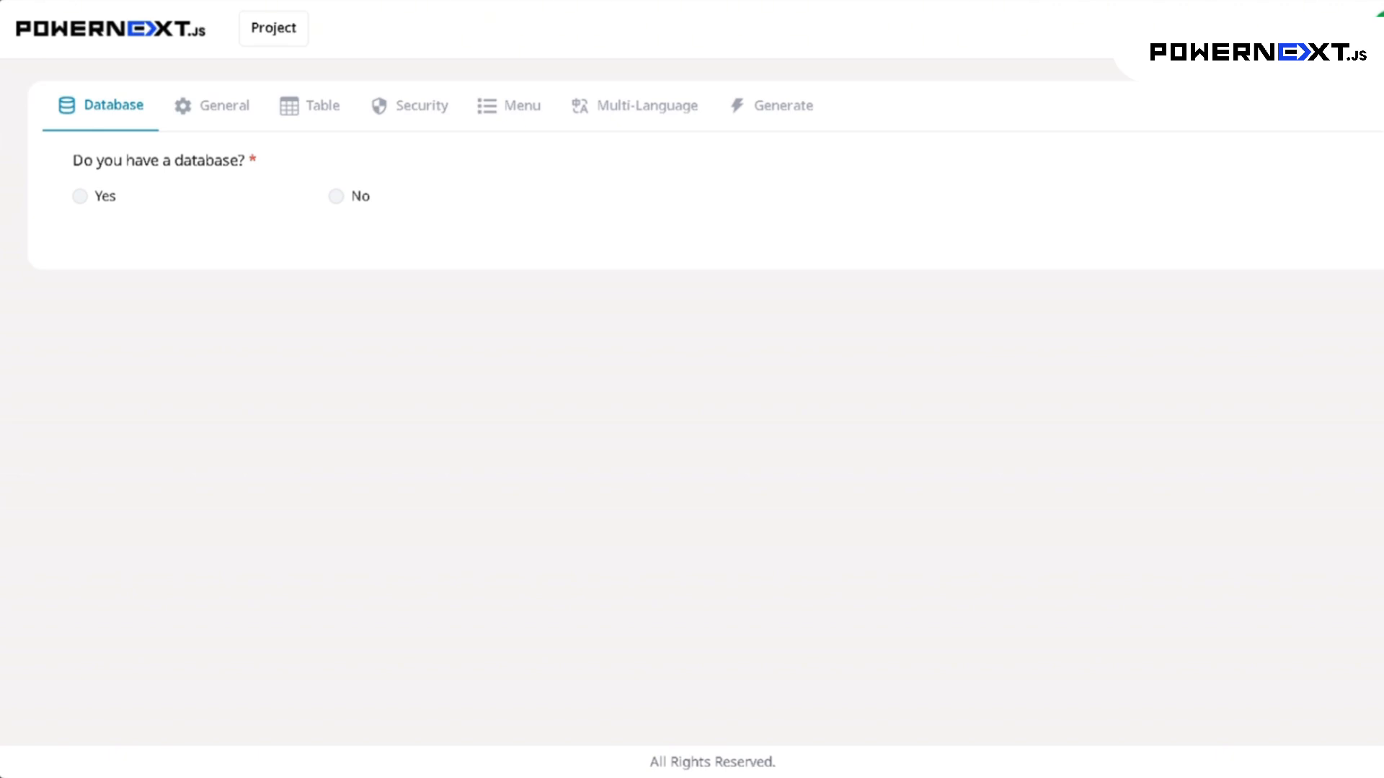
Step: Choose to use an existing MySQL database and review its connection fields
click(80, 197)
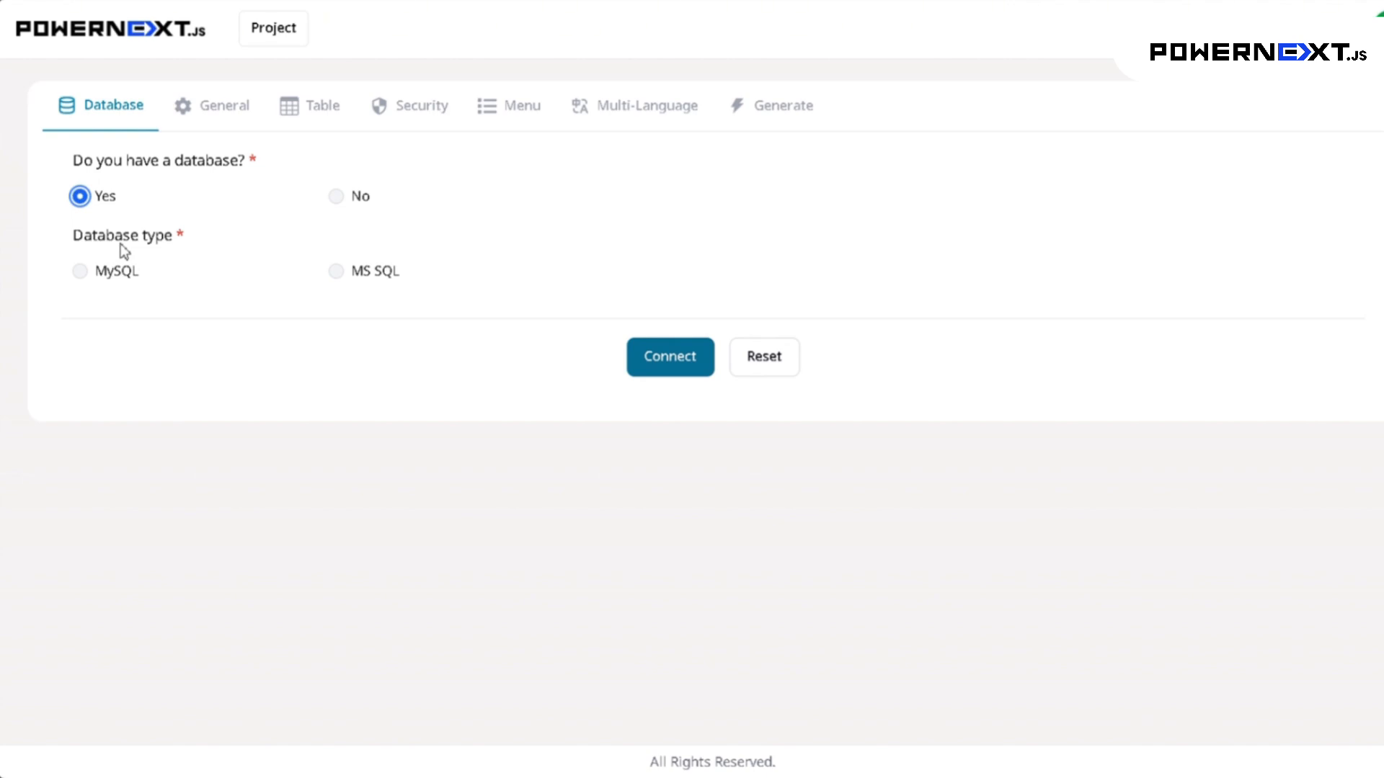
click(128, 278)
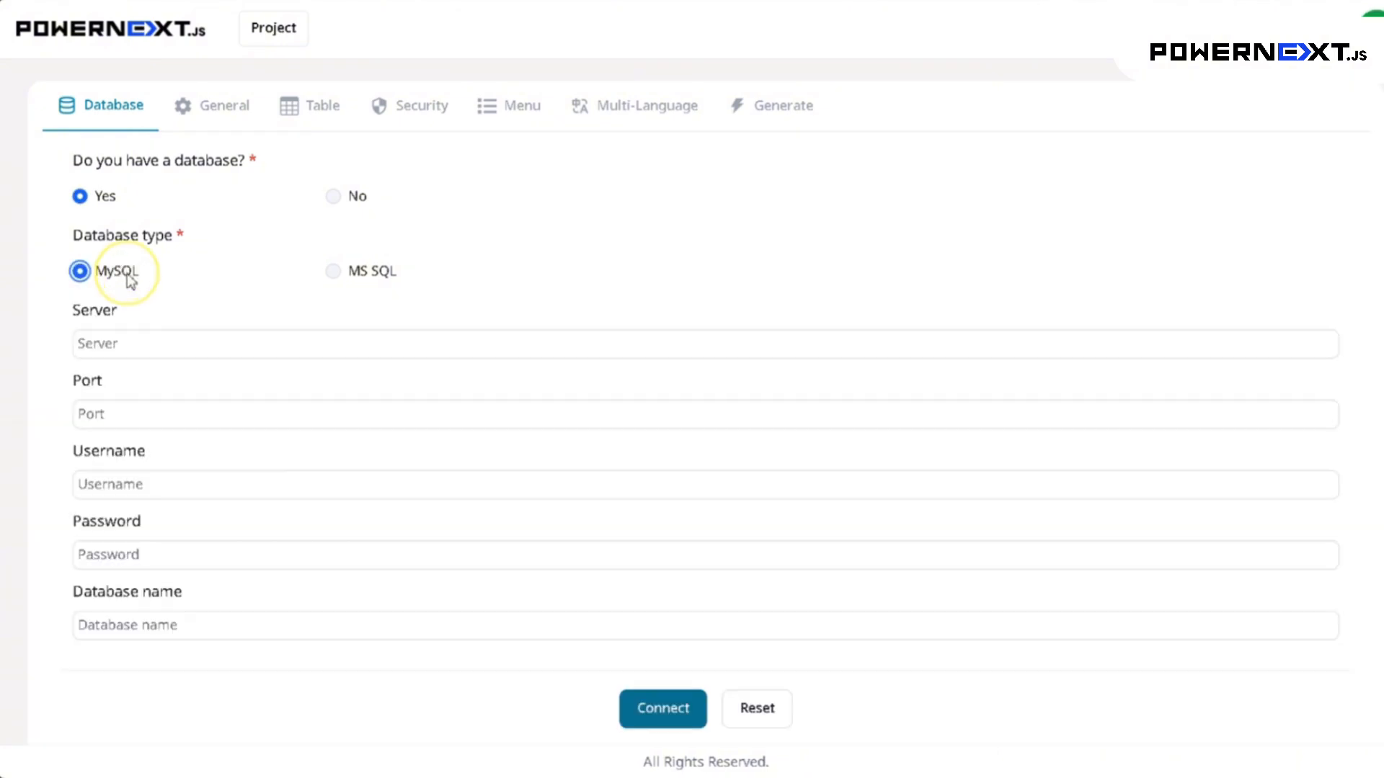
click(129, 343)
scroll(264, 440, down, 1)
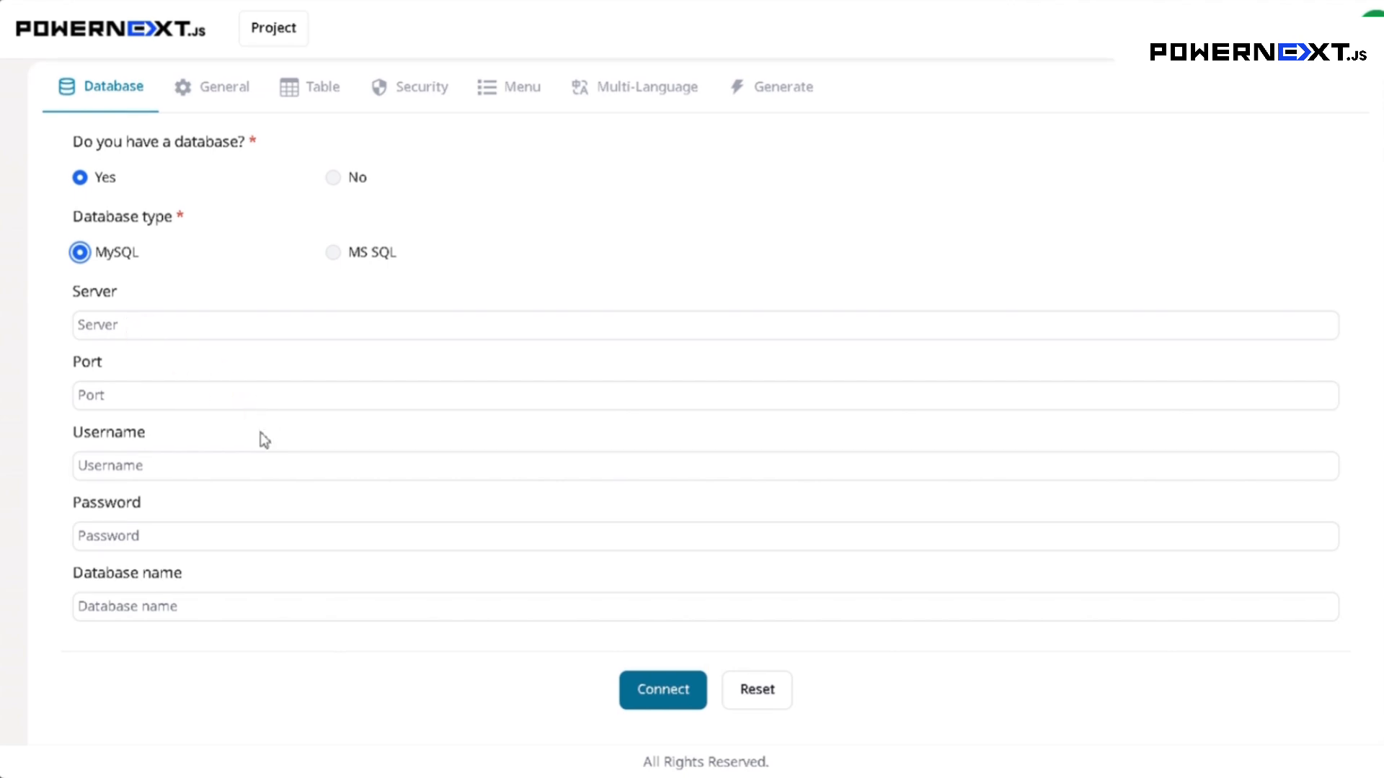
scroll(265, 441, up, 1)
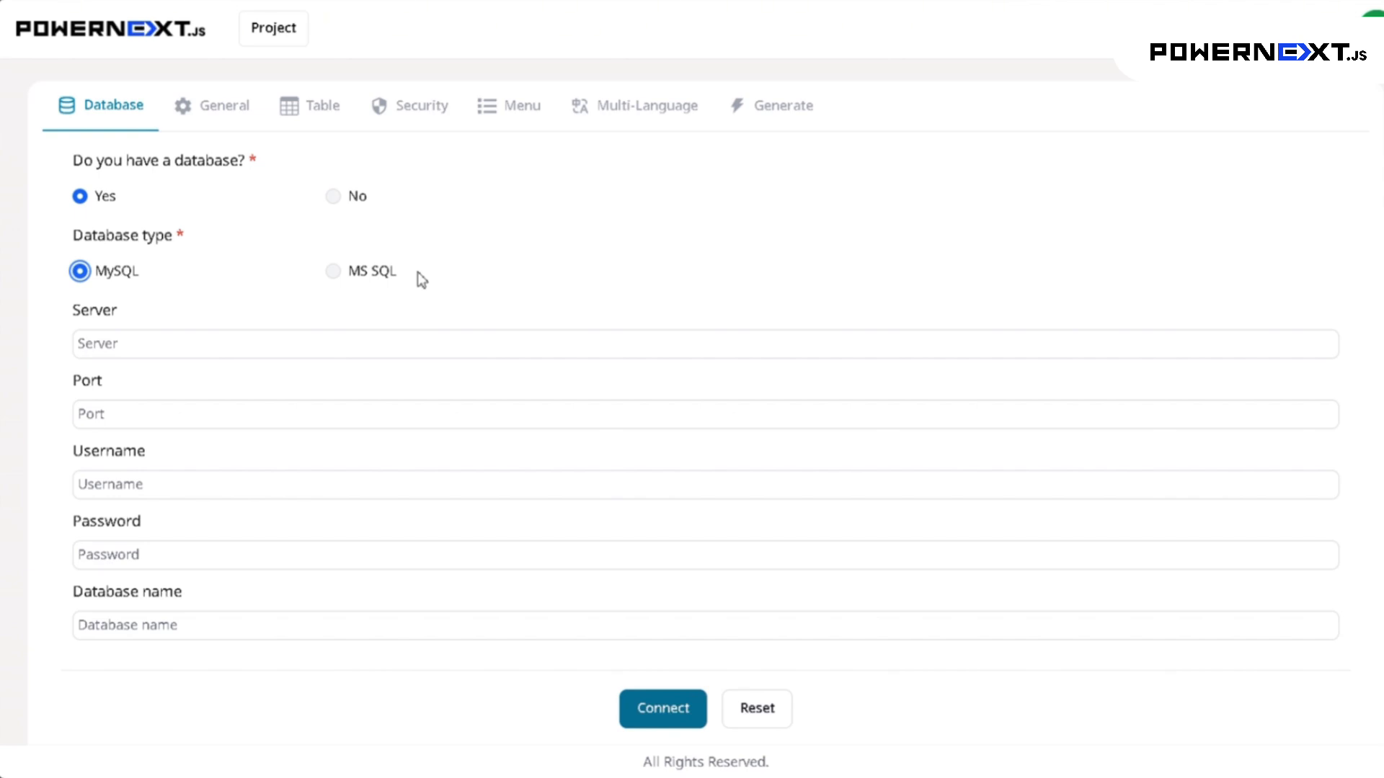
Step: Answer No to having a database, save the database setting and confirm
click(342, 210)
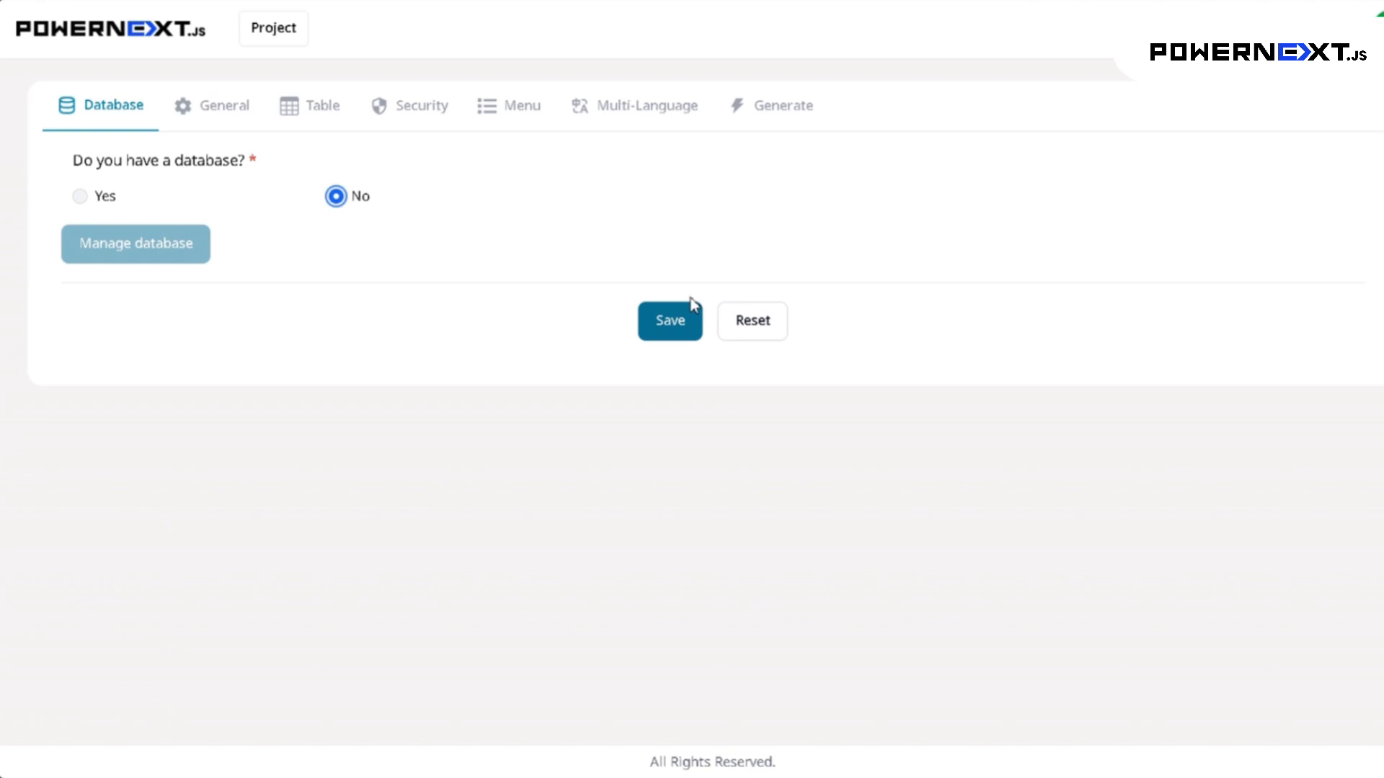
click(678, 322)
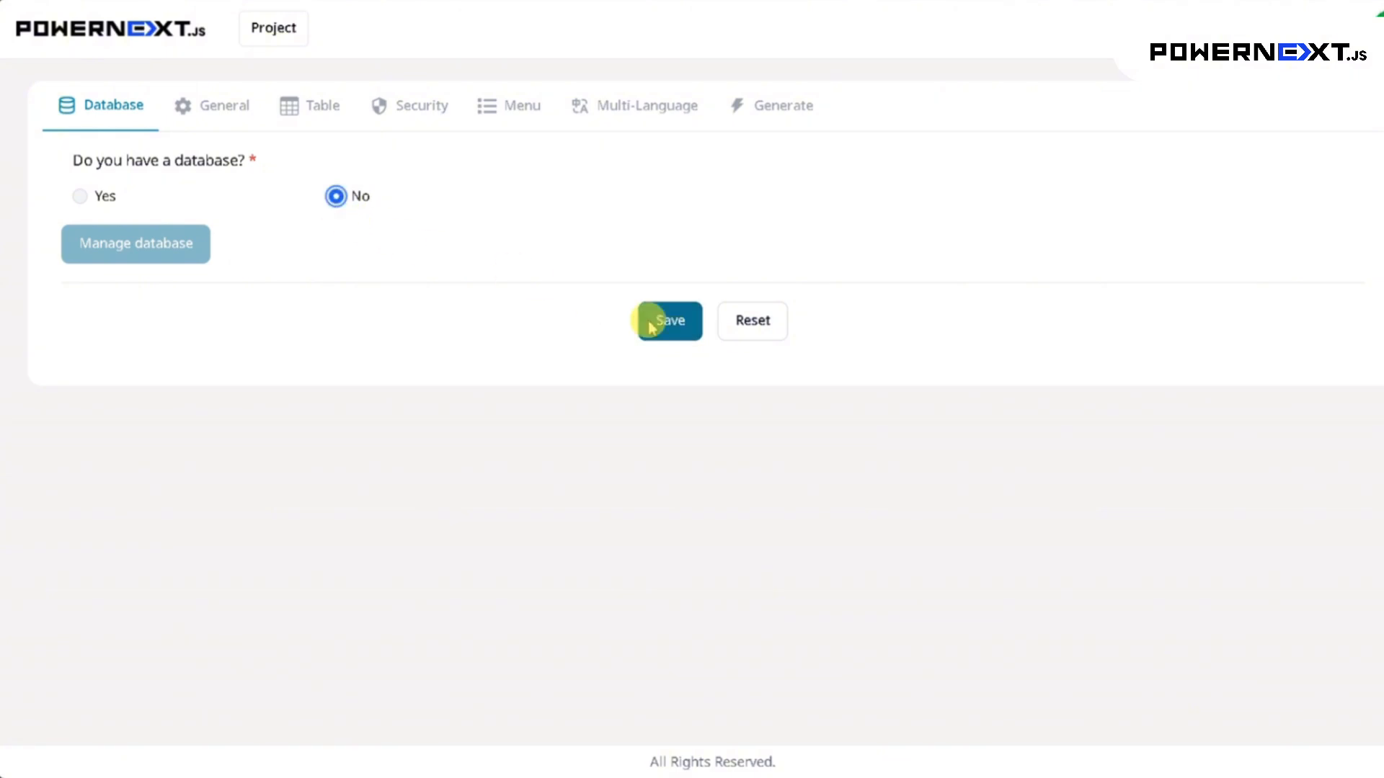
click(652, 328)
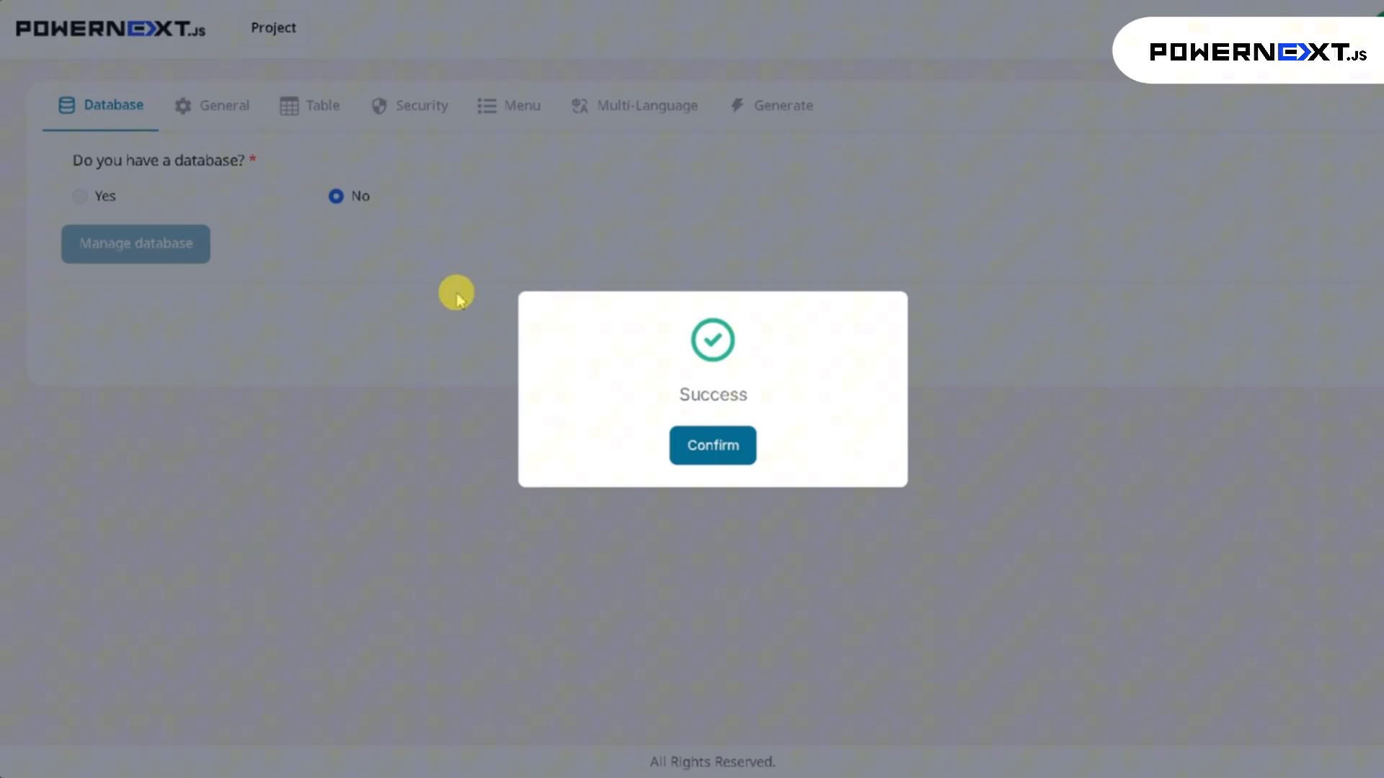
click(681, 442)
Step: Open the database manager and import Structure.sql into the SC_cafe_store_p7l5h53w database with the default SQL options
click(165, 246)
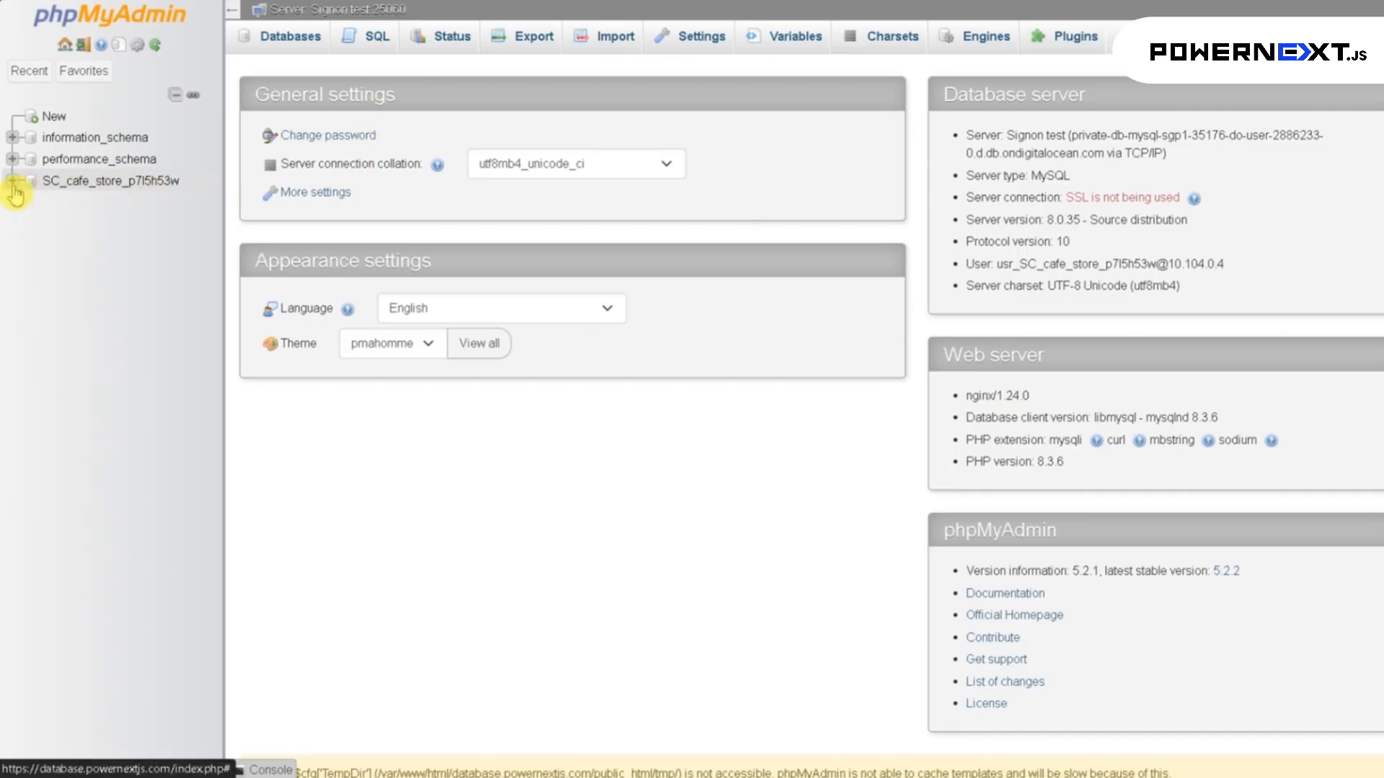
click(90, 183)
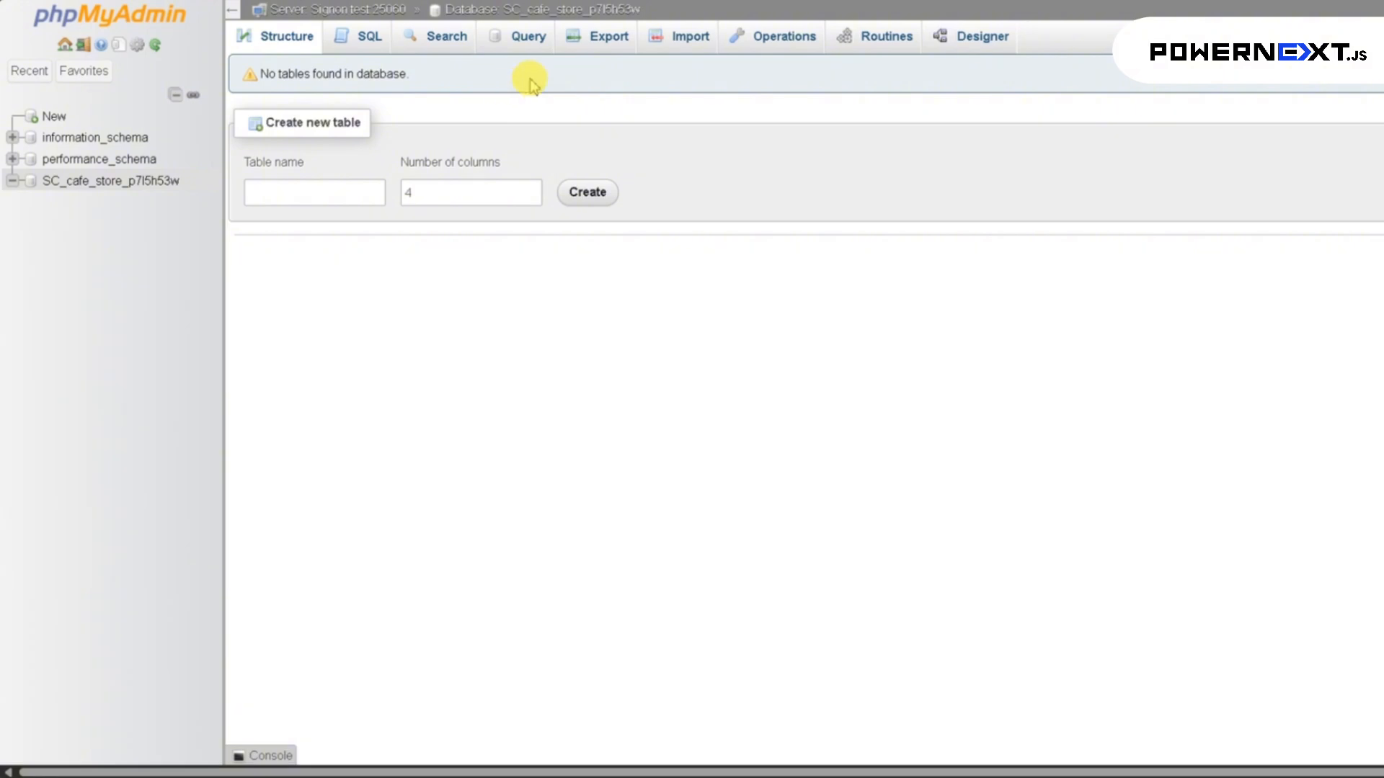
click(665, 49)
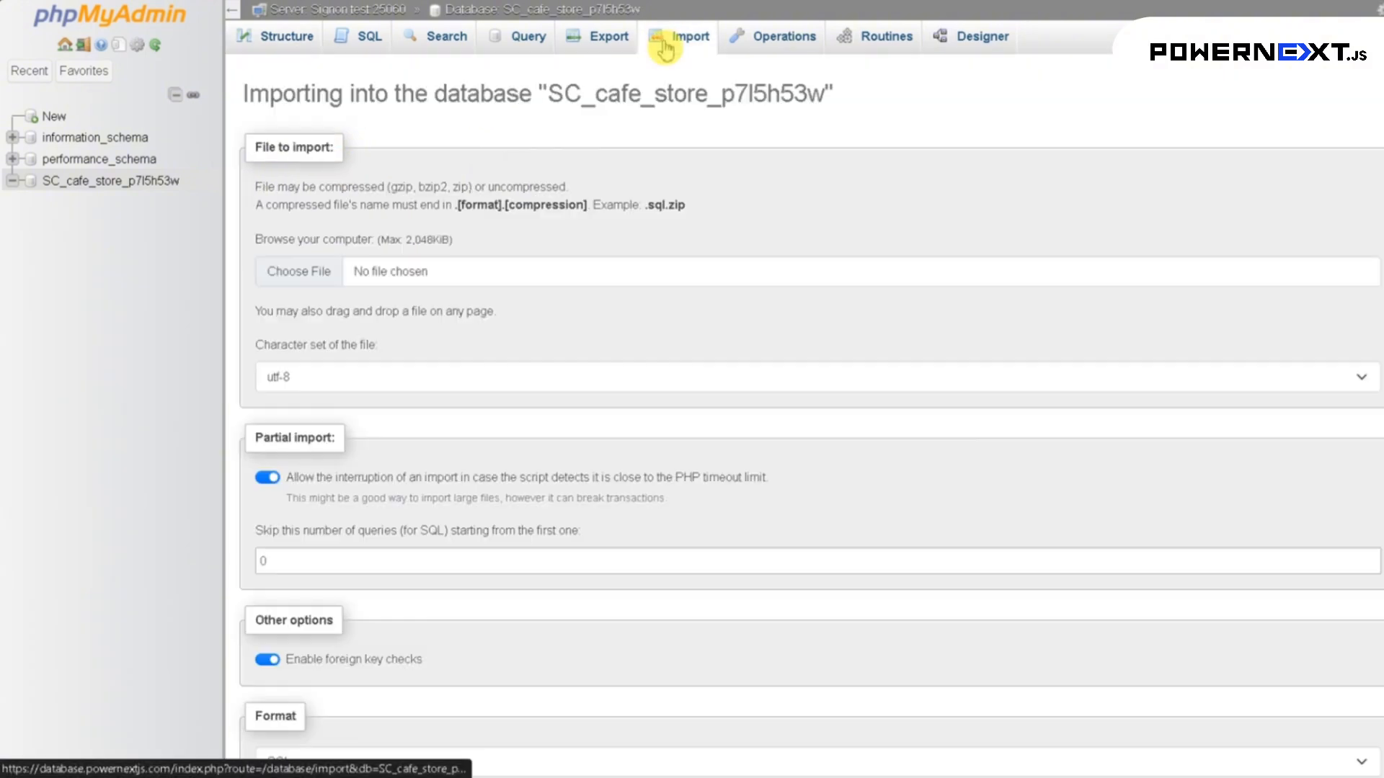
click(323, 274)
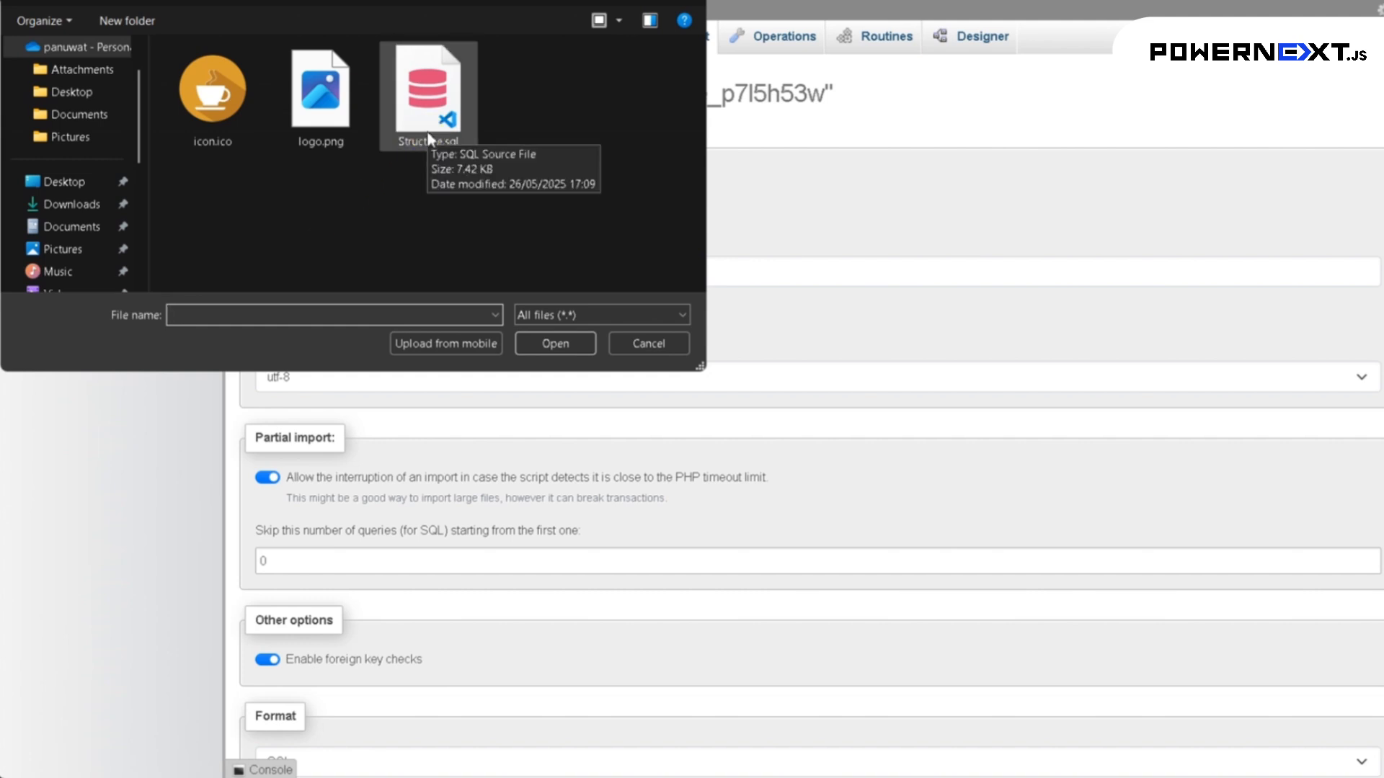
double_click(434, 128)
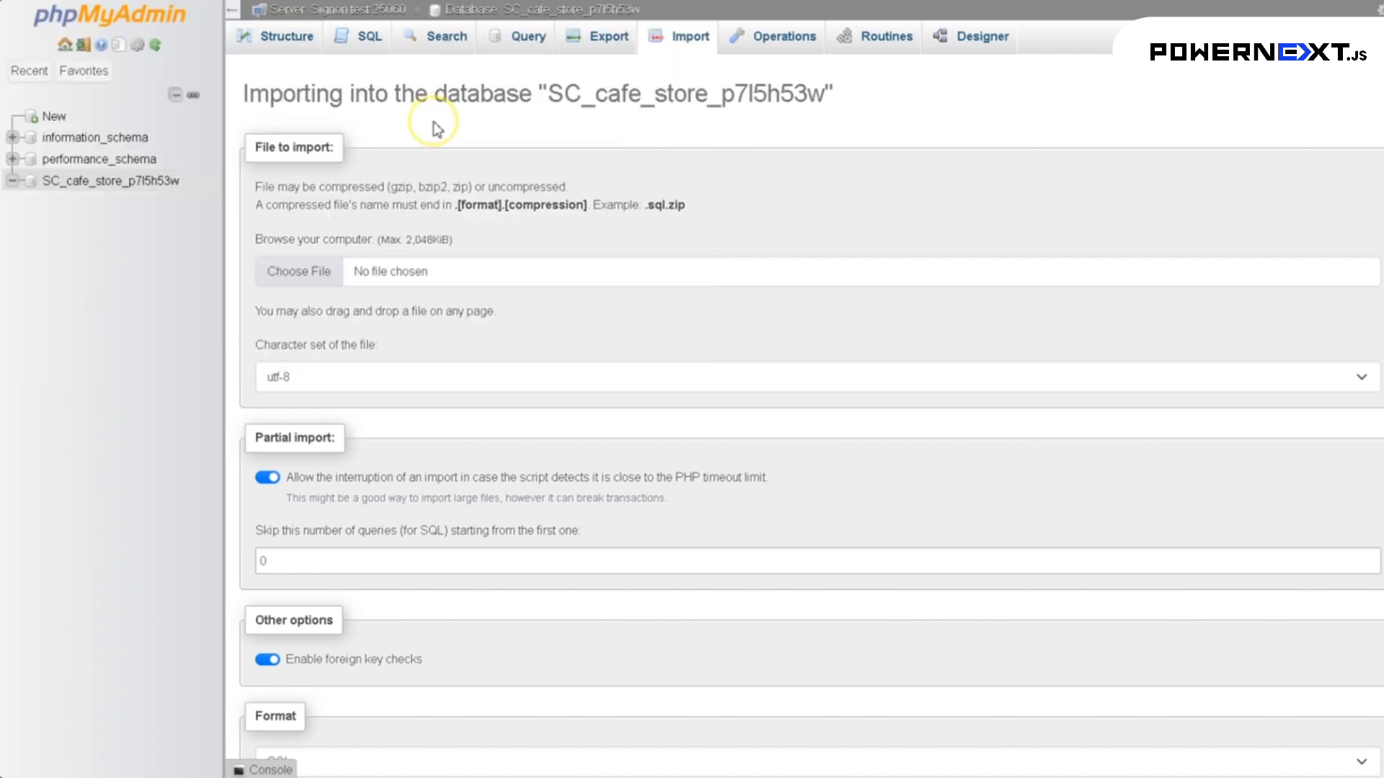
scroll(432, 346, down, 4)
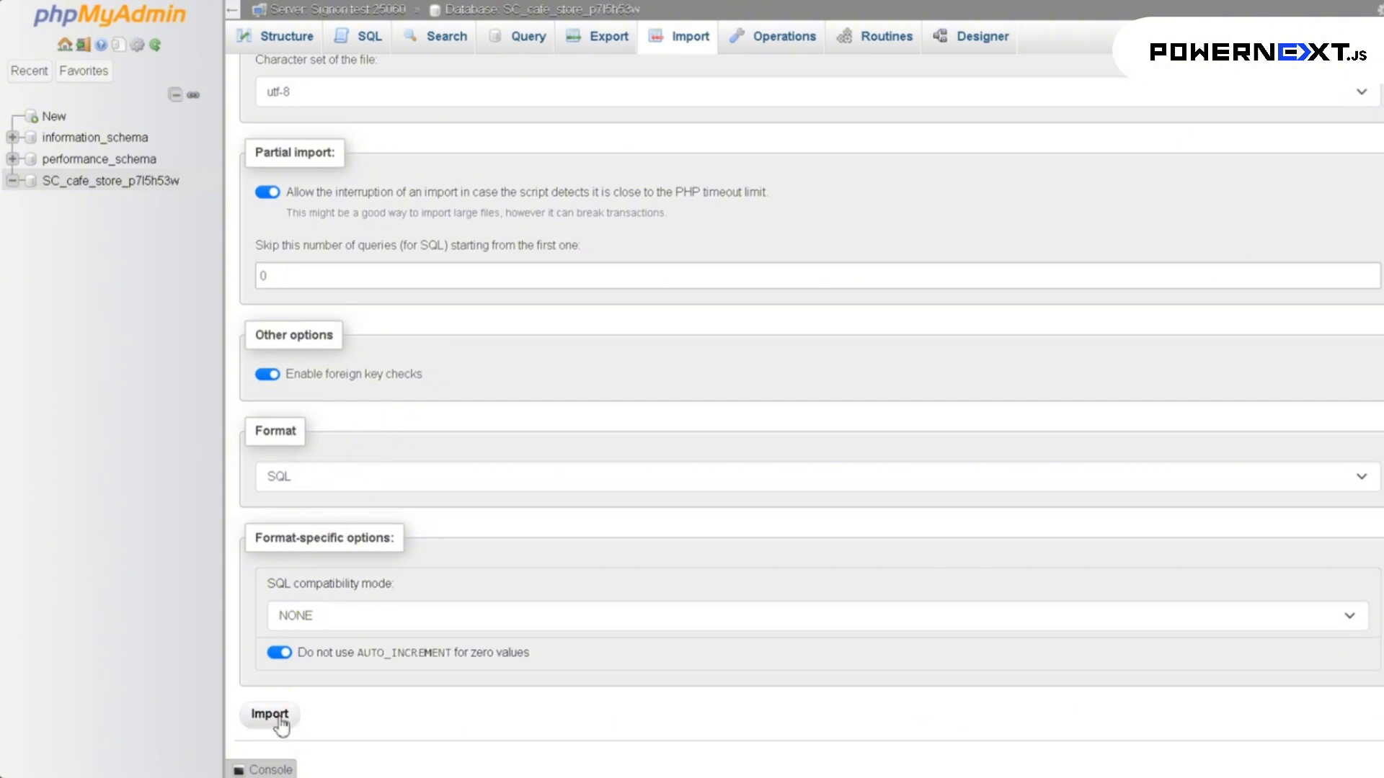
click(280, 722)
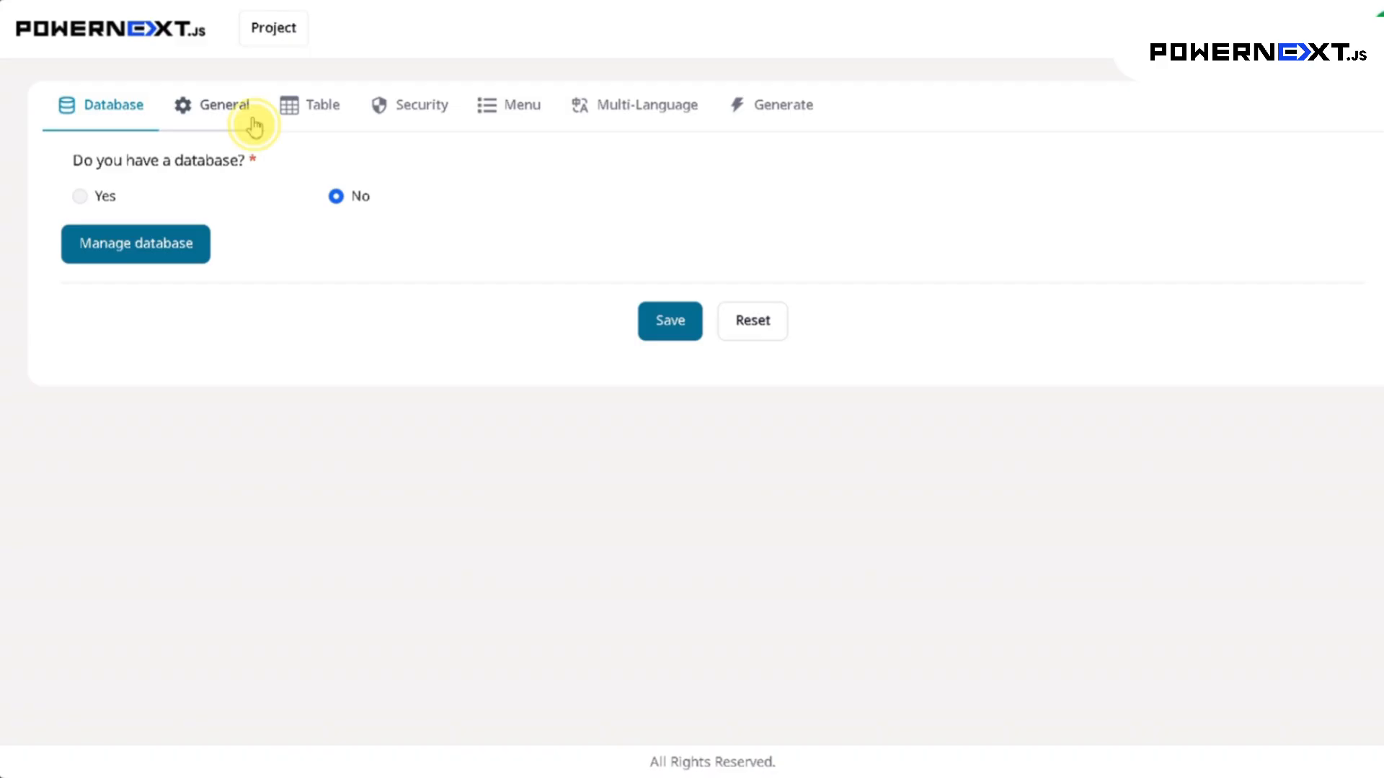
Step: Fill the general settings from saved info: site title "OO Cafe Store", footer "© 2025, OO Cafe Store" and the Google Maps API key
click(253, 123)
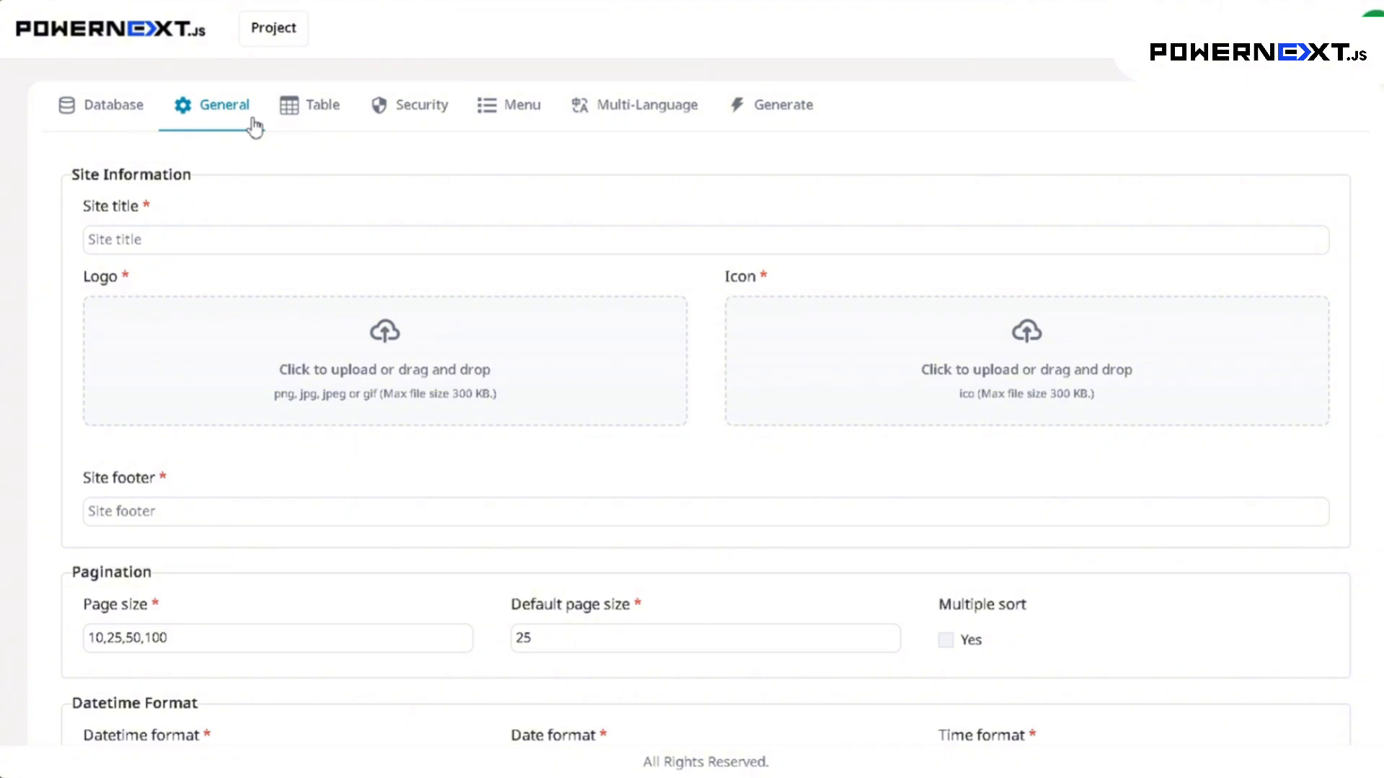
click(151, 246)
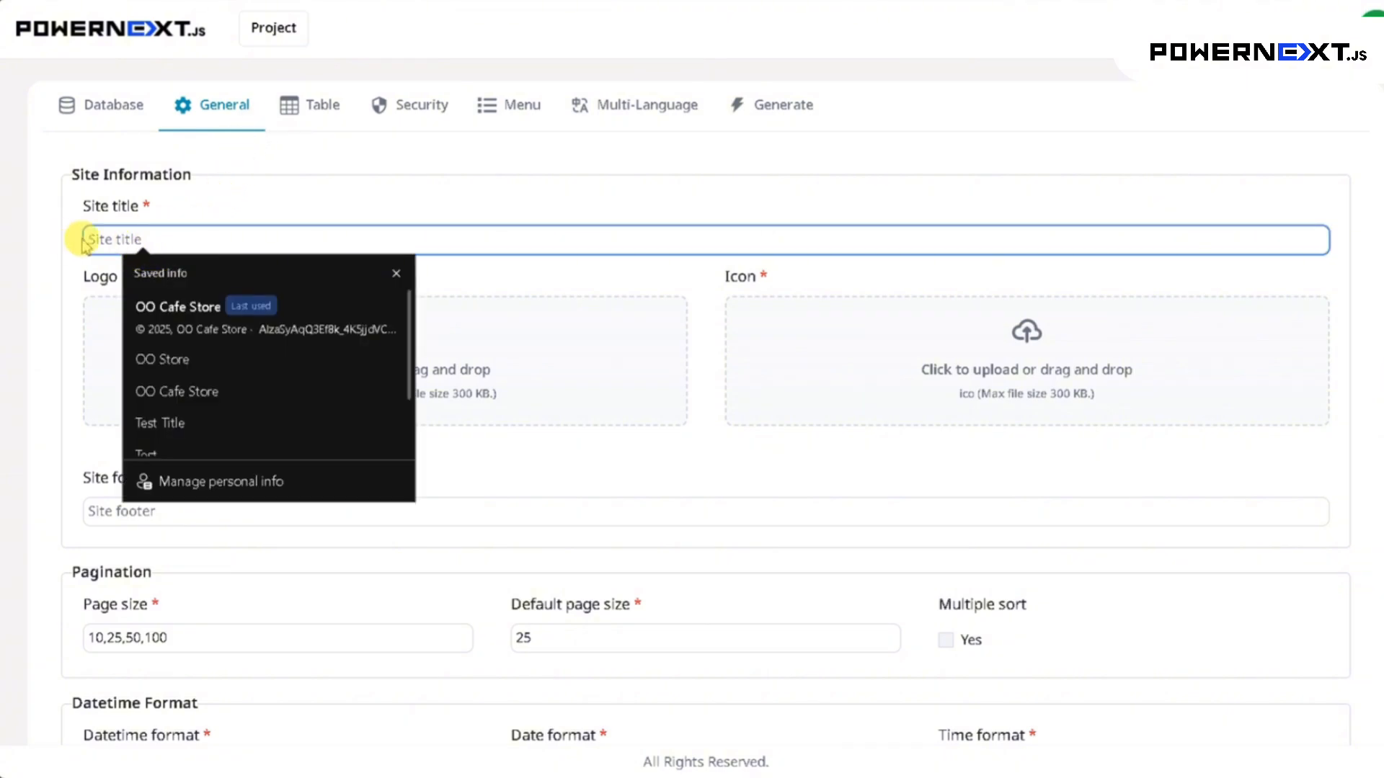
click(173, 308)
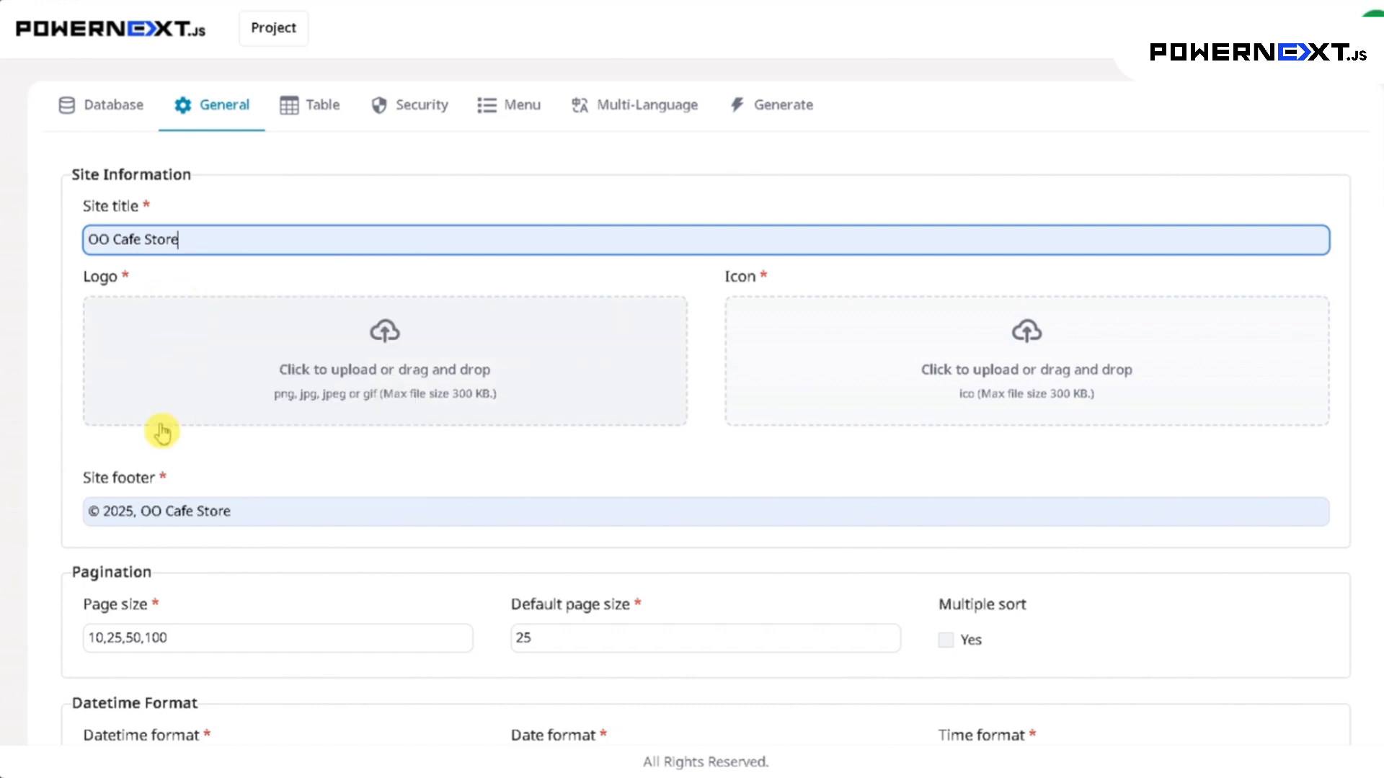
Step: Upload logo.png as the site logo and icon.ico as the site icon
click(374, 379)
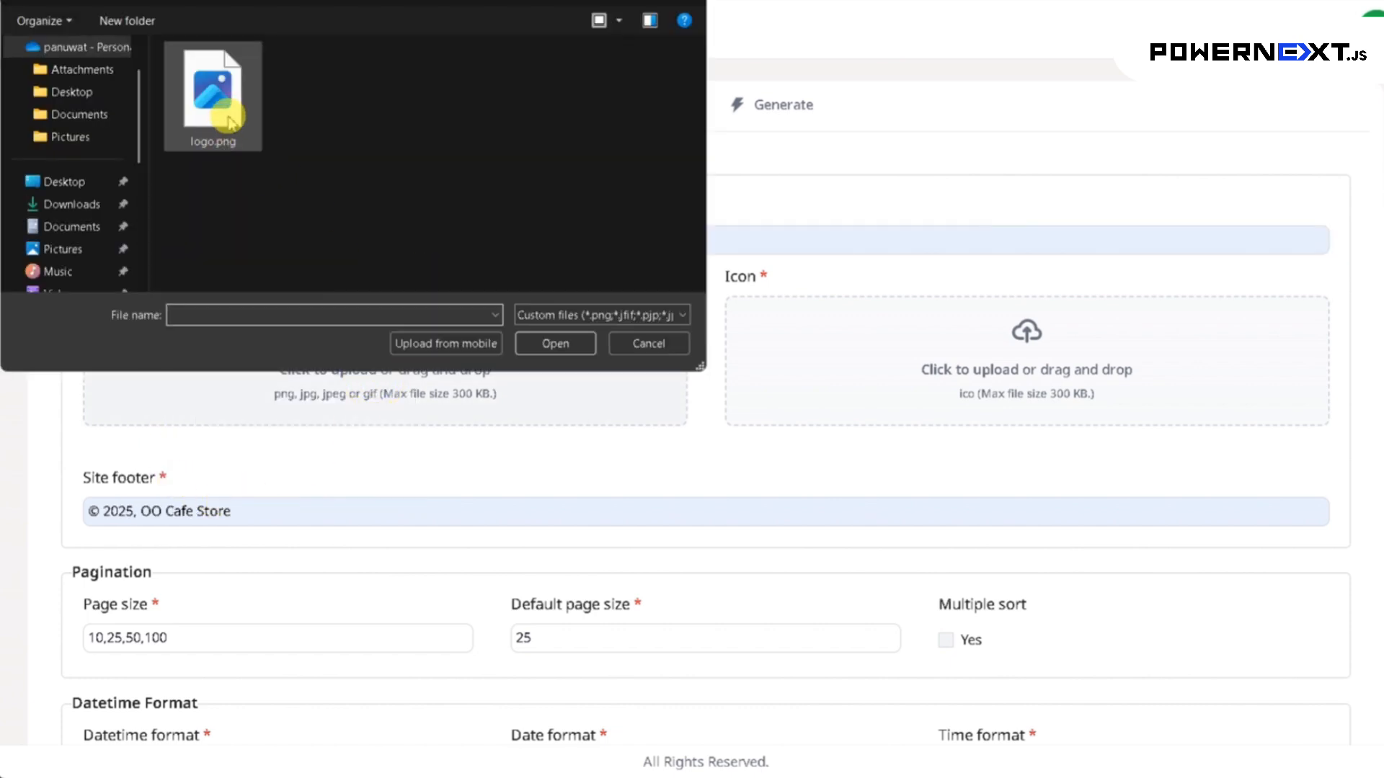
double_click(229, 121)
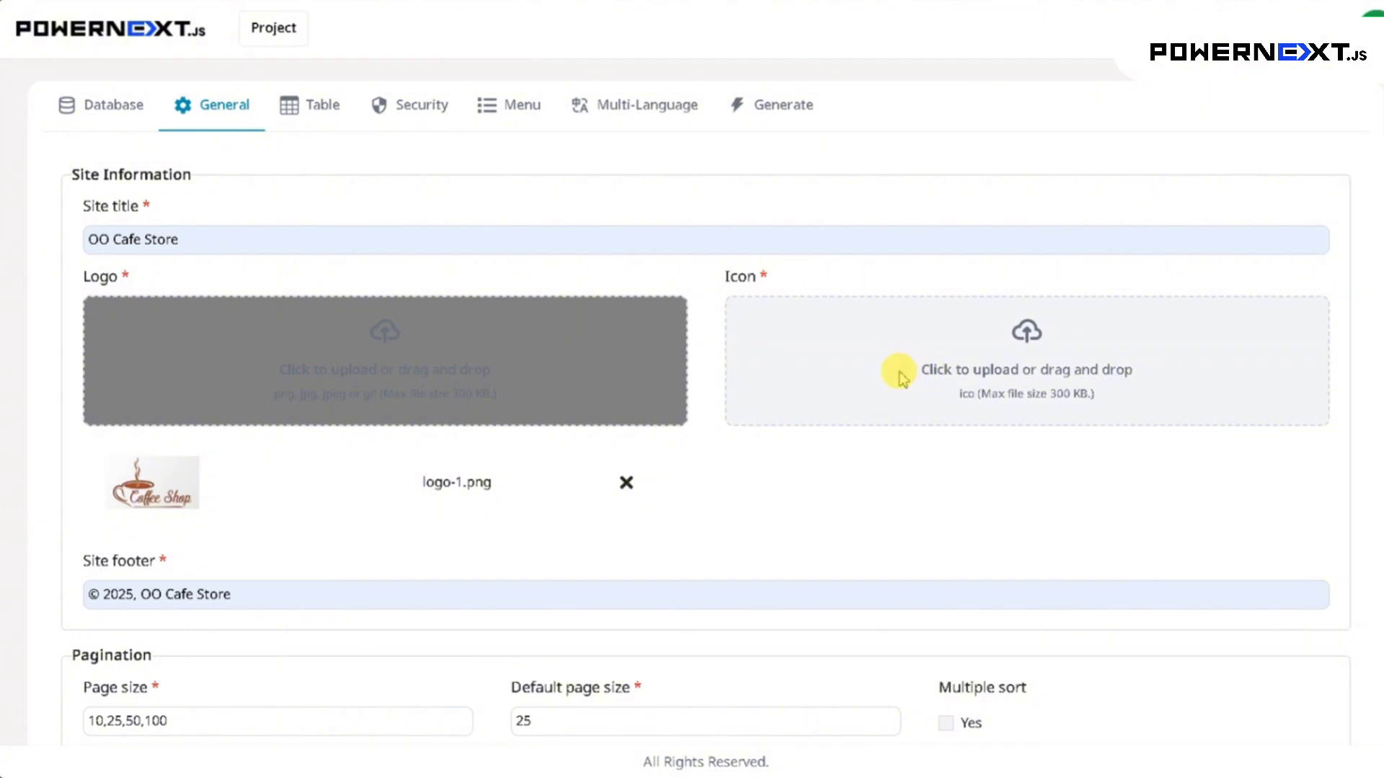
click(913, 379)
double_click(231, 116)
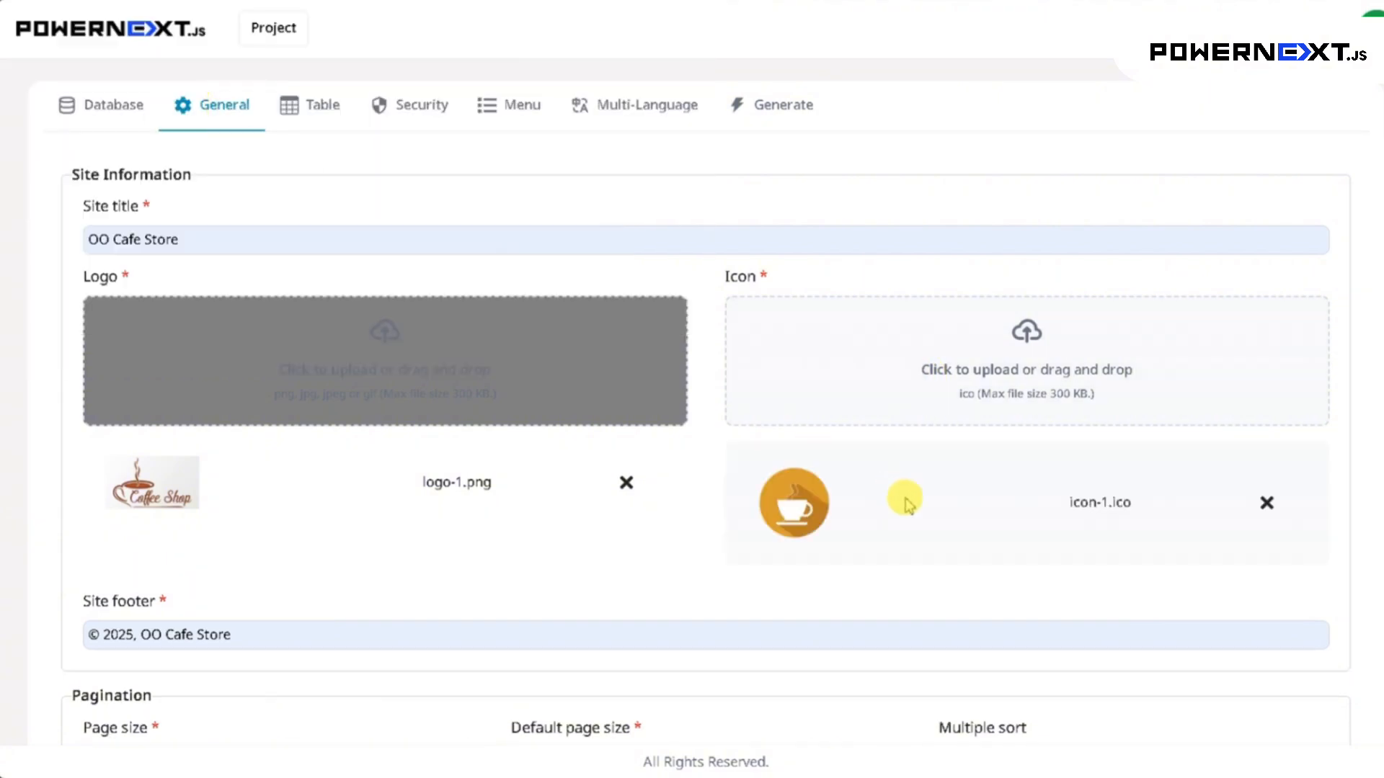
Step: Review the pagination settings, examining the page size list, the default page size and the multiple sort option
scroll(670, 483, down, 4)
scroll(649, 482, up, 2)
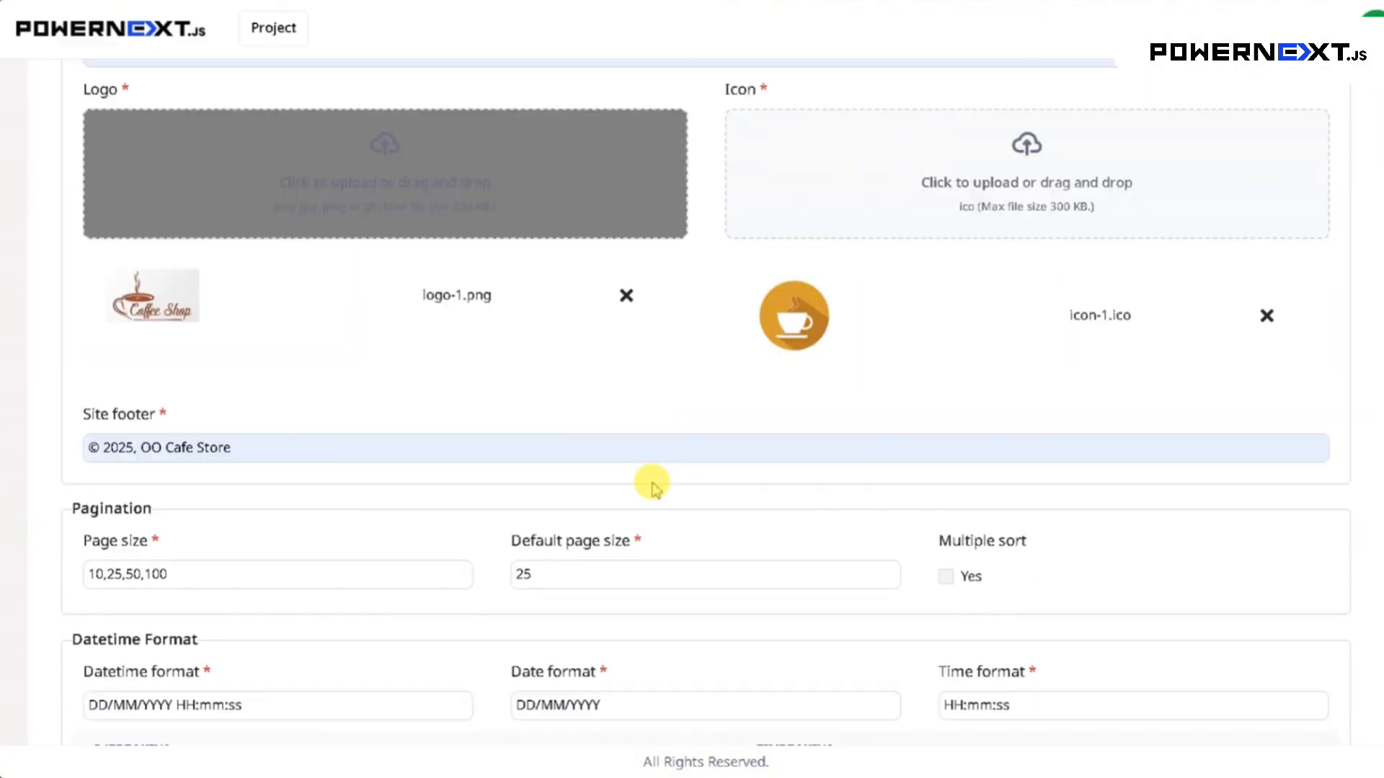
scroll(655, 488, down, 2)
drag(188, 386, 68, 382)
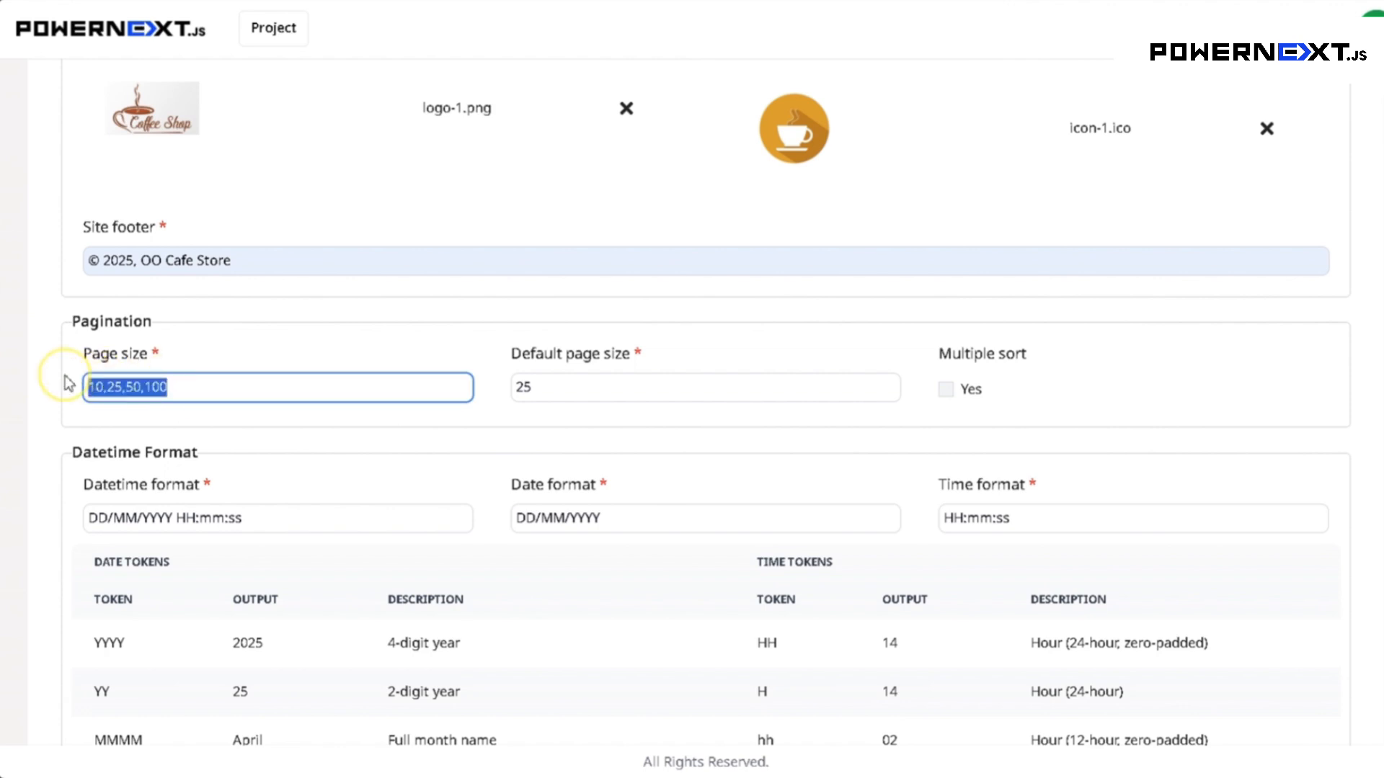
click(58, 408)
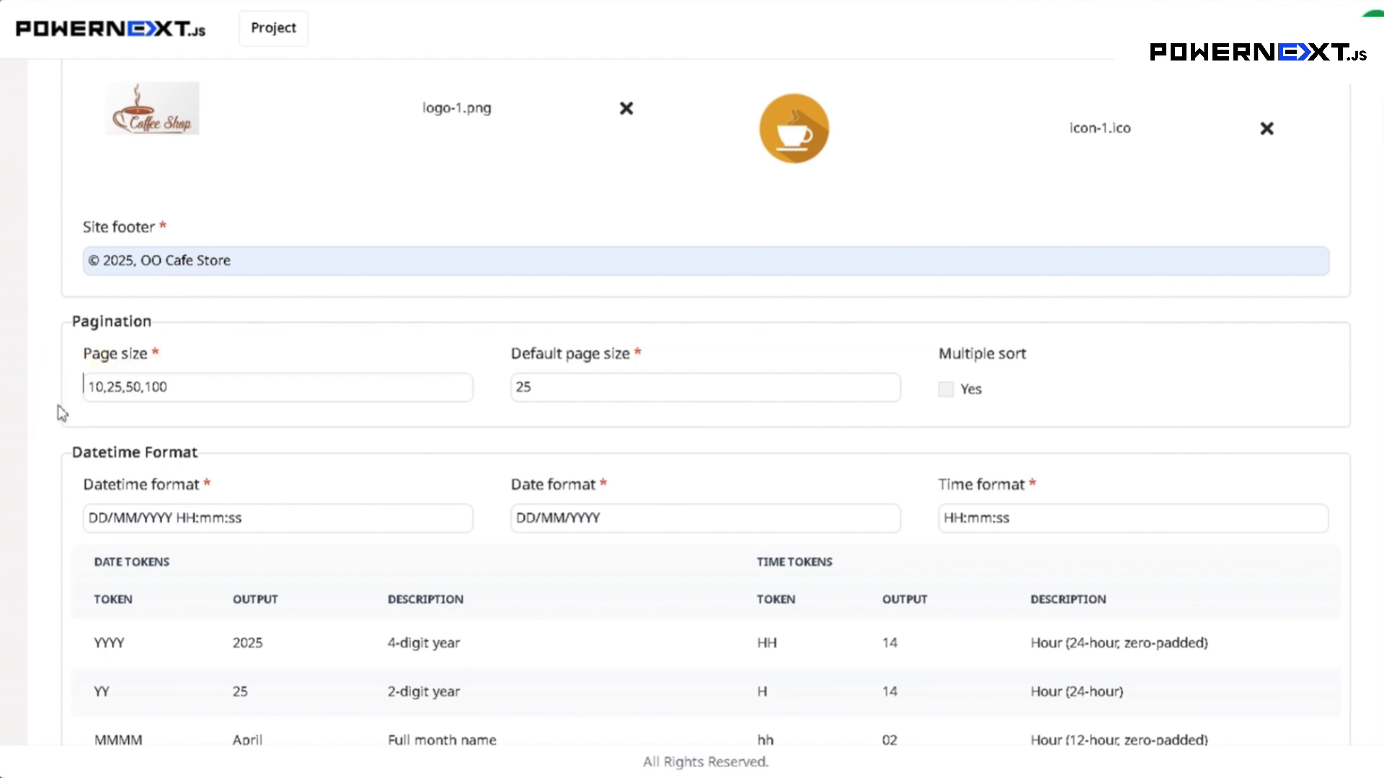
double_click(93, 388)
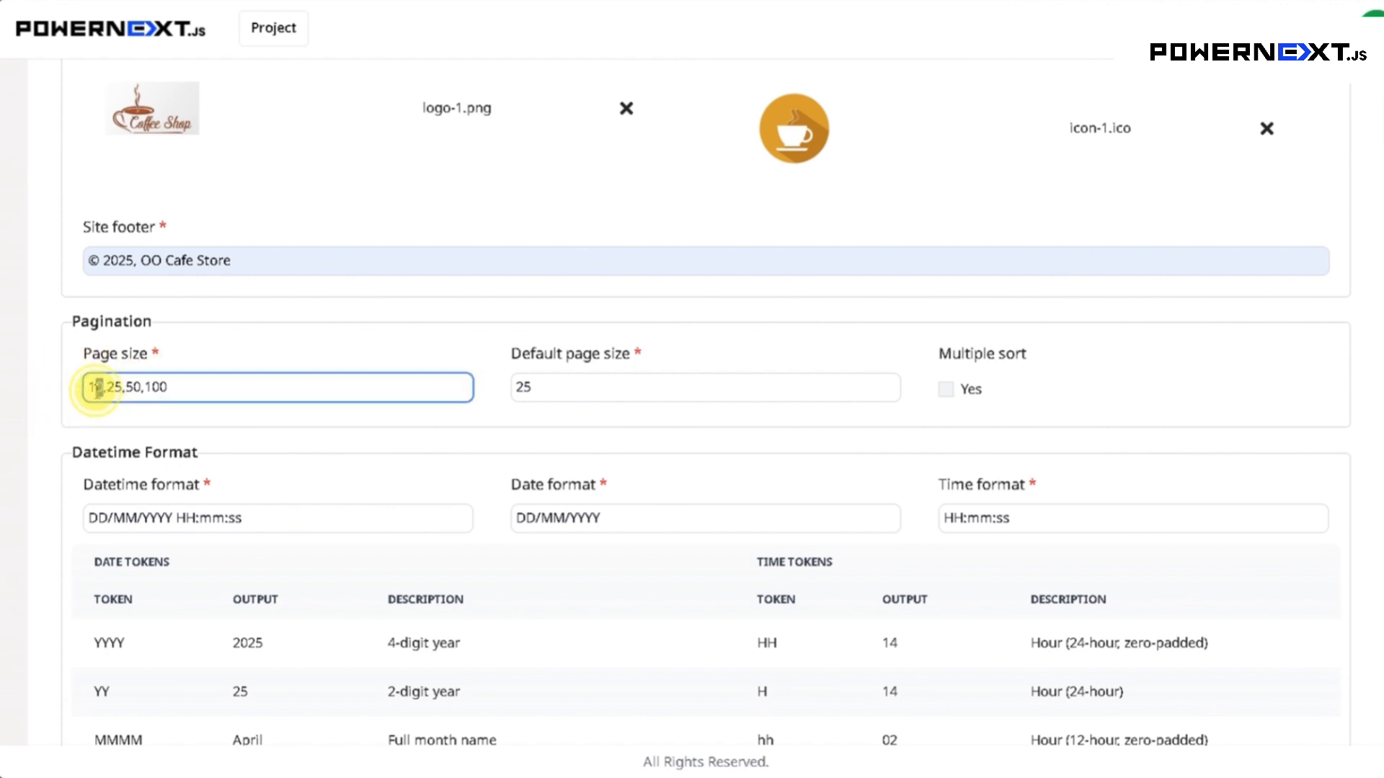
double_click(116, 387)
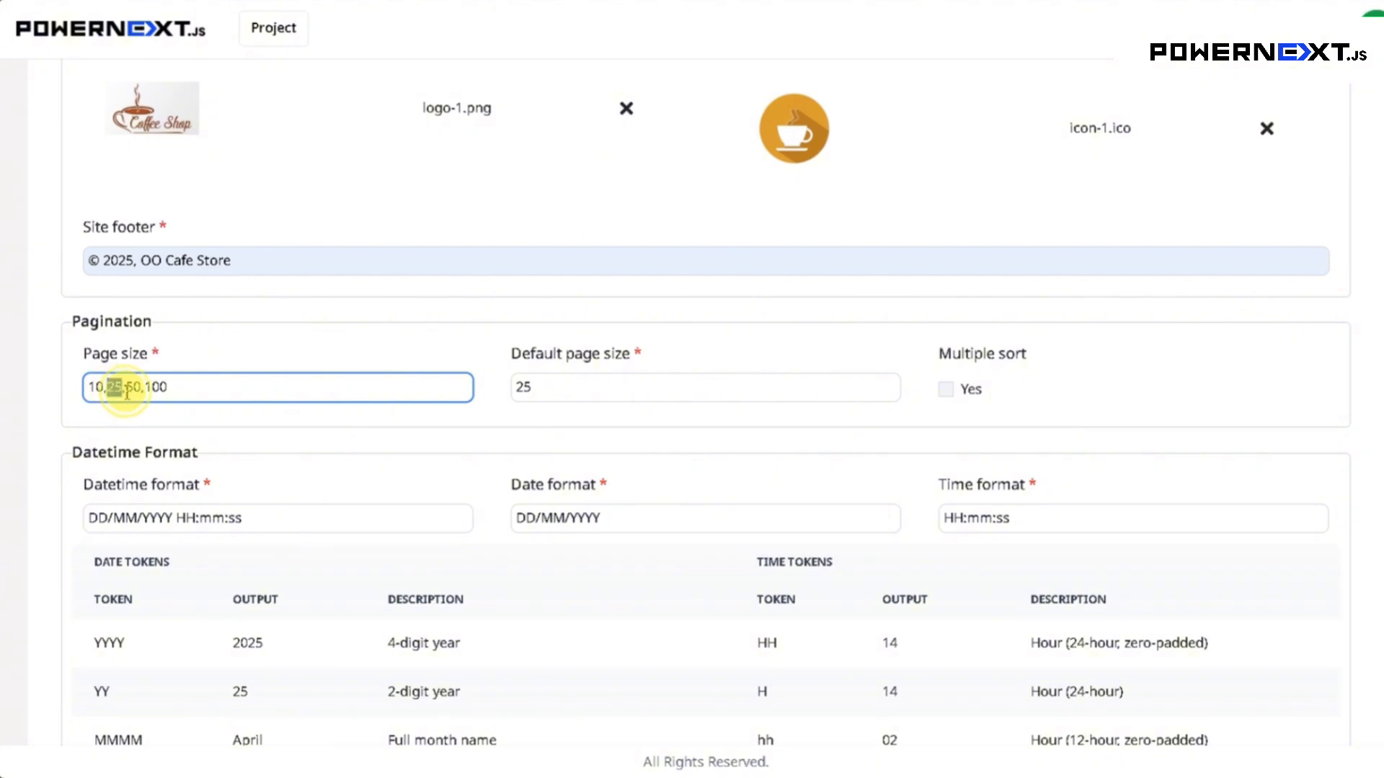
drag(127, 389, 90, 388)
click(175, 388)
click(215, 387)
drag(566, 393, 525, 393)
click(501, 412)
click(550, 395)
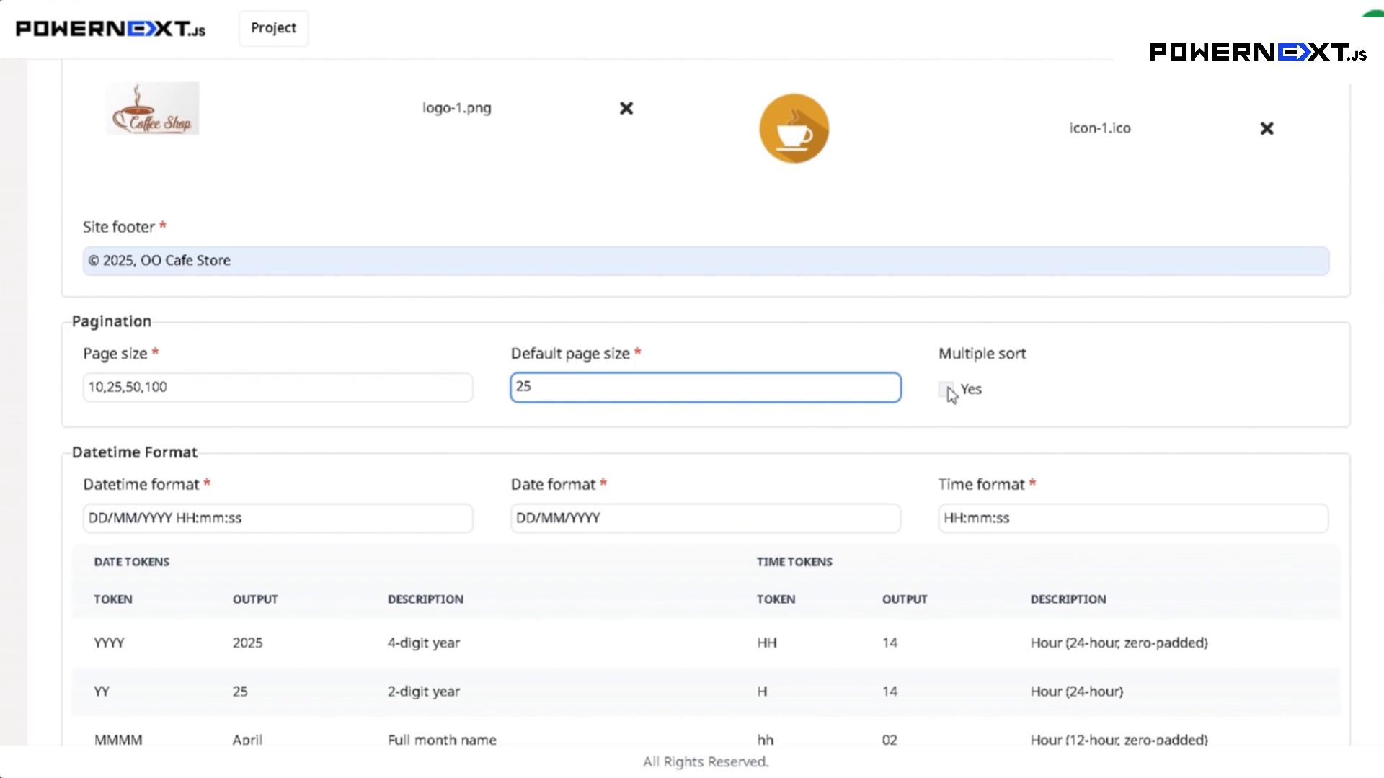
Step: Examine the date and time format fields and the table of available date and time tokens
scroll(949, 389, down, 4)
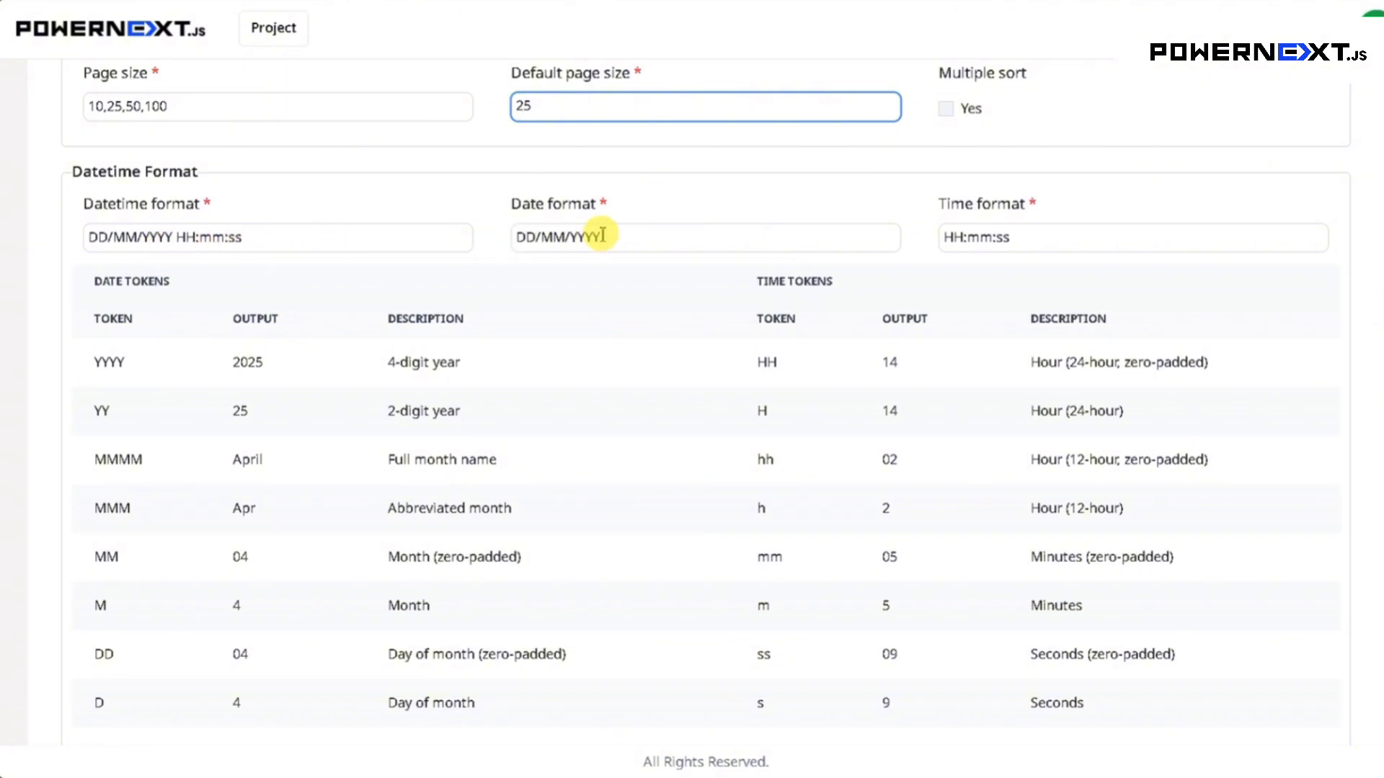
drag(652, 241, 495, 247)
click(640, 240)
drag(1046, 245, 950, 238)
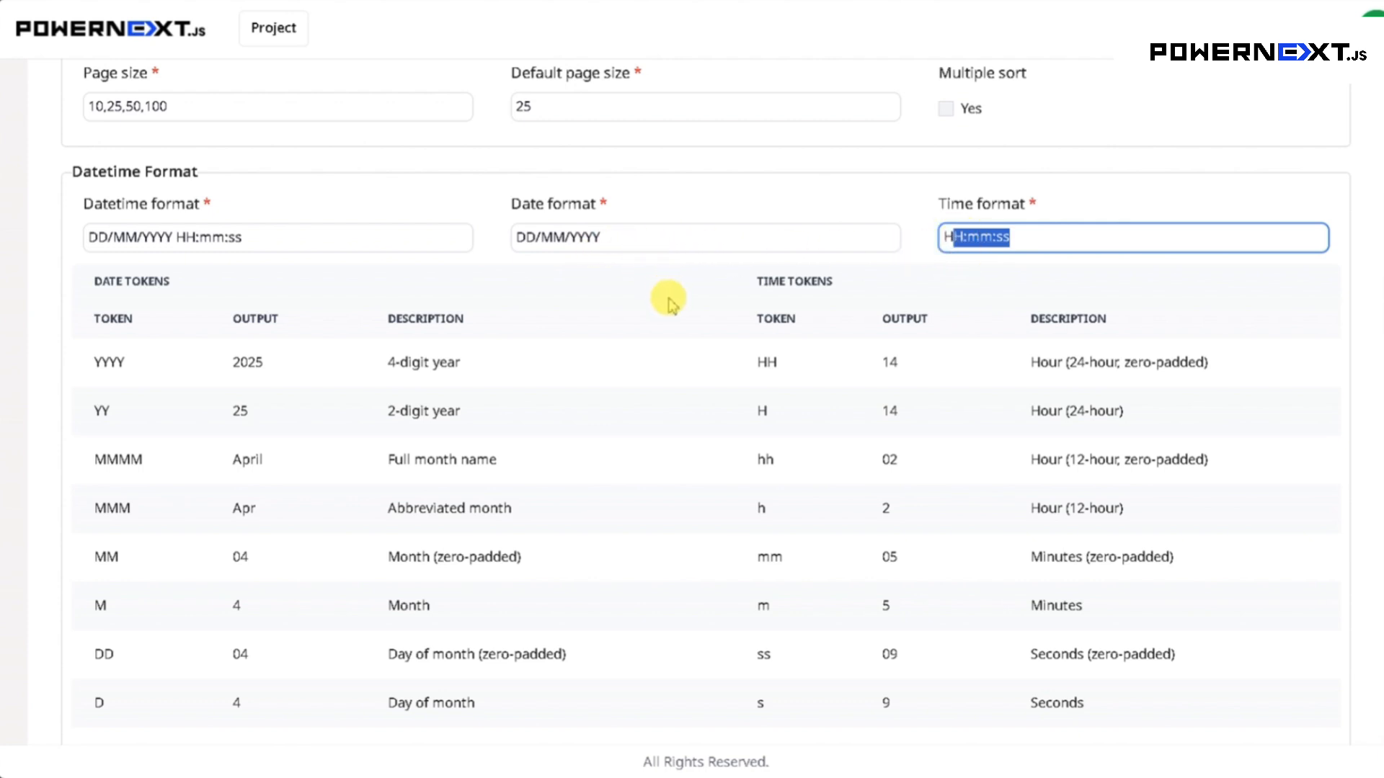
double_click(108, 362)
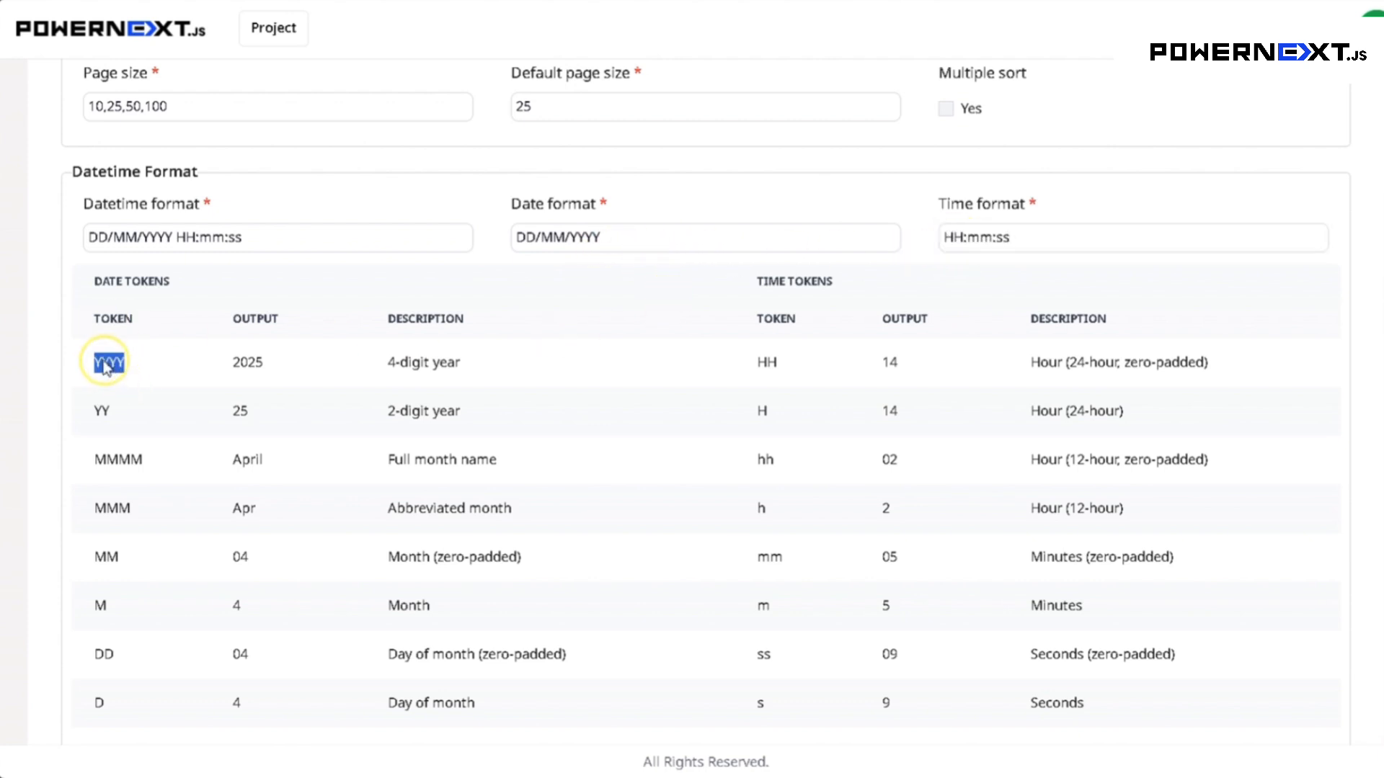
scroll(317, 425, down, 1)
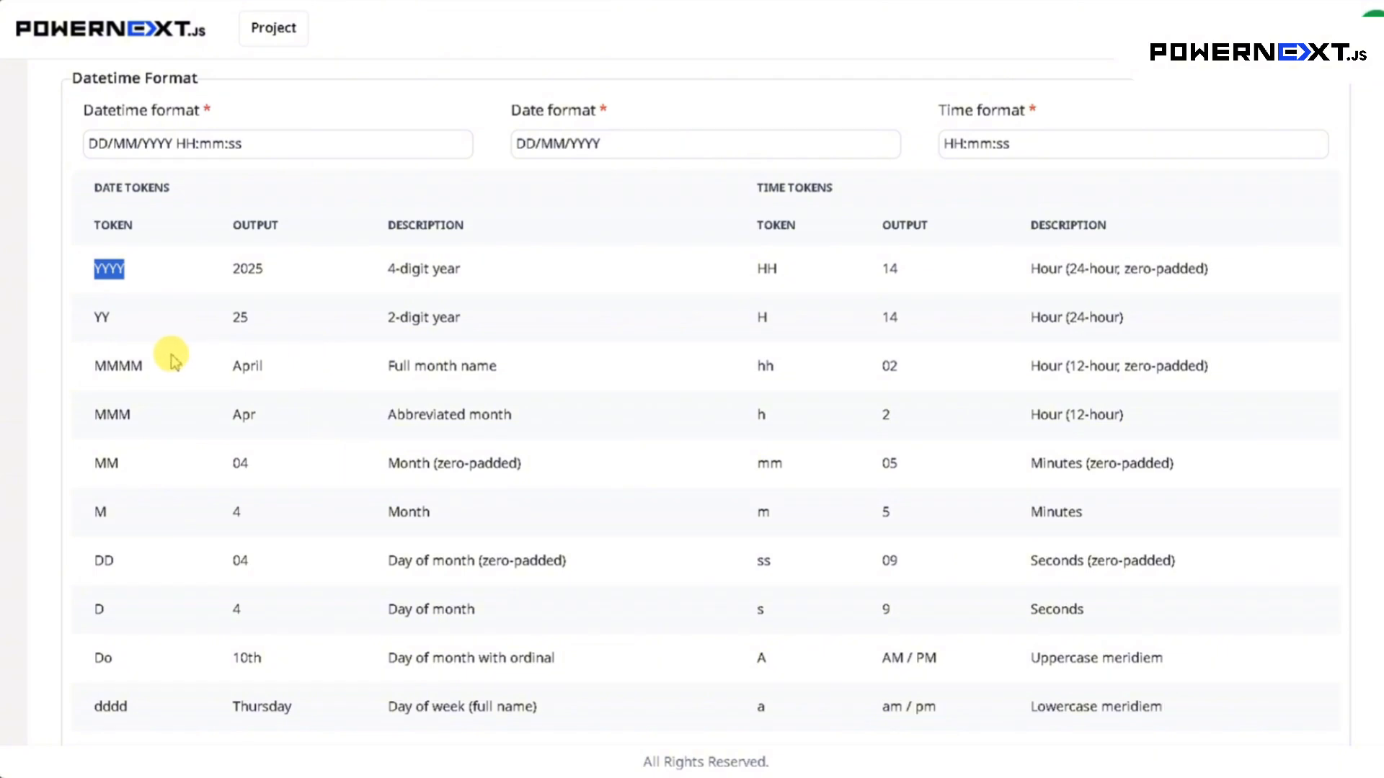
scroll(331, 386, down, 2)
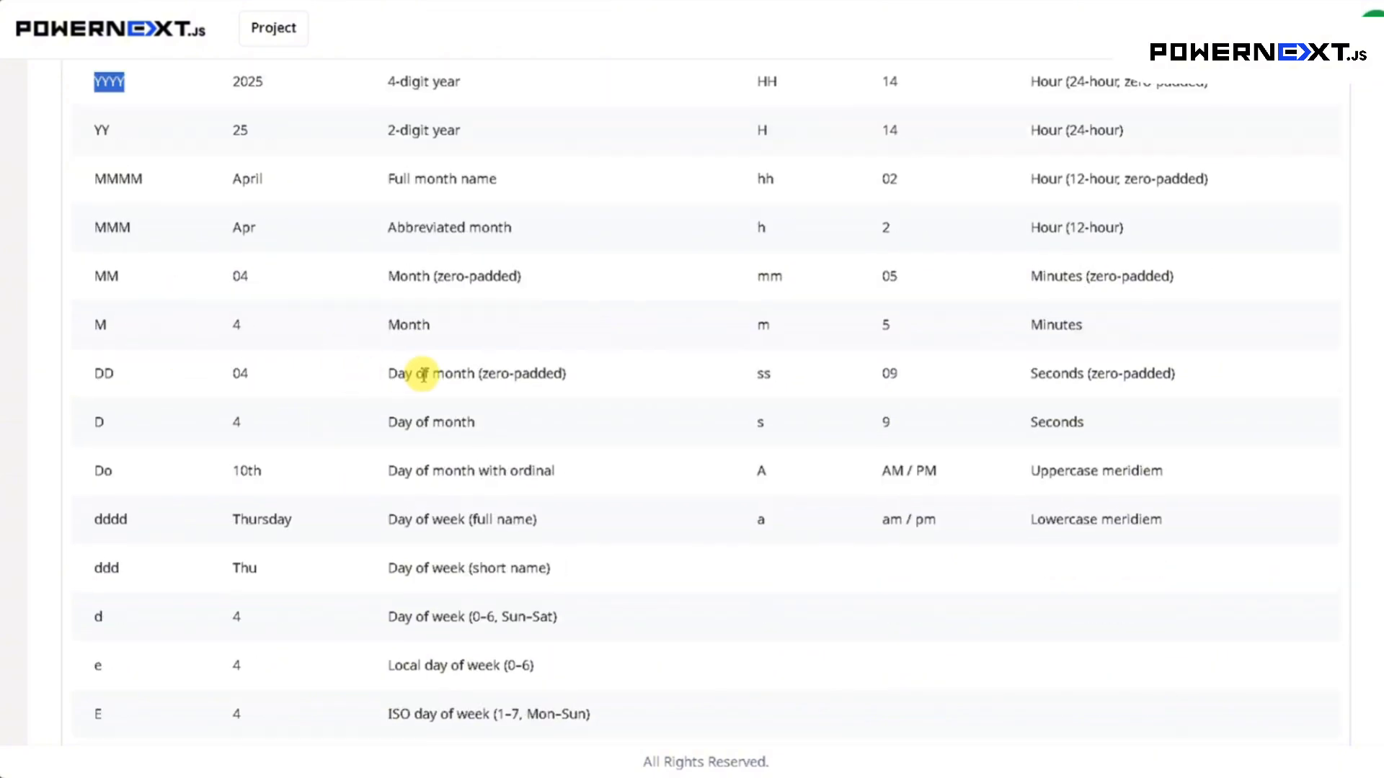
scroll(423, 368, up, 3)
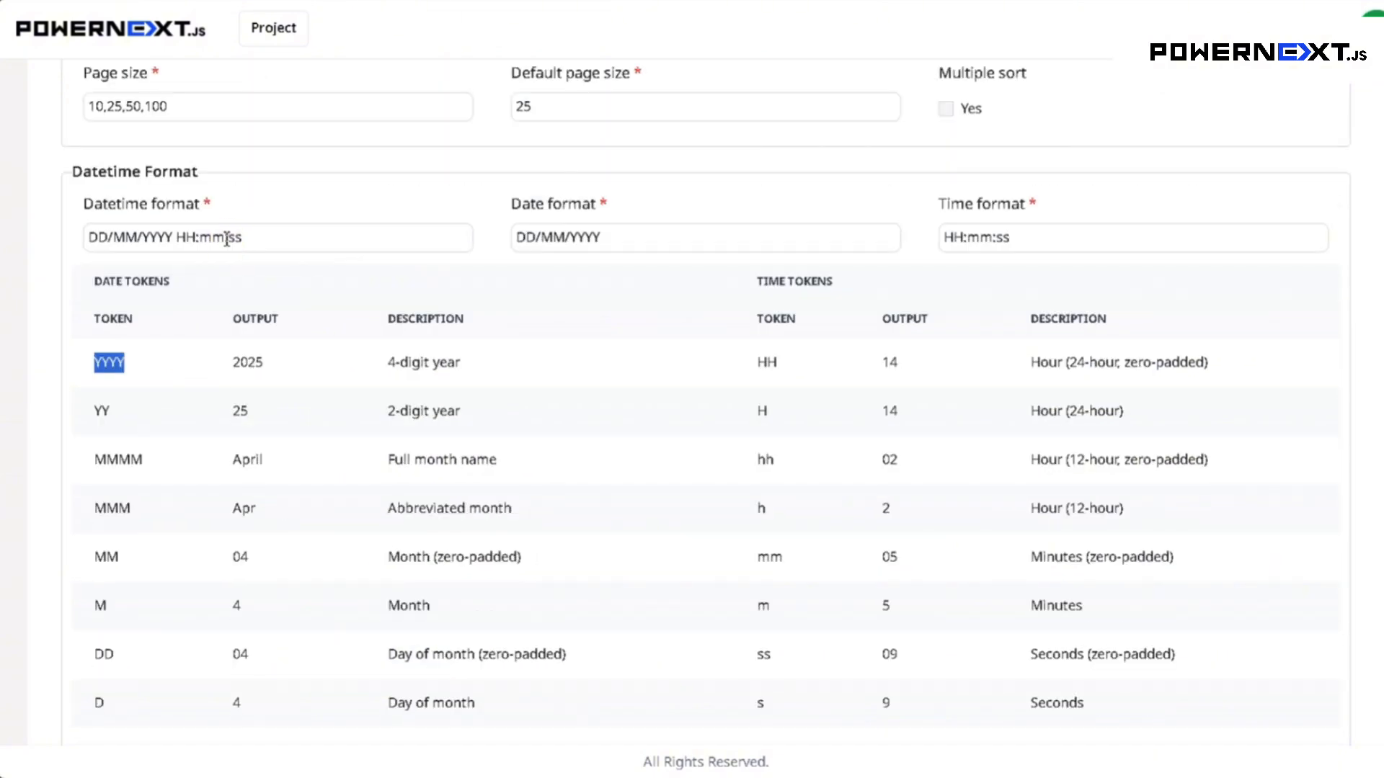
scroll(288, 490, down, 1)
drag(878, 561, 1178, 562)
Step: Set the datetime format to DD/MM/YYYY HH:mm and select the seconds part of the time format
scroll(245, 310, up, 1)
click(271, 238)
key(BackSpace)
key(BackSpace)
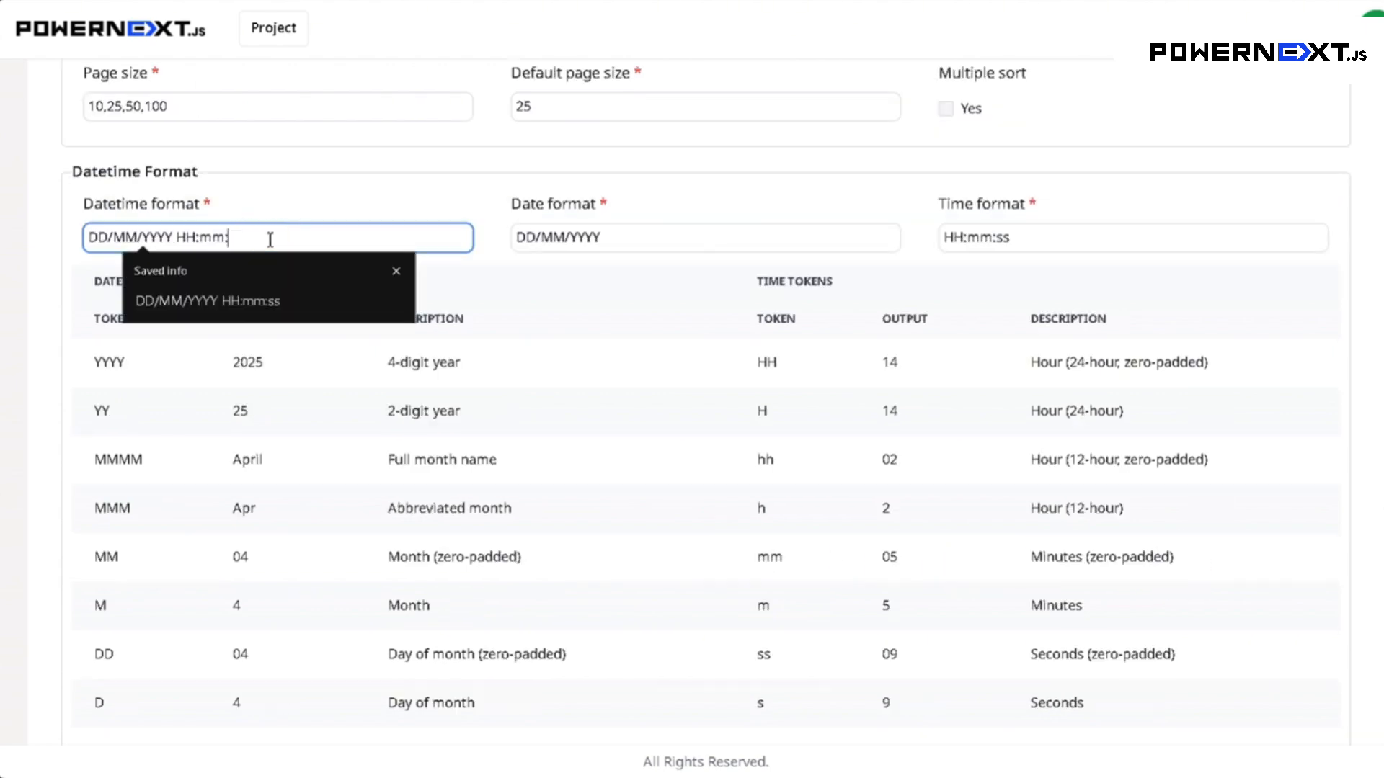
key(BackSpace)
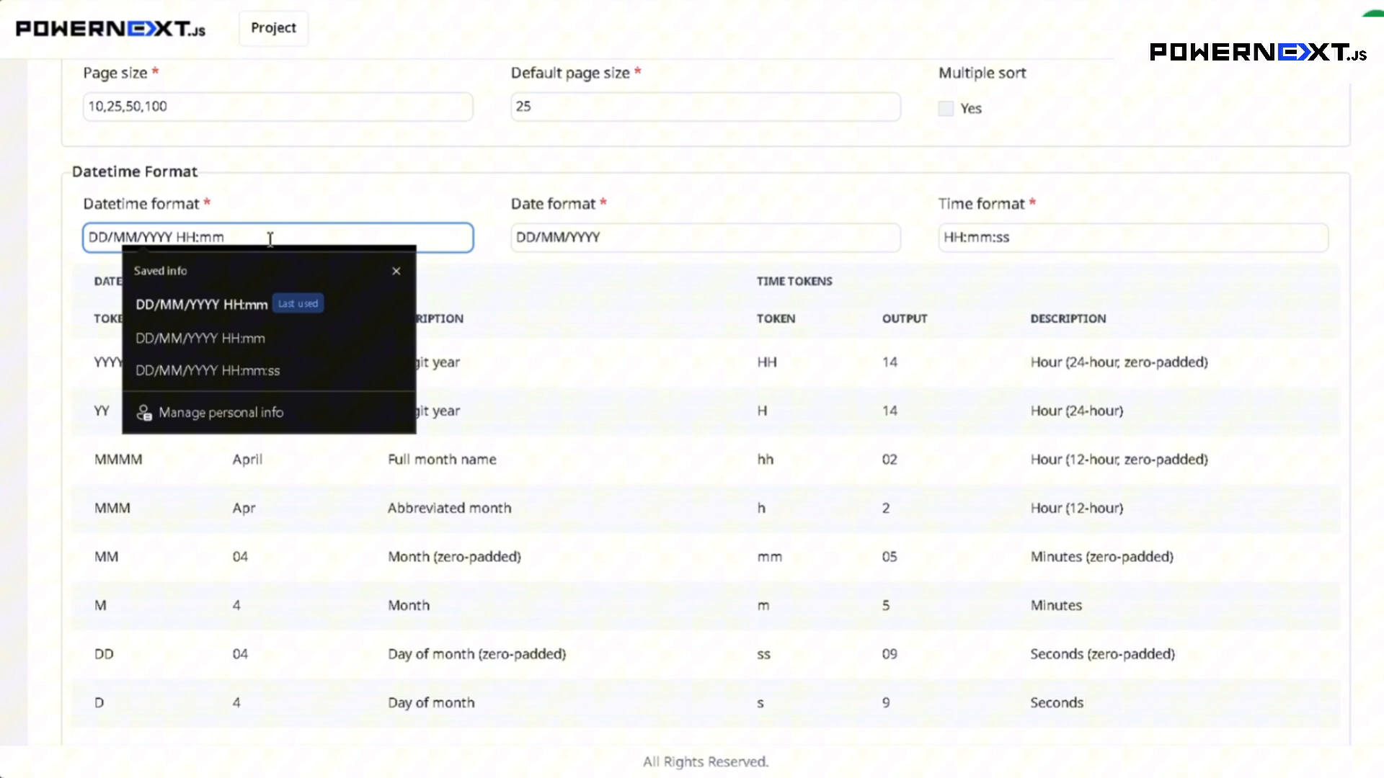
click(269, 202)
drag(998, 238, 1130, 241)
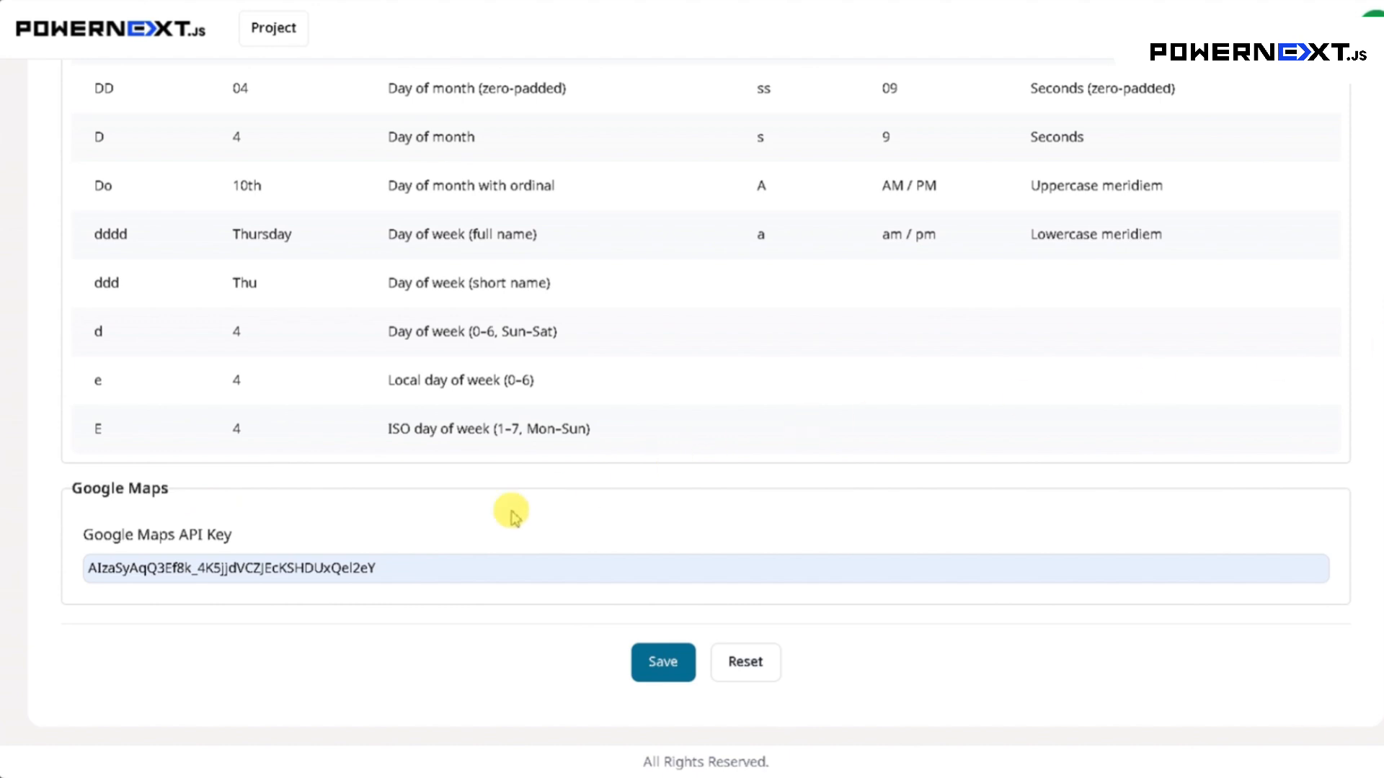
Step: Replace the Google Maps API key with the copied one and save the general settings
click(451, 566)
key(ctrl+a)
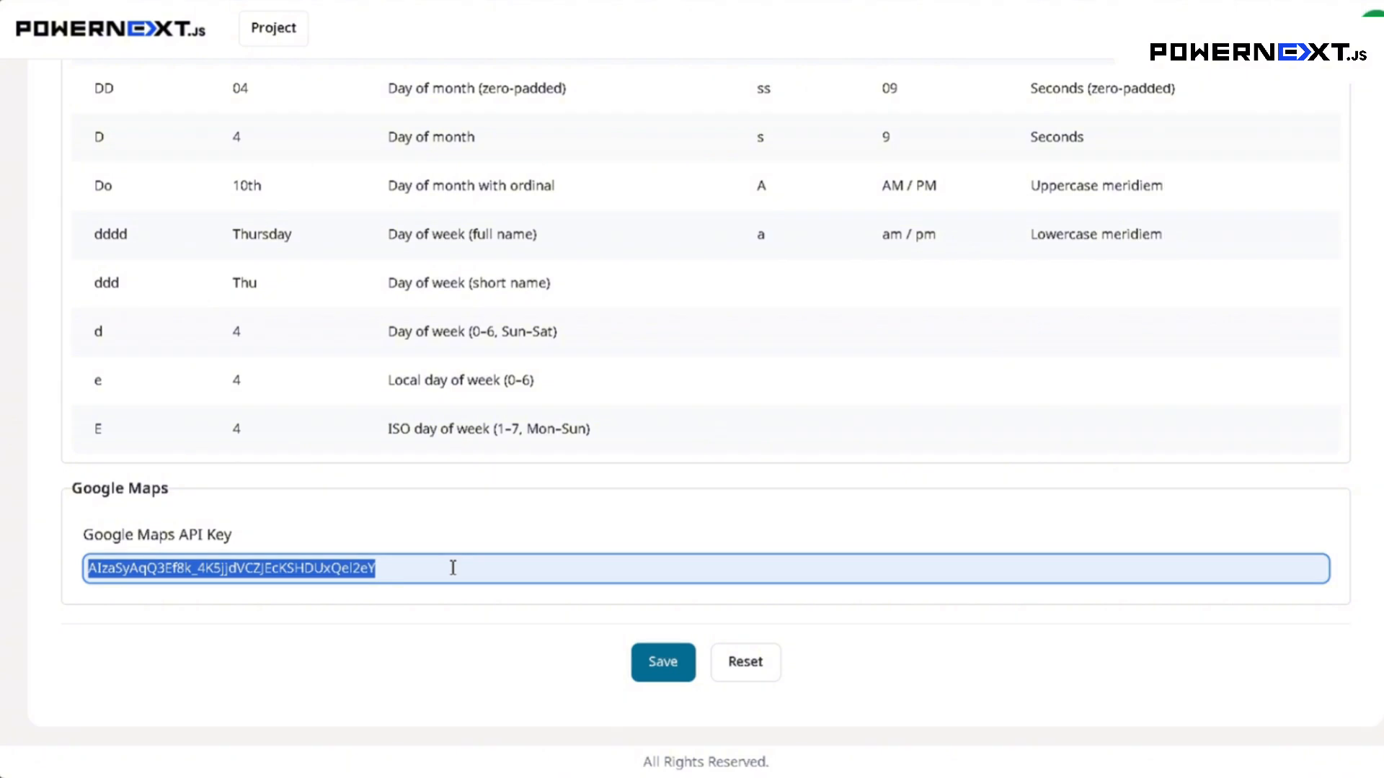
key(ctrl+v)
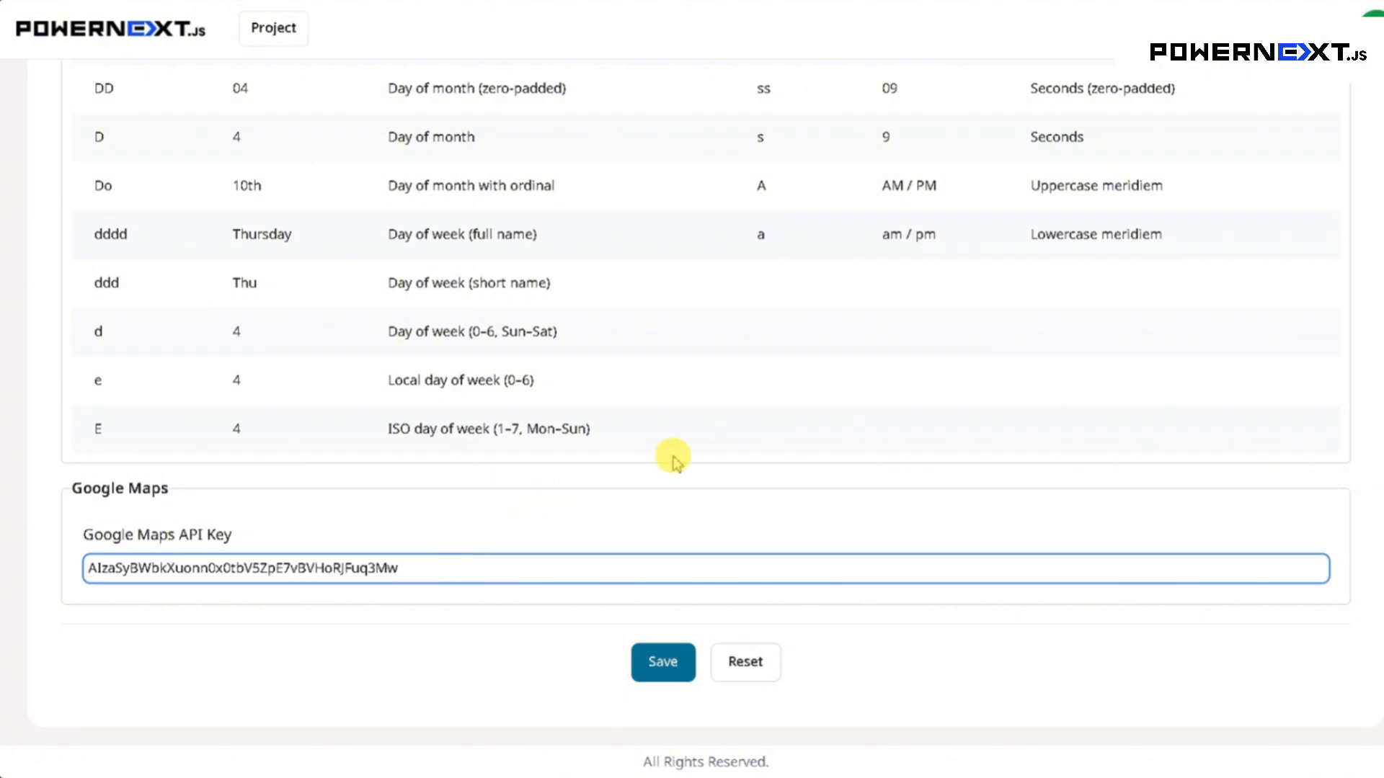
click(674, 664)
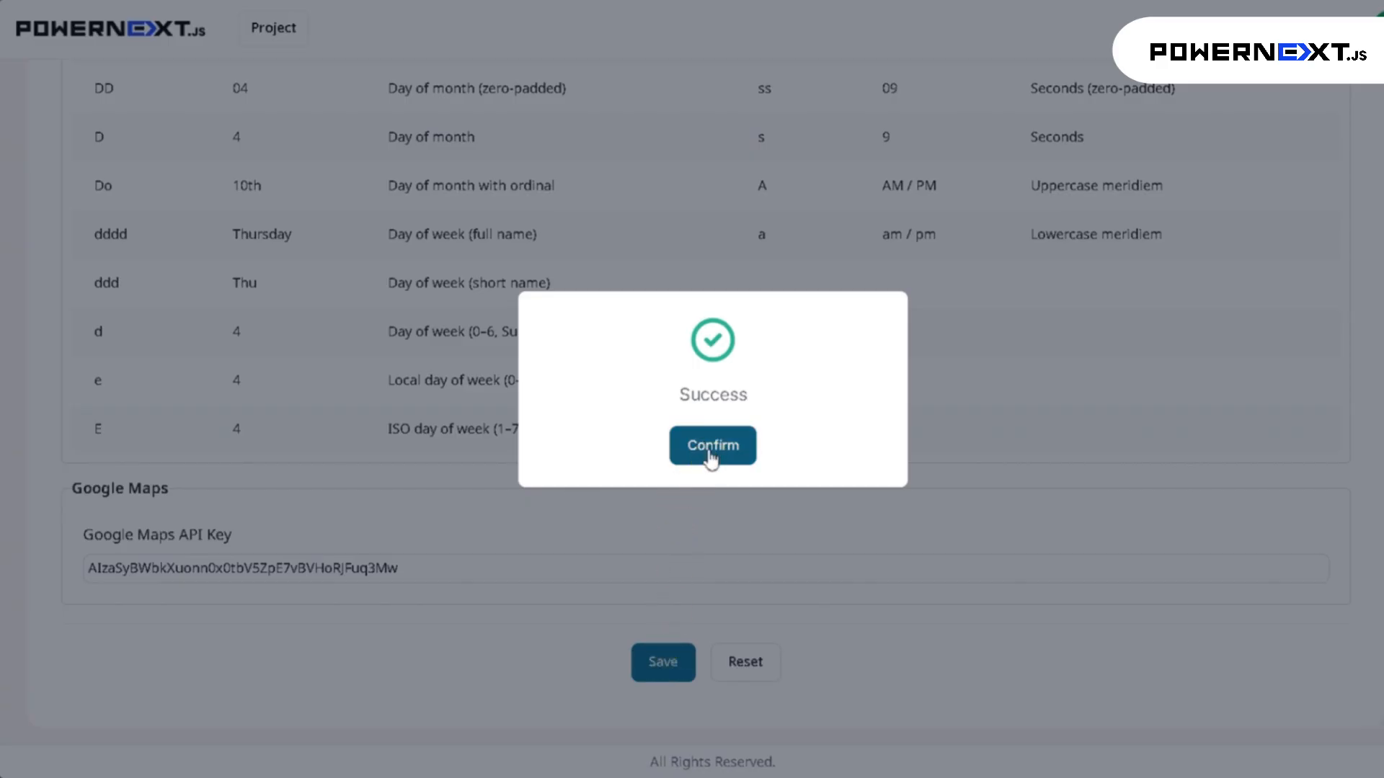
click(710, 452)
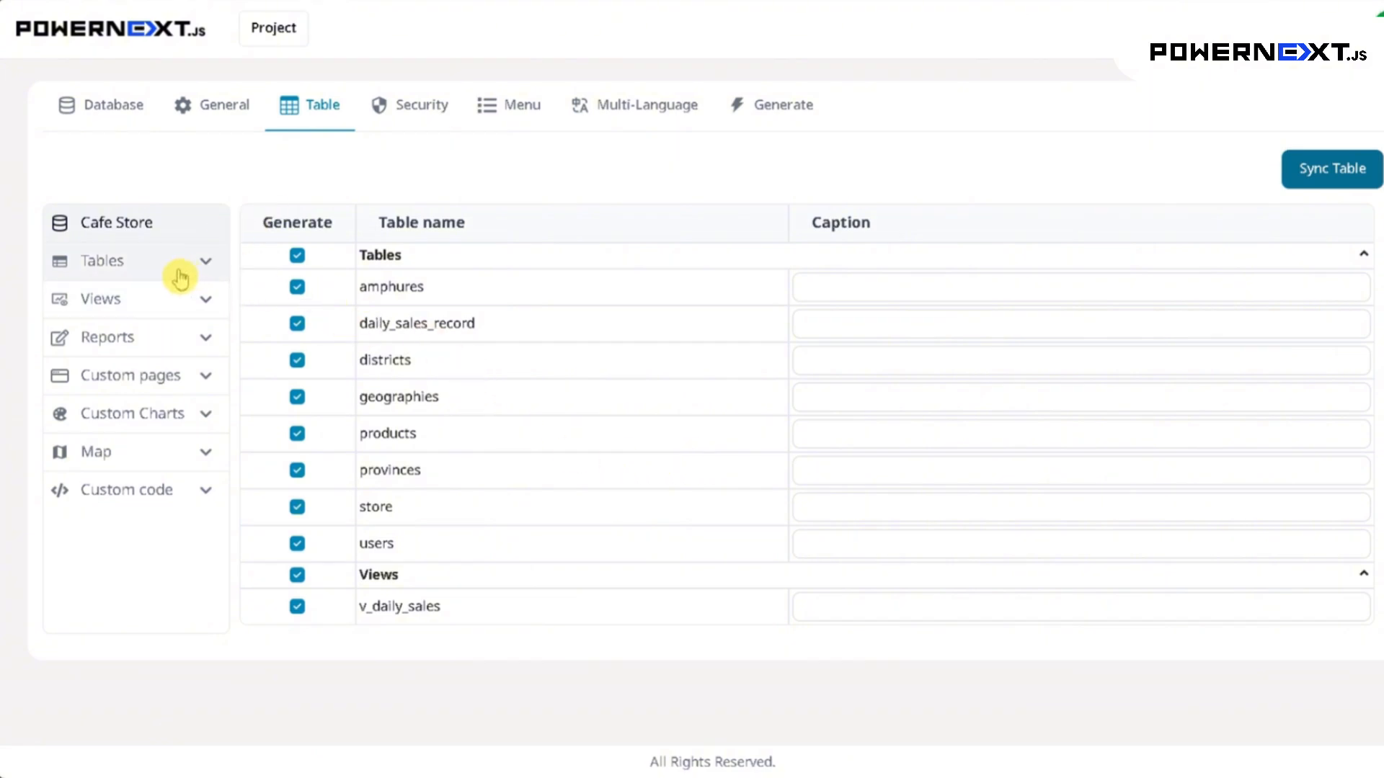
Step: Sync the project's tables with the database, collapsing the amphures table in phpMyAdmin's tree along the way
click(1326, 186)
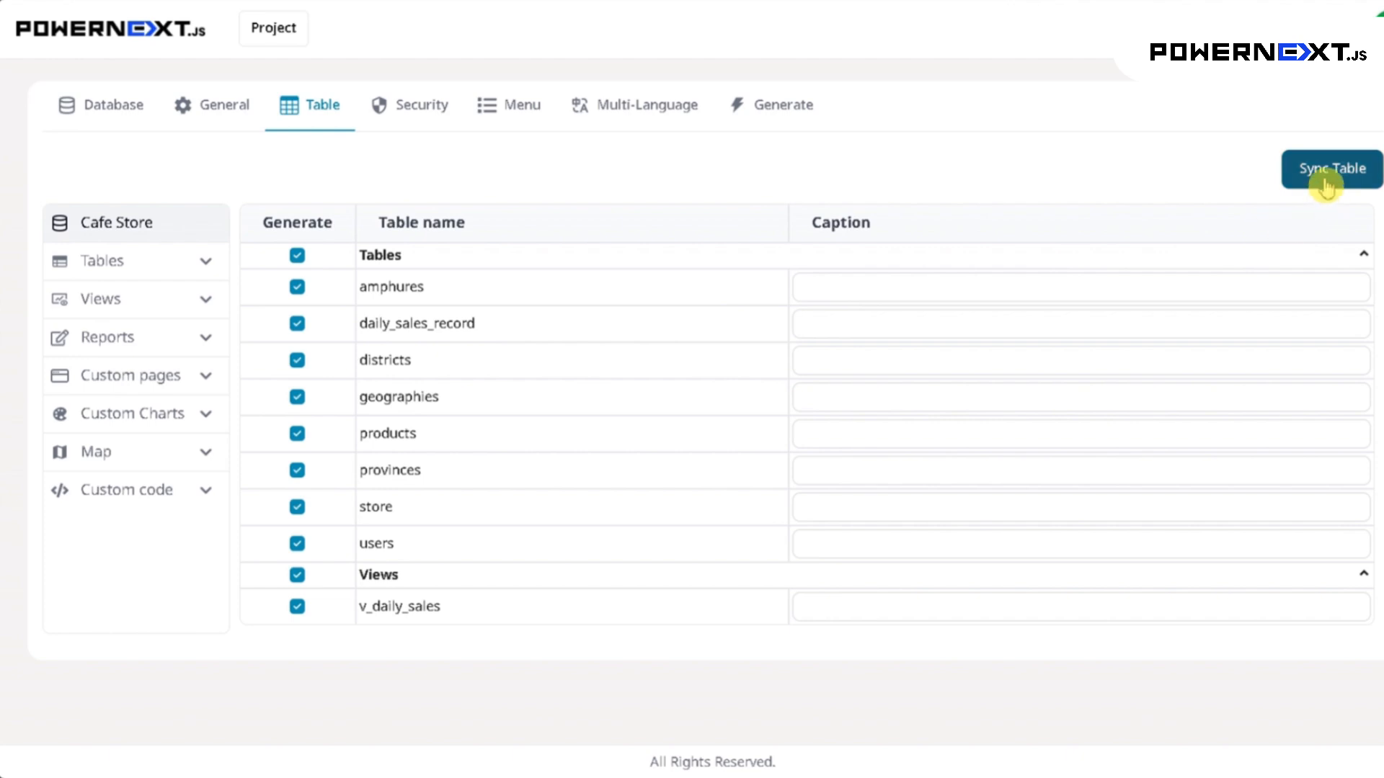
click(1325, 184)
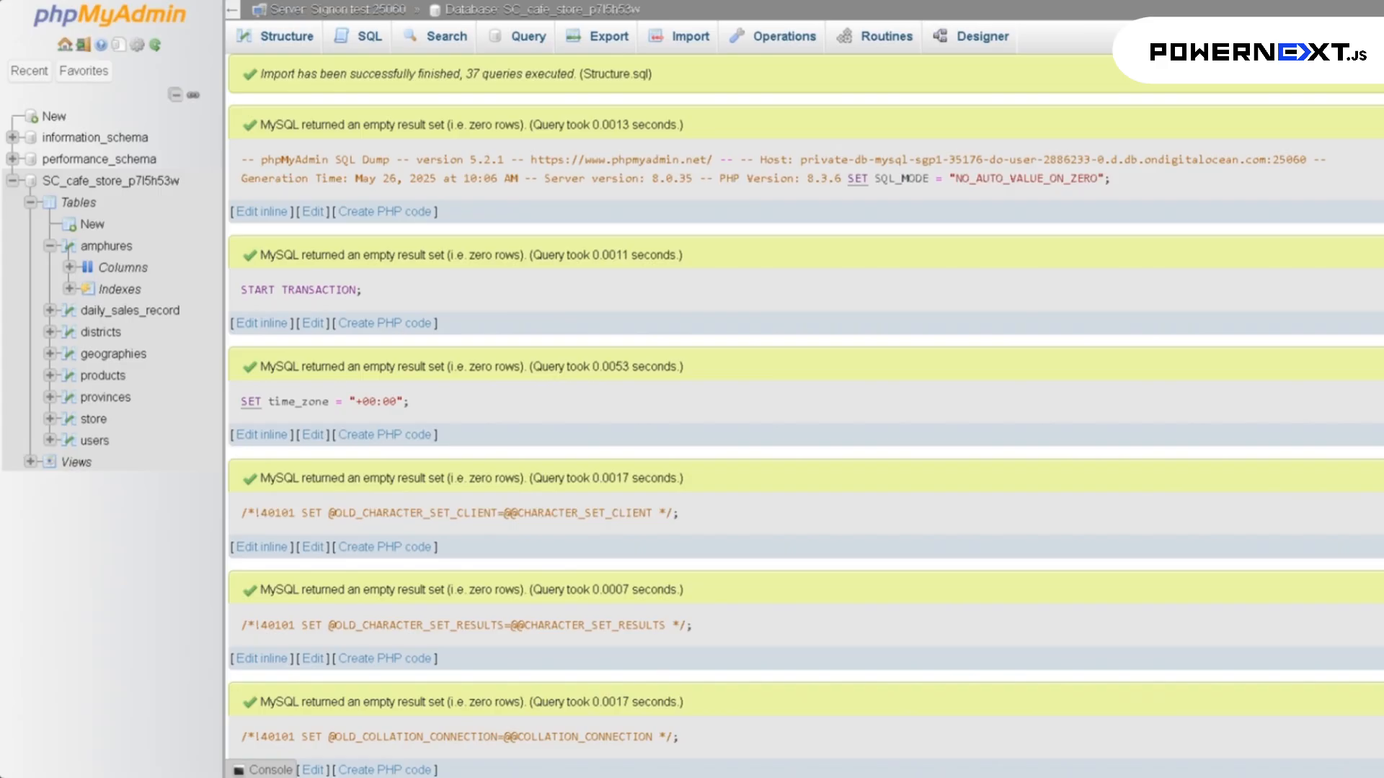
click(50, 246)
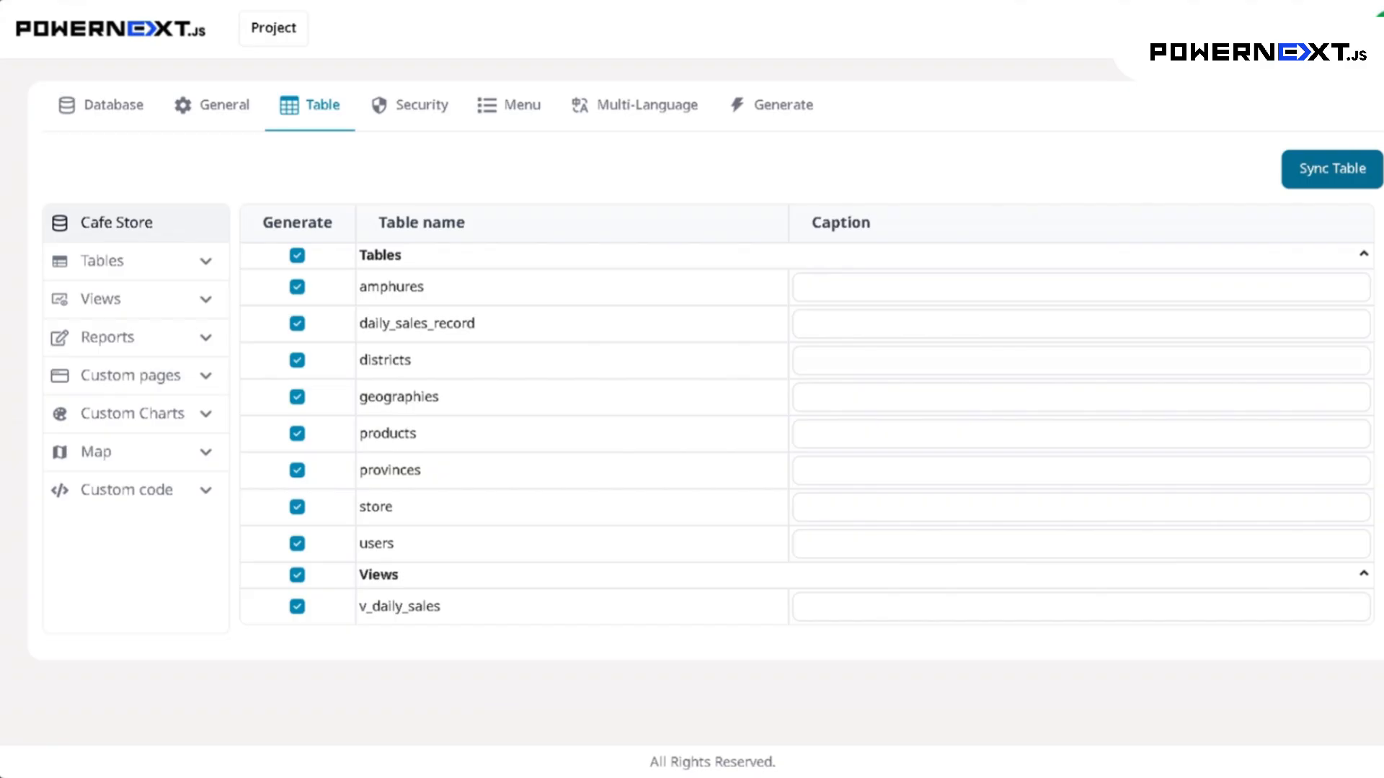
click(1339, 184)
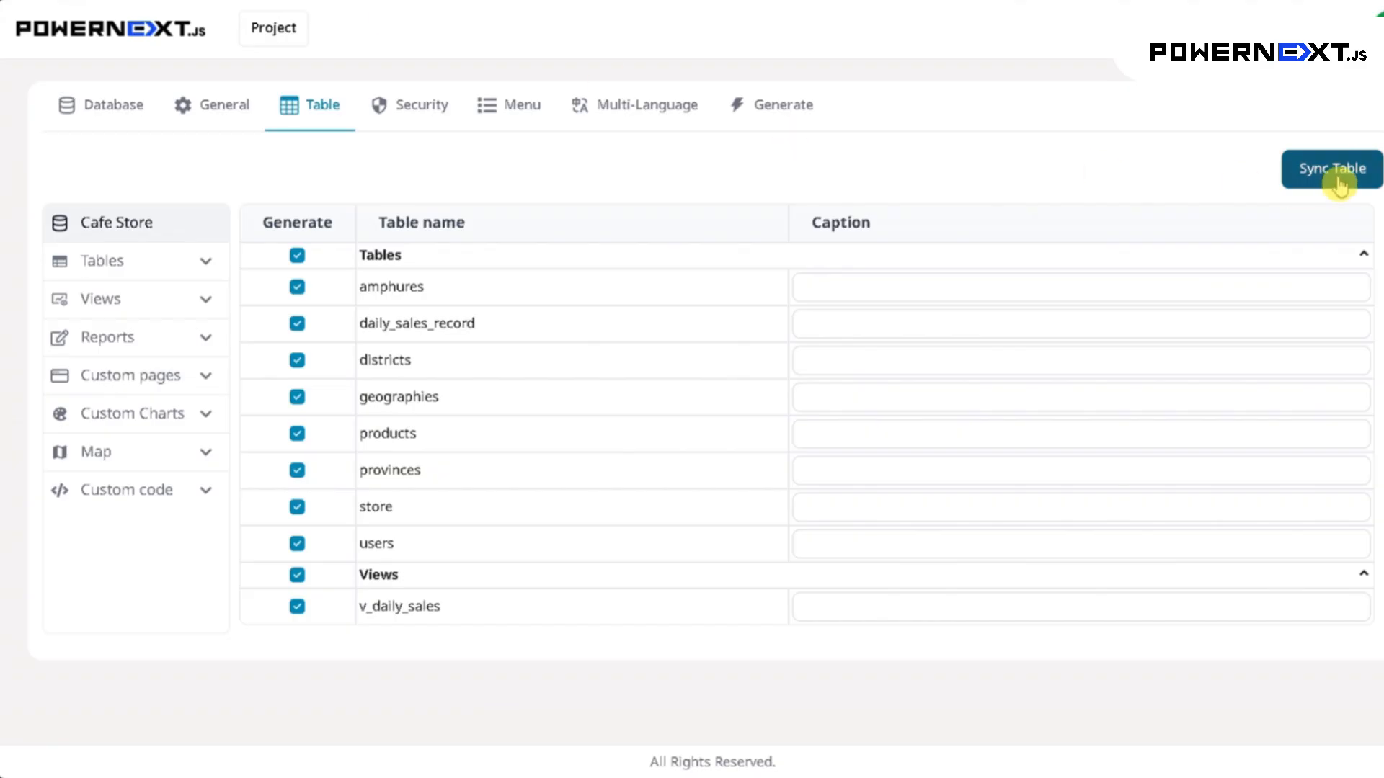
click(1339, 178)
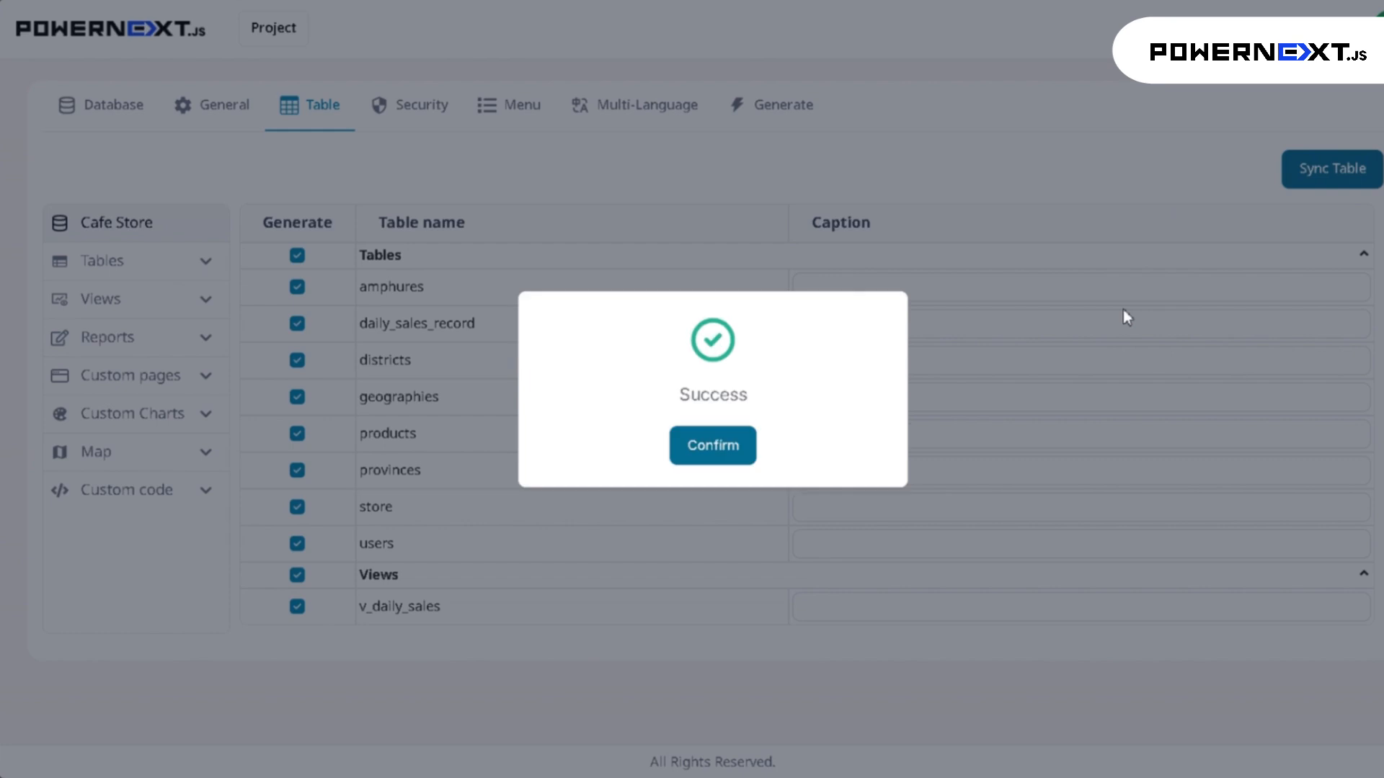
click(719, 453)
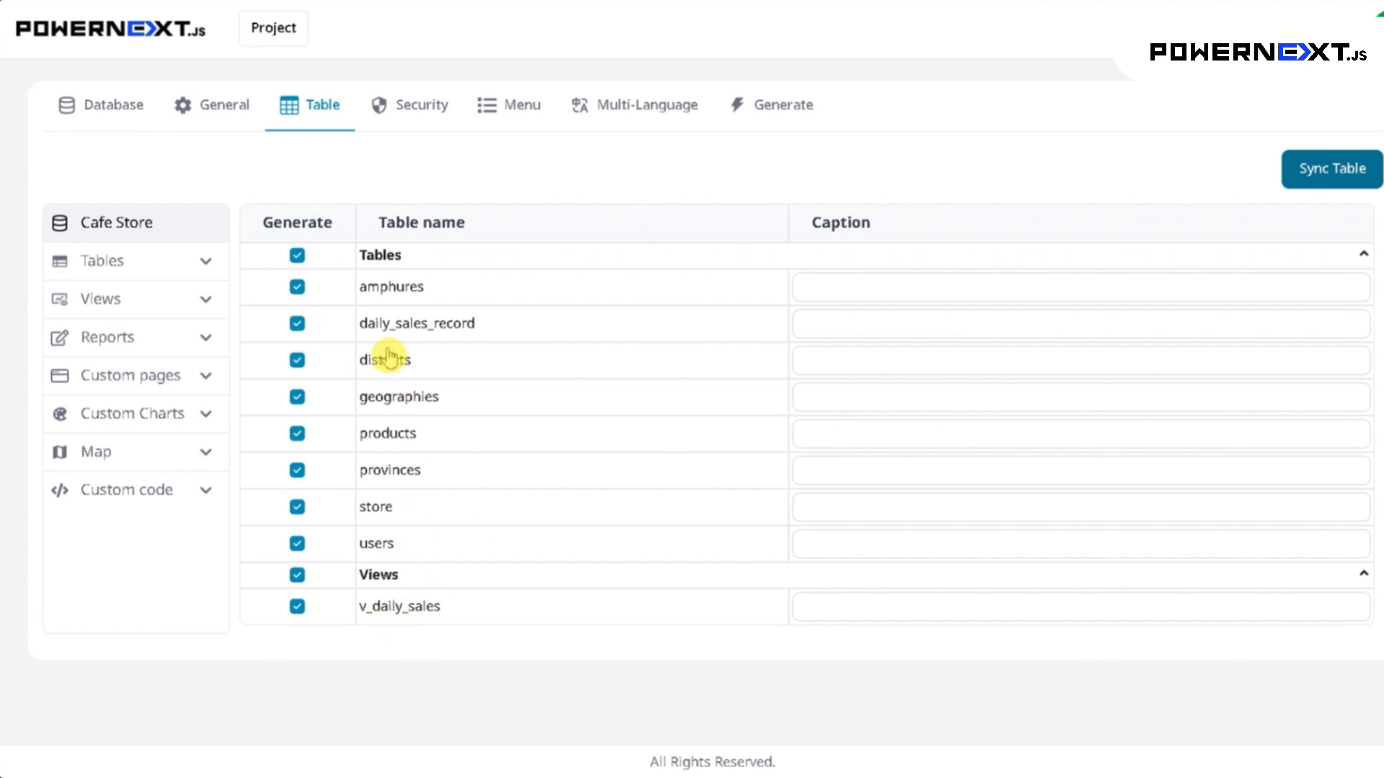
Step: Clear the Generate selection for all tables and views
click(393, 292)
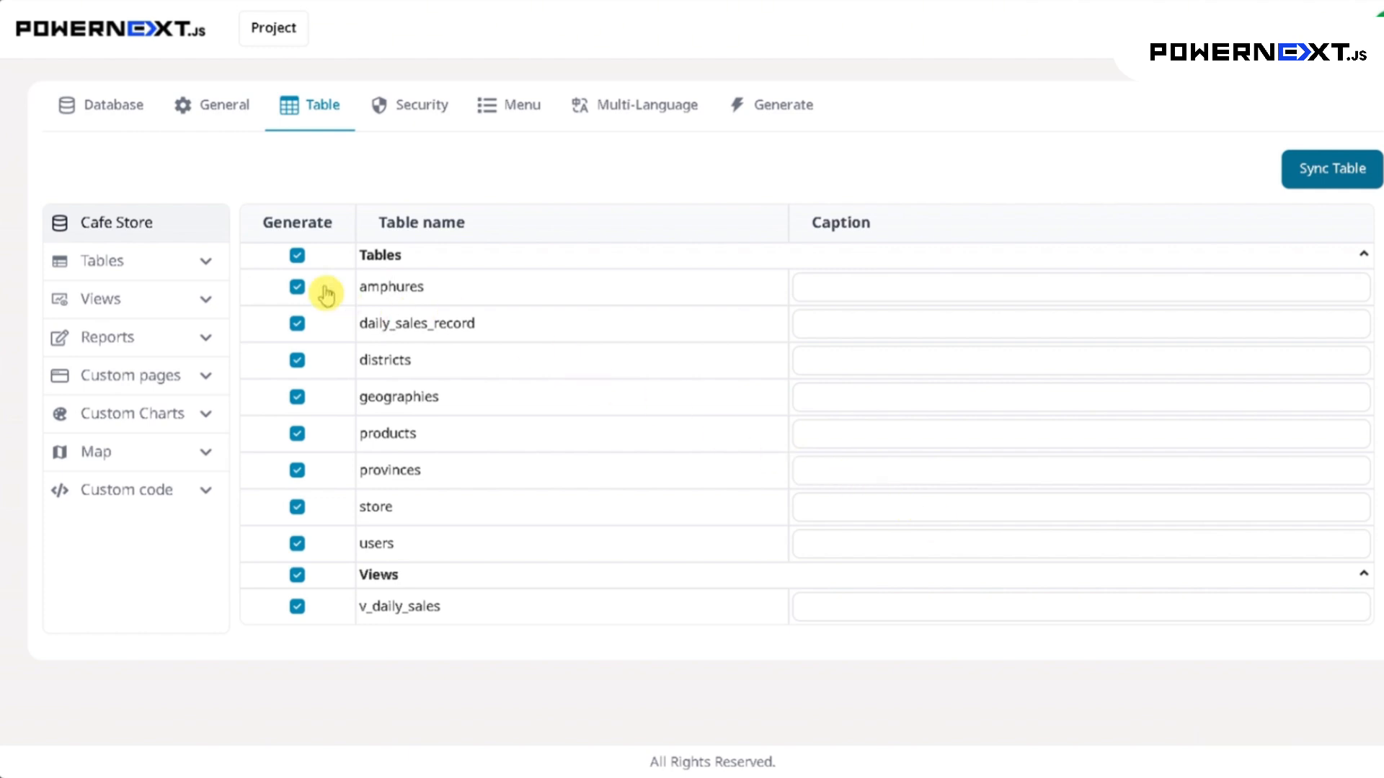
click(297, 256)
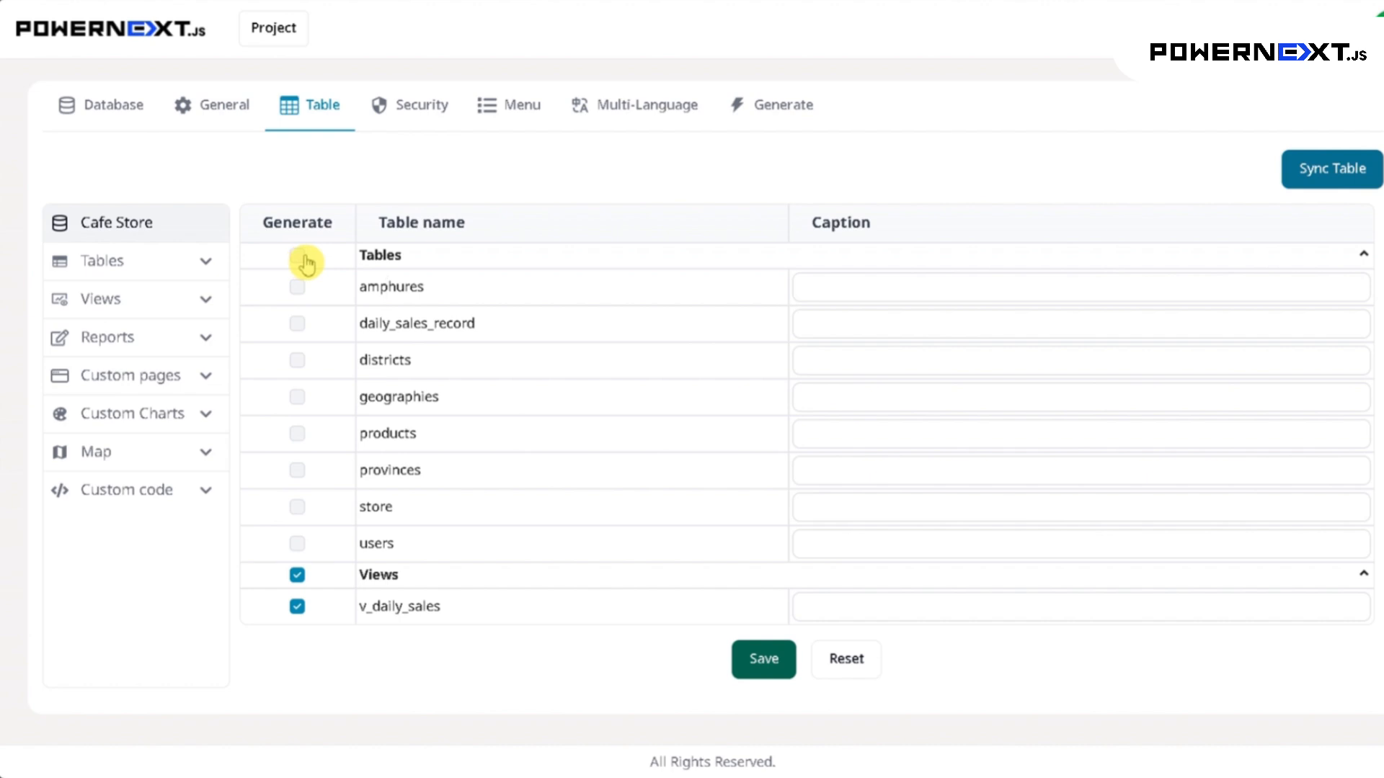
click(296, 256)
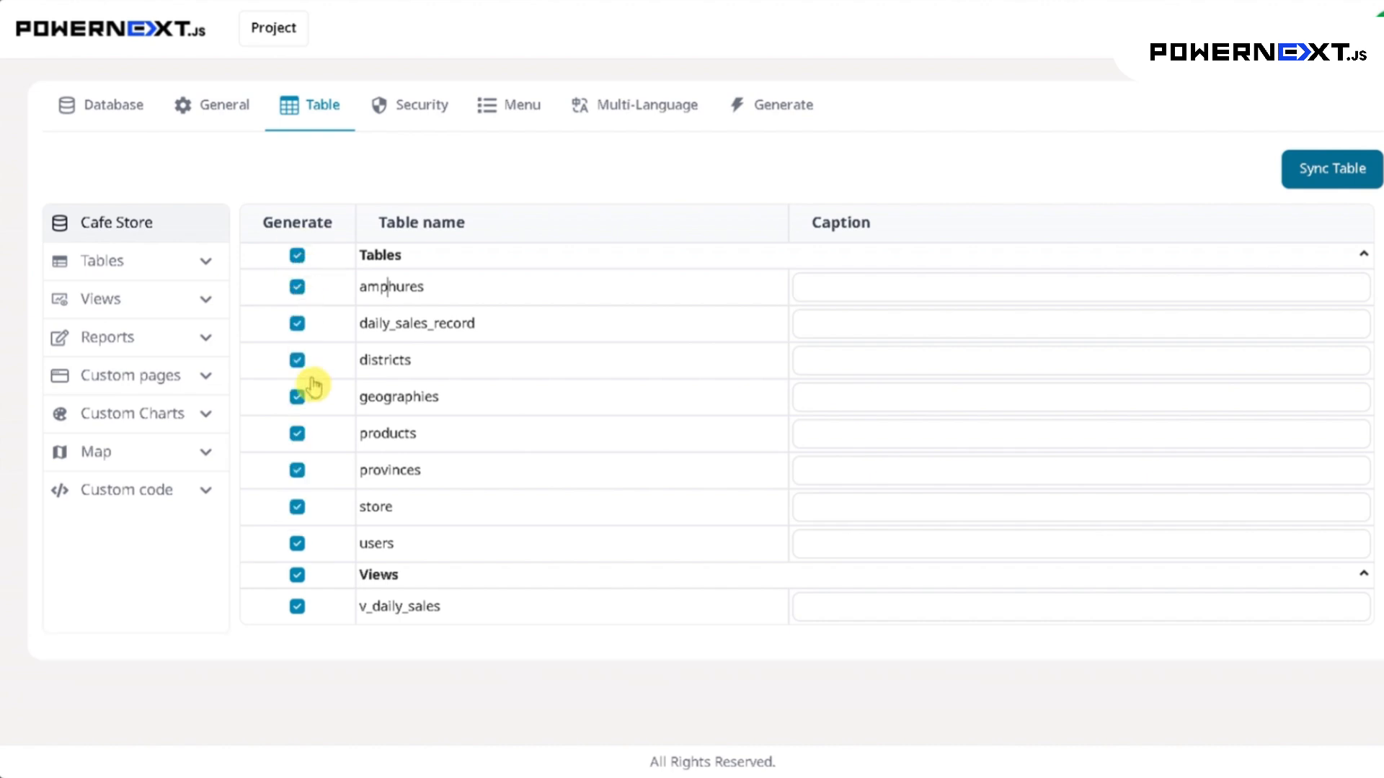
click(298, 575)
click(298, 256)
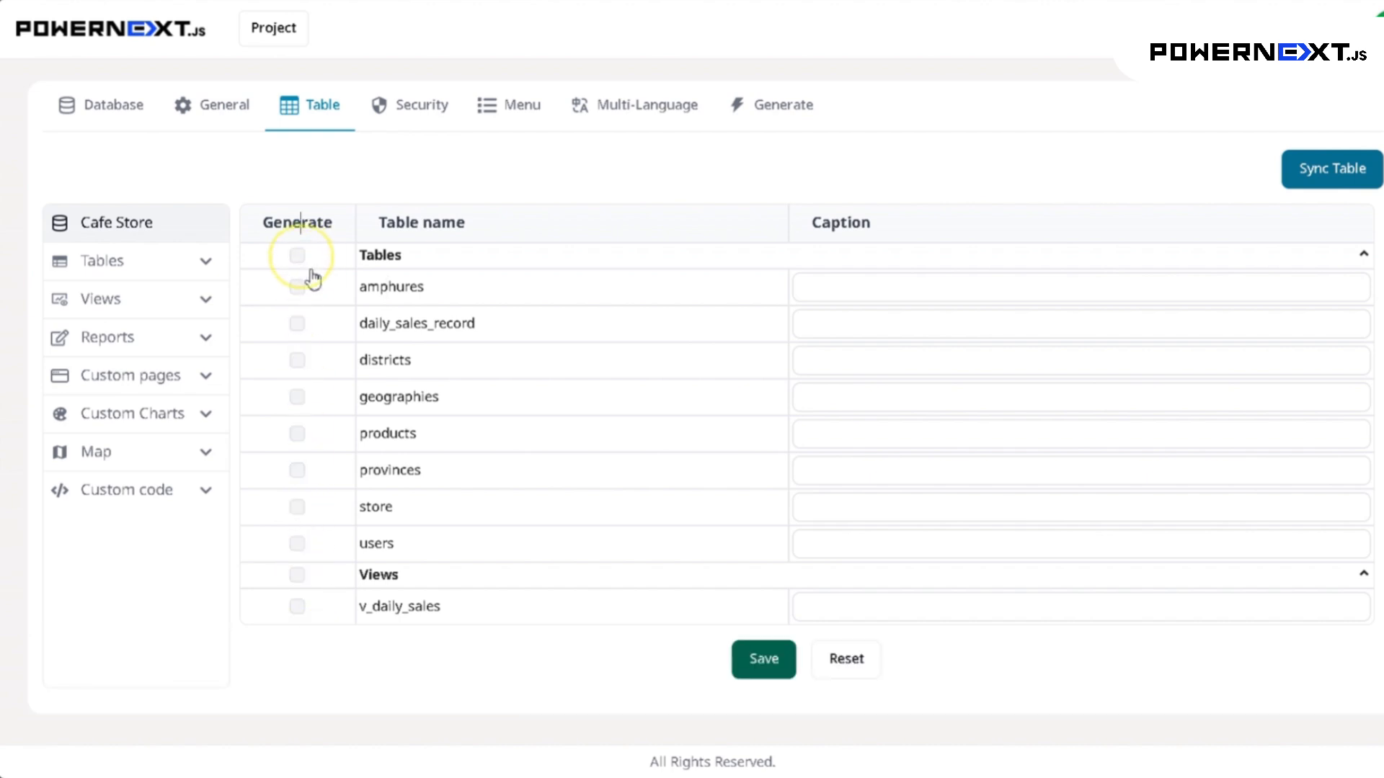
Step: Mark amphures, daily_sales_record, districts, products, provinces, store, users and the v_daily_sales view for generation, leaving out geographies
click(297, 288)
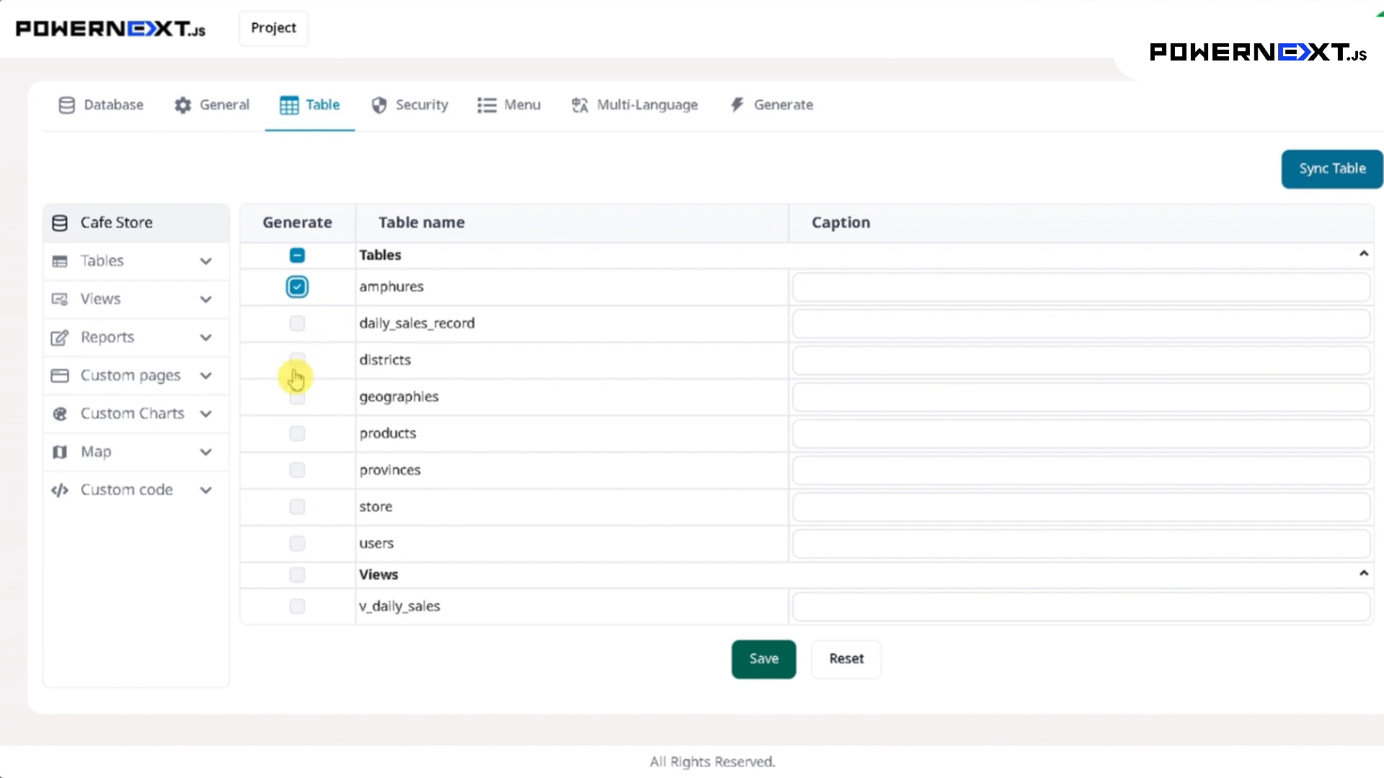
click(296, 324)
click(298, 359)
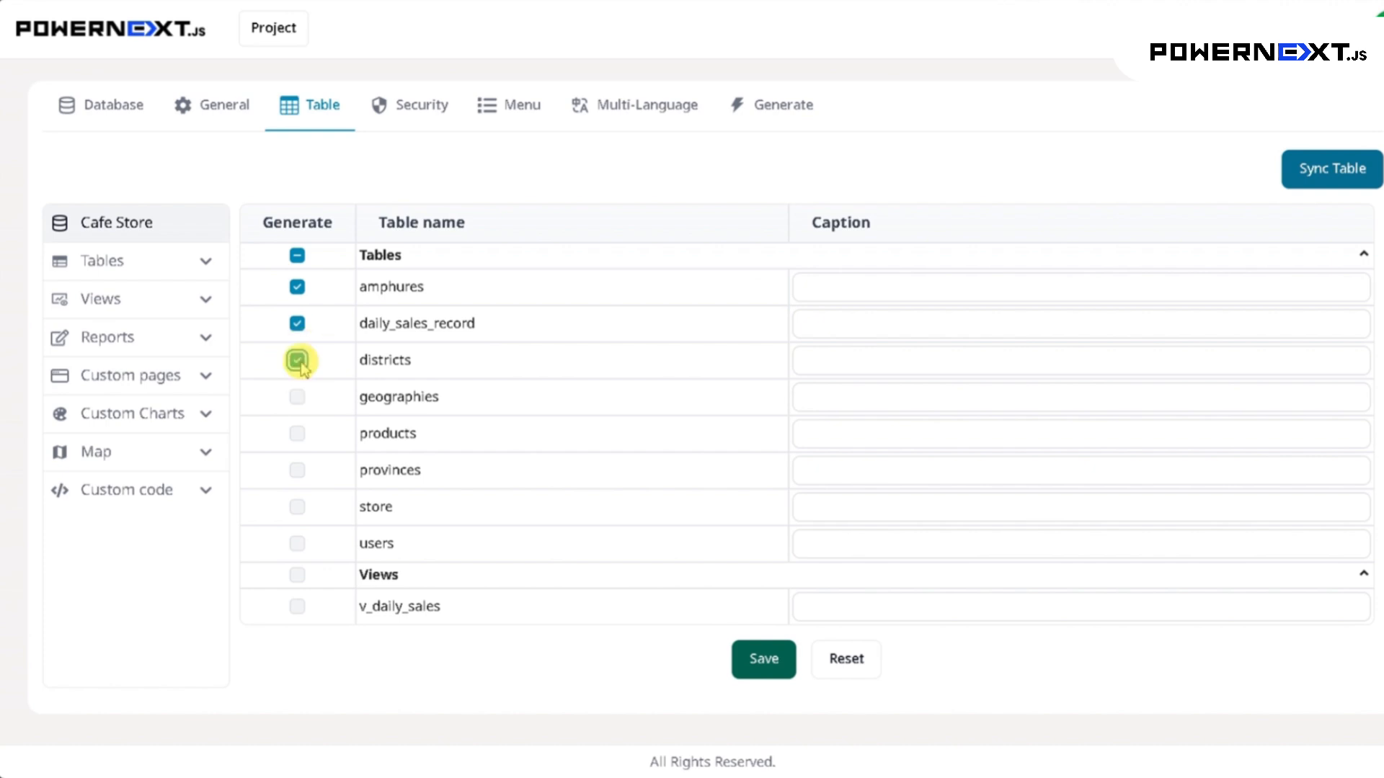
click(297, 403)
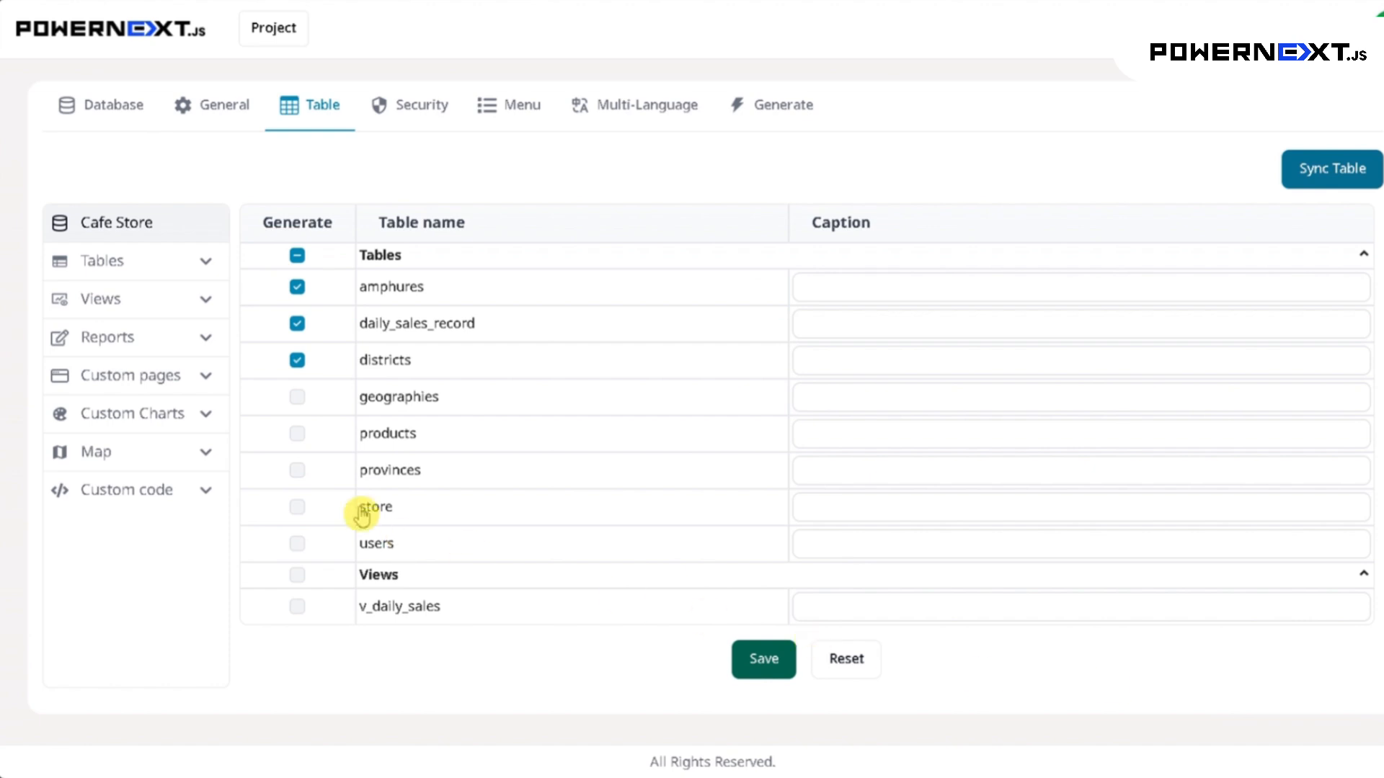
click(298, 435)
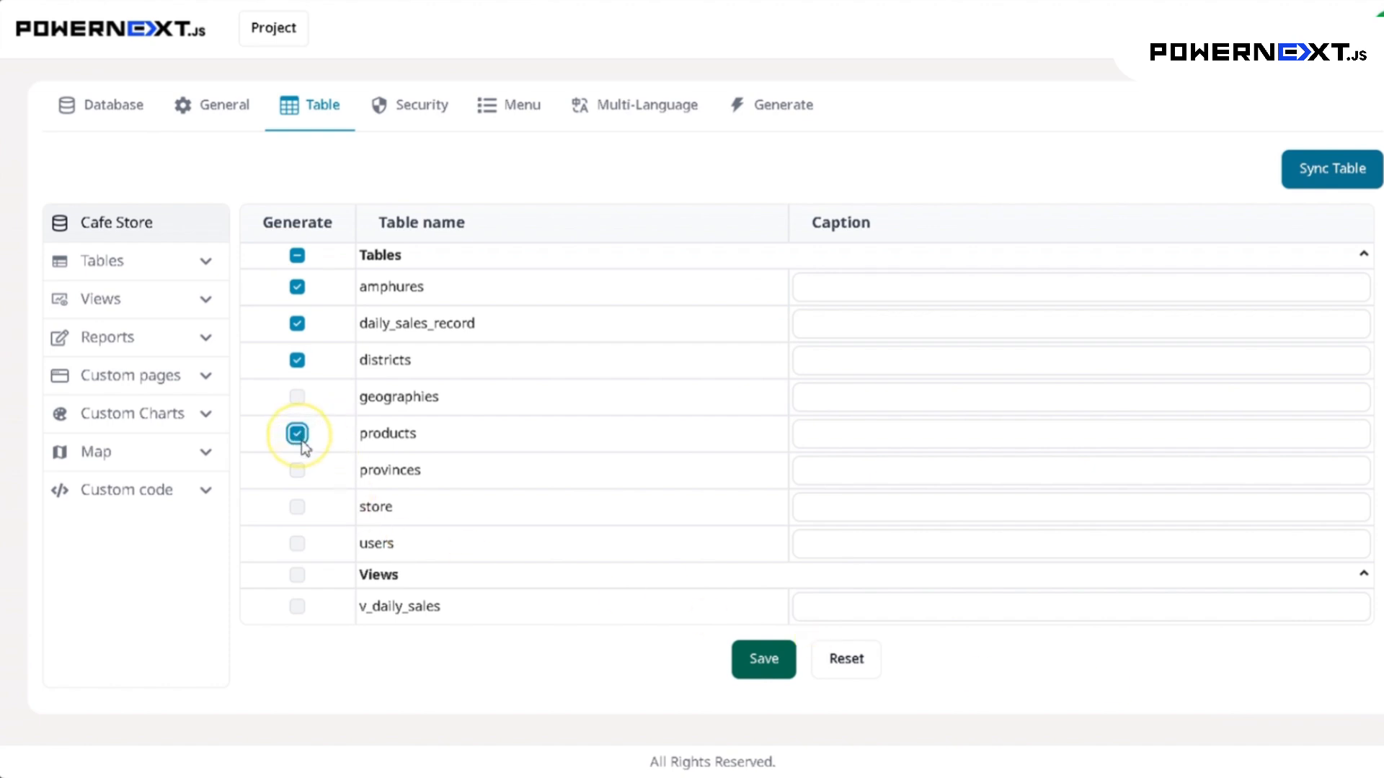
click(296, 471)
click(296, 507)
click(298, 544)
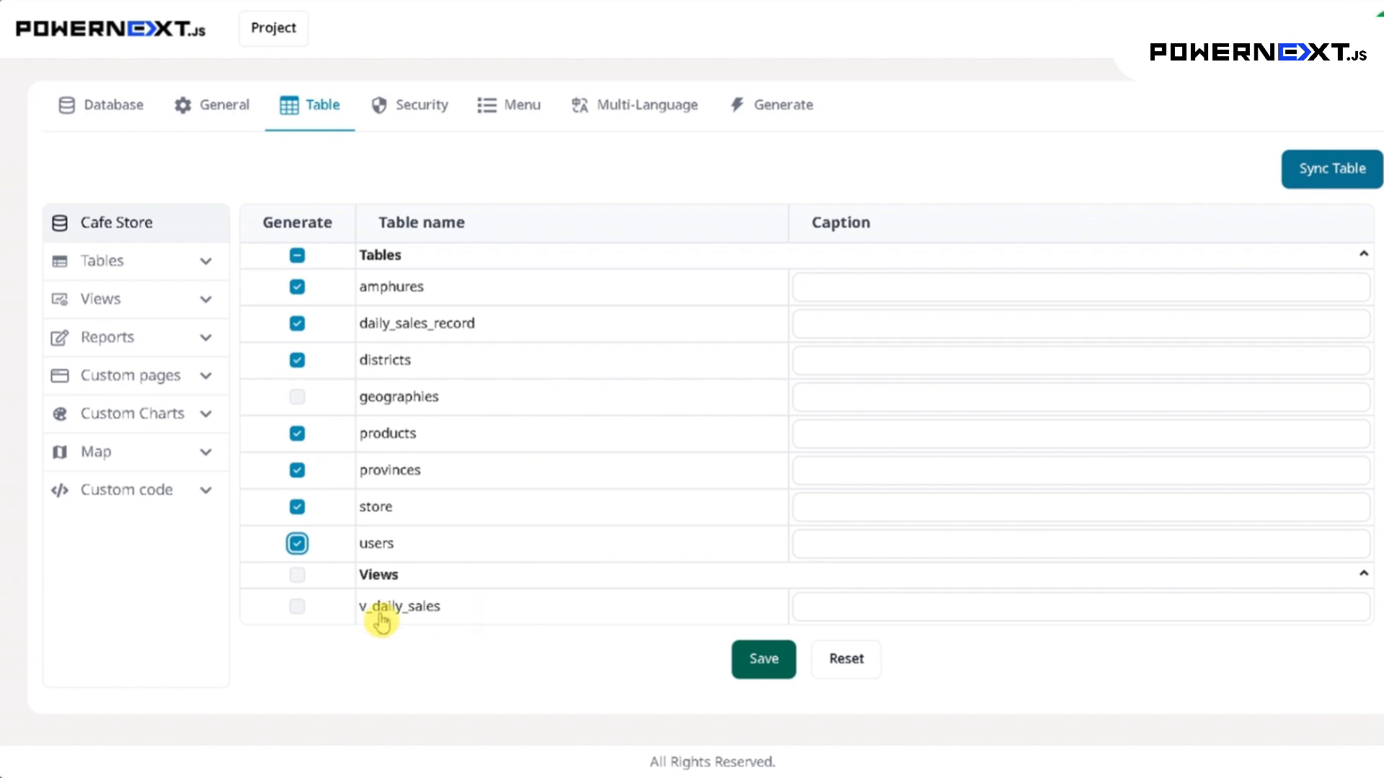
click(297, 607)
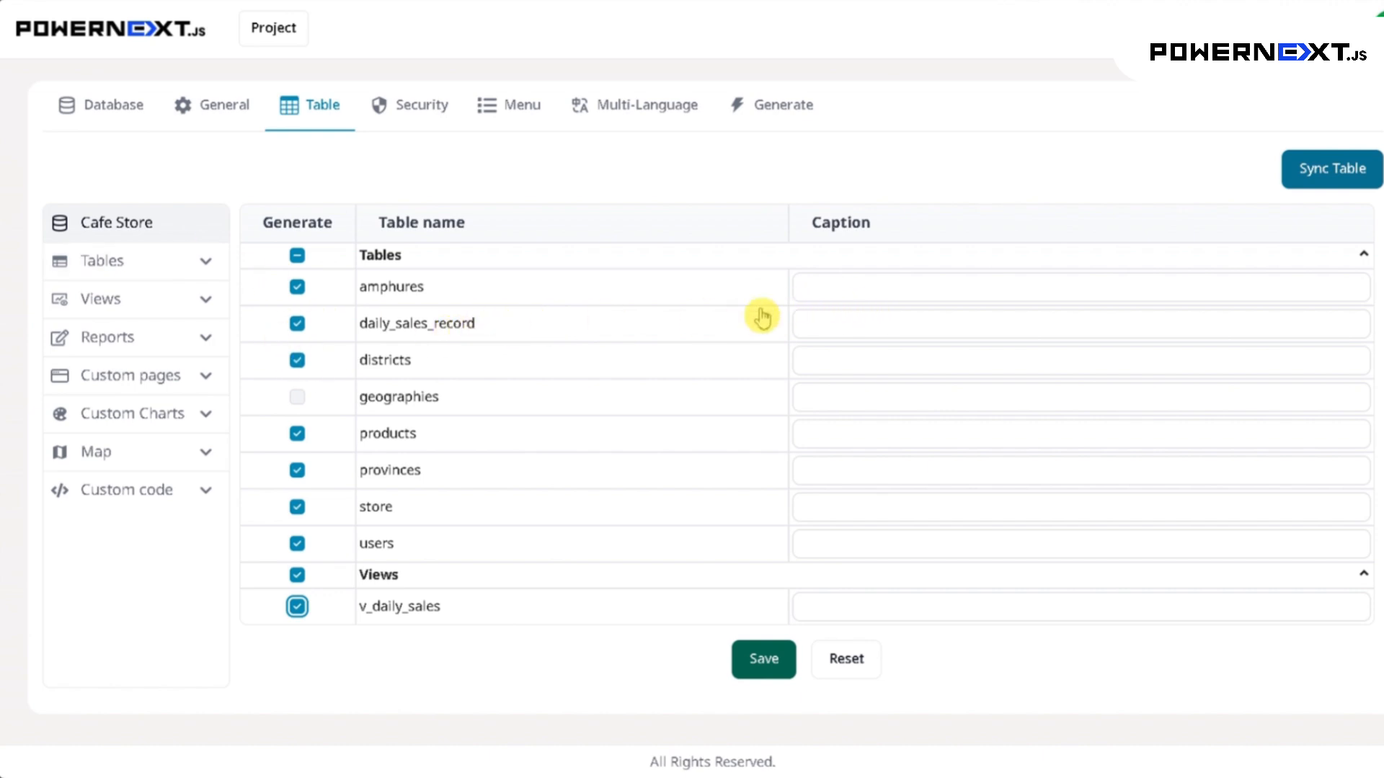
Step: Caption the selected tables Amphure, Daily sales, District, Product, Province, Store and User, caption the view Report daily sale, and save
click(849, 293)
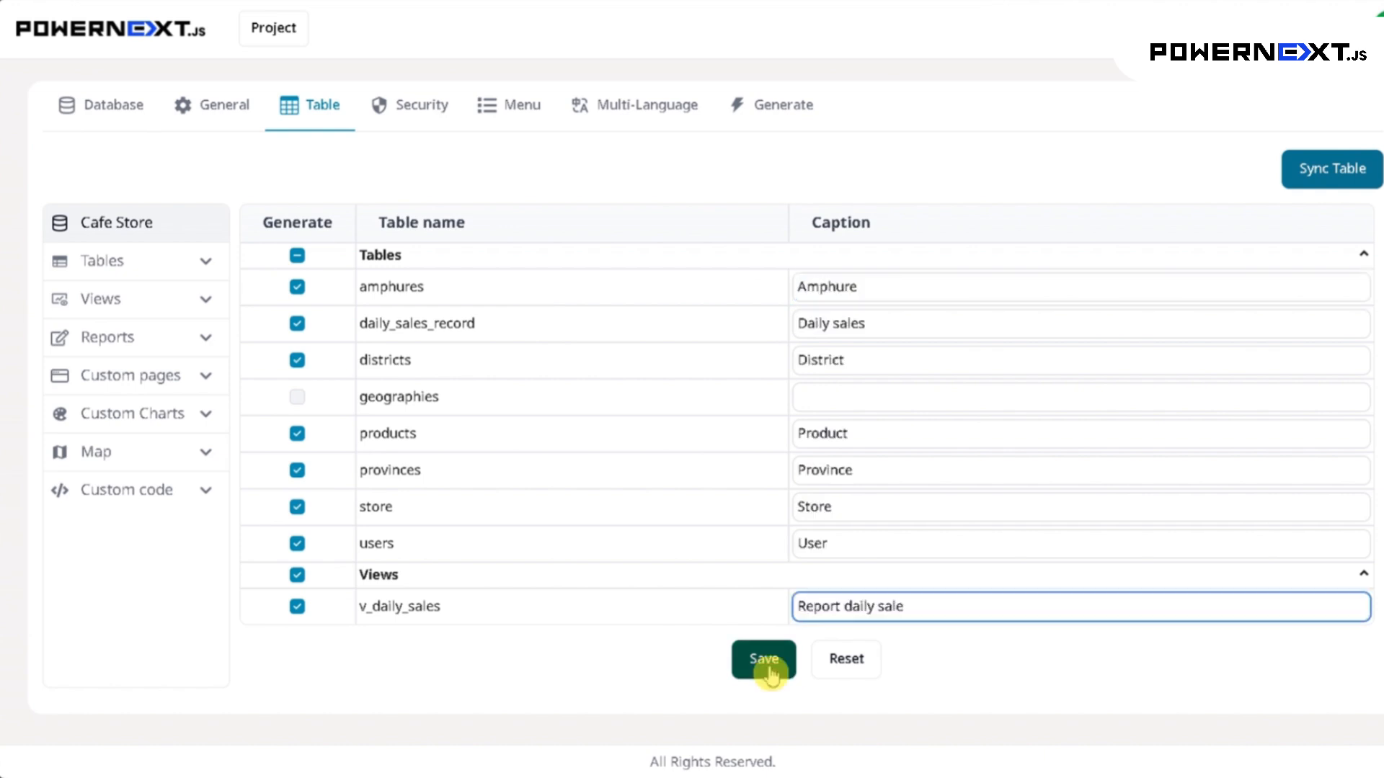
click(762, 662)
click(737, 455)
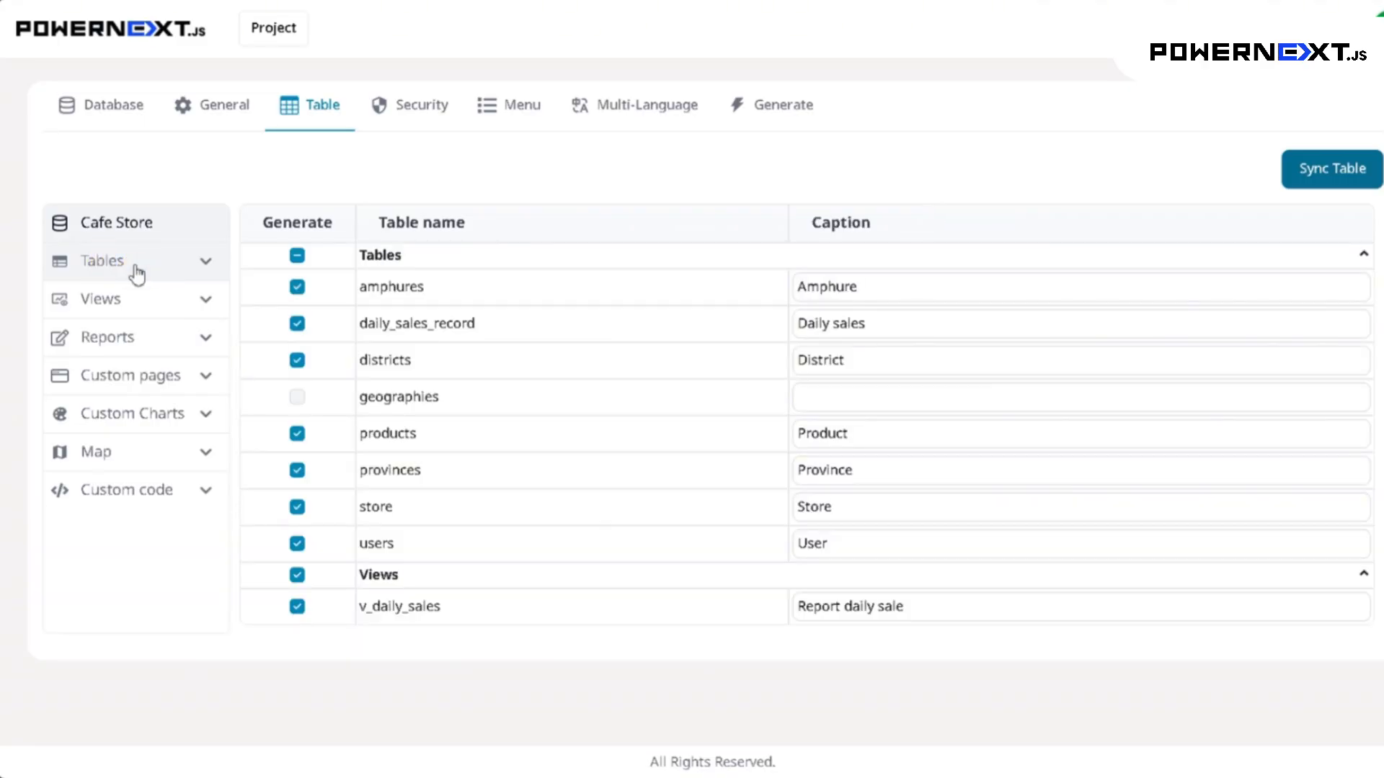
Step: Open the general settings of the store table and look through its list of configuration pages
click(136, 273)
click(129, 315)
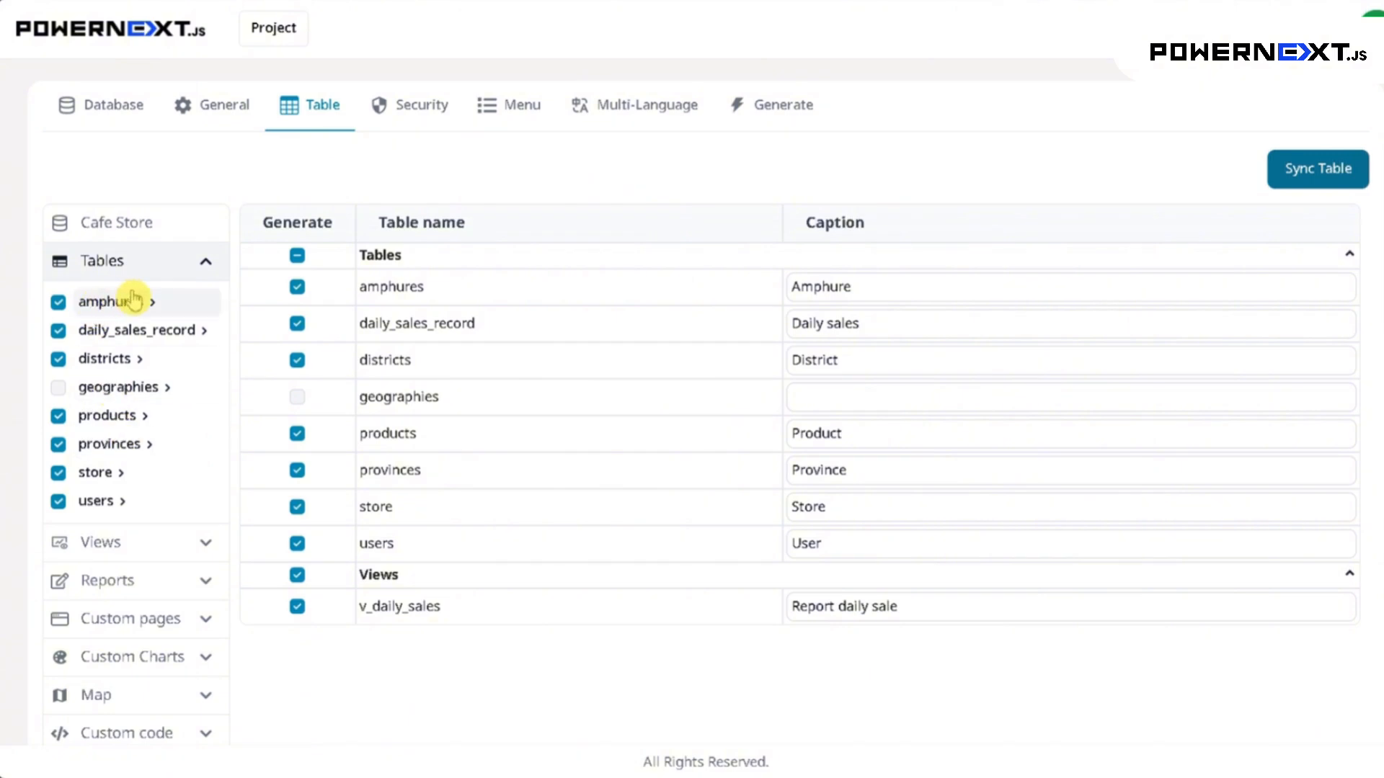
click(104, 479)
click(105, 498)
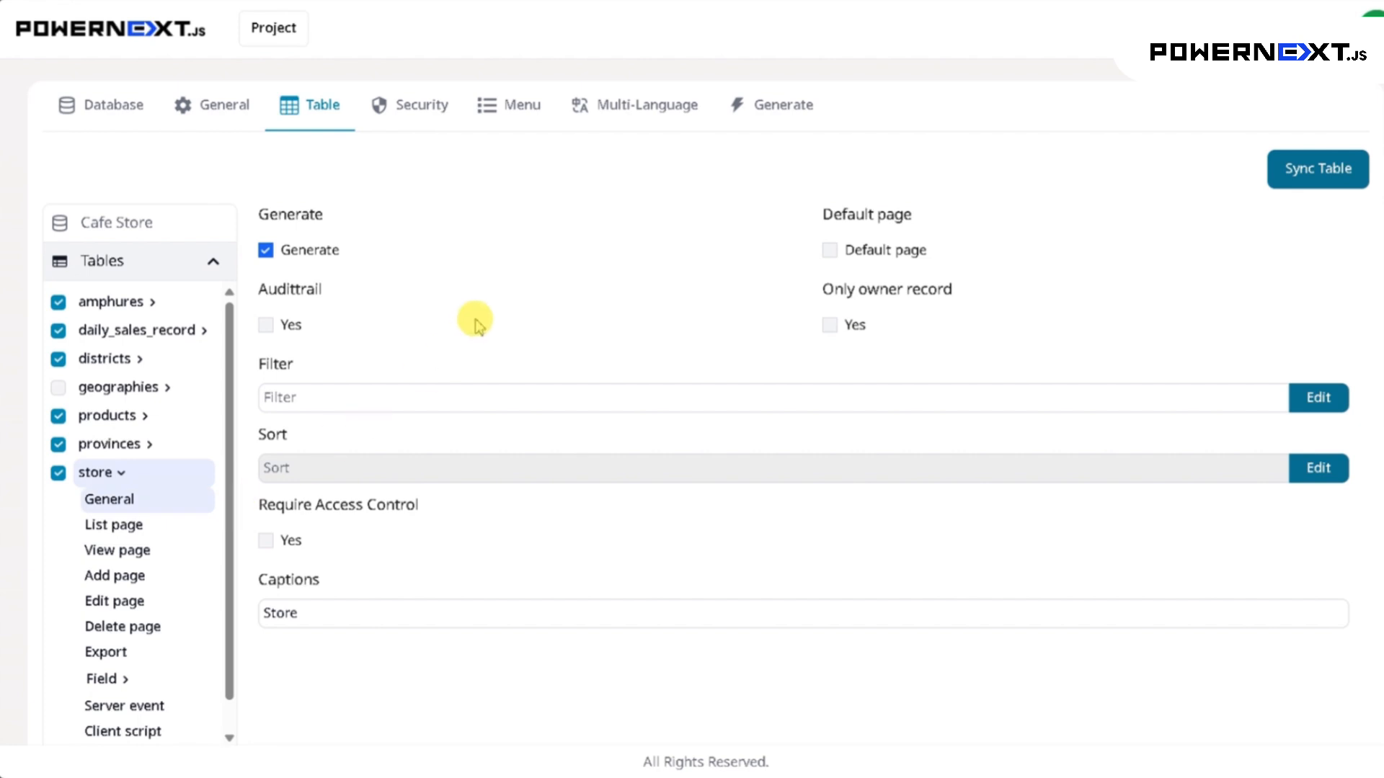
scroll(154, 525, down, 3)
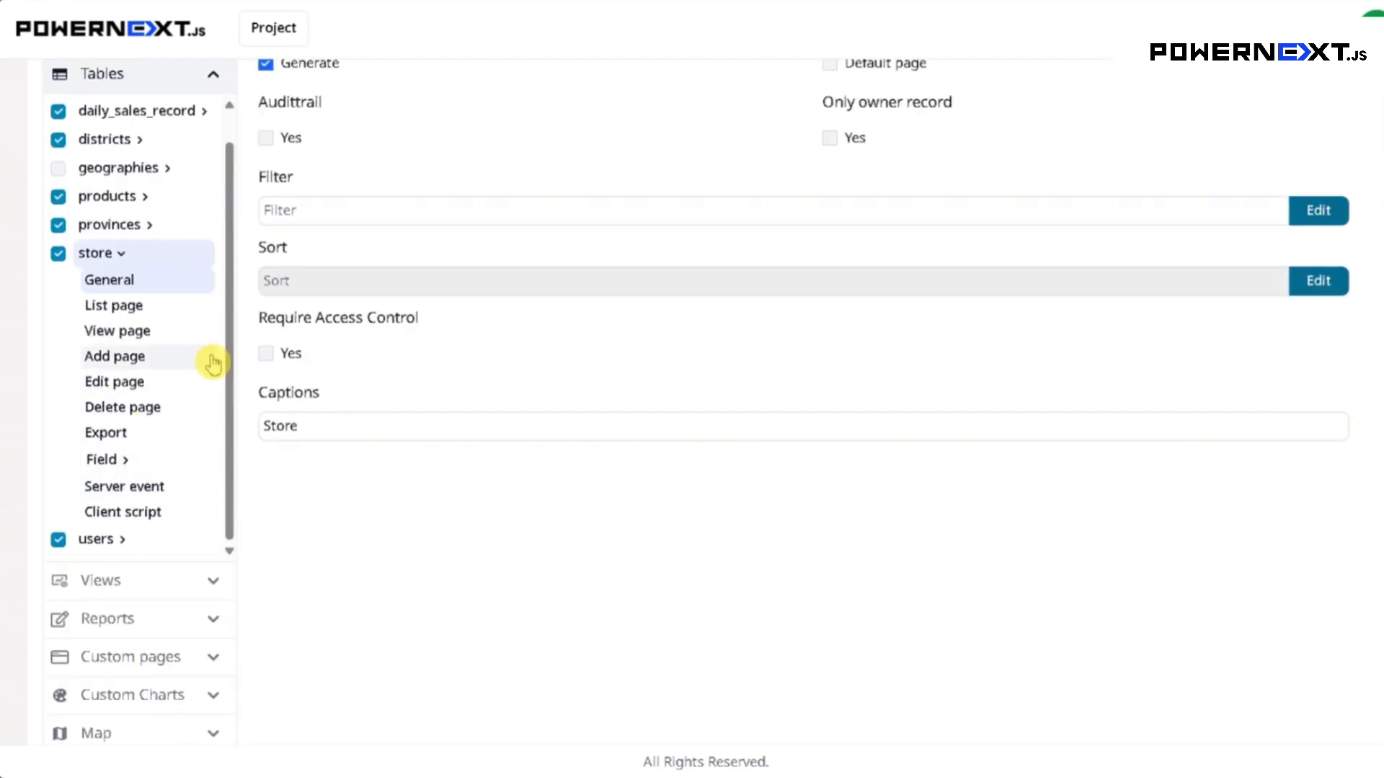
scroll(216, 353, up, 1)
scroll(606, 250, up, 3)
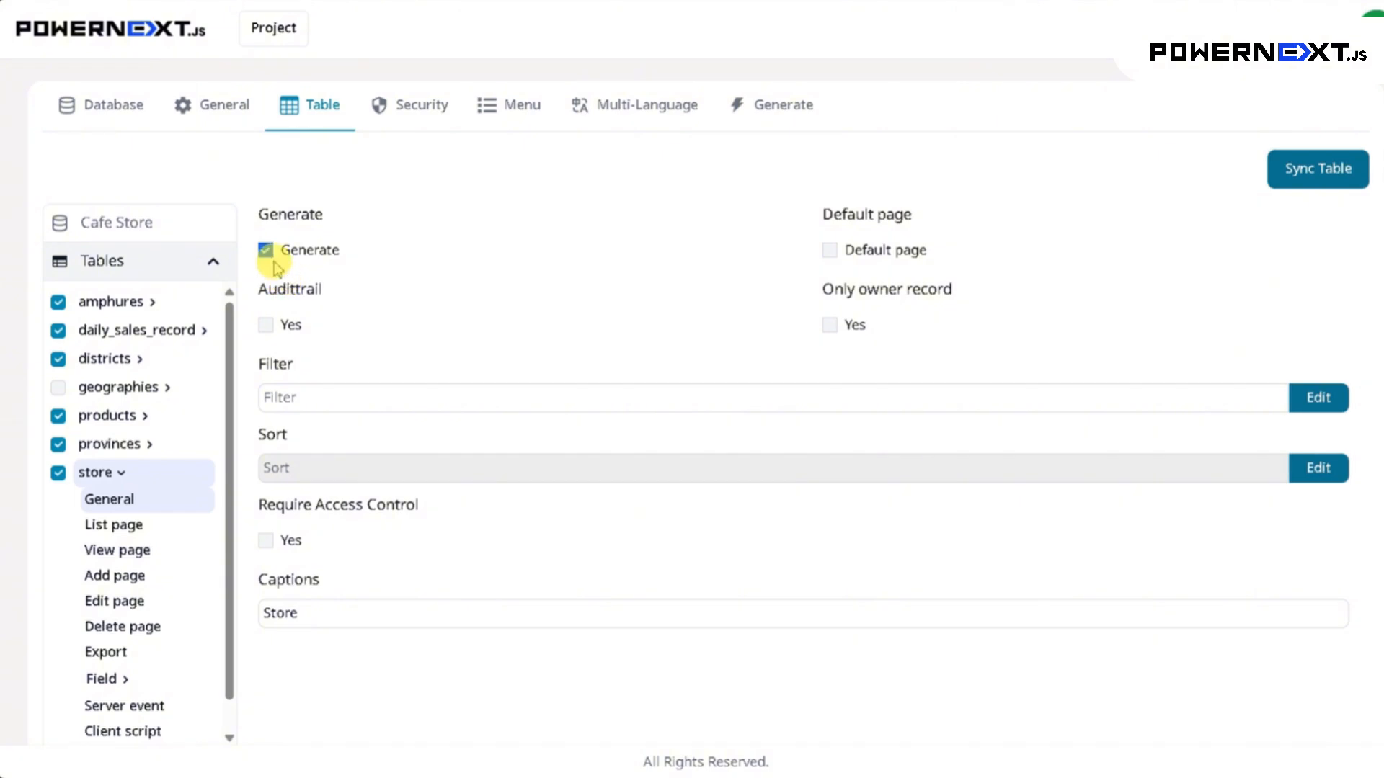
scroll(157, 602, down, 1)
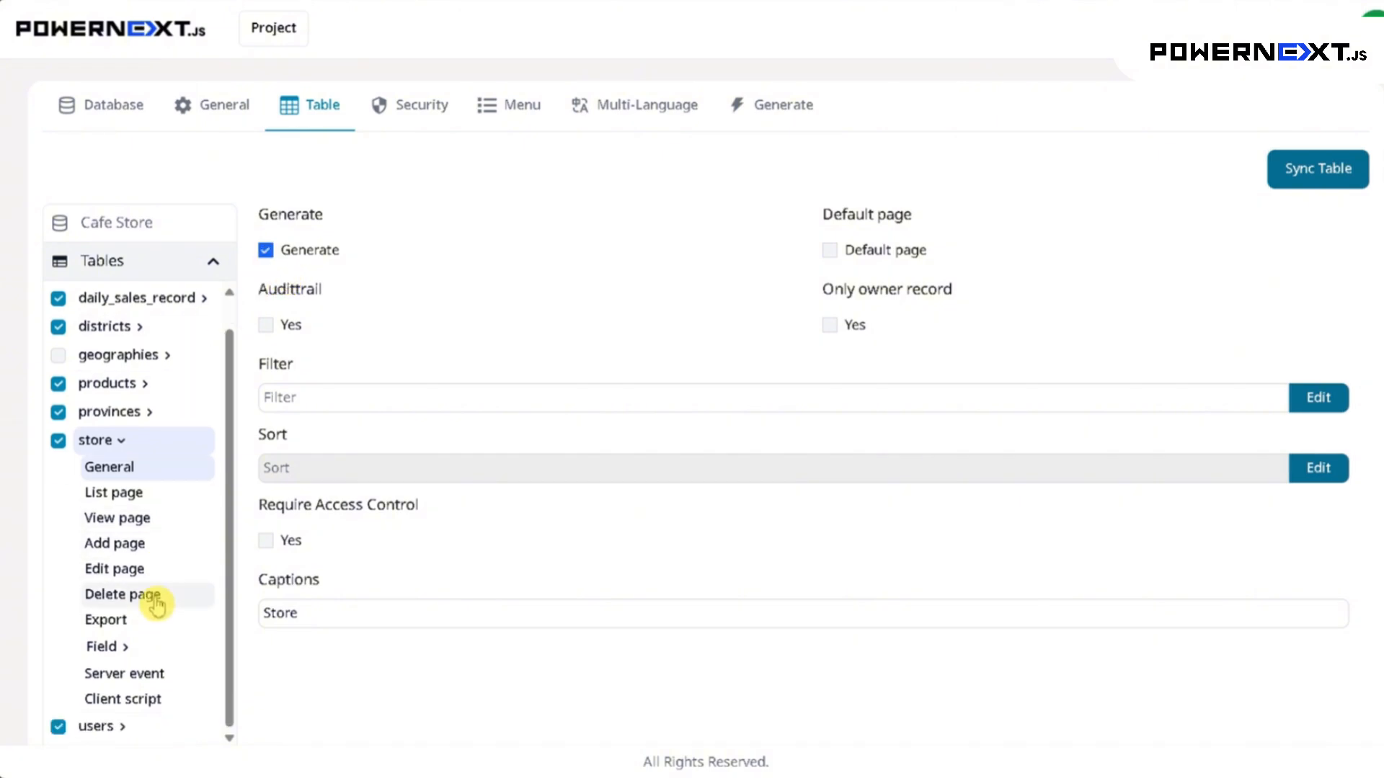
Step: Enable the default page, audit trail and only owner record options for the store table
click(830, 251)
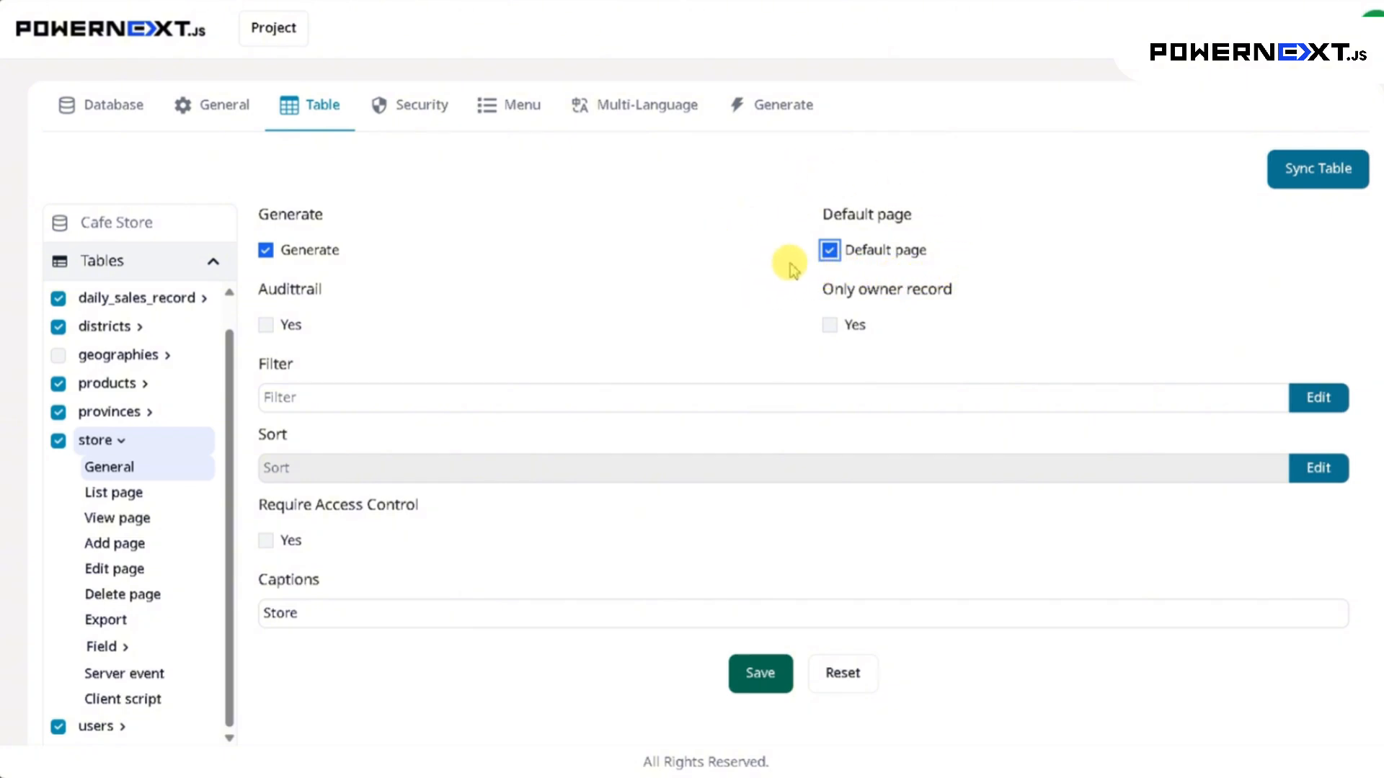
click(268, 328)
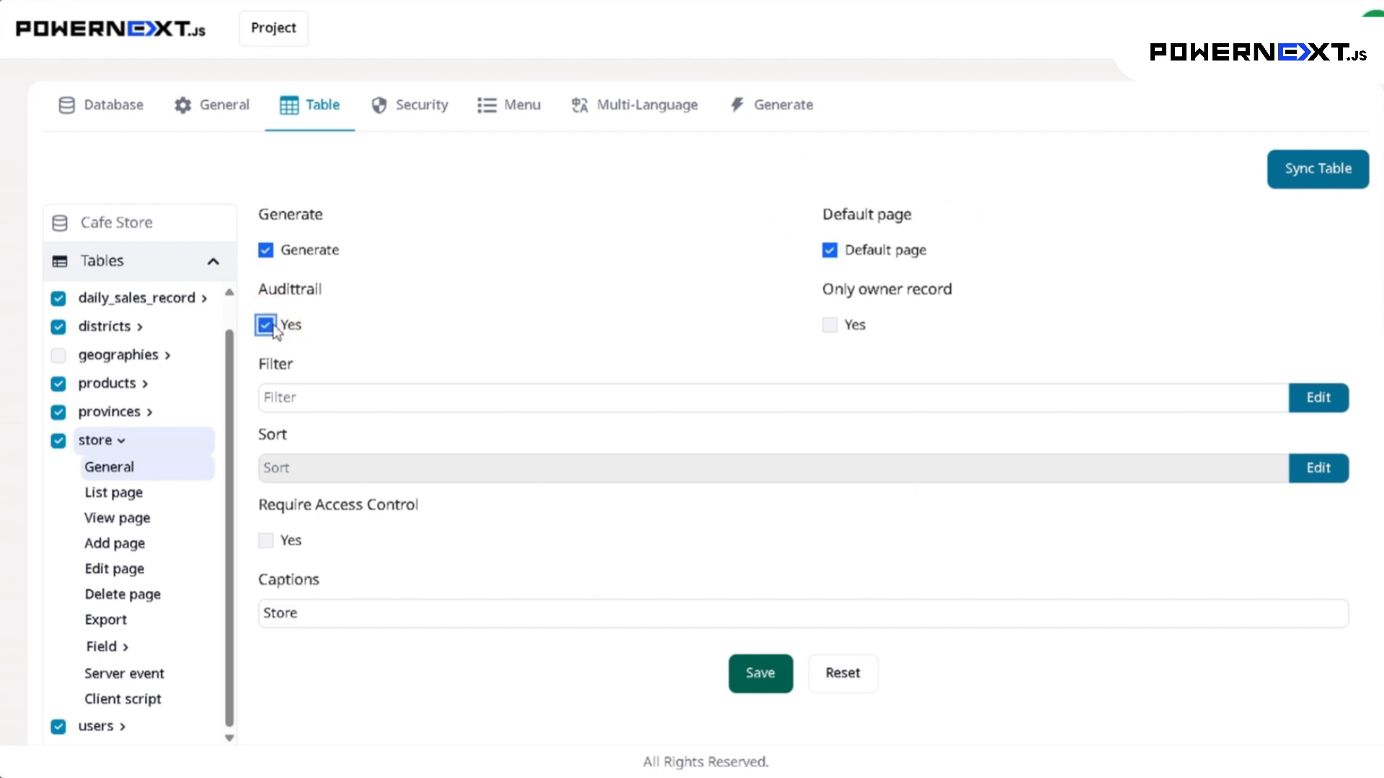
click(263, 347)
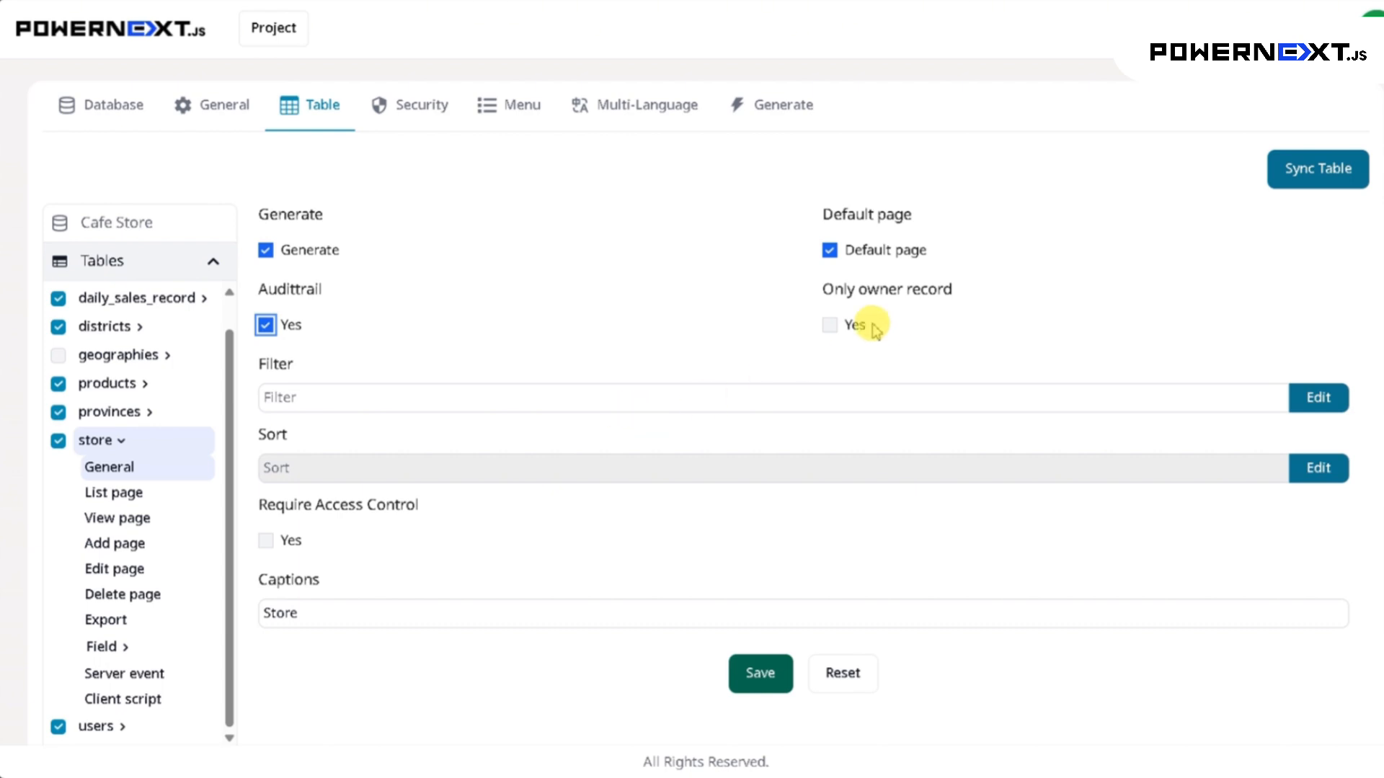
click(831, 328)
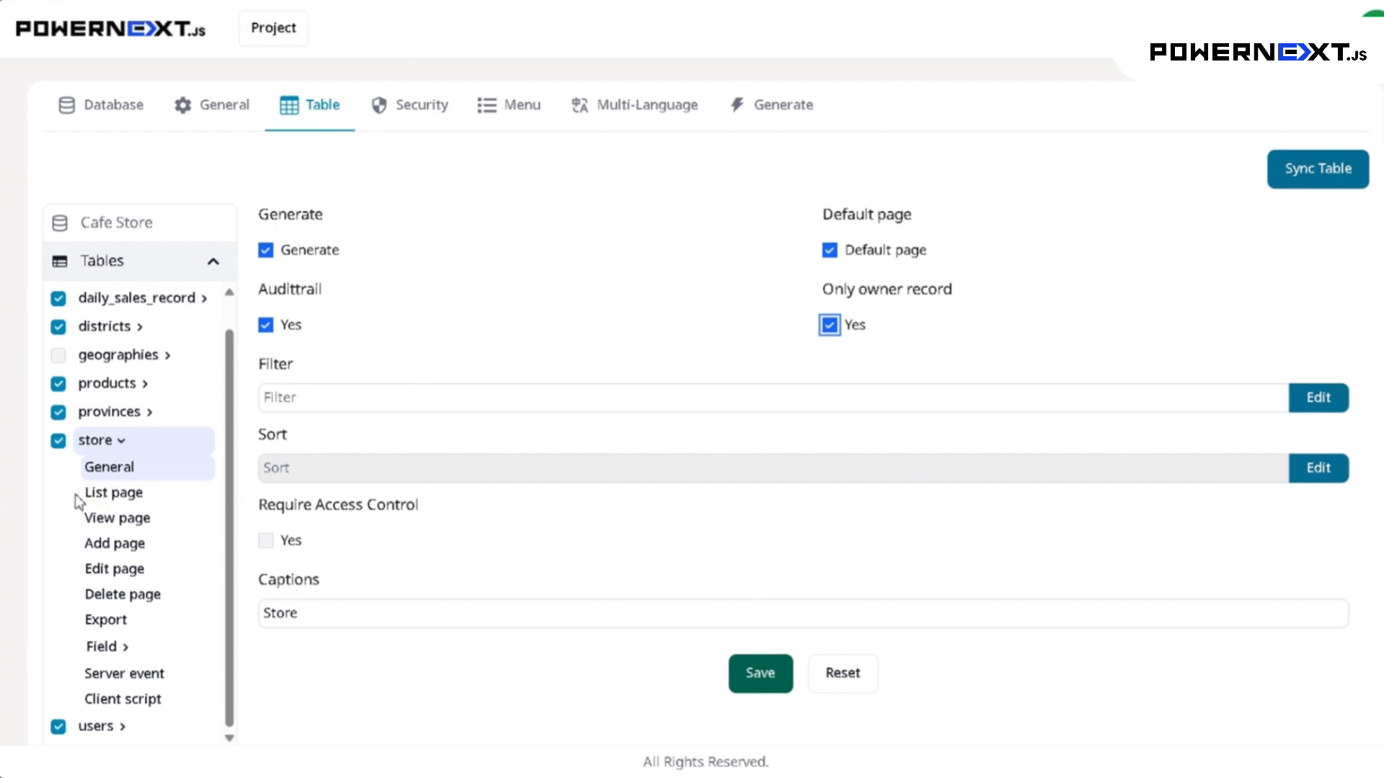
click(57, 452)
Step: Set the store table's filter to store_status = 'OPEN'
click(1313, 407)
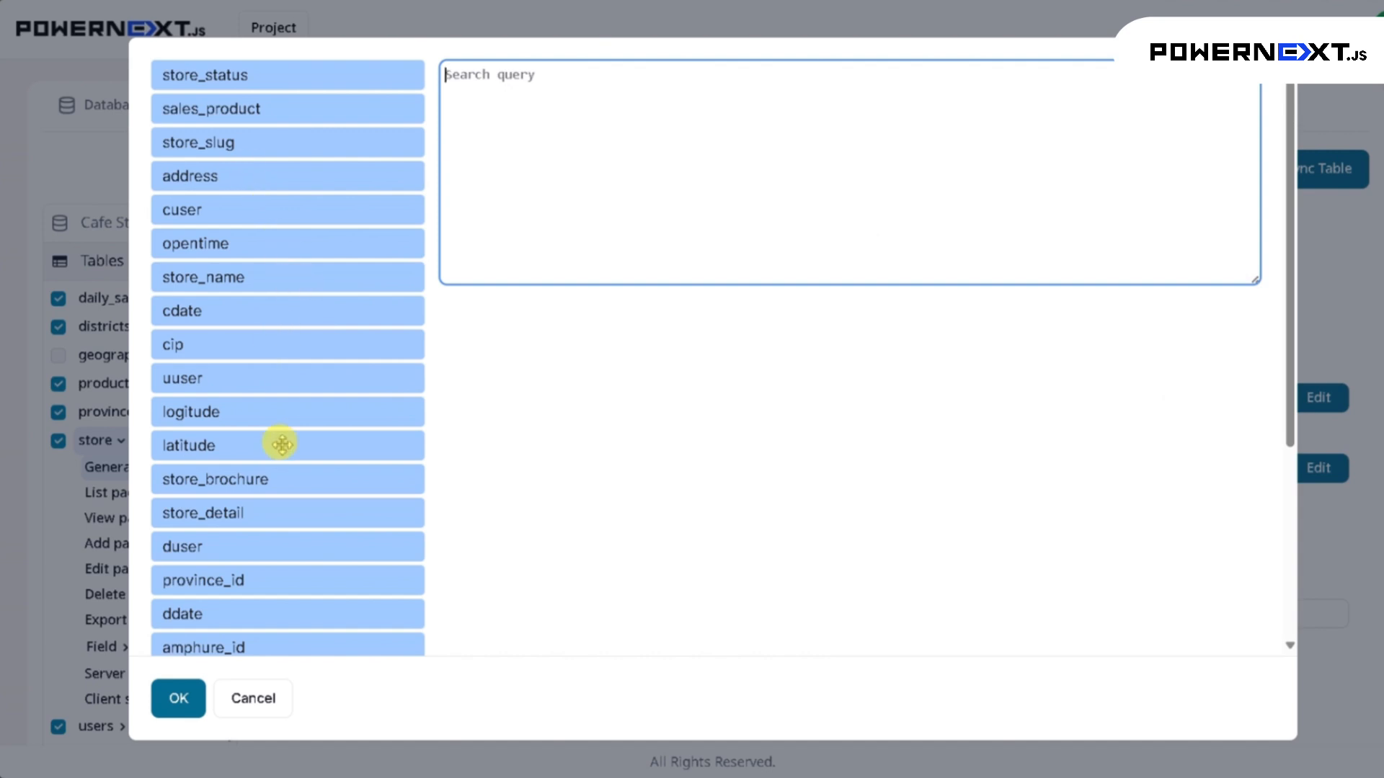
scroll(260, 553, down, 4)
scroll(259, 553, up, 4)
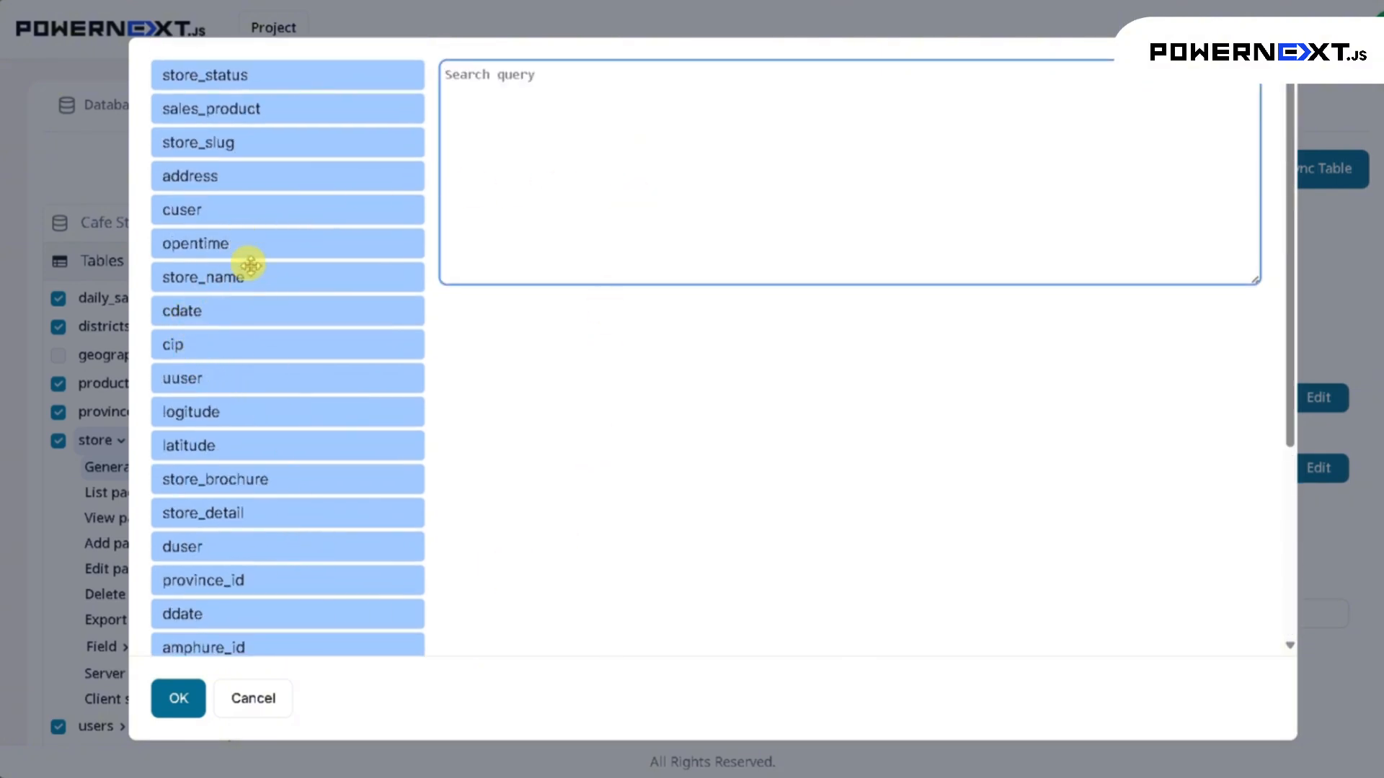
scroll(296, 300, down, 4)
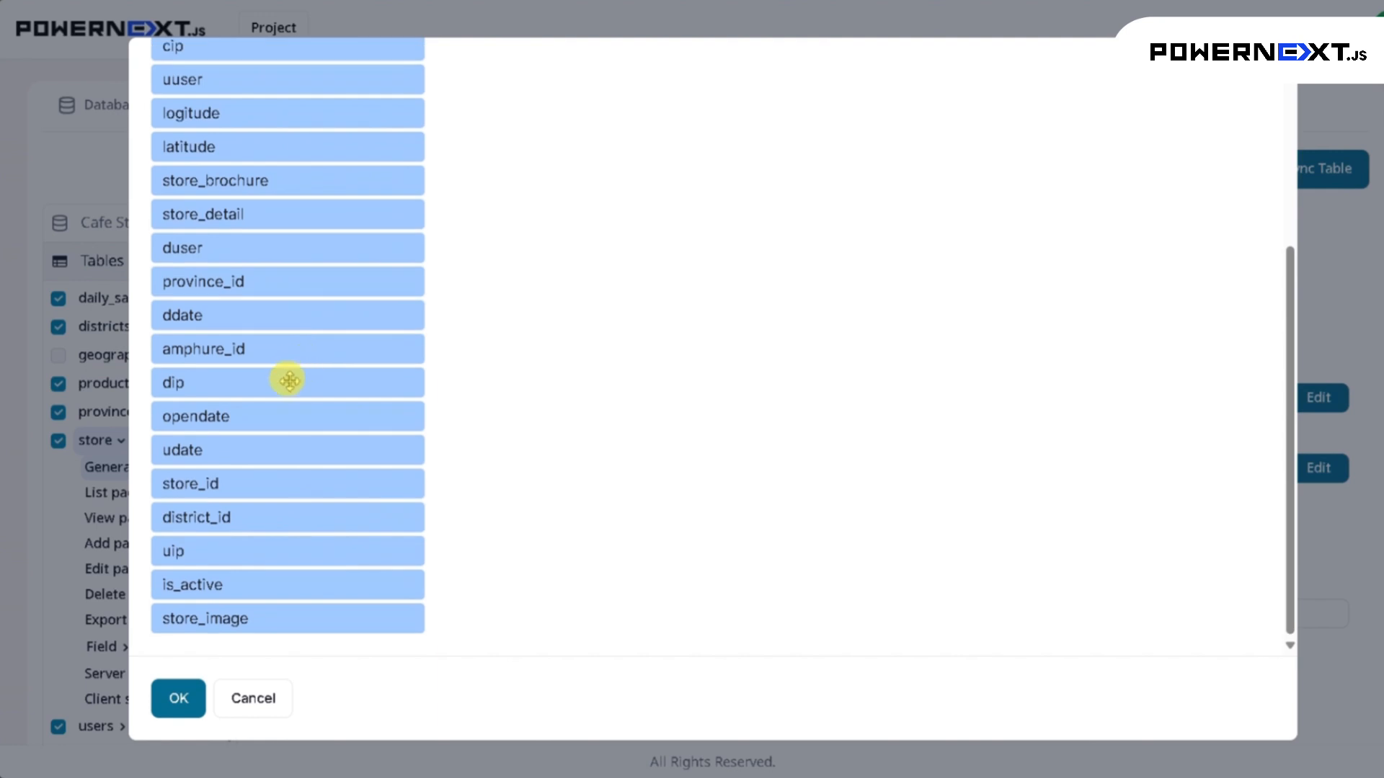
scroll(288, 379, up, 2)
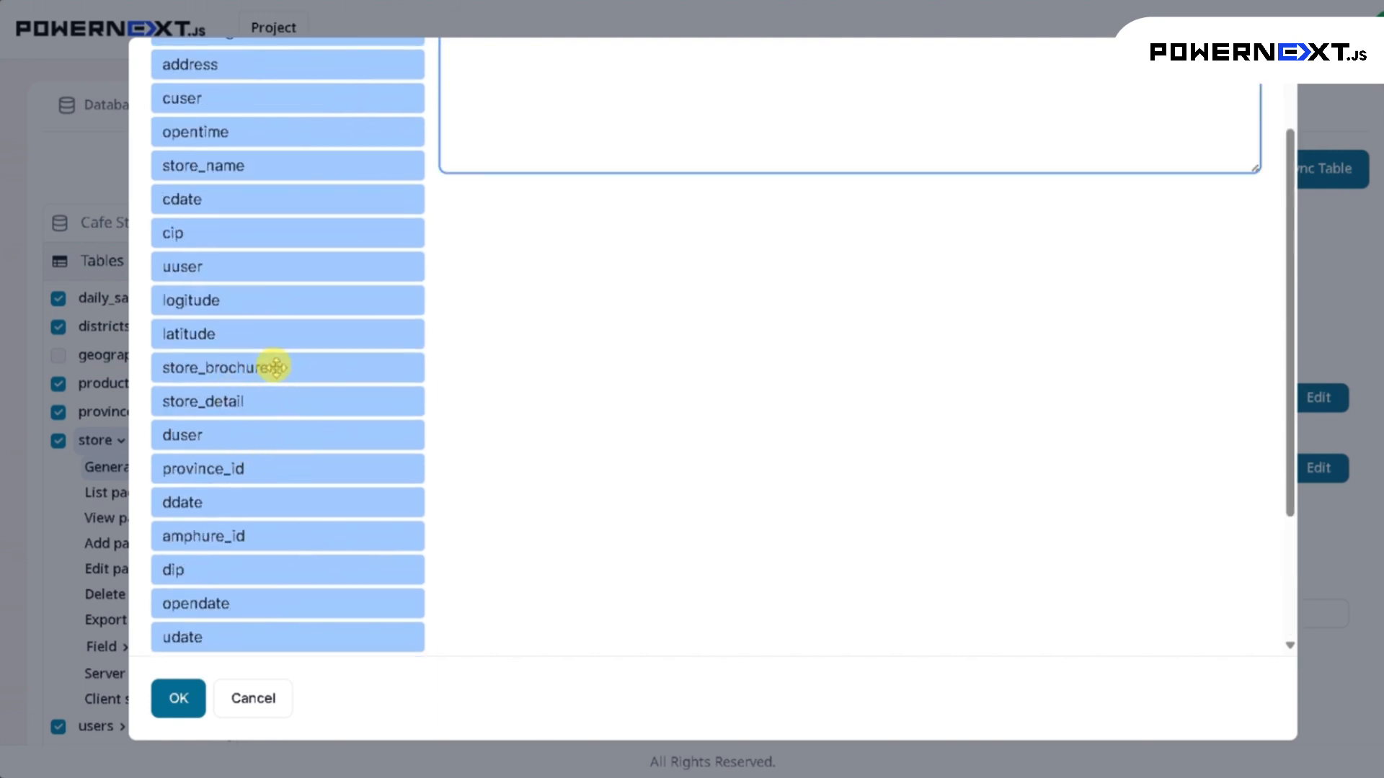
scroll(231, 201, up, 2)
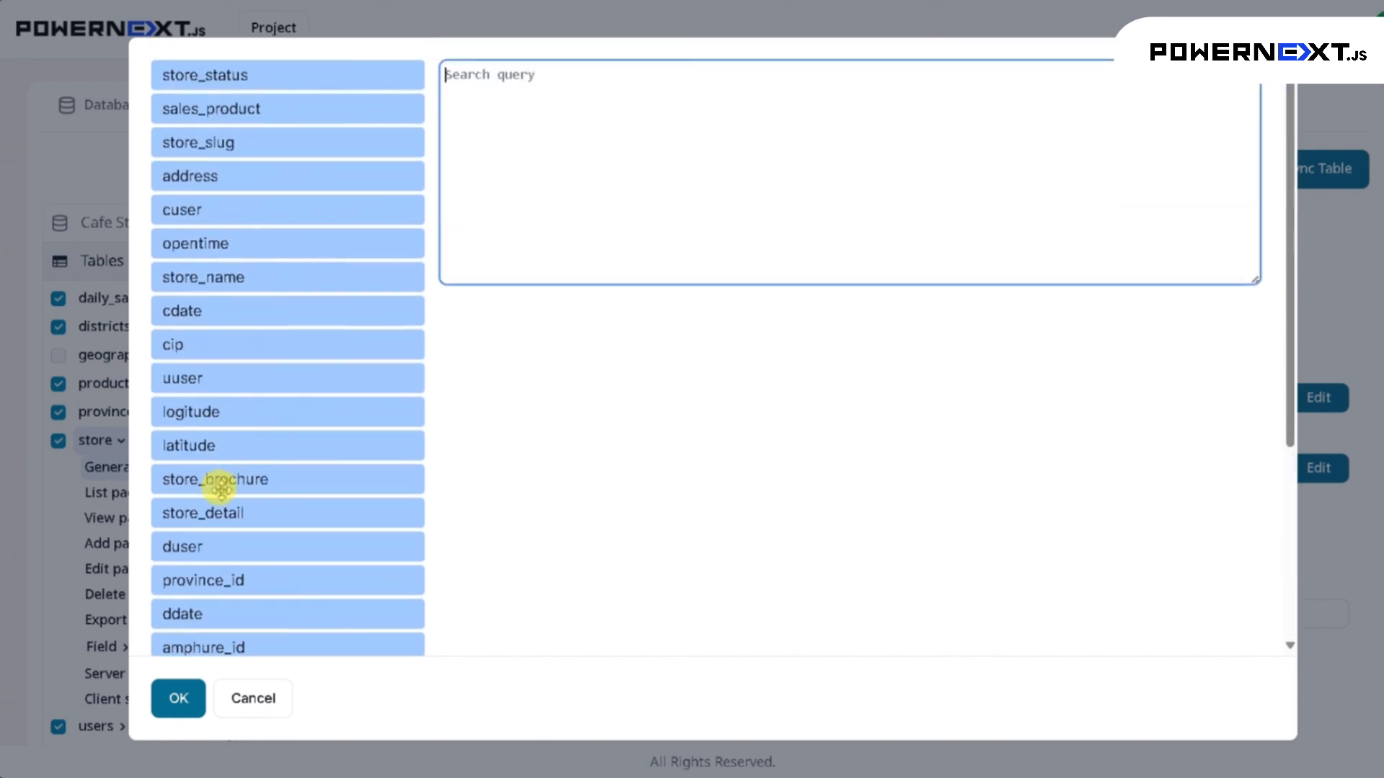
scroll(312, 457, down, 4)
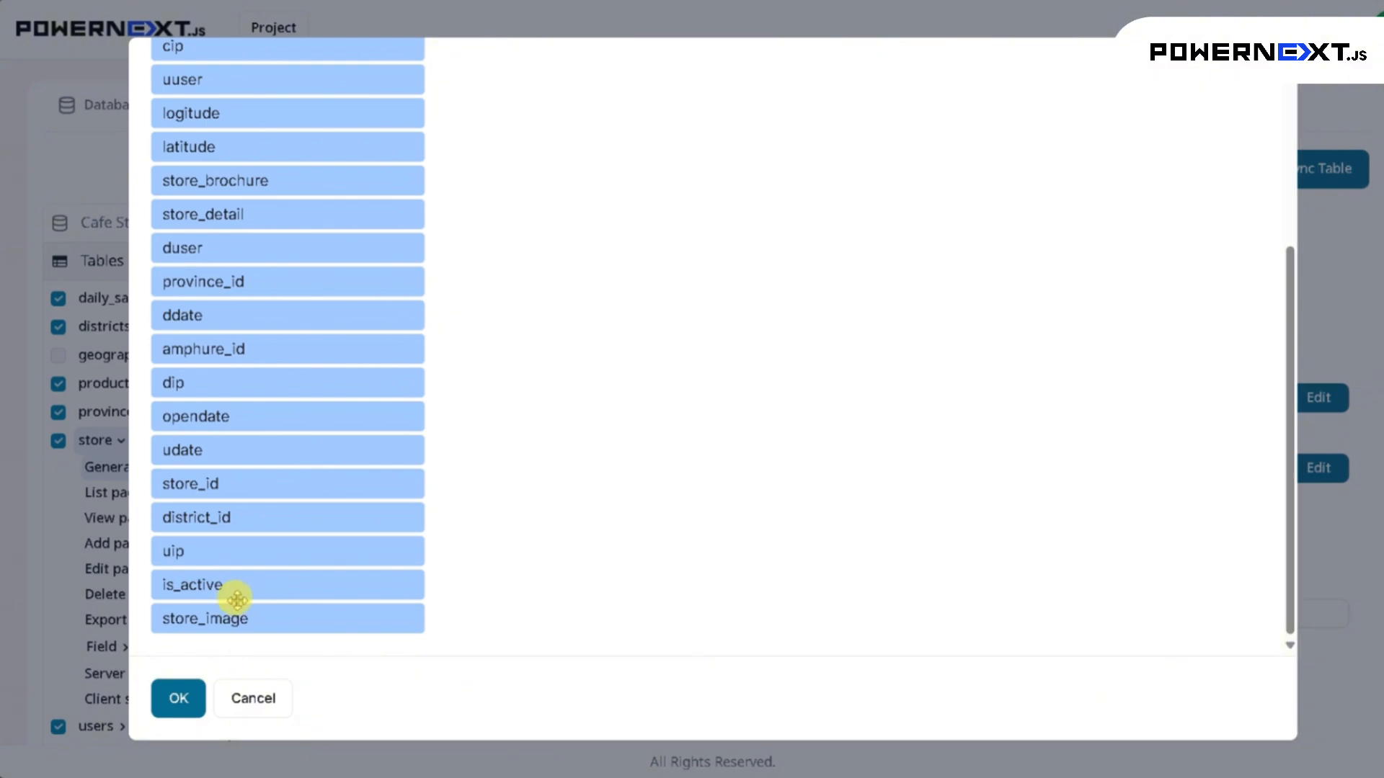
scroll(229, 589, up, 4)
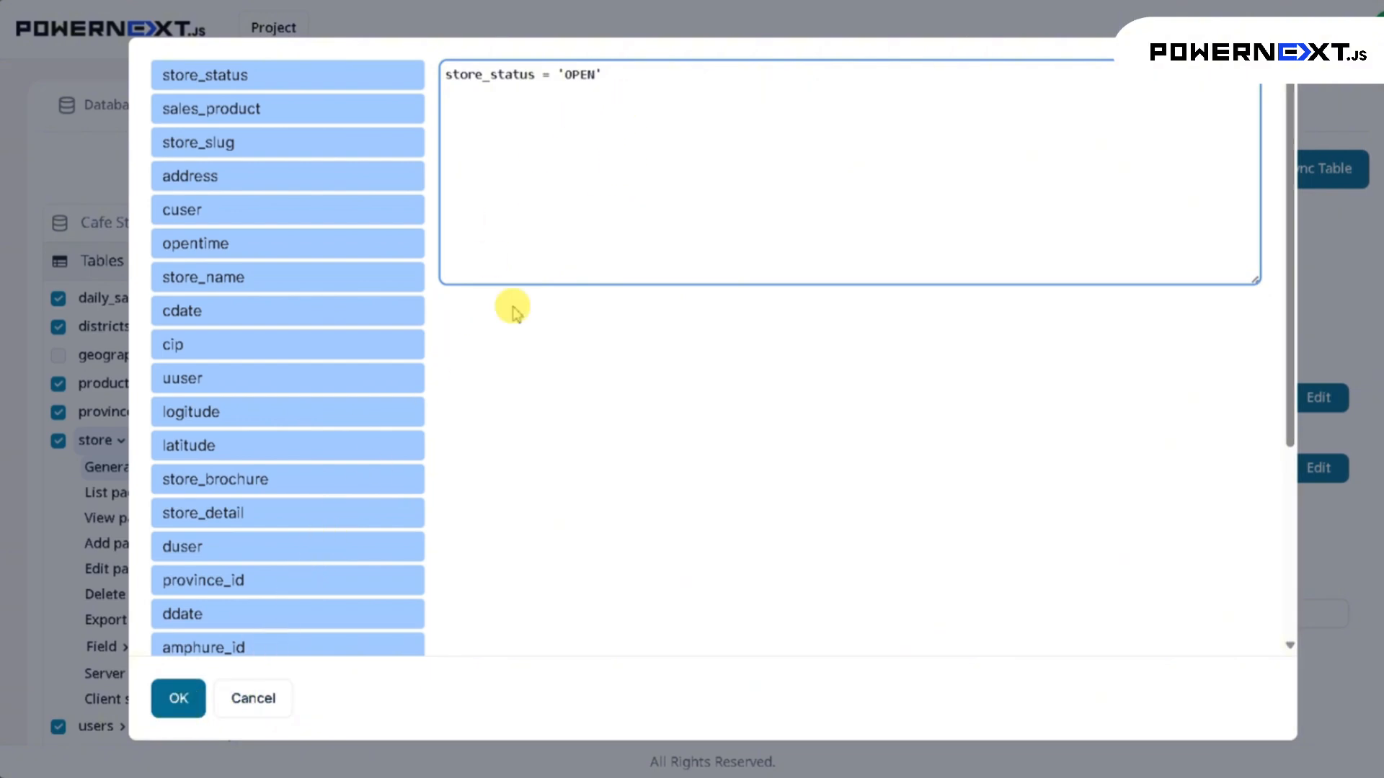
click(184, 703)
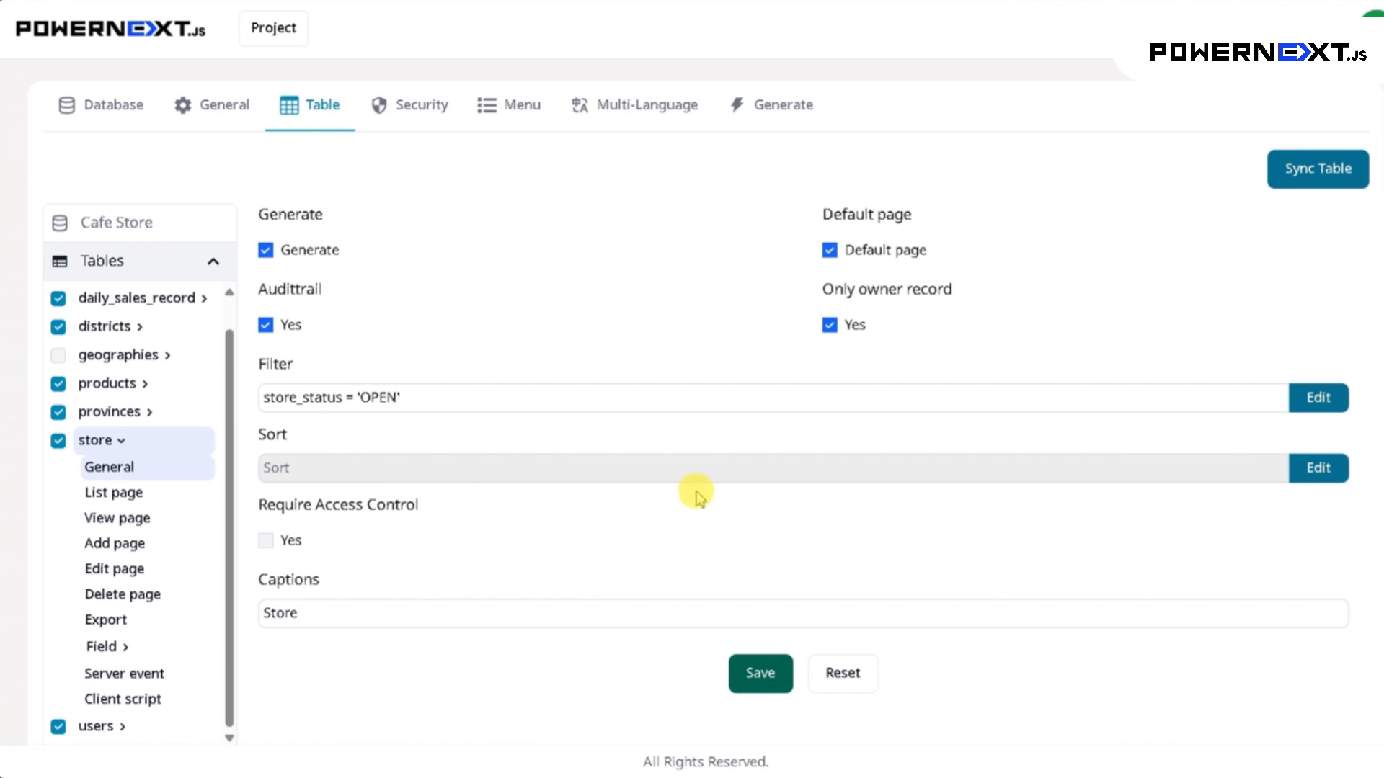
Step: Sort the store table by store_slug in ASC order and move that field to the top of the sort list
click(1316, 470)
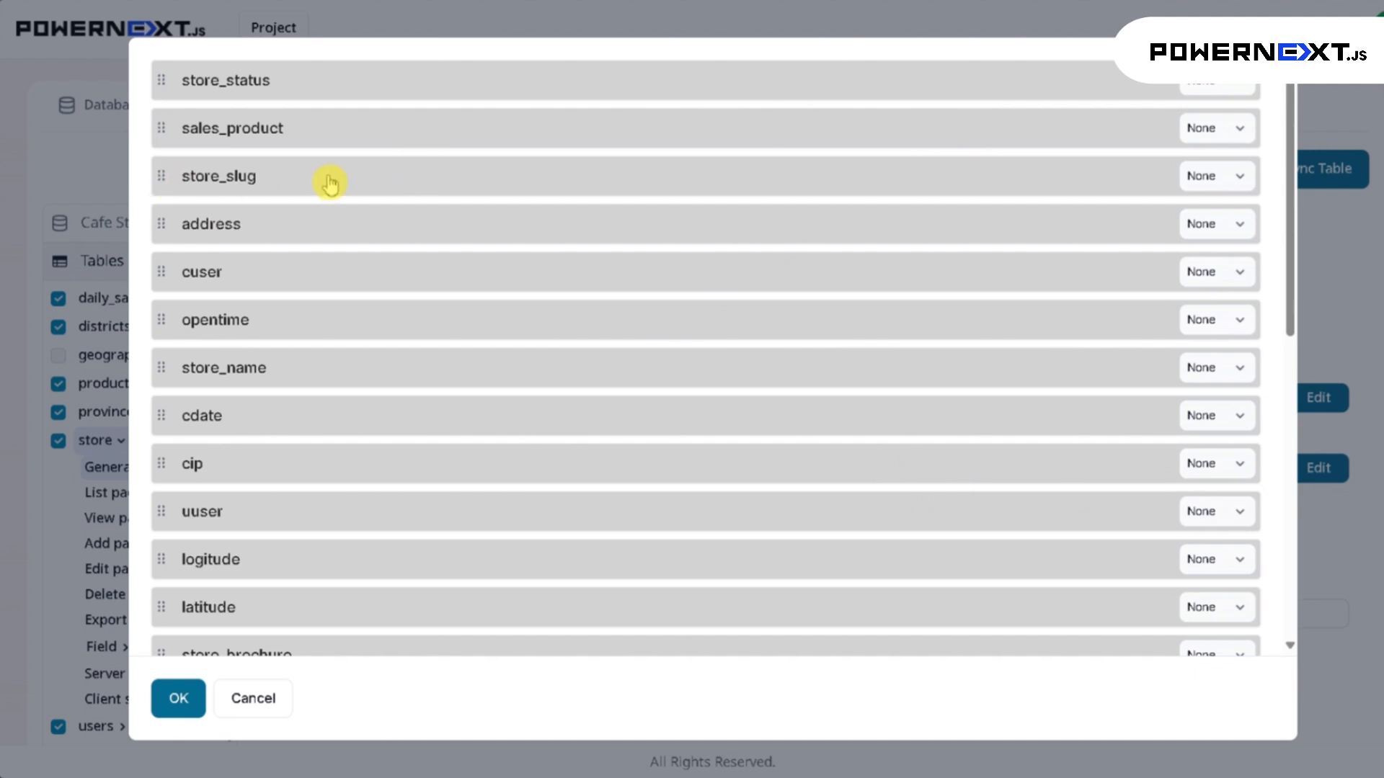
click(1211, 177)
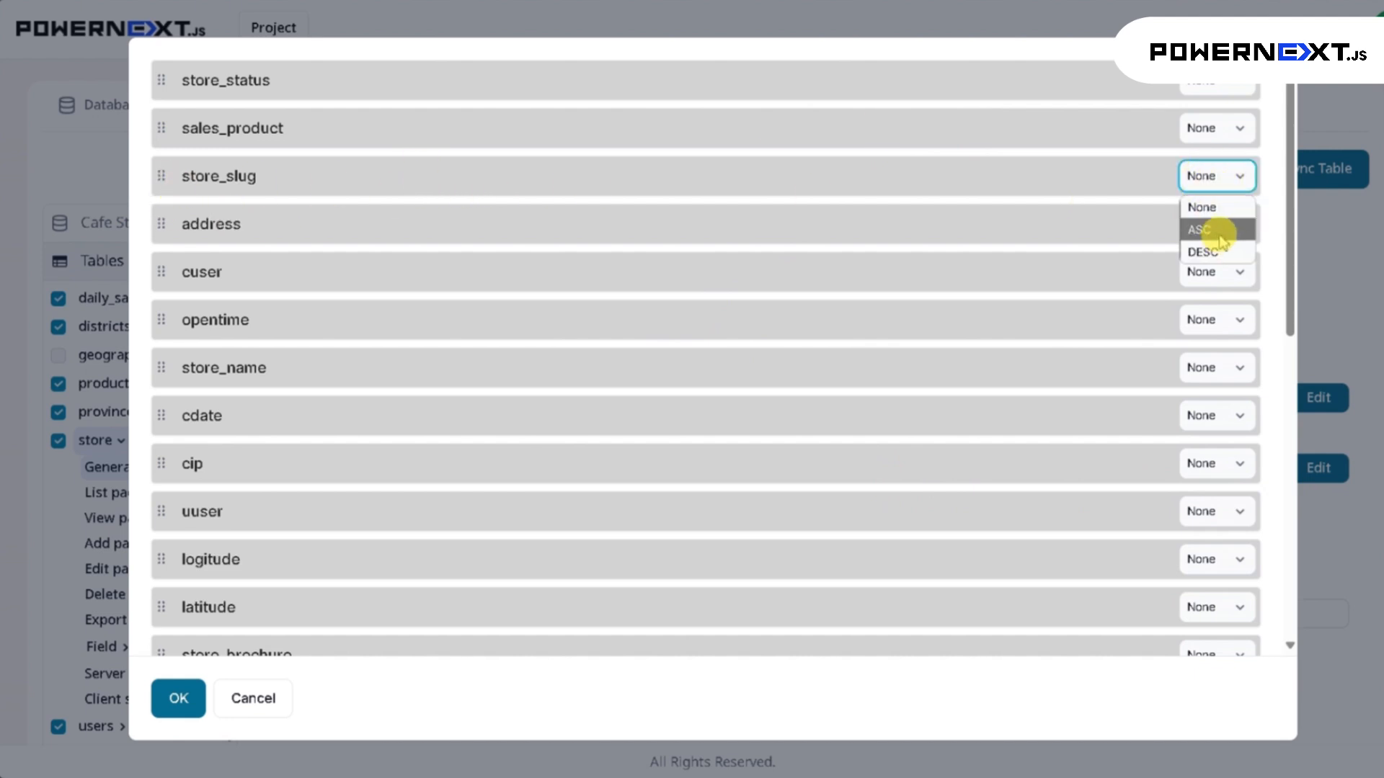
click(1200, 229)
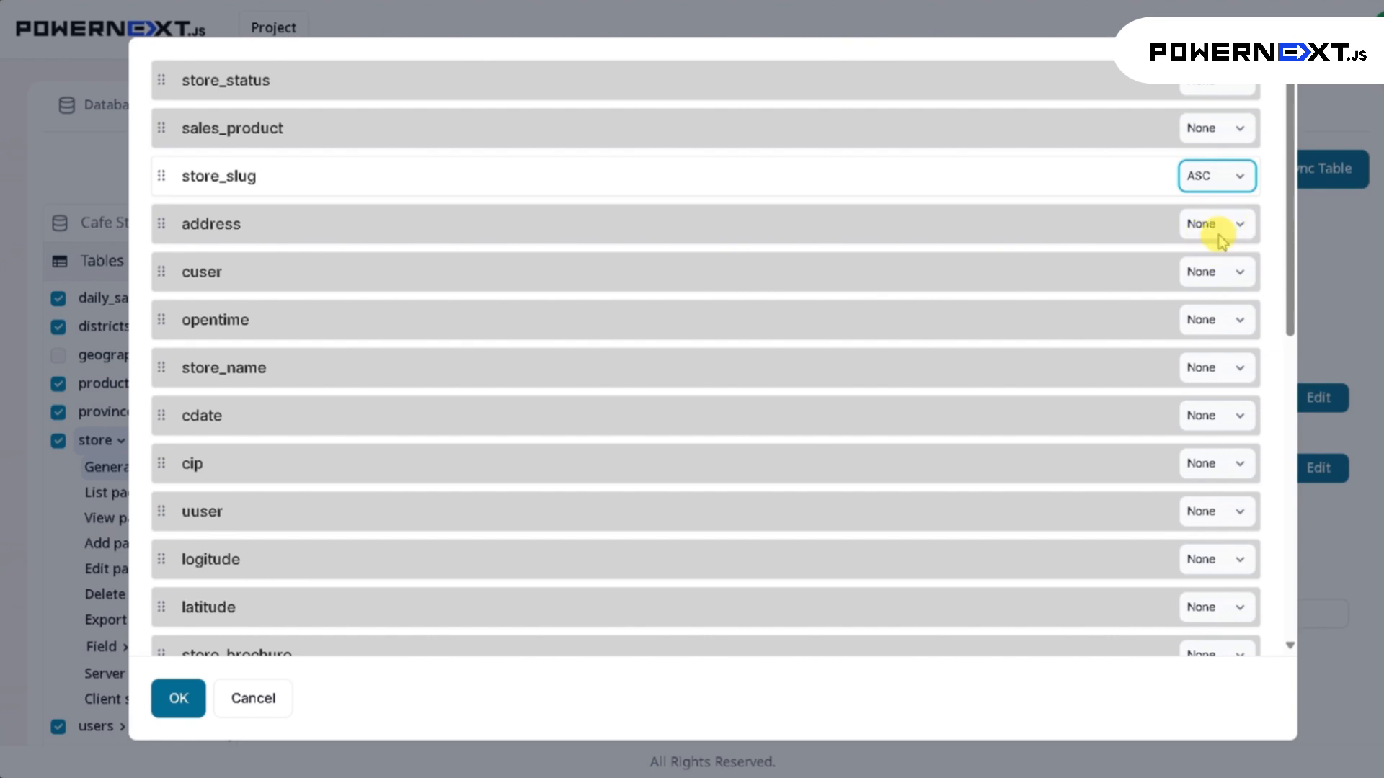
click(1231, 189)
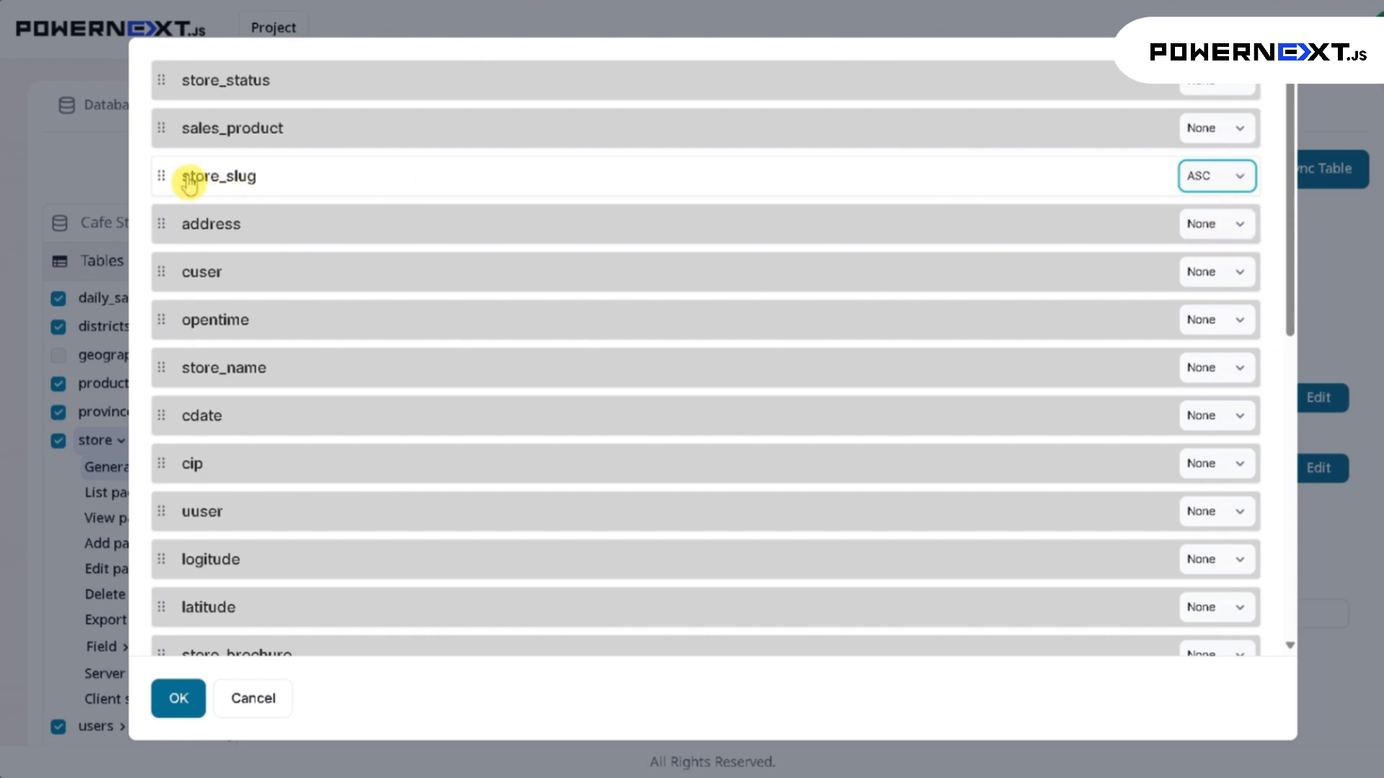
drag(161, 177, 157, 83)
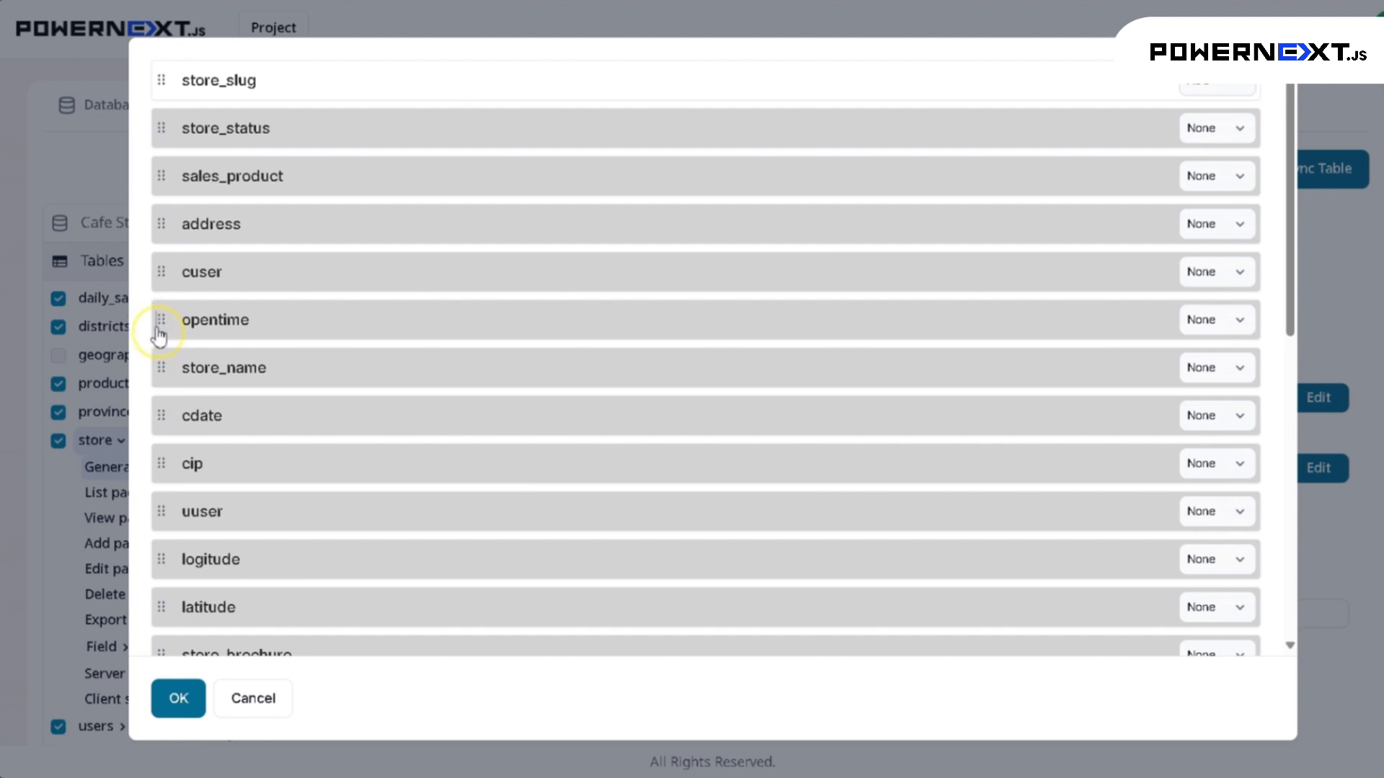
Step: Move opendate above store_slug in the sort order, set it to DESC and accept the sort settings
scroll(180, 456, down, 9)
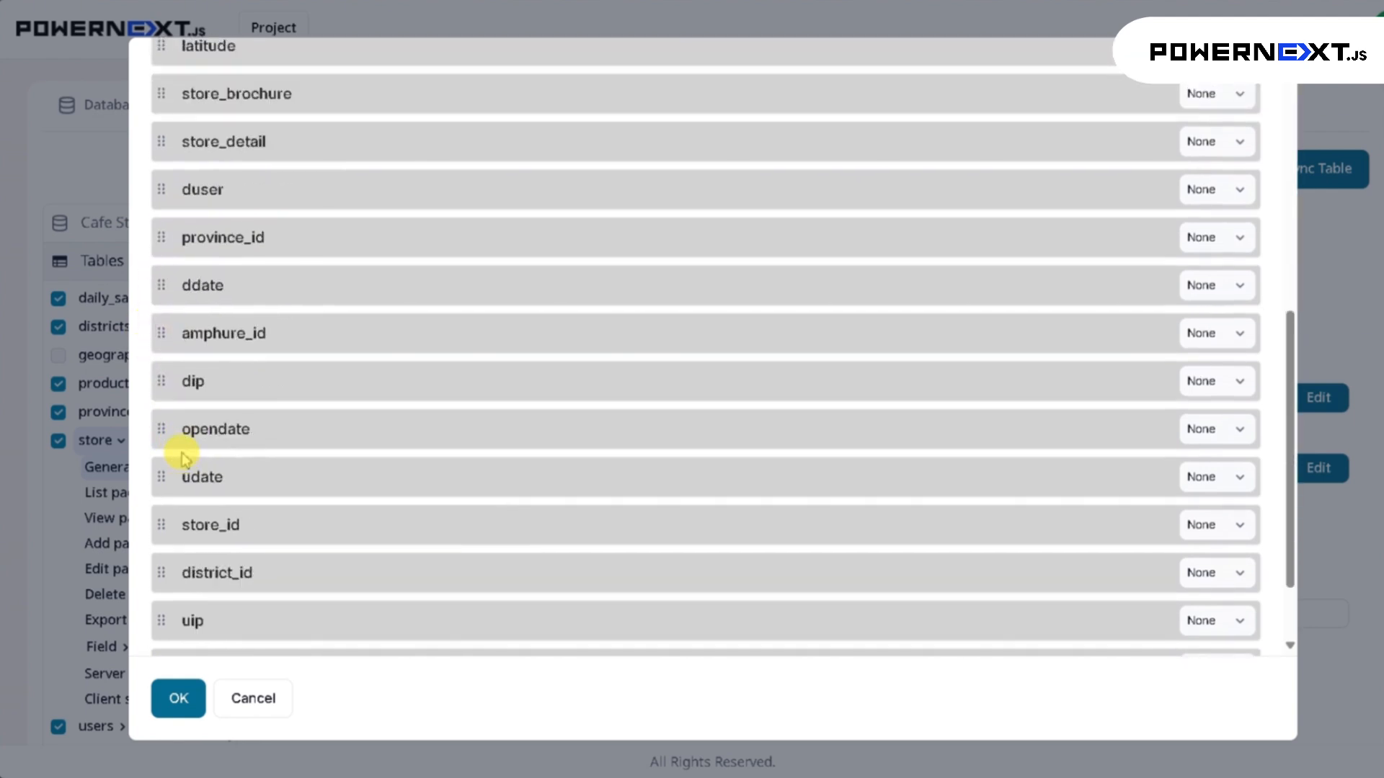
scroll(179, 446, up, 1)
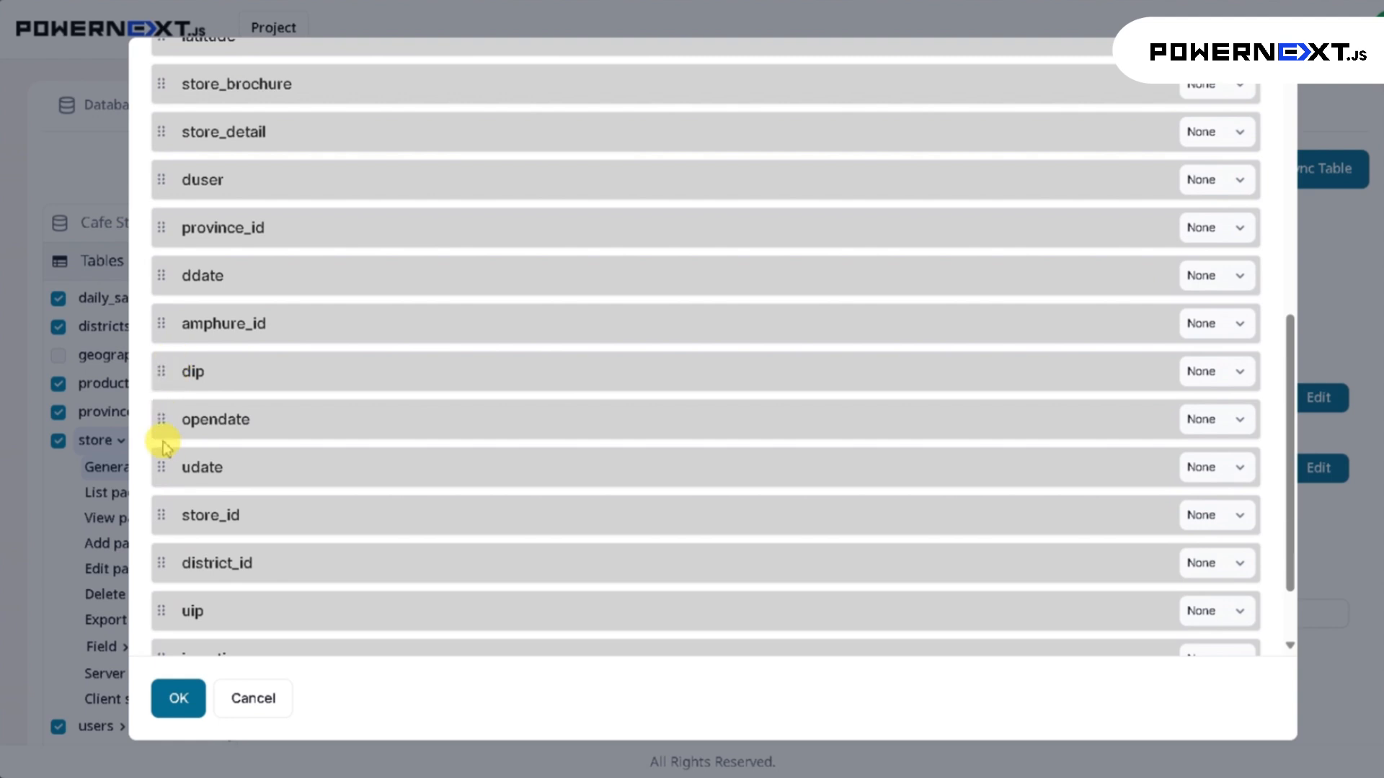
drag(170, 423, 156, 92)
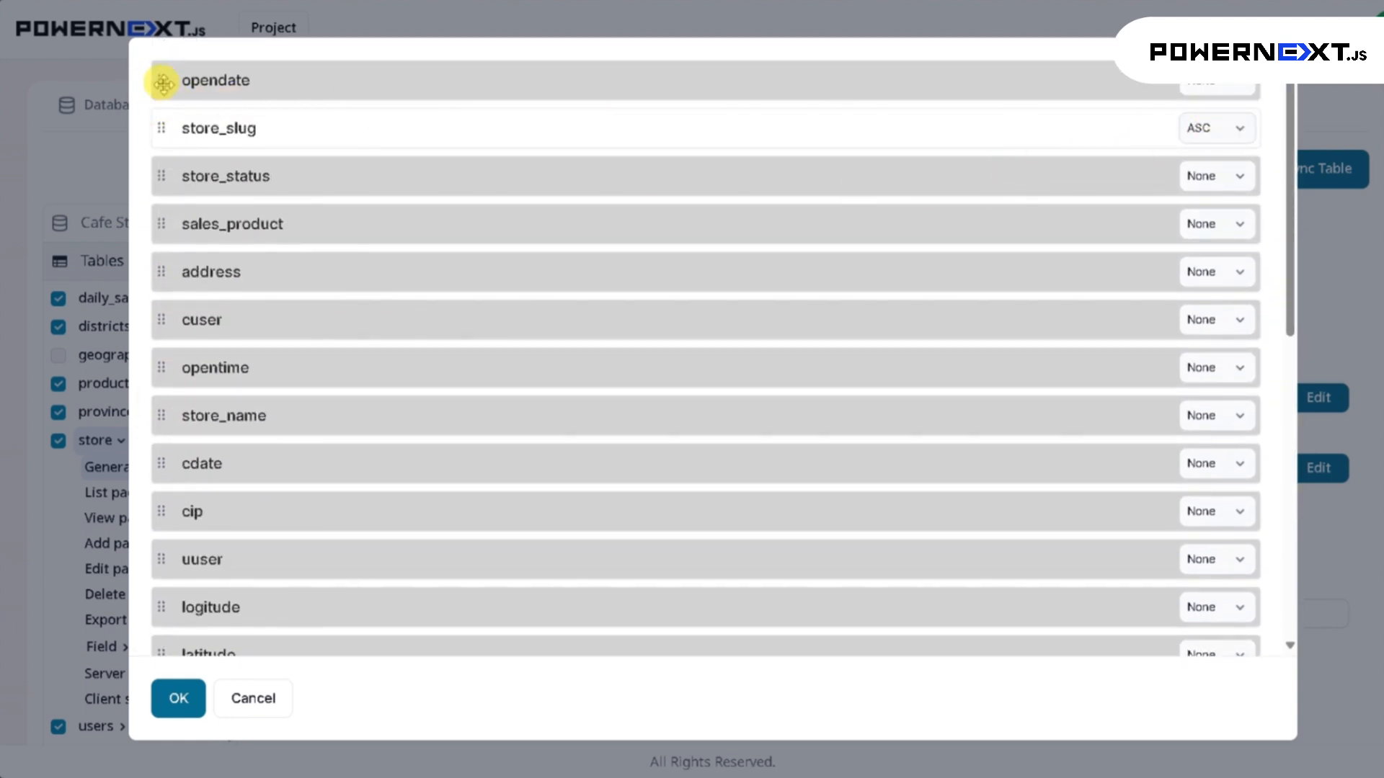
click(1236, 92)
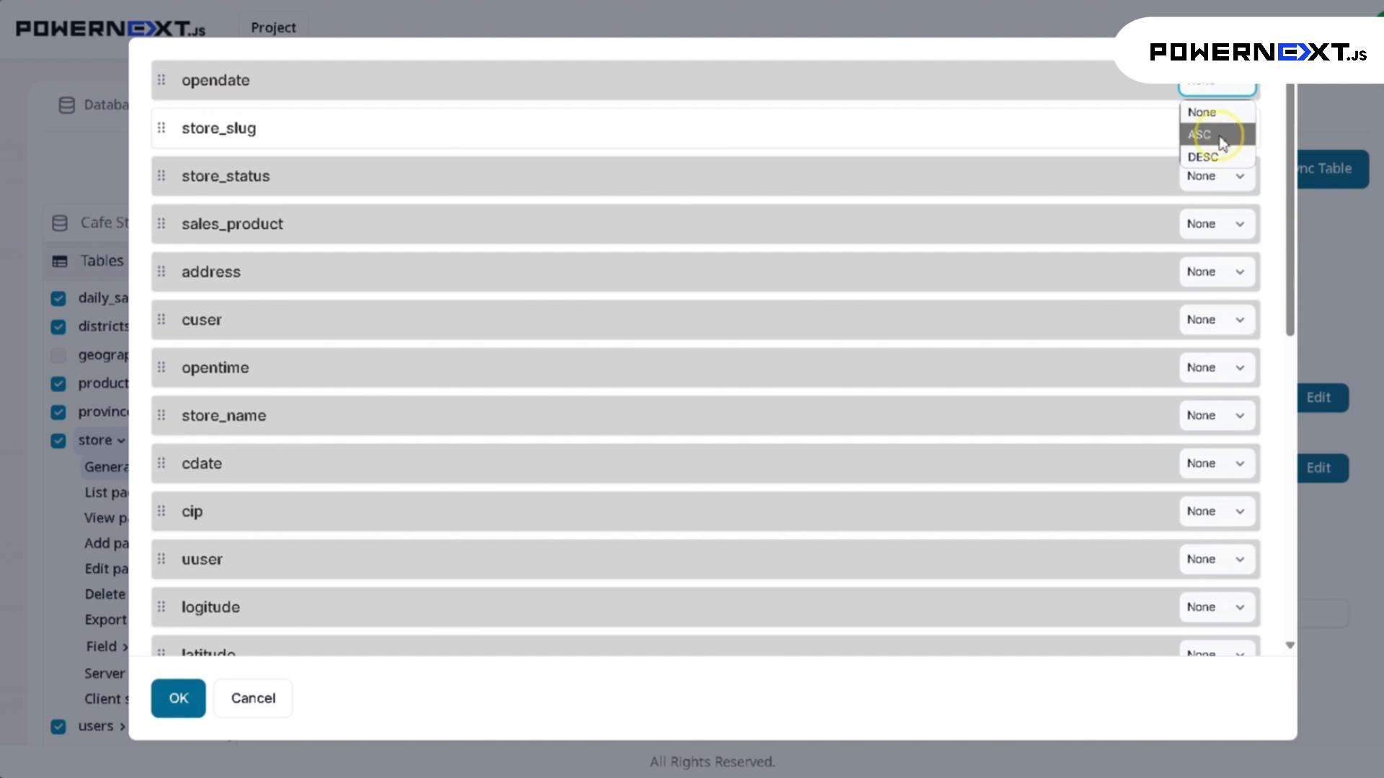
click(1219, 137)
click(1207, 92)
click(1211, 155)
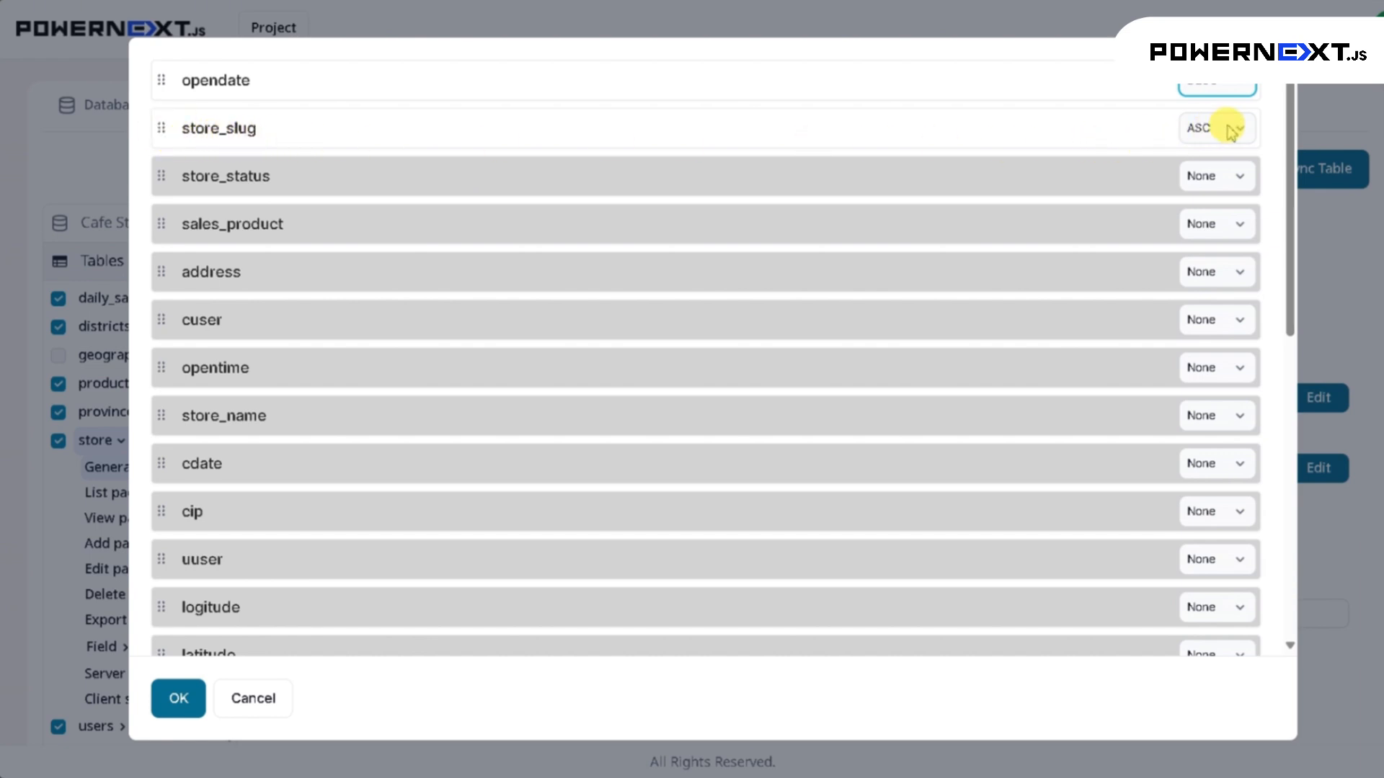
click(180, 697)
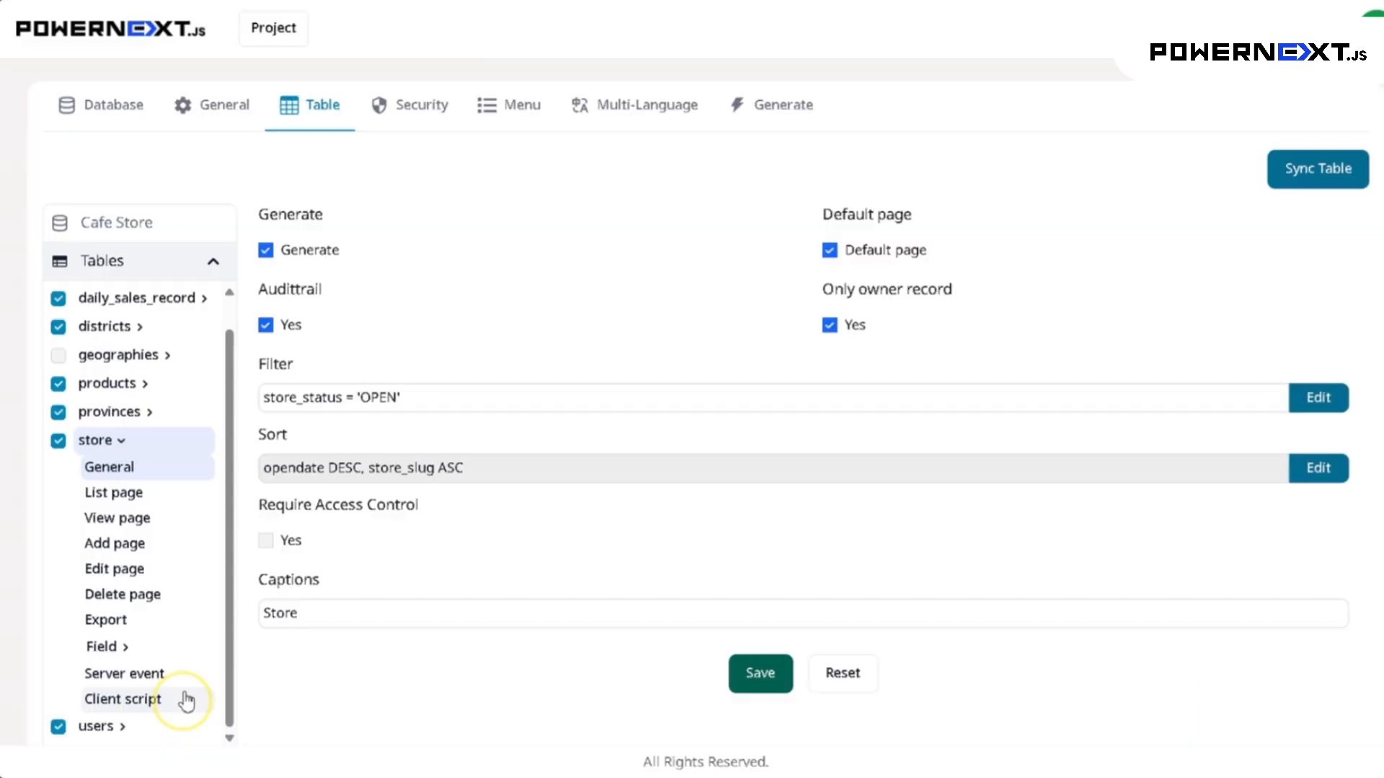
Step: Enable Require Access Control for the store table and save its general settings
drag(461, 509, 276, 507)
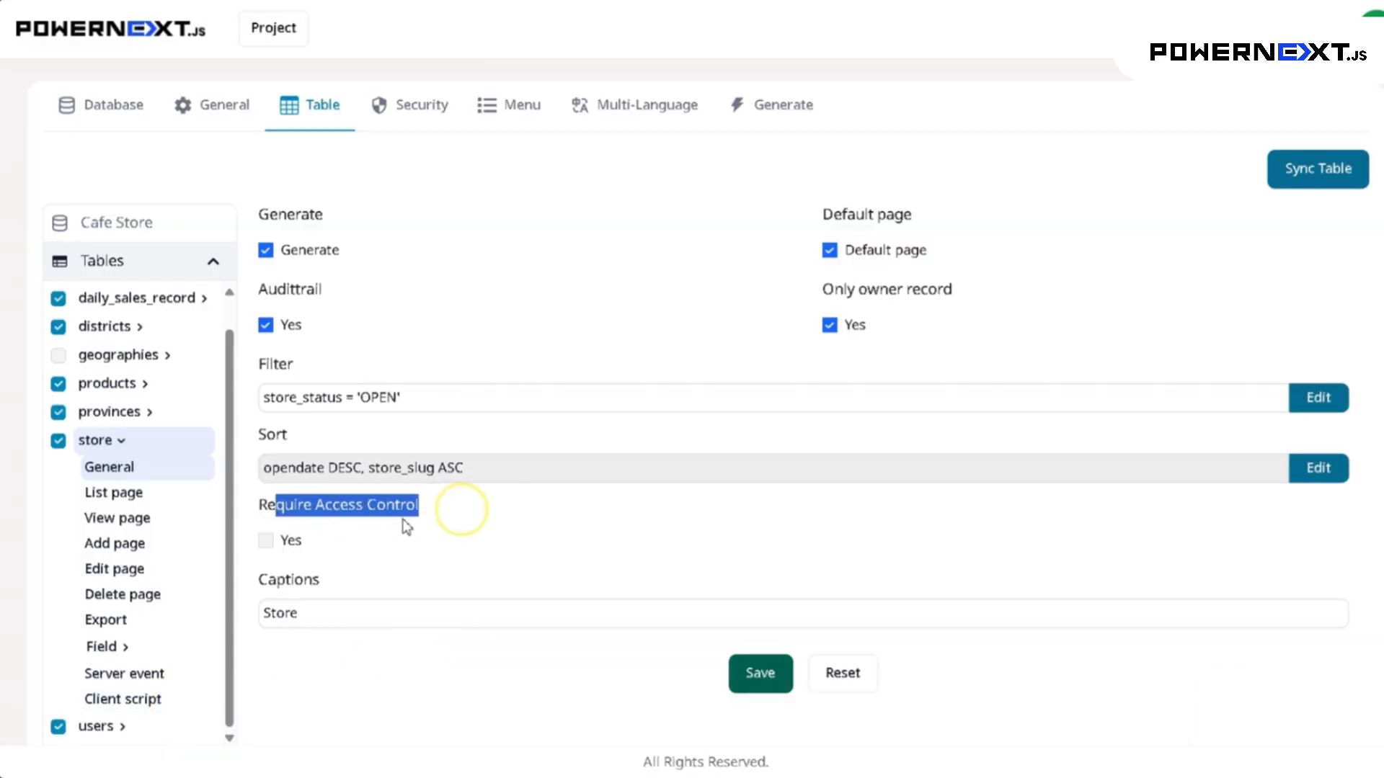
click(266, 541)
drag(268, 504, 448, 509)
click(314, 542)
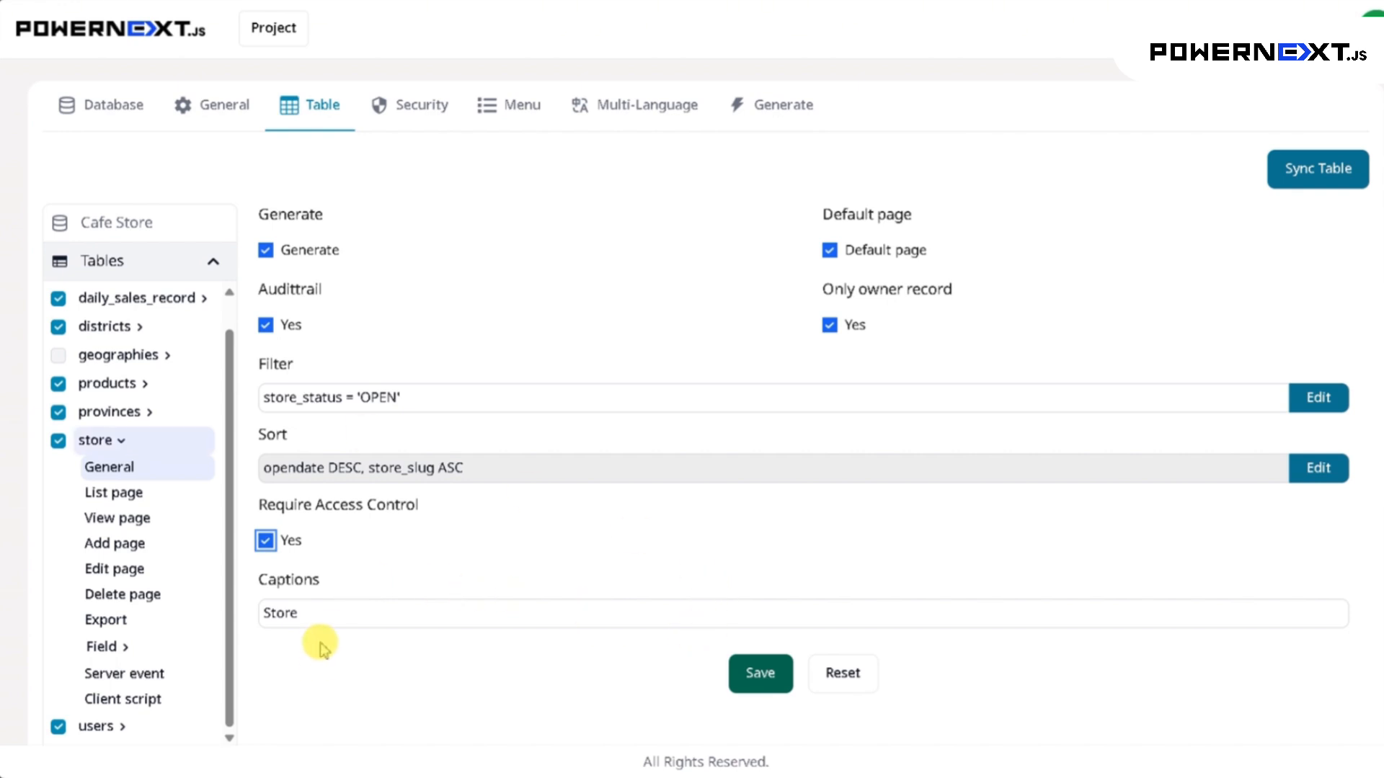
double_click(303, 581)
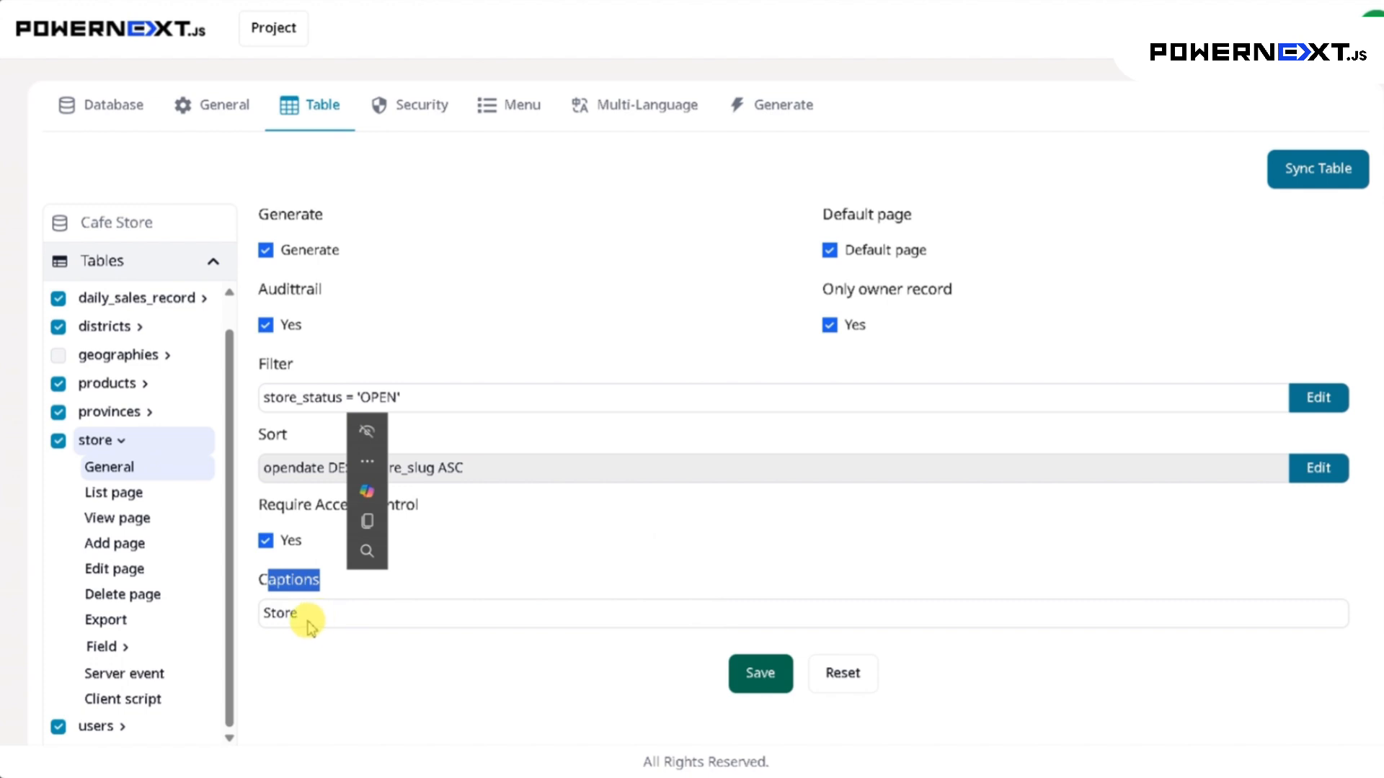
click(360, 617)
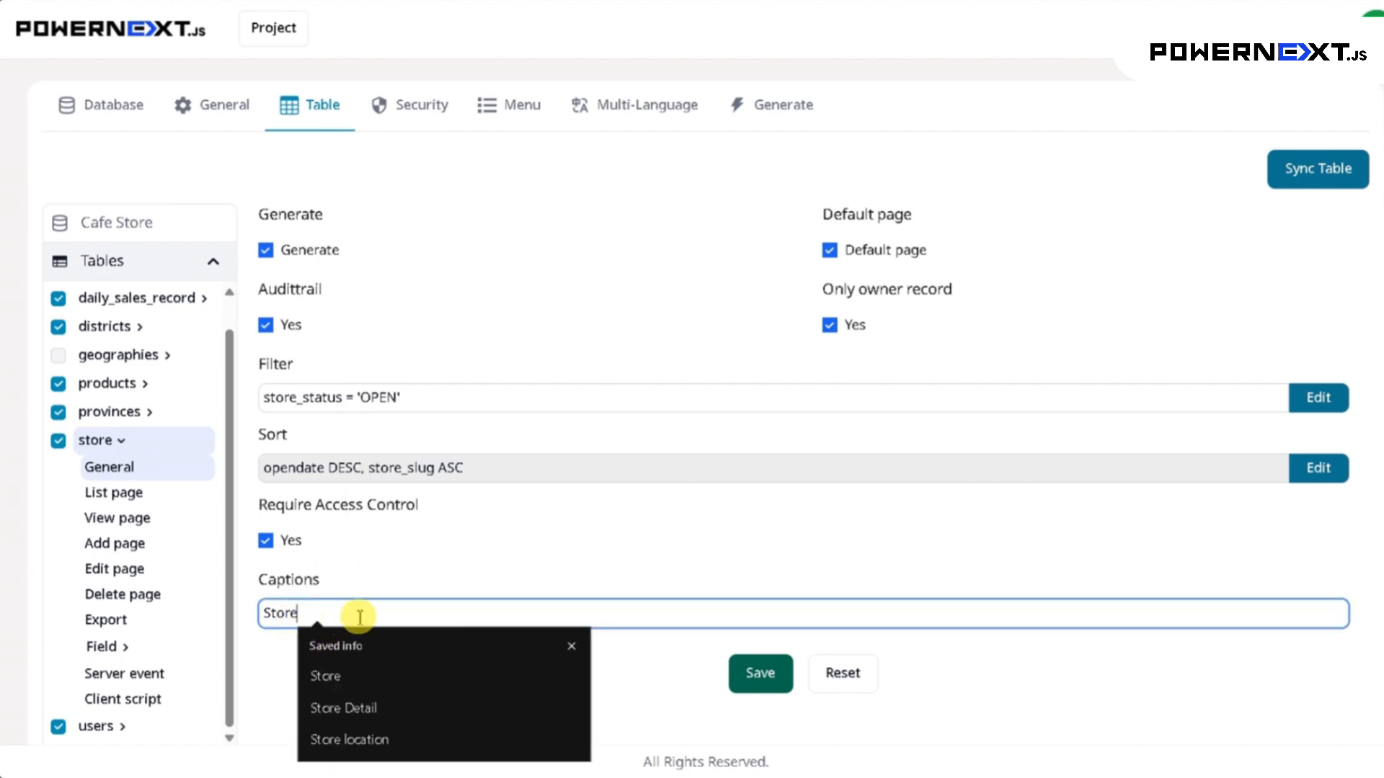
click(1023, 670)
scroll(683, 542, down, 2)
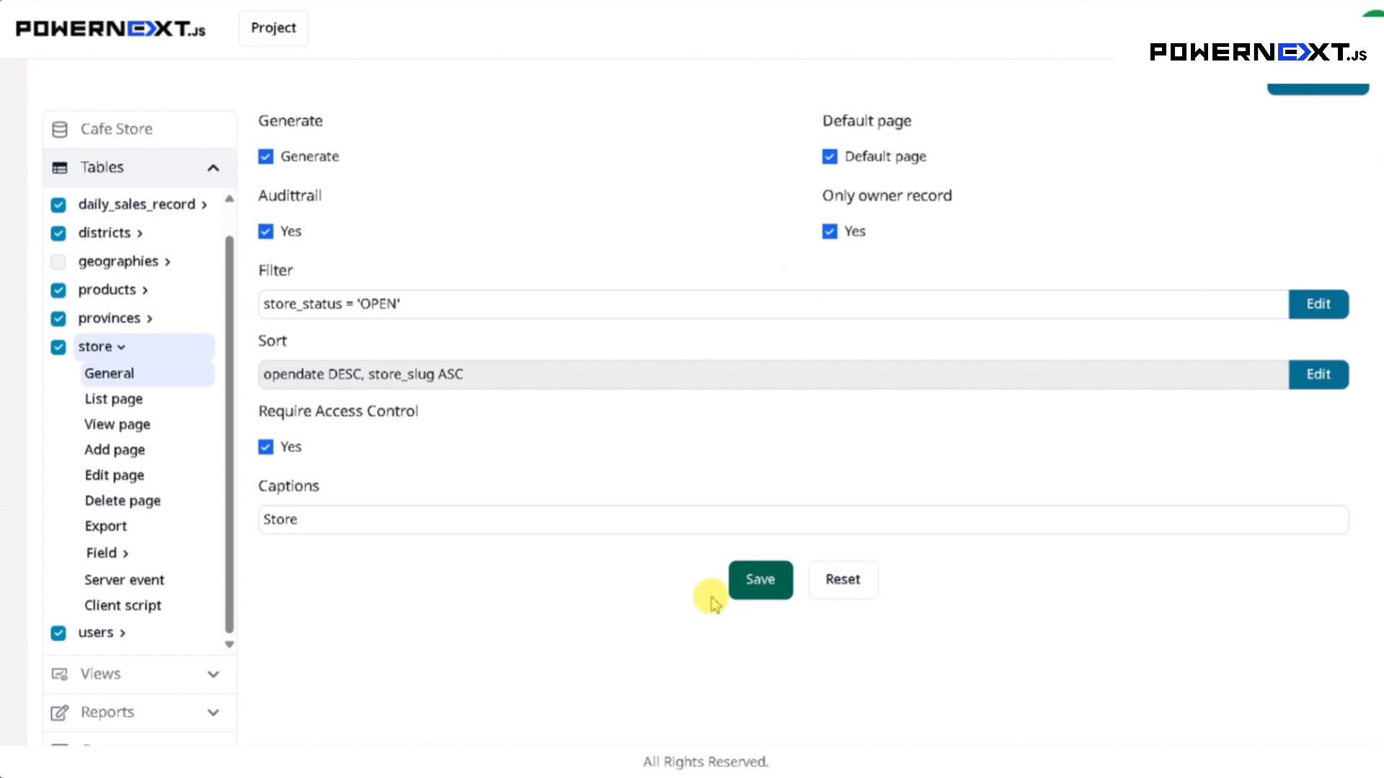
click(759, 589)
click(759, 590)
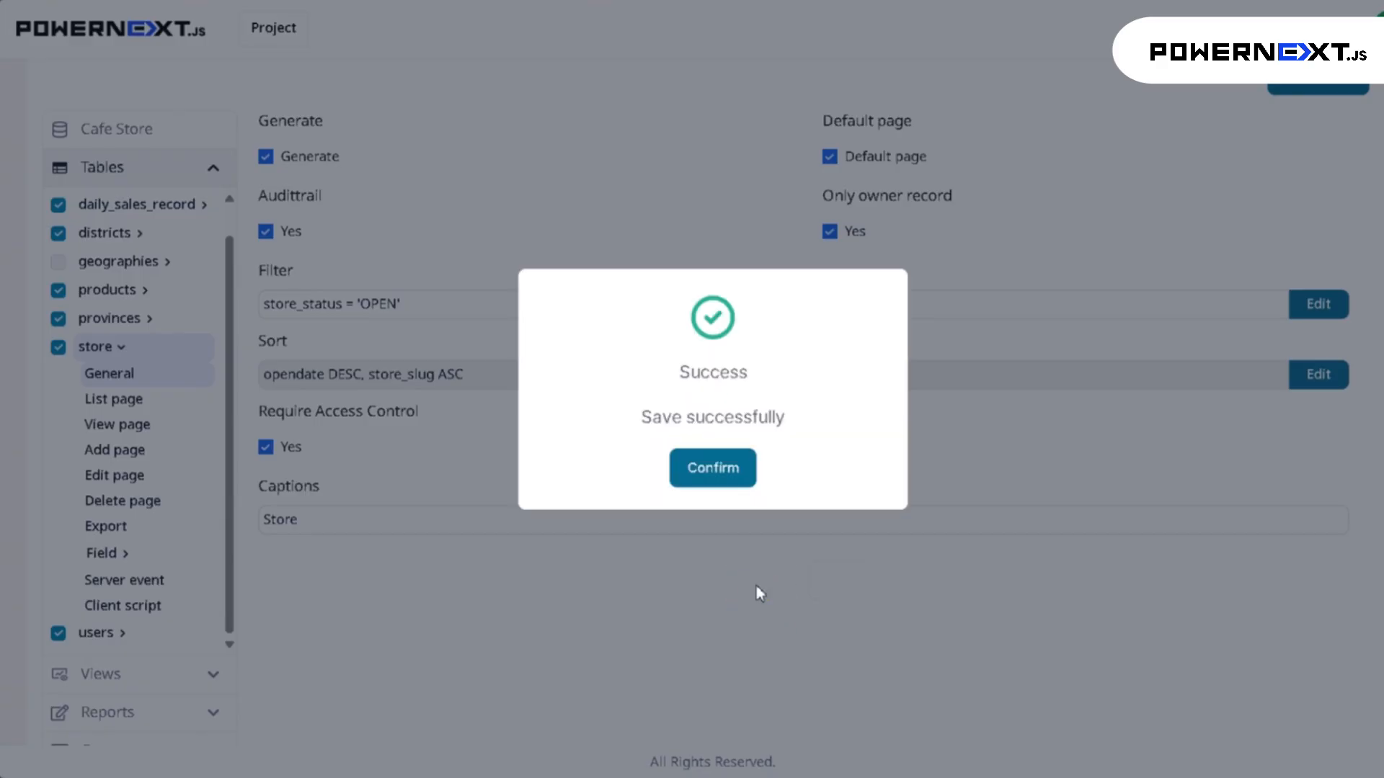
click(713, 468)
Step: Enable CSV and Excel export and the sequence number on the store table's list page
click(108, 401)
scroll(488, 447, up, 2)
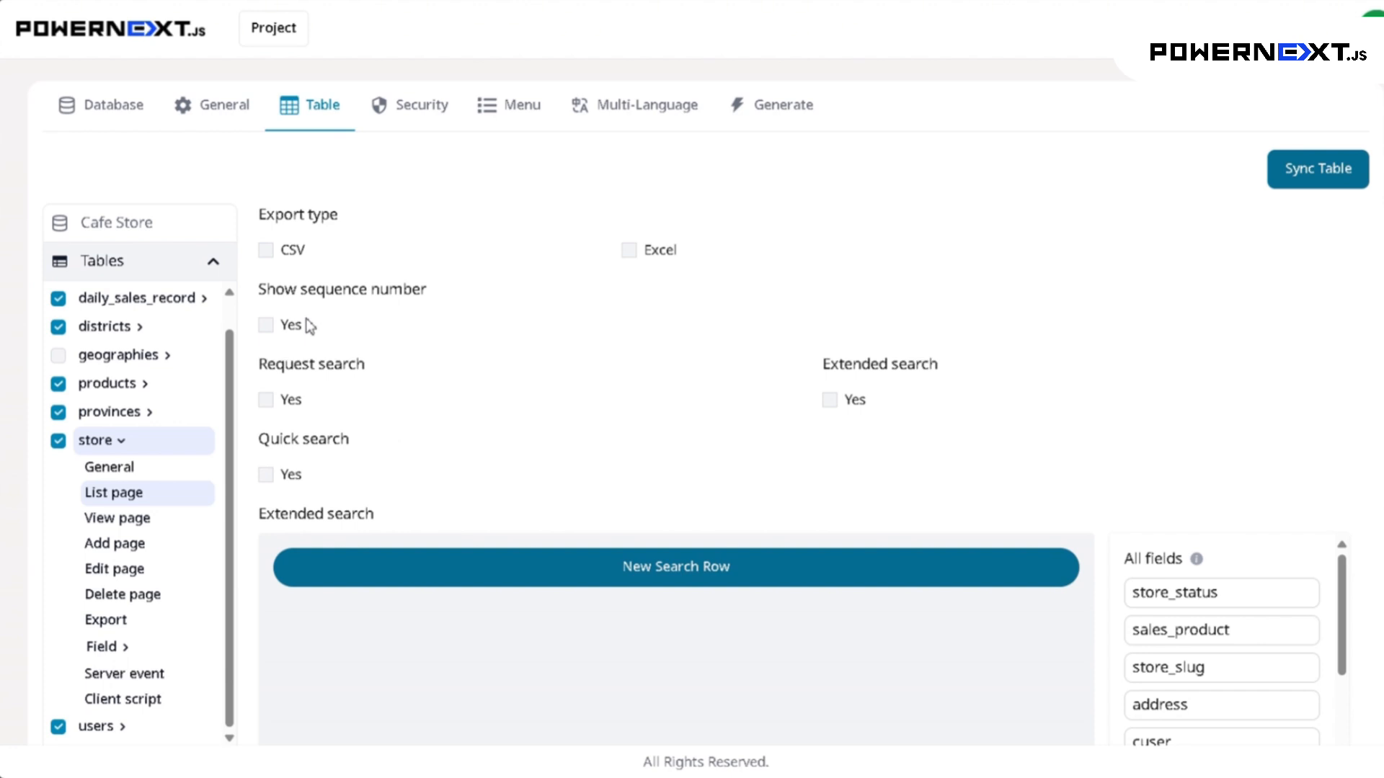
click(307, 272)
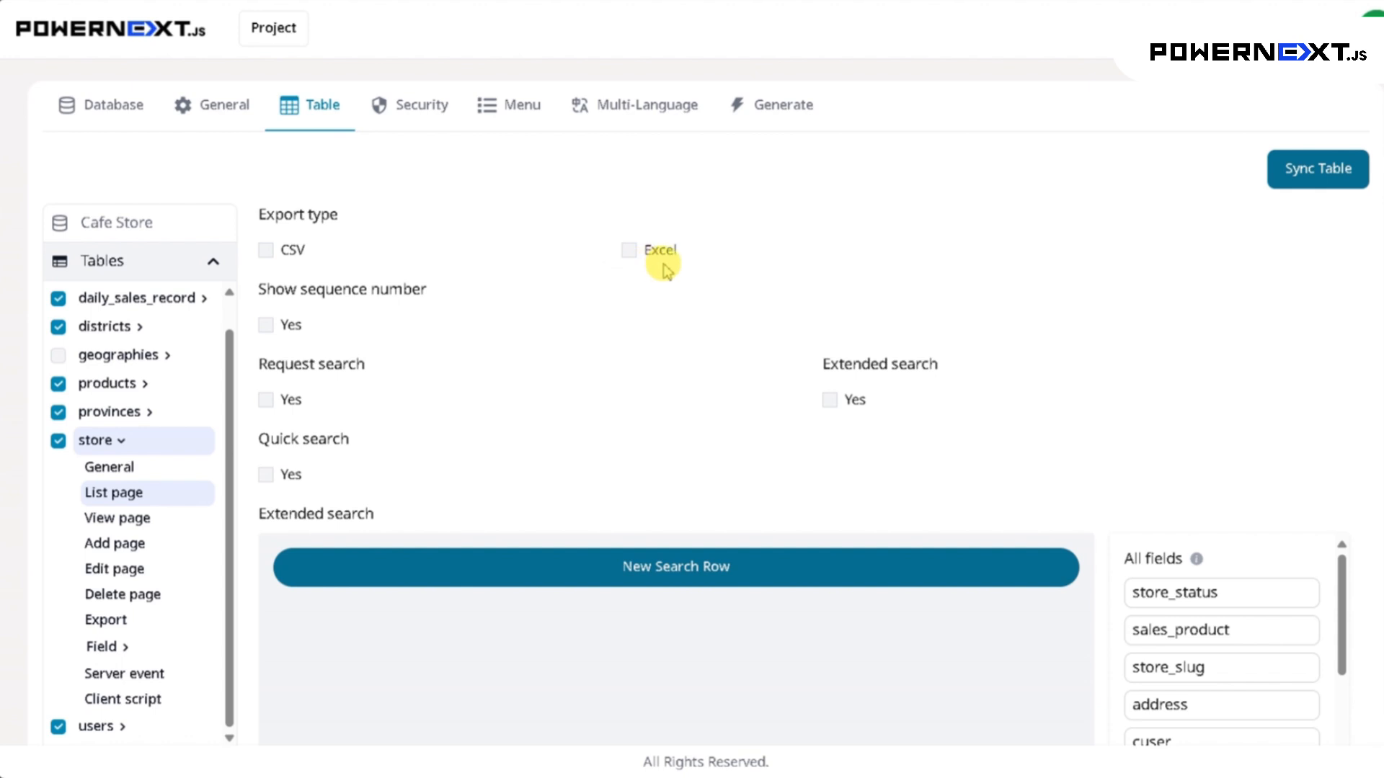
click(632, 251)
click(266, 250)
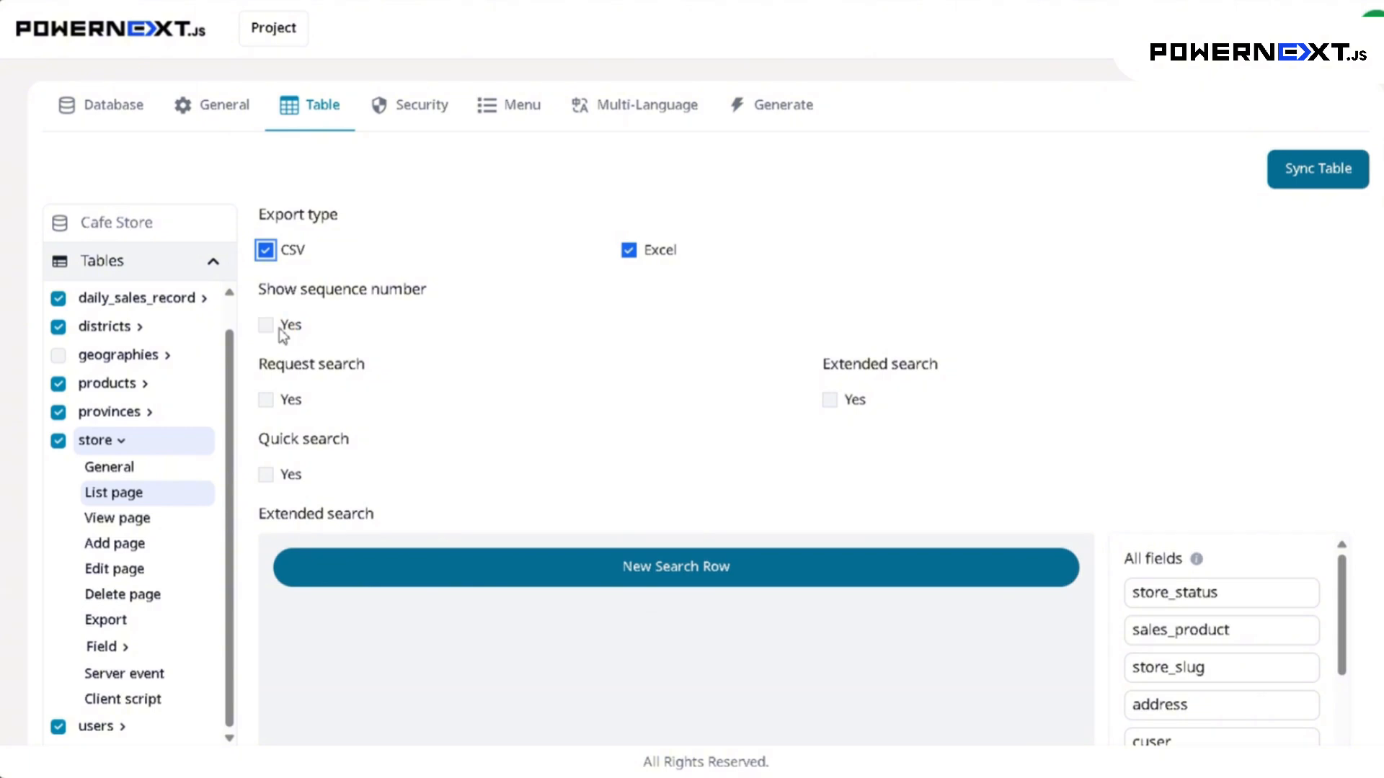
click(282, 326)
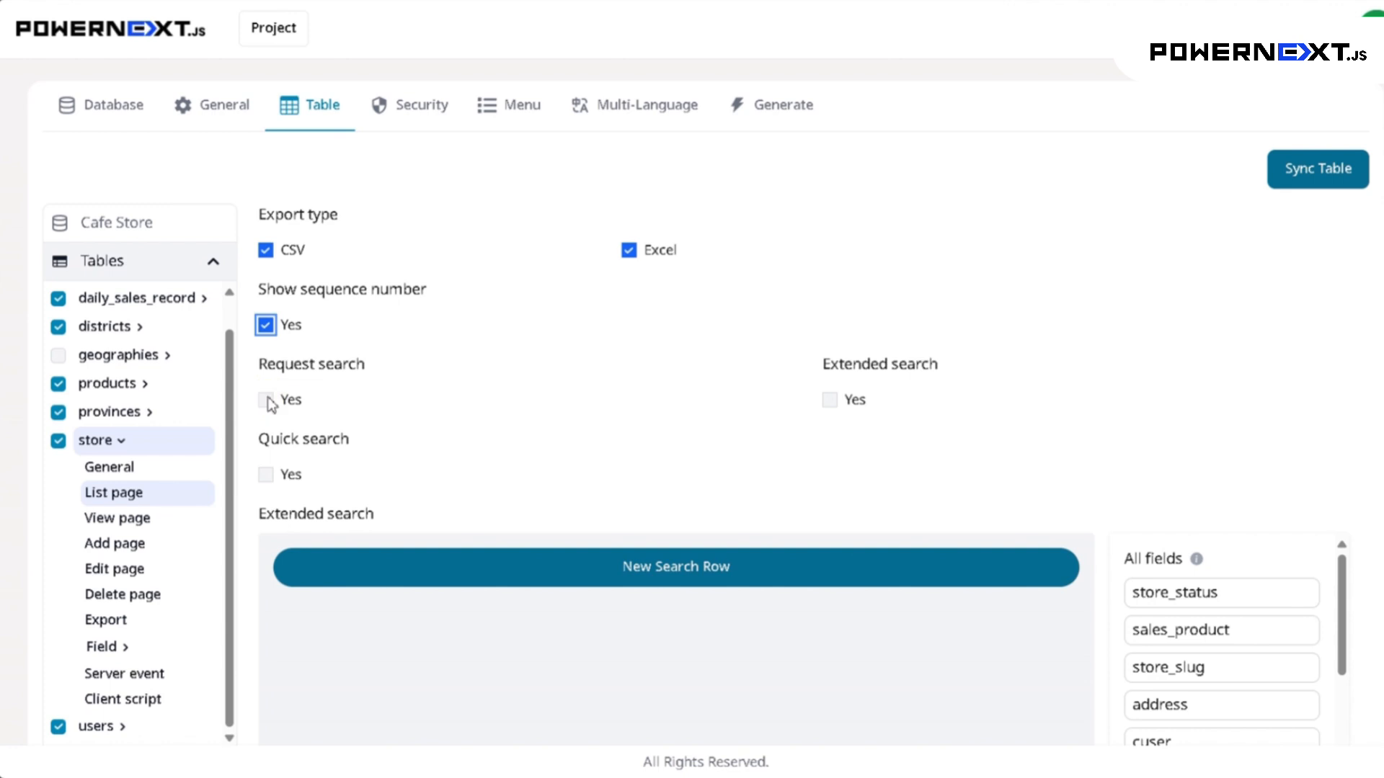
Step: Enable request search on the store table's list page
scroll(271, 400, down, 1)
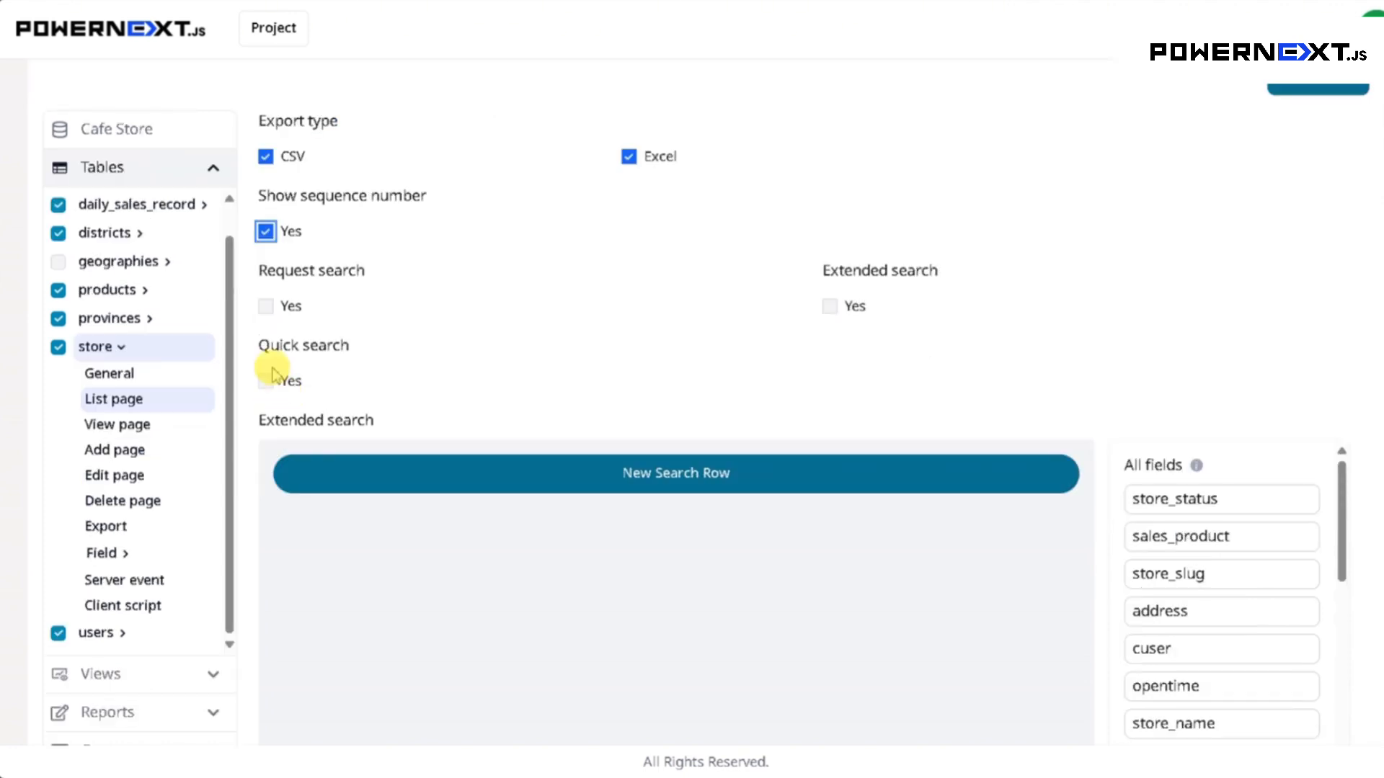
click(267, 309)
click(835, 307)
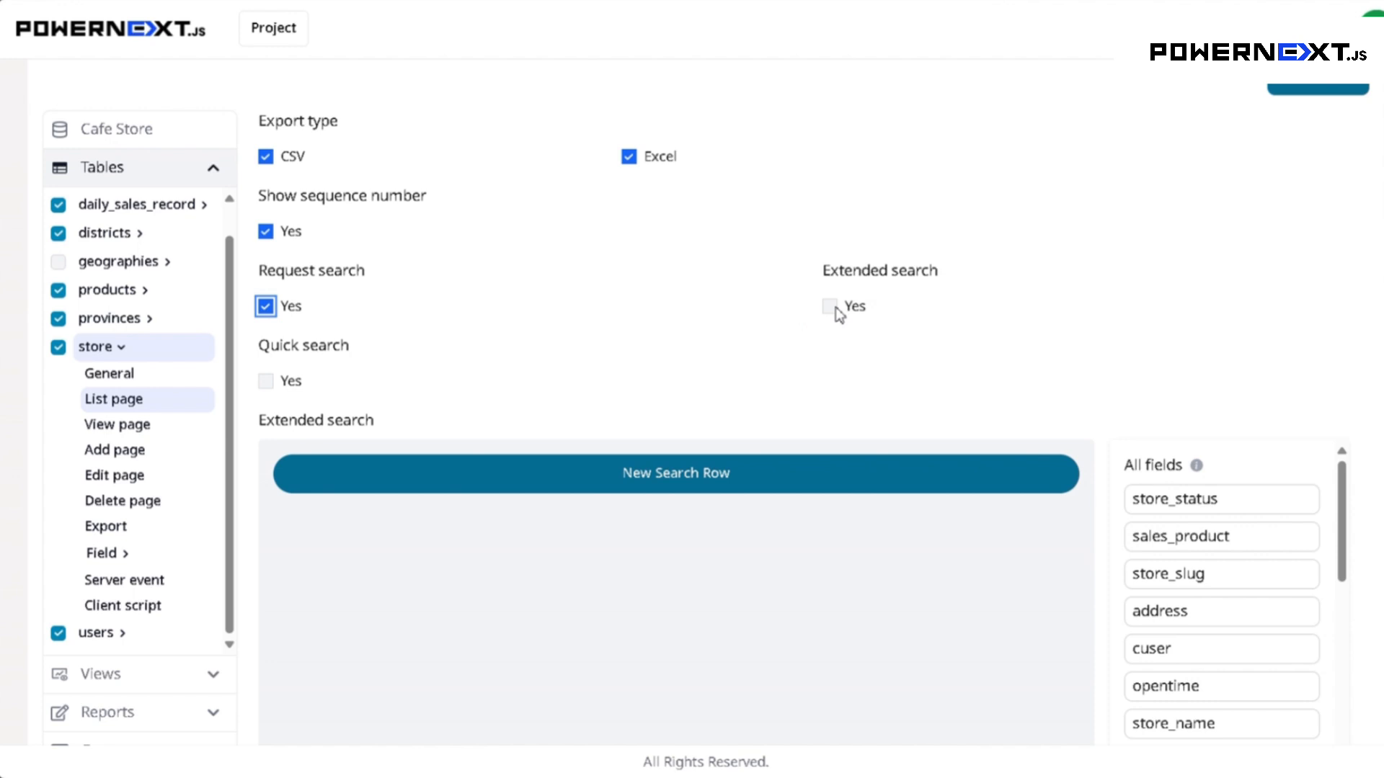
click(822, 295)
Step: Add a first extended search row to the store table's list page holding the sales_product and store_slug fields
scroll(267, 384, down, 2)
drag(276, 327, 351, 328)
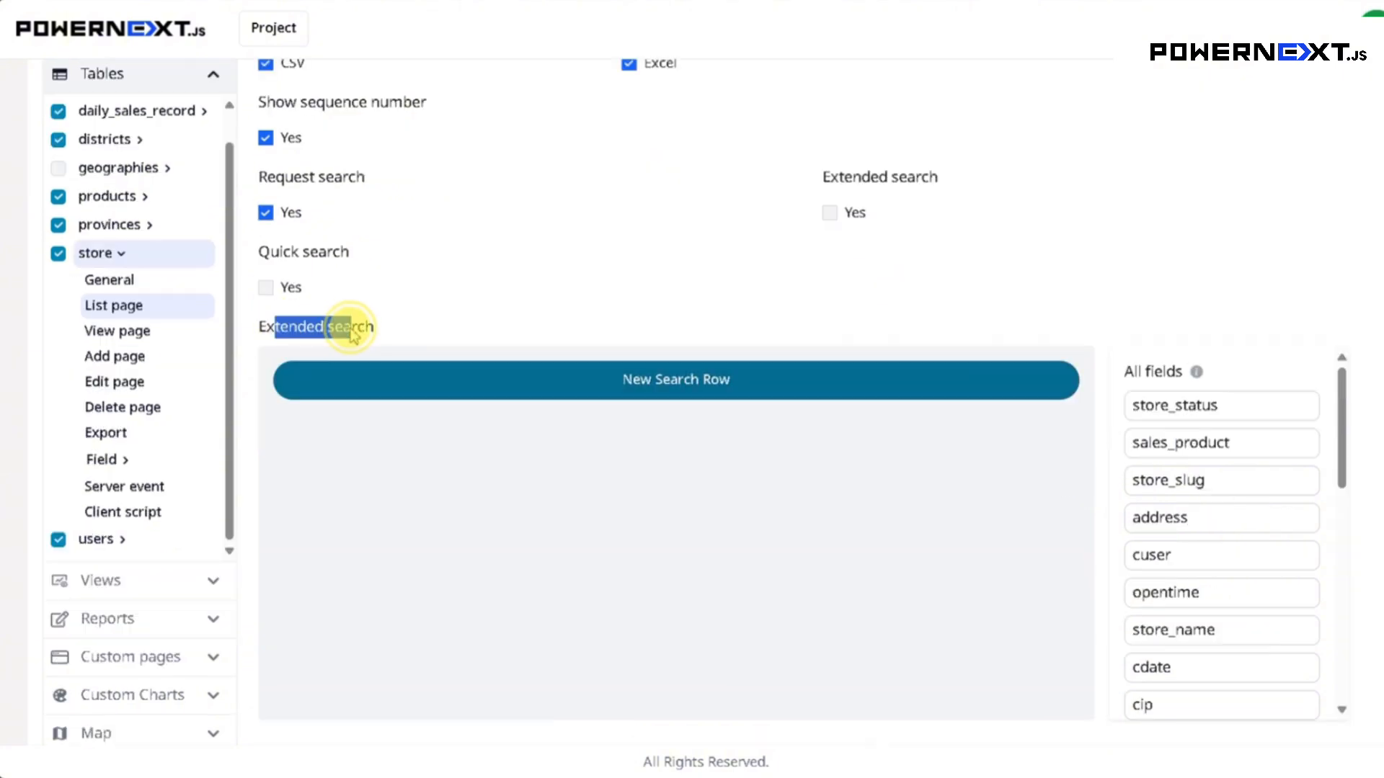
click(716, 327)
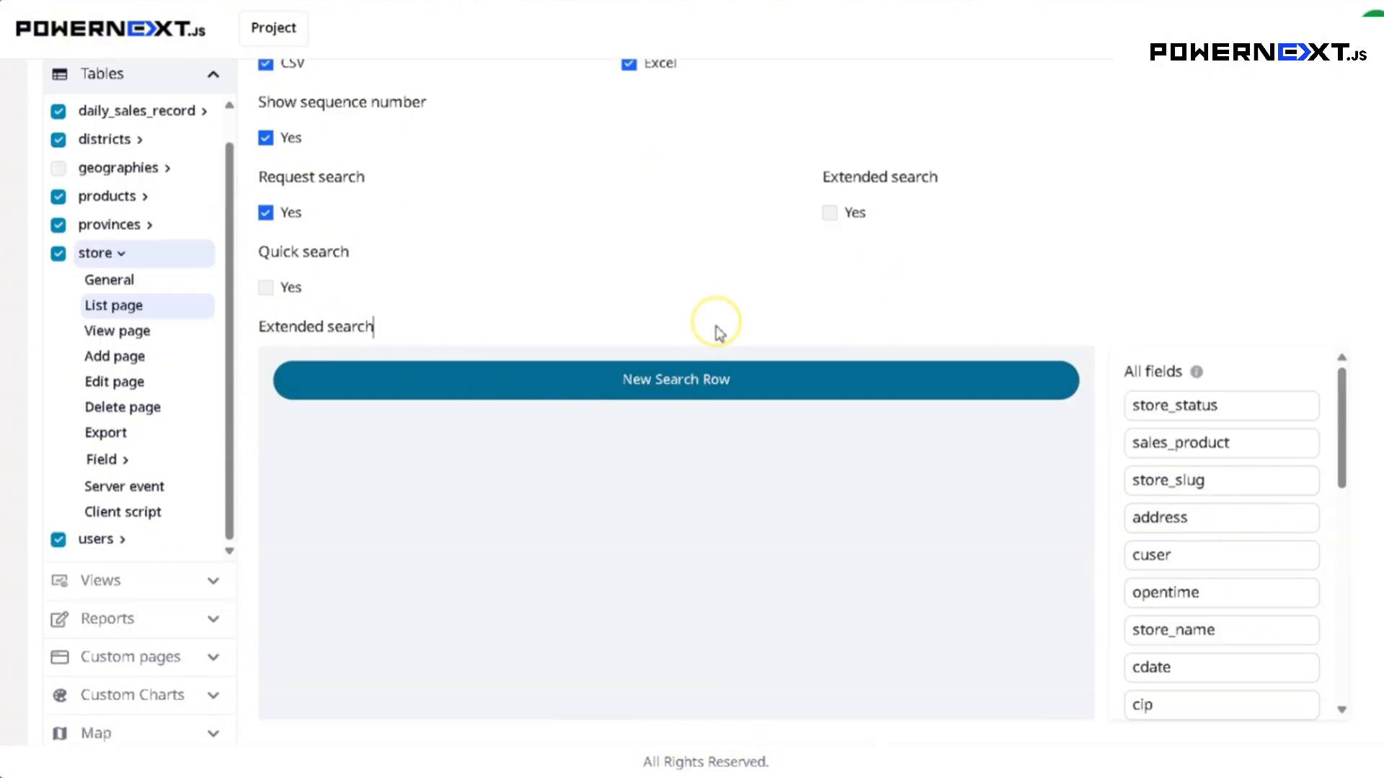
click(690, 393)
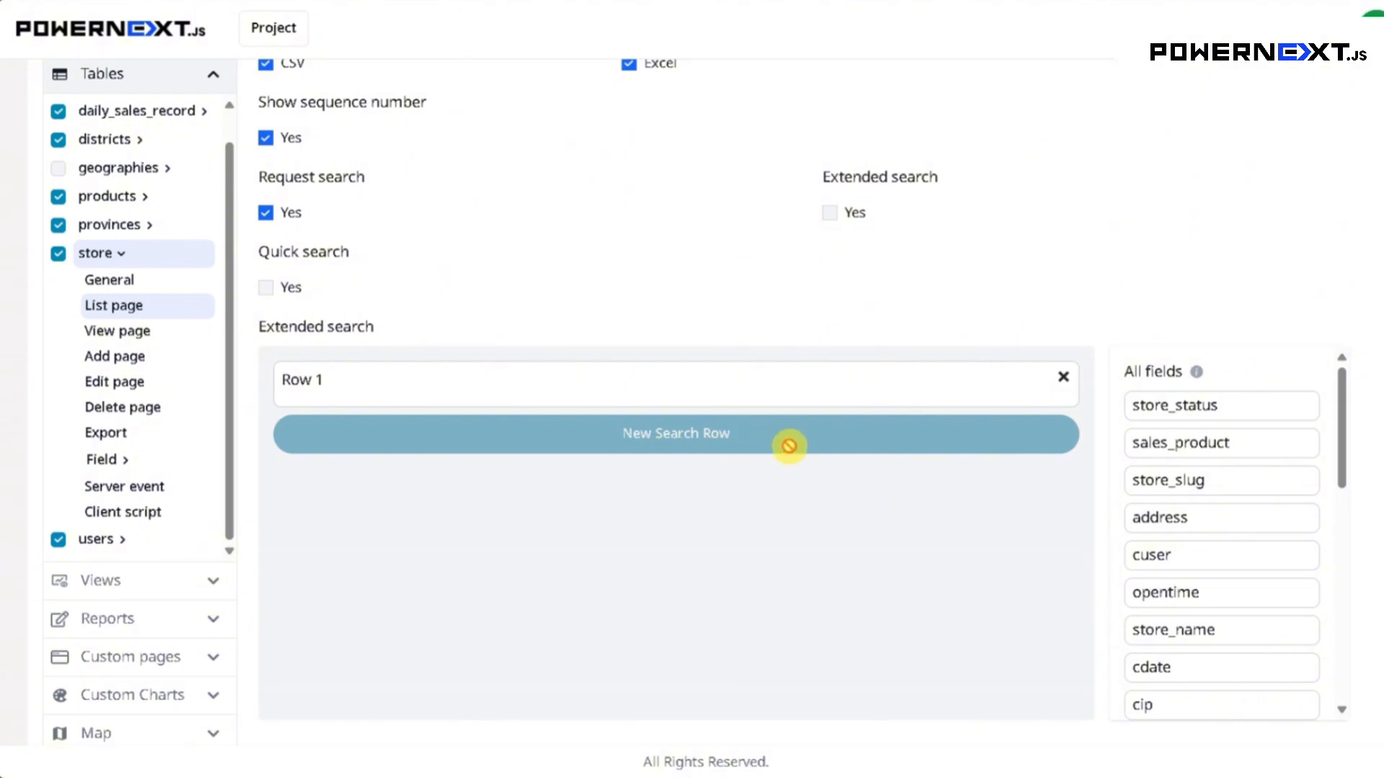
scroll(1239, 518, down, 5)
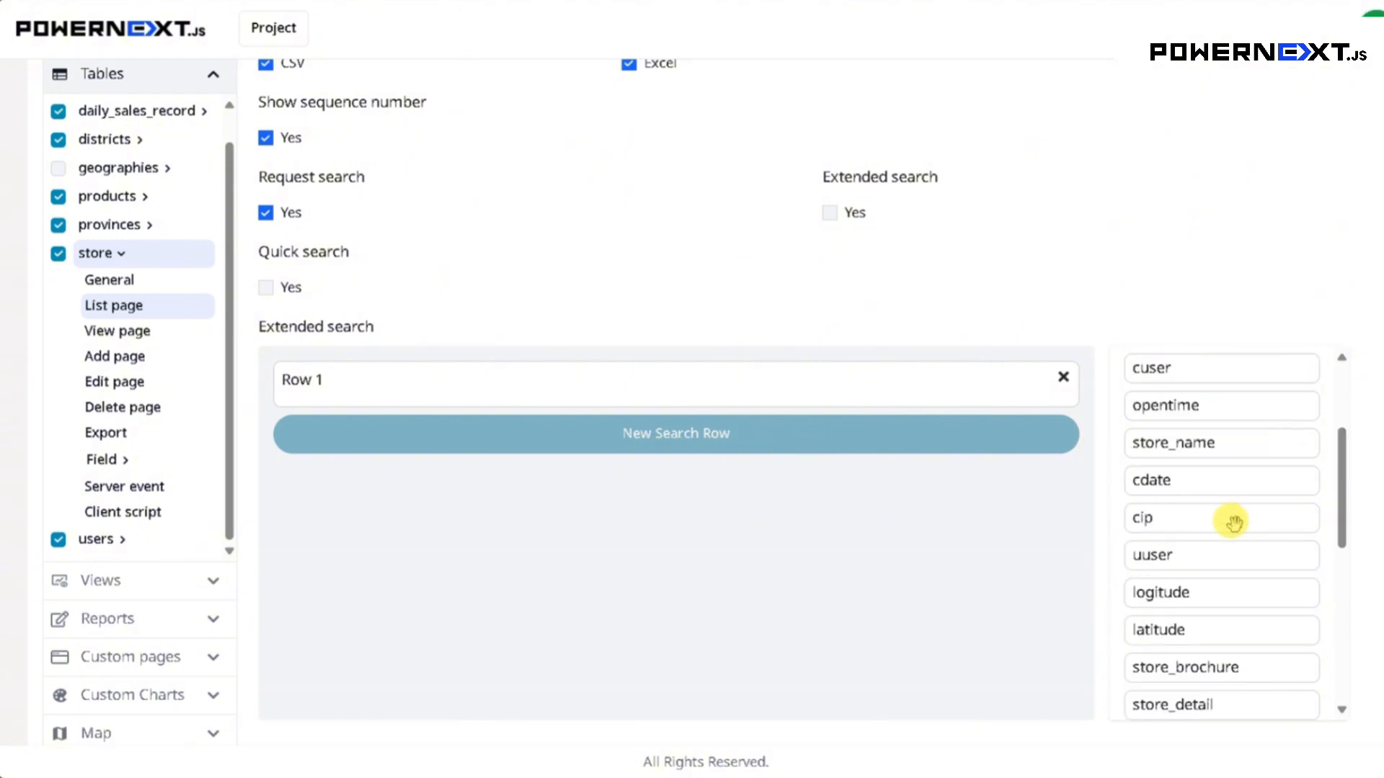
scroll(1213, 519, up, 5)
drag(1213, 449, 395, 402)
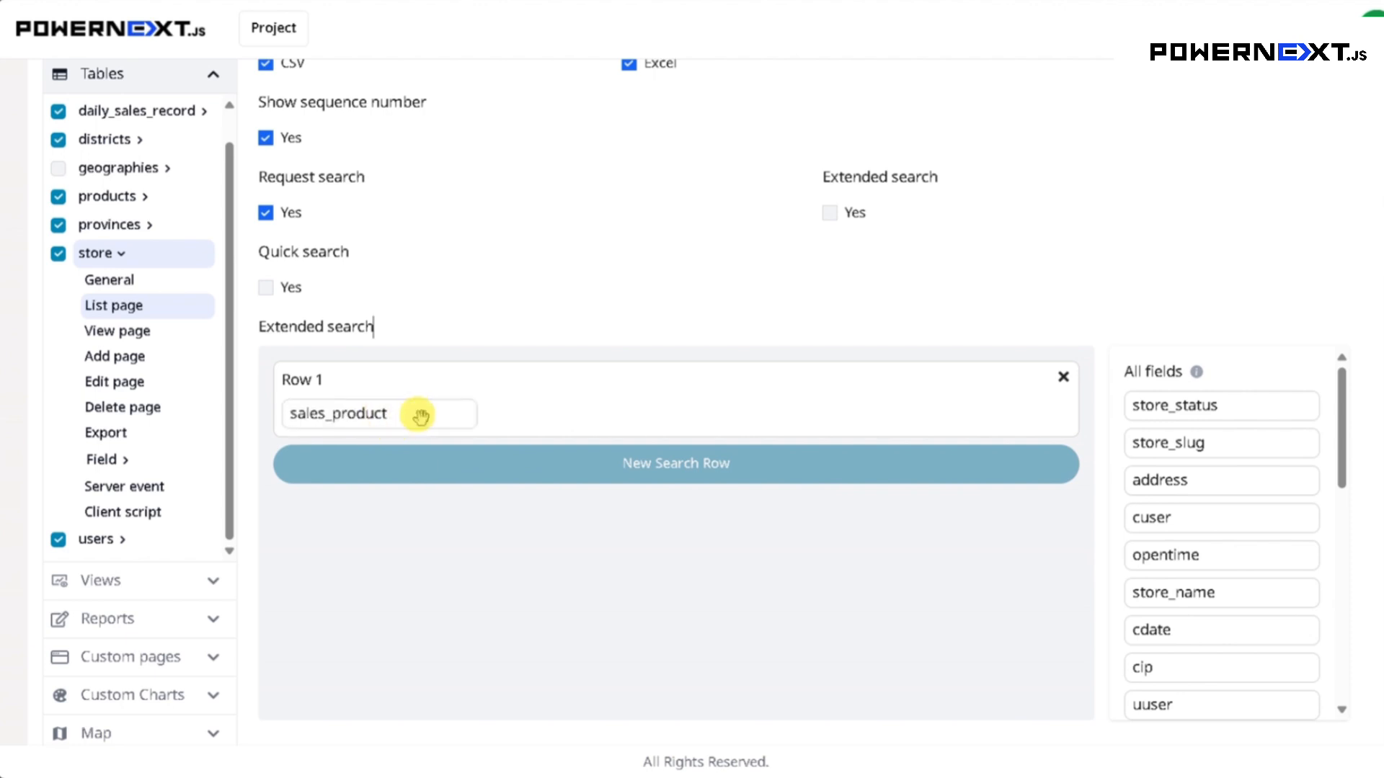
drag(1217, 448, 852, 416)
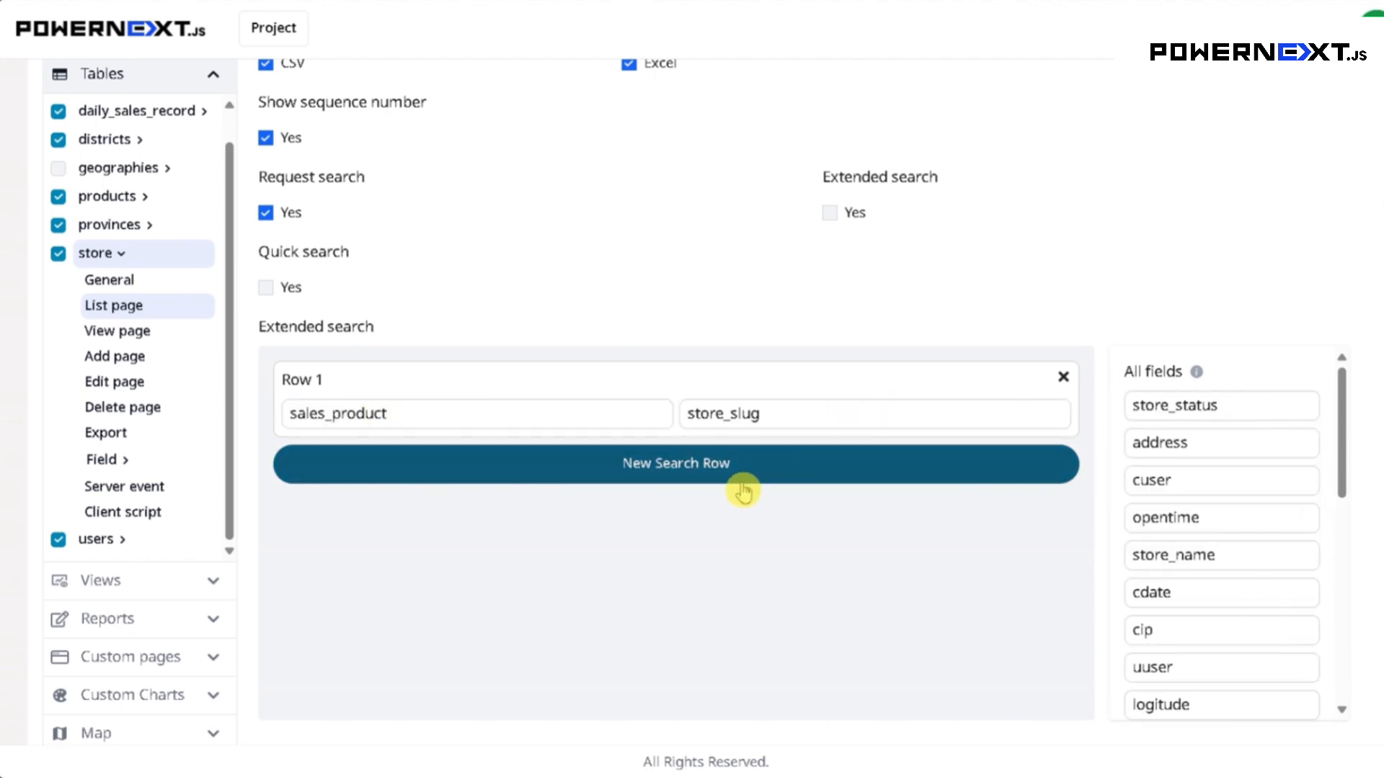
Step: Add a second extended search row on the list page and place the is_active field in it
click(676, 459)
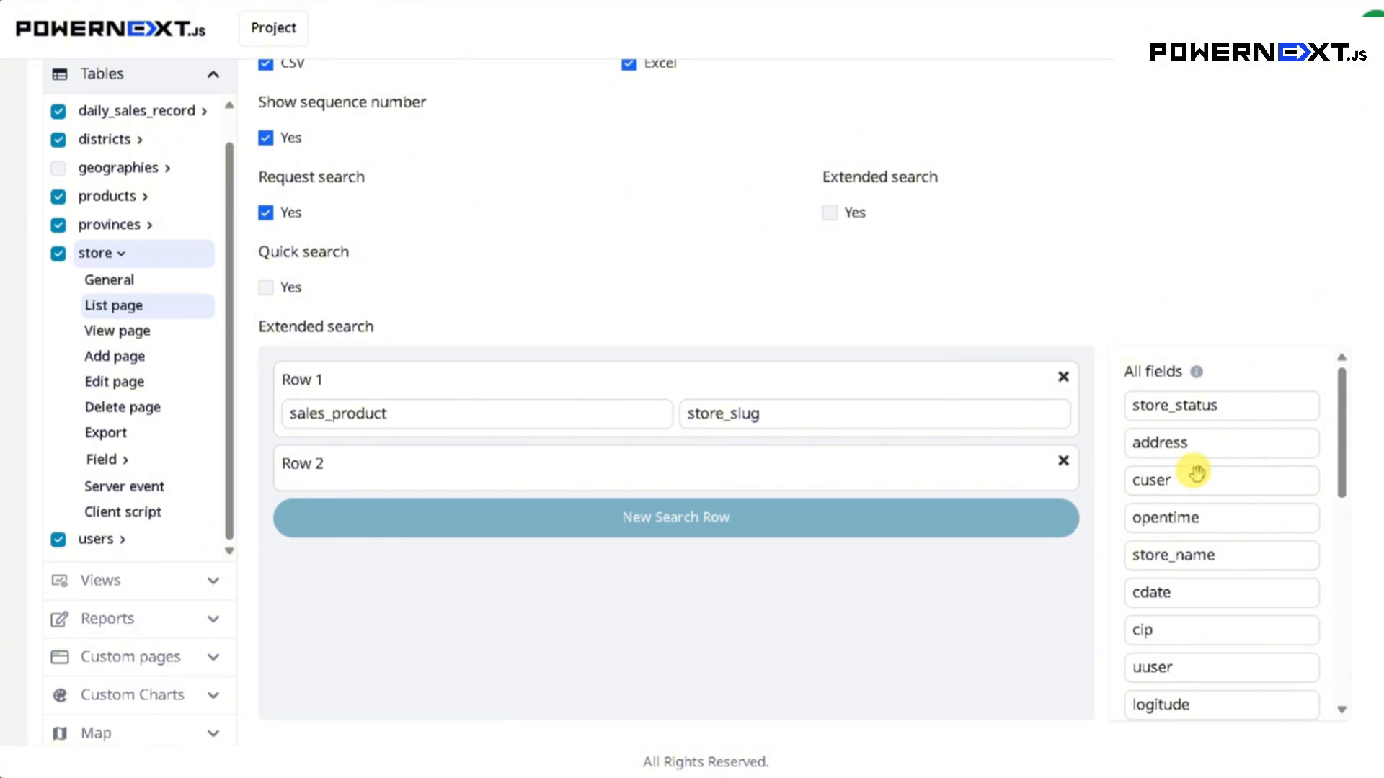
scroll(1187, 472, down, 10)
scroll(1225, 494, up, 2)
scroll(1225, 494, down, 6)
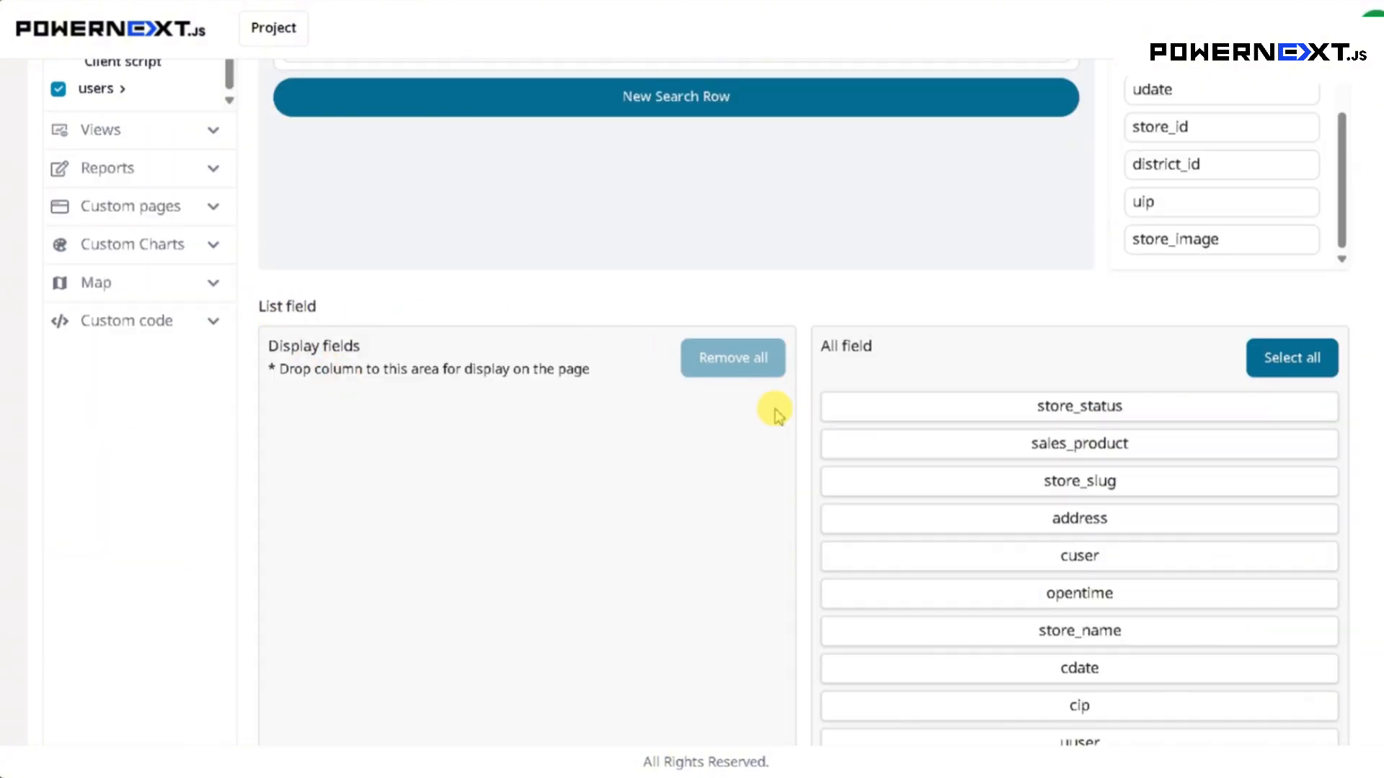
Step: Move the first few available fields, starting with store_status, into the display fields of the store list page
scroll(663, 447, down, 1)
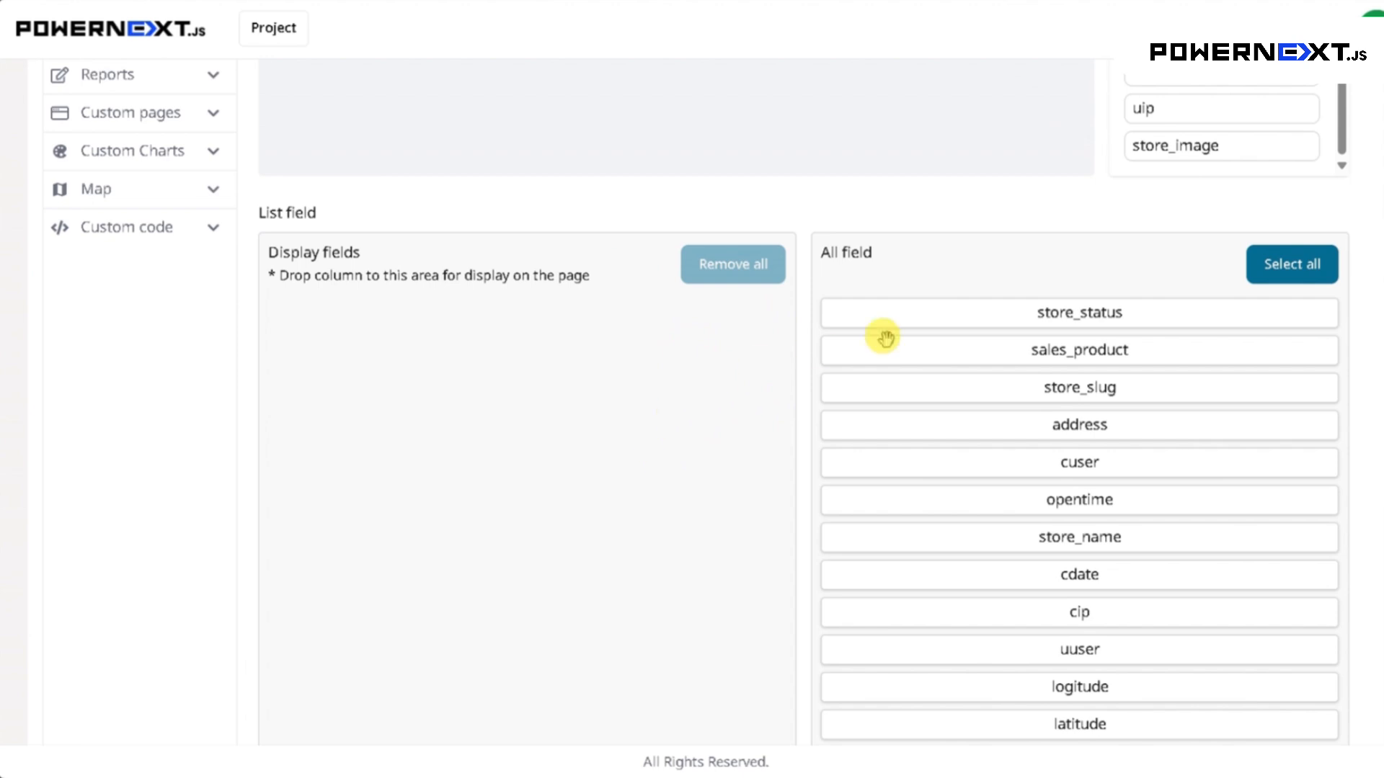
click(1051, 315)
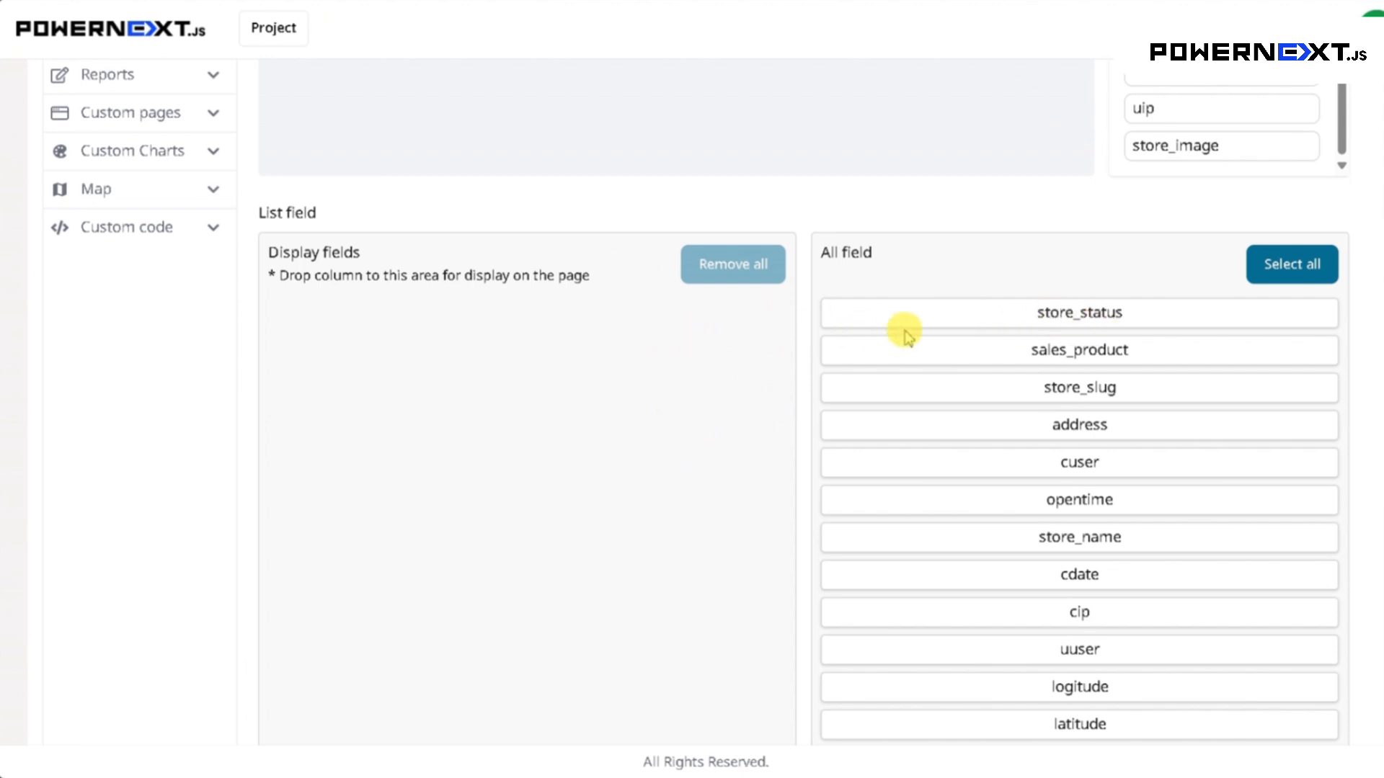
drag(1051, 315, 505, 353)
drag(1130, 315, 447, 349)
drag(1117, 322, 515, 447)
drag(1119, 318, 536, 426)
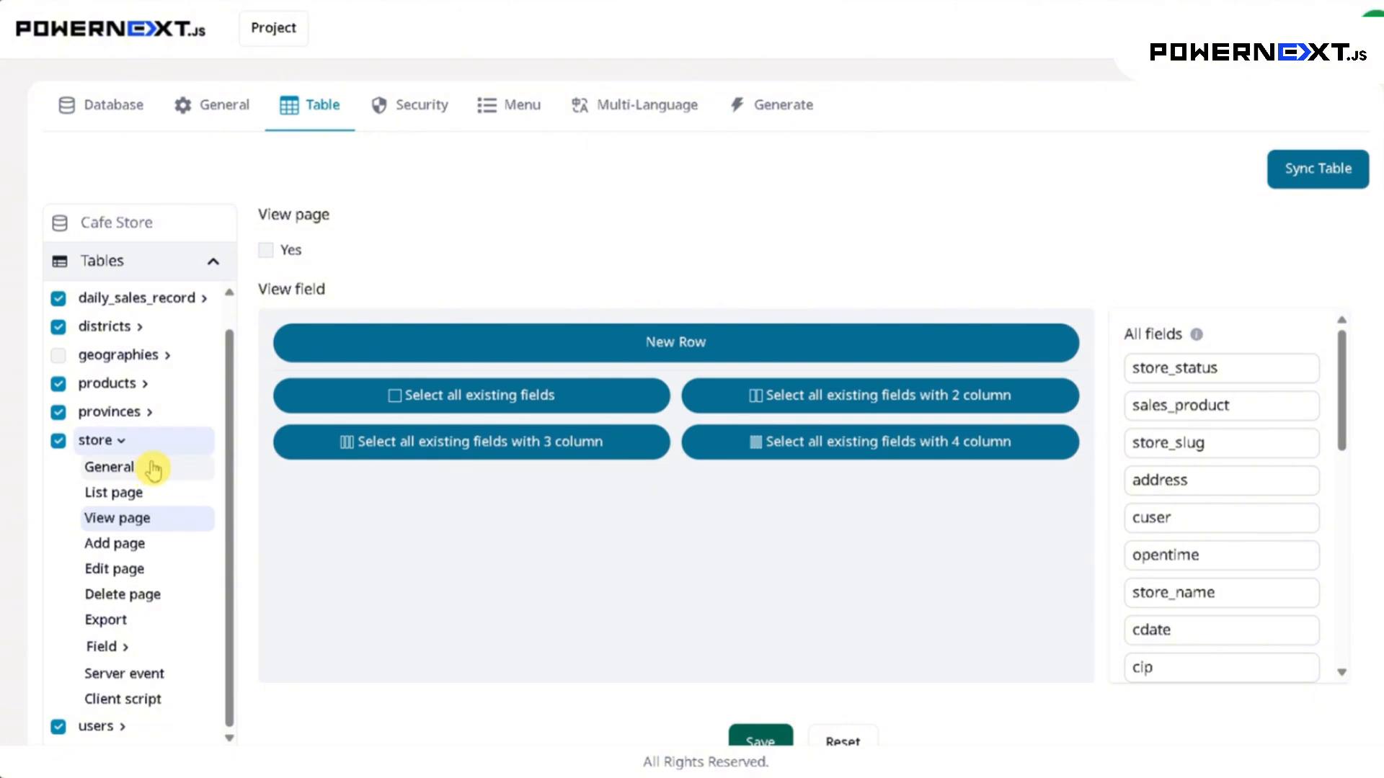
Step: Enable the view page for the store table
click(266, 250)
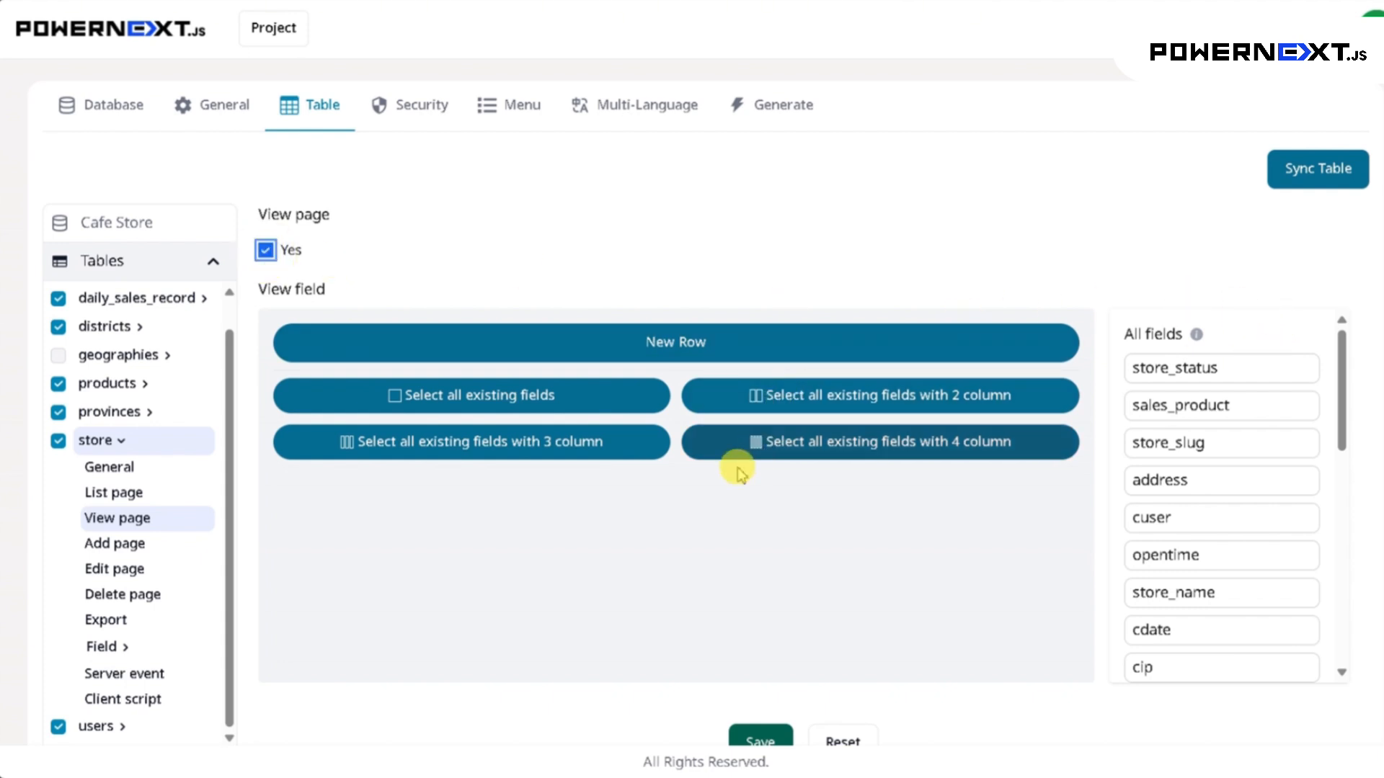
Step: Try a single view page row holding store_slug and sales_product, and remove that row
click(698, 356)
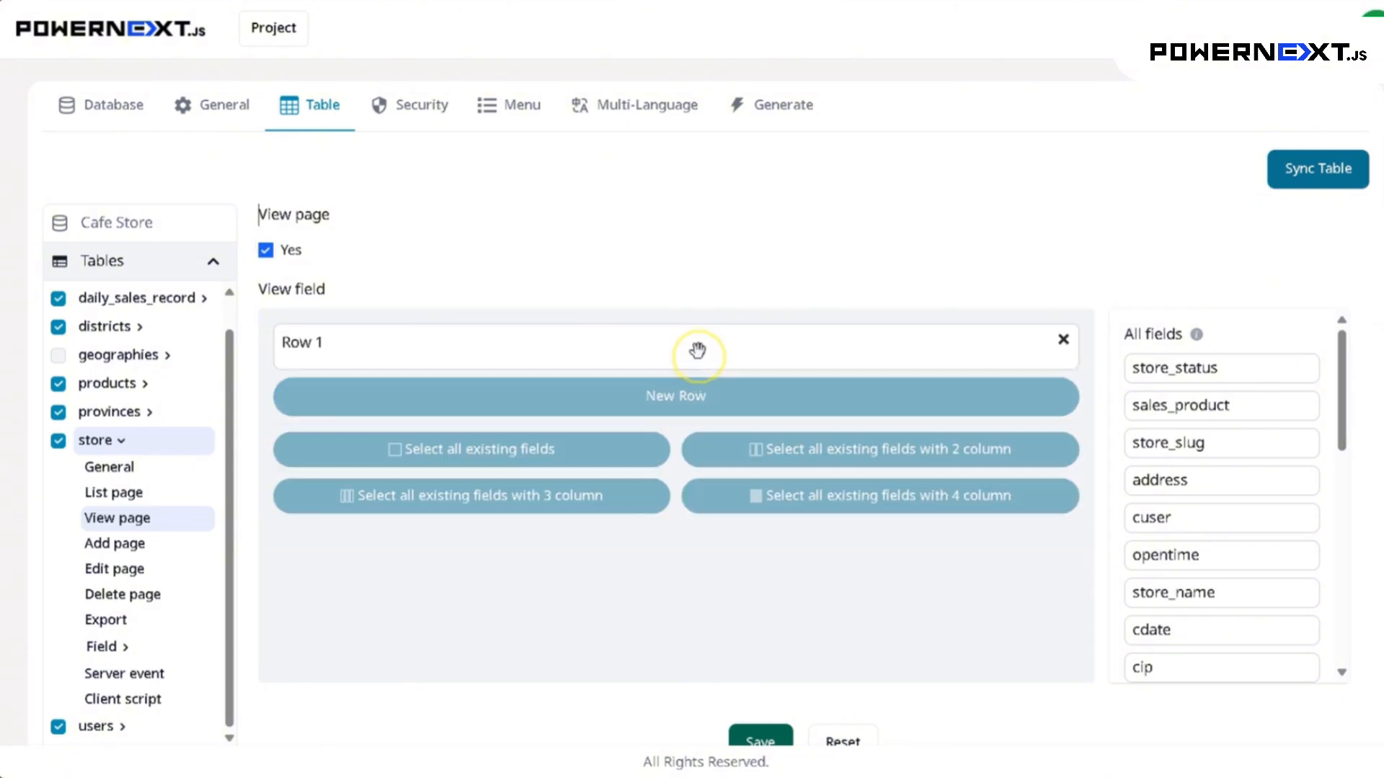
drag(1173, 451, 577, 374)
drag(1165, 409, 908, 382)
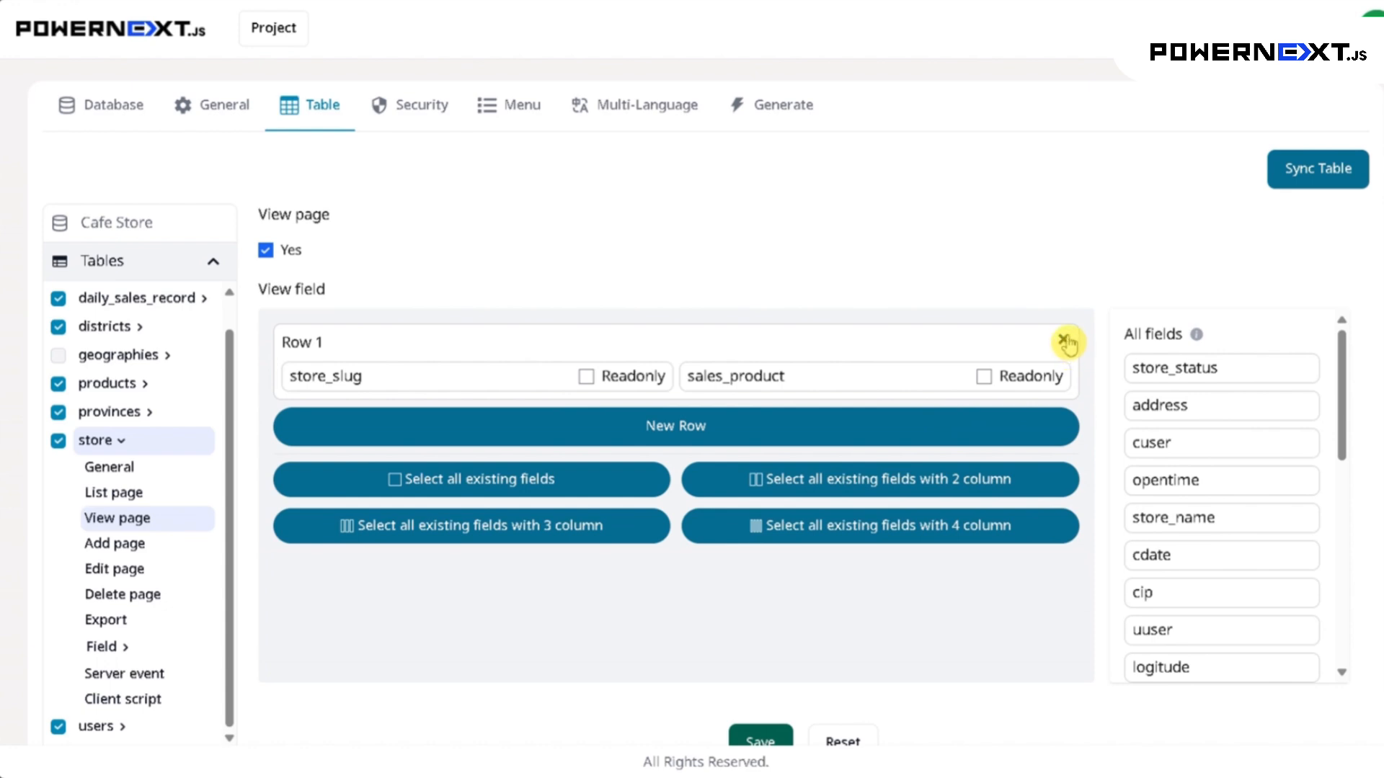
click(1063, 341)
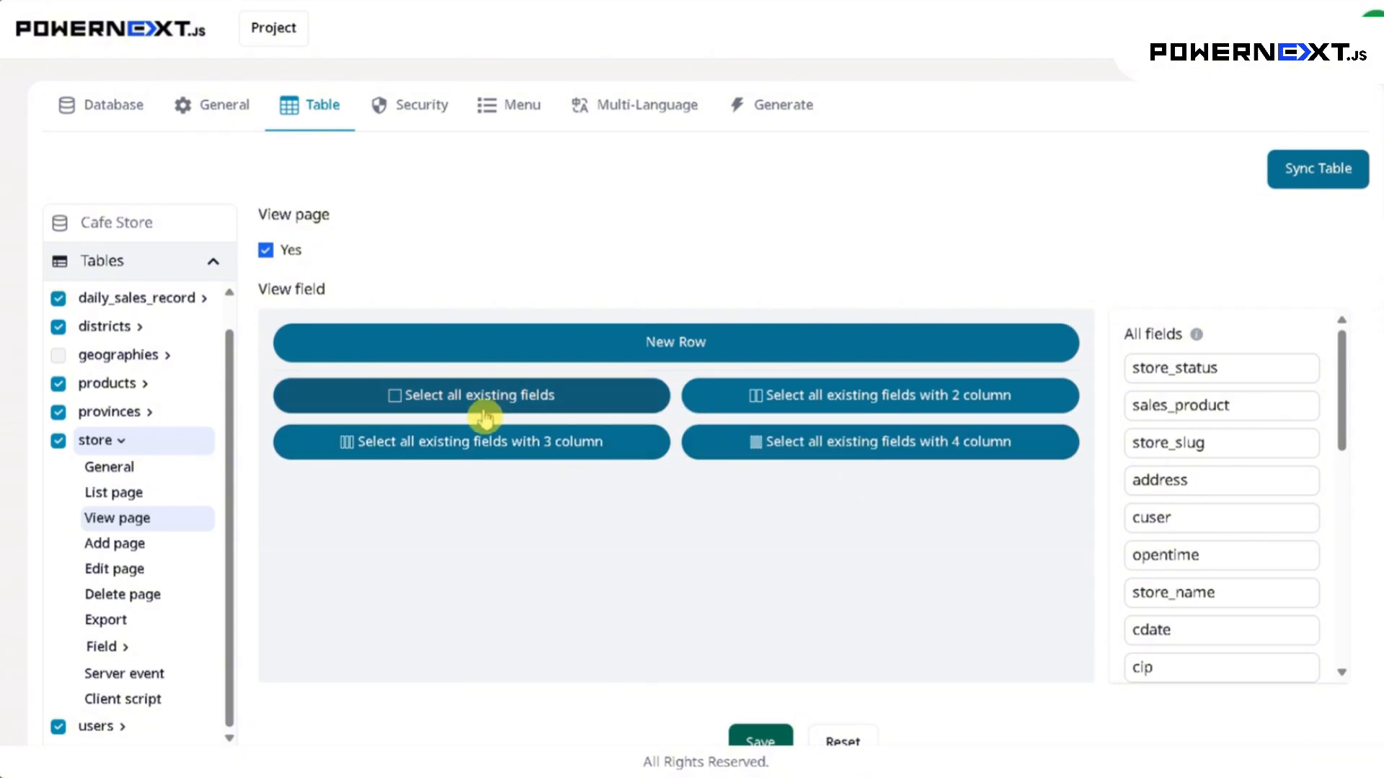
Step: Try laying out all existing view page fields in 2 columns, and remove the generated rows
click(799, 401)
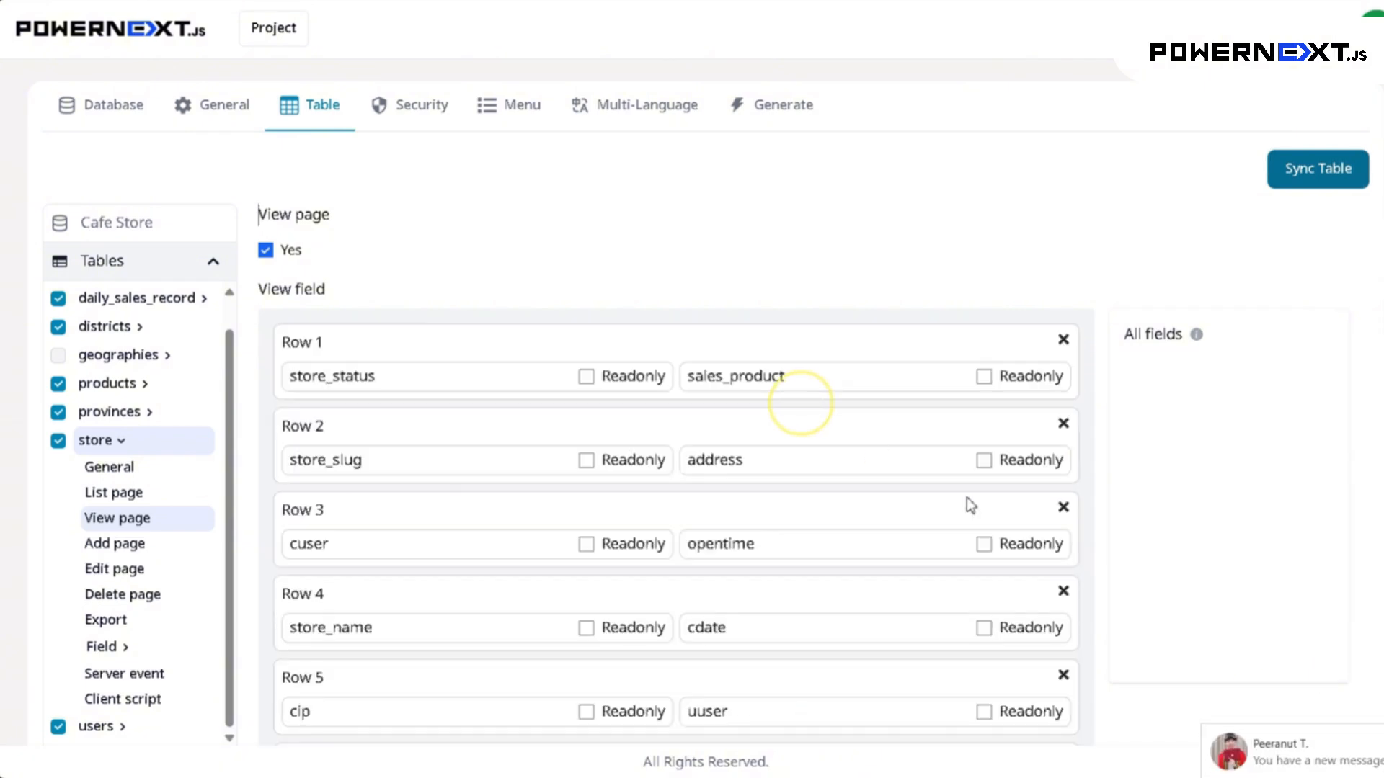
scroll(886, 352, down, 10)
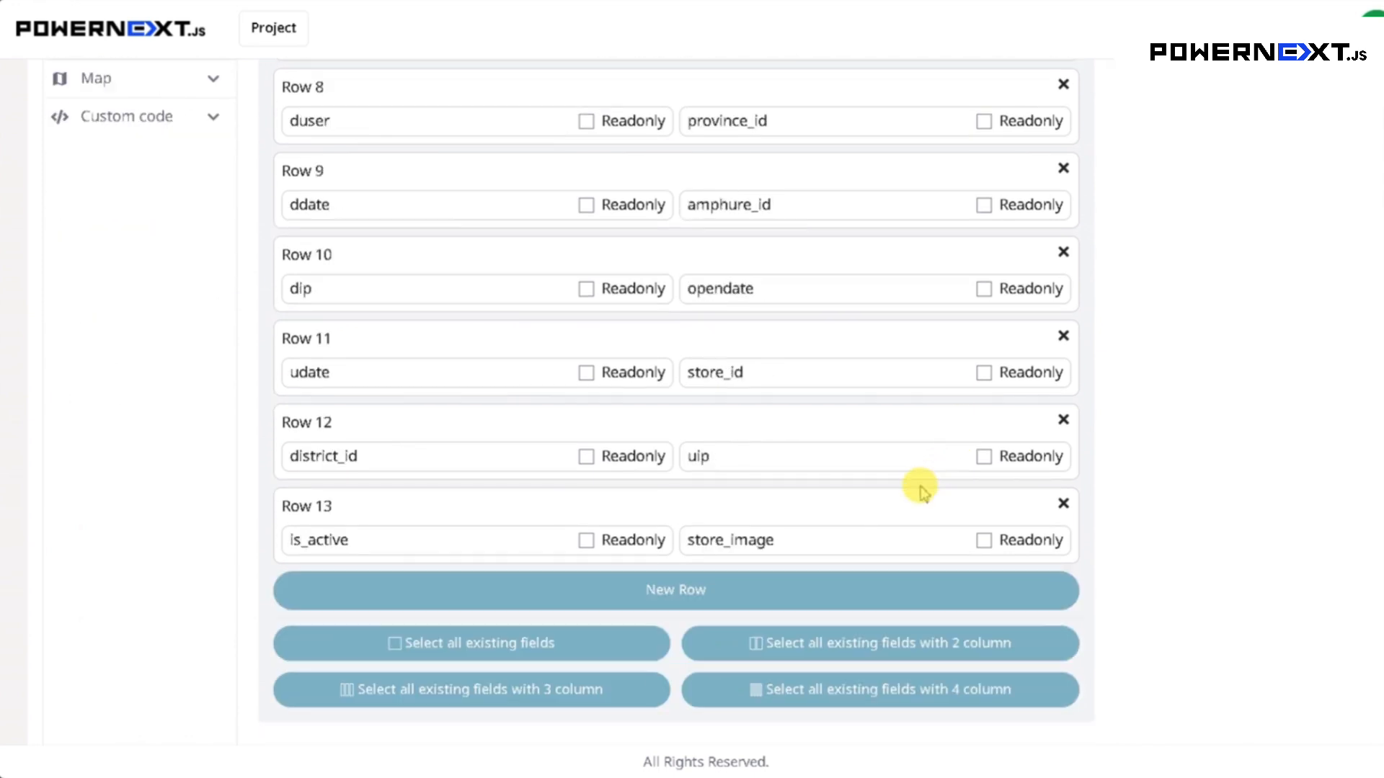
click(1067, 507)
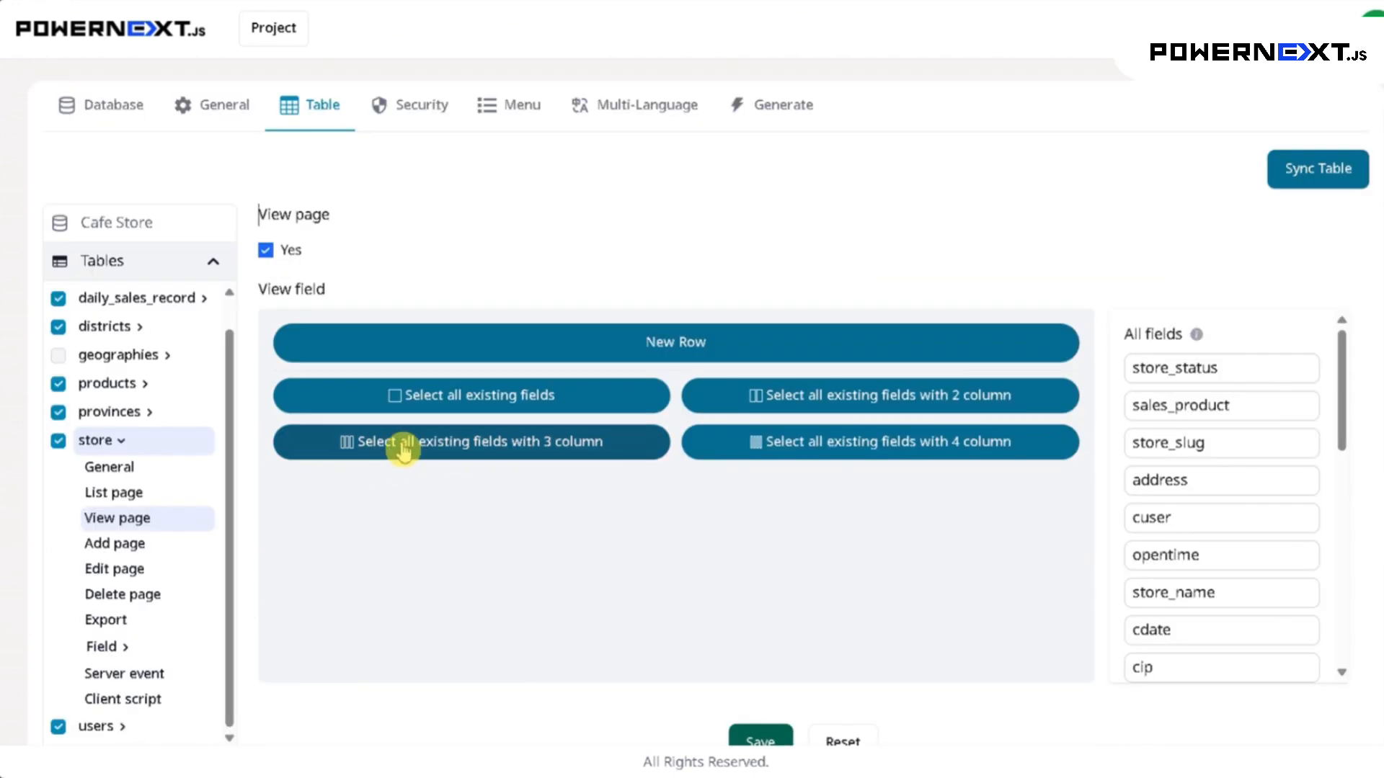
Step: Try laying out all existing view page fields in 3 columns, and remove all the rows
click(401, 442)
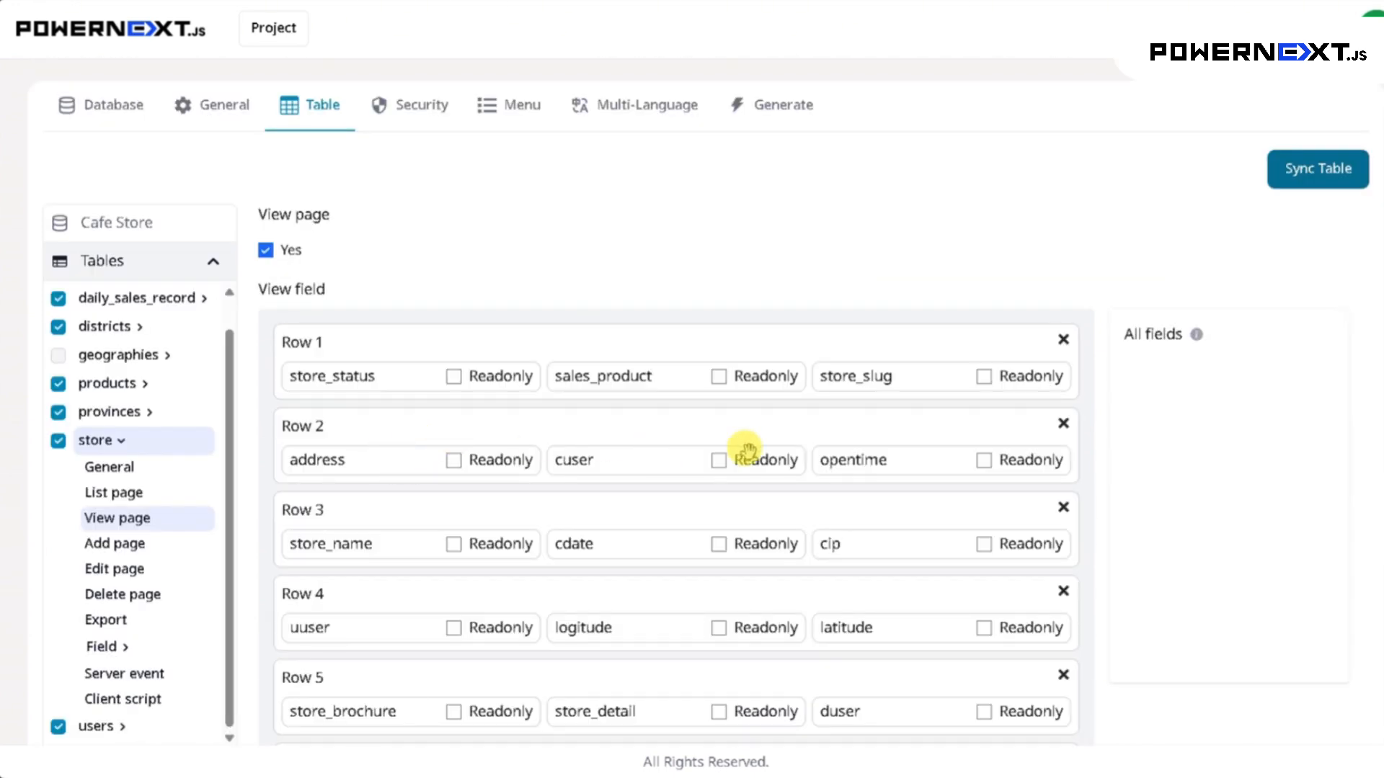
double_click(1064, 344)
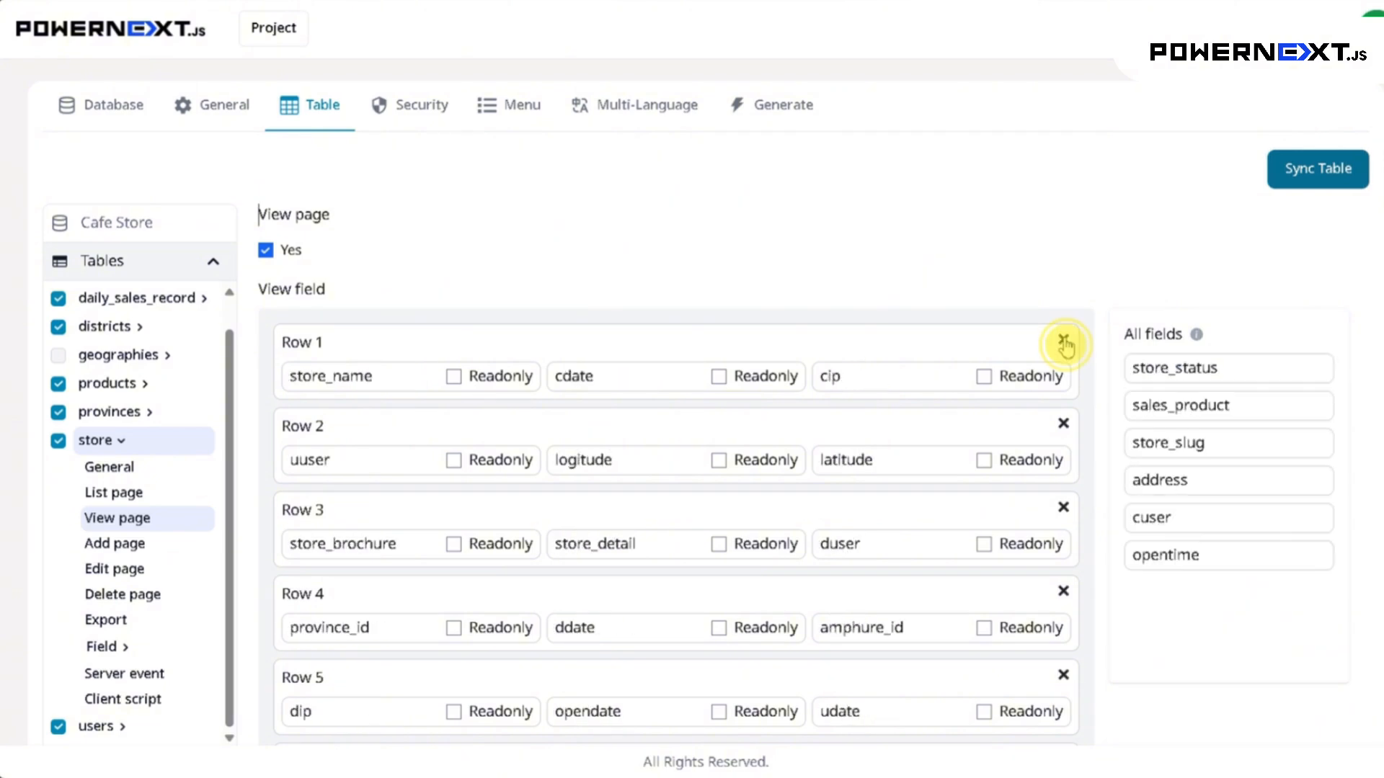
triple_click(1064, 345)
double_click(1064, 345)
double_click(1064, 344)
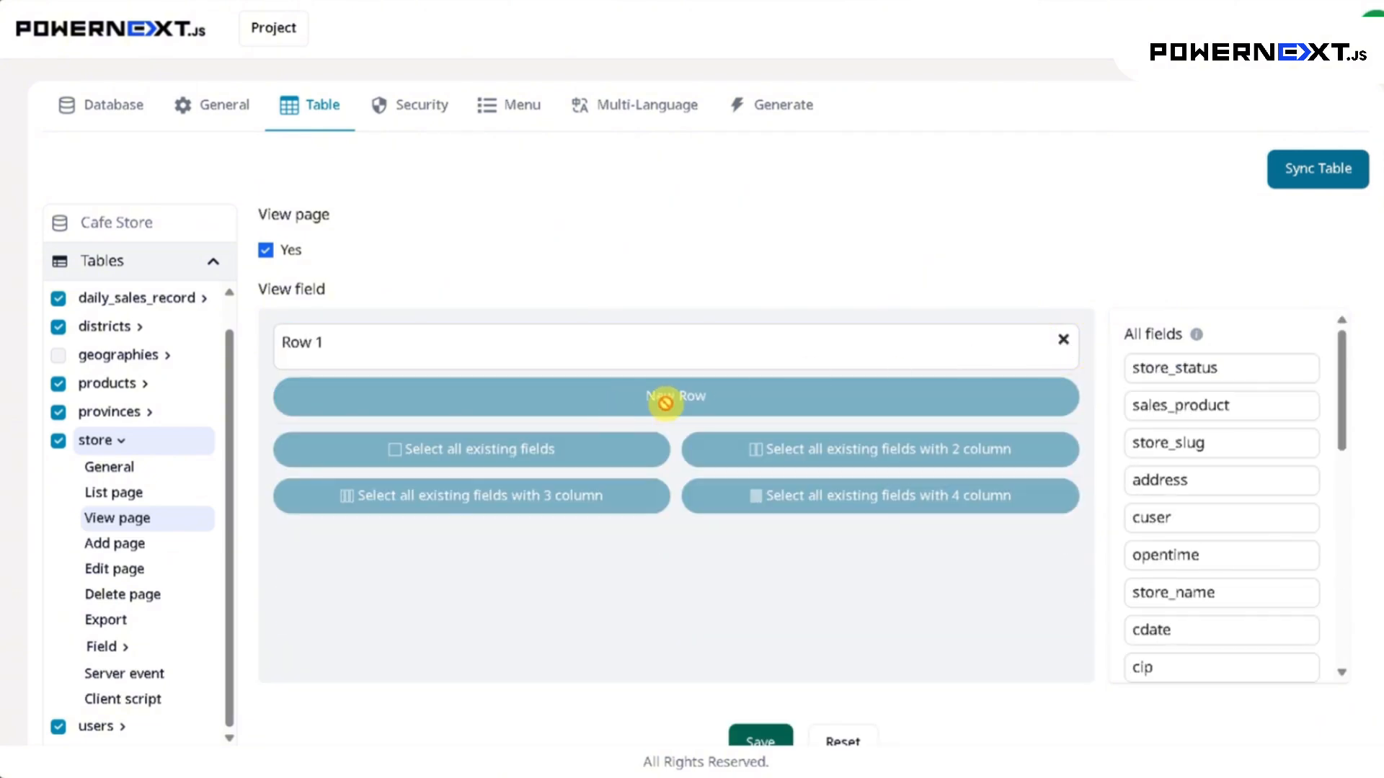
click(1064, 343)
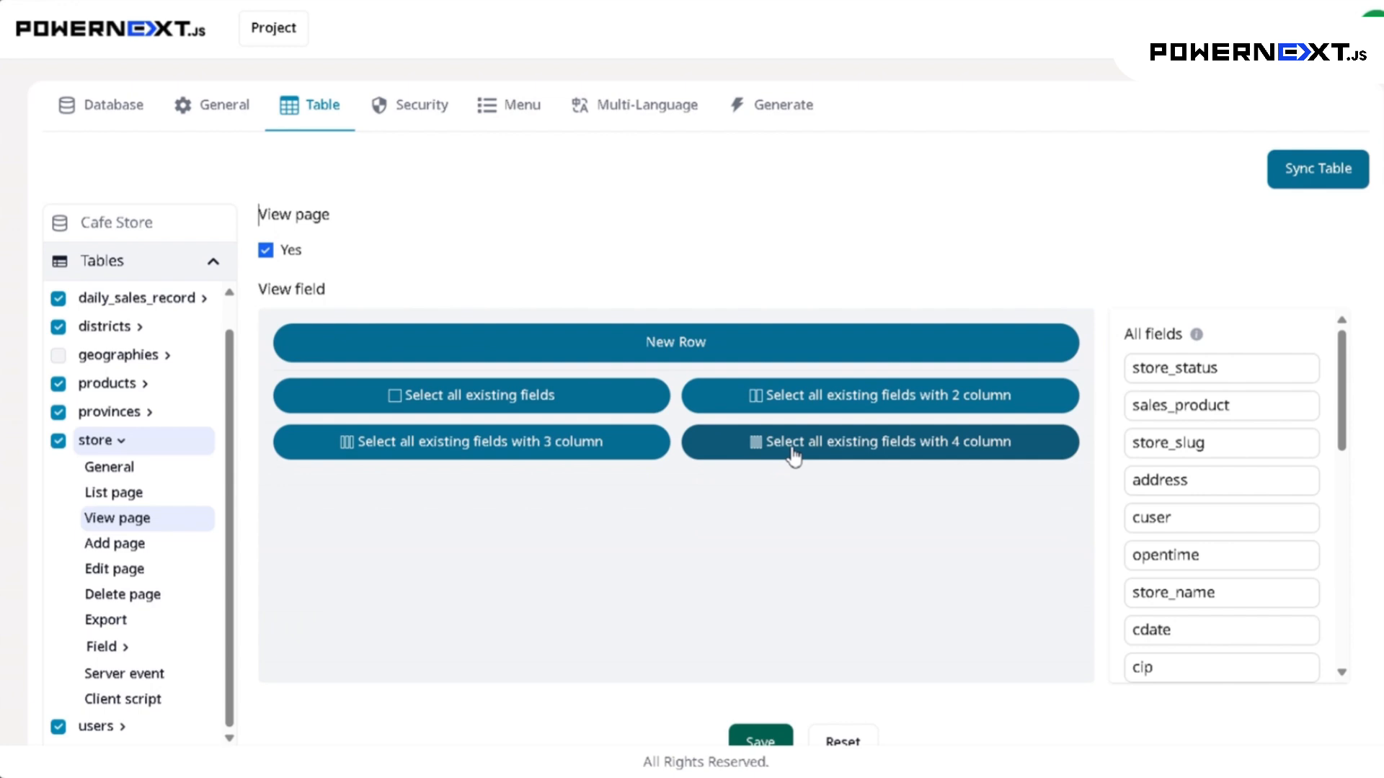
Step: Add all existing fields to the store table's view page in a 2 column layout
click(840, 398)
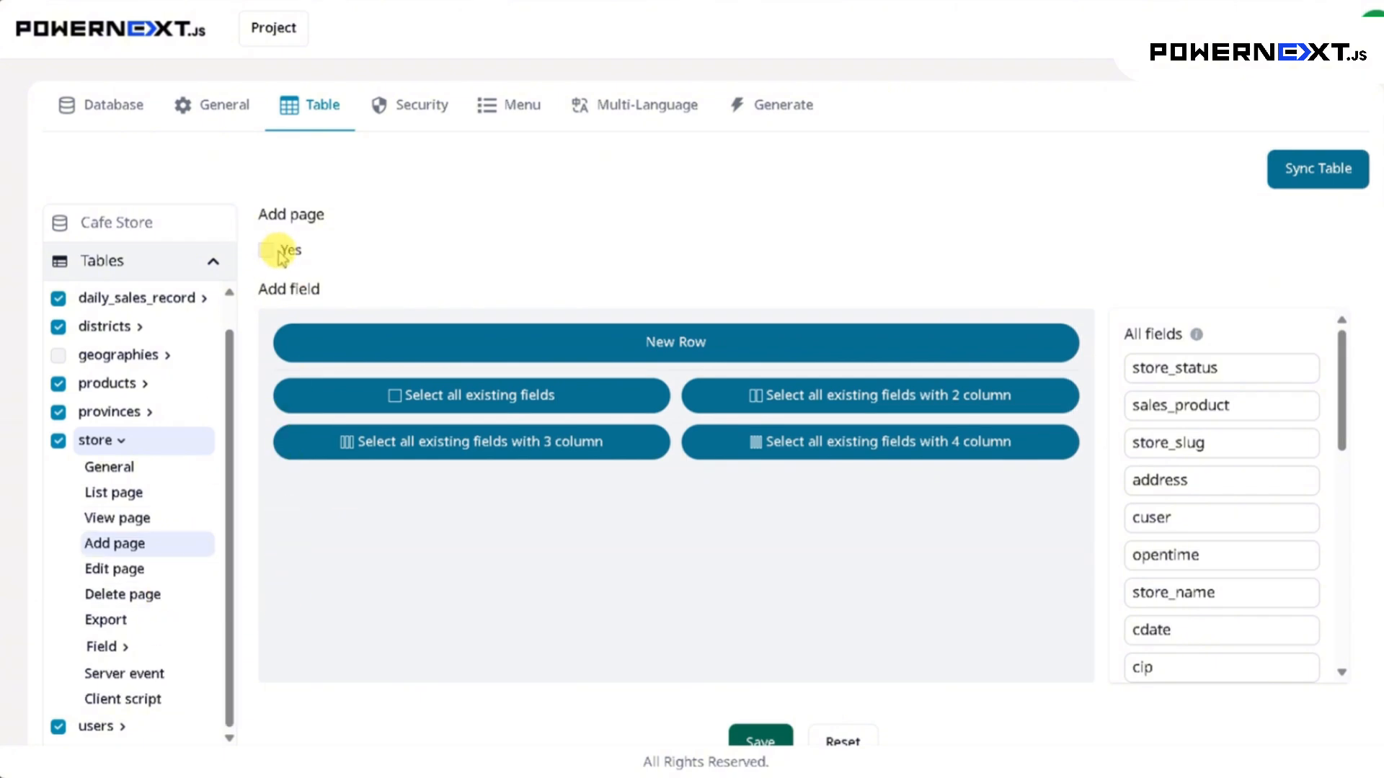
Step: Enable the store table's add page with all existing fields in 2 columns, and save it
click(265, 251)
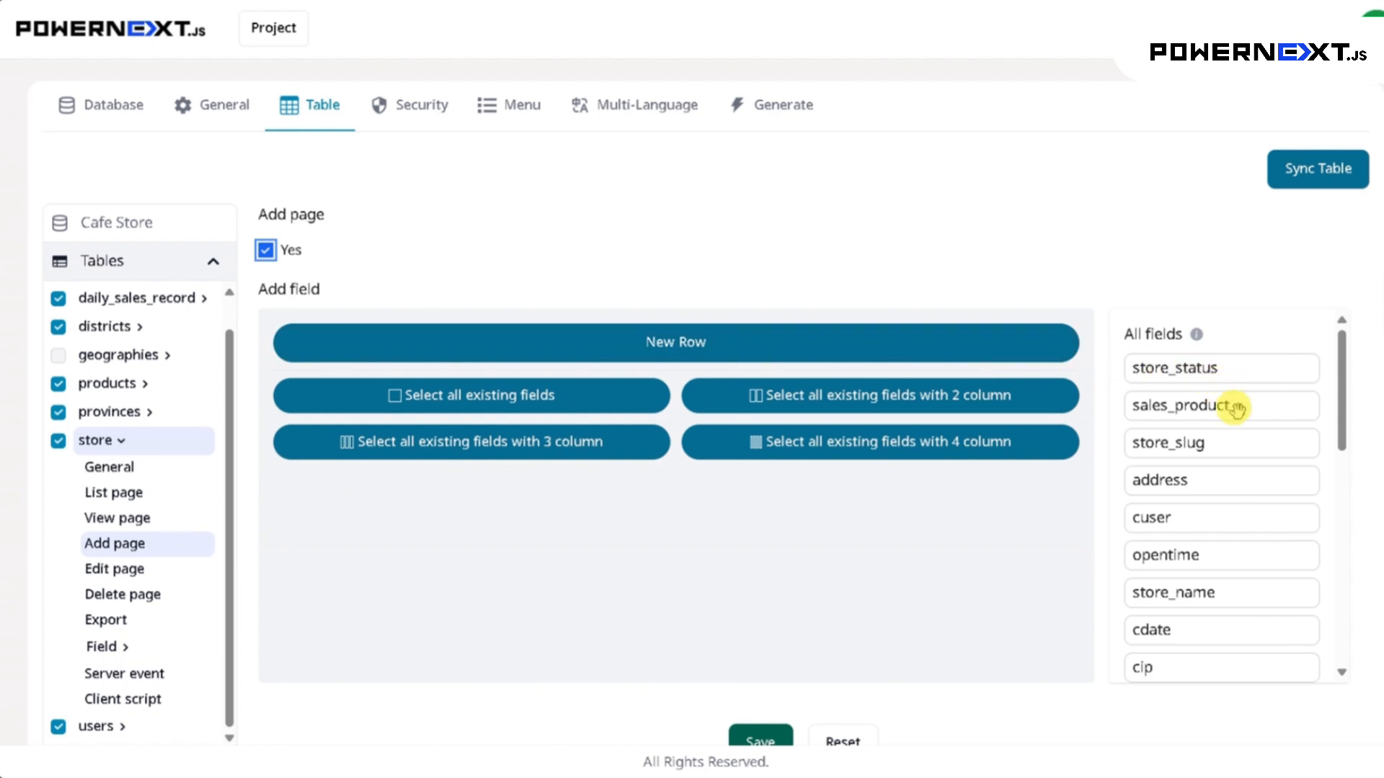
click(822, 407)
scroll(658, 495, down, 10)
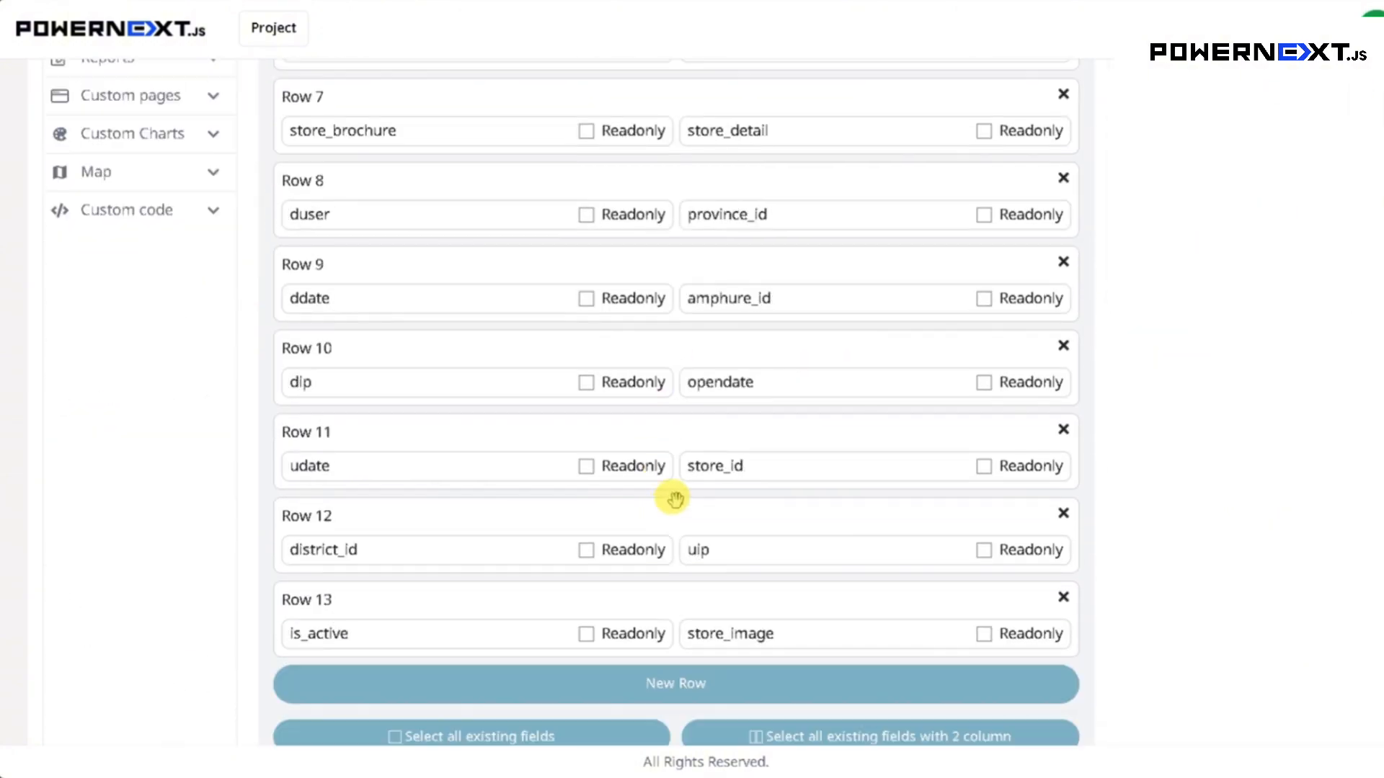
scroll(674, 497, up, 9)
scroll(732, 312, down, 12)
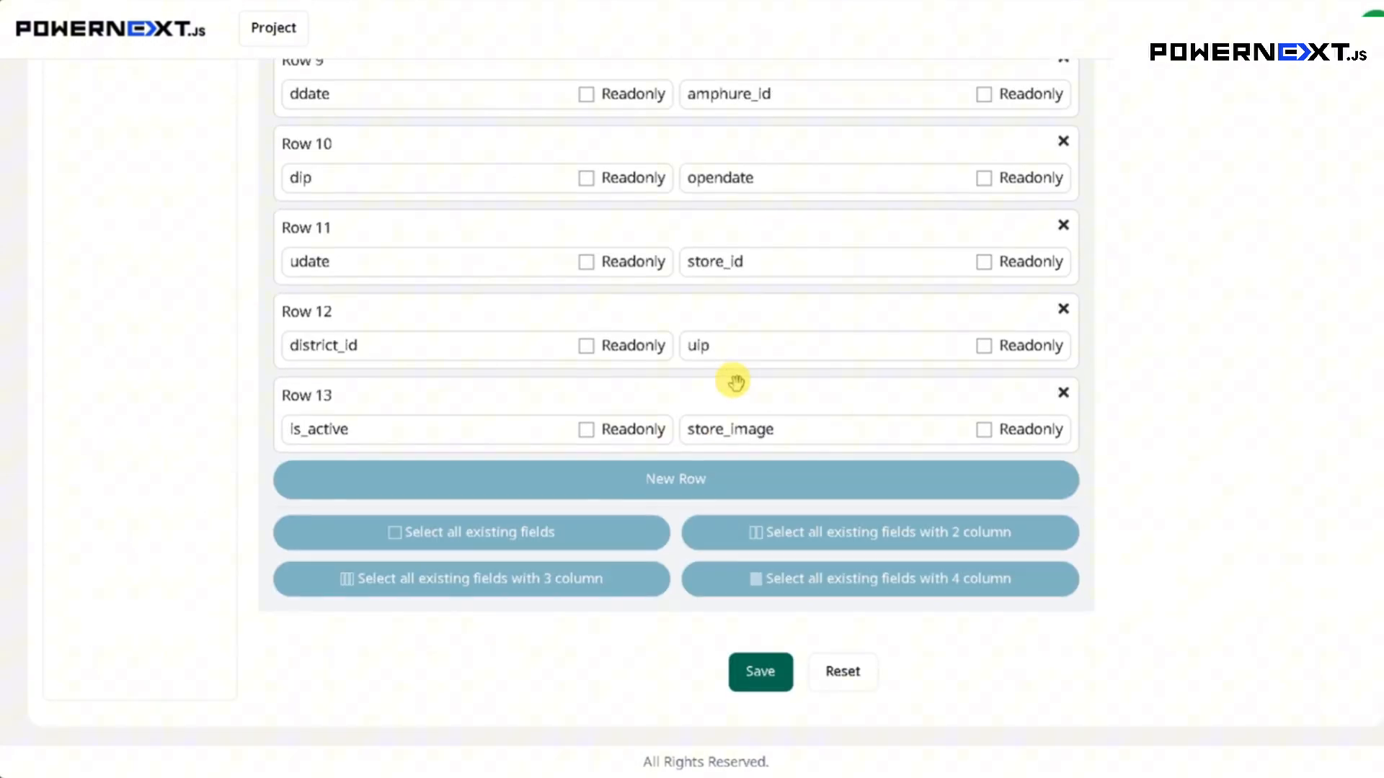
click(765, 672)
click(715, 450)
Step: Enable the store table's edit page and add all existing fields to it in 2 columns
scroll(211, 410, up, 8)
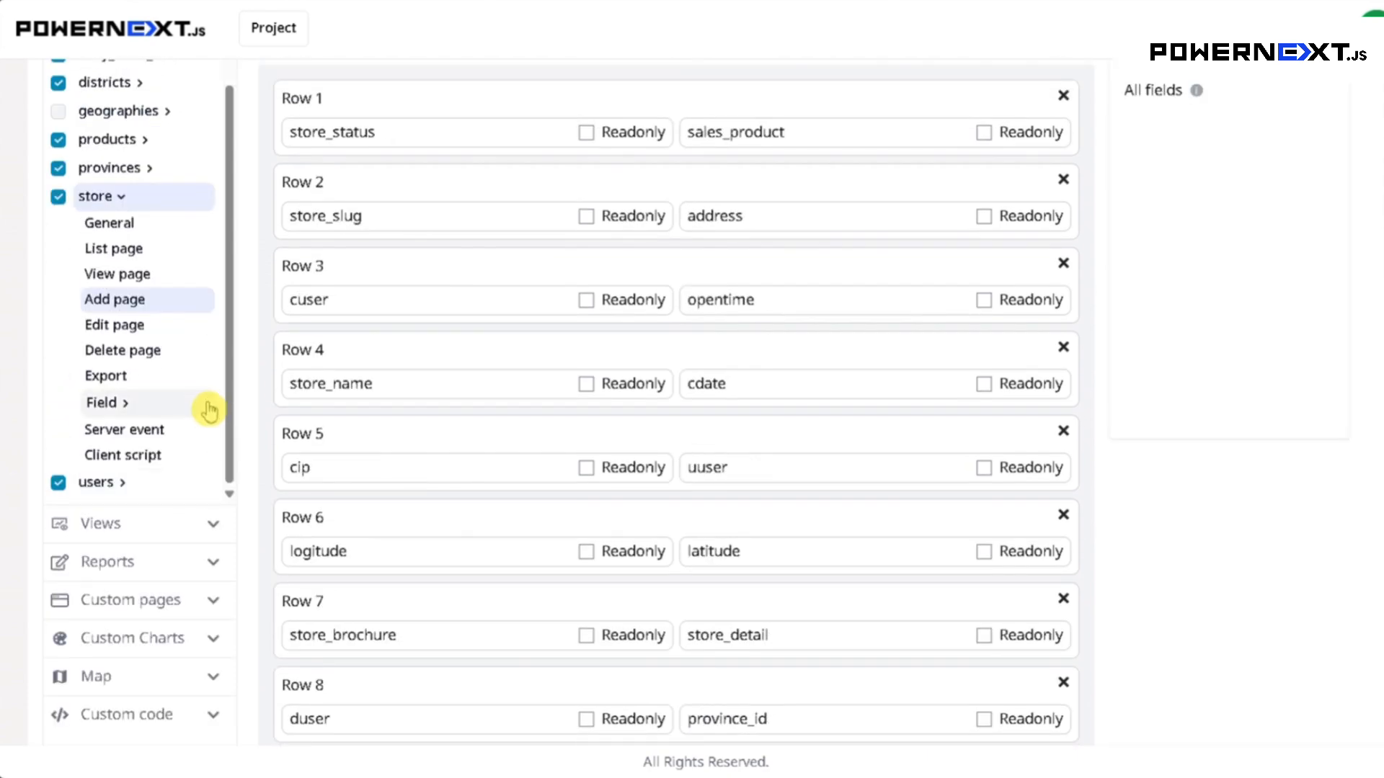
click(128, 332)
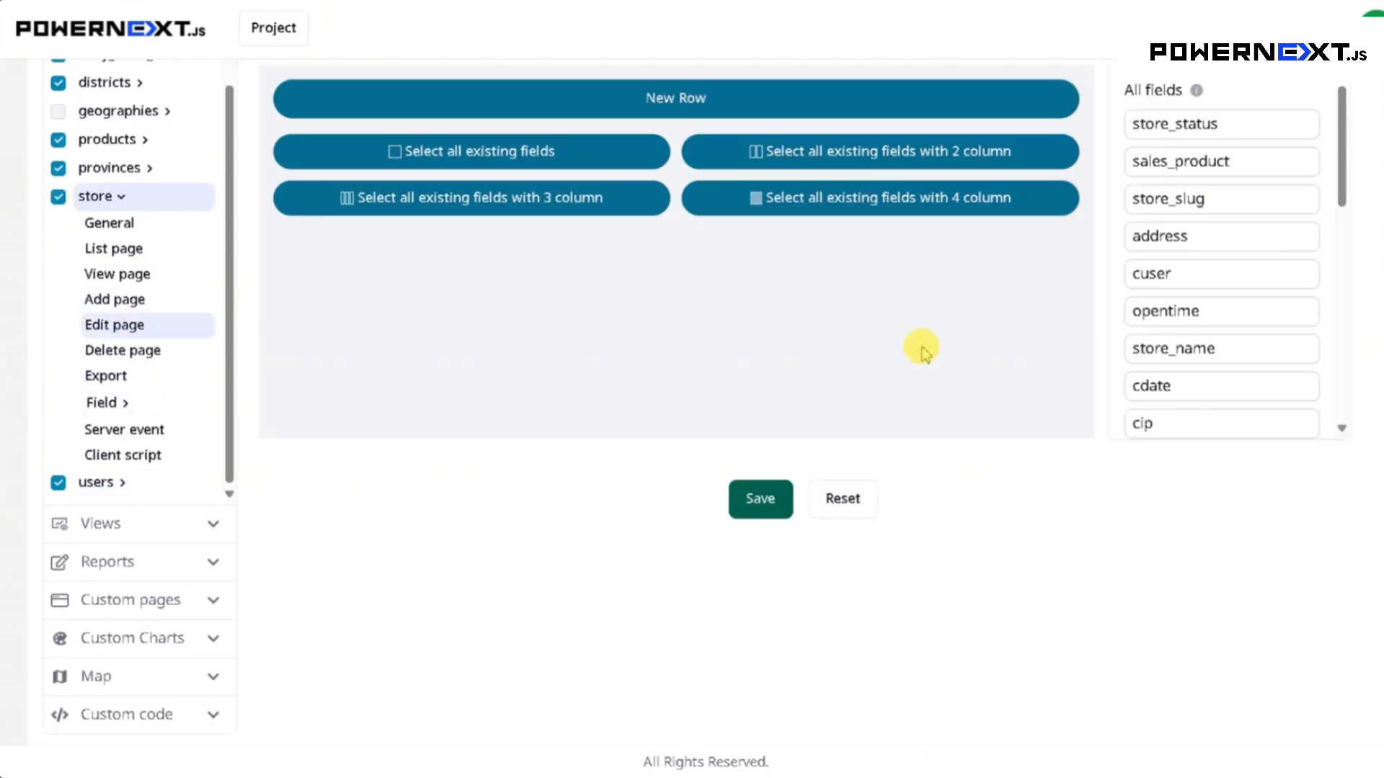
scroll(908, 357, up, 4)
click(267, 252)
click(266, 250)
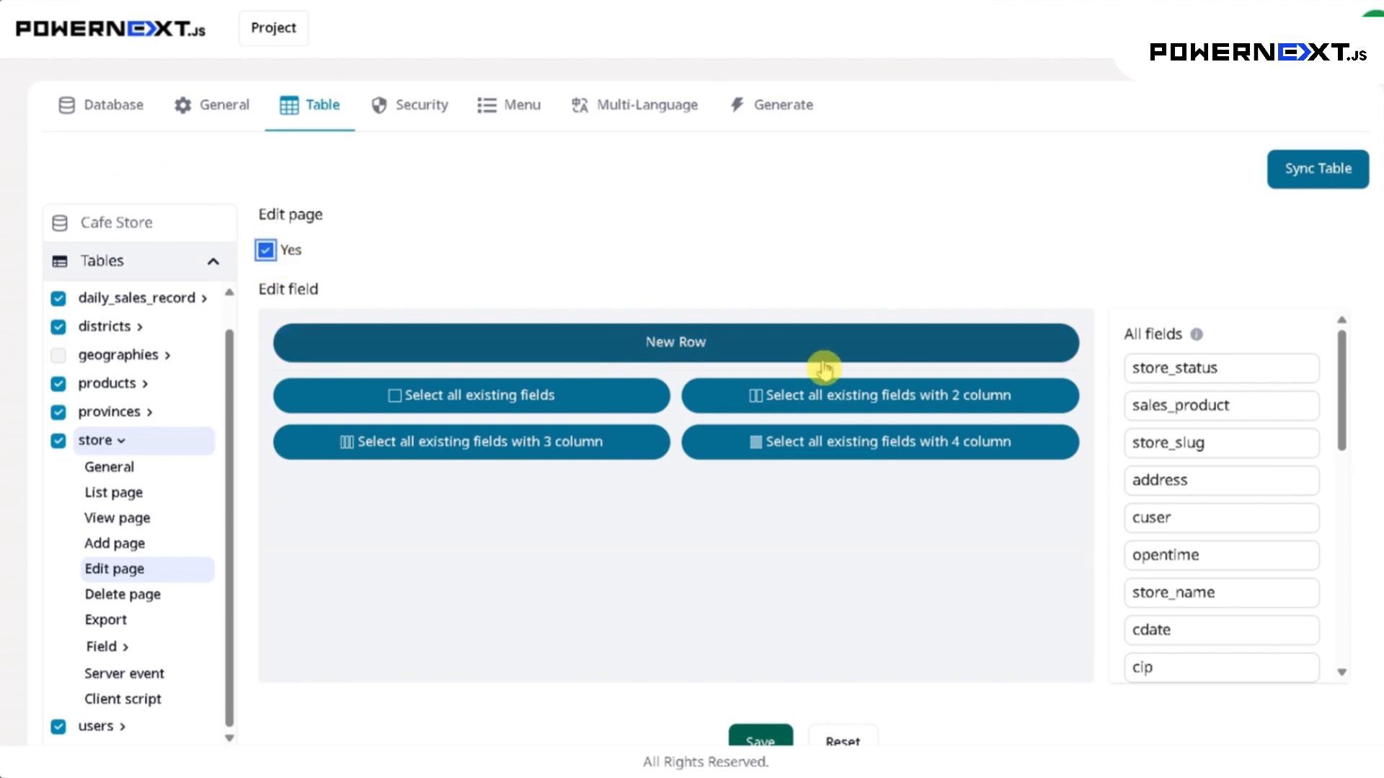
click(777, 410)
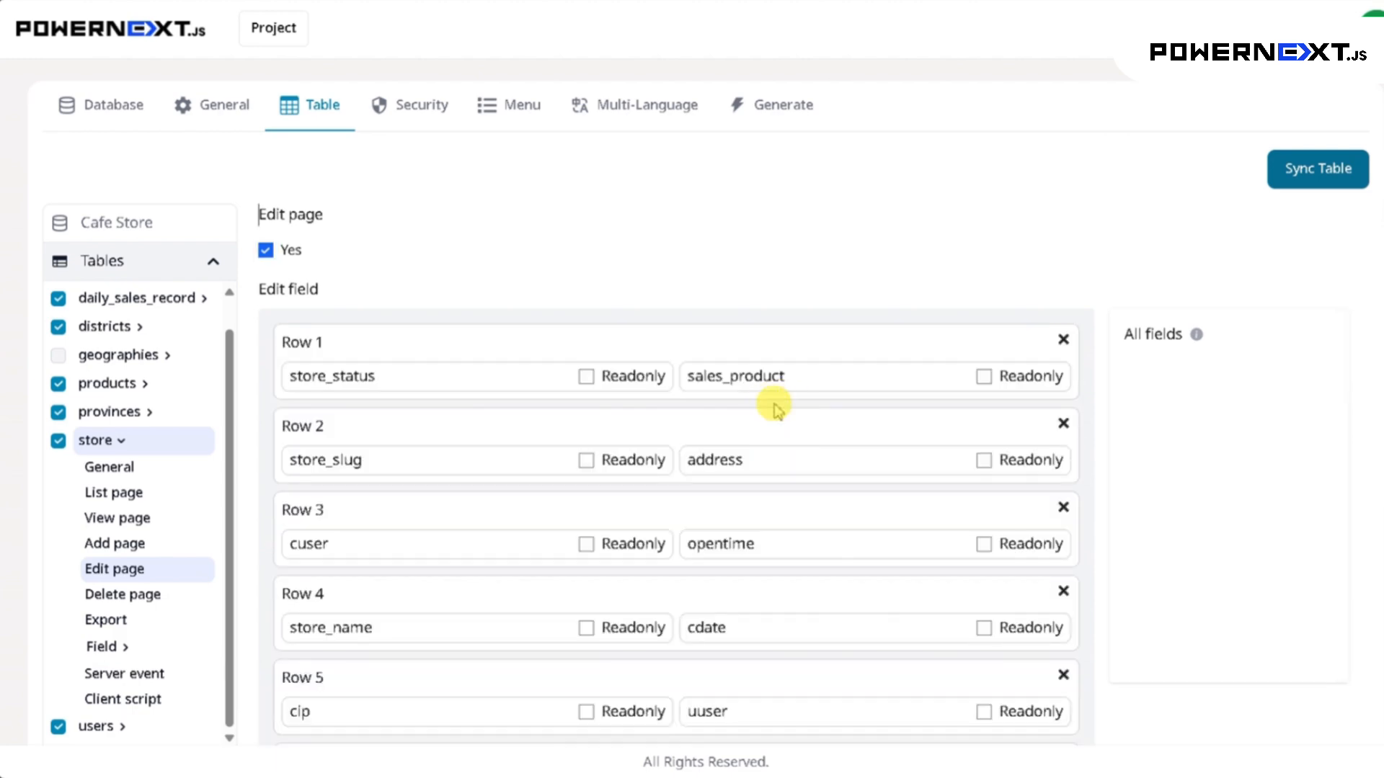
Step: Make store_slug read-only on the store table's edit page, leaving the address field editable
scroll(795, 395, down, 1)
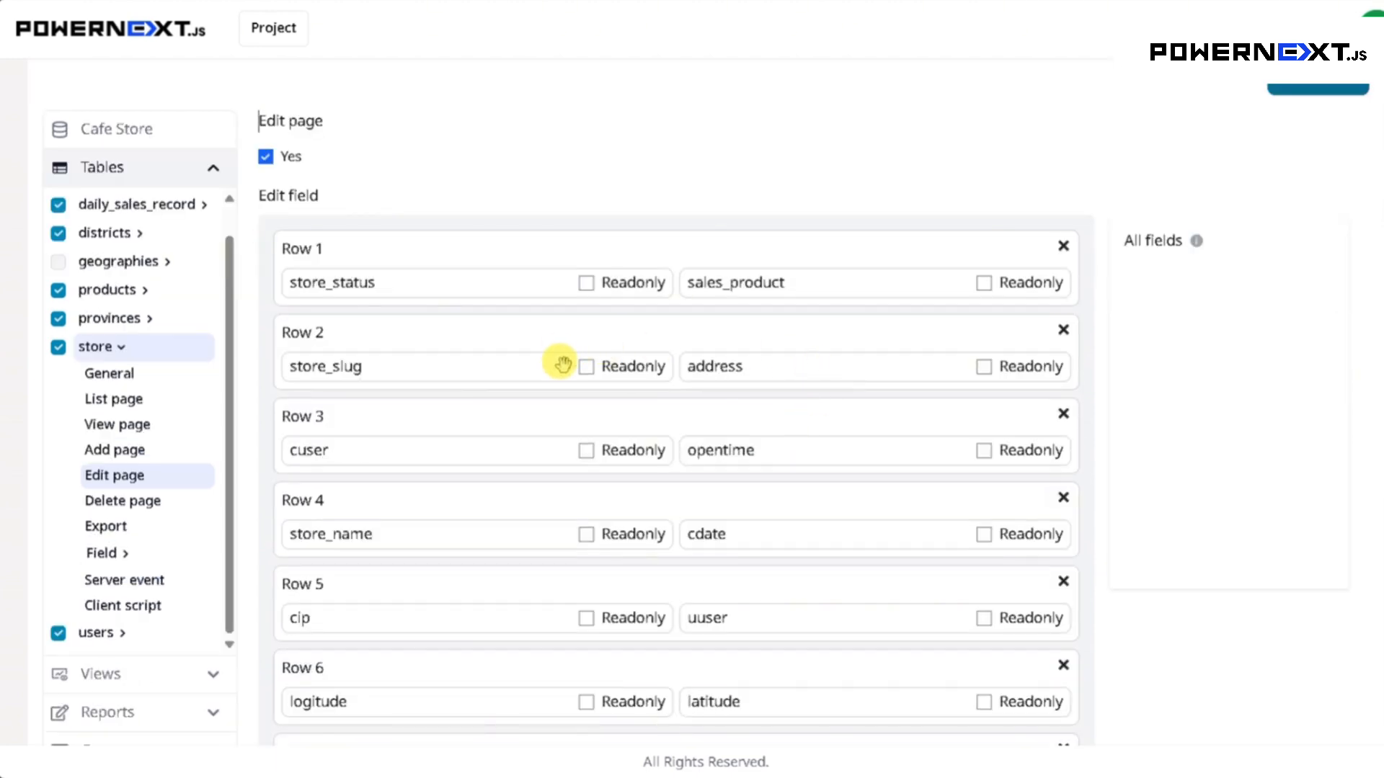
click(984, 368)
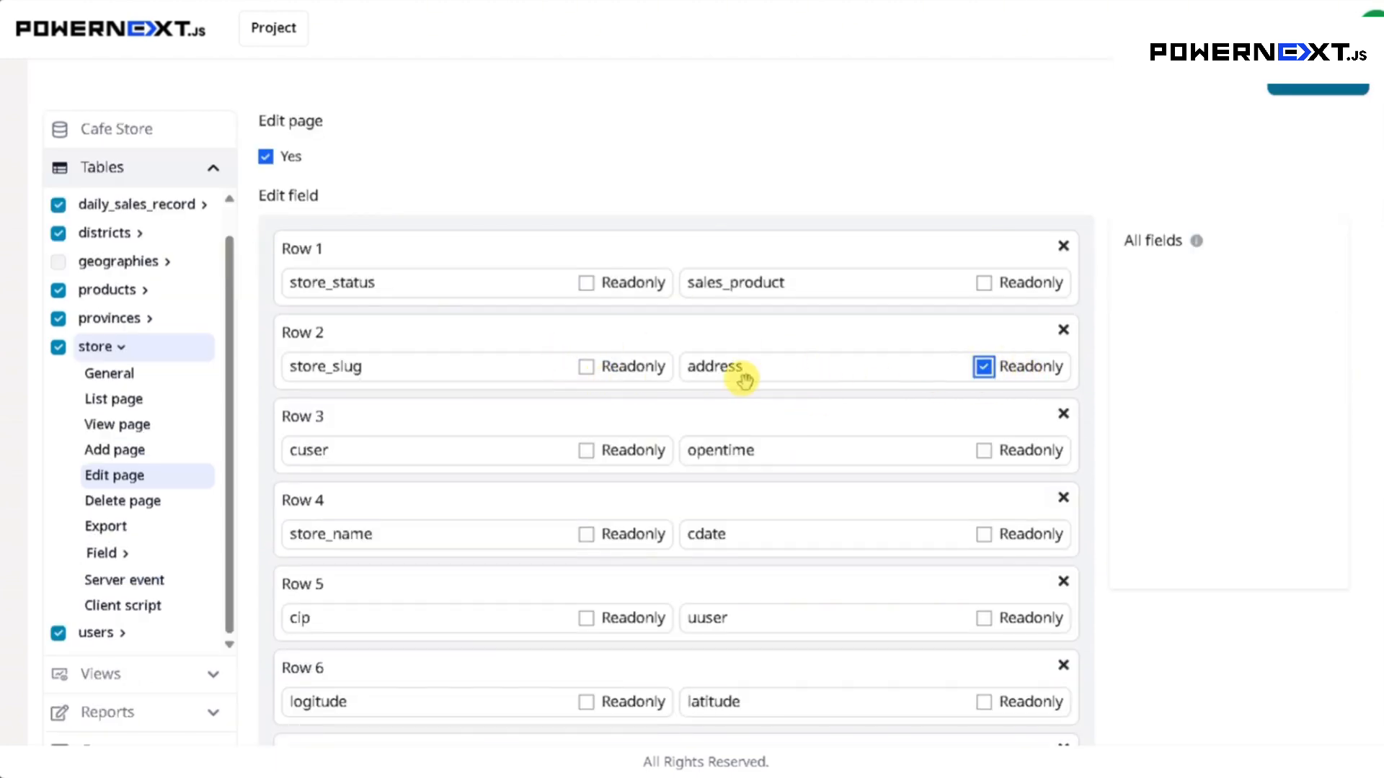
click(586, 369)
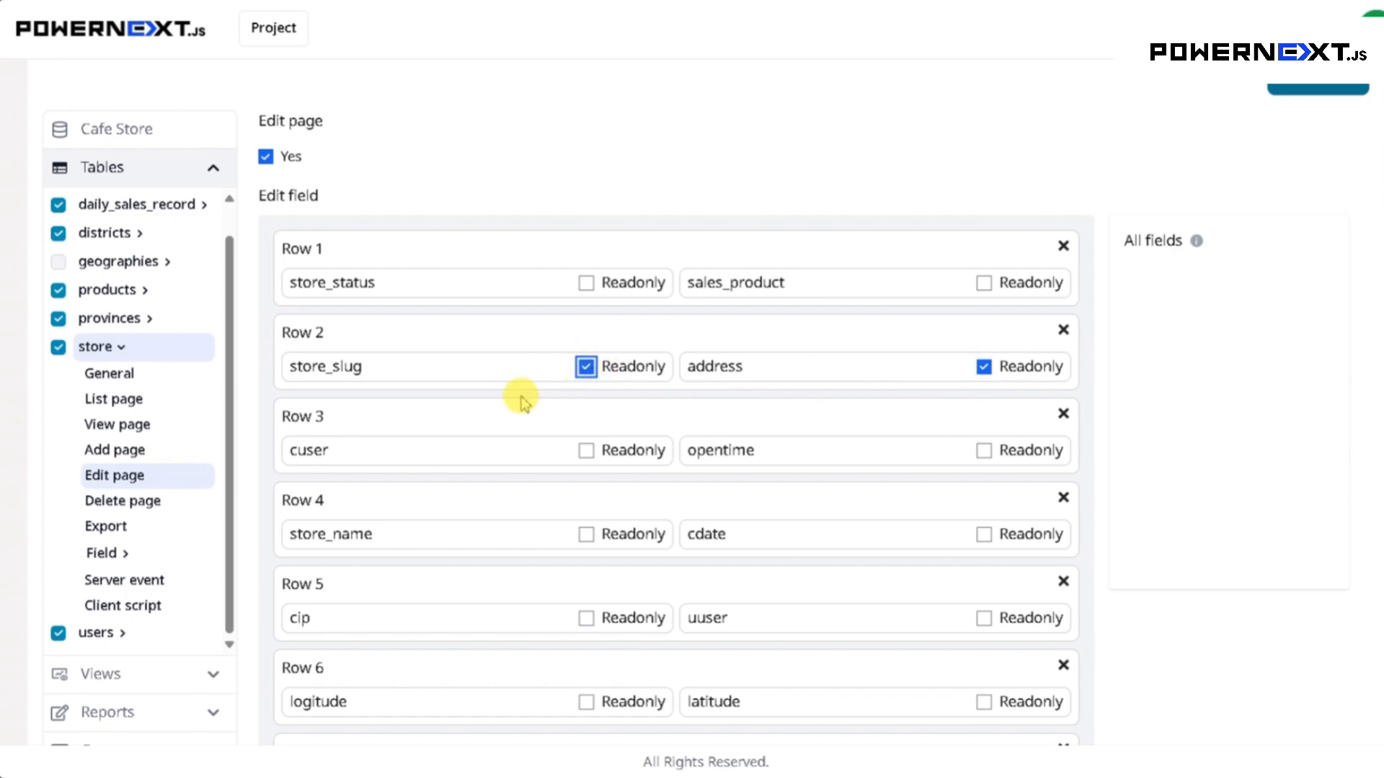
click(984, 367)
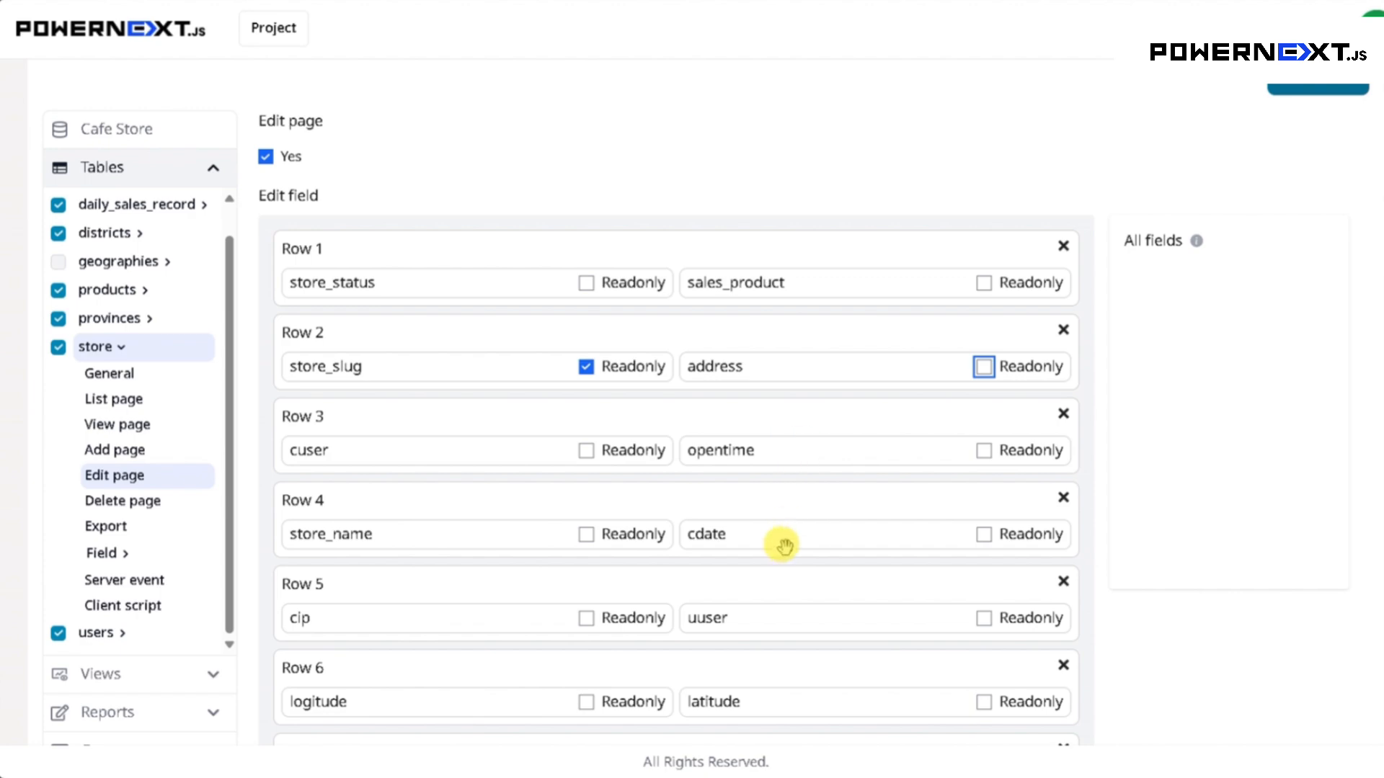
scroll(784, 544, down, 10)
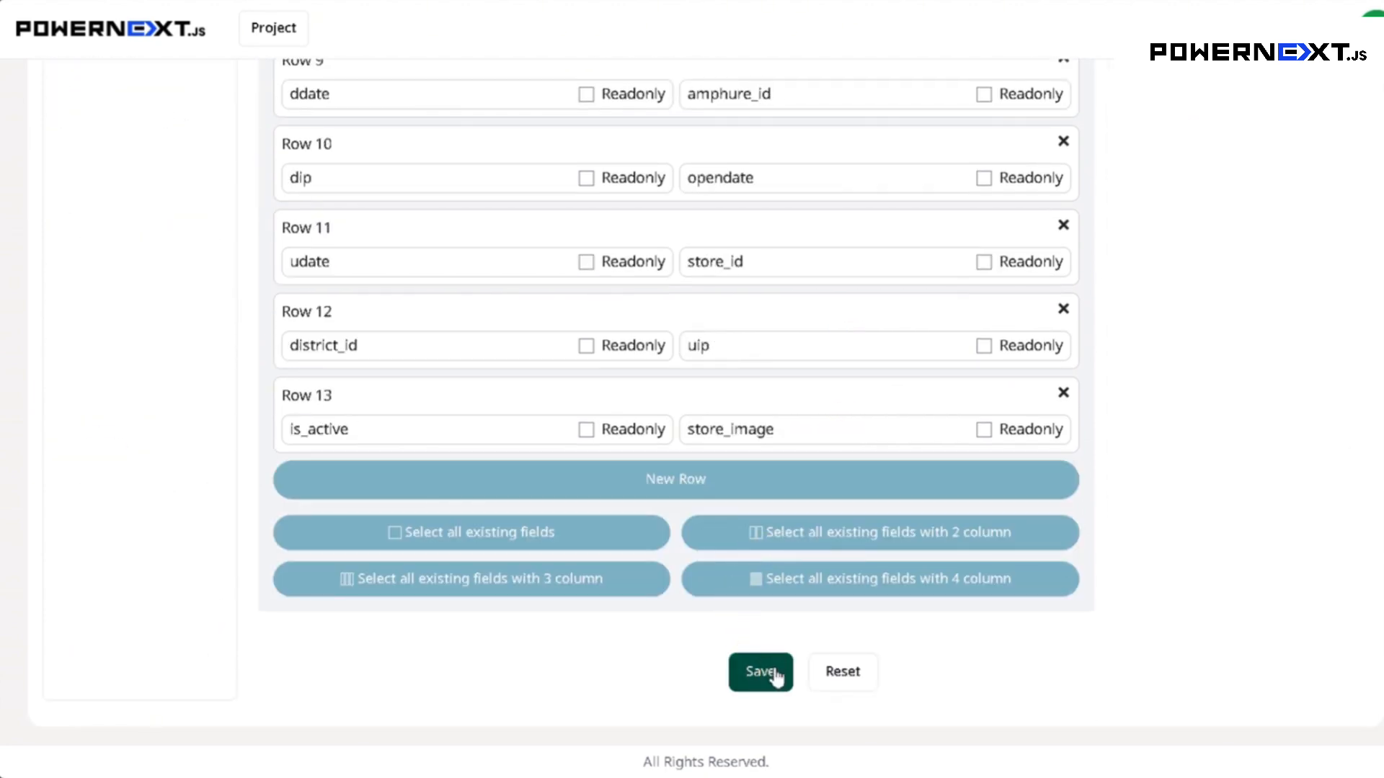
Step: Save the store table's edit page settings
click(762, 672)
click(720, 452)
scroll(488, 494, up, 10)
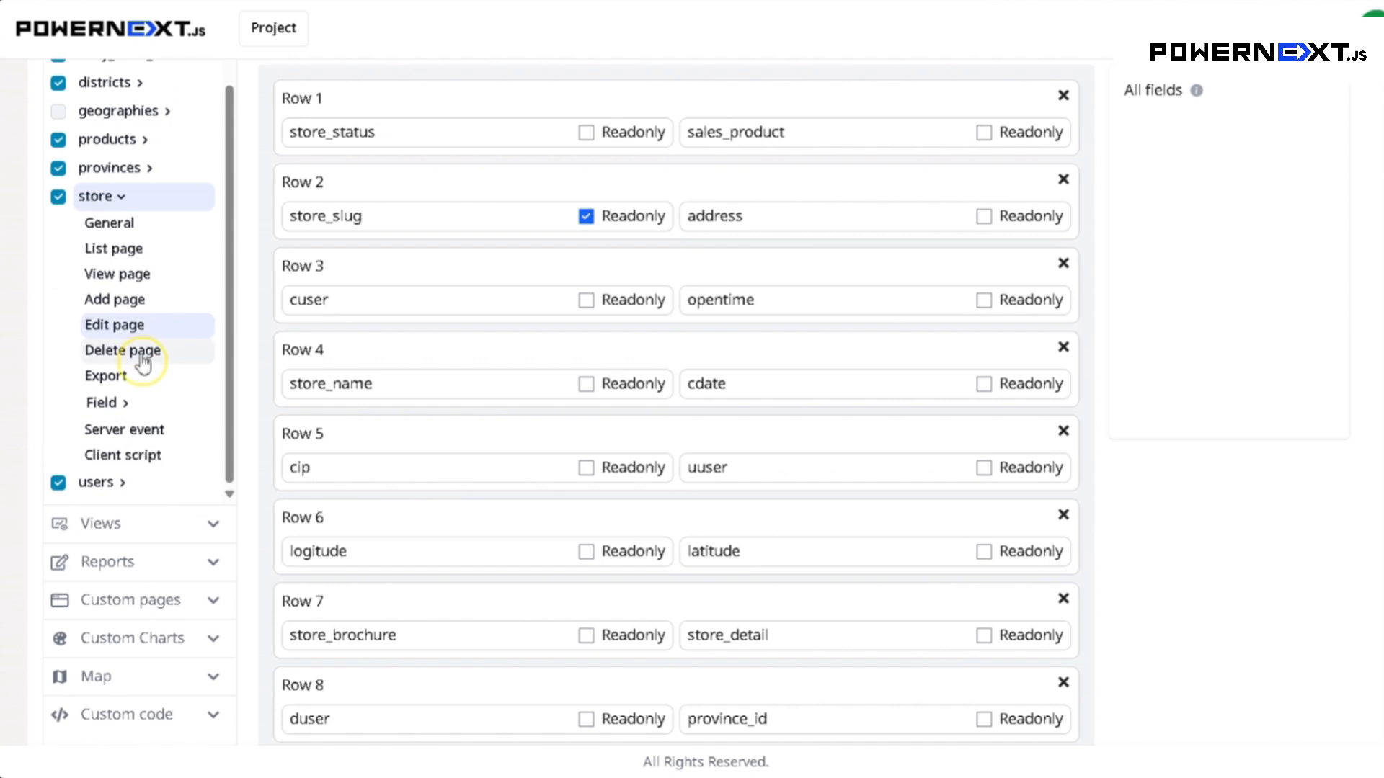
Step: Enable deletion on the store table's delete page and save the setting
click(141, 360)
scroll(313, 374, up, 3)
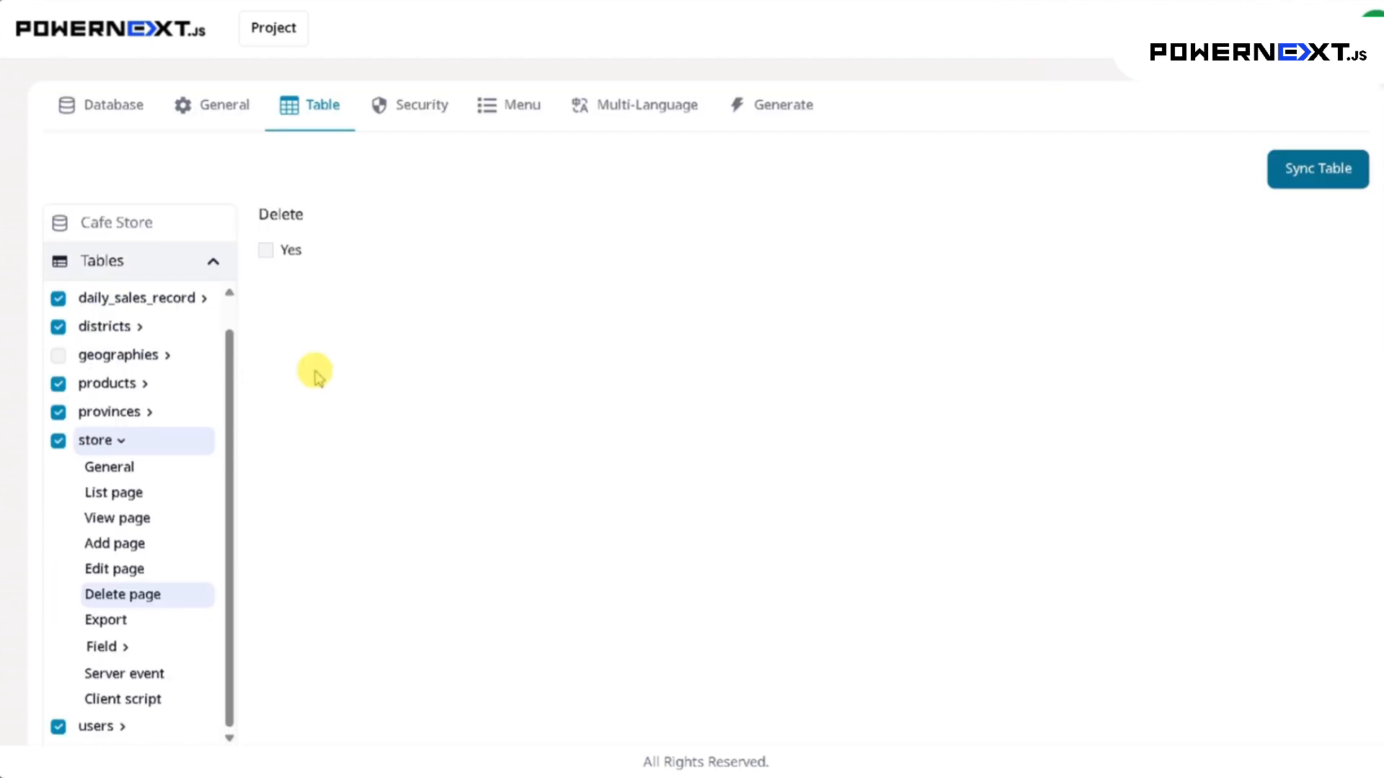
click(266, 252)
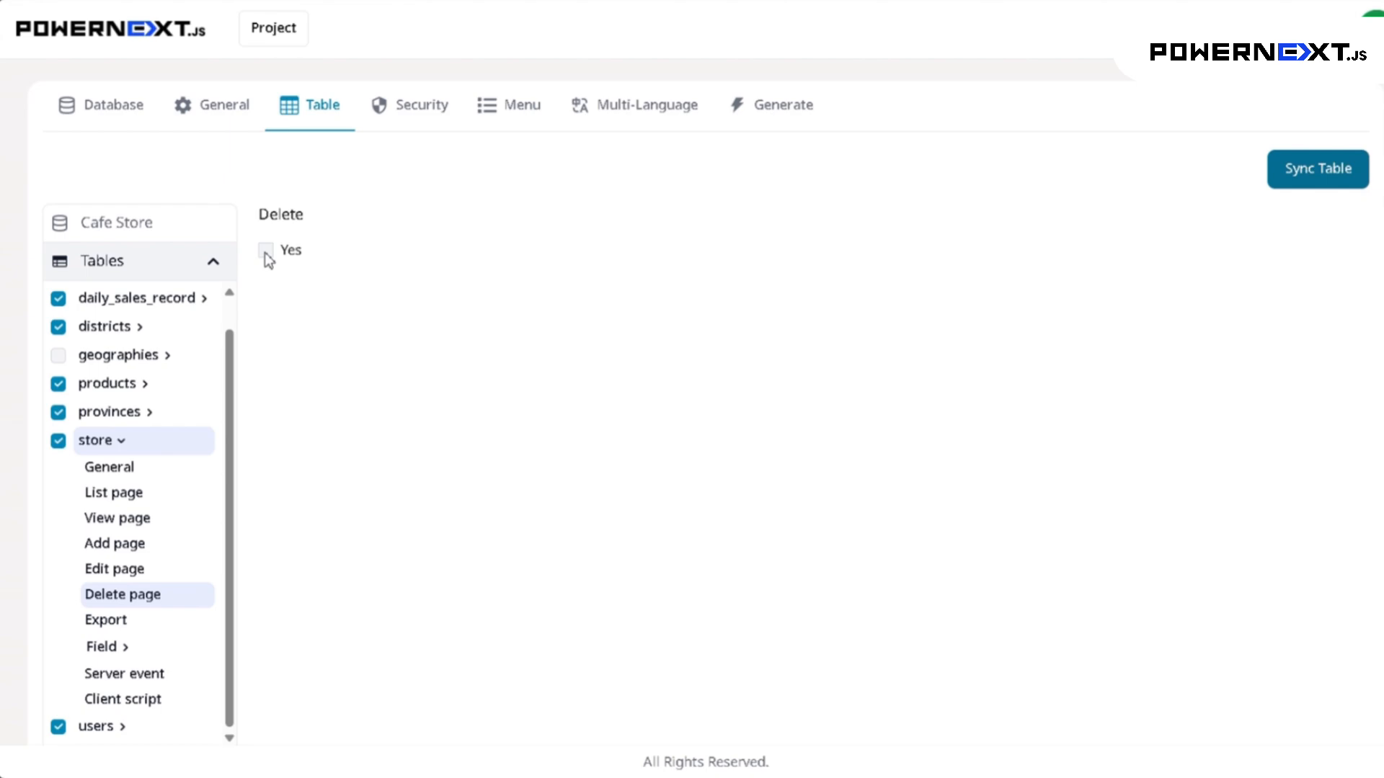
click(265, 252)
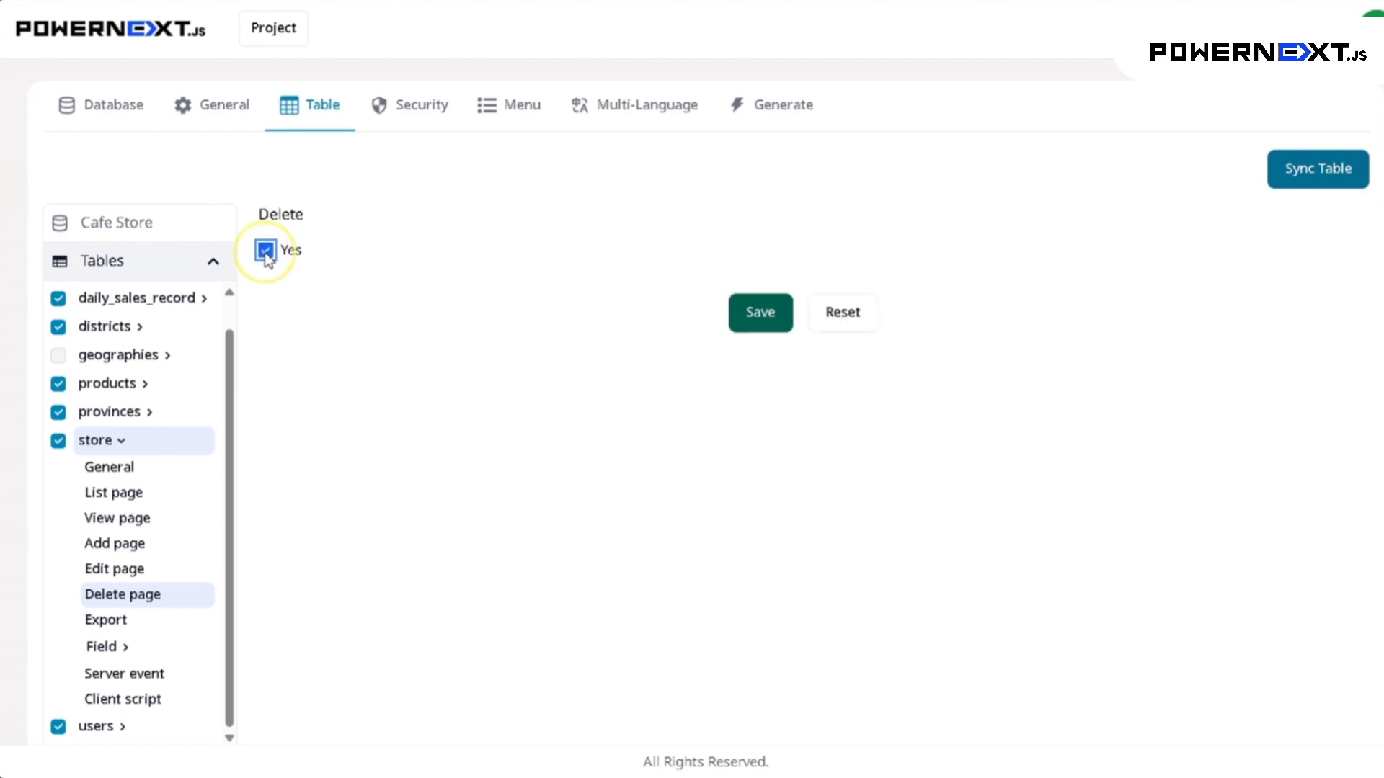
click(765, 319)
click(732, 449)
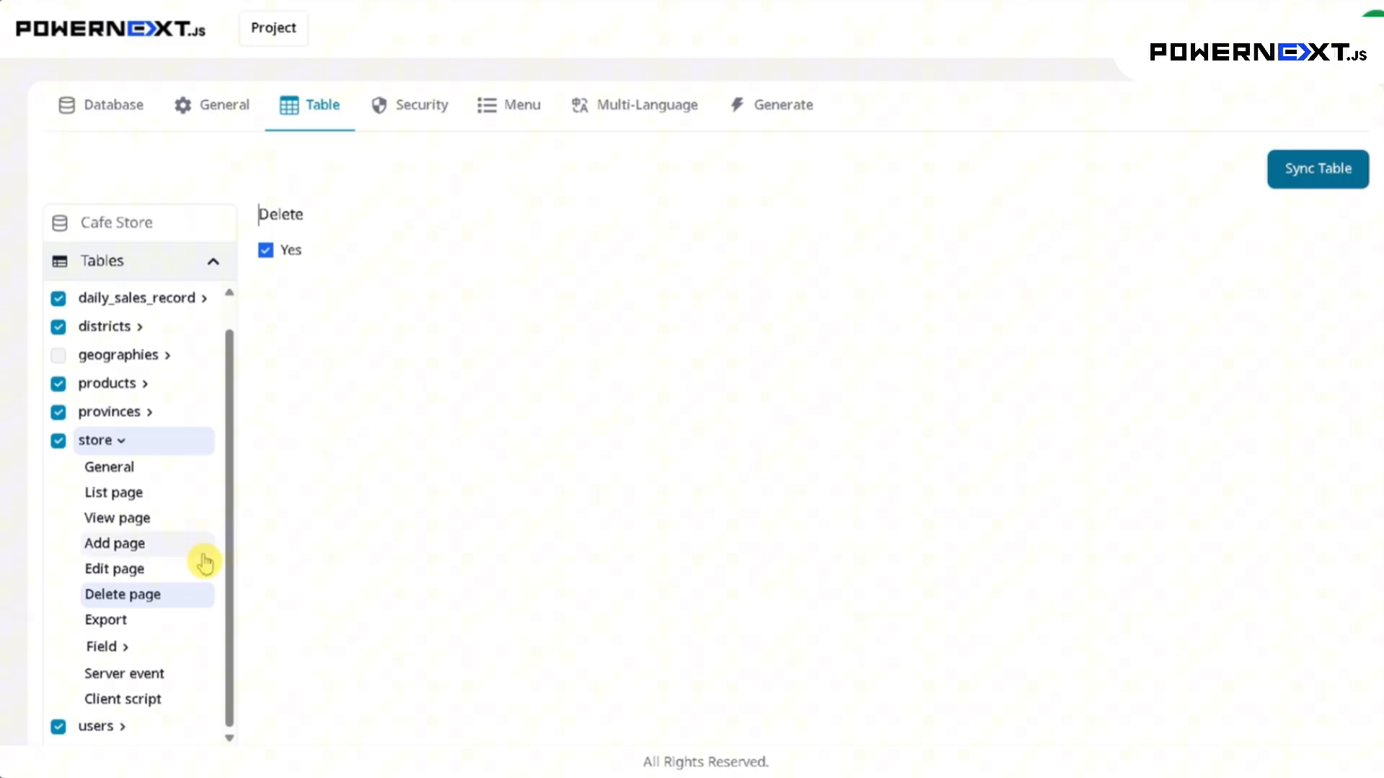
Step: Add all fields of the store table to the display fields of its list export
click(108, 624)
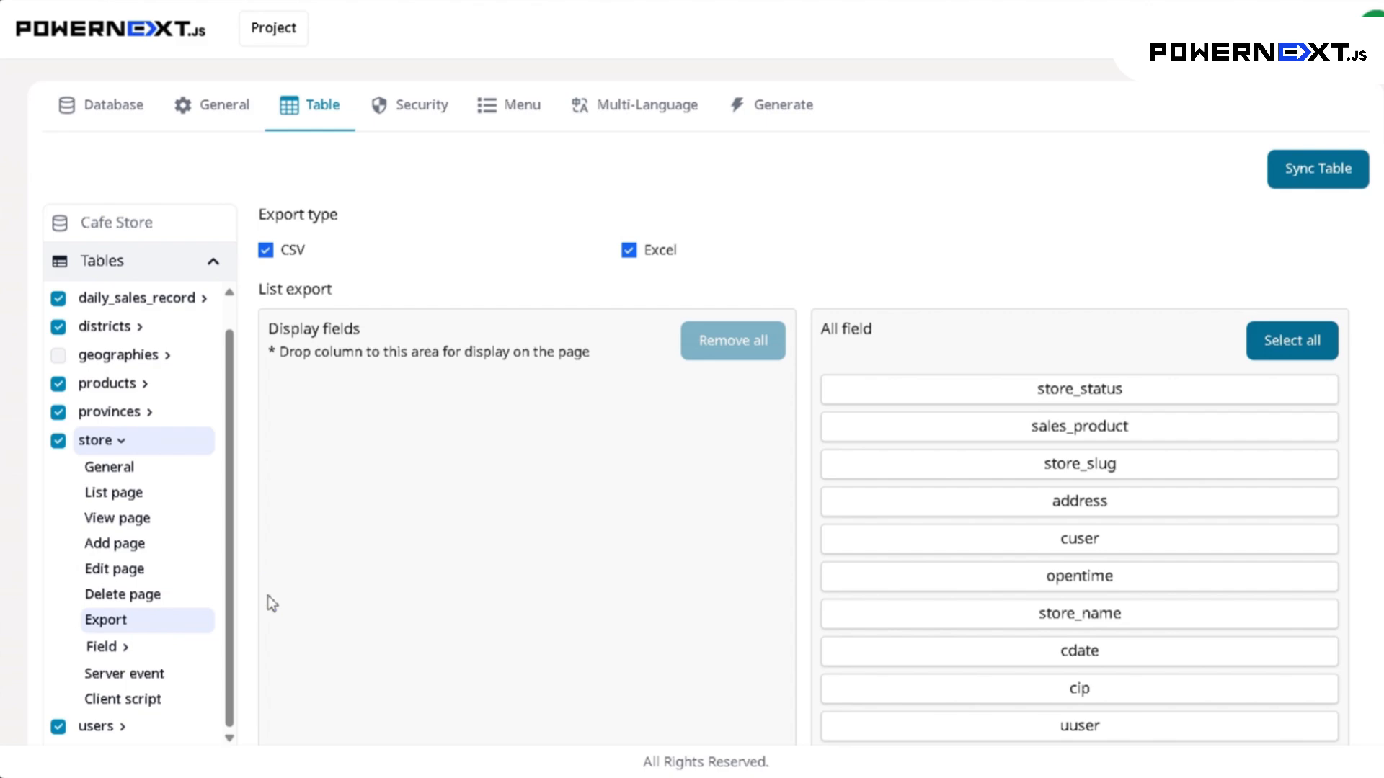
scroll(189, 583, down, 1)
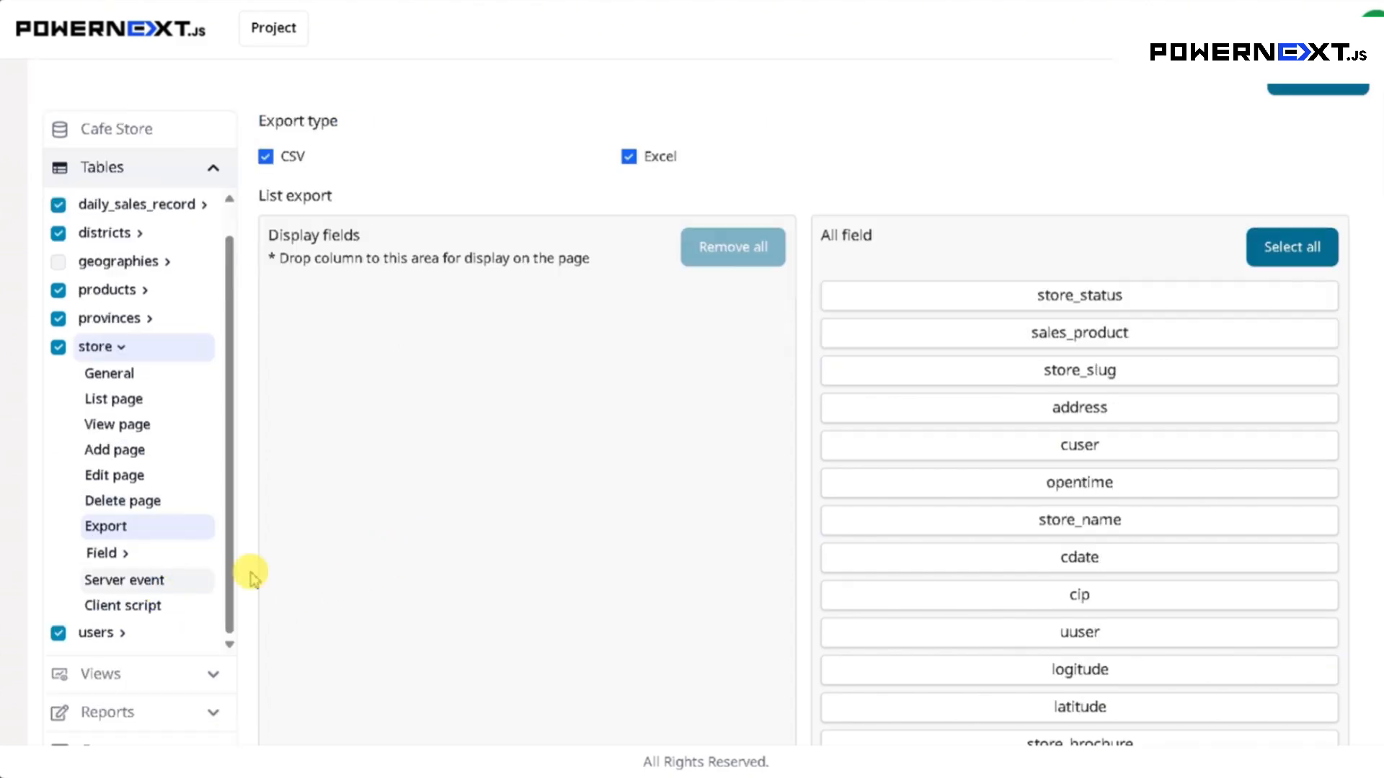
scroll(697, 427, down, 1)
scroll(694, 429, down, 6)
scroll(831, 392, up, 7)
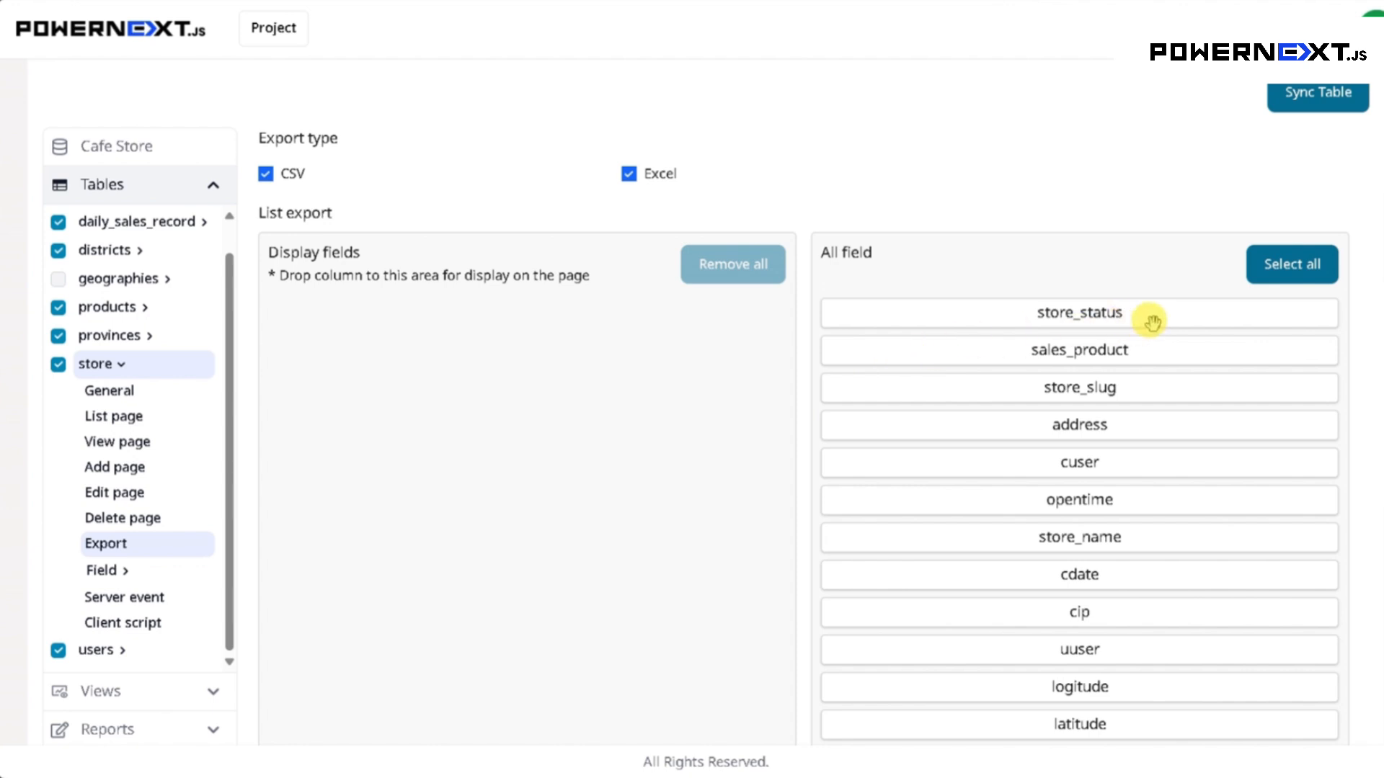
click(1287, 275)
click(1287, 274)
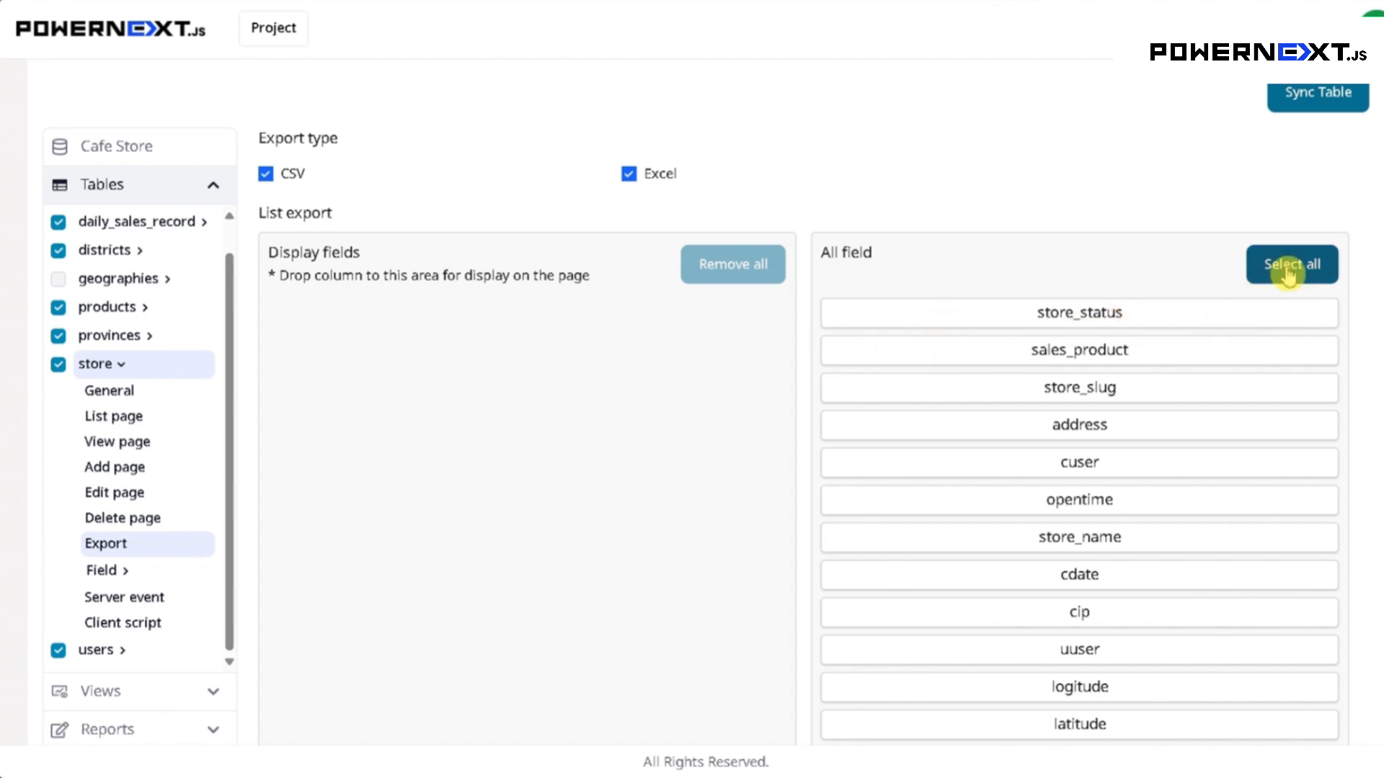
click(1286, 274)
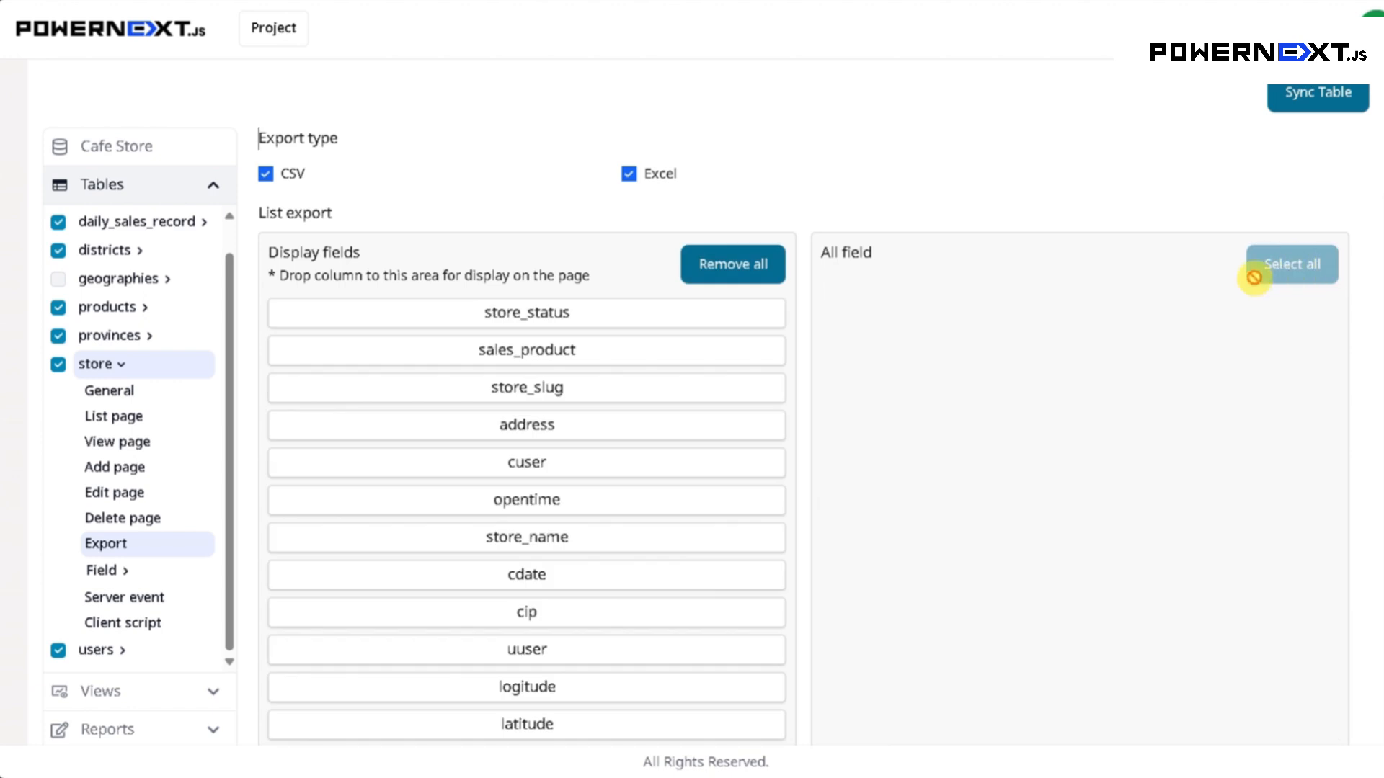
Step: Review the store table's list export fields and save the export settings
scroll(843, 377, down, 9)
scroll(792, 577, up, 8)
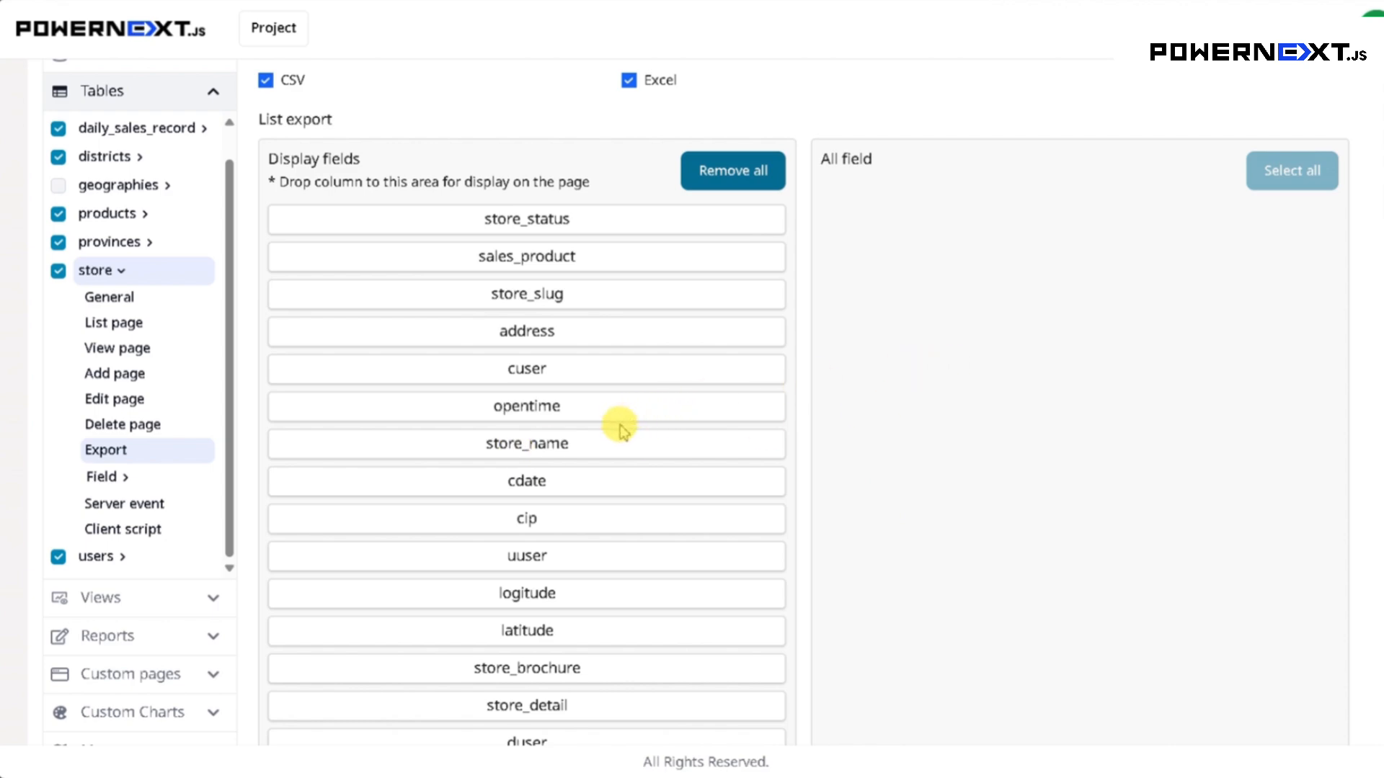
scroll(617, 425, down, 8)
scroll(620, 430, up, 10)
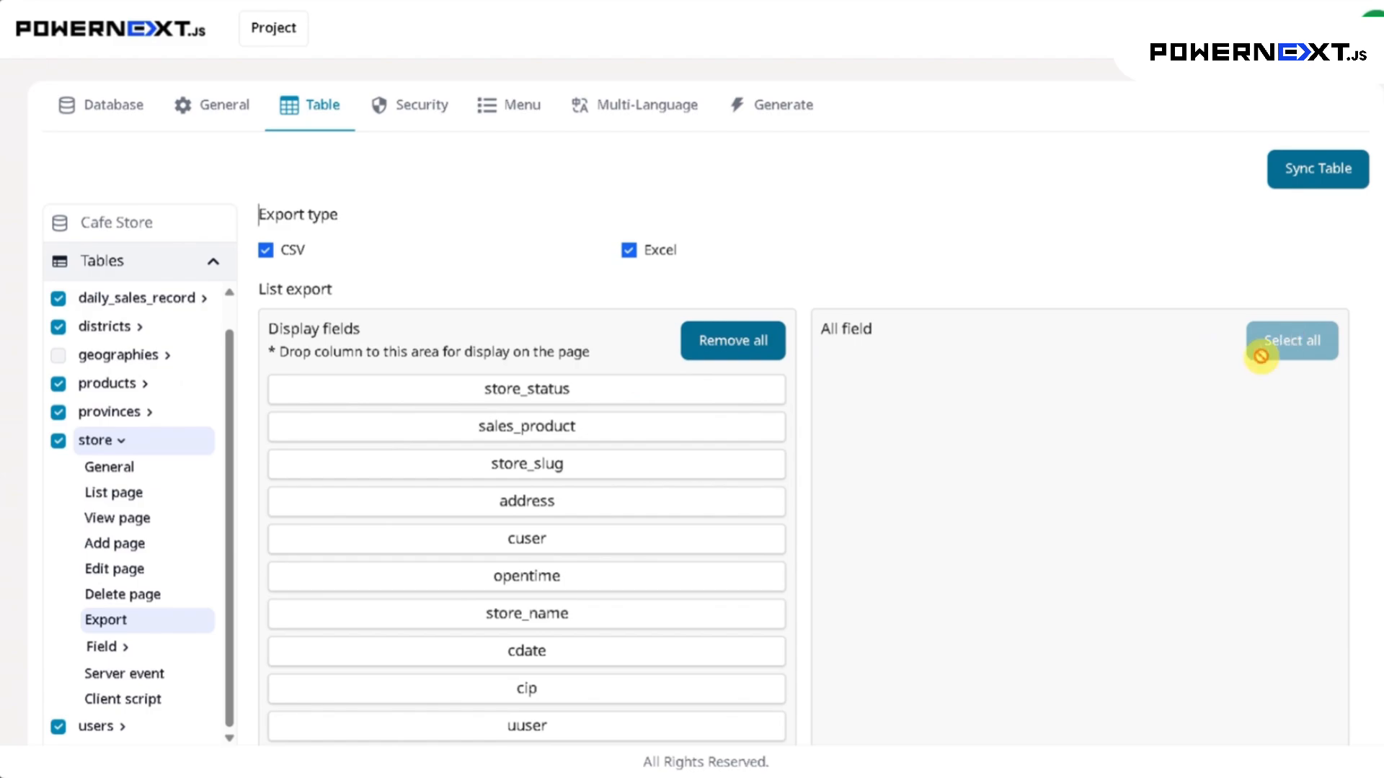
scroll(1016, 436, down, 10)
click(761, 673)
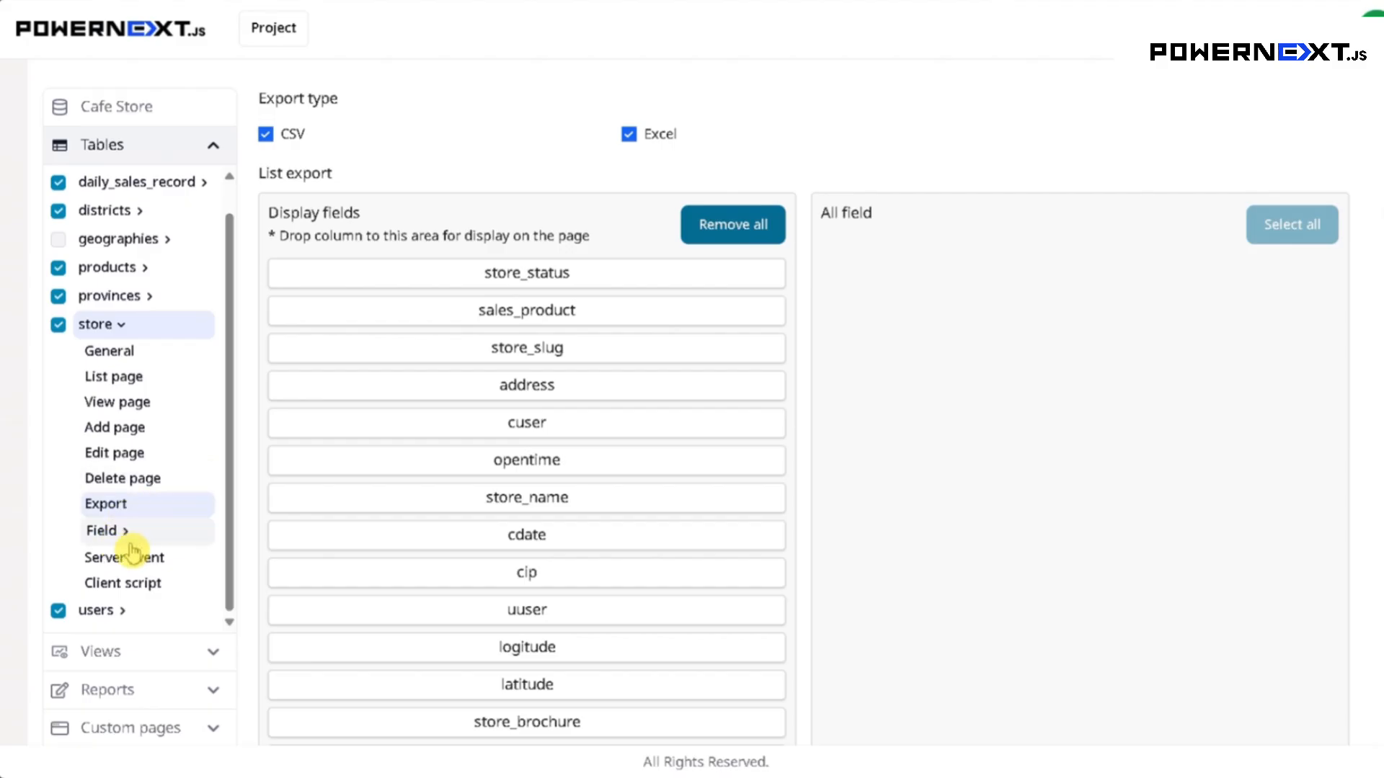
Step: Open the store table's store_id field settings and set its caption to ID
click(110, 529)
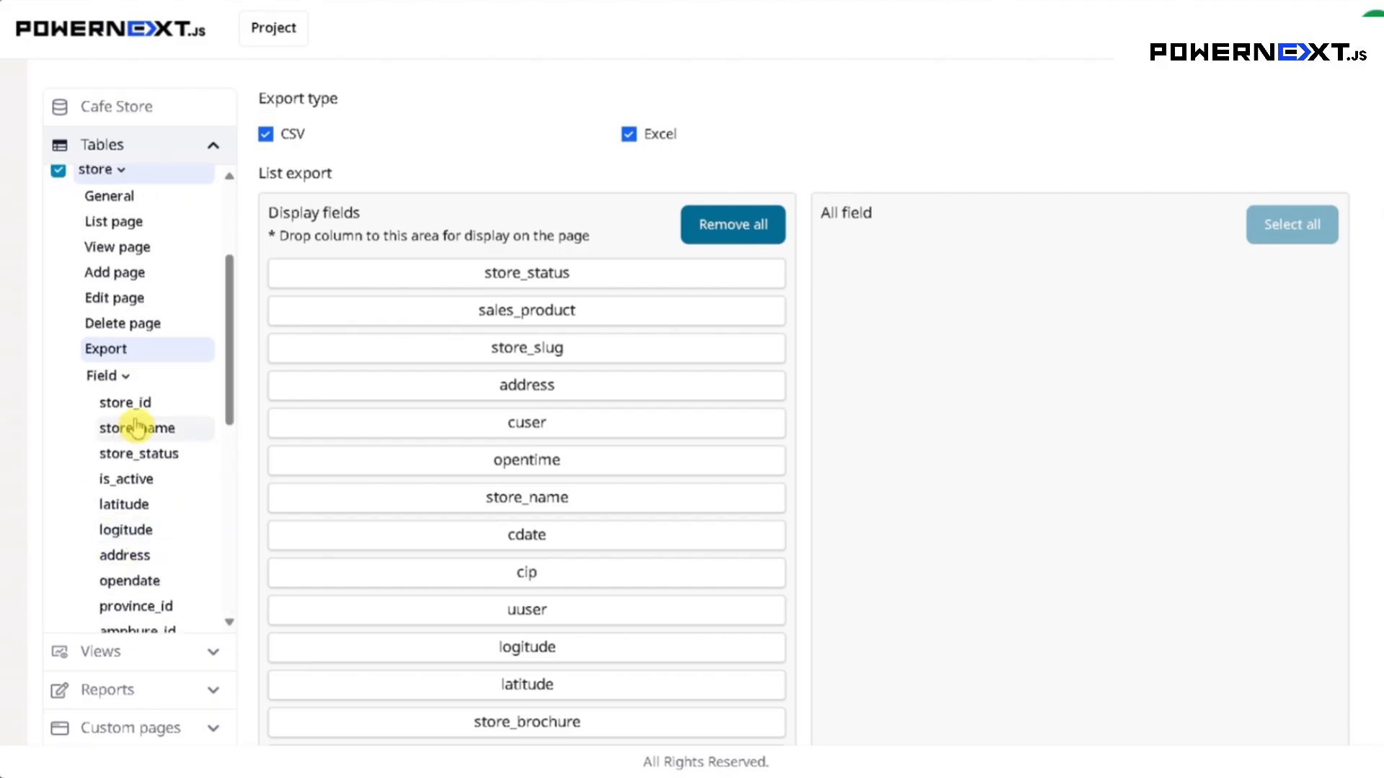
click(159, 405)
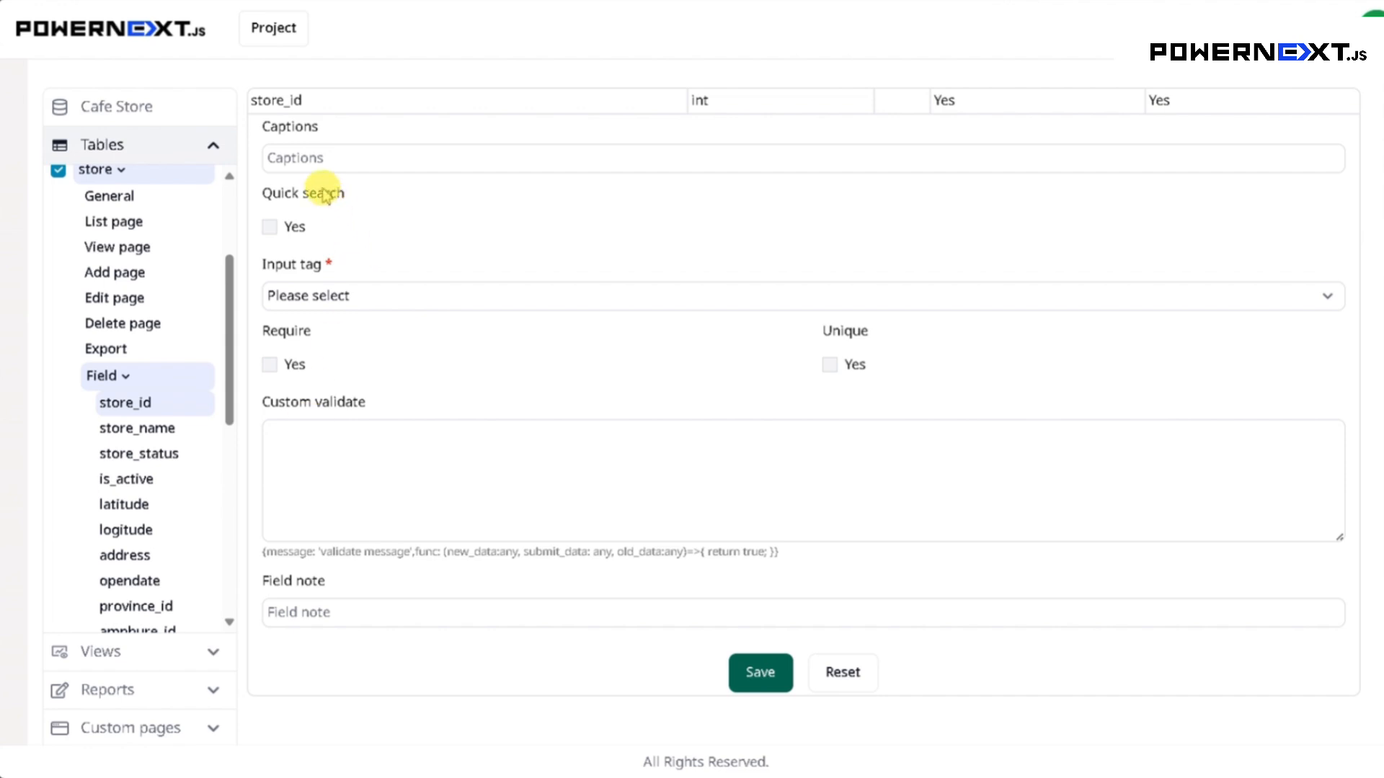
click(318, 164)
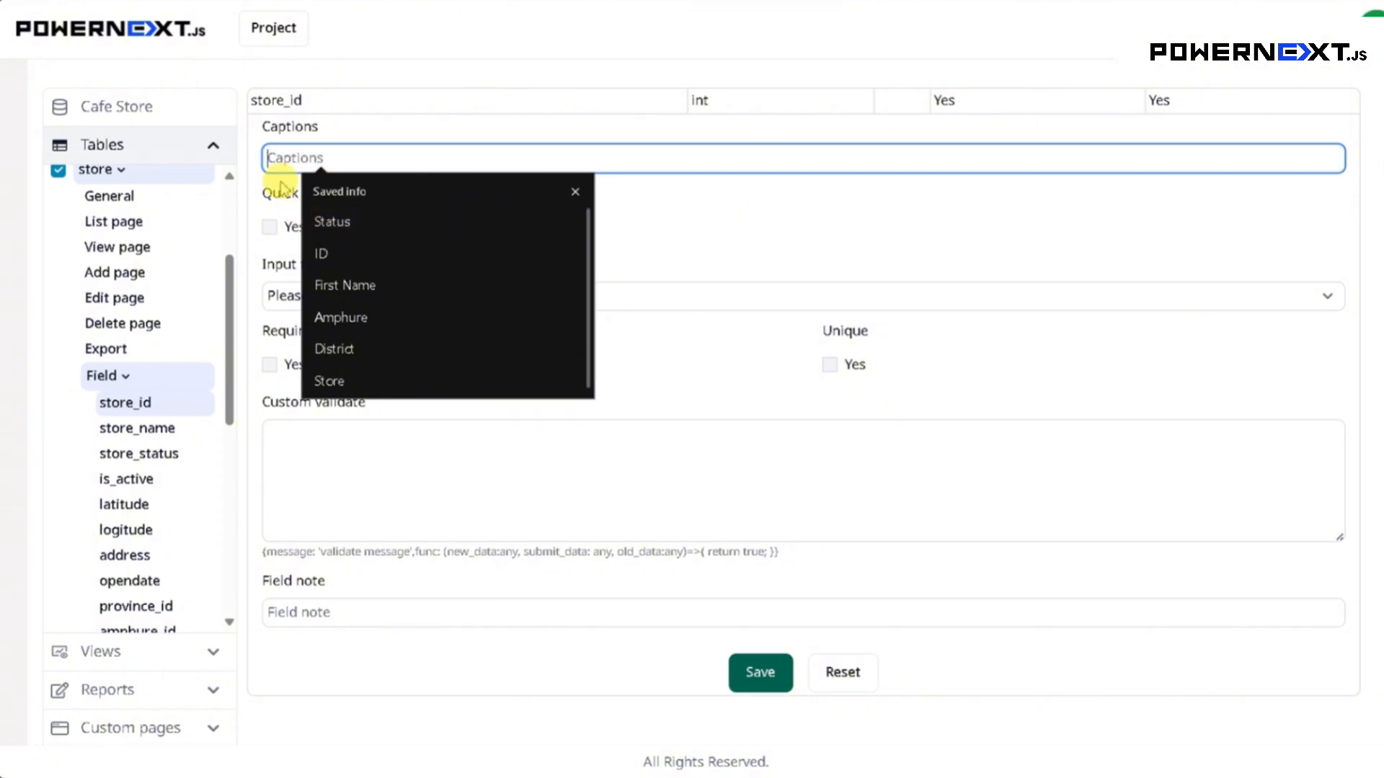
click(356, 250)
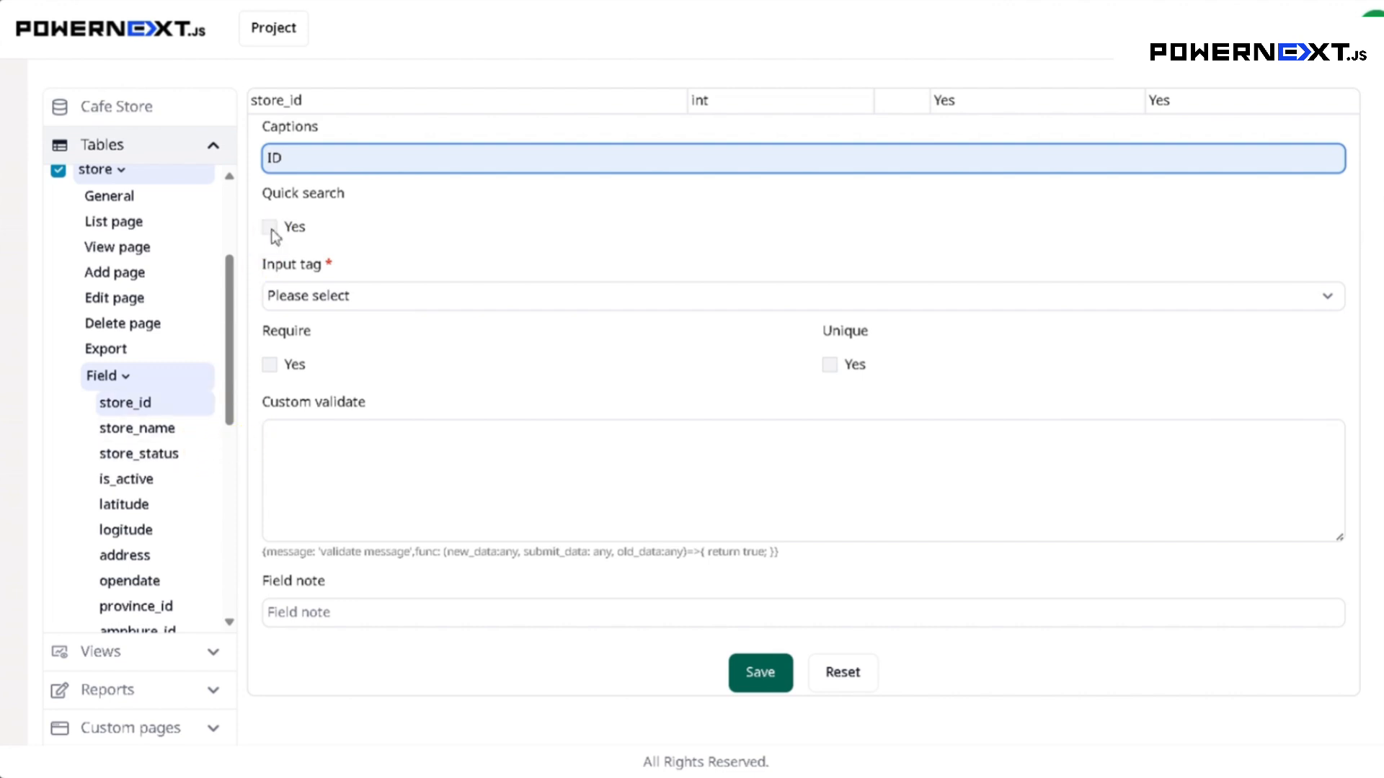
Step: Enable quick search for the store_name field and set its caption to Name
click(155, 436)
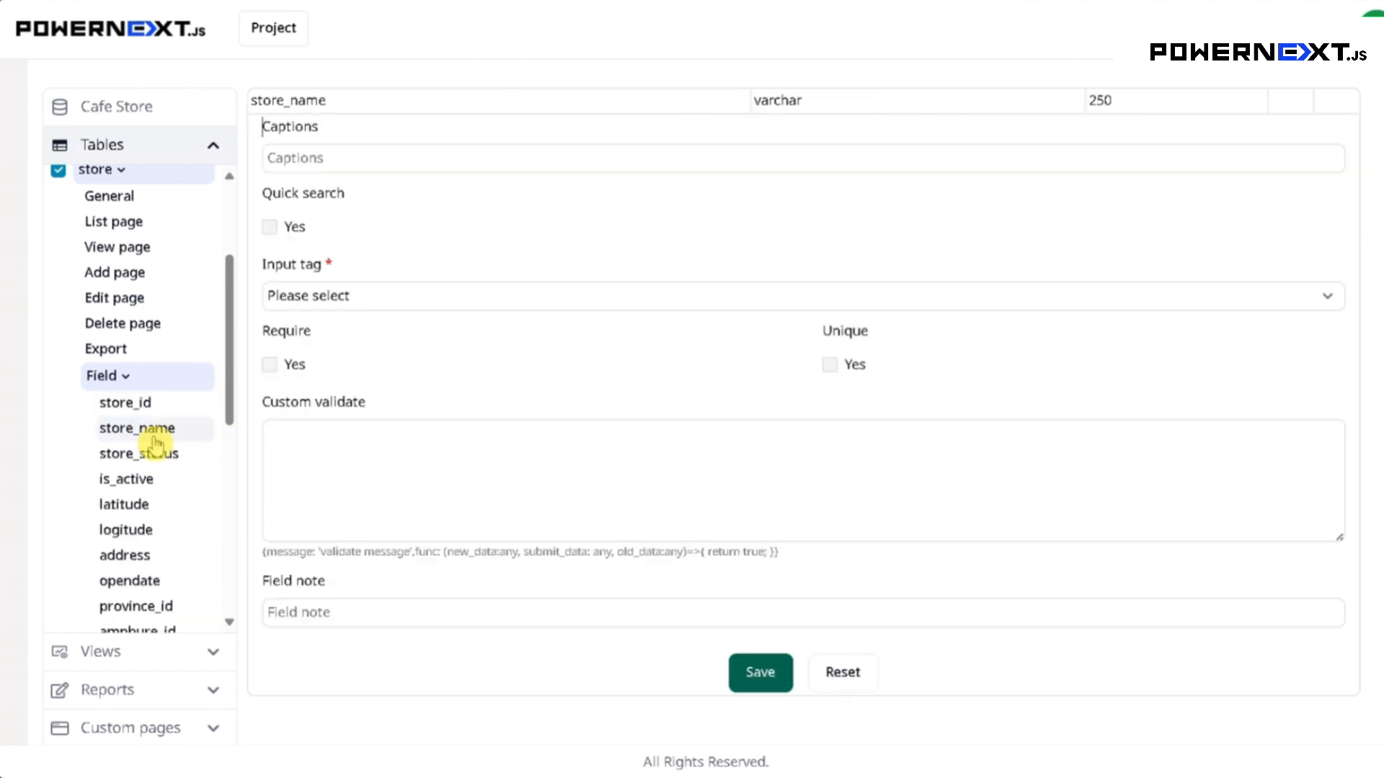
click(272, 229)
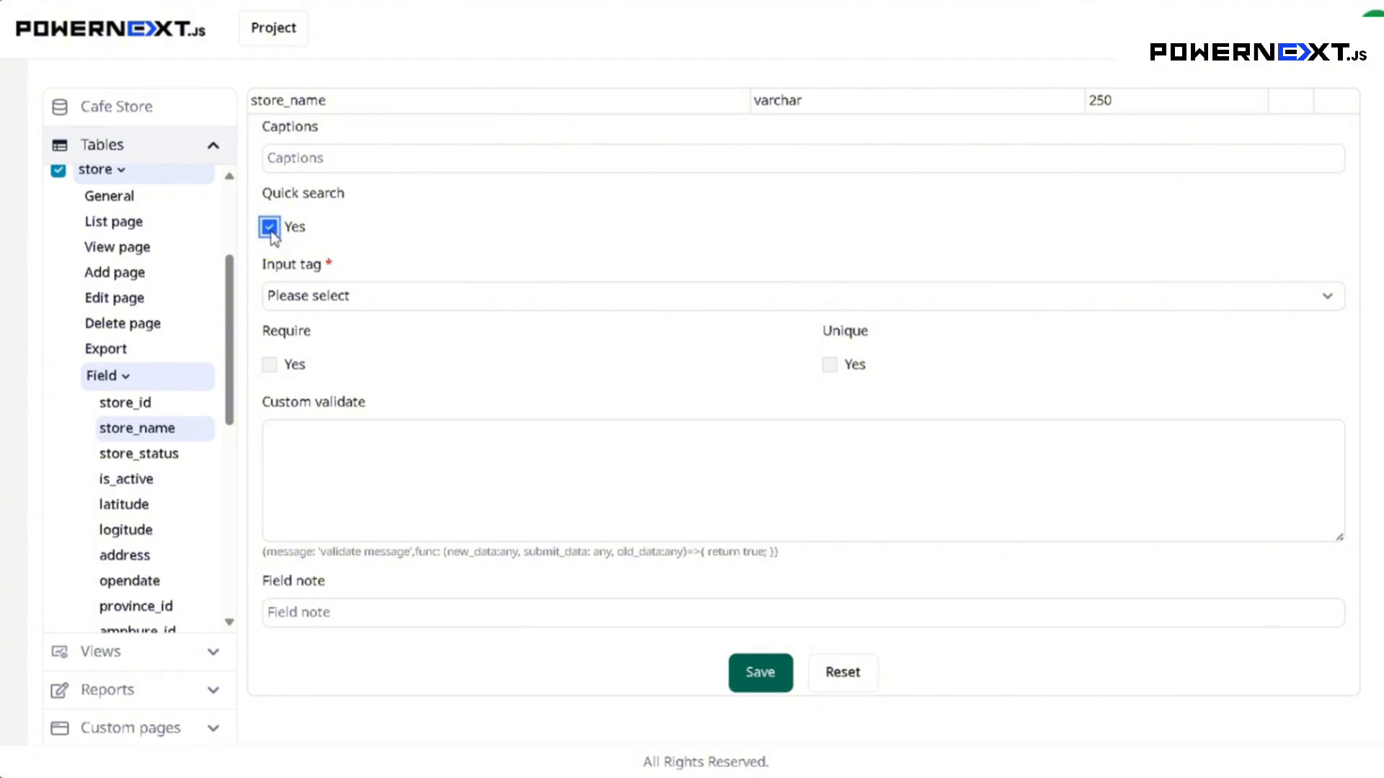
click(334, 160)
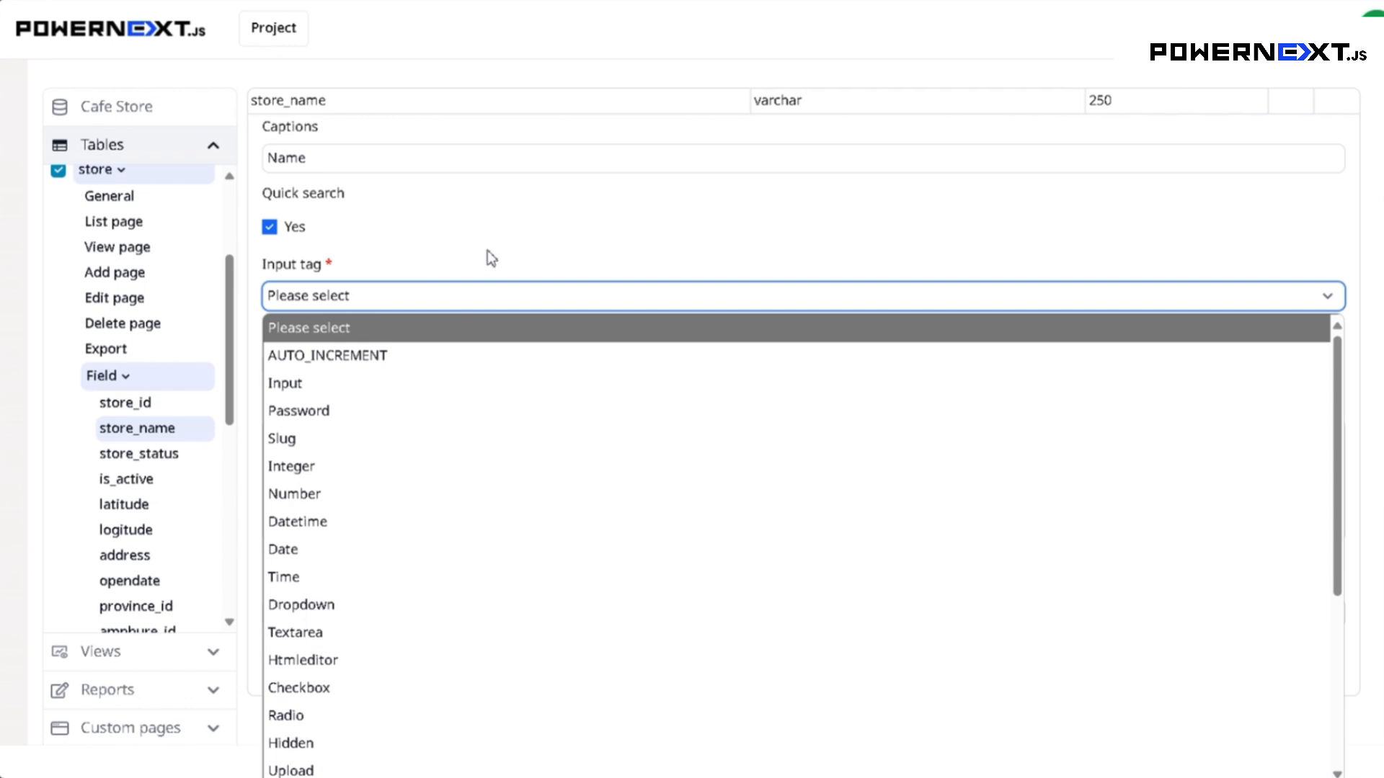
Step: Try AUTO_INCREMENT as the input tag of the store_name field
scroll(474, 257, down, 2)
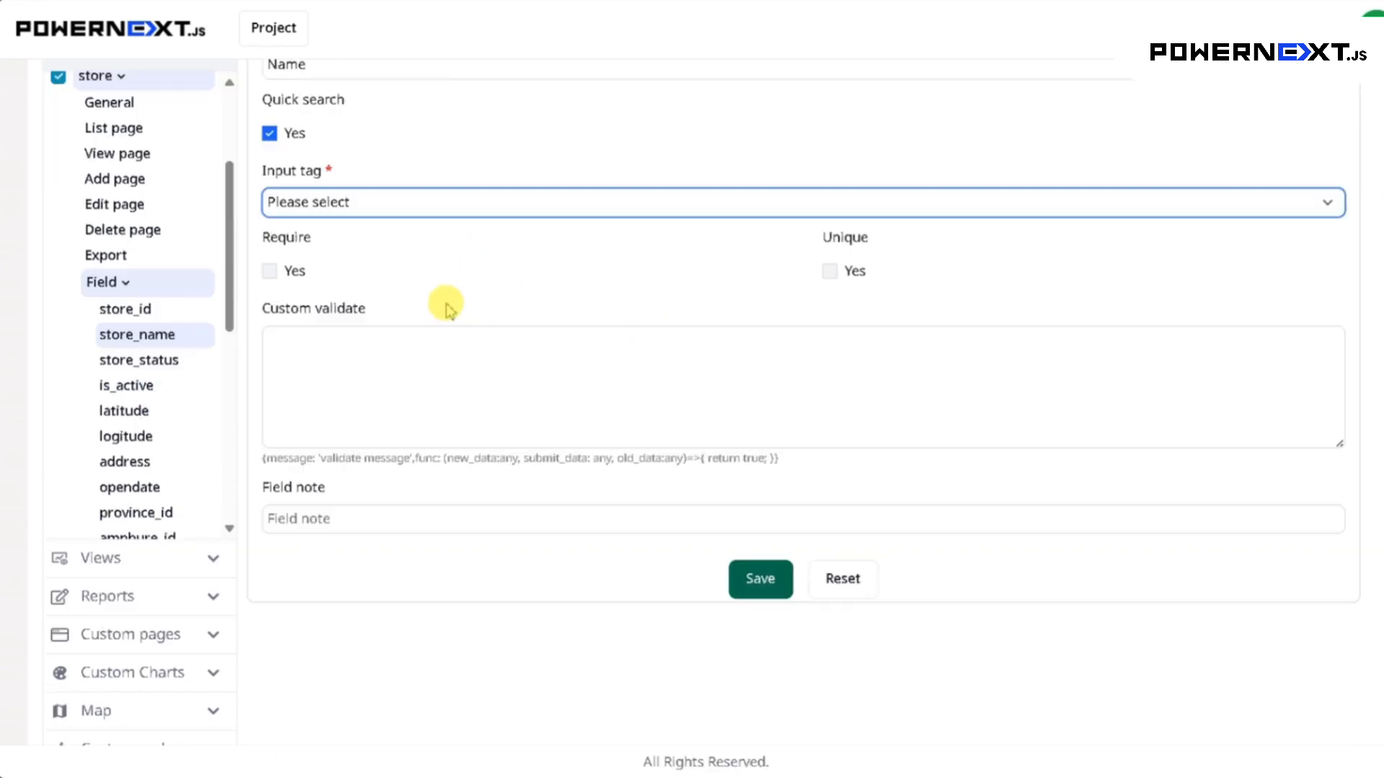
scroll(447, 306, up, 1)
click(399, 229)
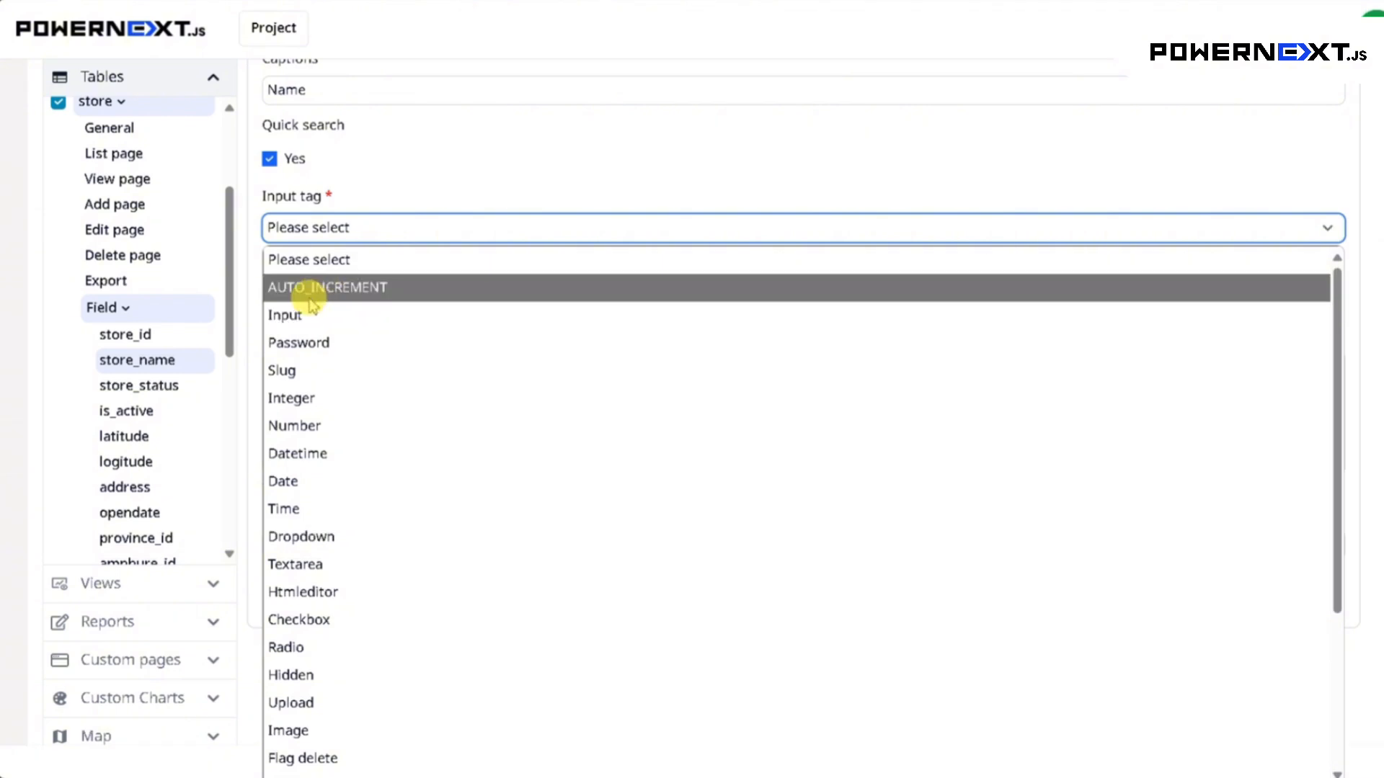
click(364, 286)
scroll(504, 229, up, 3)
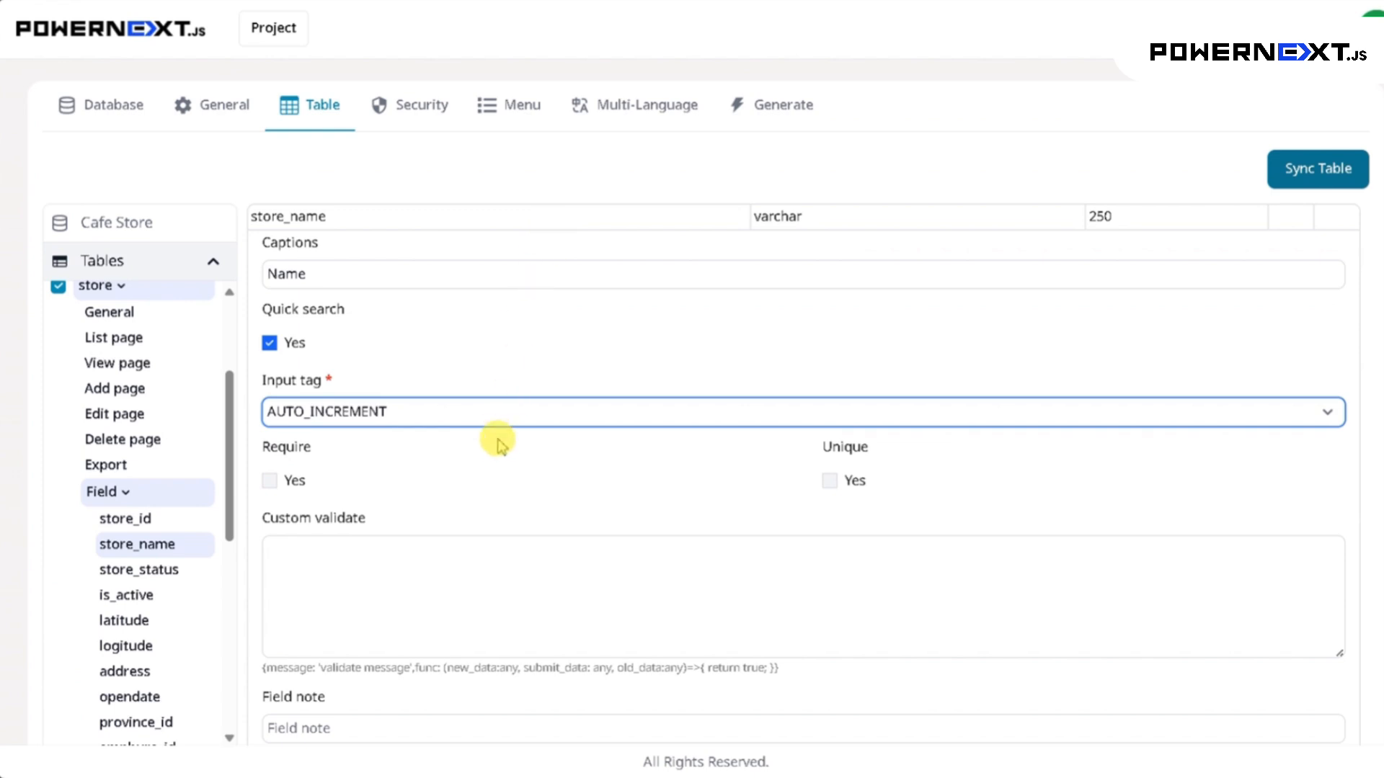
Step: Set the input tag of the store_name field to Input
click(419, 416)
click(406, 408)
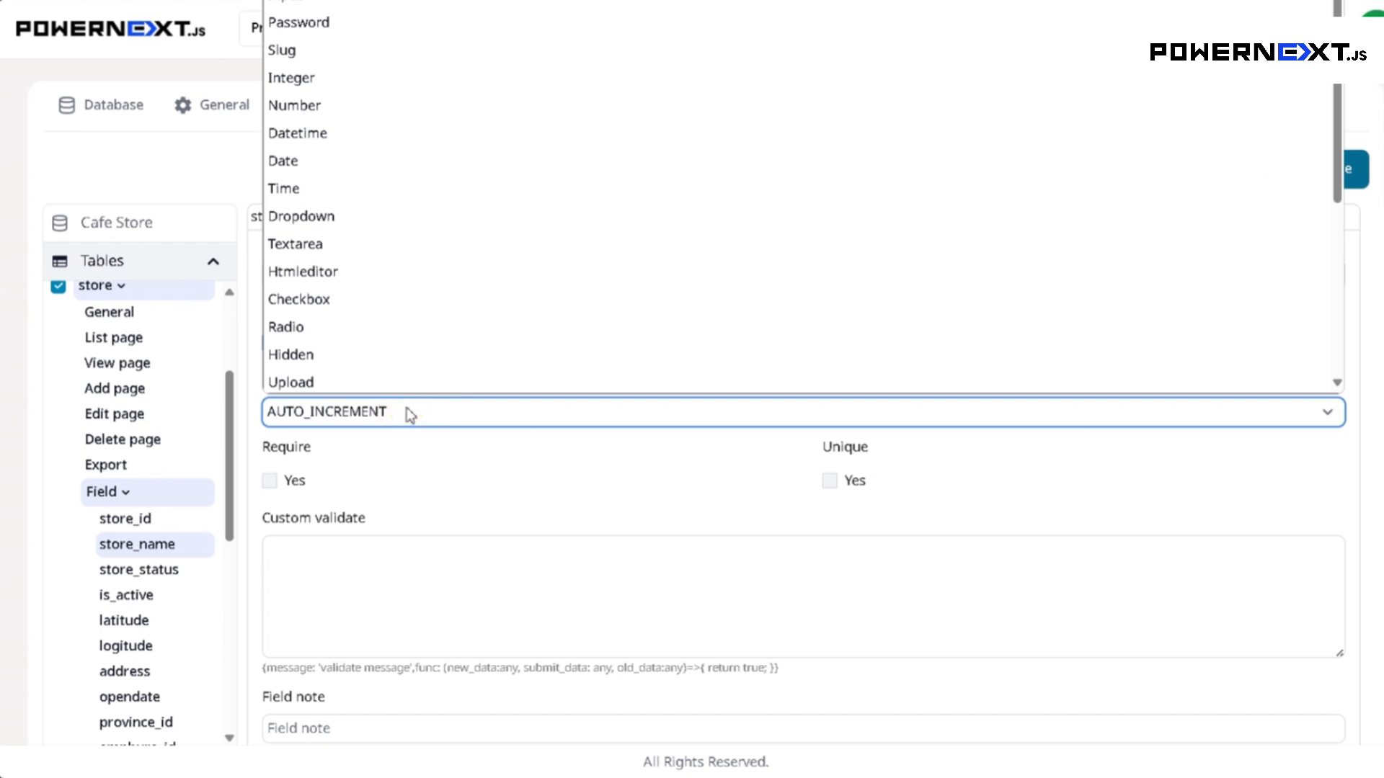
scroll(302, 18, down, 1)
click(339, 3)
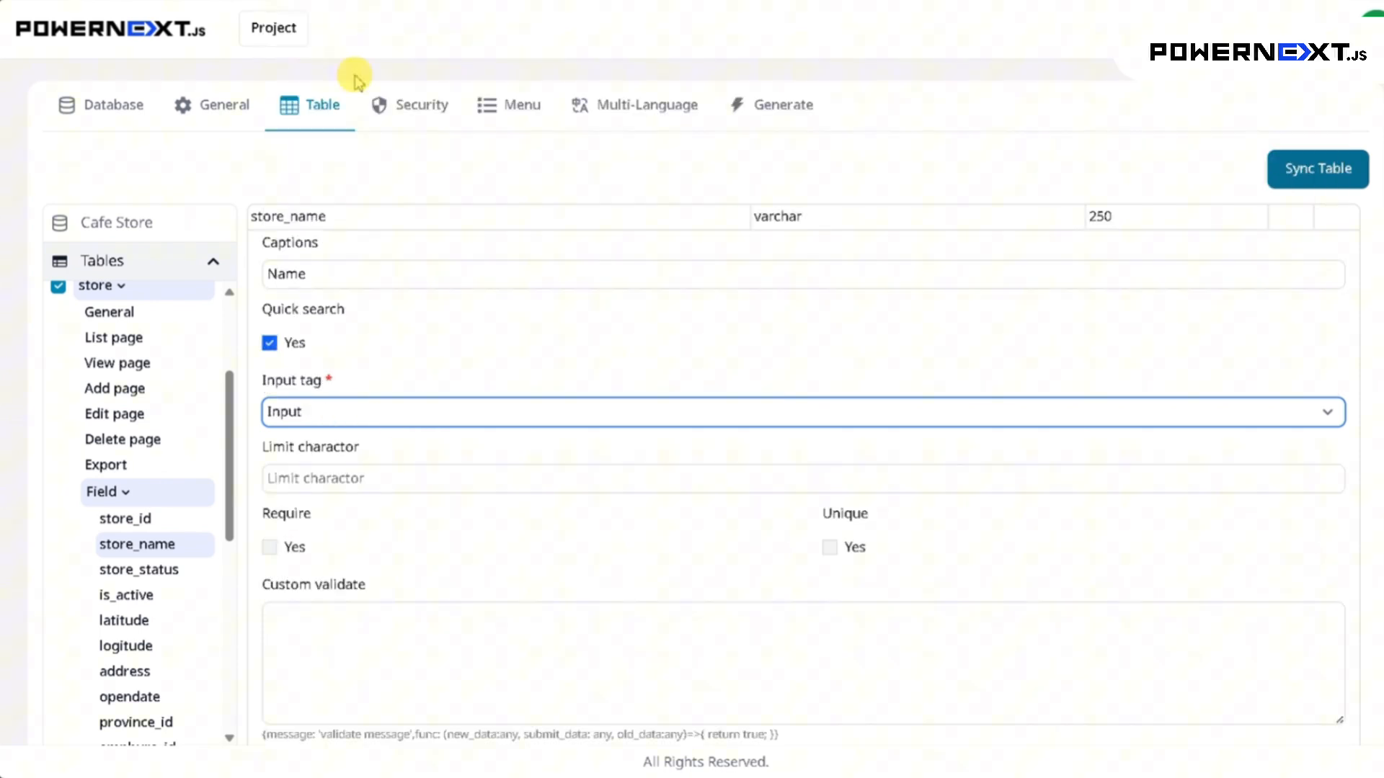
Step: Try the Require and Unique options on the store_name field, then turn Unique back off
click(403, 479)
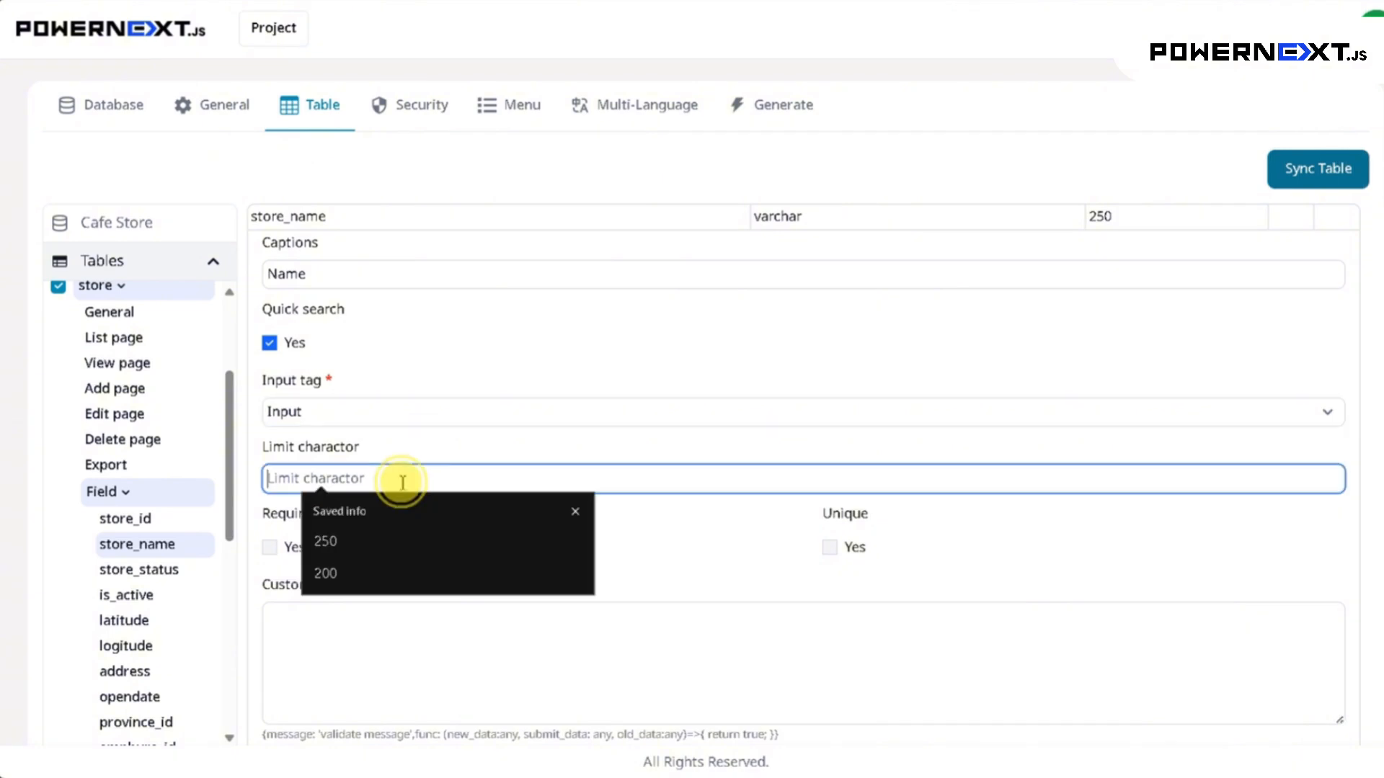
click(278, 552)
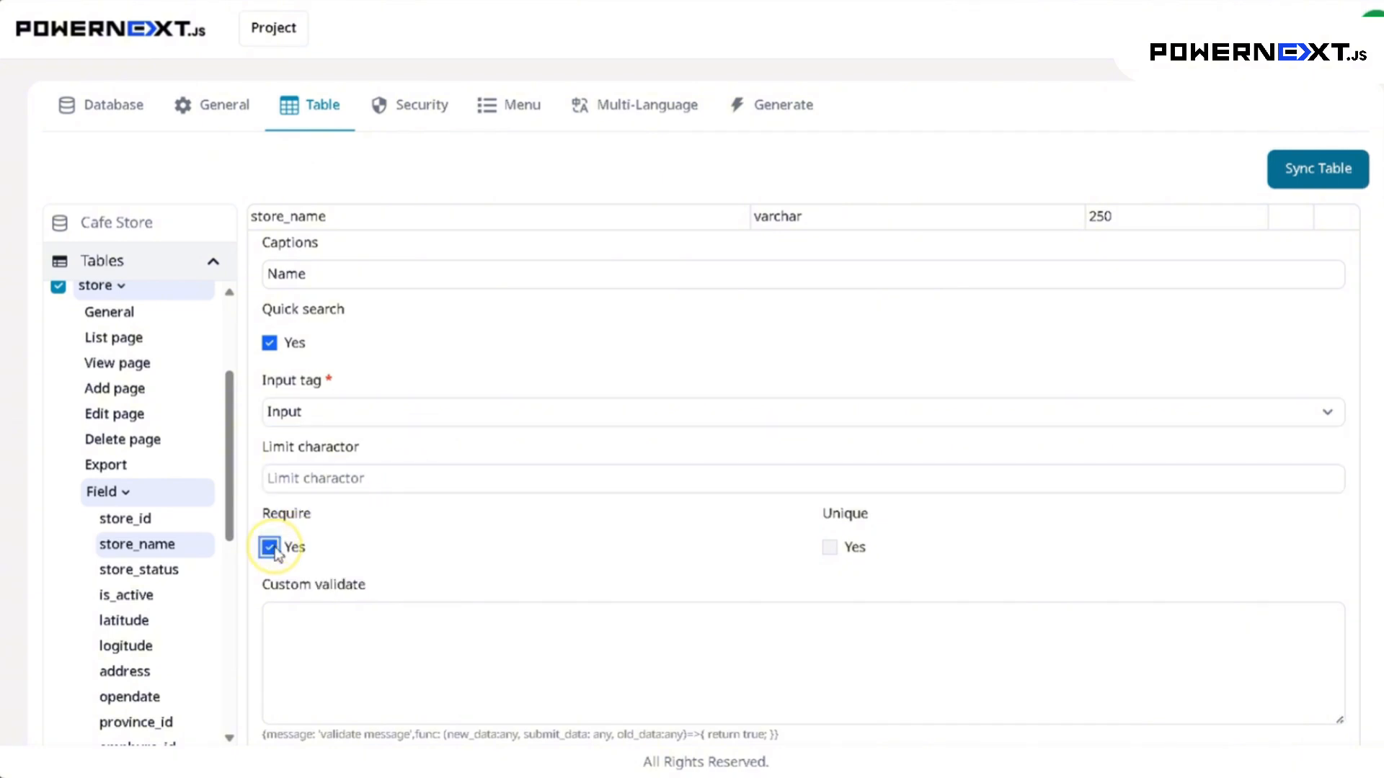
click(830, 549)
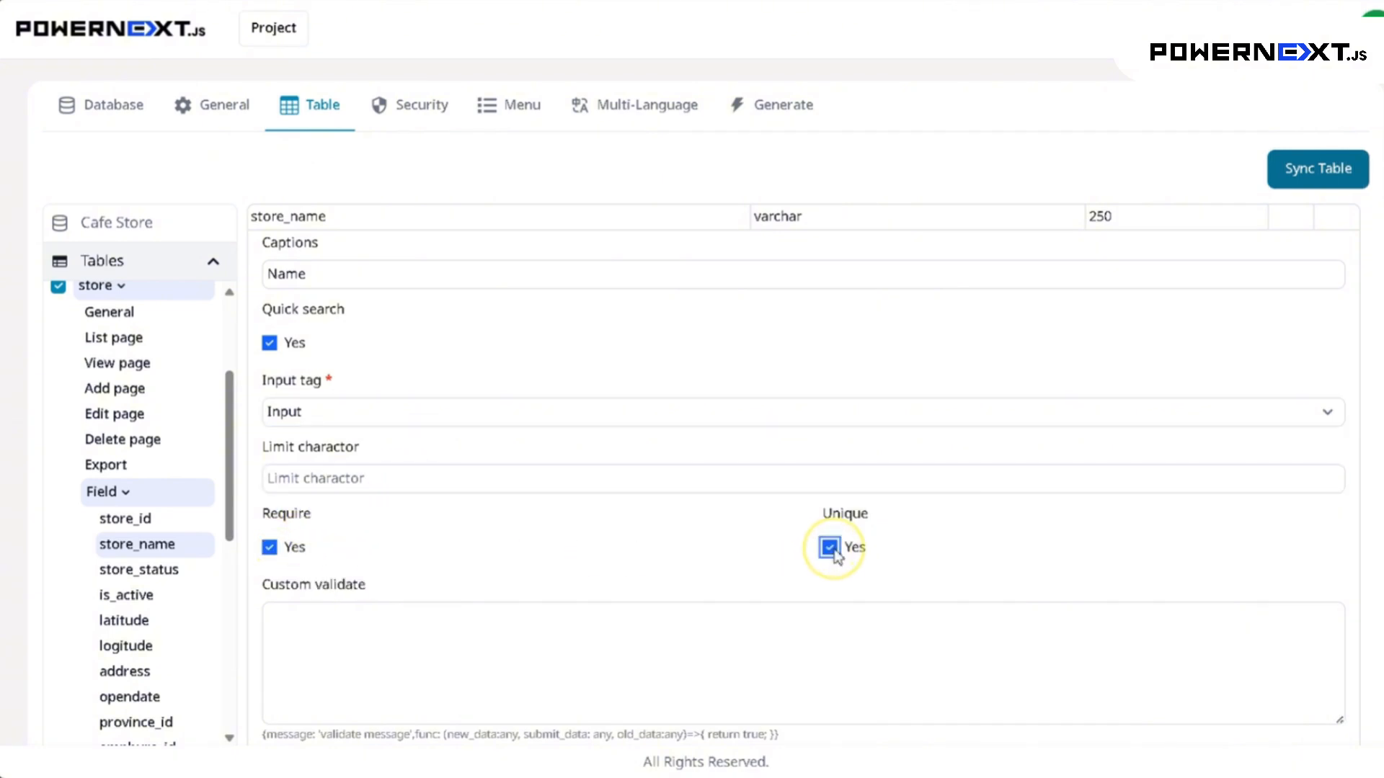
click(829, 549)
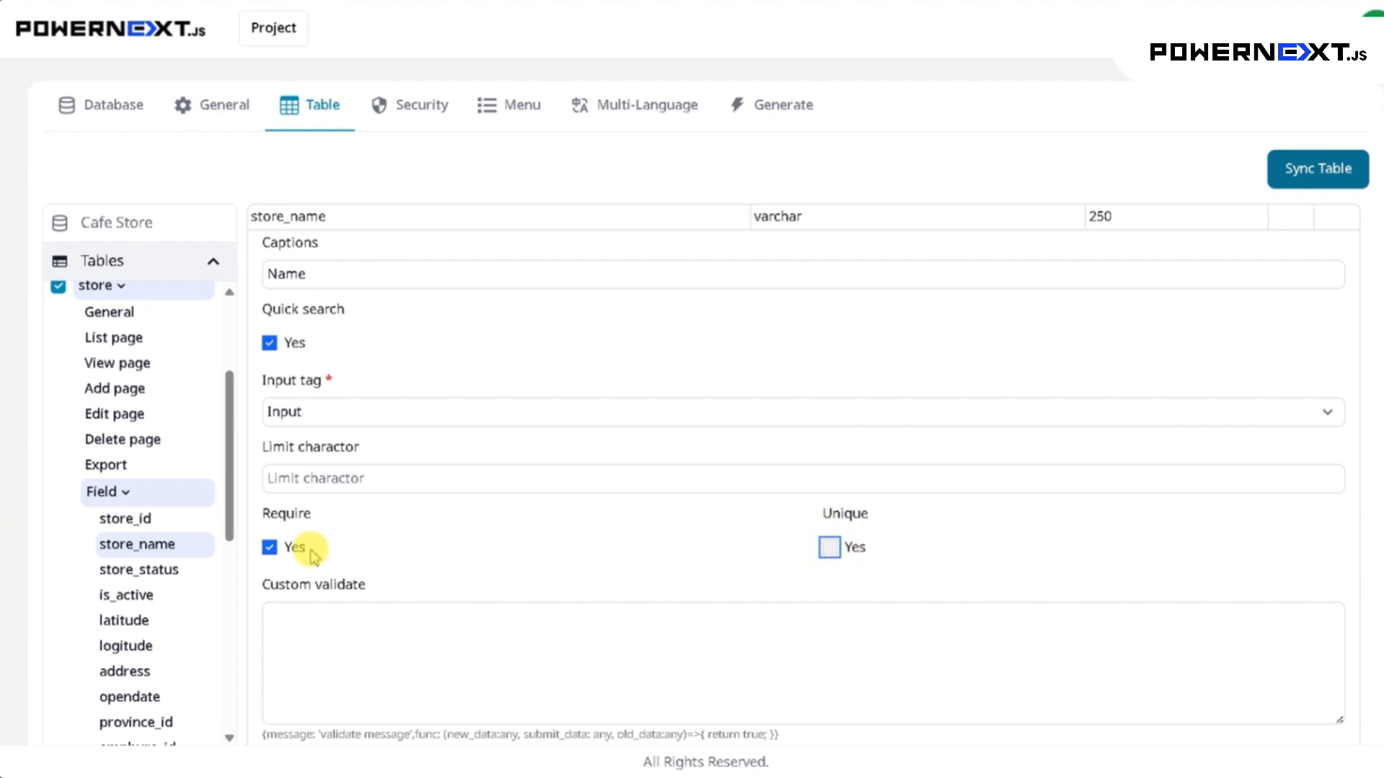
Step: Copy the sample validation code with message and func into the store_name field's custom validation
click(386, 417)
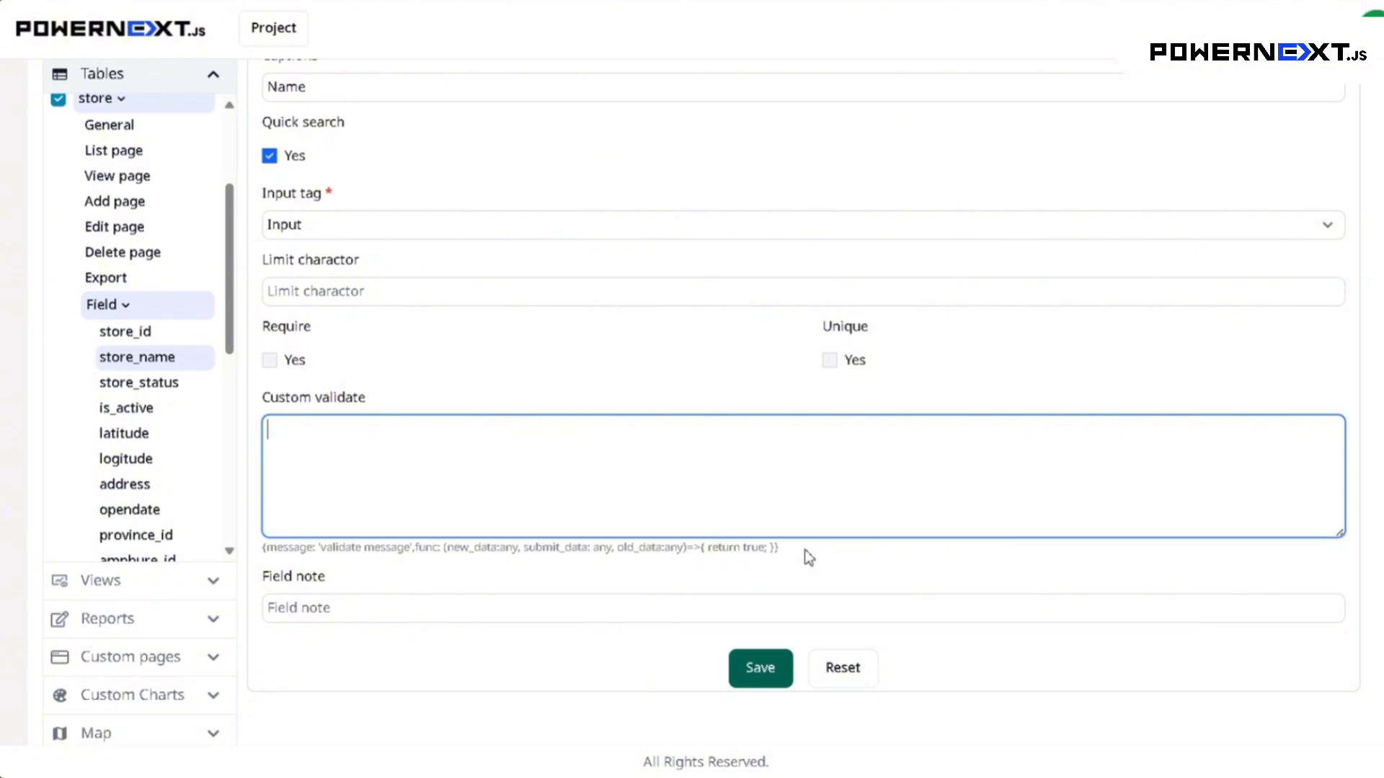
drag(779, 548, 261, 552)
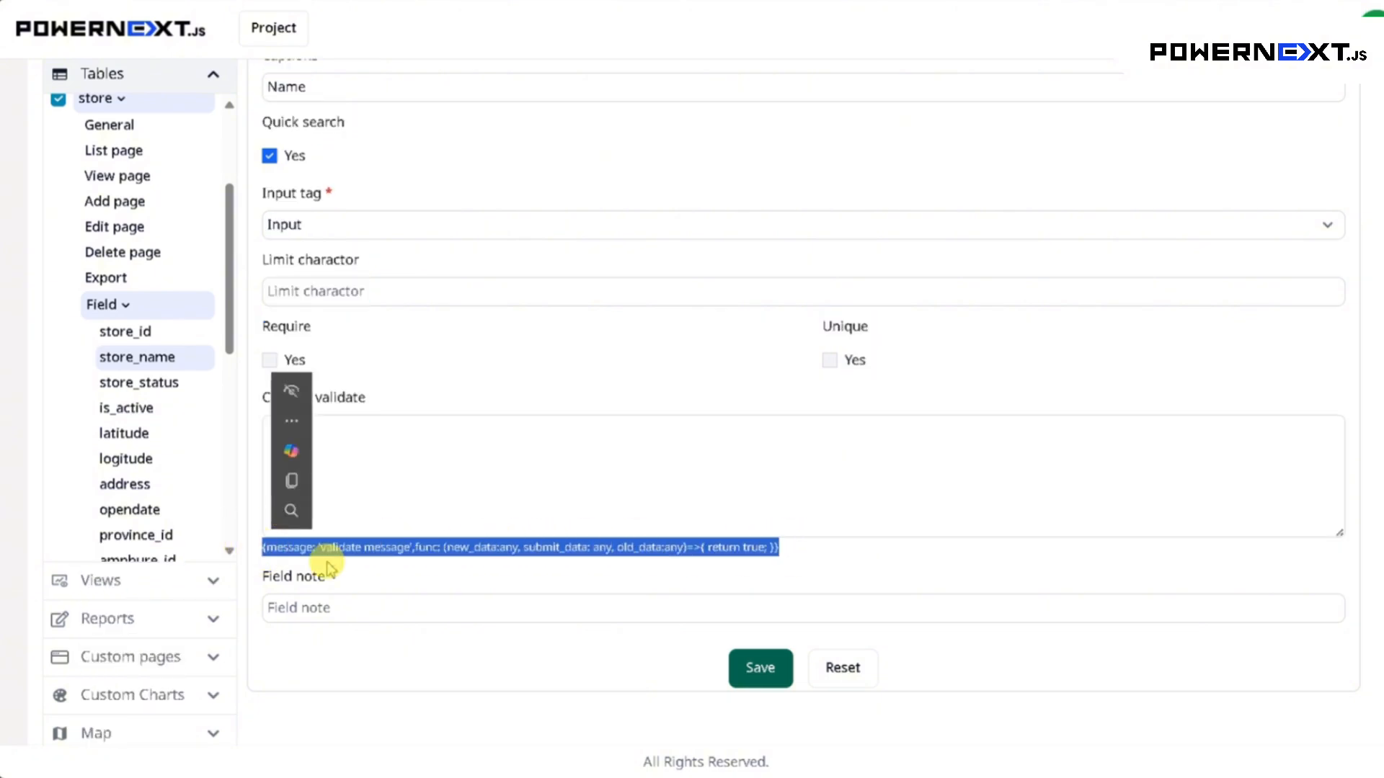
click(810, 549)
drag(814, 552, 255, 554)
key(ctrl+c)
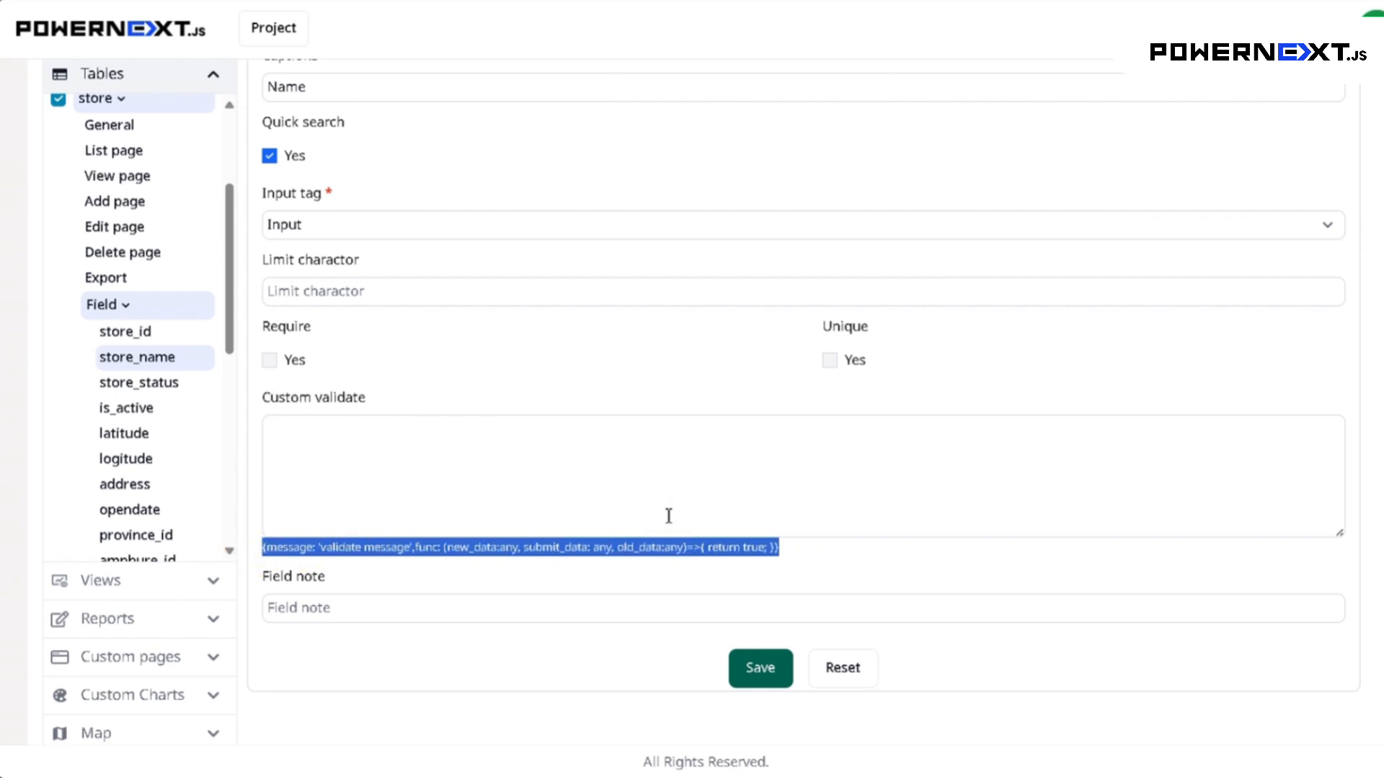
click(363, 464)
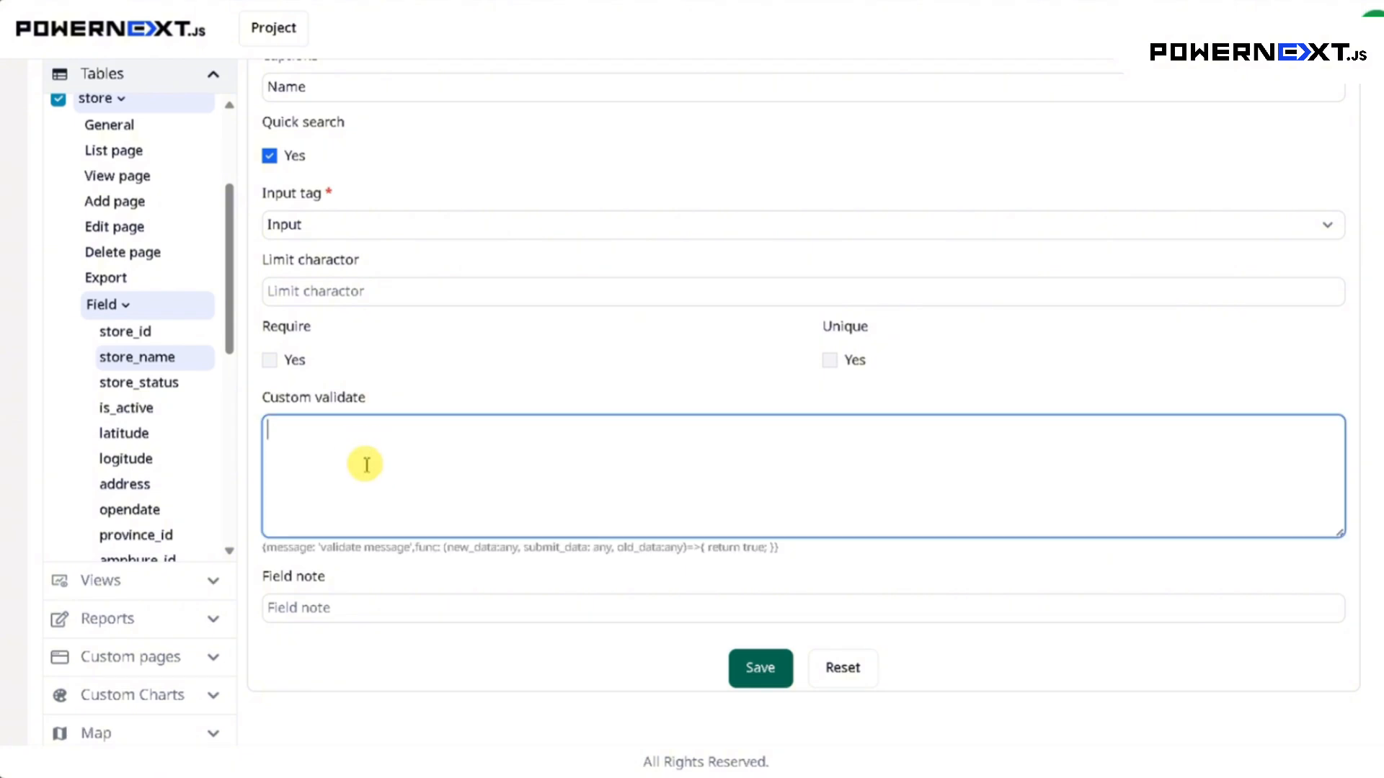
key(ctrl+v)
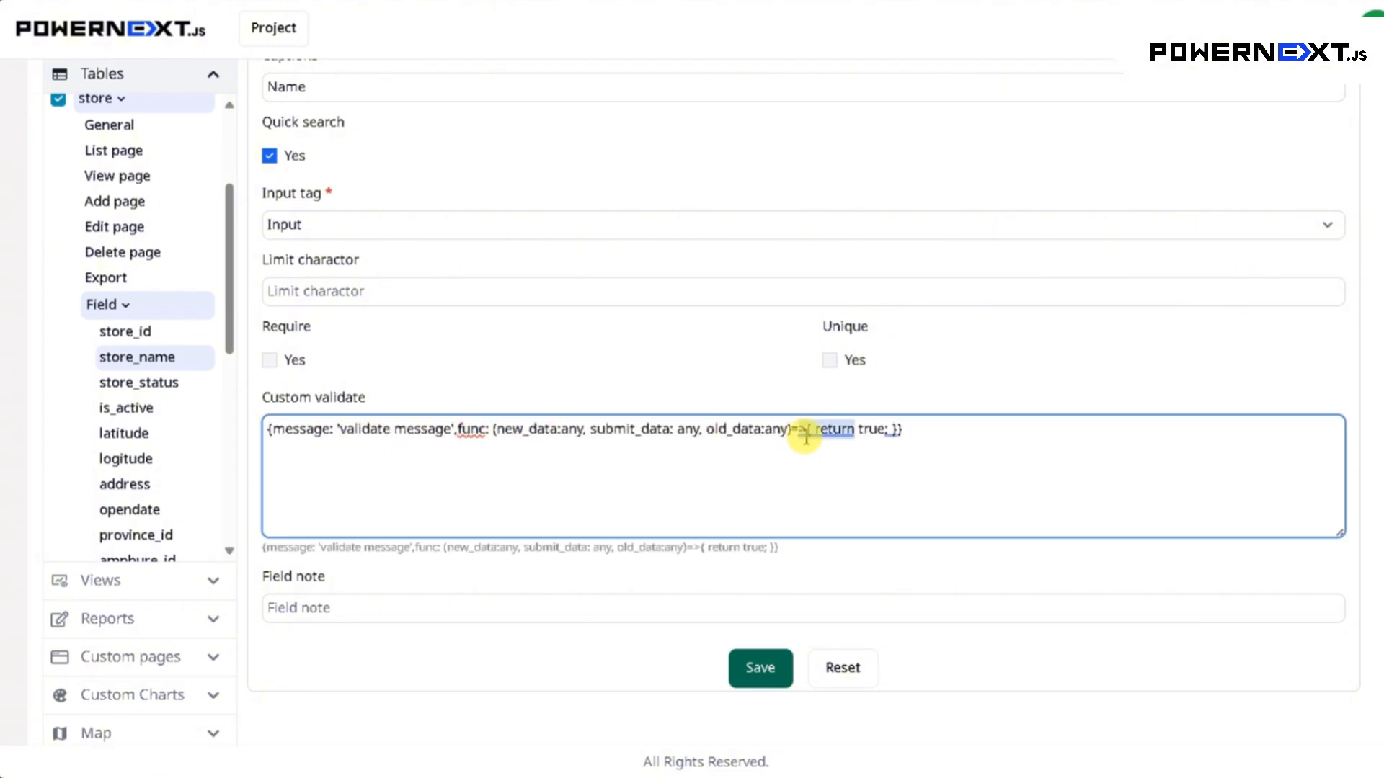
double_click(281, 430)
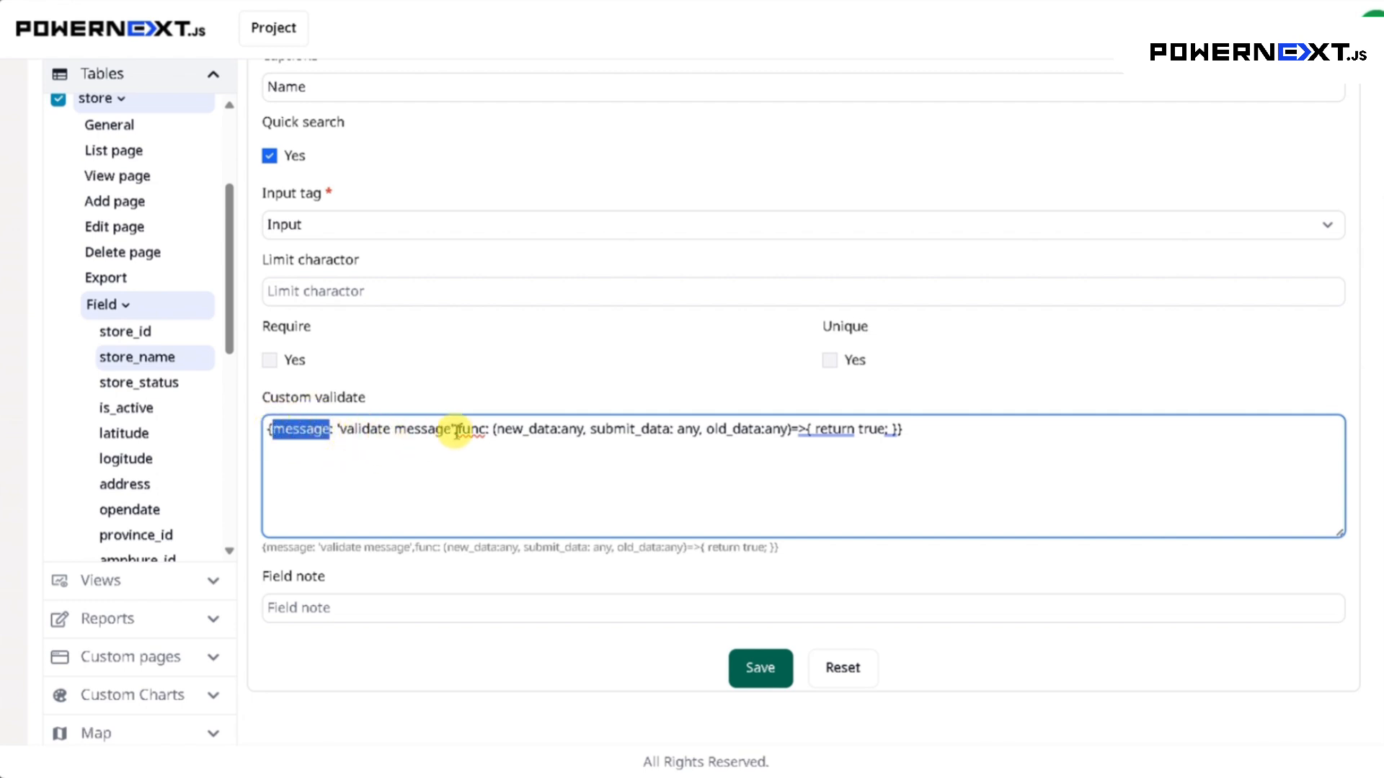
Step: Split the store_name field's custom validation code over three lines, with return true; on its own line
click(815, 431)
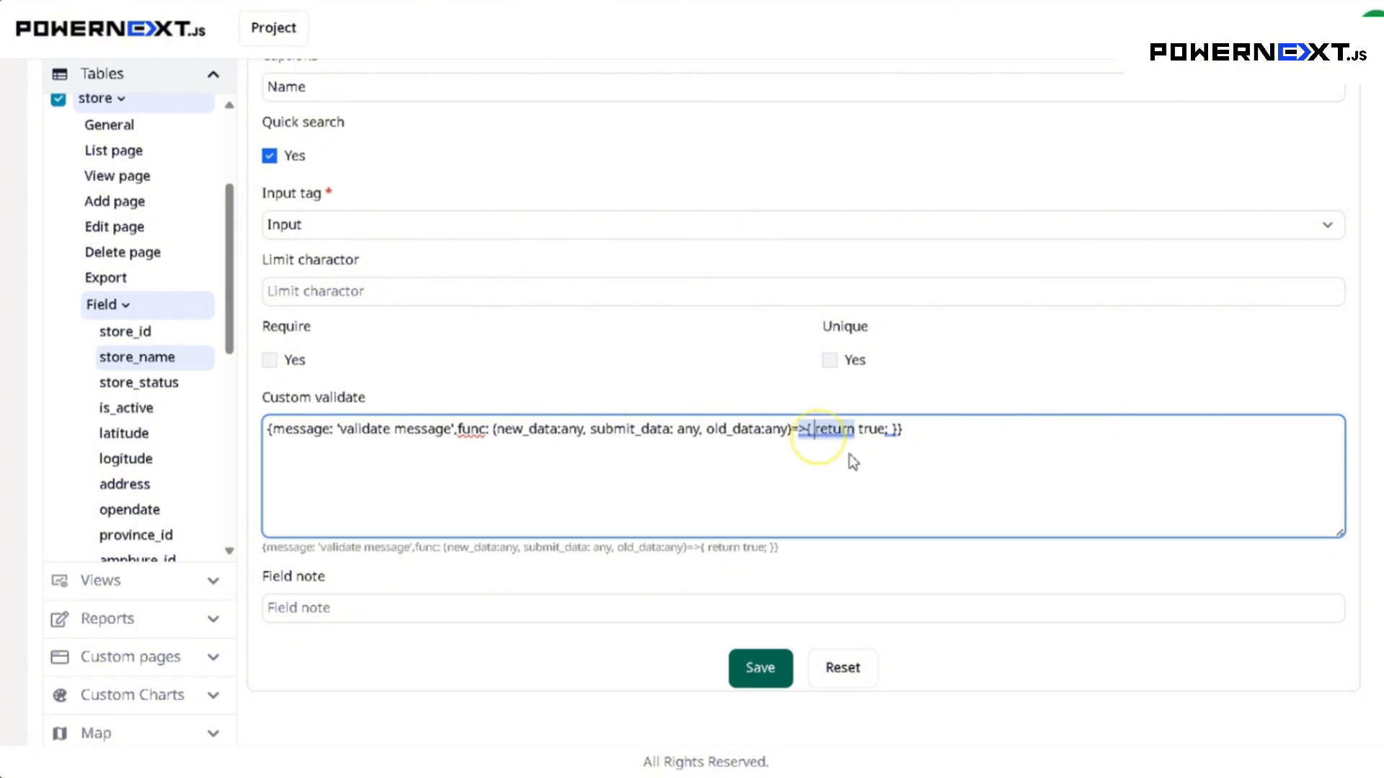
click(937, 480)
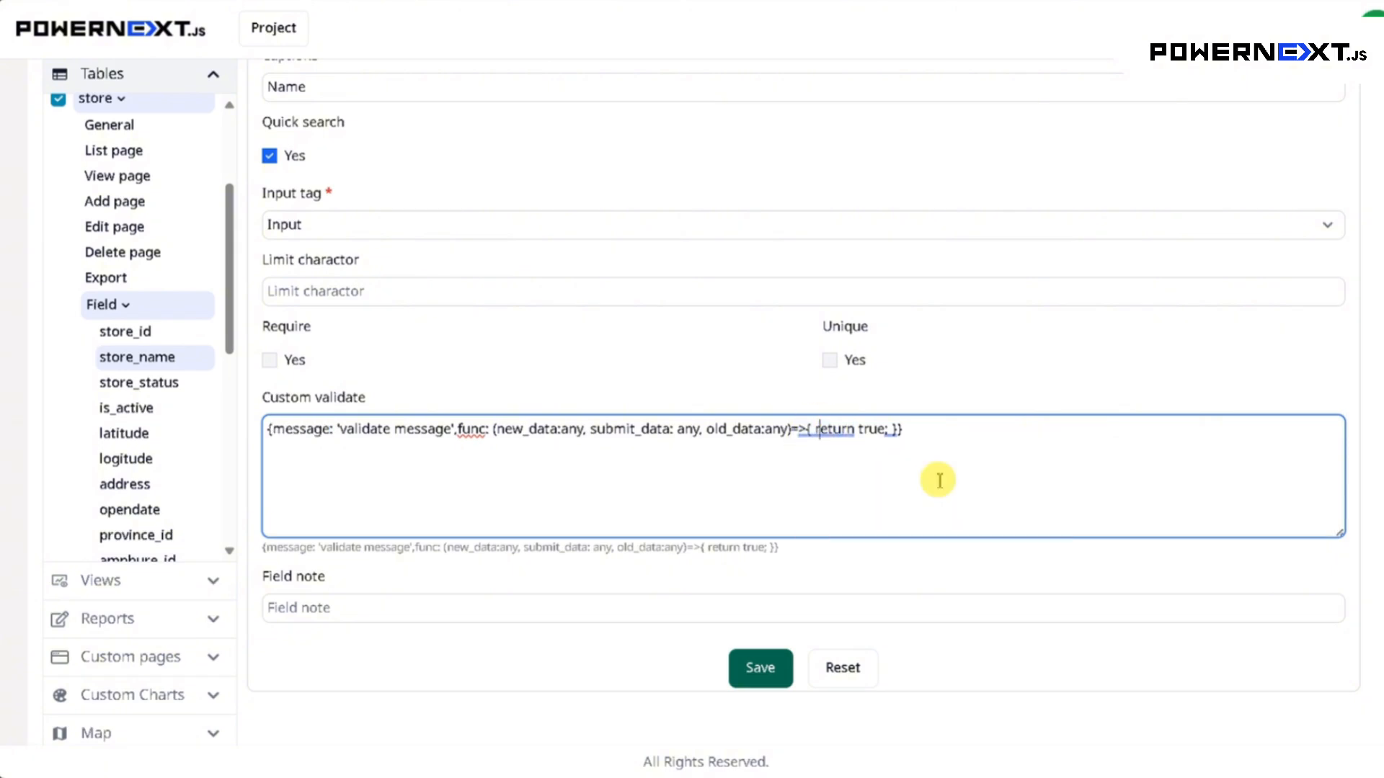
key(Return)
key(End)
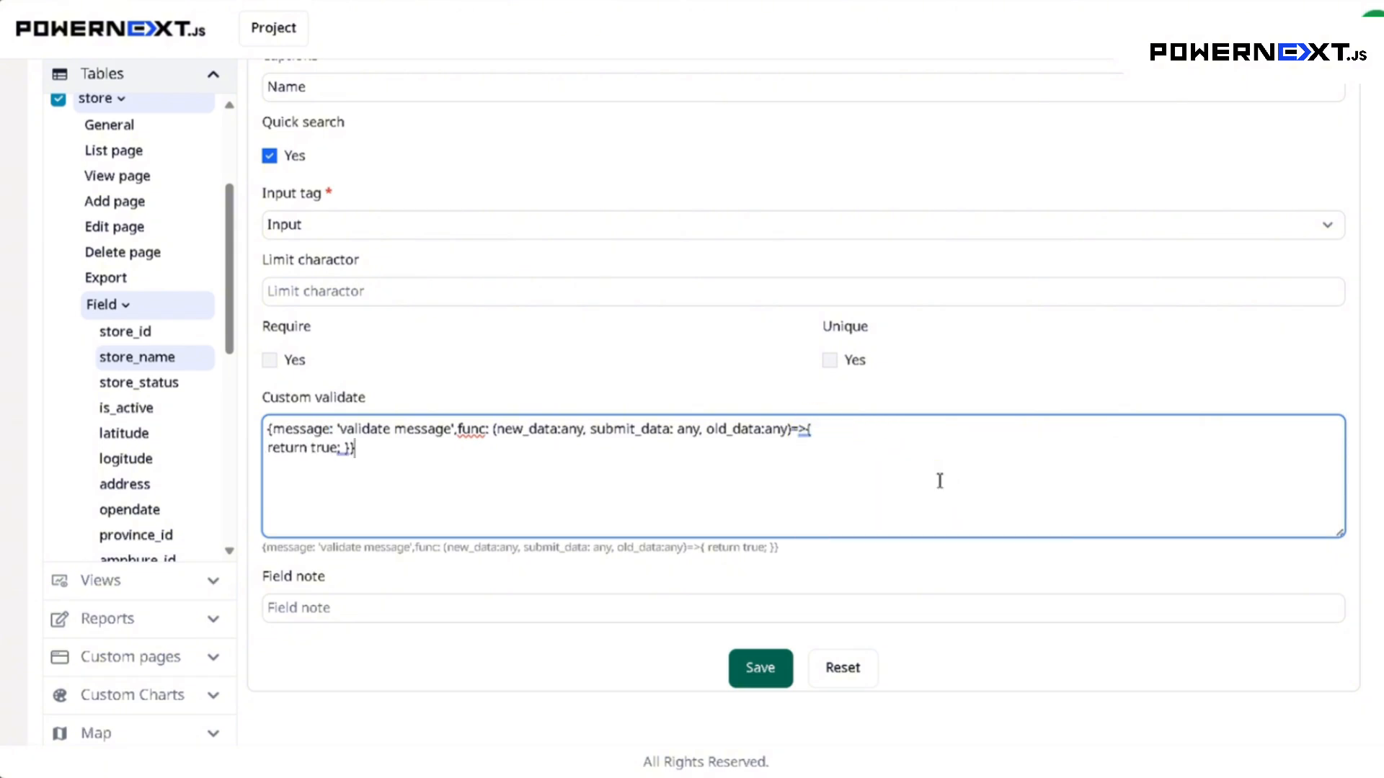
key(Return)
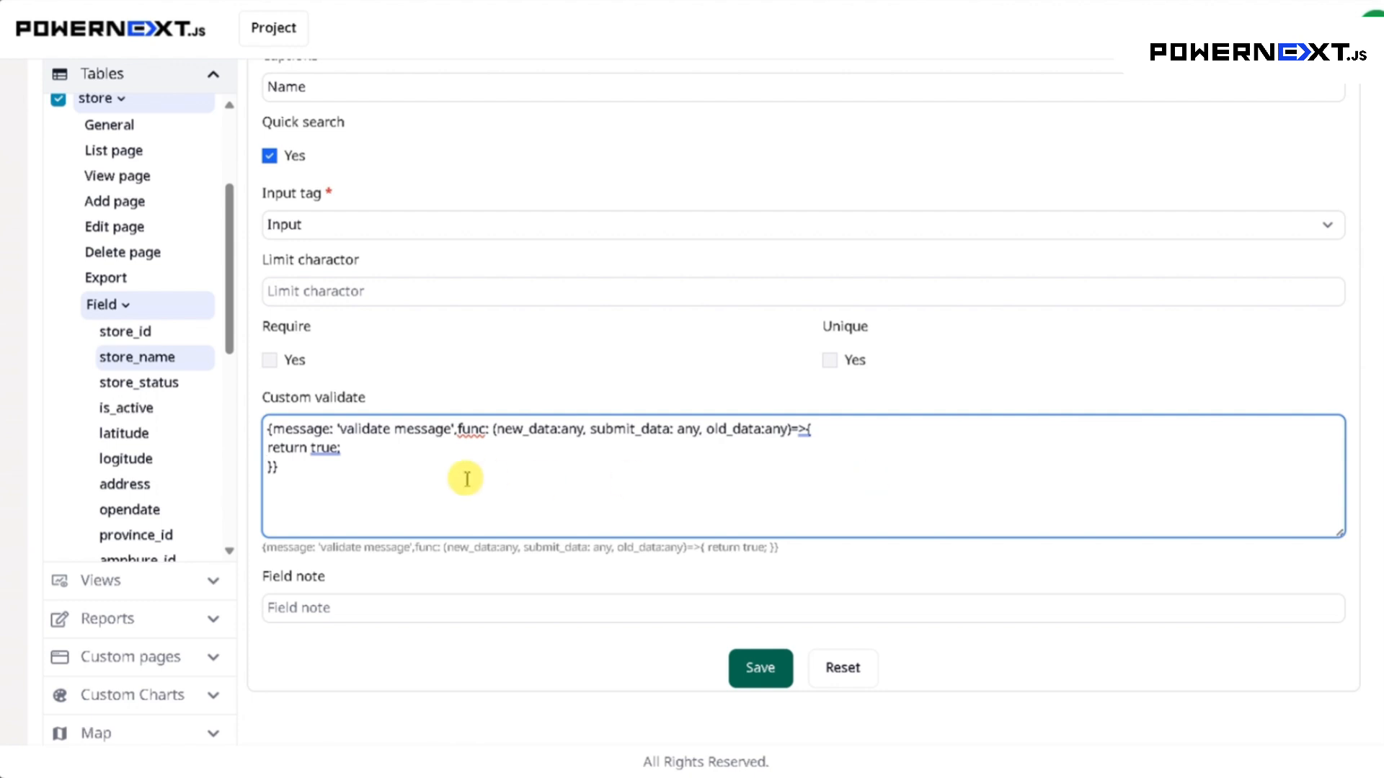
click(308, 449)
click(369, 455)
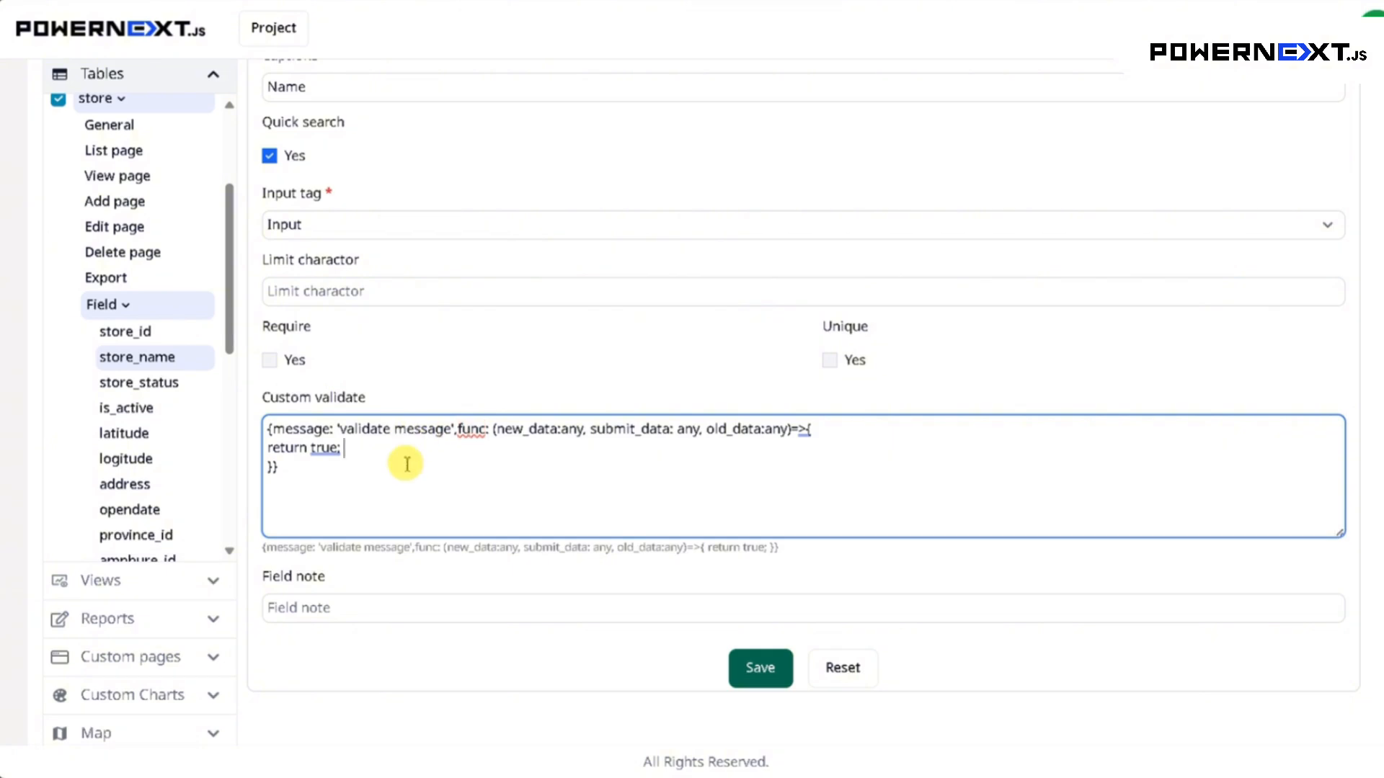
click(318, 609)
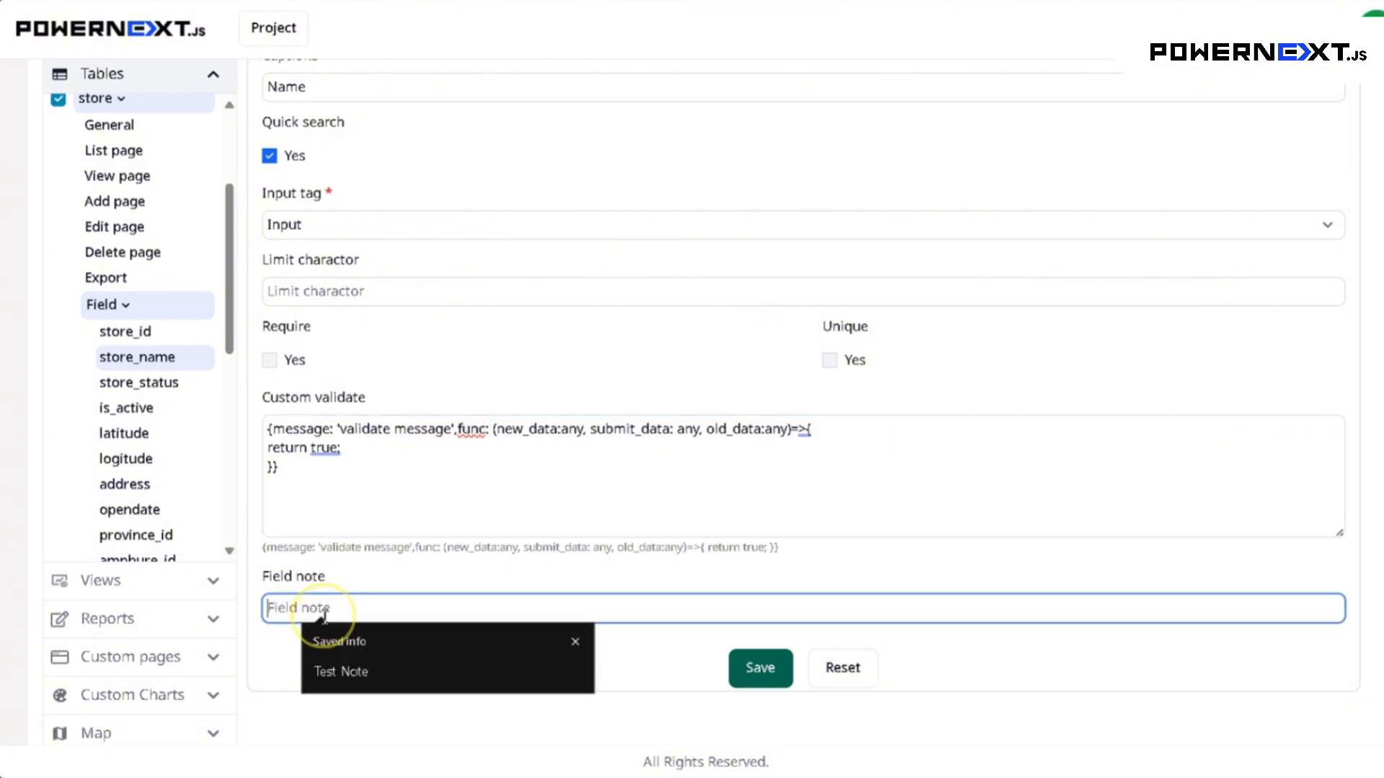
click(351, 470)
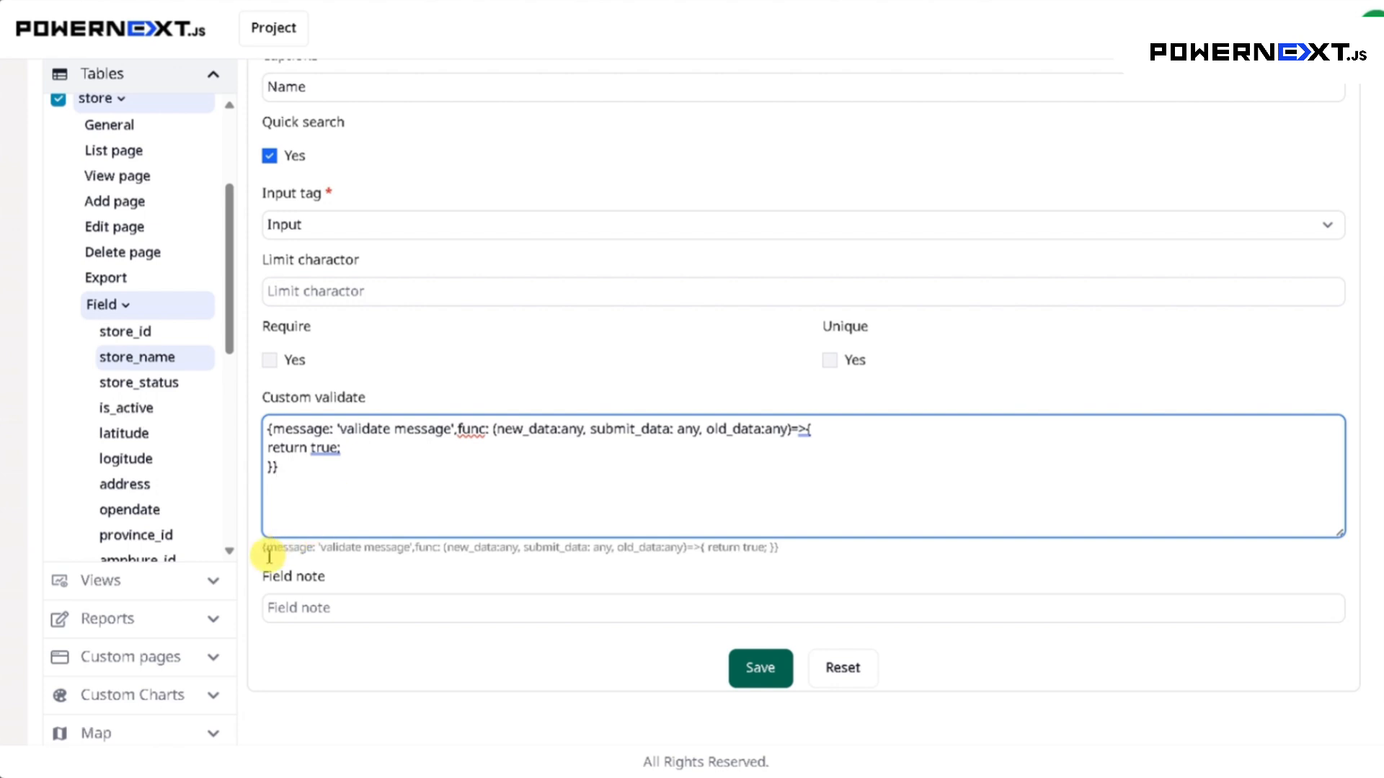
drag(265, 552, 782, 555)
click(612, 554)
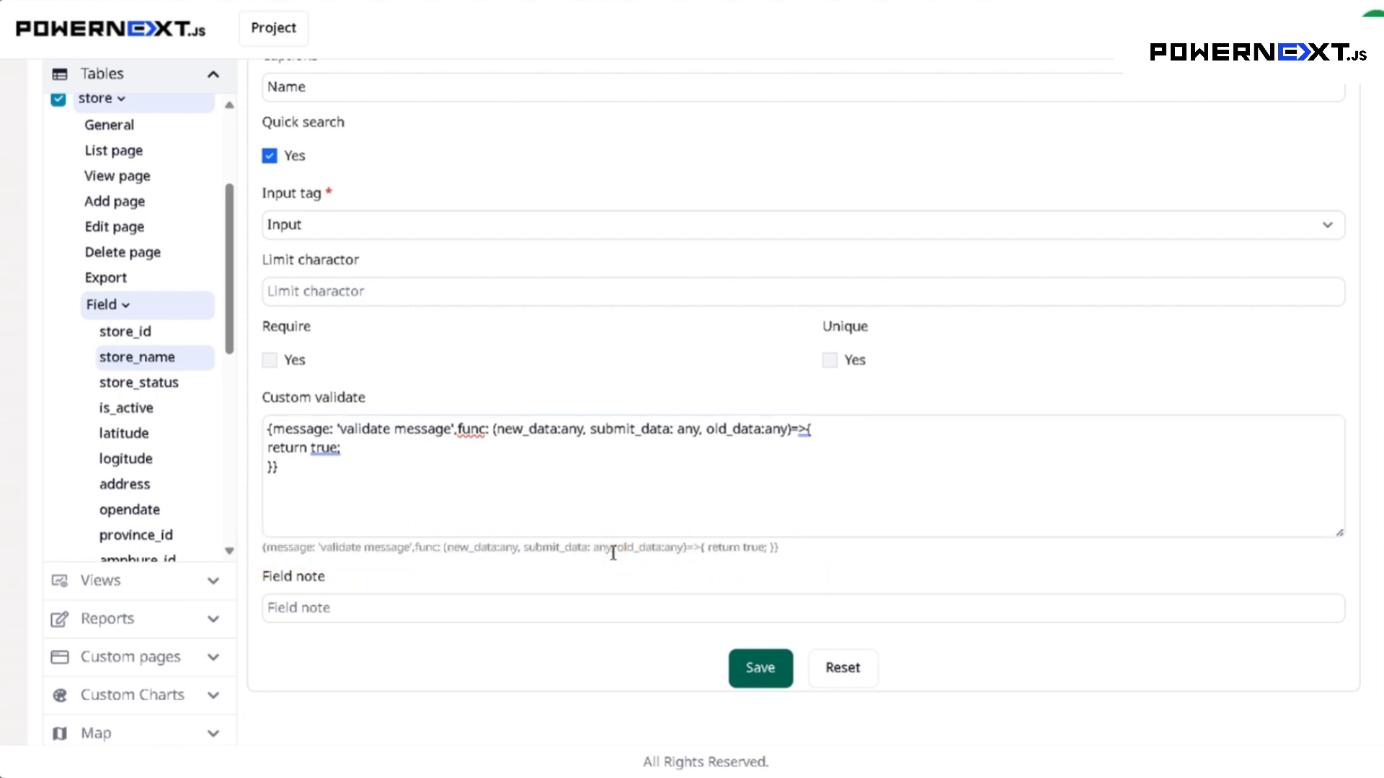
Step: Clear the store_name field's custom validation code and try Password and Slug as its input tag
click(359, 236)
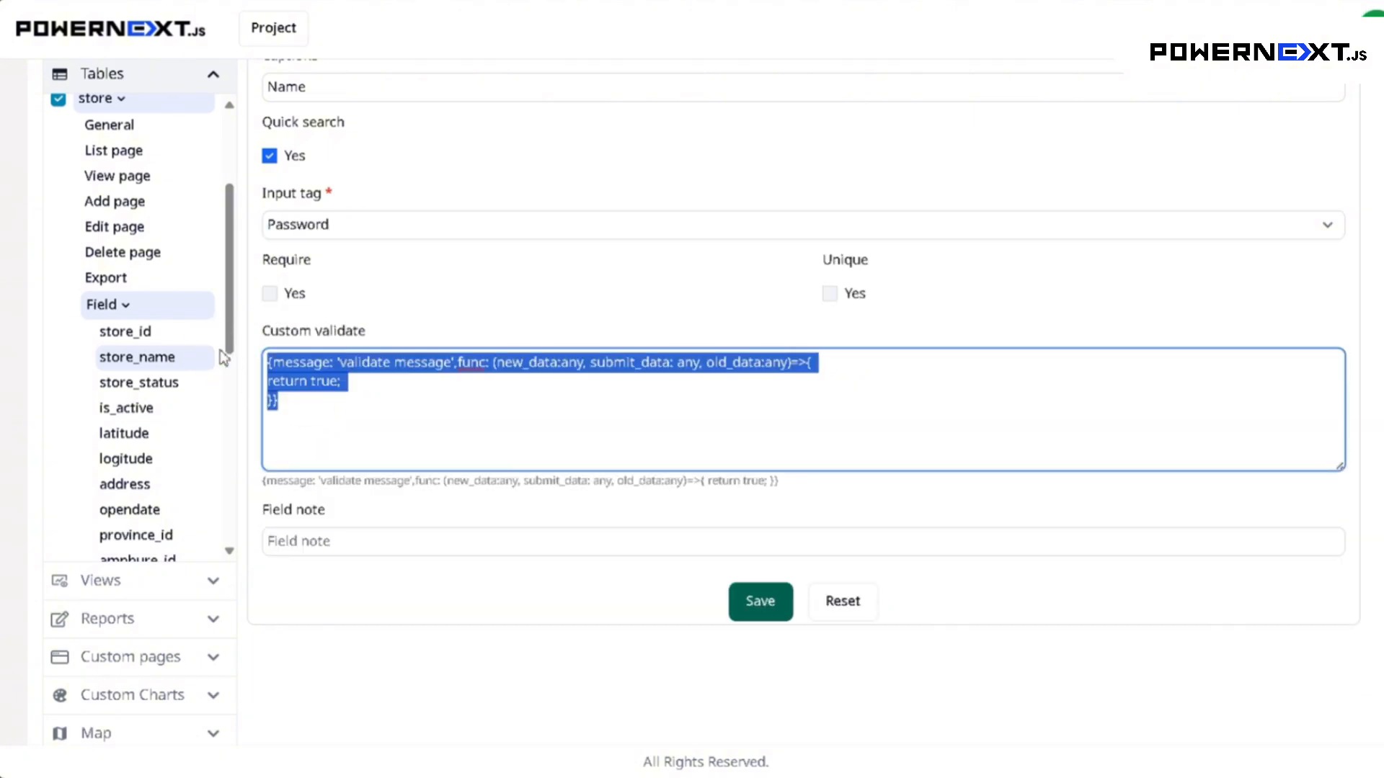
key(BackSpace)
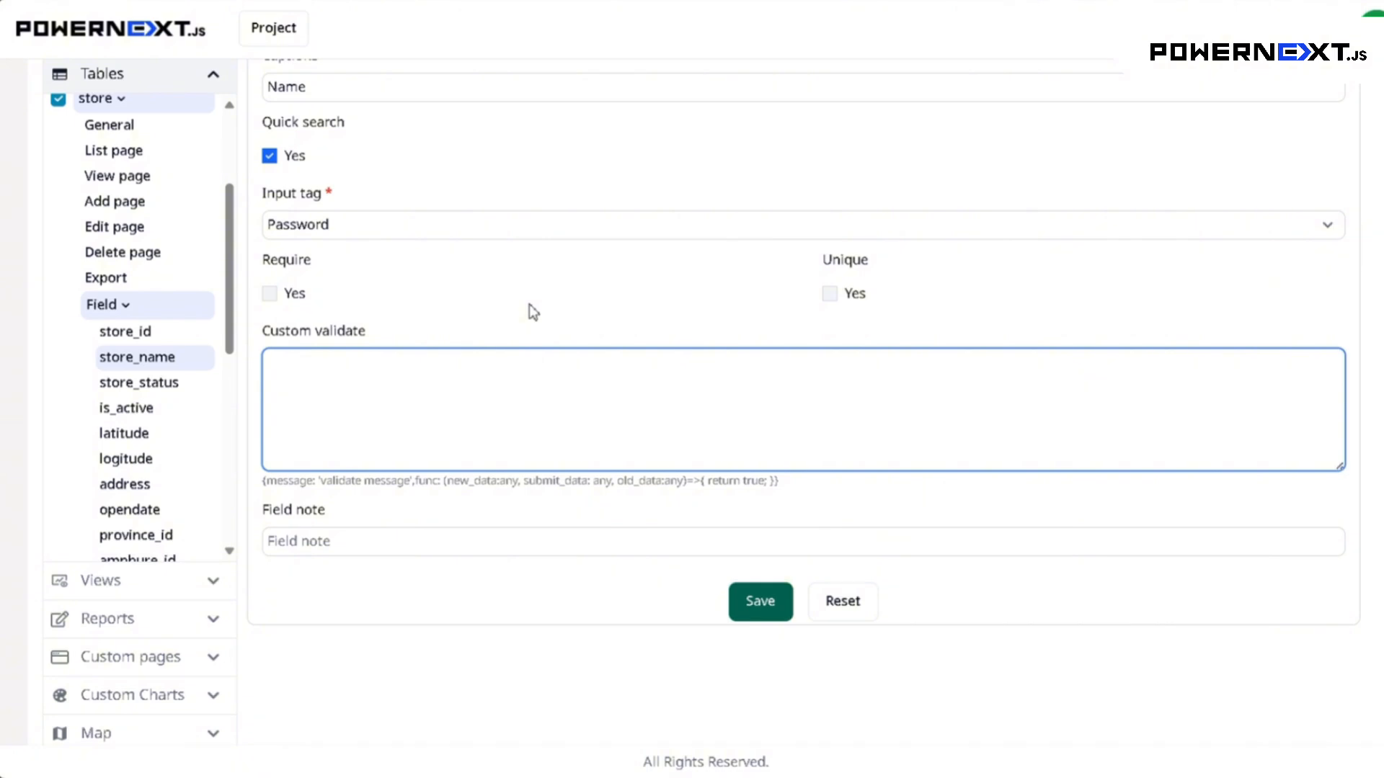
click(317, 226)
click(310, 364)
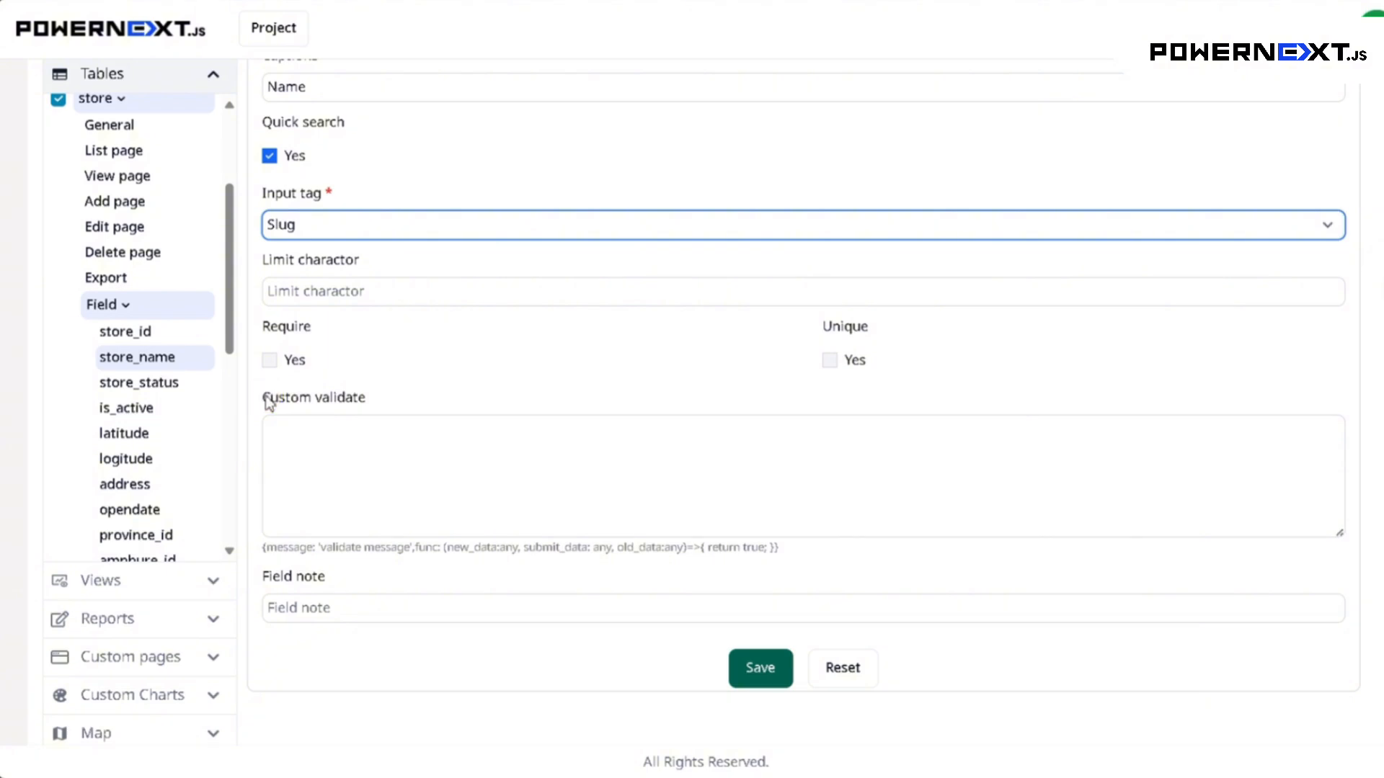
Step: Try Integer as the input tag of the store_name field
click(360, 234)
click(356, 232)
click(349, 232)
click(341, 226)
click(345, 232)
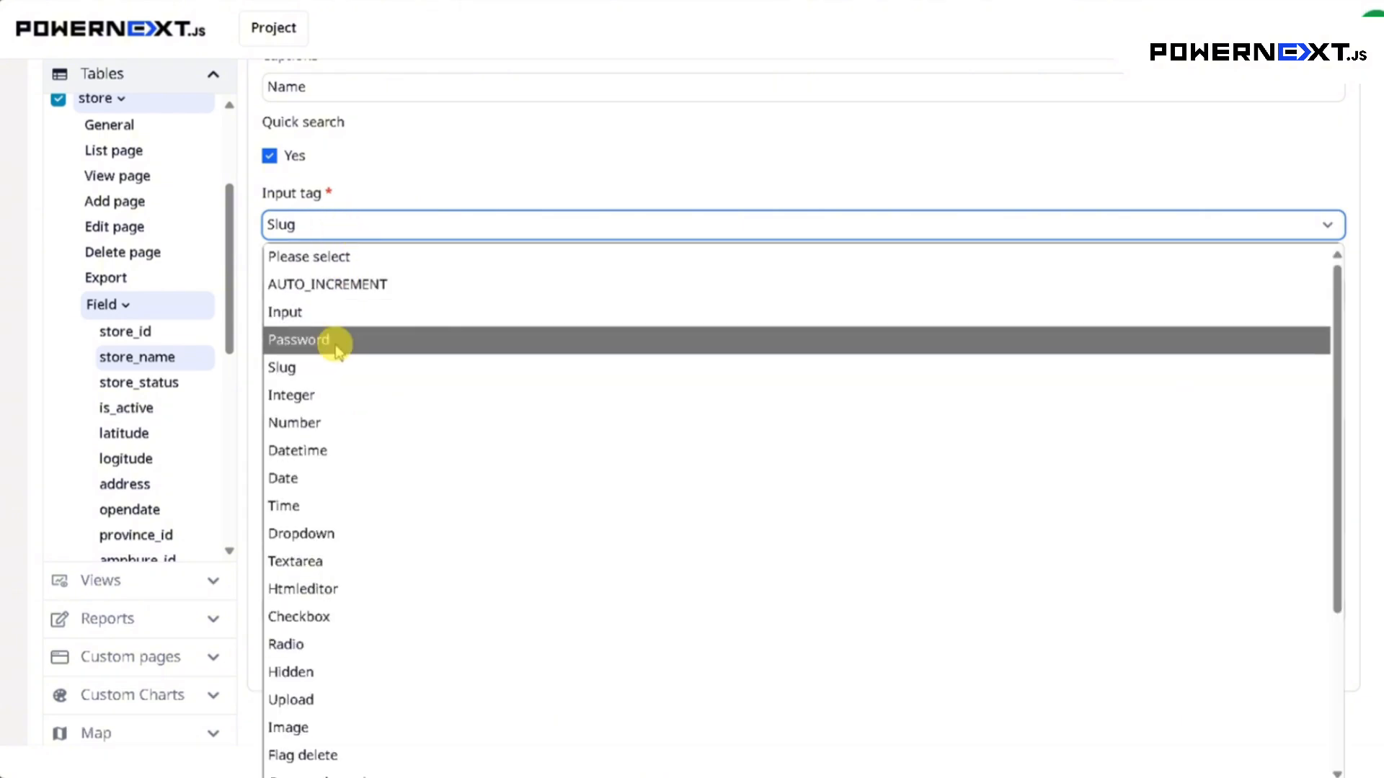
click(325, 392)
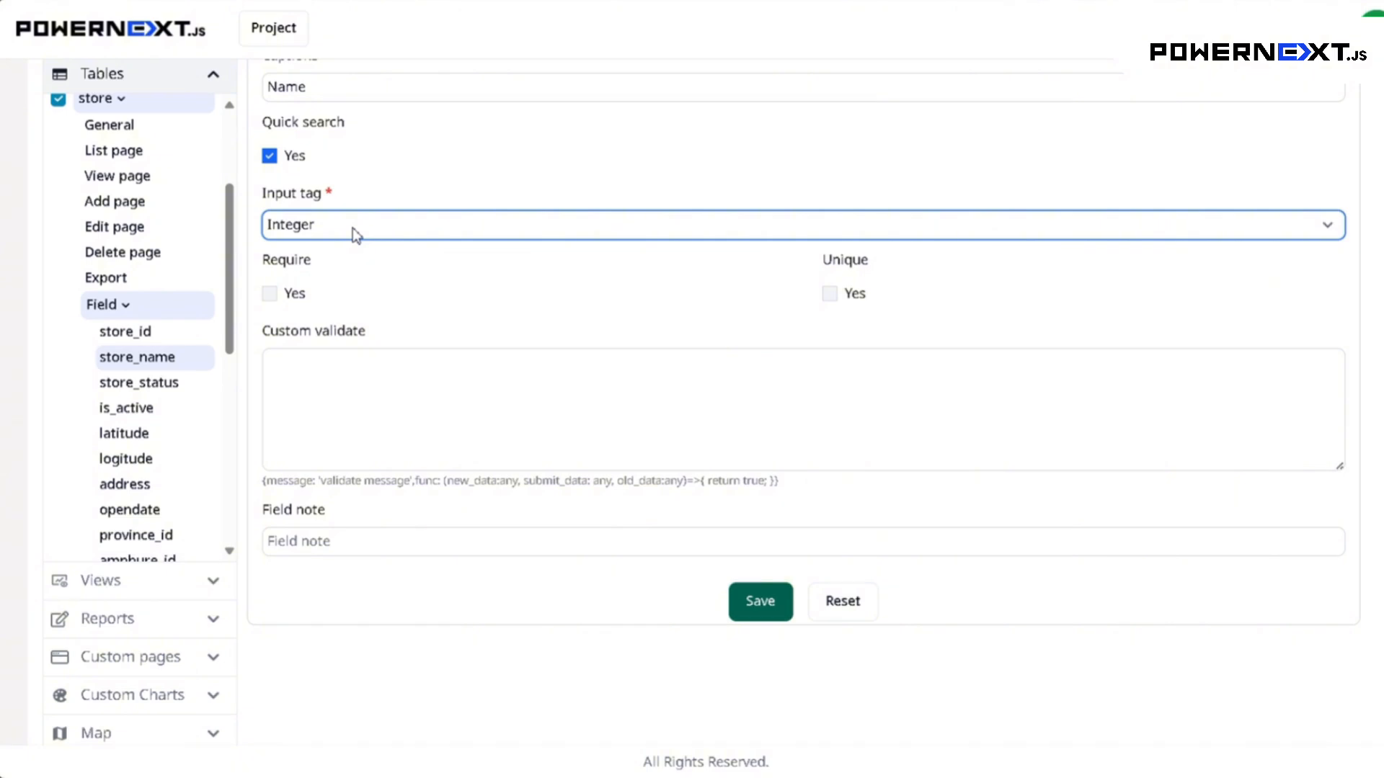
Step: Try Number, Datetime, Date and Time in turn as the input tag of the store_name field
click(354, 229)
click(323, 425)
click(448, 237)
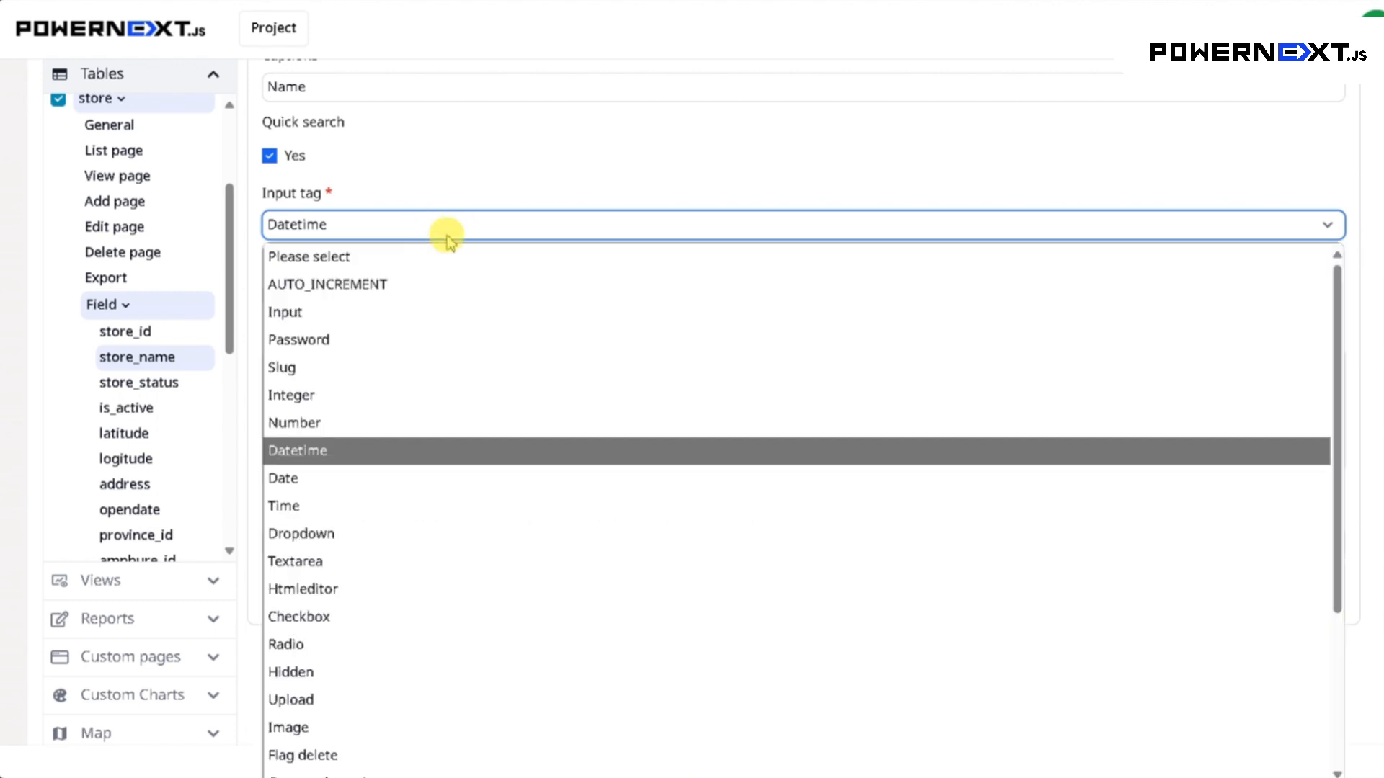
click(329, 484)
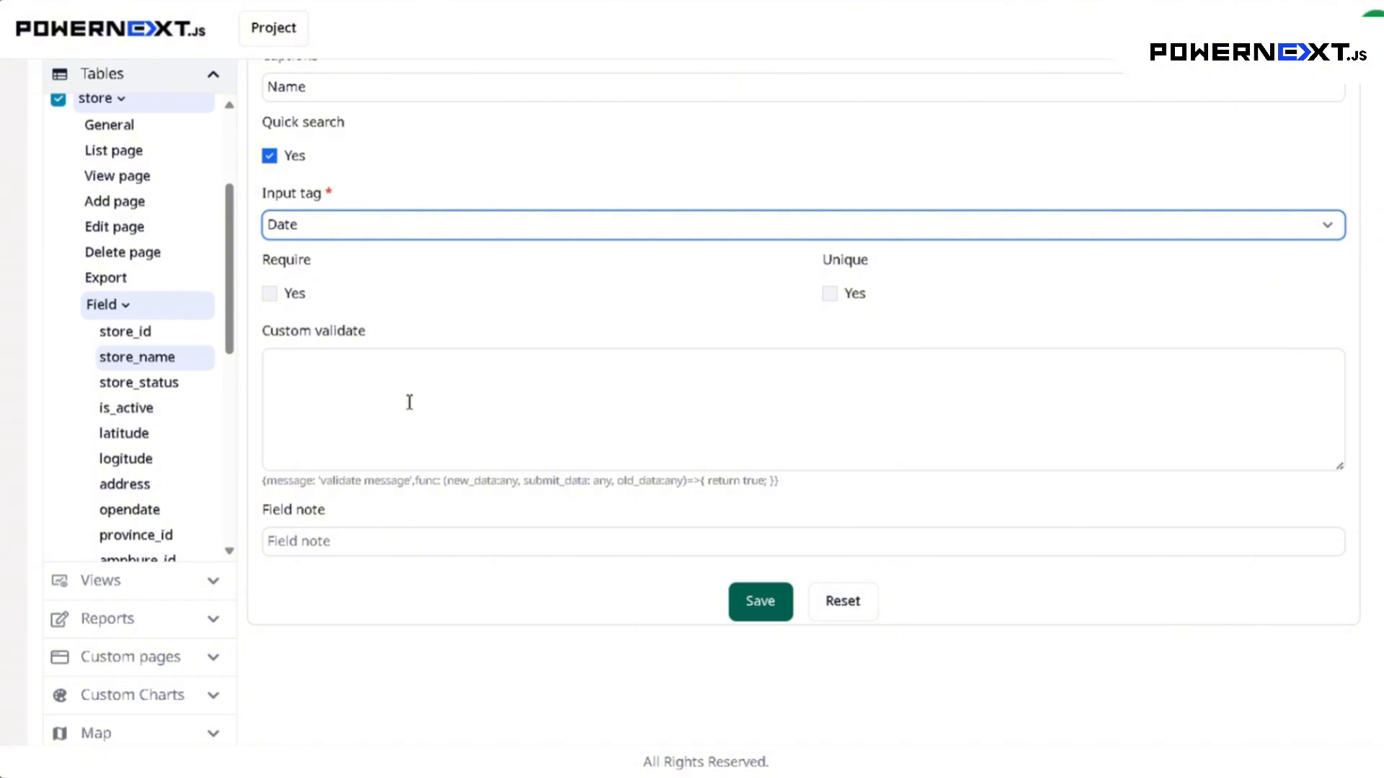
click(436, 232)
click(405, 510)
Step: Set the store_name field's input tag to Dropdown and review its Lookup table and Choices options
click(379, 230)
click(375, 532)
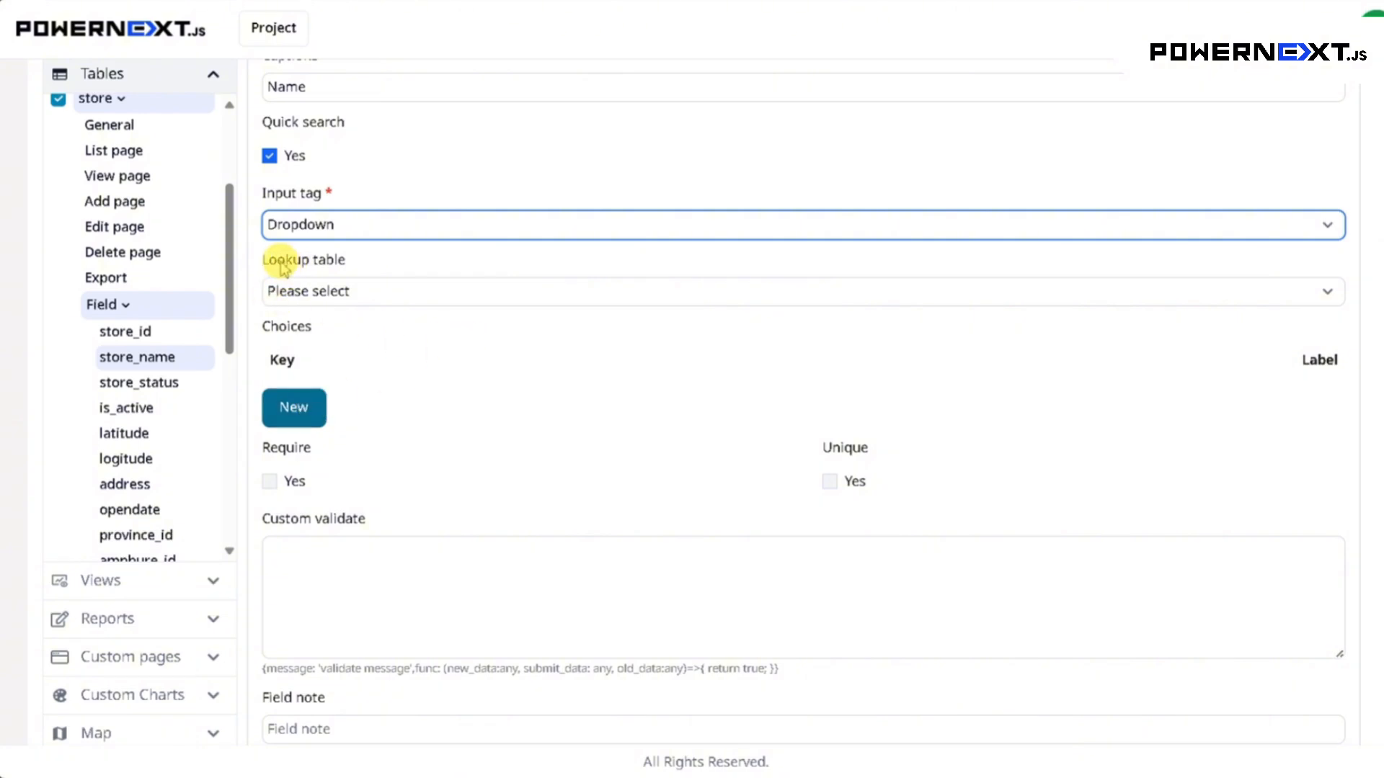
drag(280, 261, 360, 265)
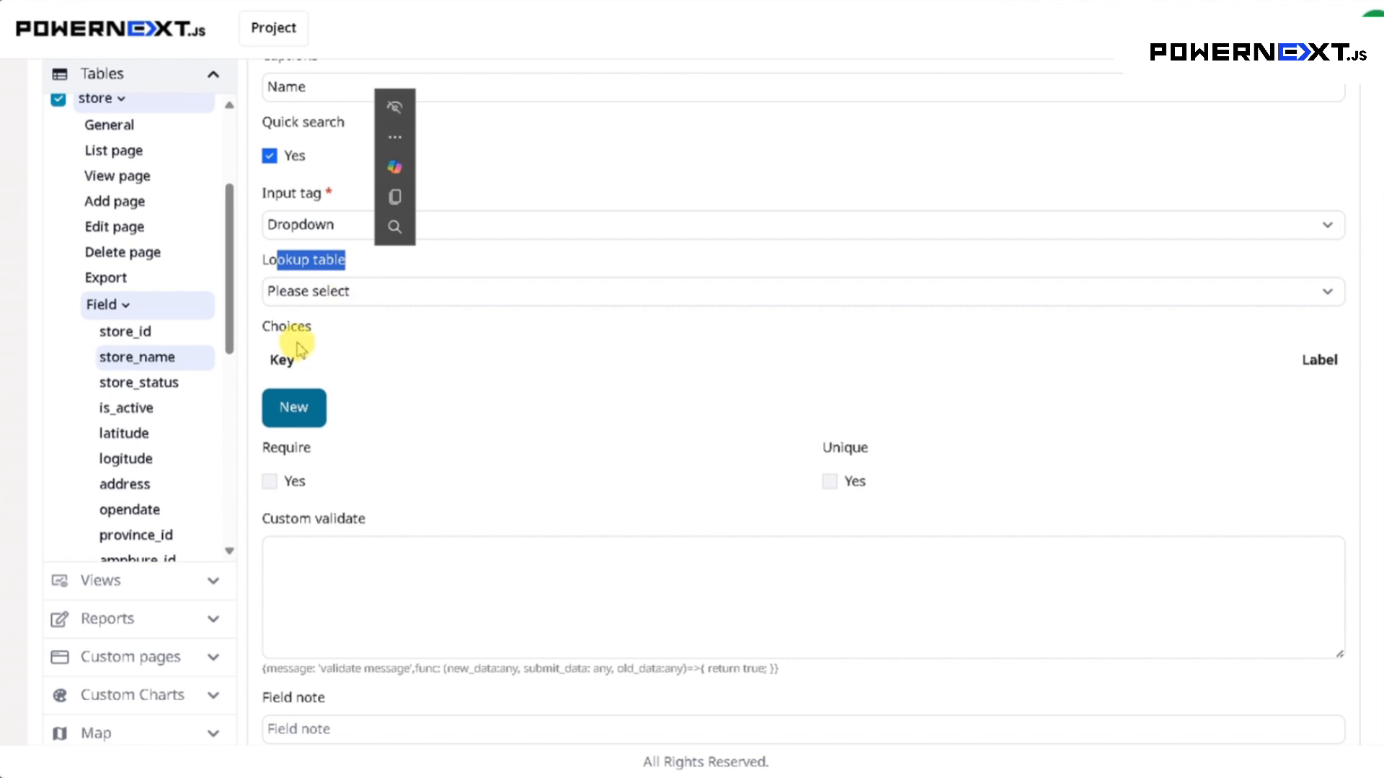
drag(261, 326, 330, 346)
click(306, 373)
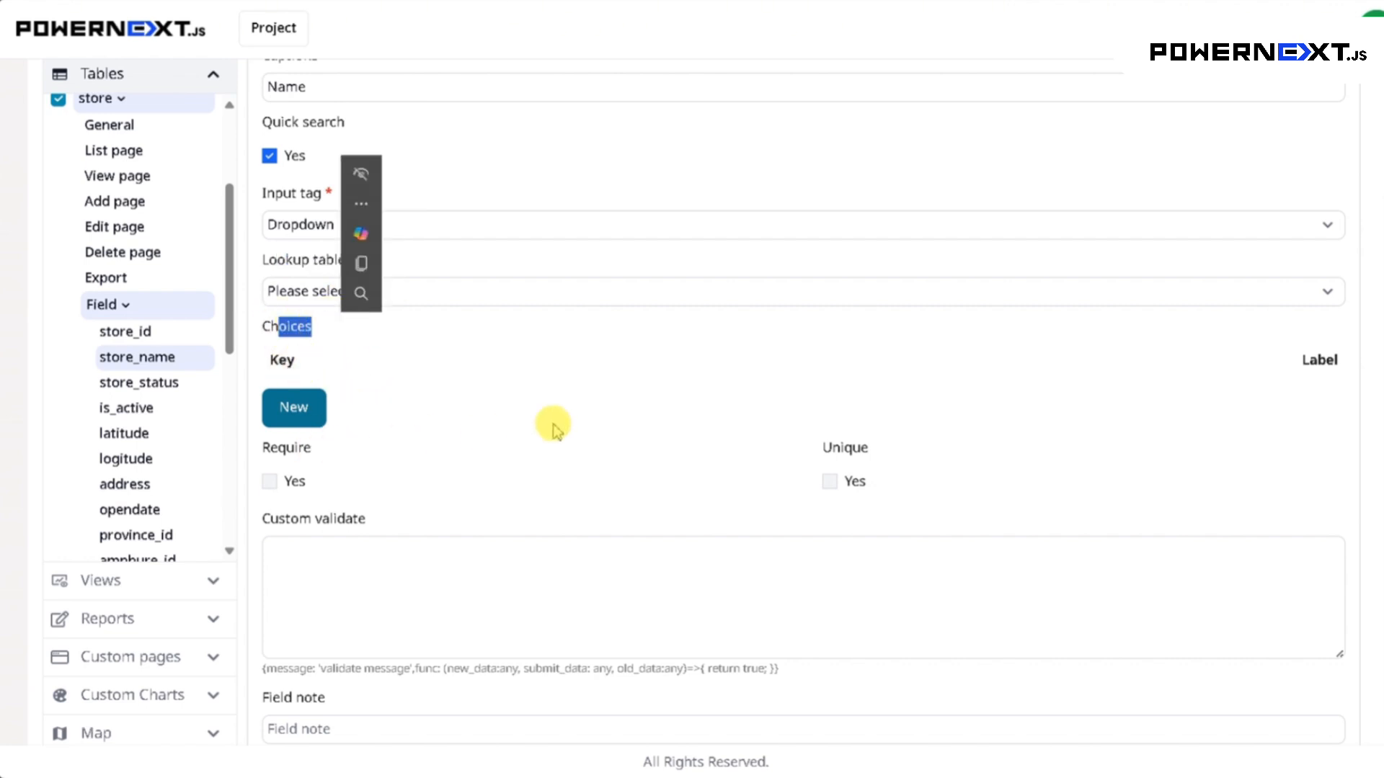
Step: Base the store_name dropdown on the provinces lookup table, with id as lookup field and name_en as lookup display
click(364, 295)
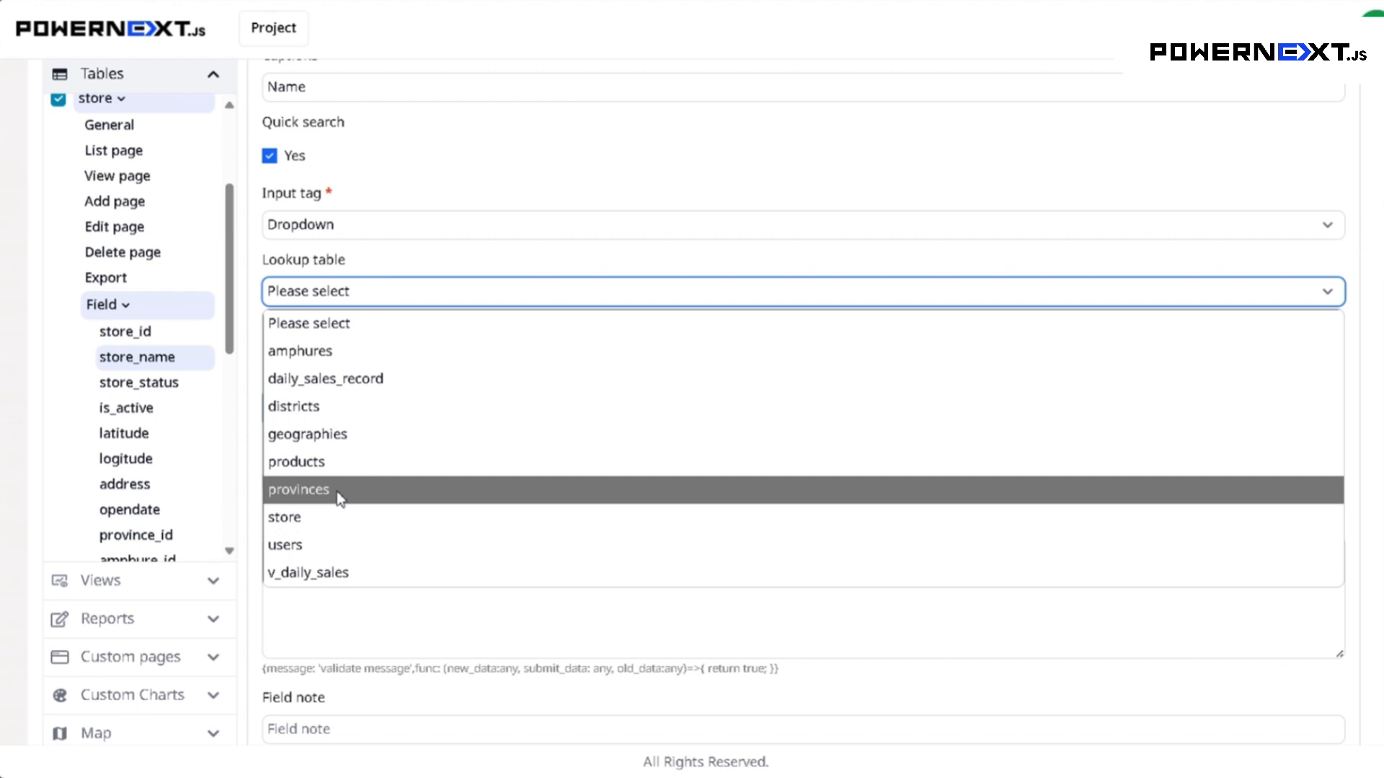
click(309, 489)
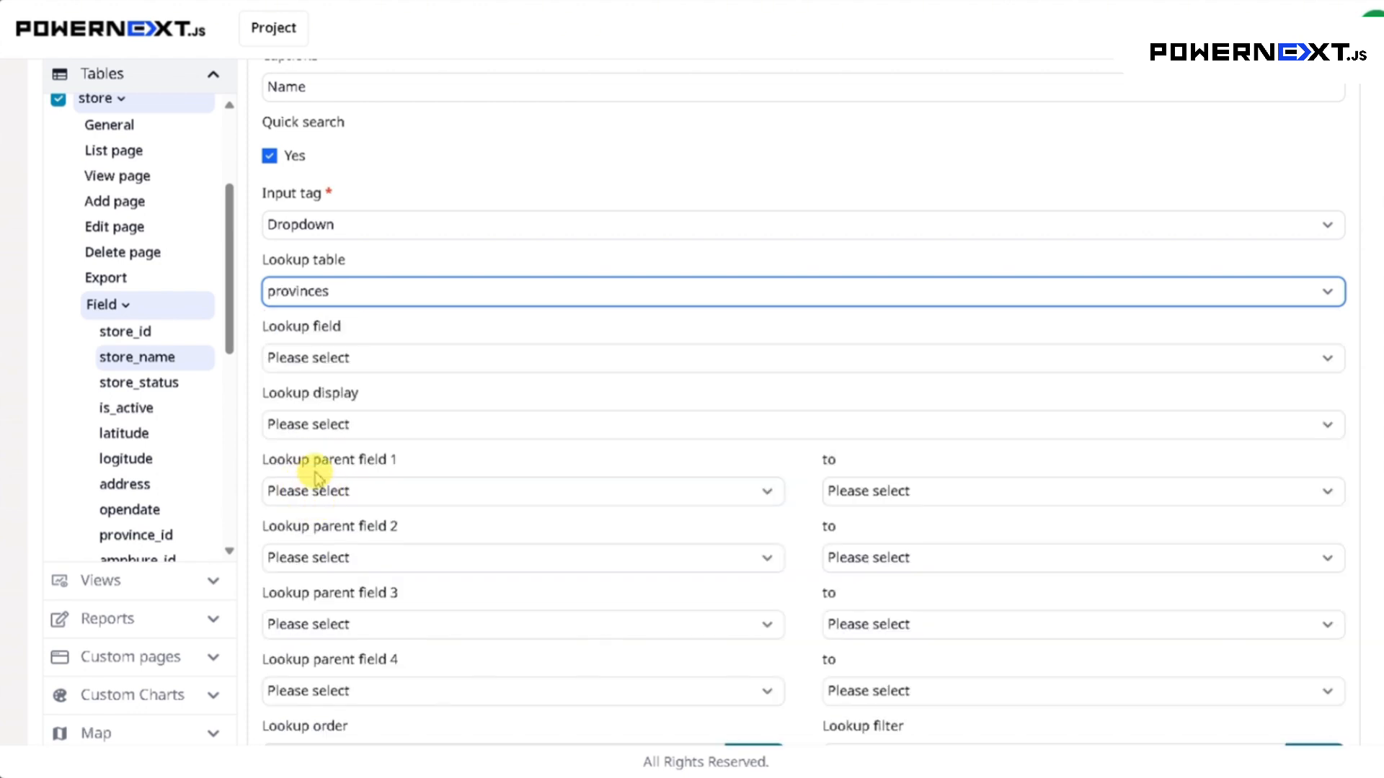
click(356, 359)
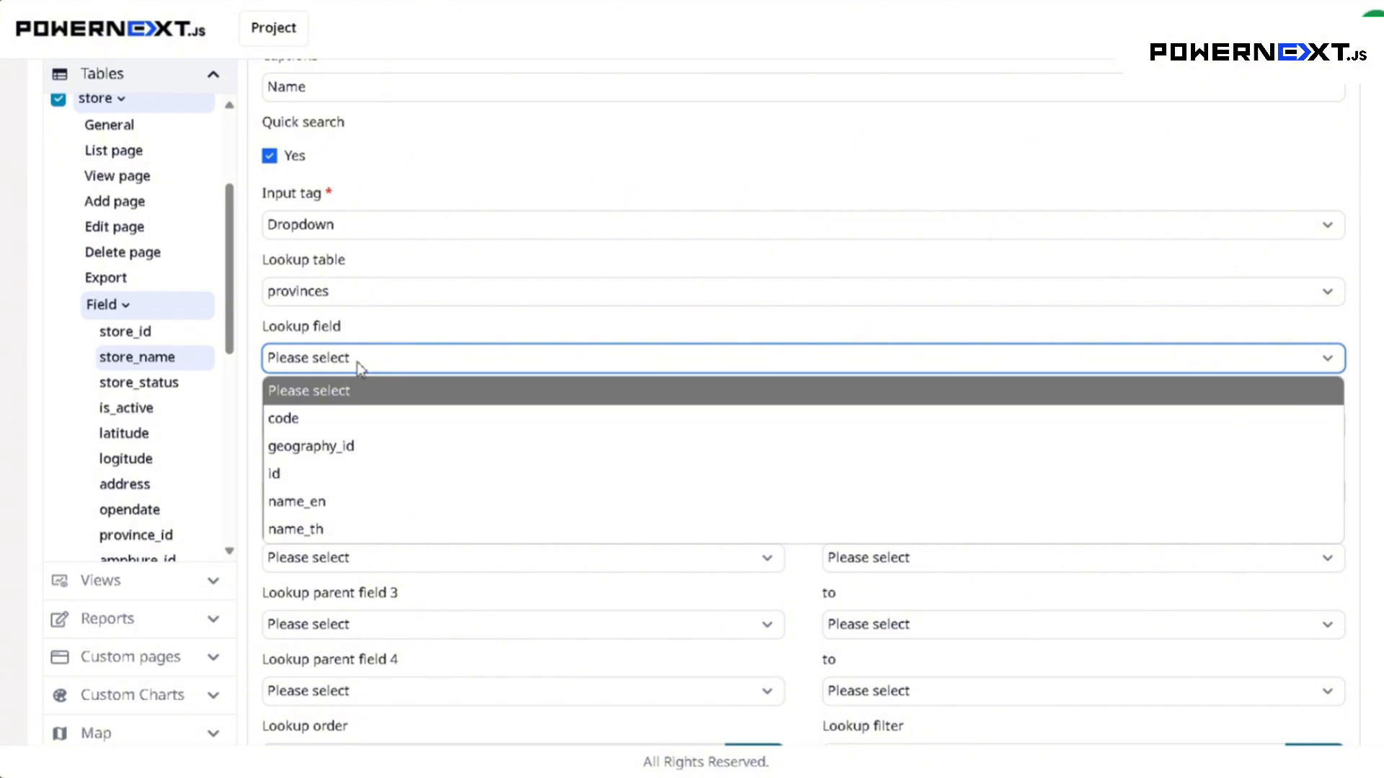
click(310, 475)
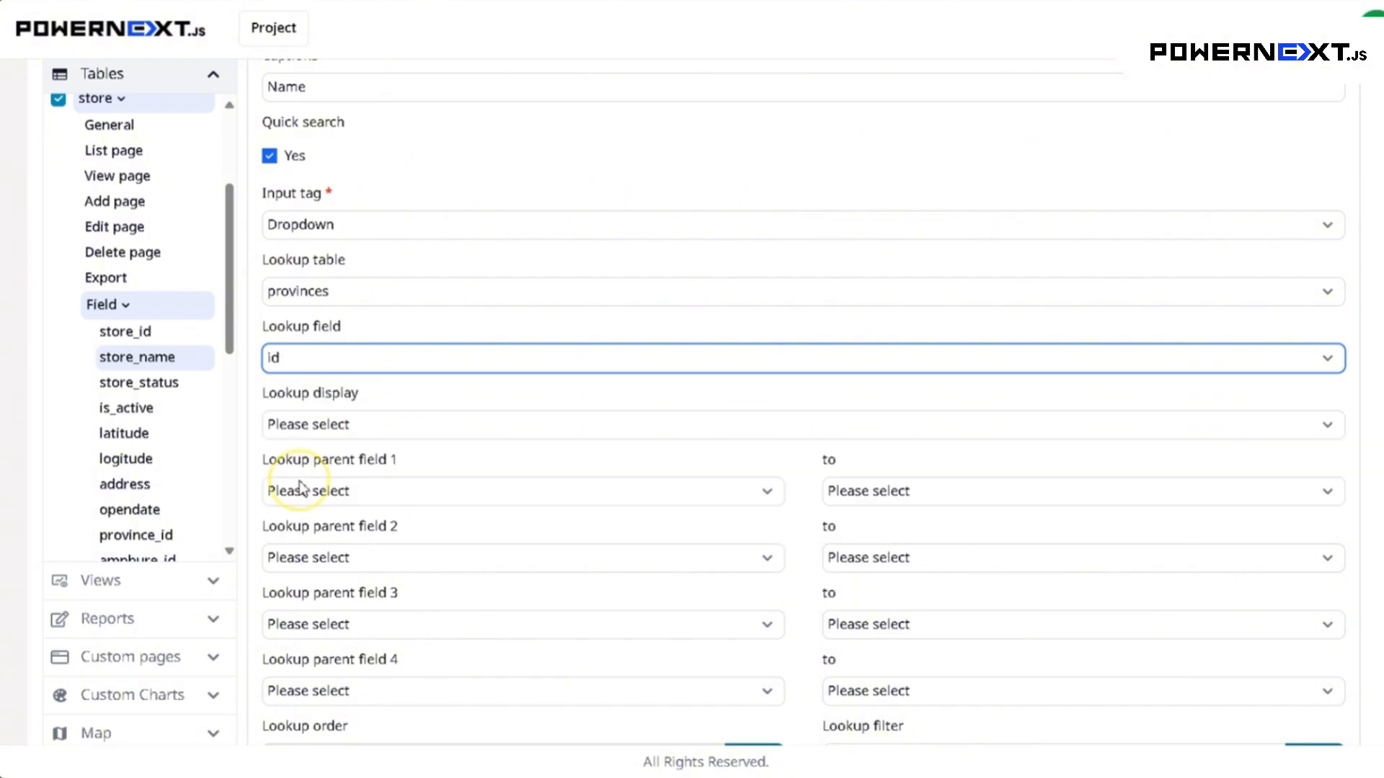
click(321, 431)
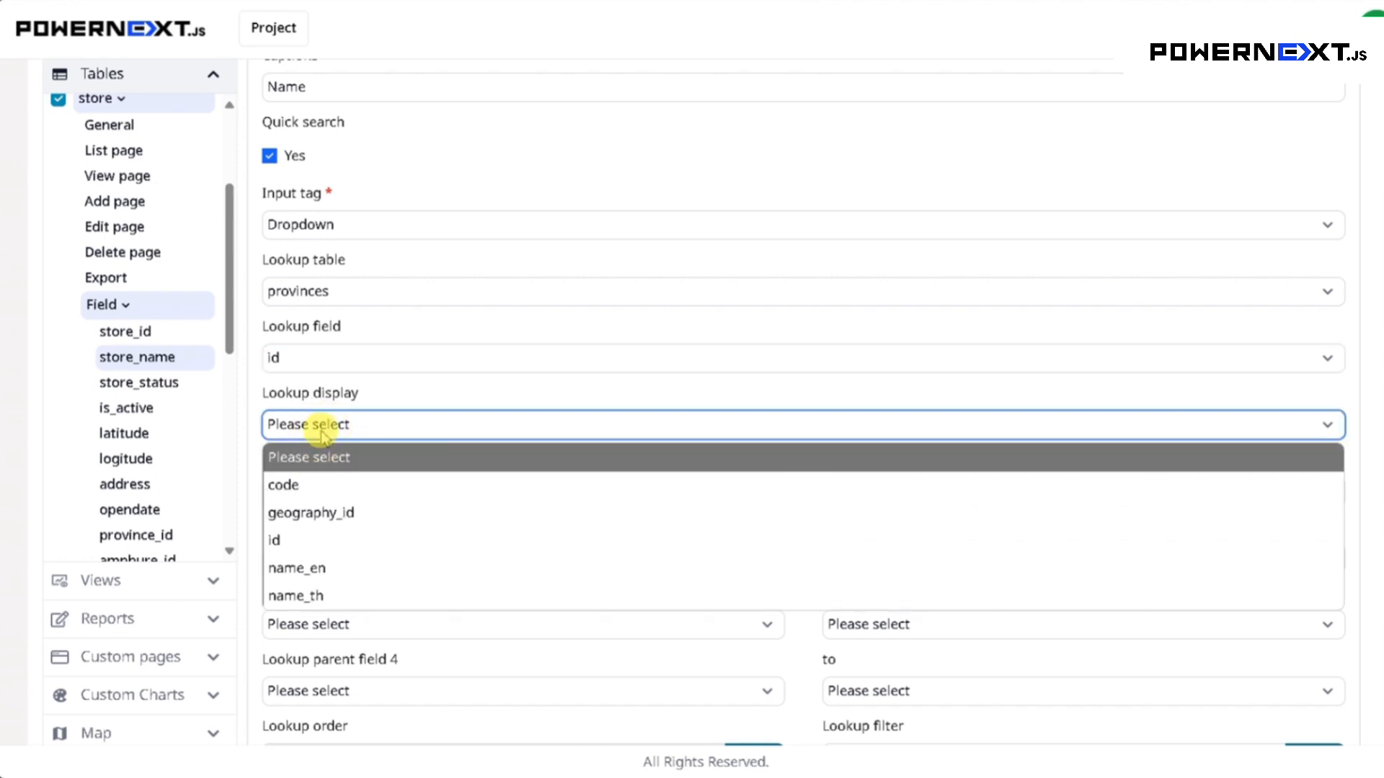
click(355, 577)
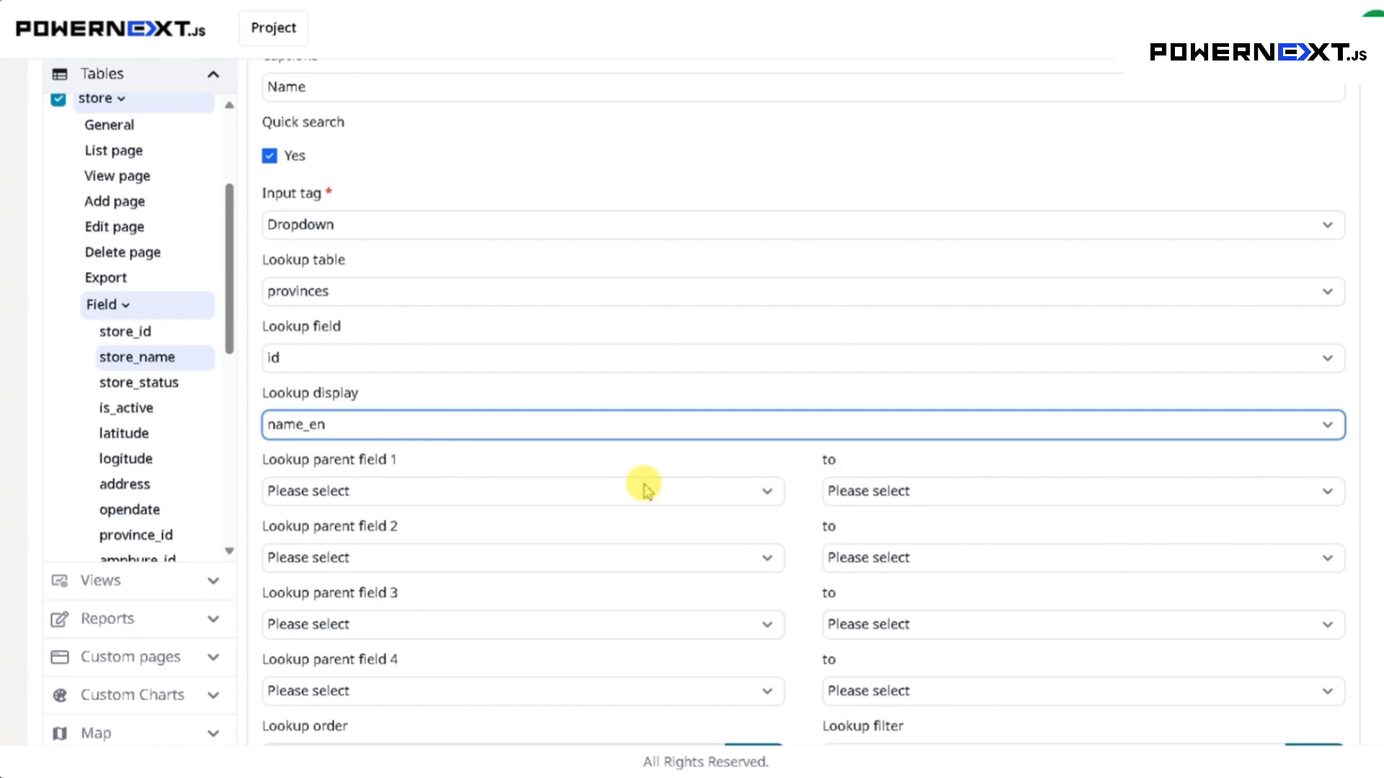
Step: Open the amphure_id field and set its input tag to Dropdown with amphures as the lookup table
scroll(302, 541, down, 1)
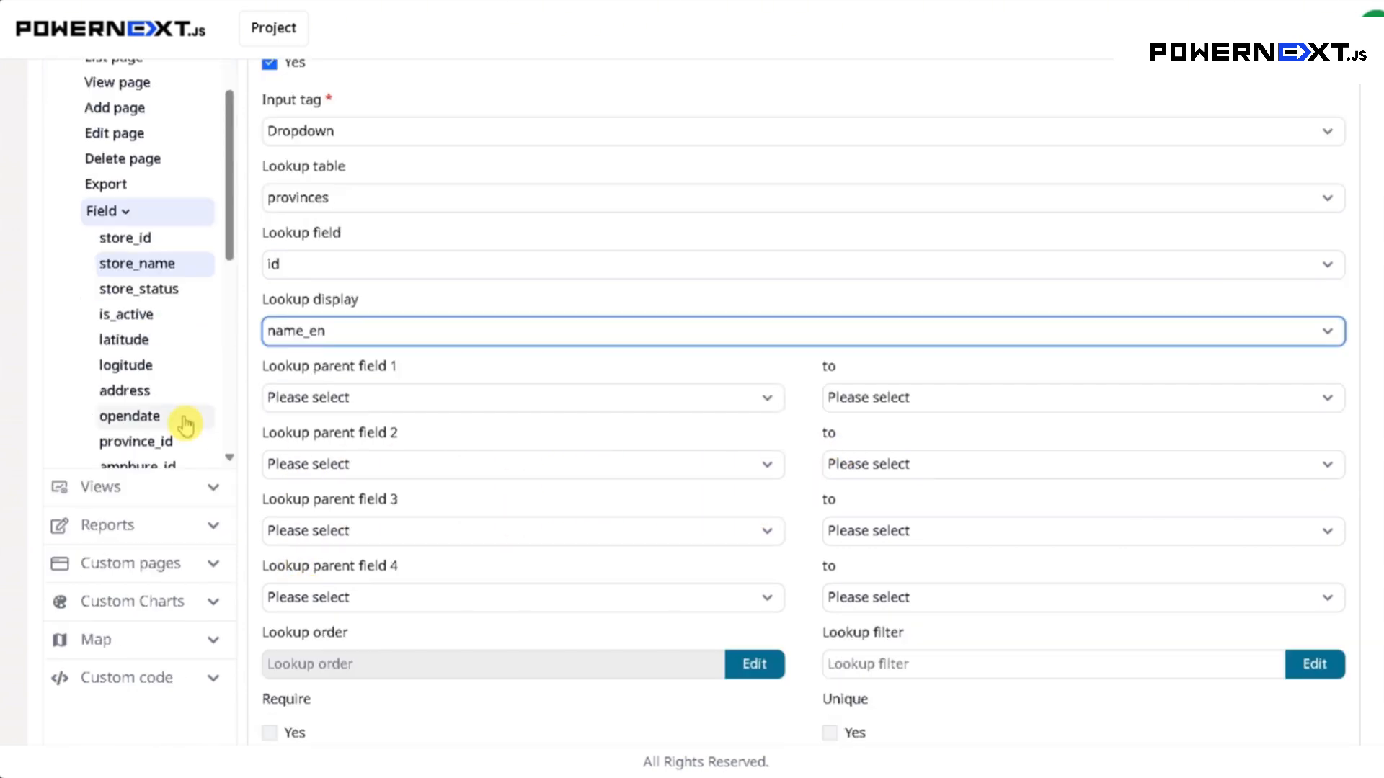
scroll(184, 397, down, 1)
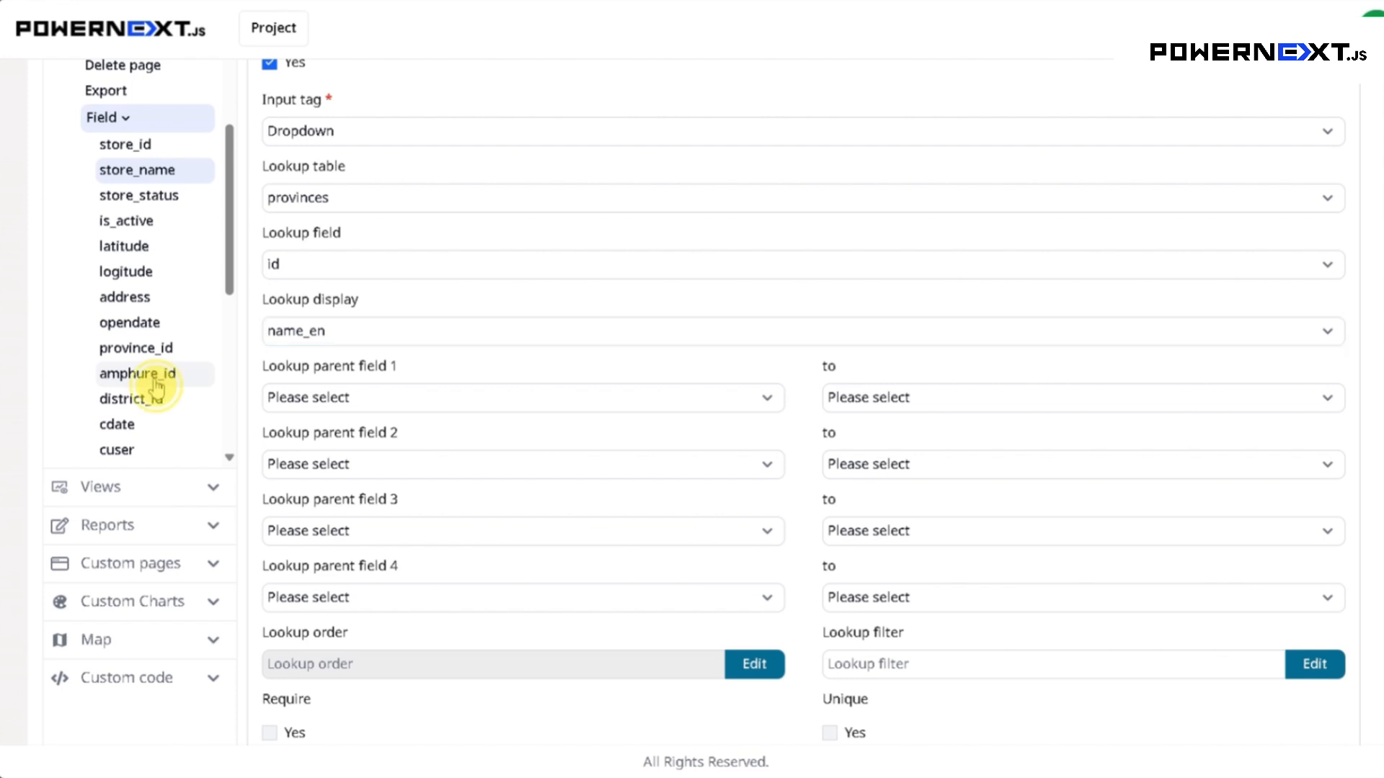
click(154, 377)
scroll(485, 348, up, 3)
click(309, 329)
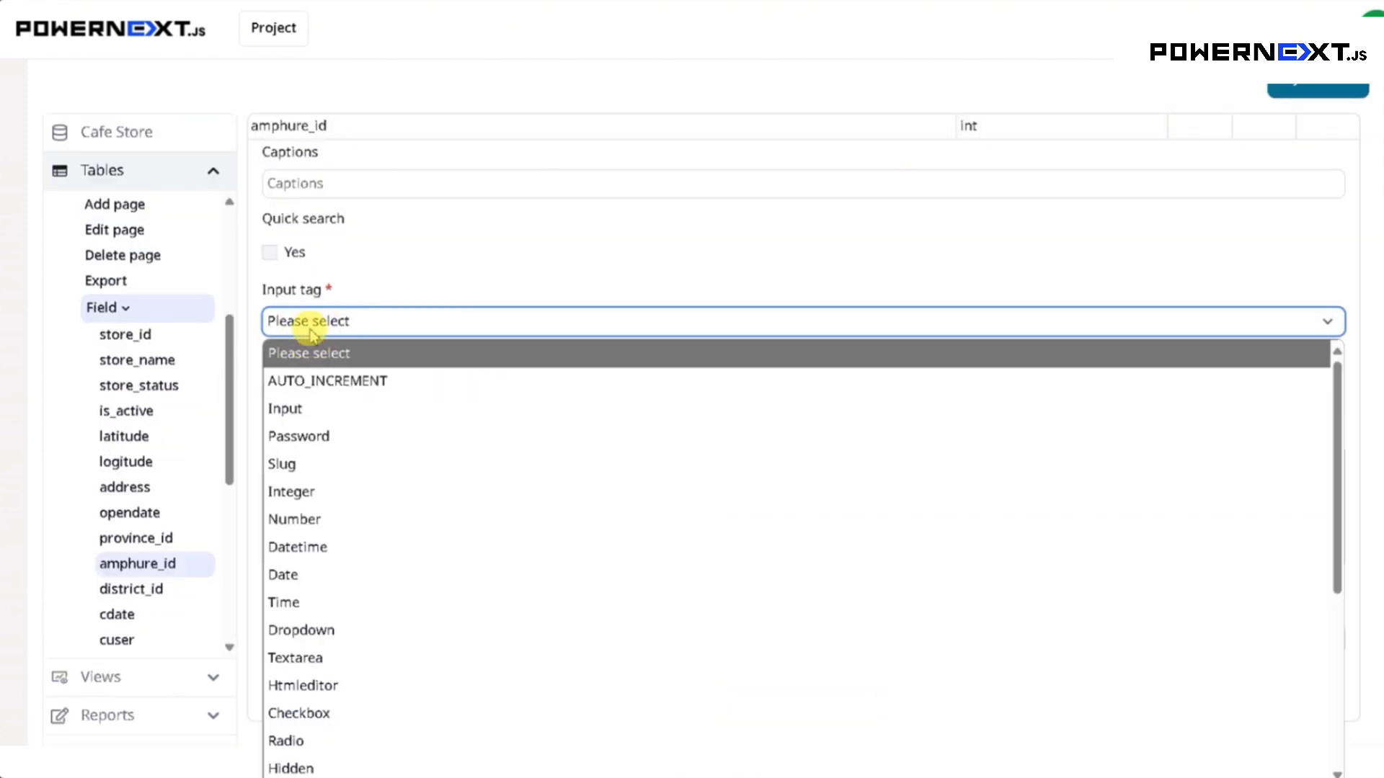
click(330, 632)
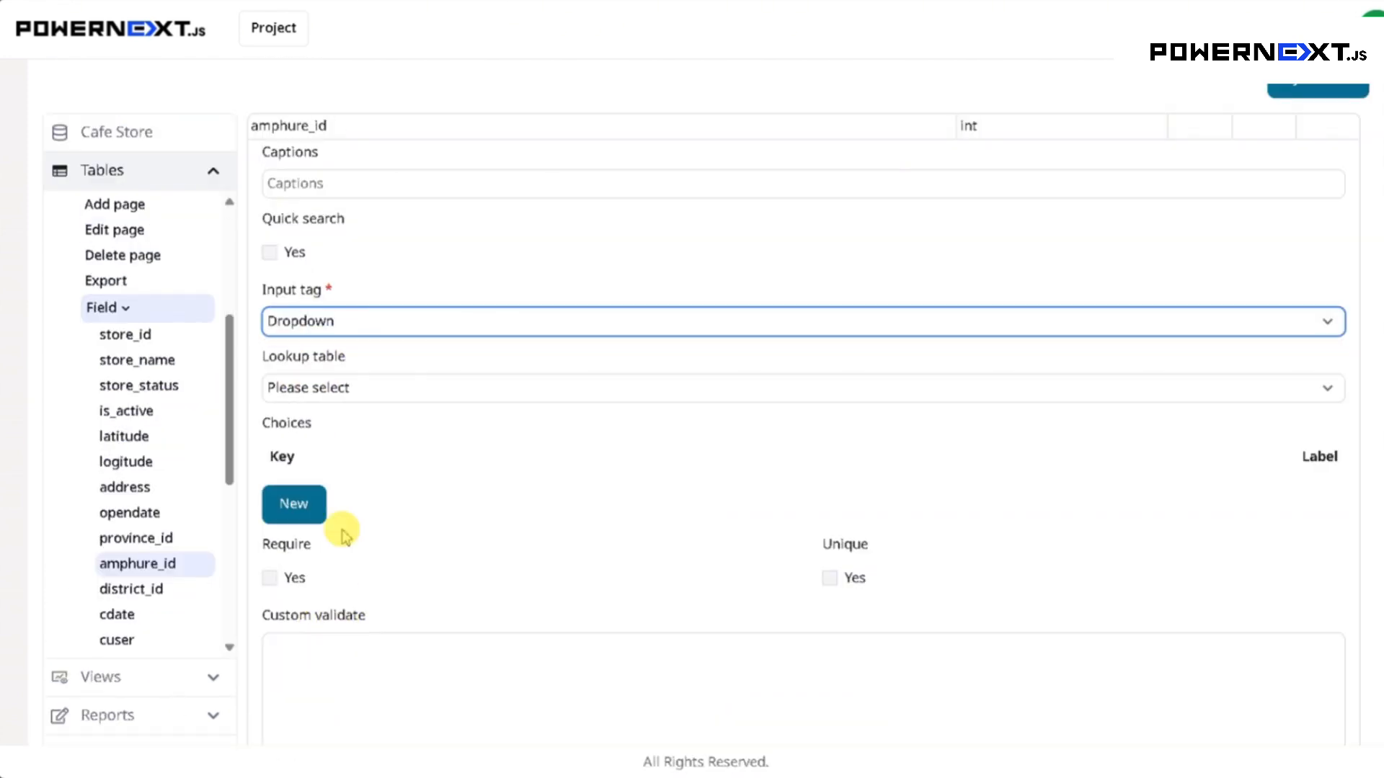
click(353, 389)
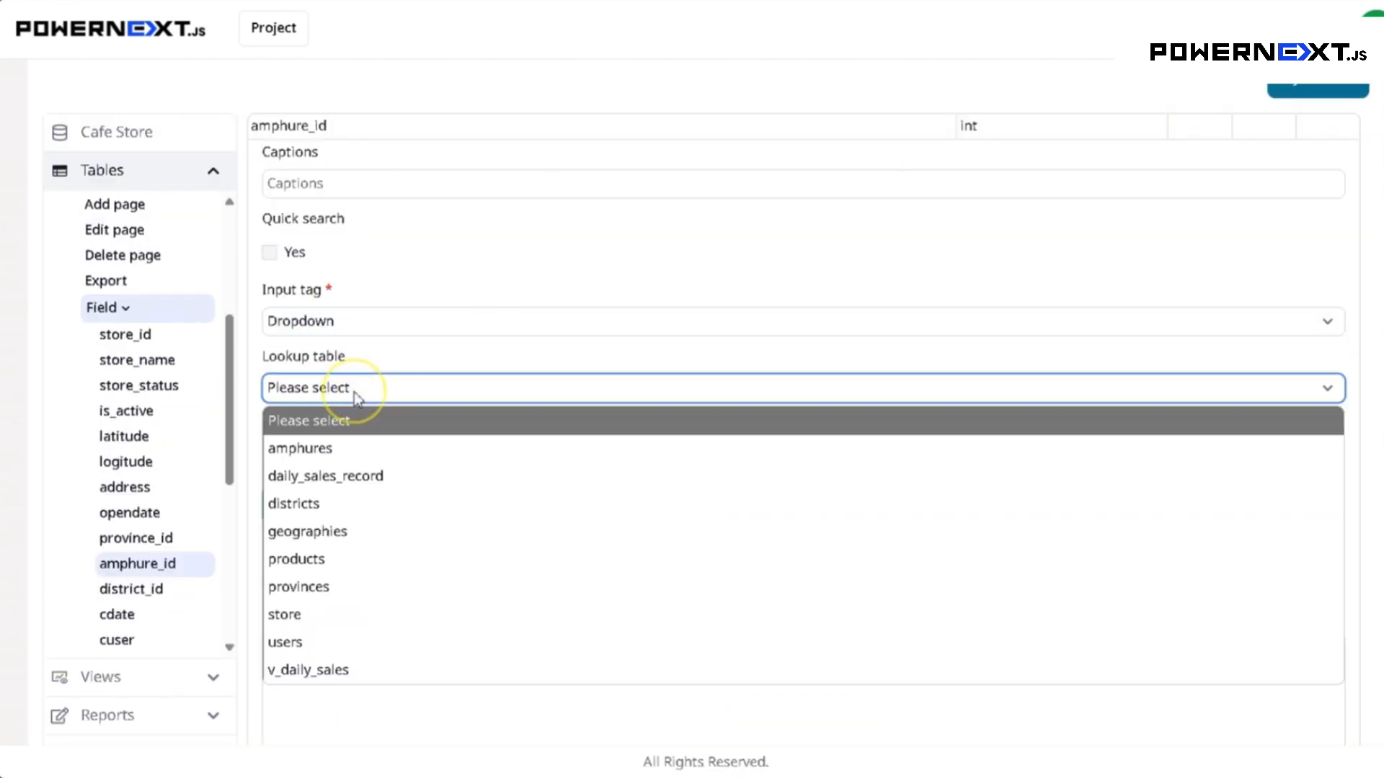
click(336, 450)
Step: Set the amphure_id dropdown's lookup field to id and its lookup display to name_en
click(388, 458)
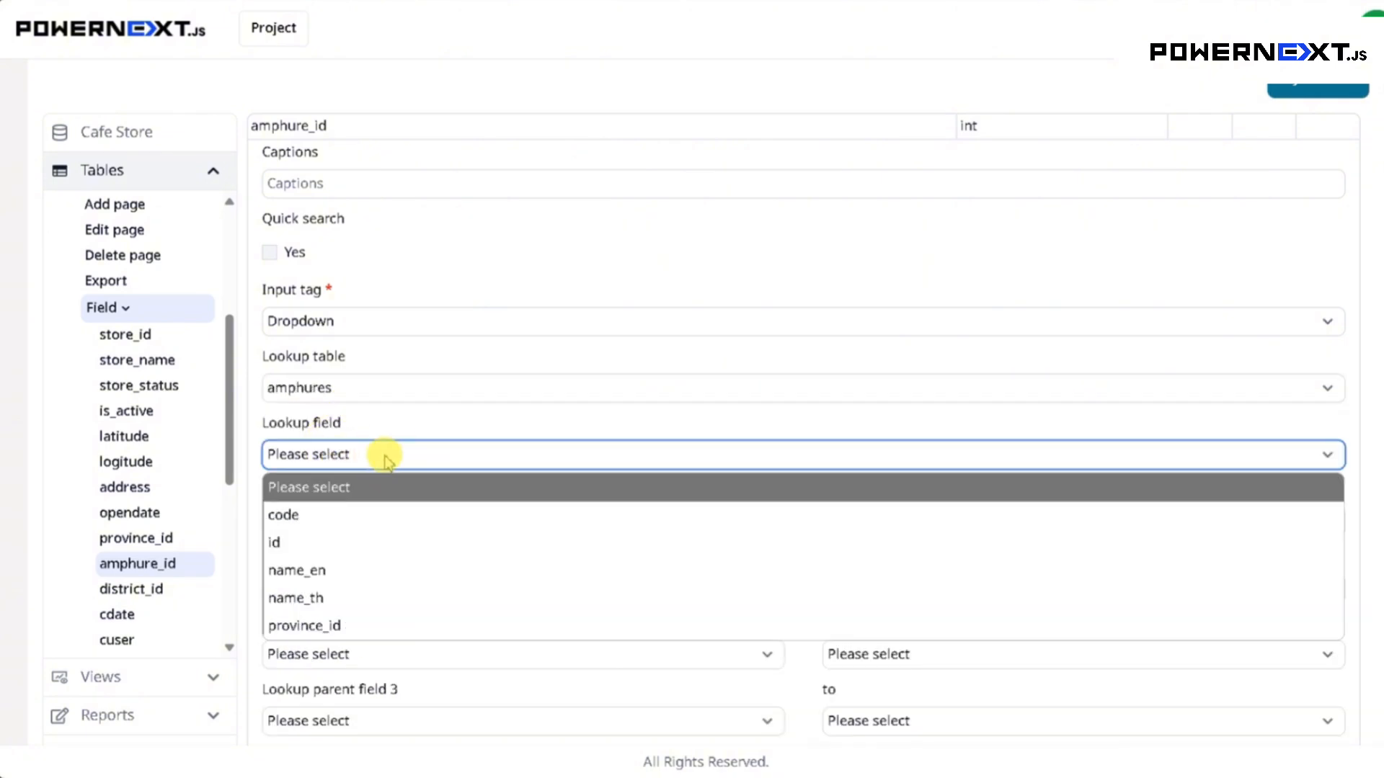
click(310, 548)
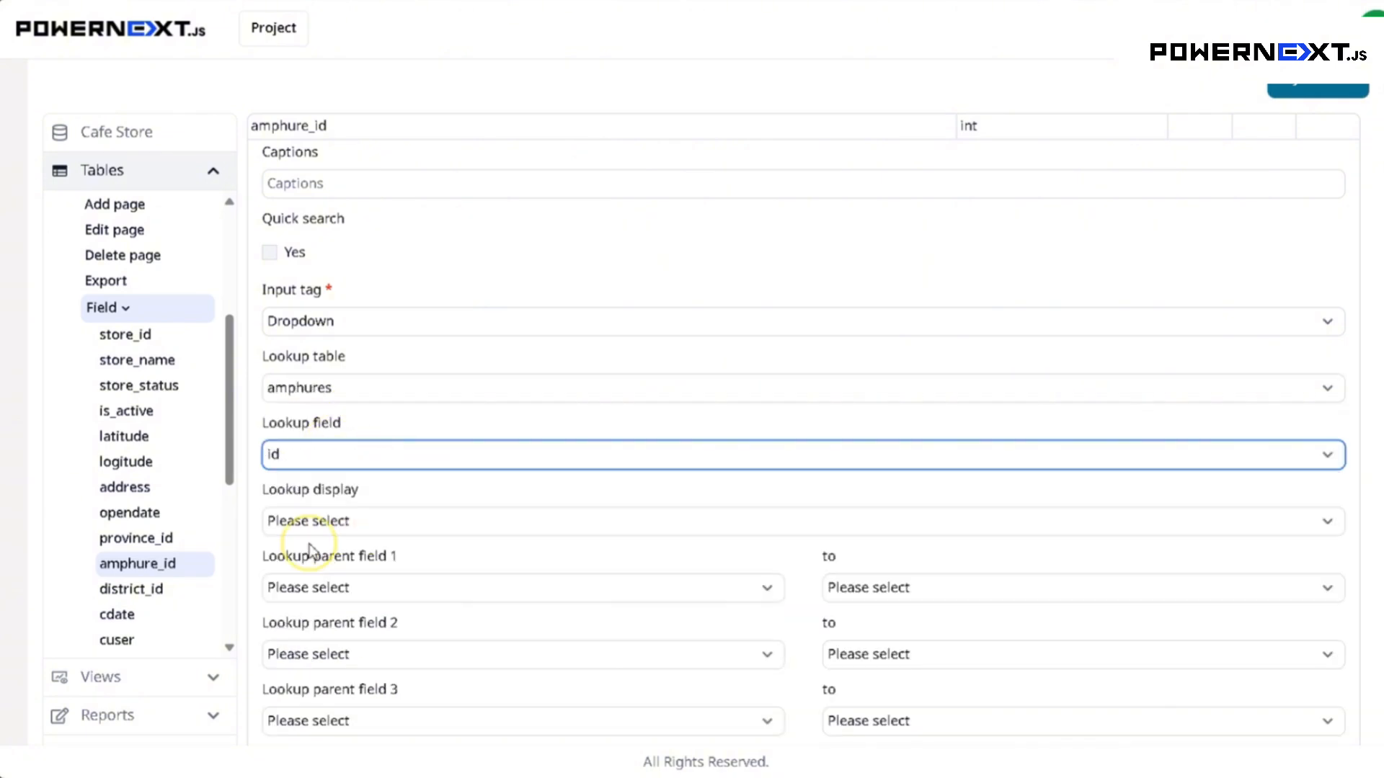
click(350, 522)
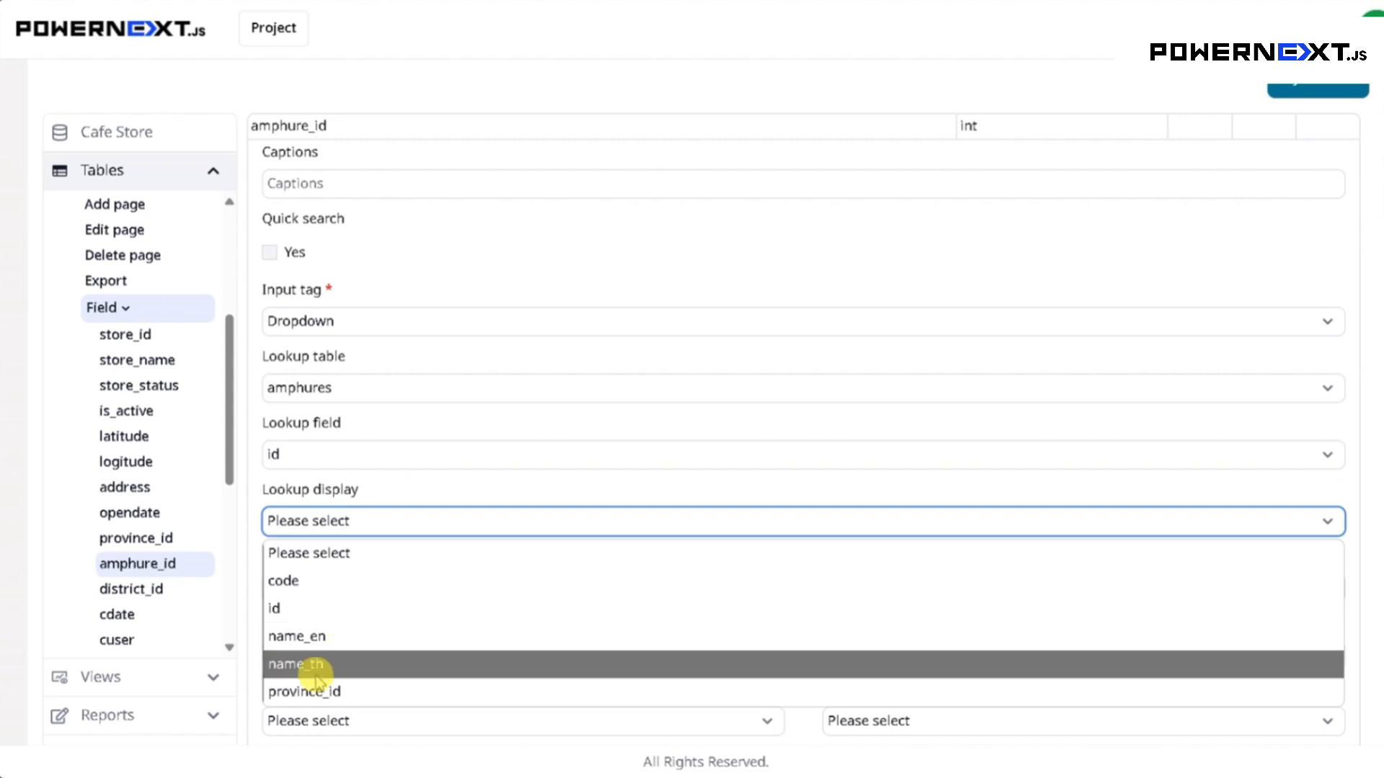
click(351, 641)
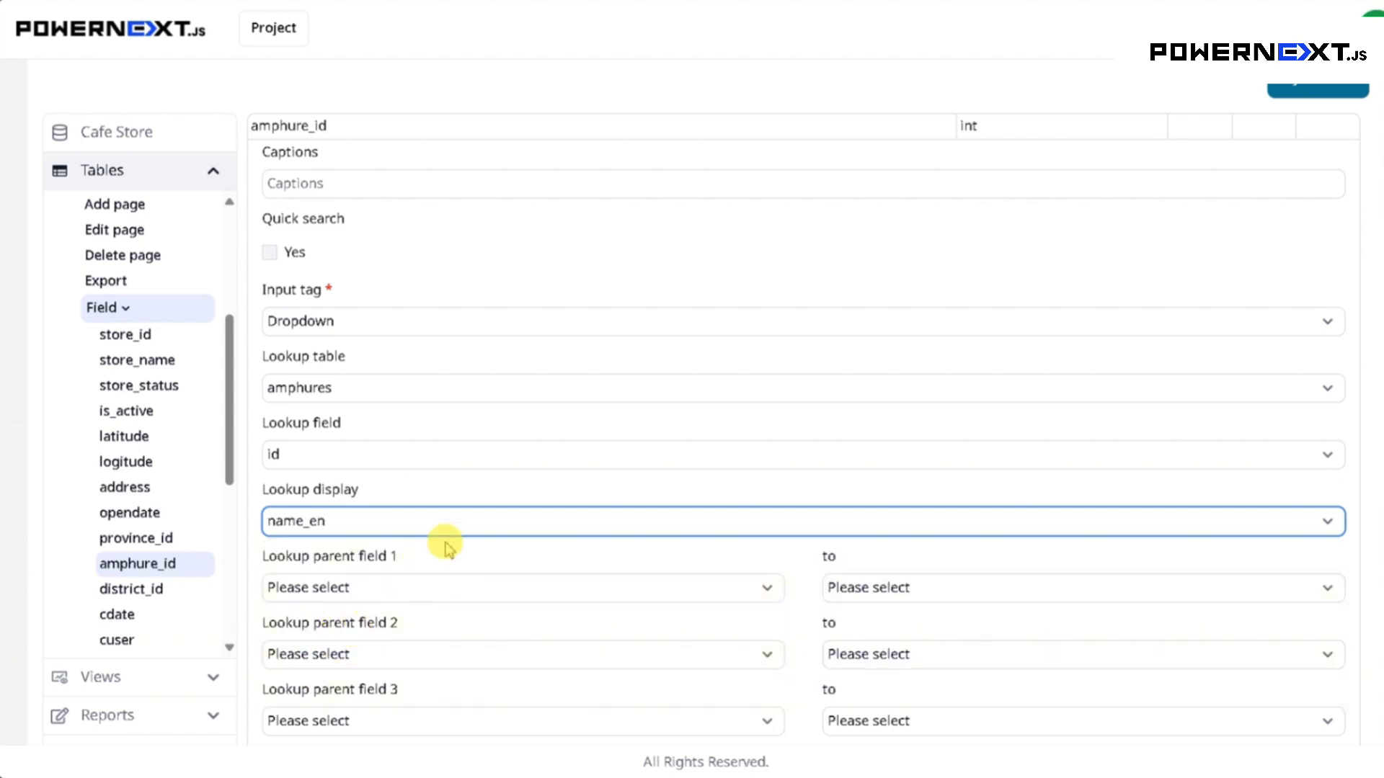
Step: Link lookup parent field 1 of amphure_id from the store table's province_id to the amphures table's province_id
scroll(447, 540, down, 1)
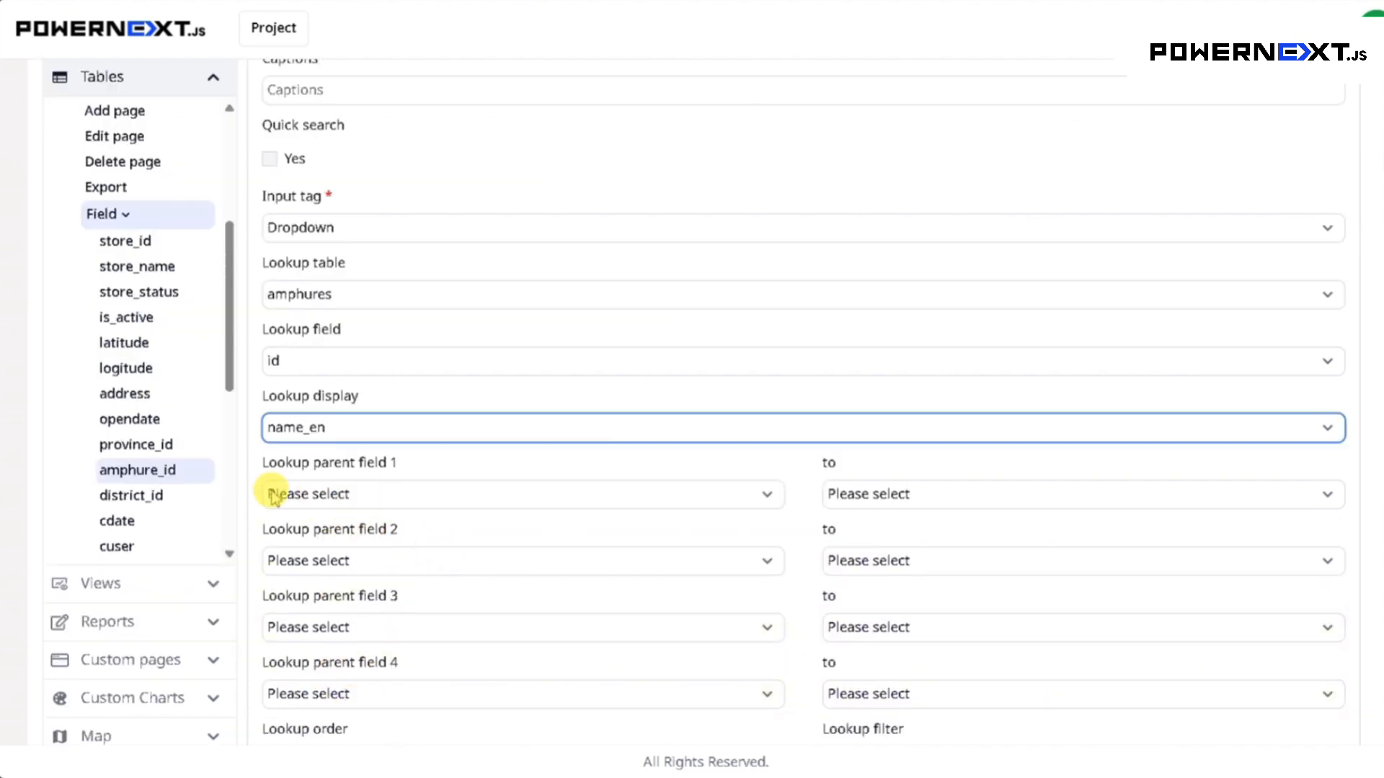
click(429, 503)
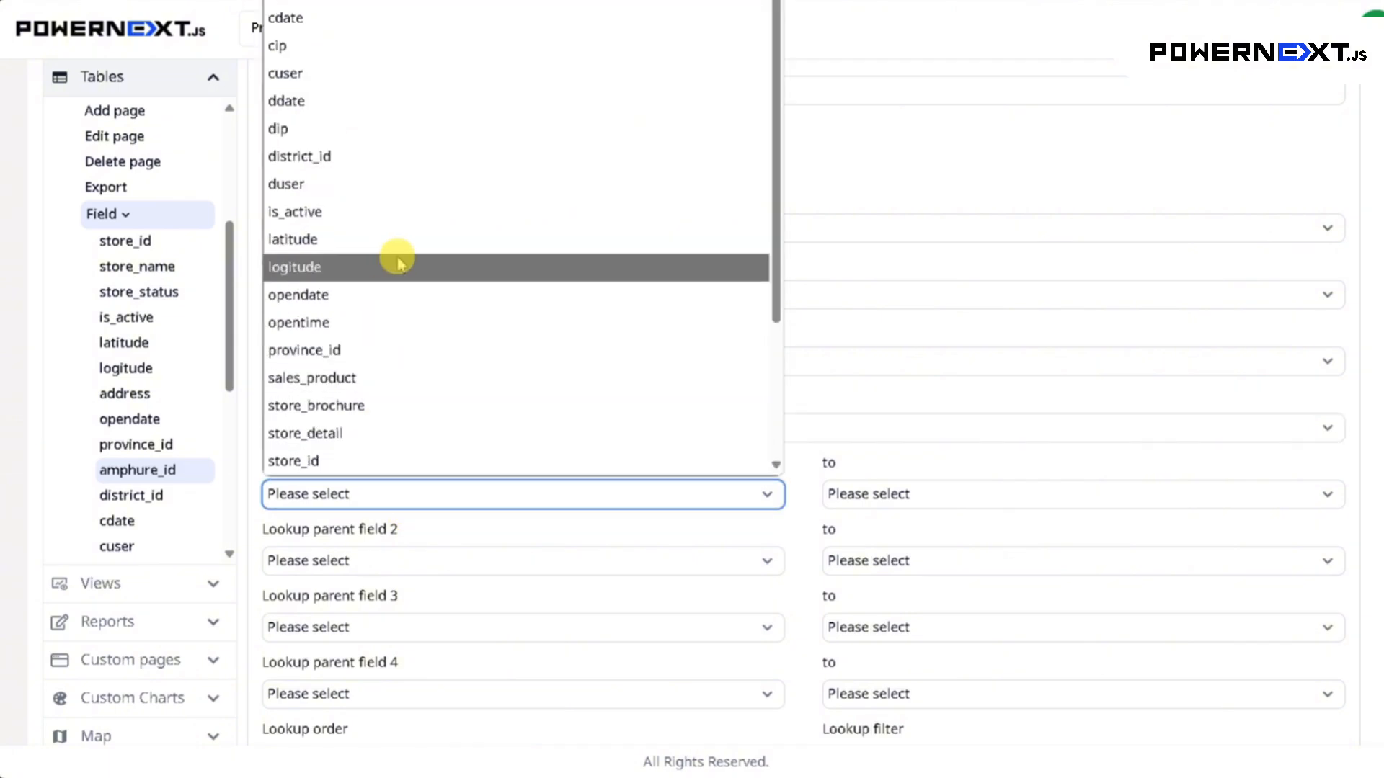
scroll(371, 303, down, 3)
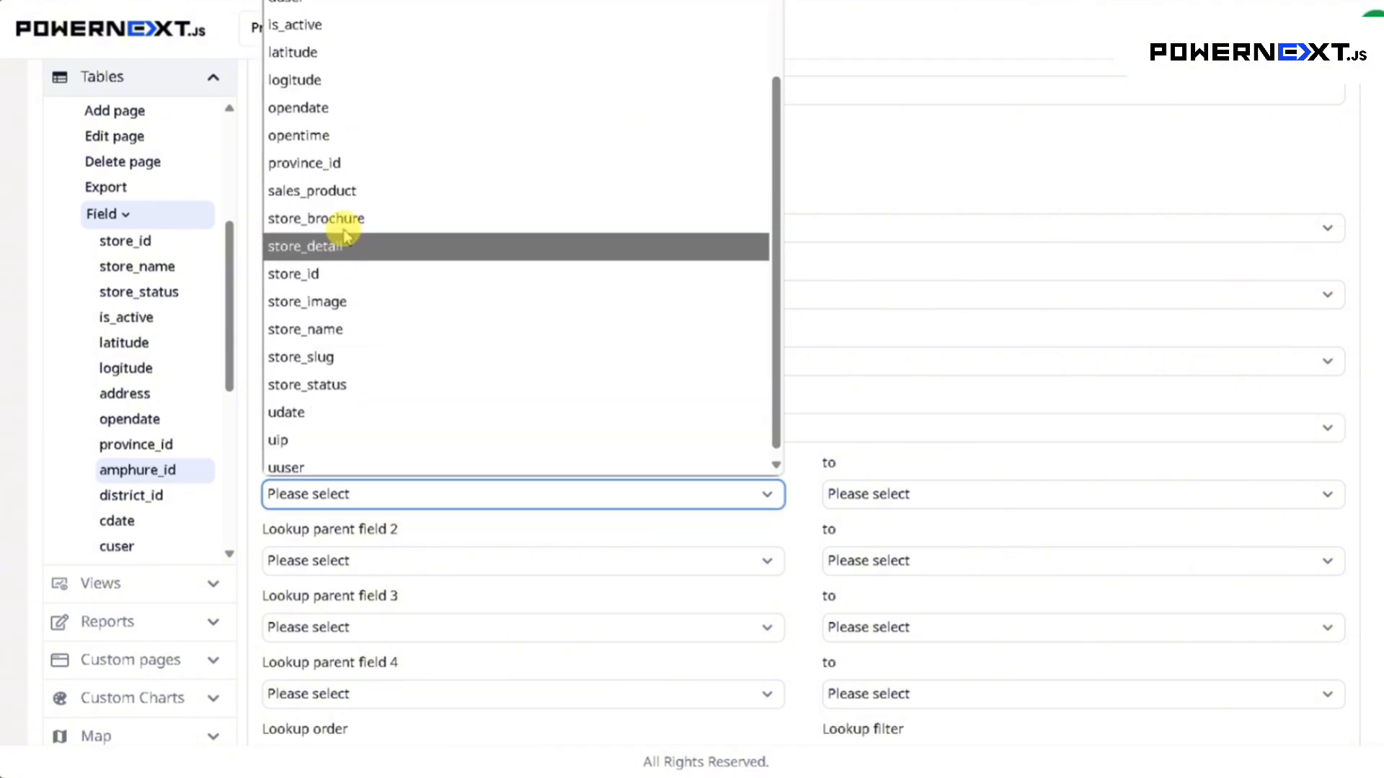
click(358, 173)
click(869, 497)
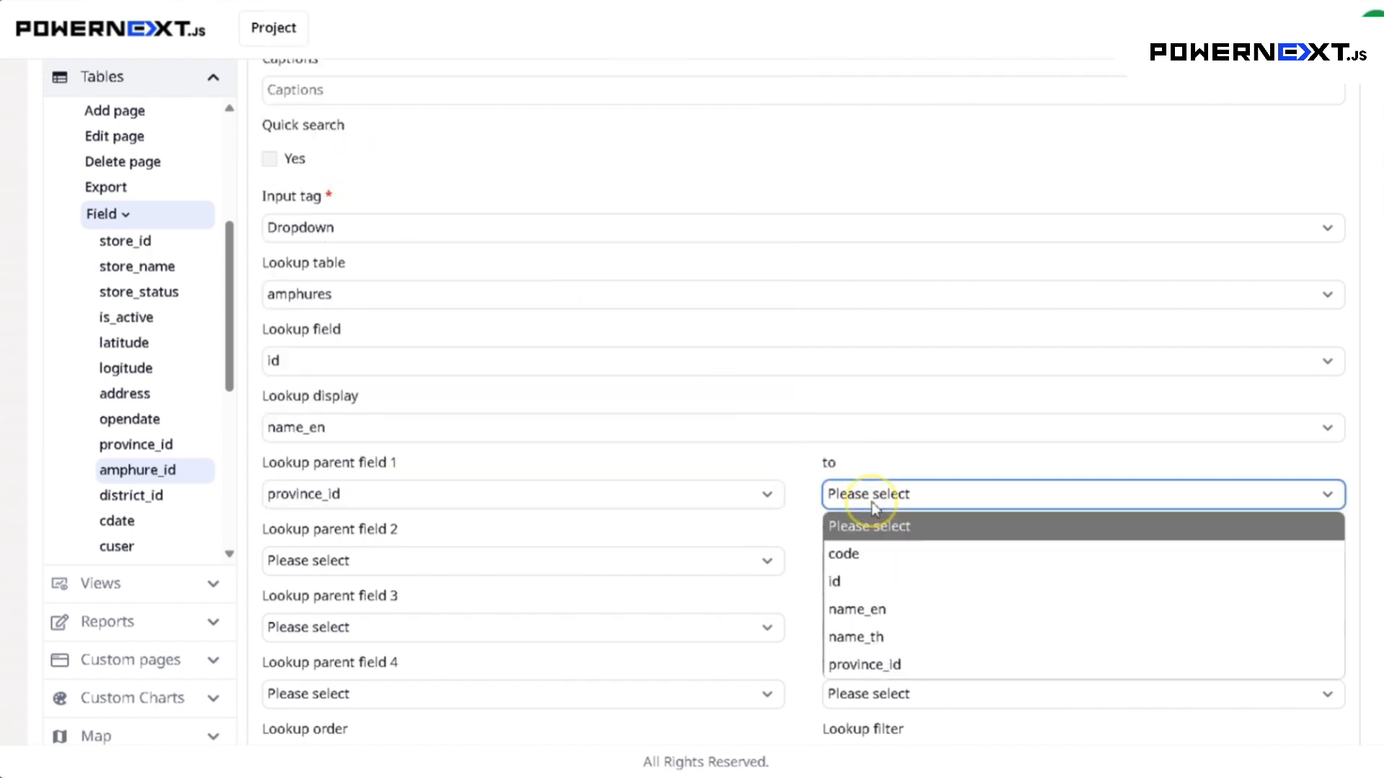
click(891, 665)
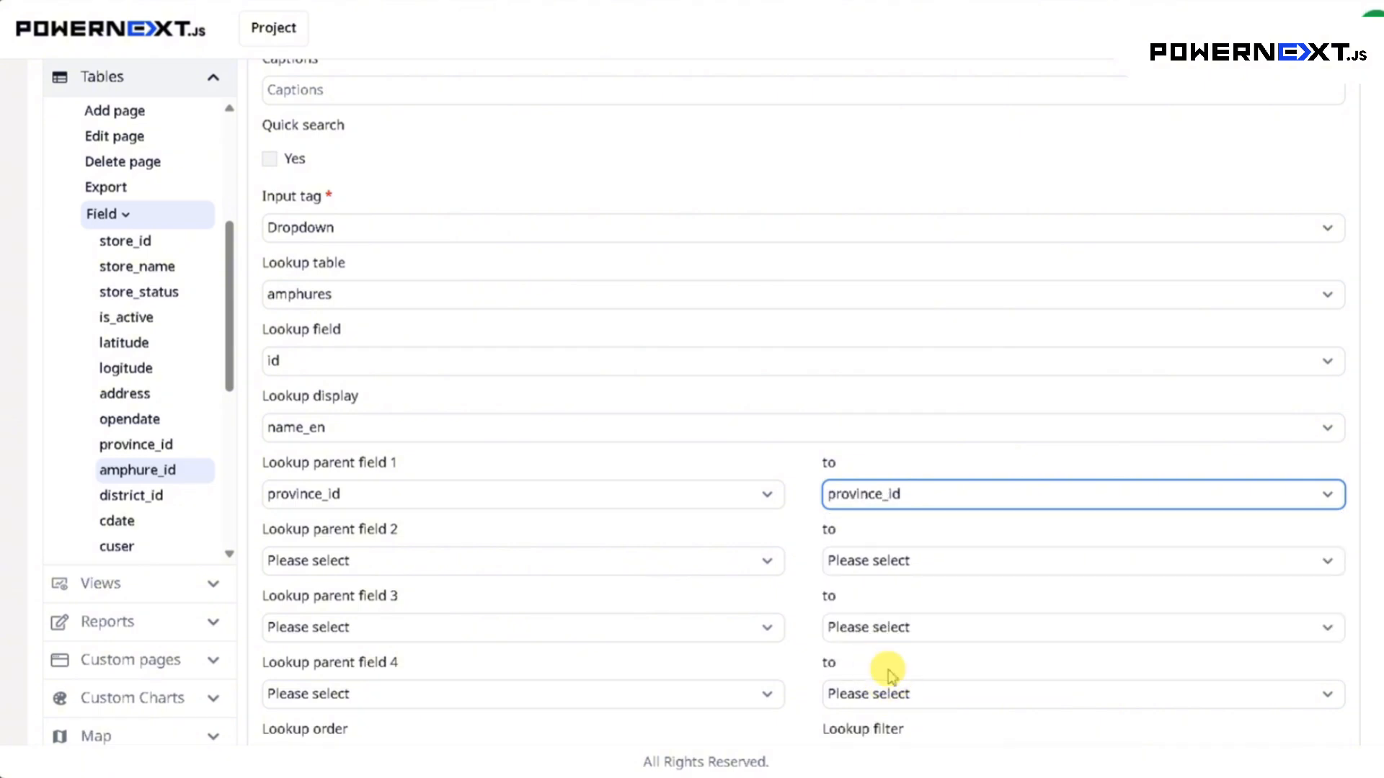
Step: Open the lookup order settings of the store table's amphure_id field
scroll(159, 245, up, 3)
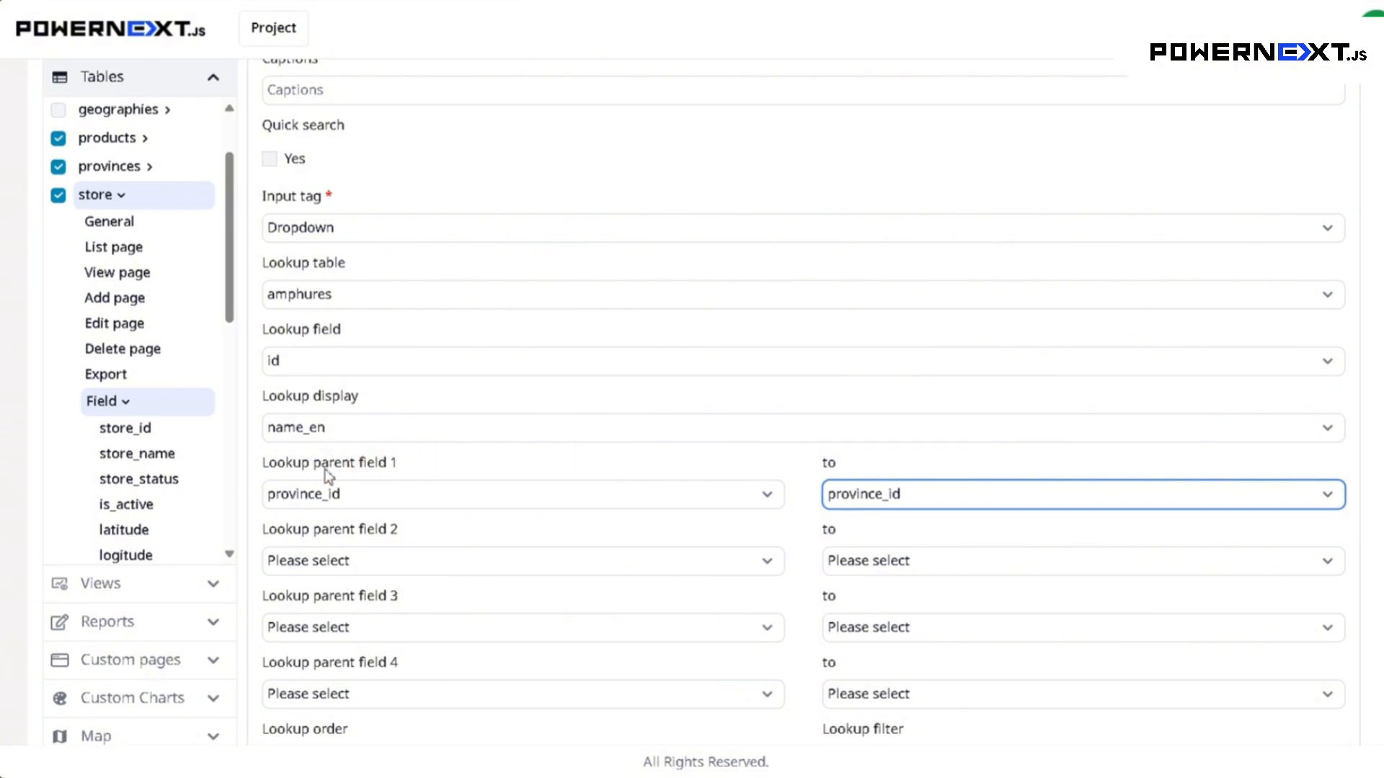
scroll(328, 476, down, 3)
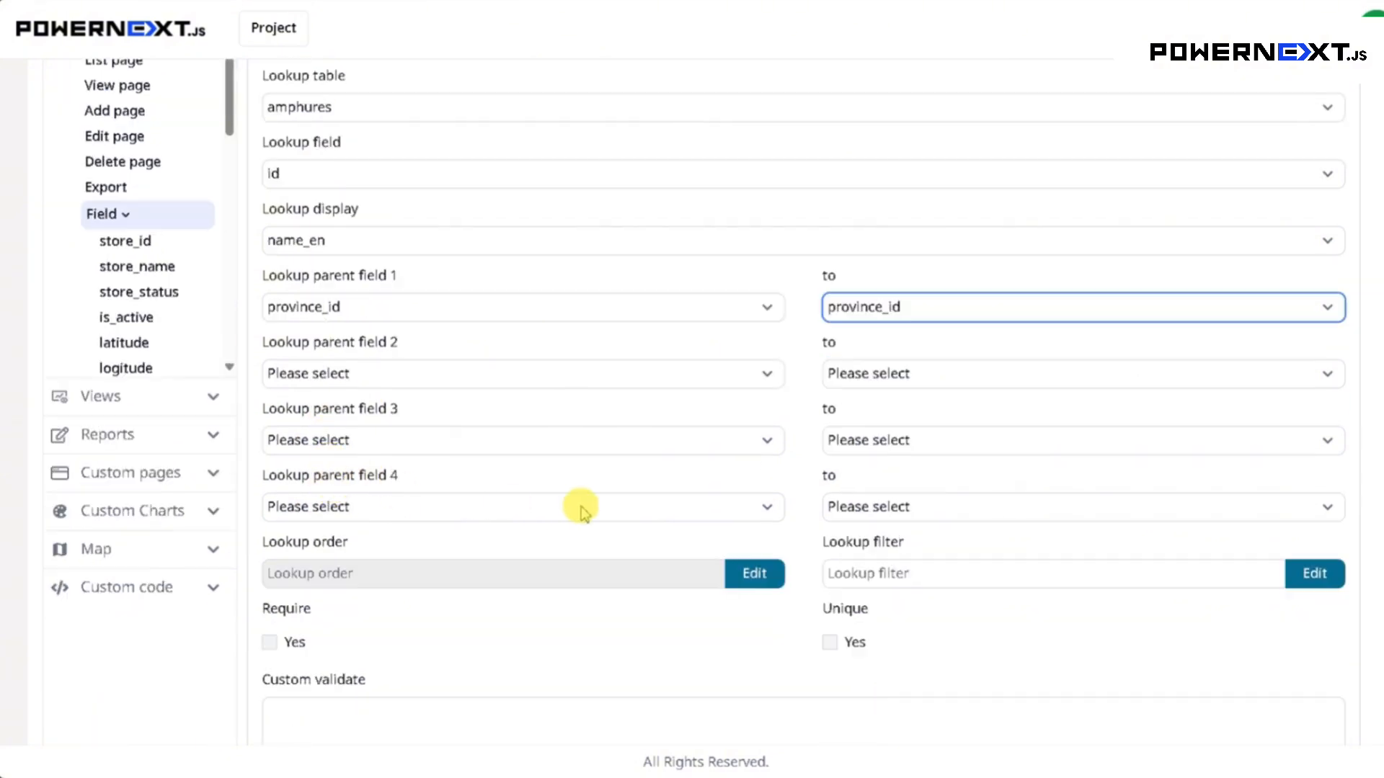
scroll(602, 540, down, 1)
scroll(720, 537, up, 1)
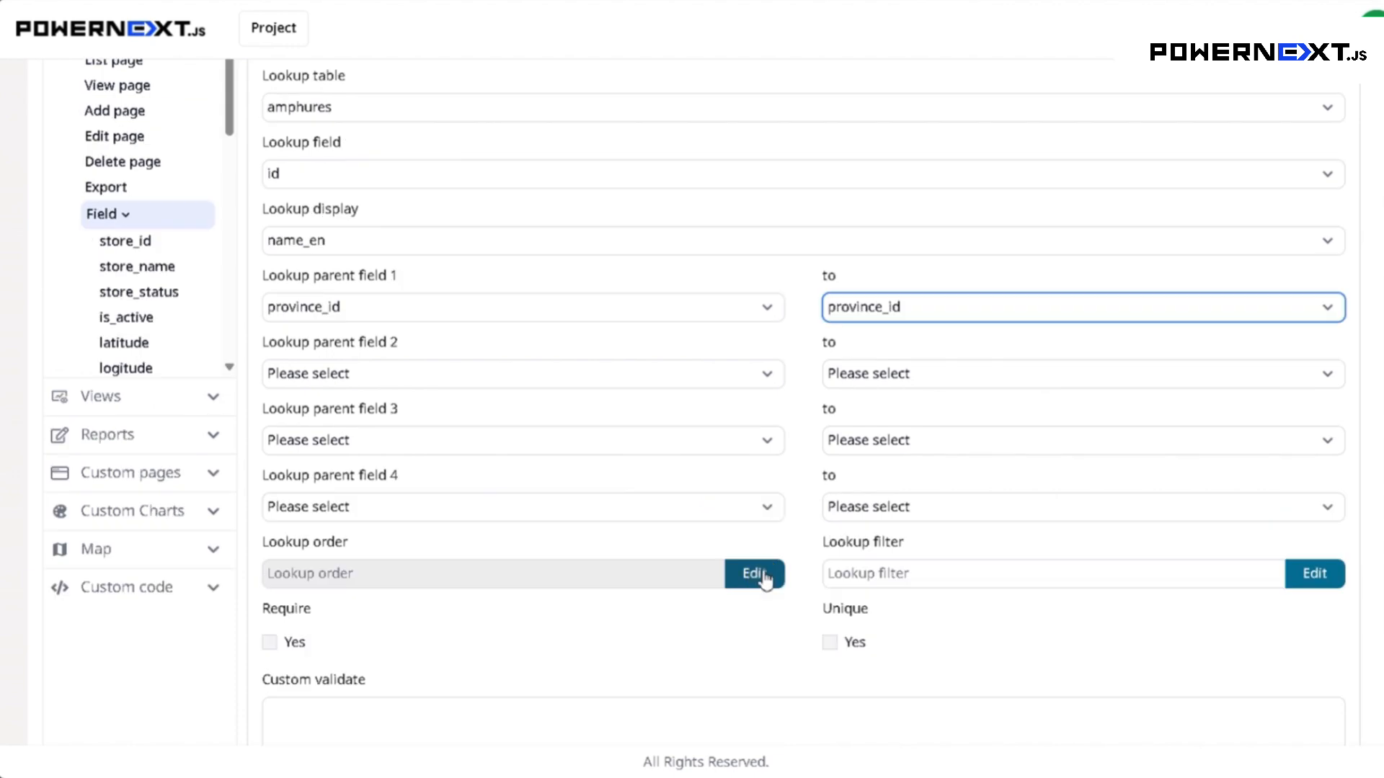
click(754, 574)
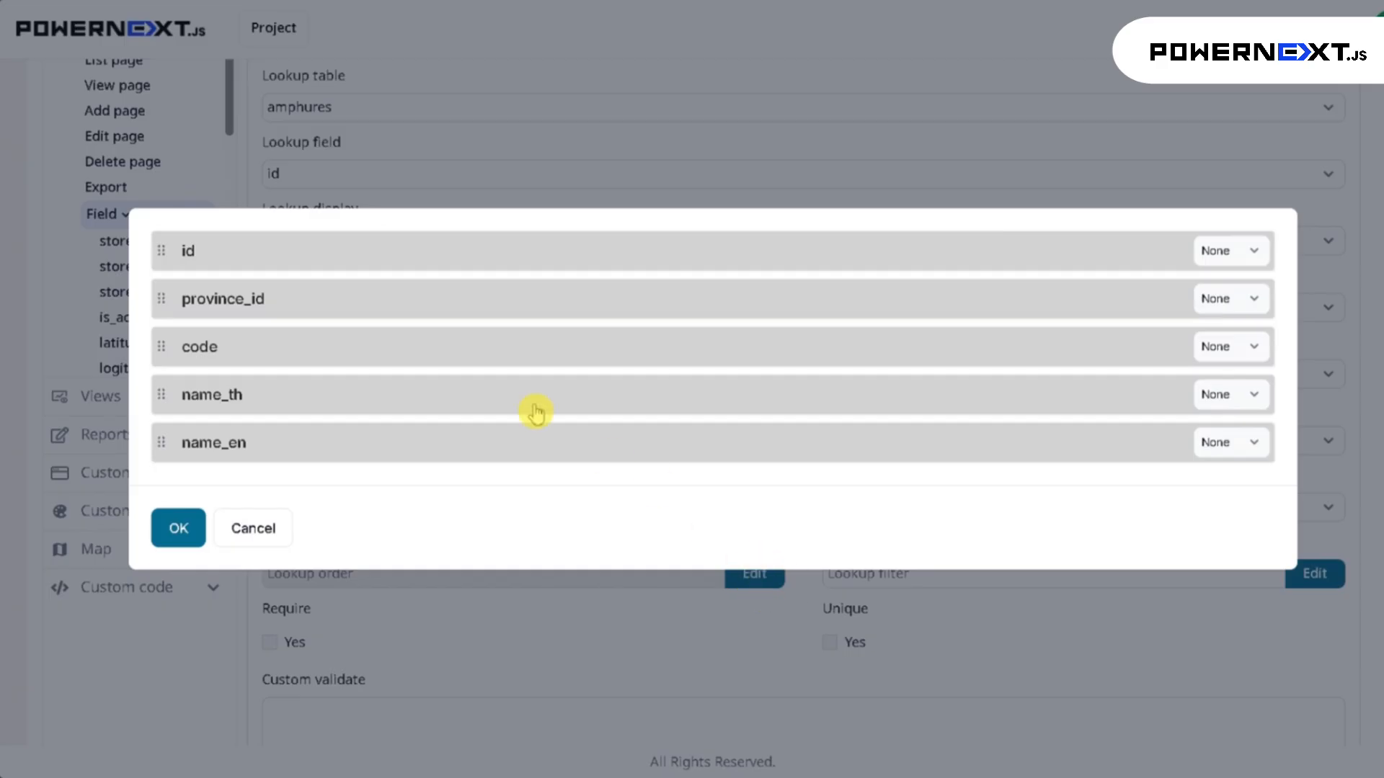
click(1235, 298)
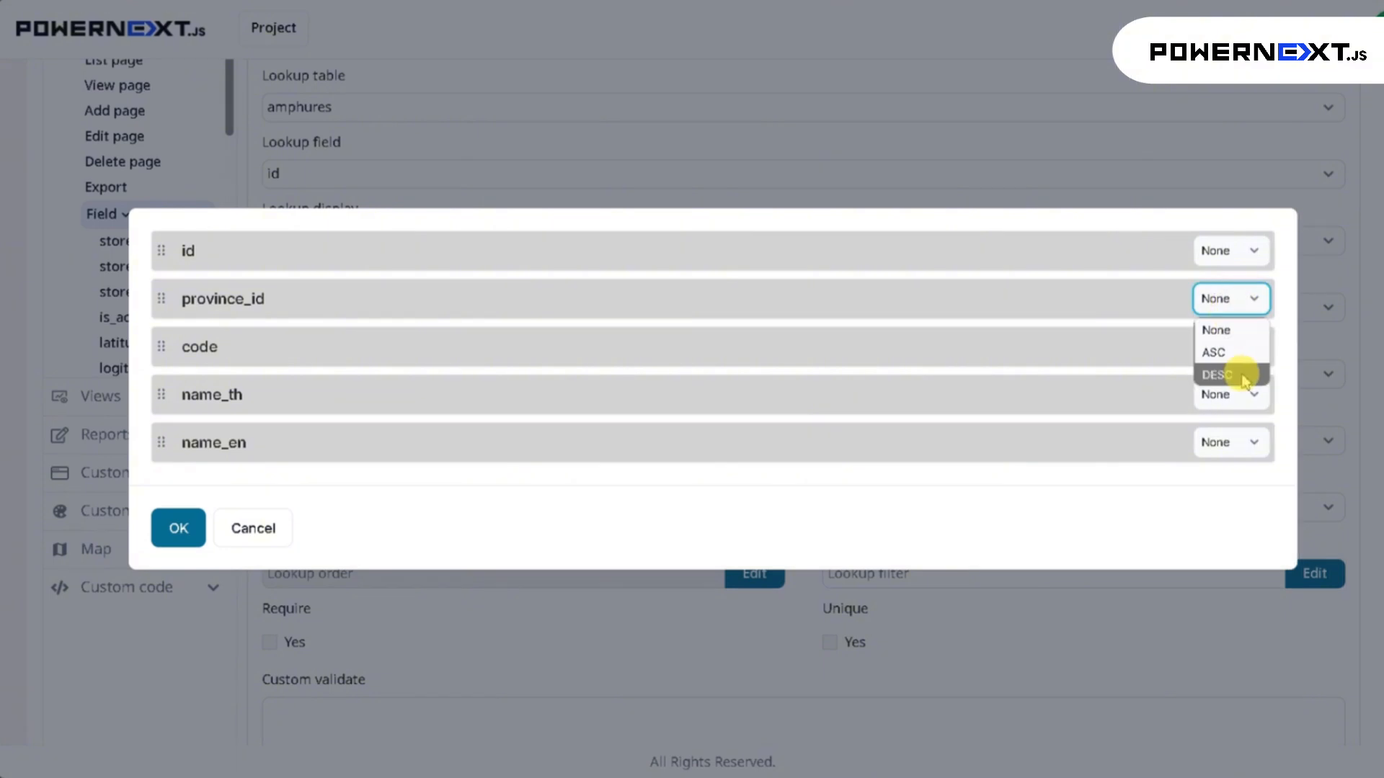
click(1234, 356)
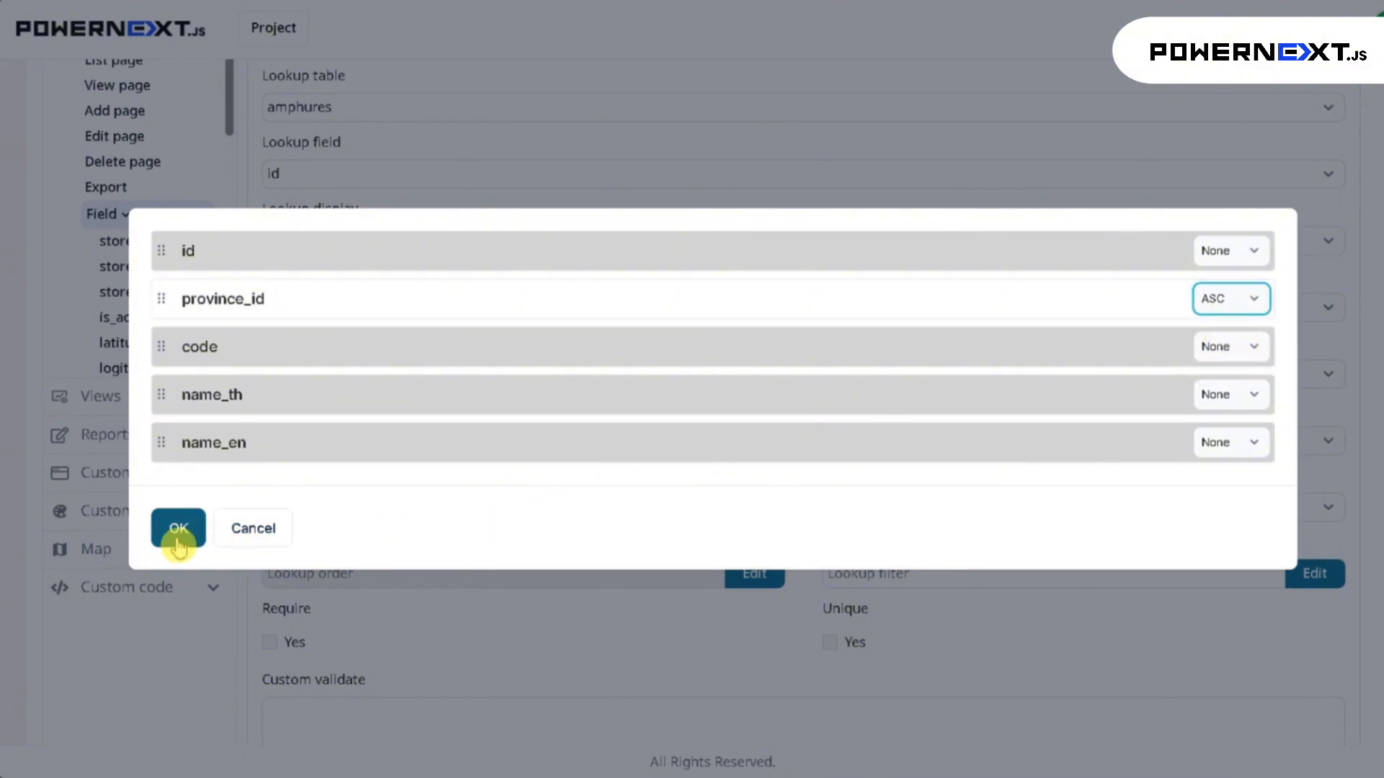
click(1225, 298)
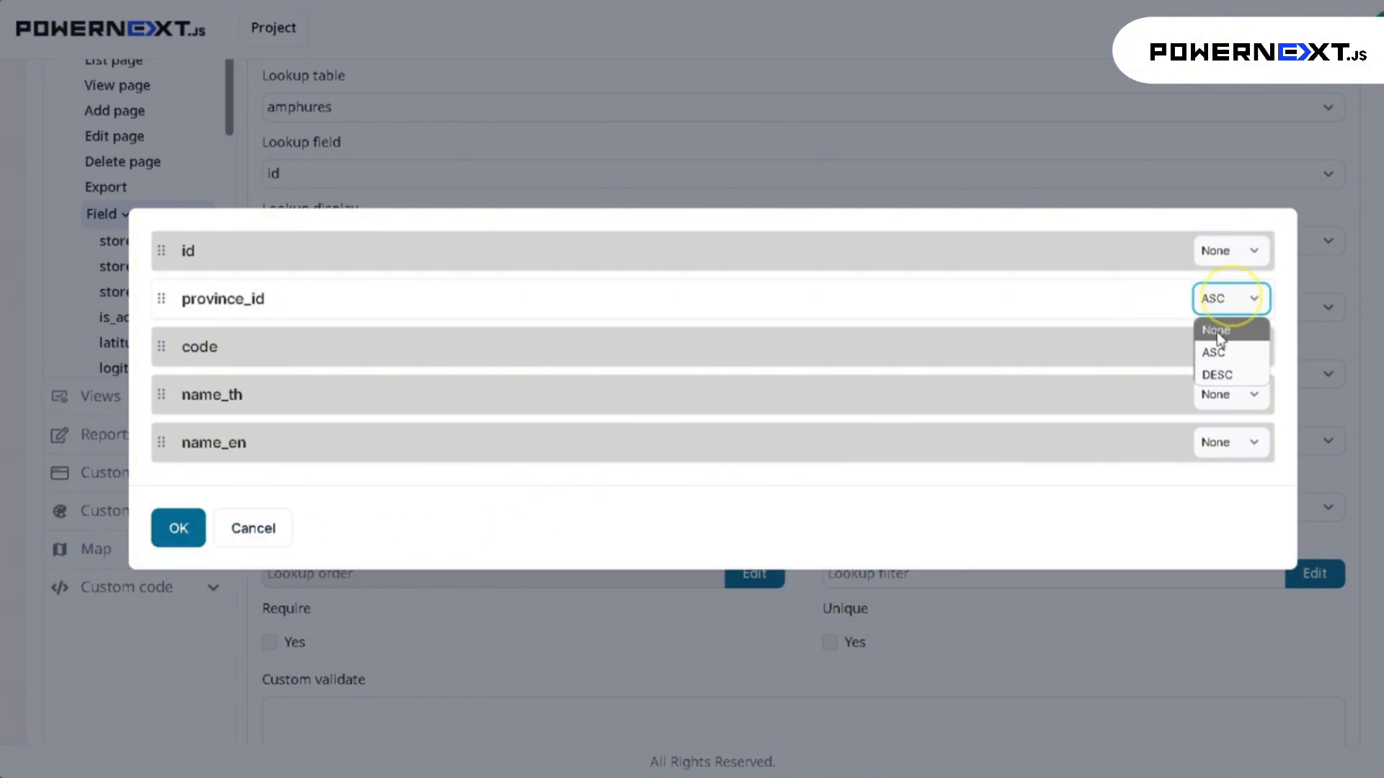
click(1215, 327)
Step: Set the lookup order to sort by name_en ascending (ASC) and confirm it
click(1214, 442)
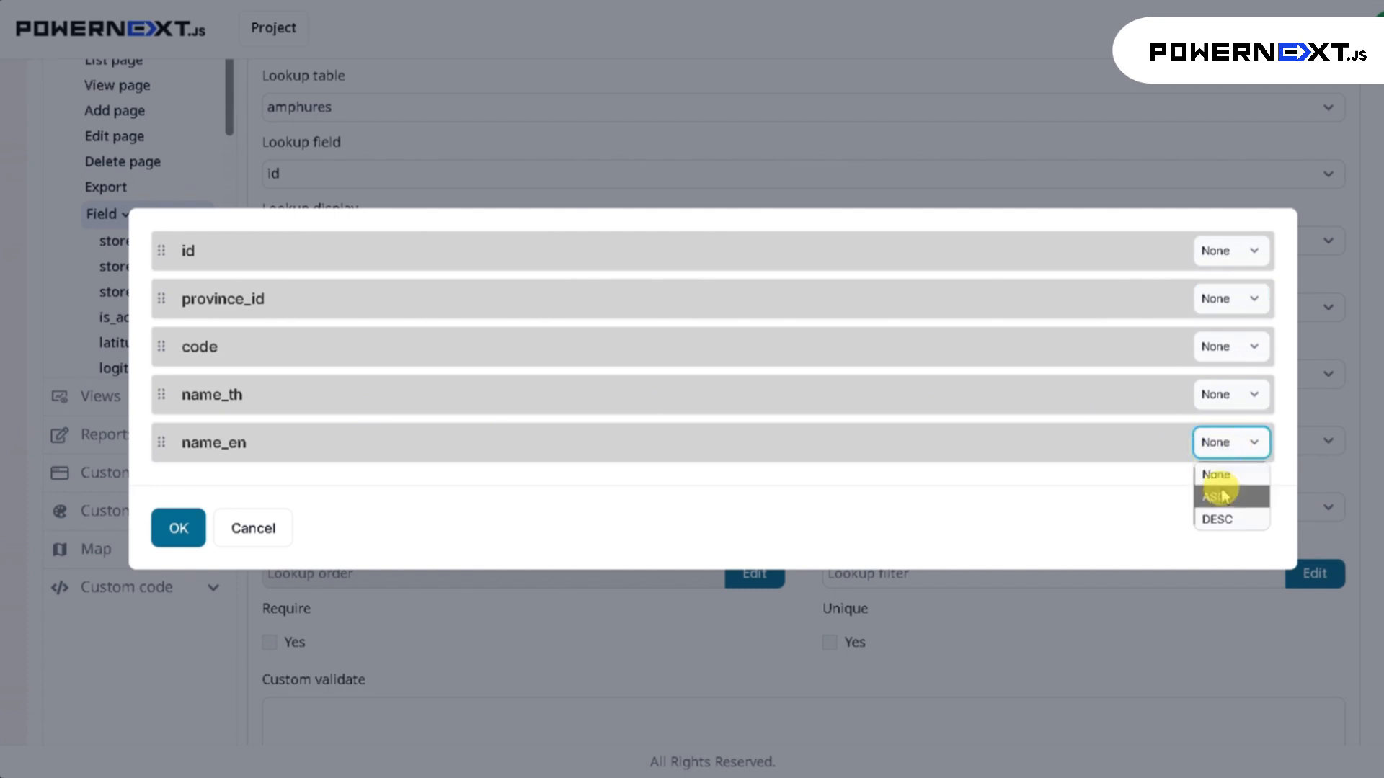
click(1219, 497)
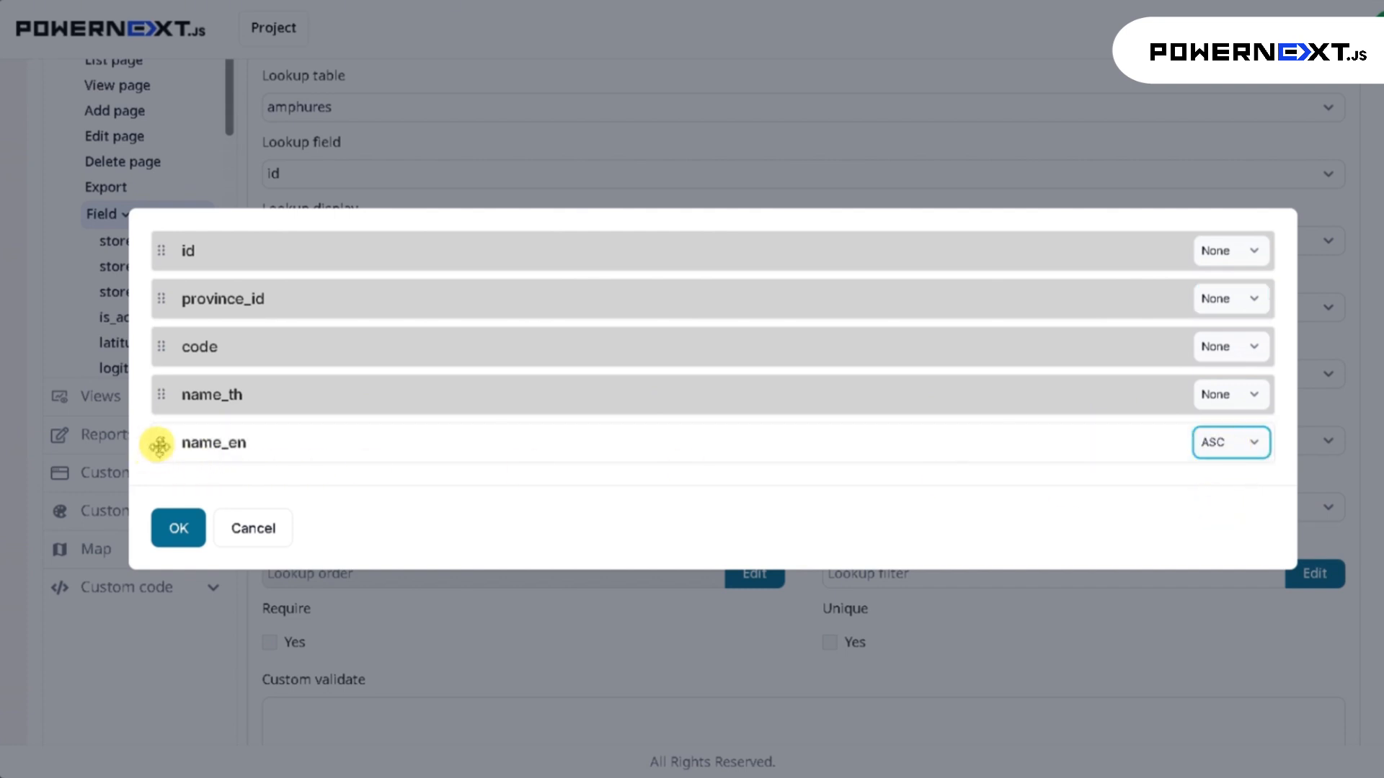
click(182, 535)
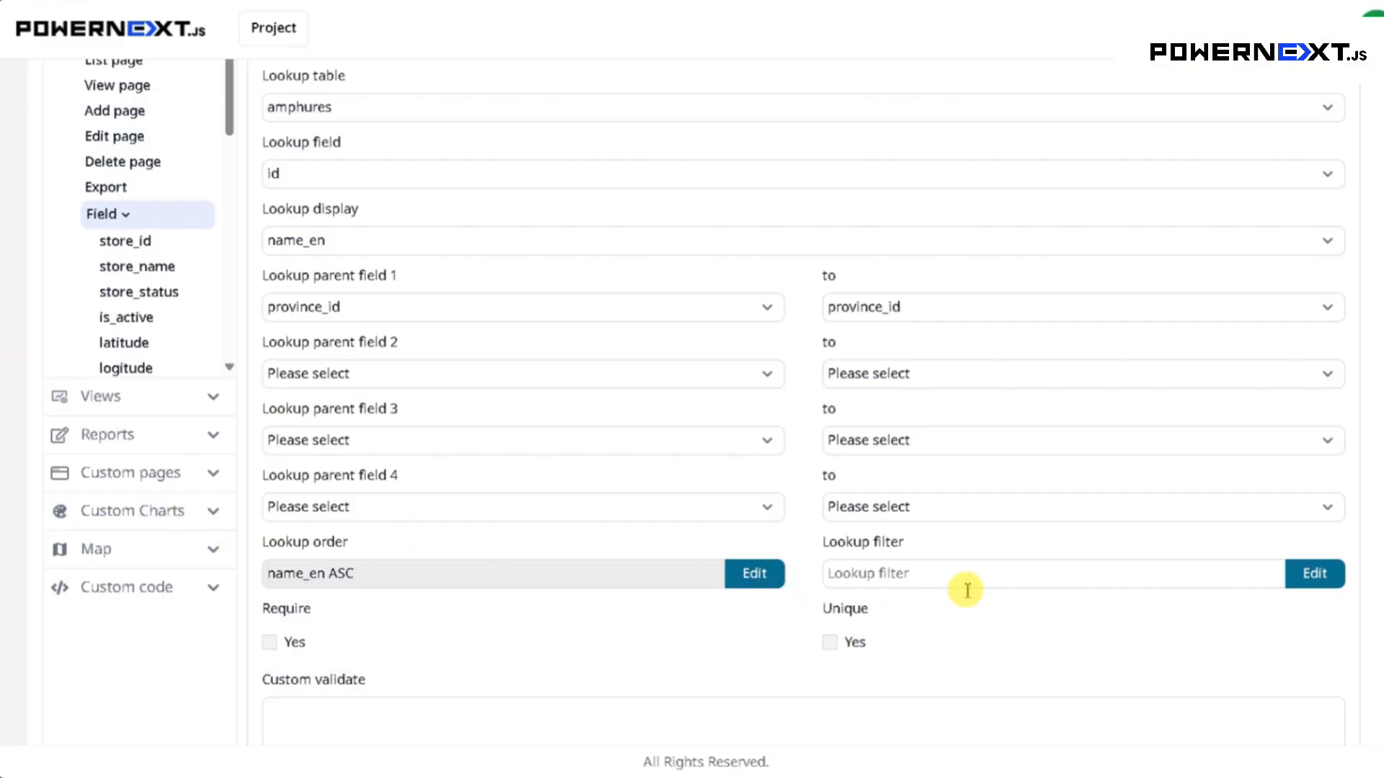
Step: Look at the lookup filter query editor of the amphure_id field and close it without changes
click(1306, 577)
click(530, 428)
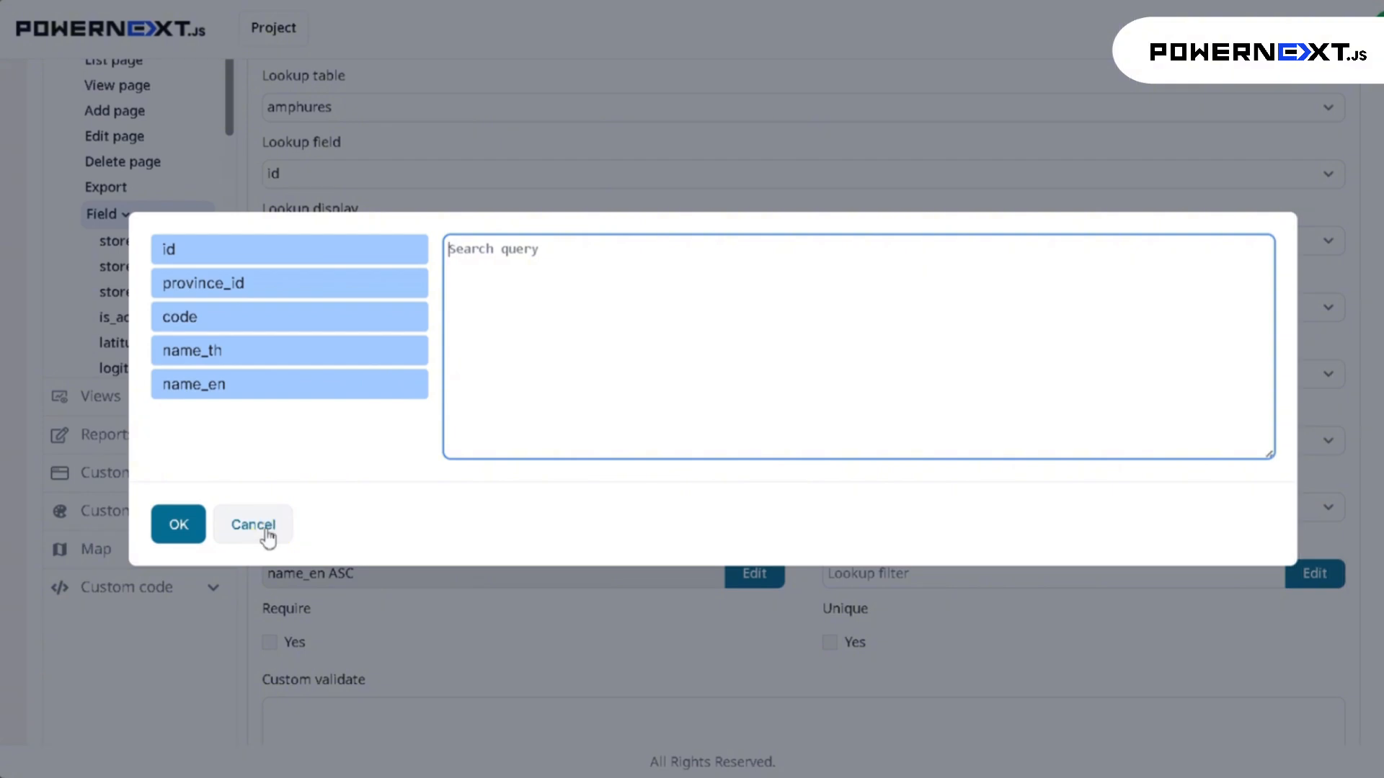
click(234, 529)
scroll(396, 580, down, 2)
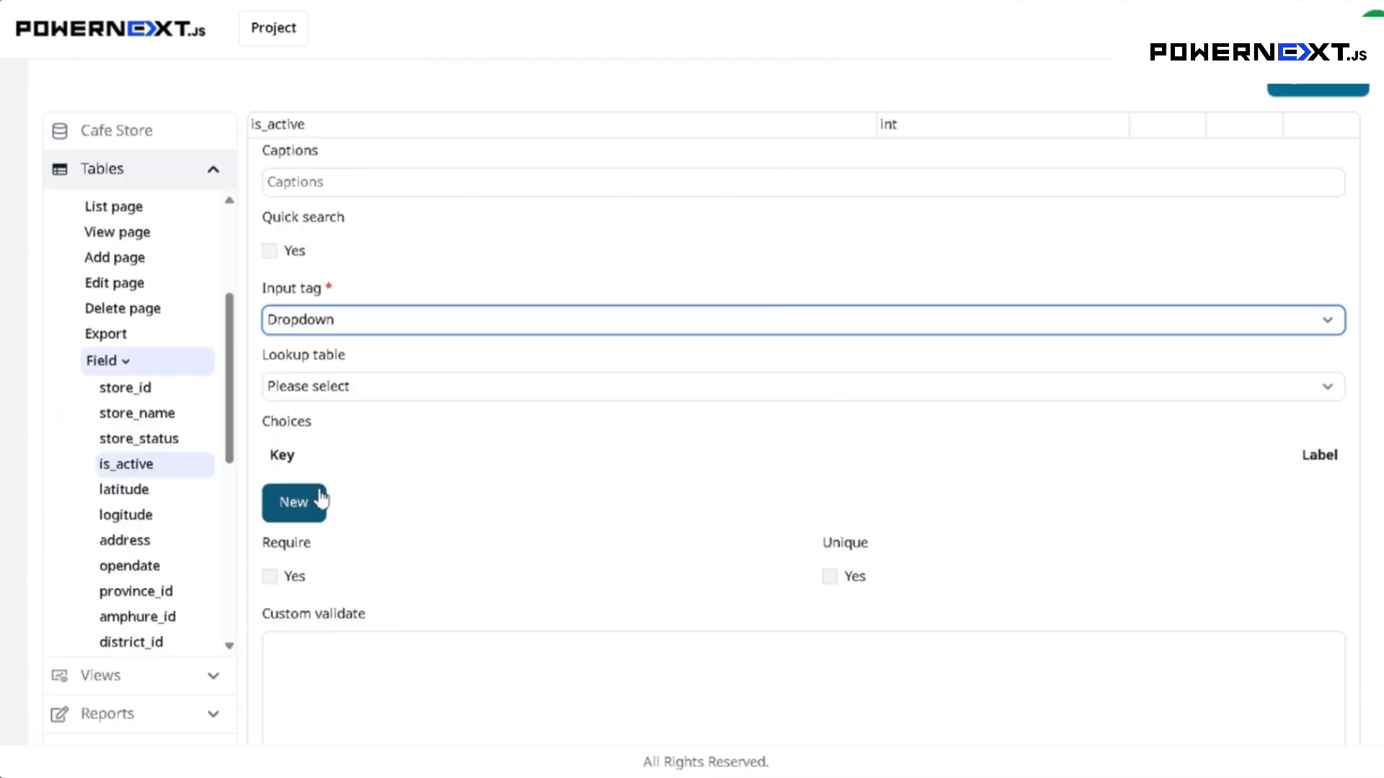
Step: Add two choices to the is_active dropdown: key 1 labelled Active and key 0 labelled Inactive
drag(263, 423, 326, 430)
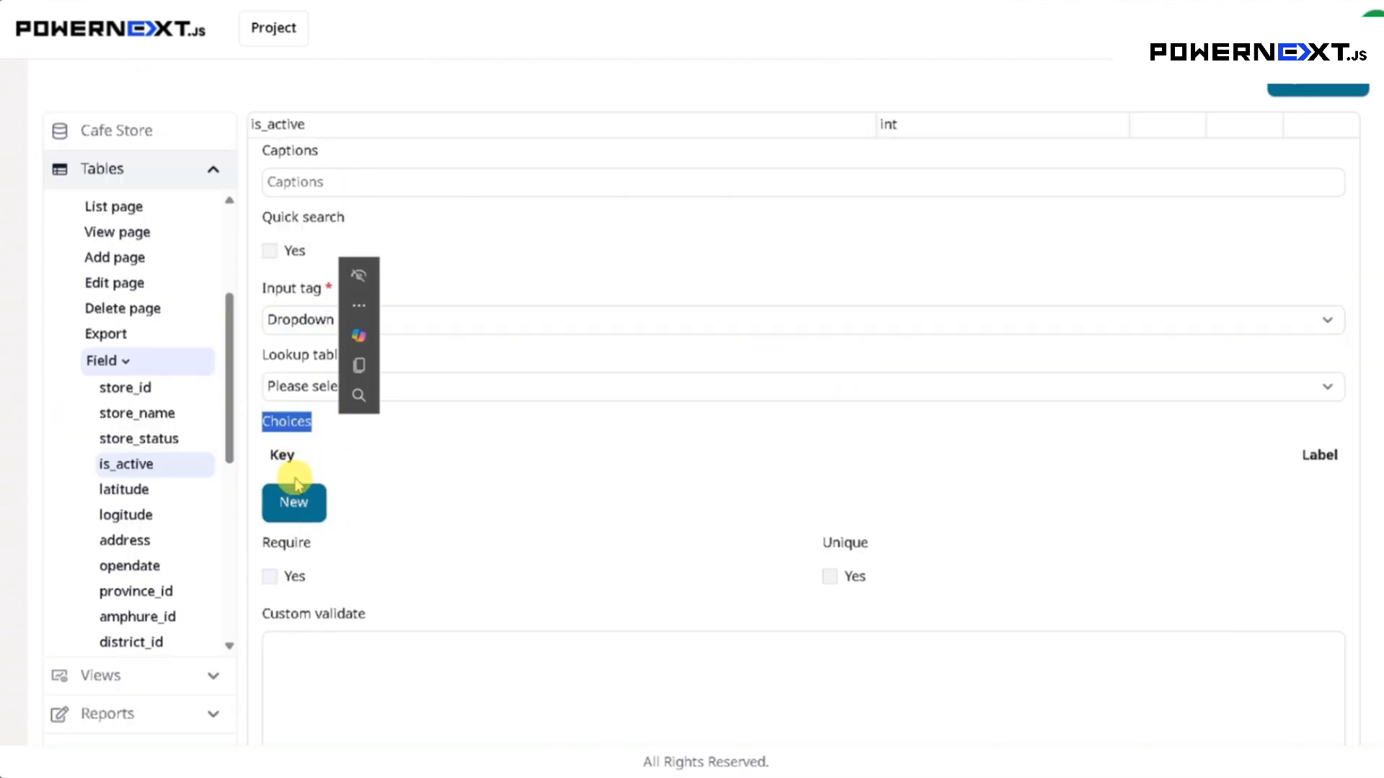
click(294, 502)
click(489, 514)
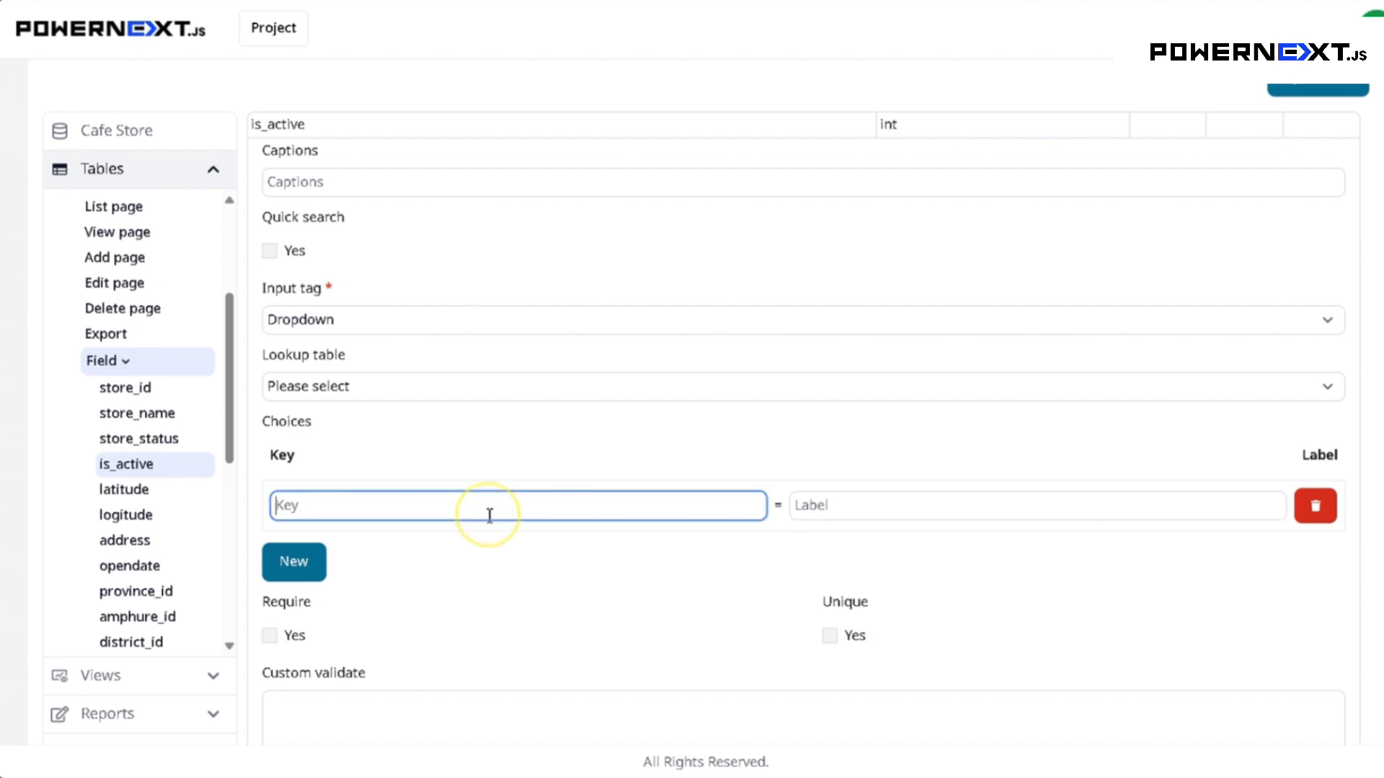
text(1)
click(815, 506)
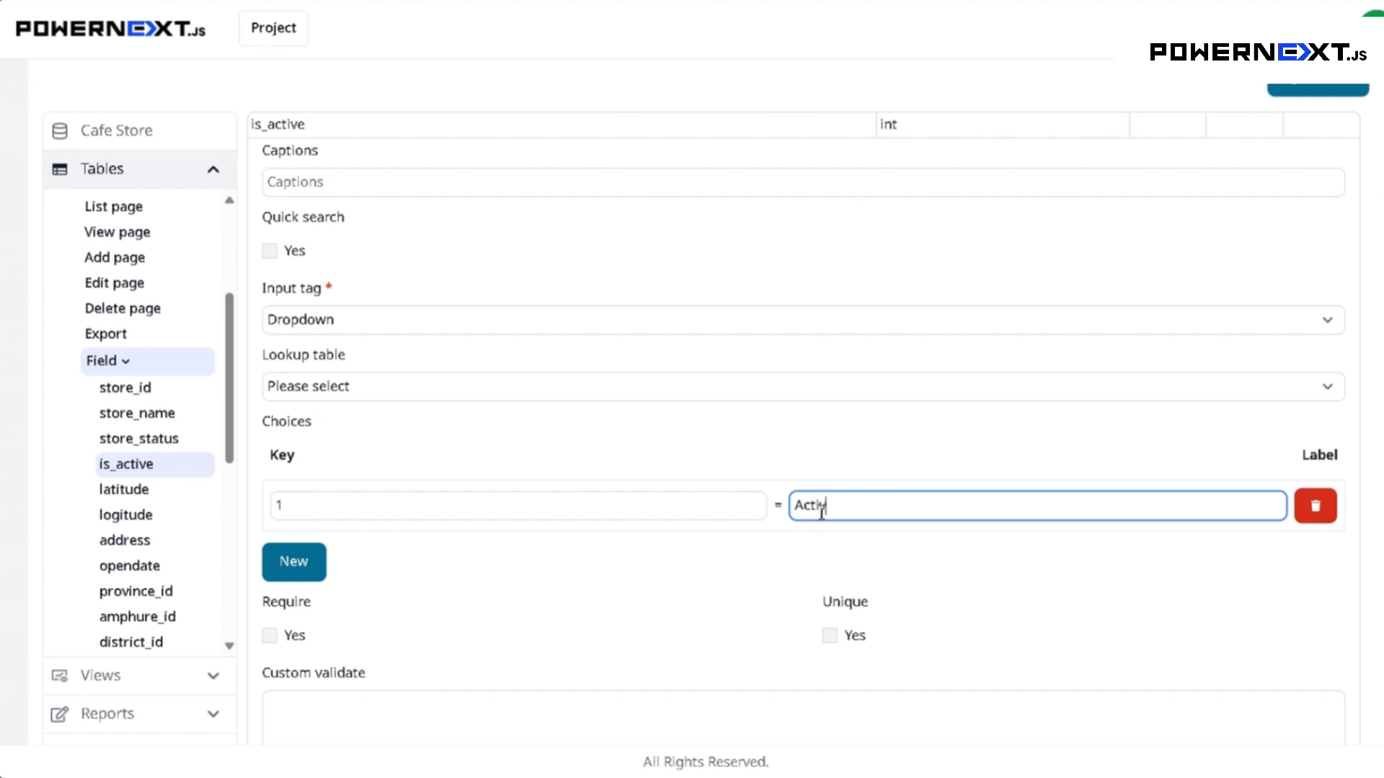
click(297, 572)
click(372, 566)
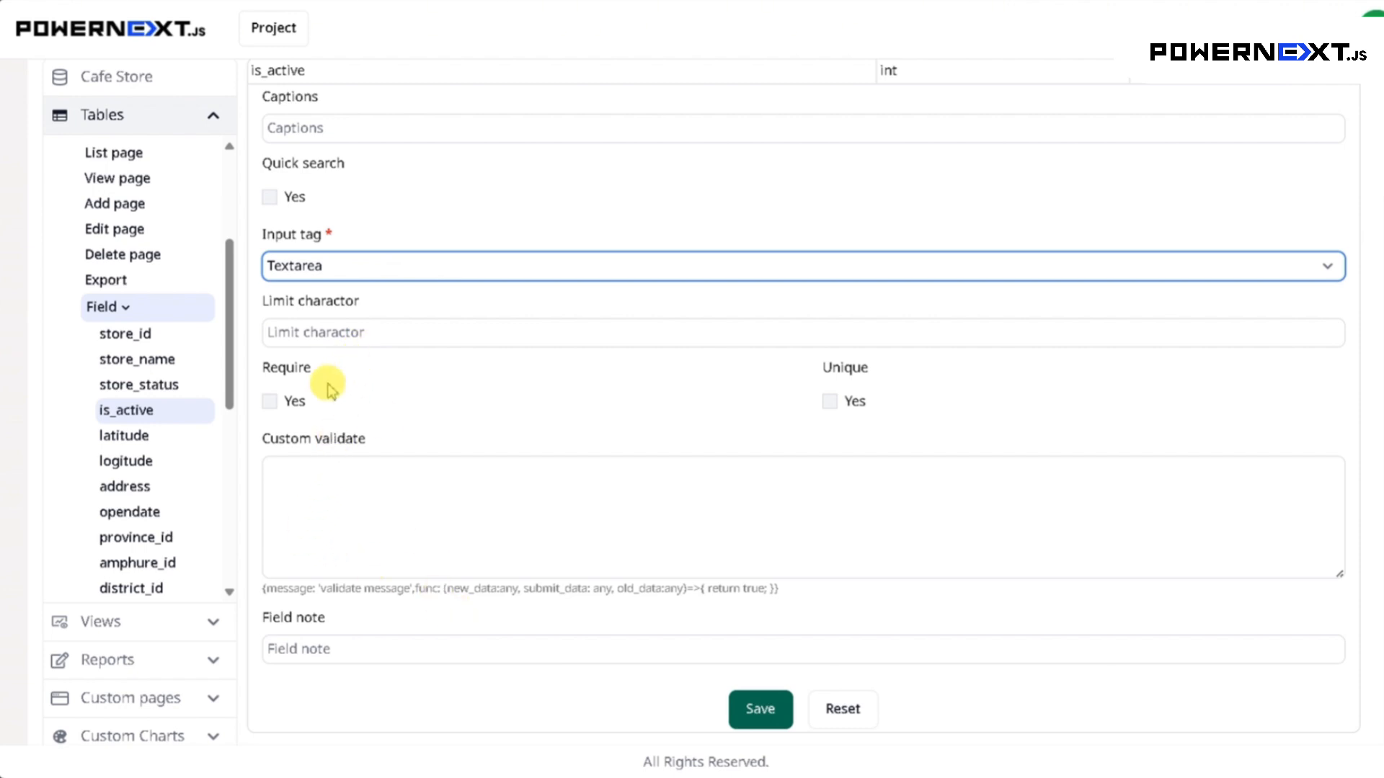
Step: Switch the is_active field's input tag to Htmleditor and afterwards to Checkbox to compare their options
click(1342, 575)
click(1341, 575)
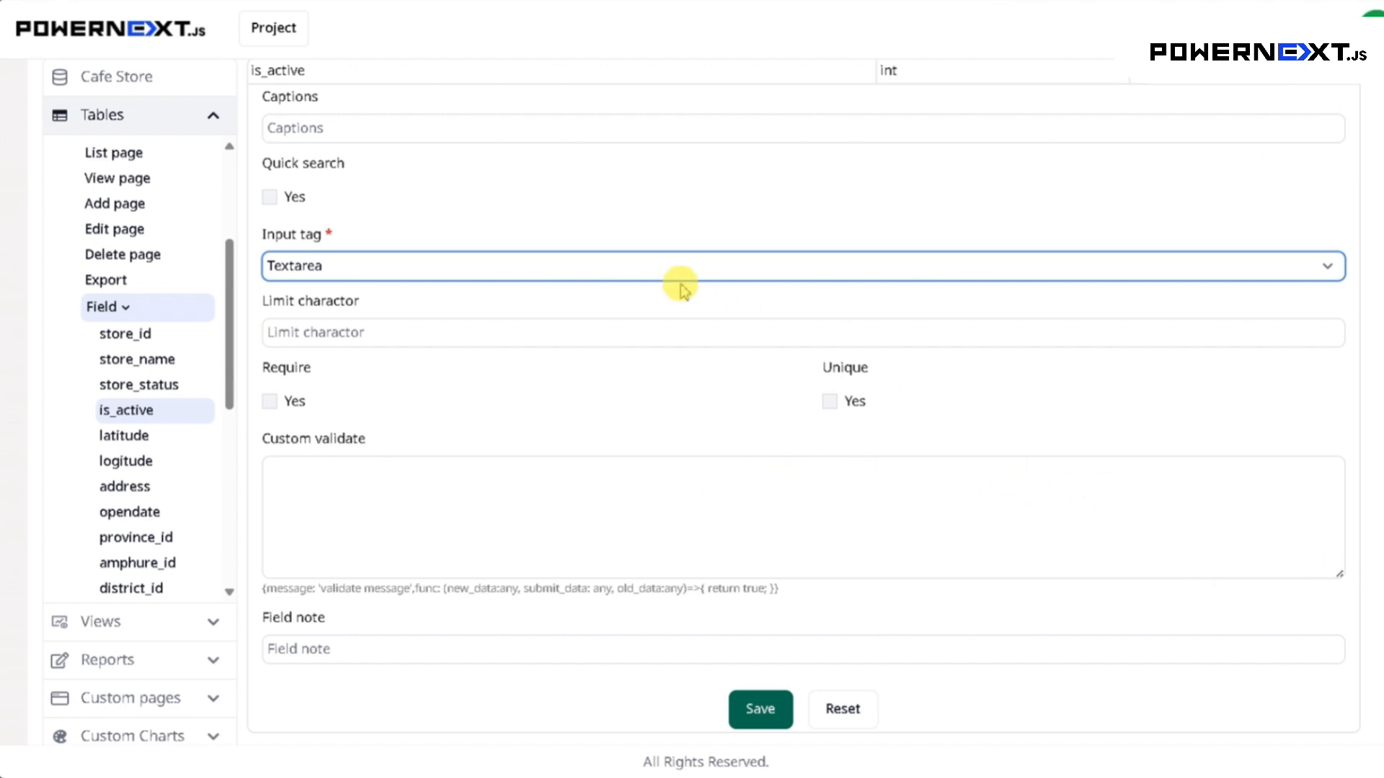
click(663, 268)
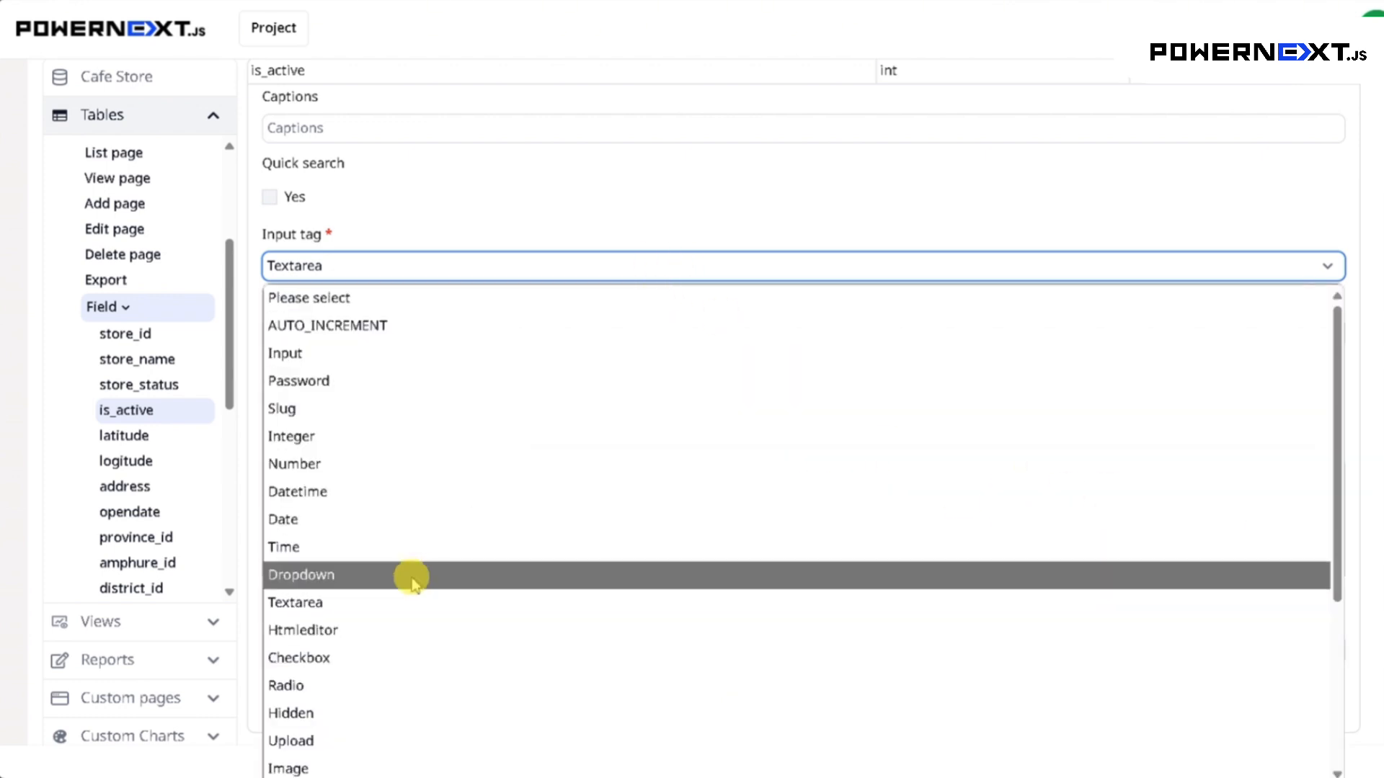
click(375, 632)
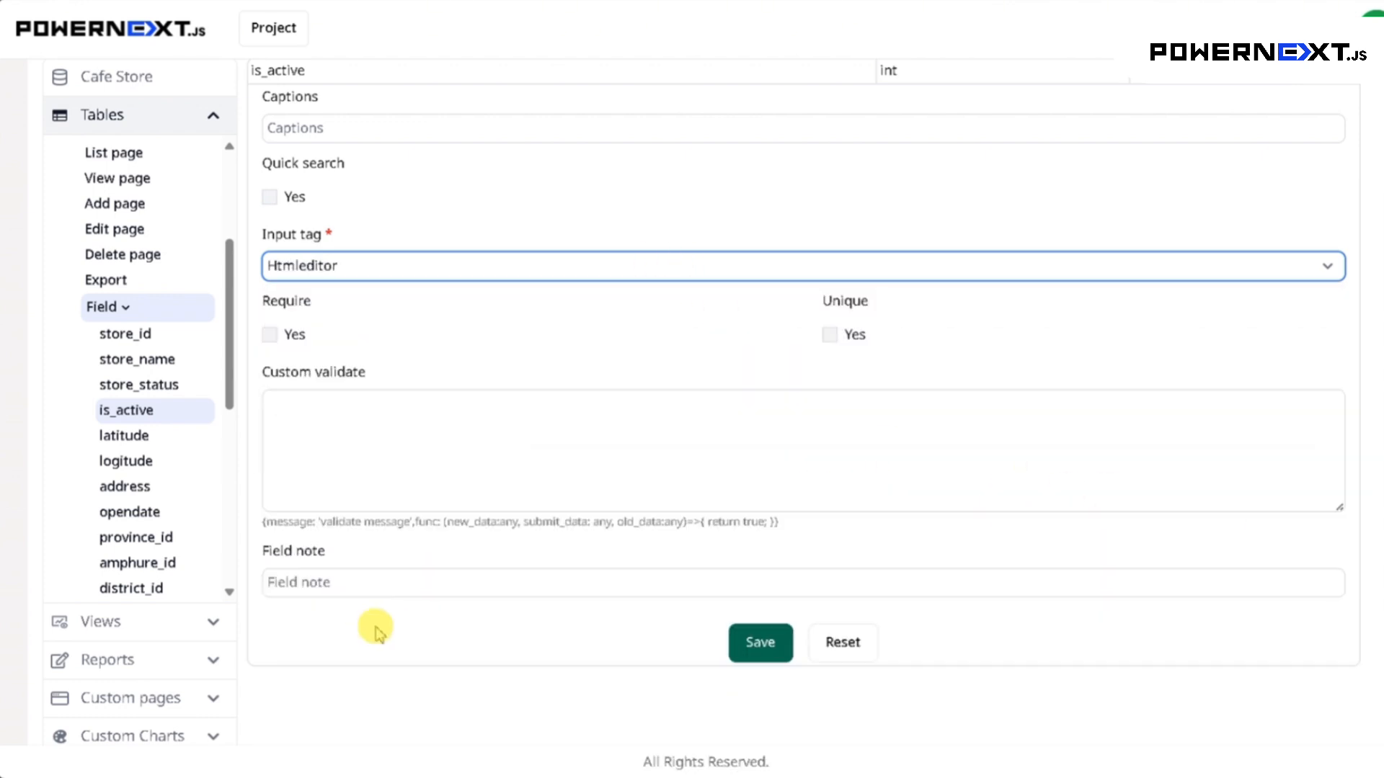
click(386, 270)
click(386, 269)
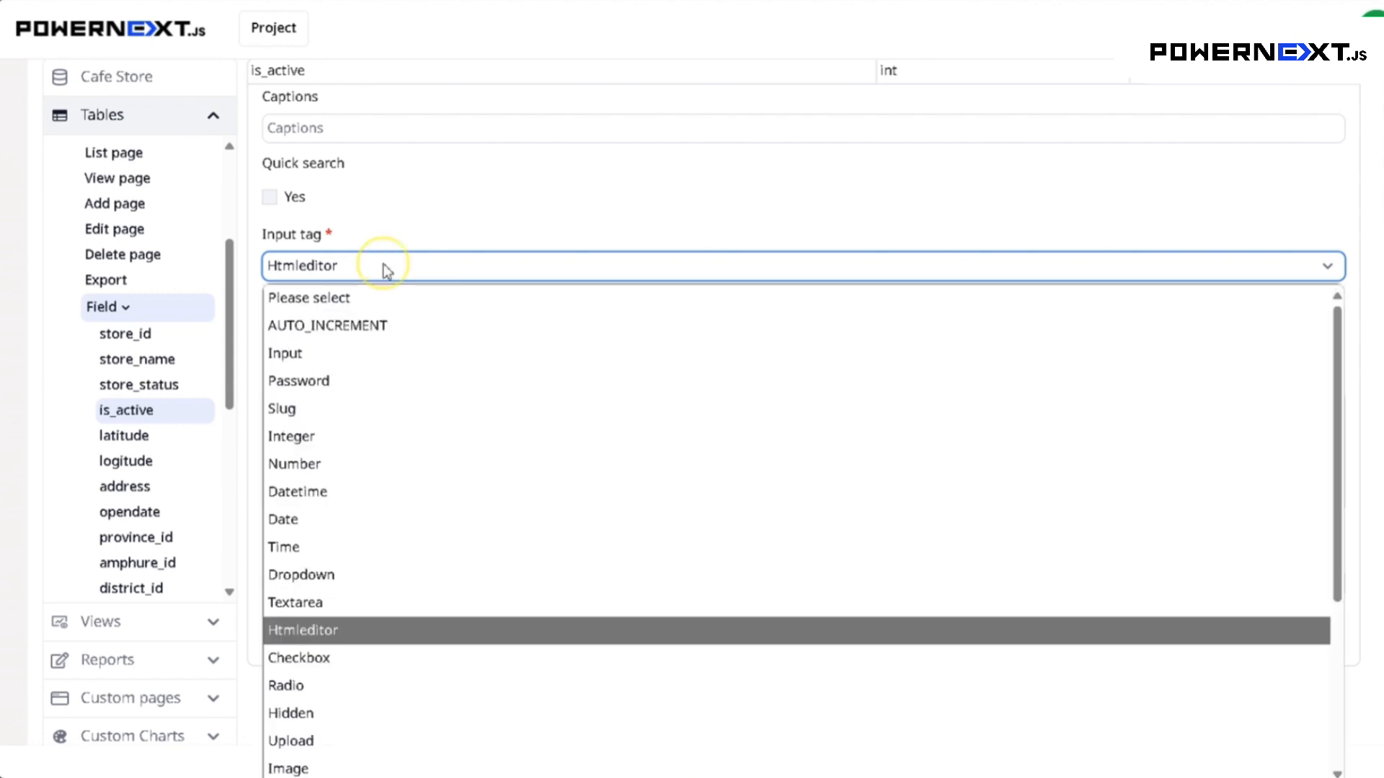
click(303, 667)
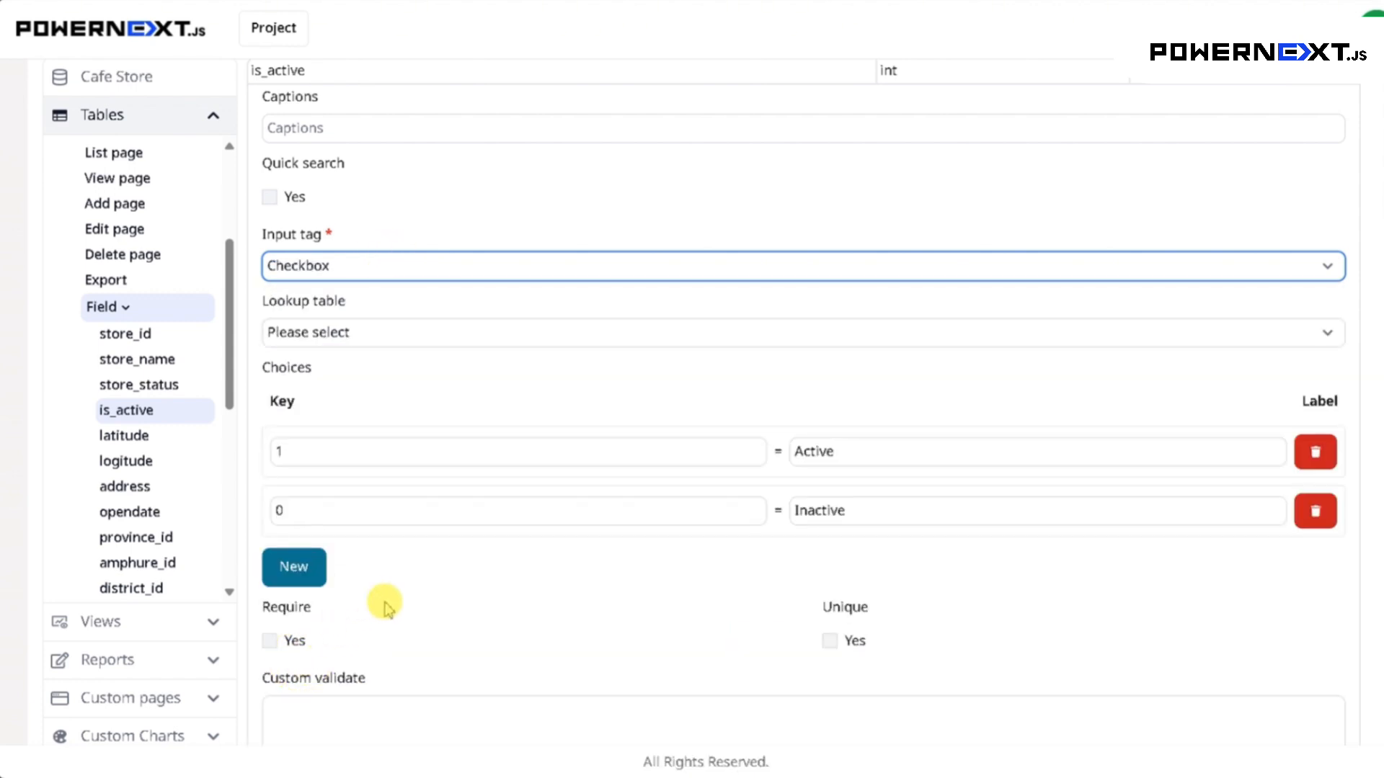
scroll(621, 461, down, 1)
scroll(618, 468, up, 1)
Step: Try the Radio and Hidden input tags on the is_active field and review their settings
click(436, 278)
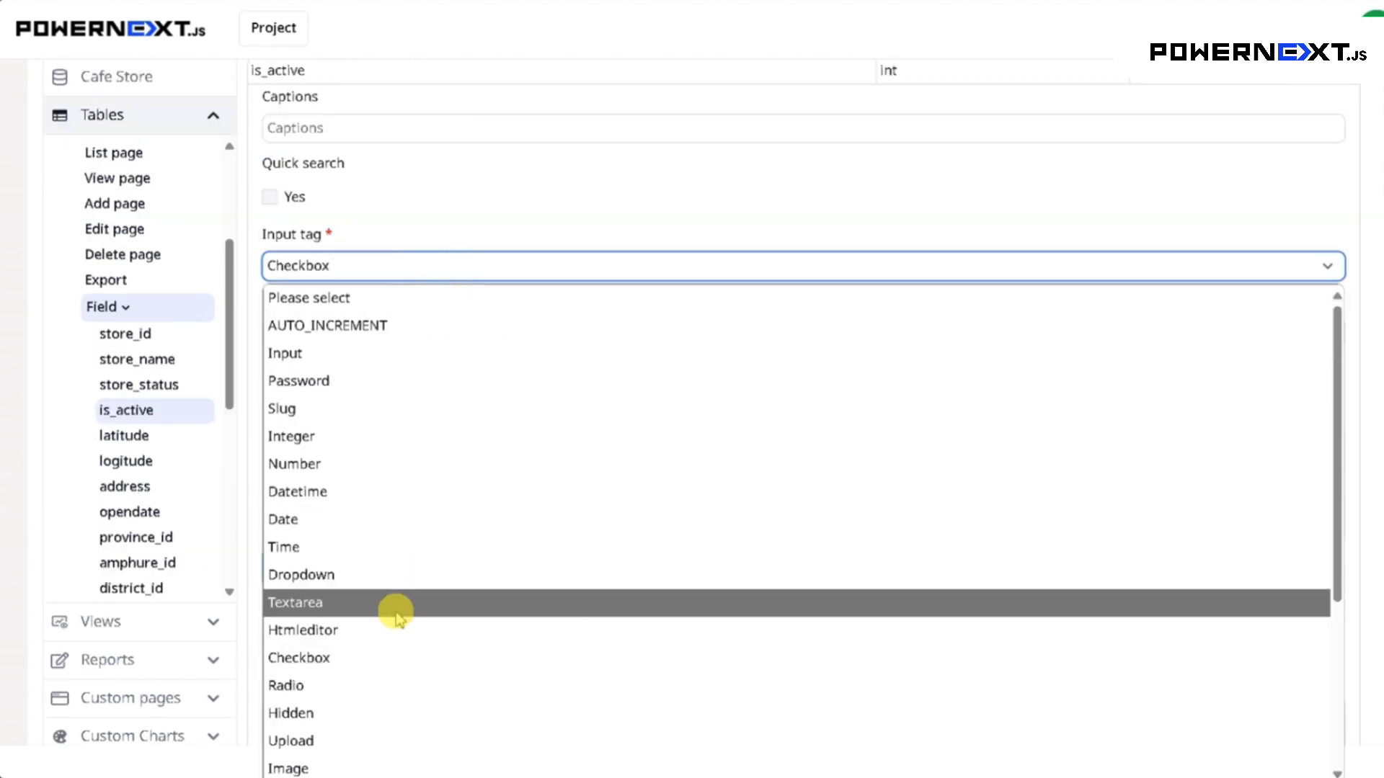
click(340, 684)
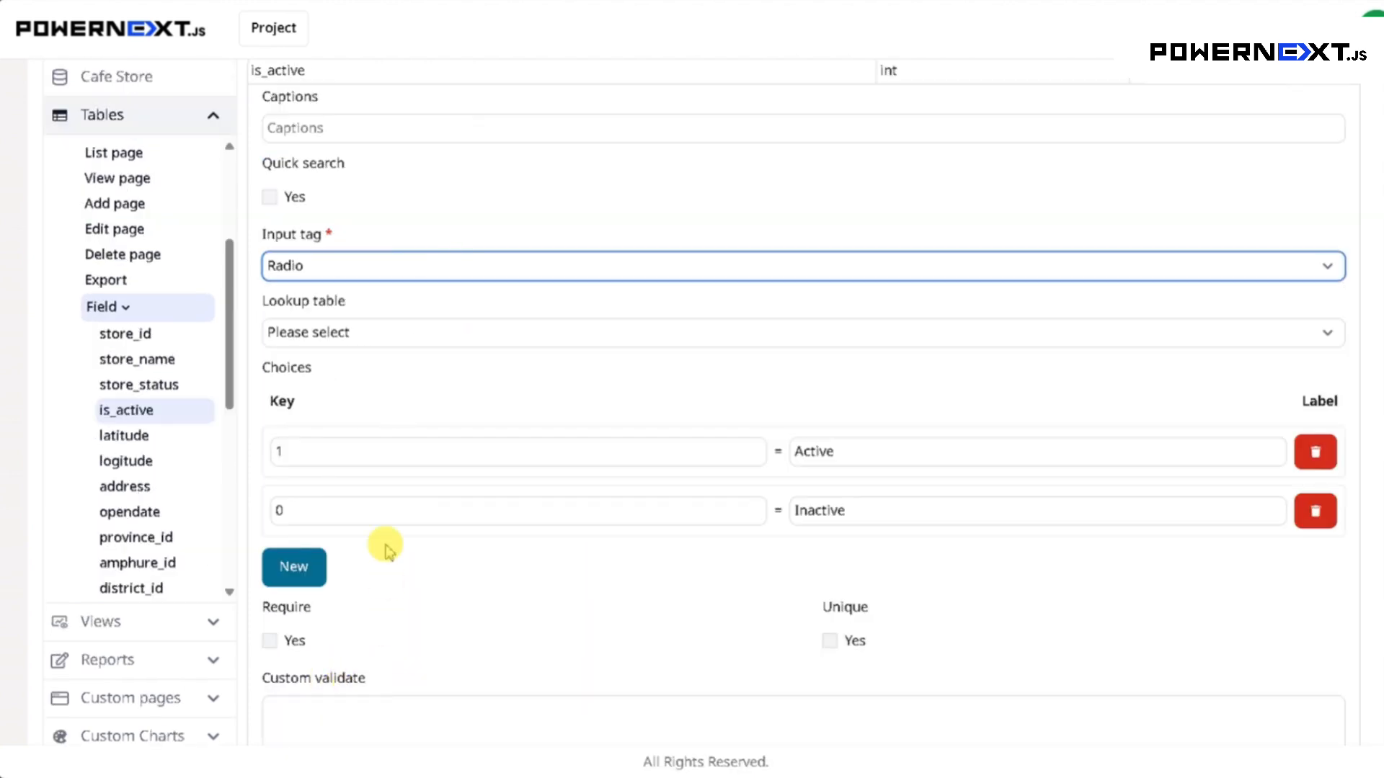
click(461, 272)
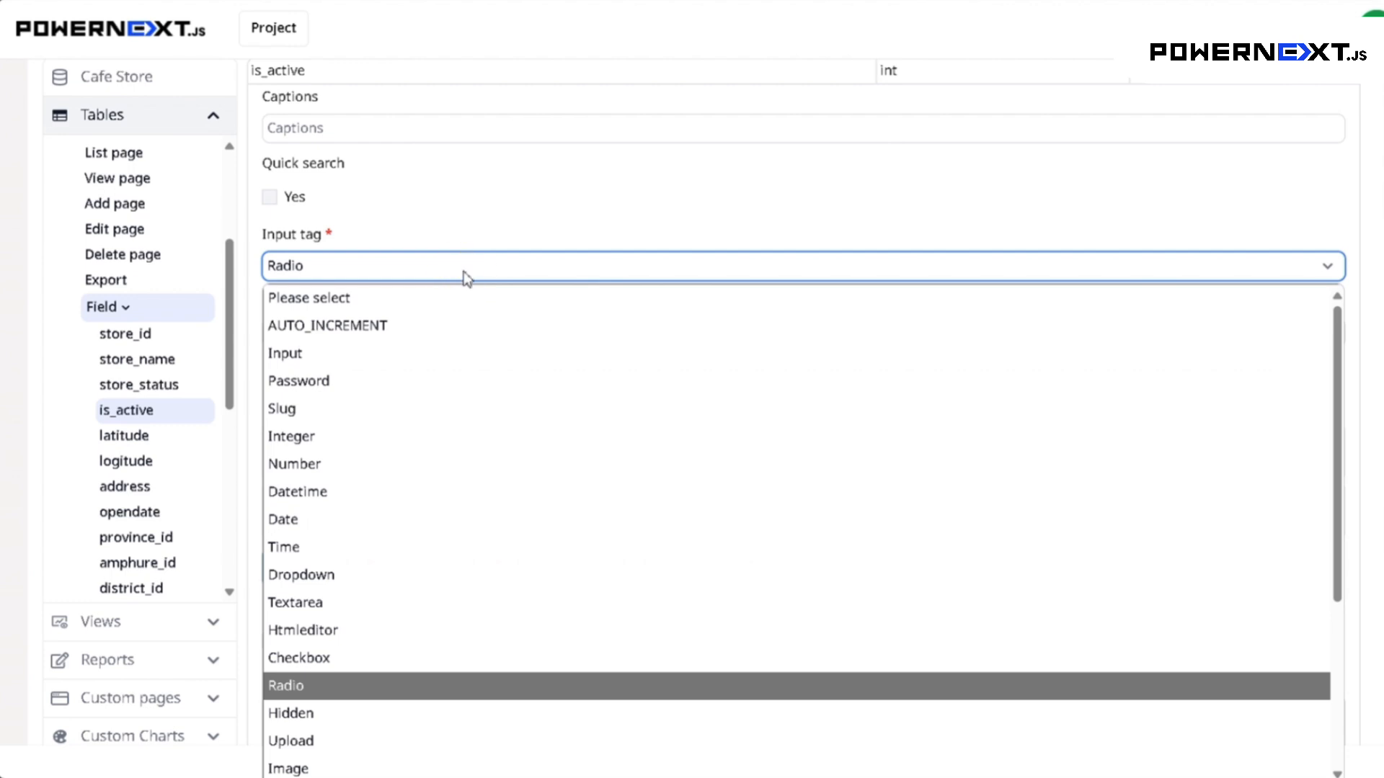
click(377, 712)
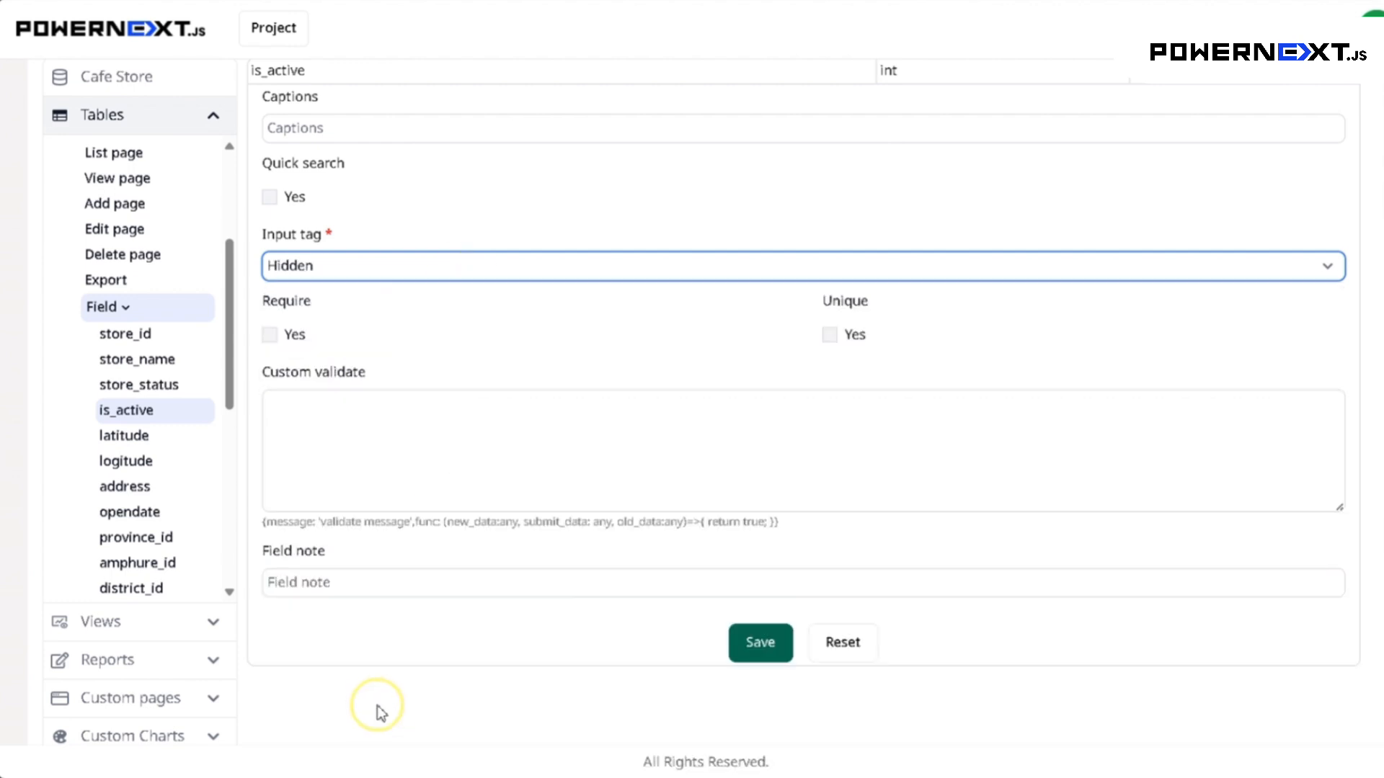
scroll(504, 360, down, 2)
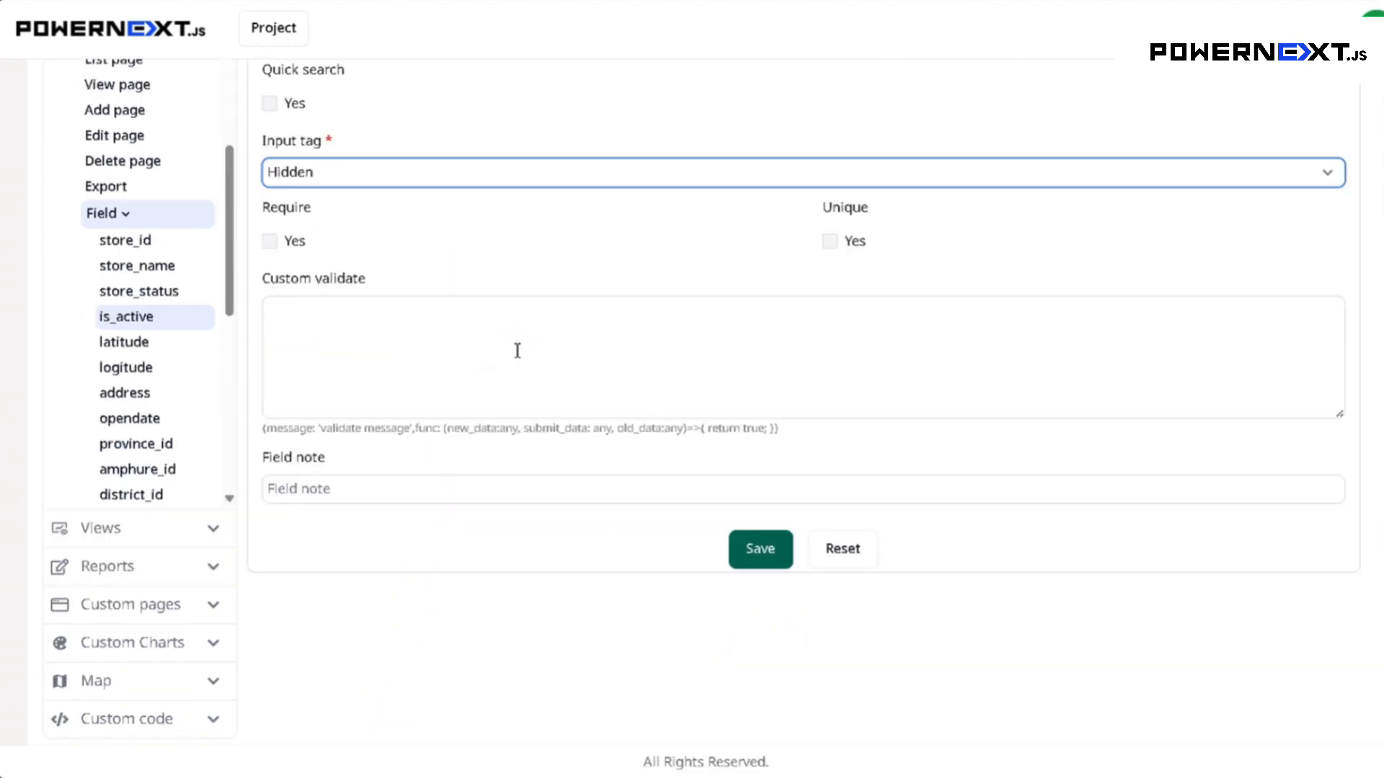
Step: Set the is_active field's input tag to Upload and review the upload settings
click(309, 178)
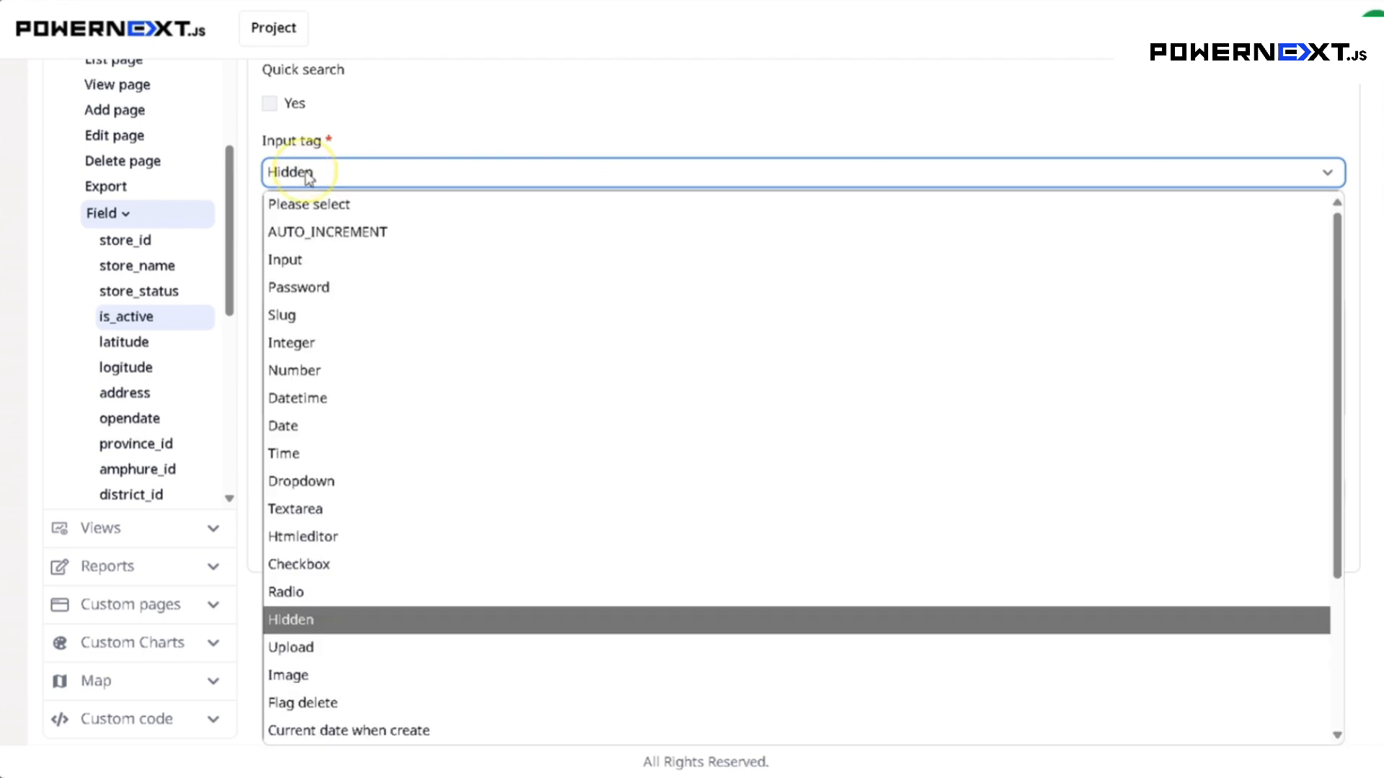
click(315, 654)
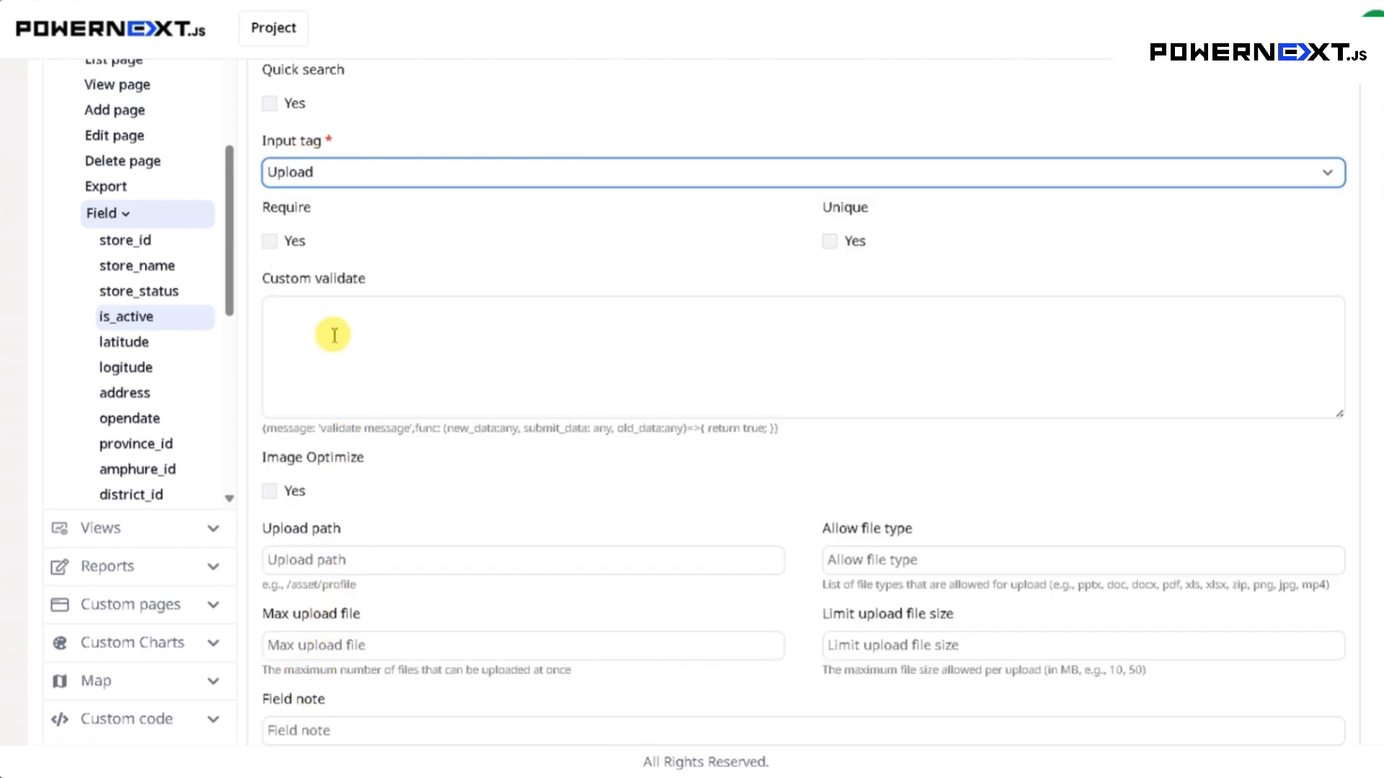
scroll(340, 335, down, 2)
scroll(436, 335, up, 3)
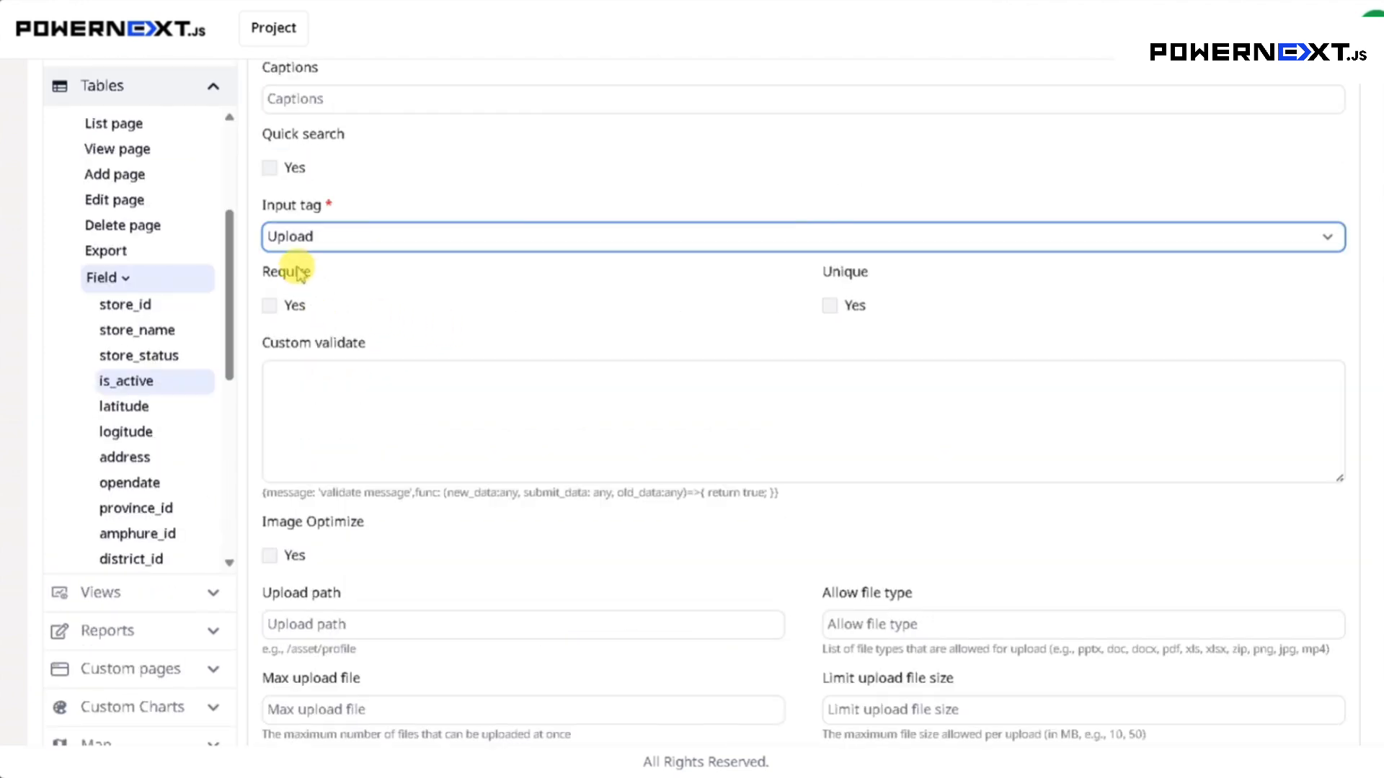
scroll(369, 268, down, 3)
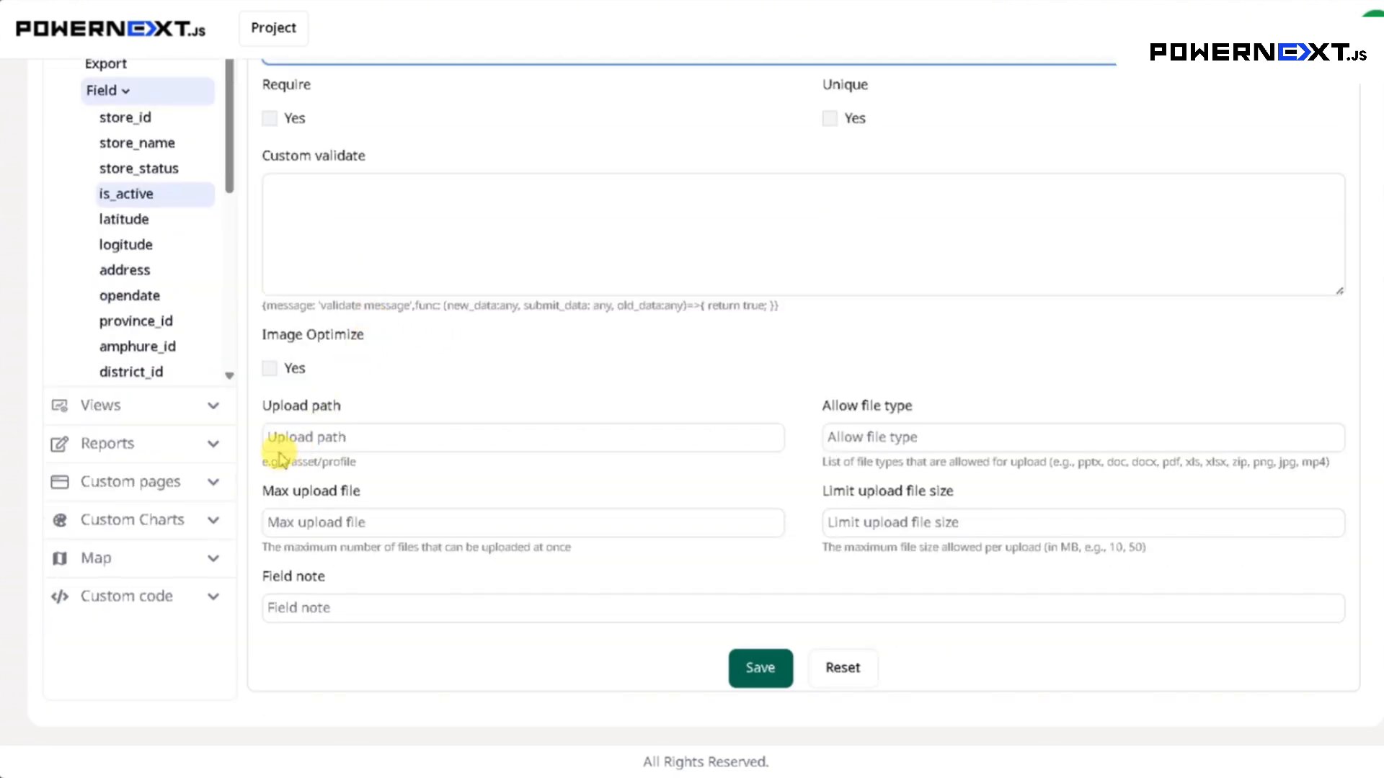
Step: Fill the upload settings from the saved entry: path product_image, file types jpg,jpeg,png, max upload file 1 and size limit 999
drag(263, 406, 360, 409)
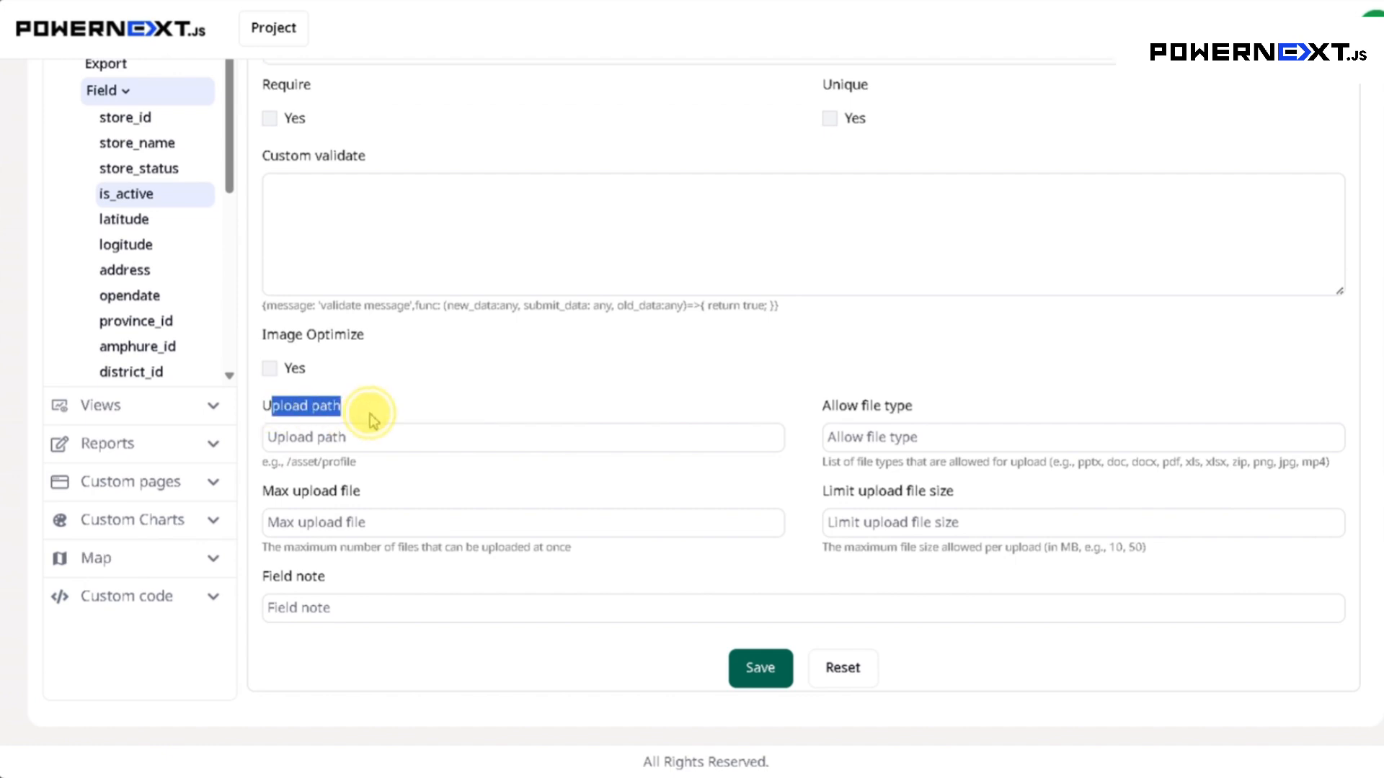
click(322, 438)
drag(263, 406, 345, 407)
click(325, 437)
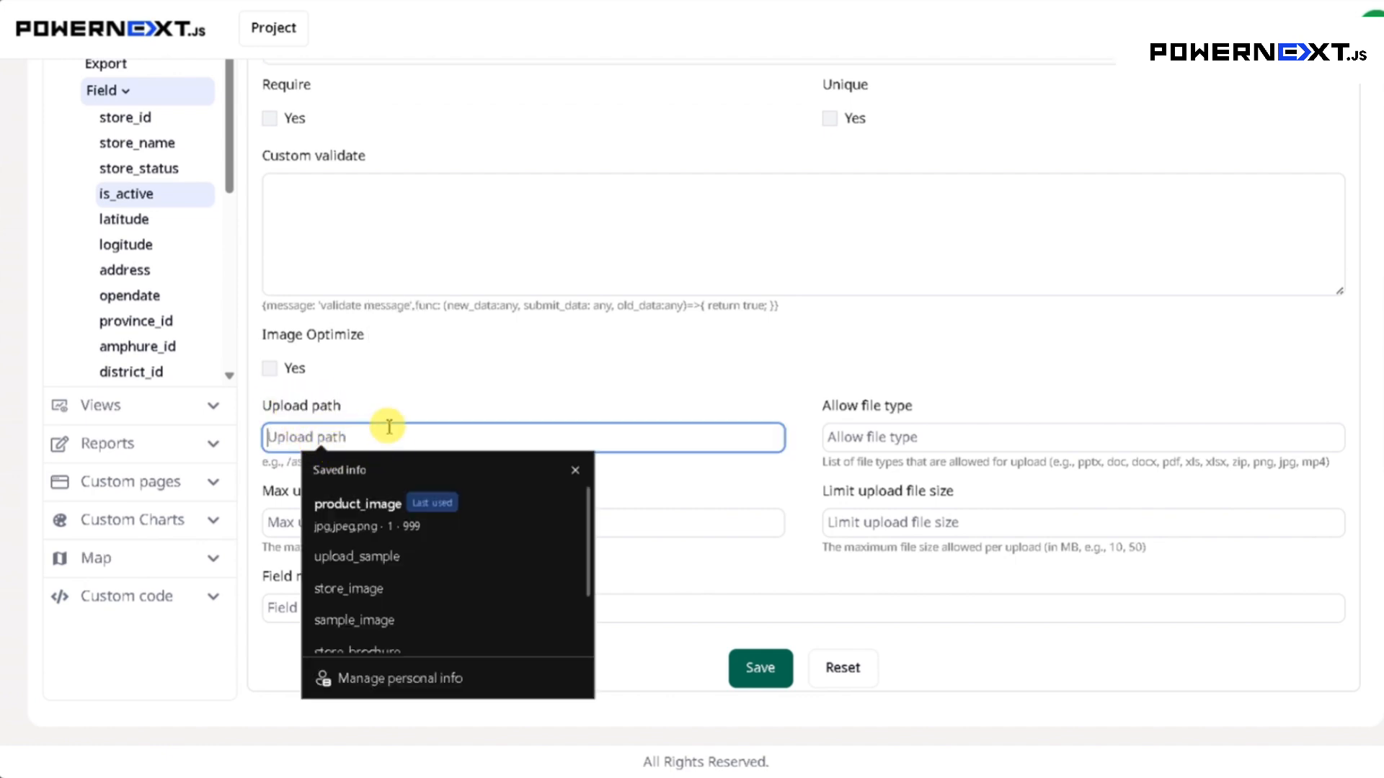
click(372, 414)
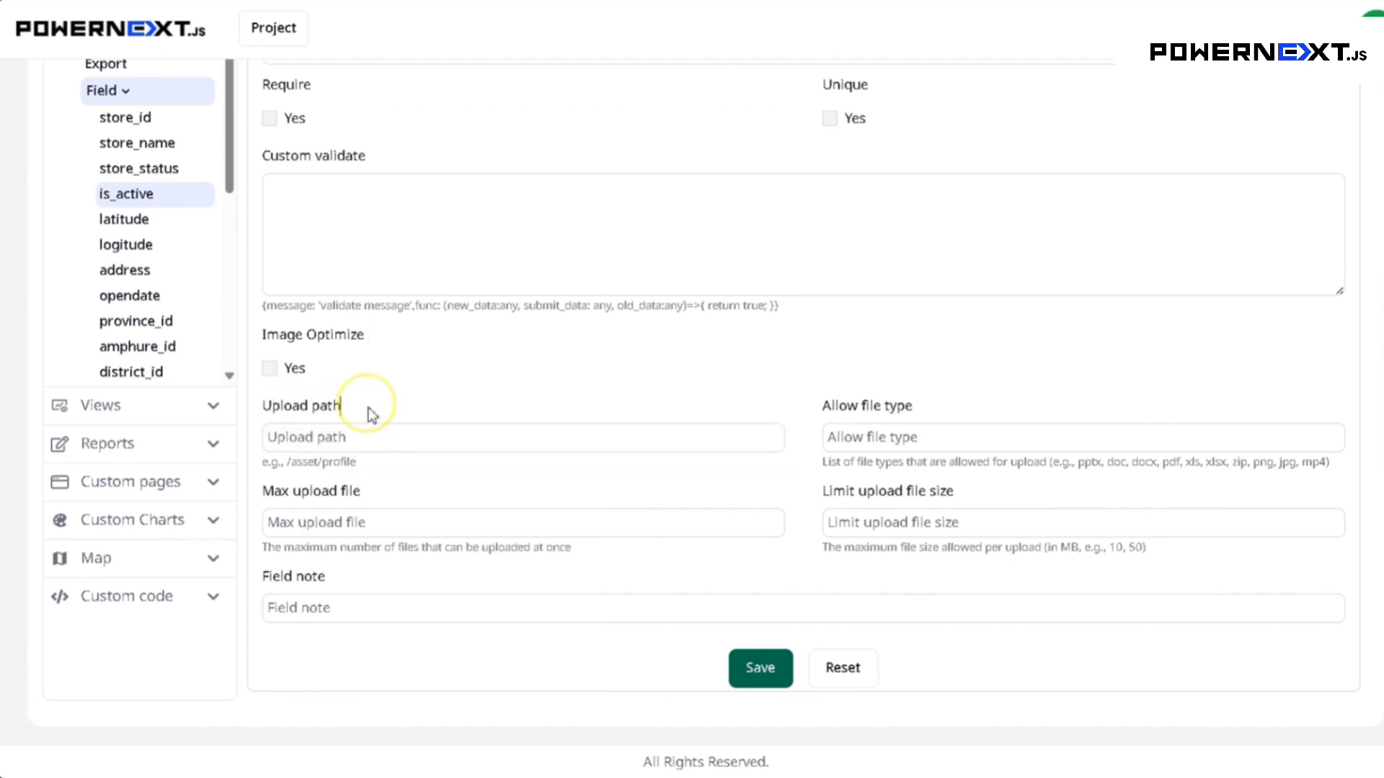
click(383, 443)
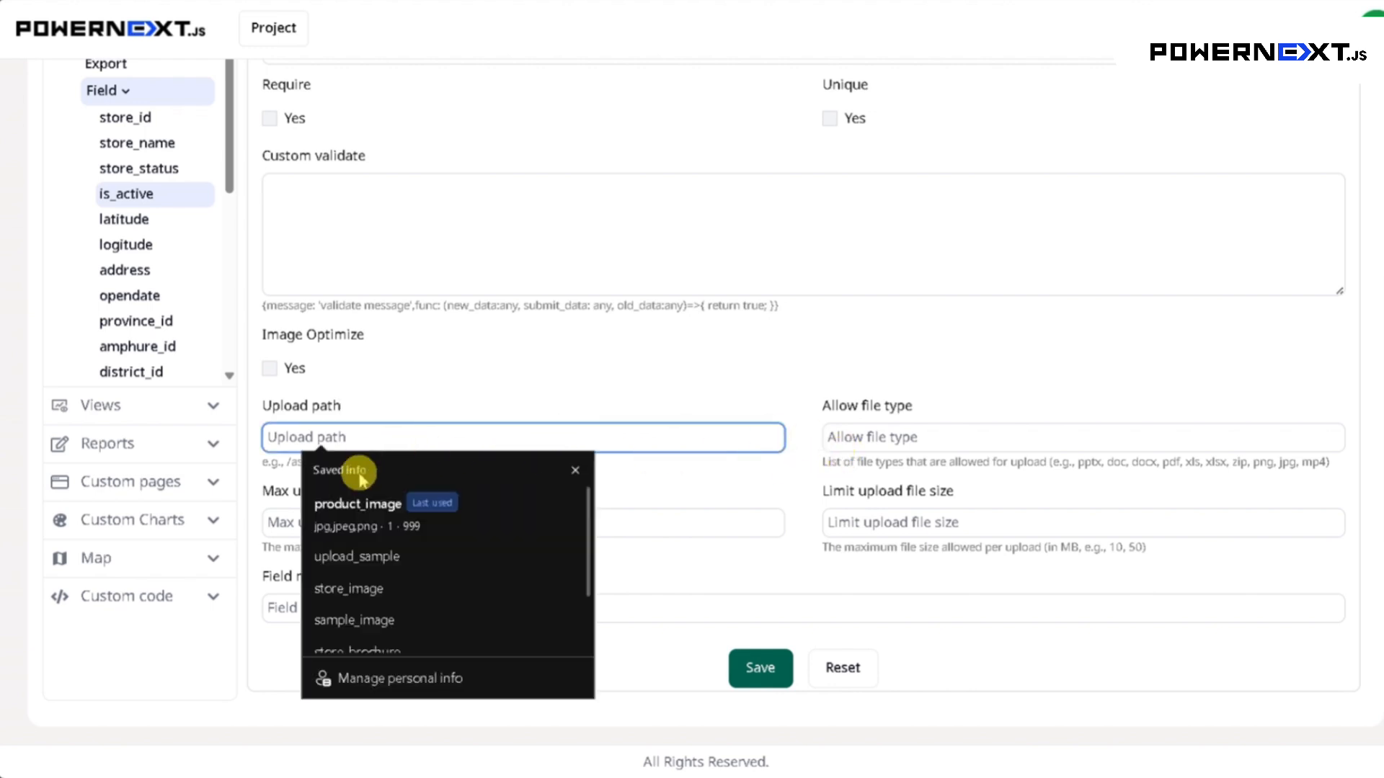
click(339, 503)
click(918, 436)
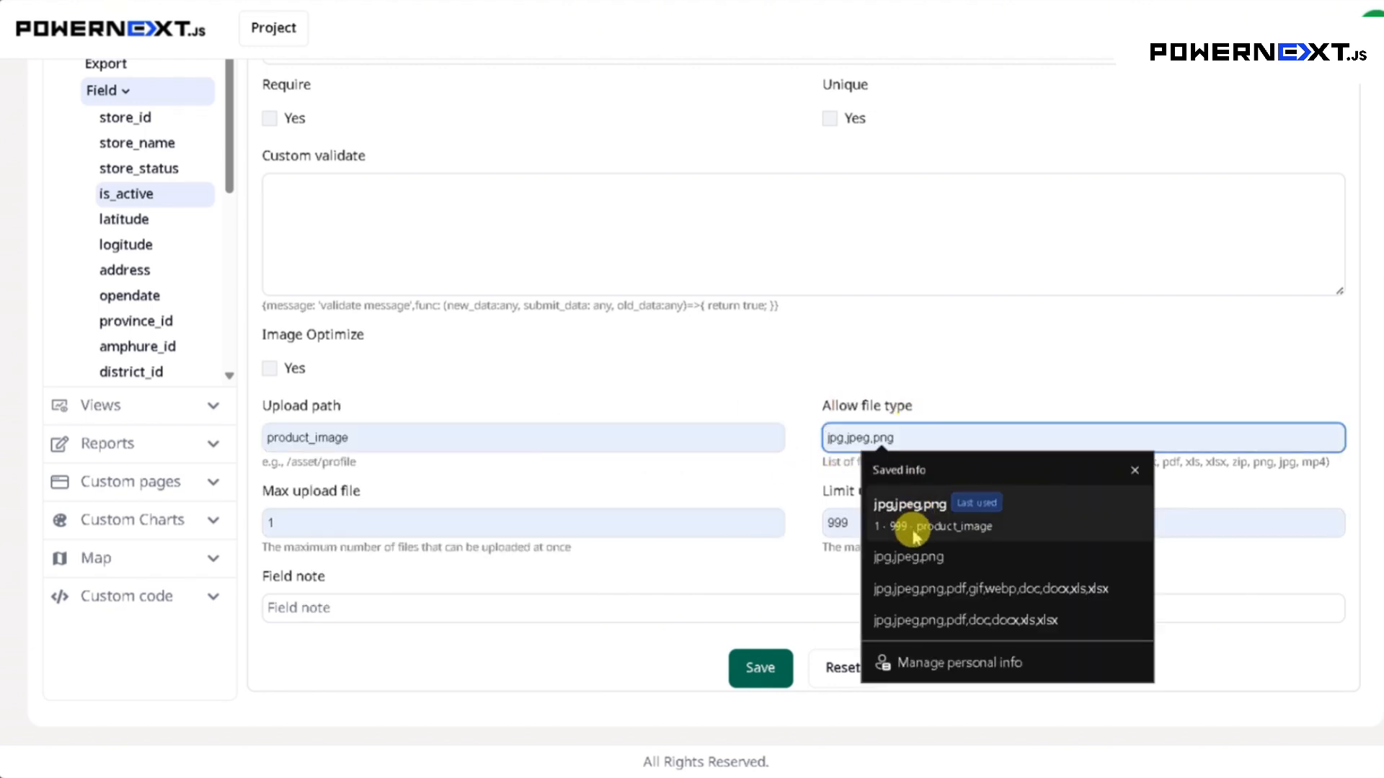
Step: Apply the saved jpg,jpeg,png upload entry and review the allowed file types, maximum upload files and upload size limit
click(909, 531)
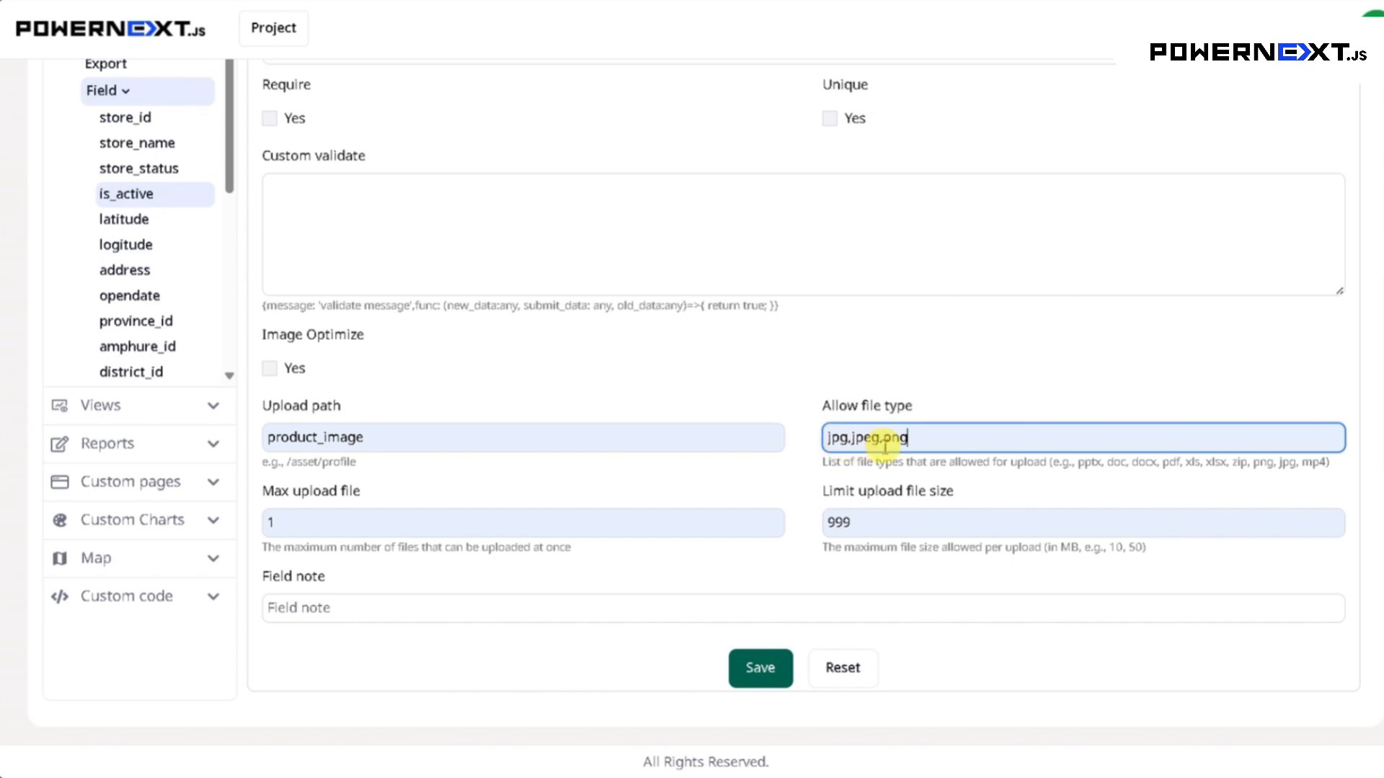
drag(934, 438, 829, 438)
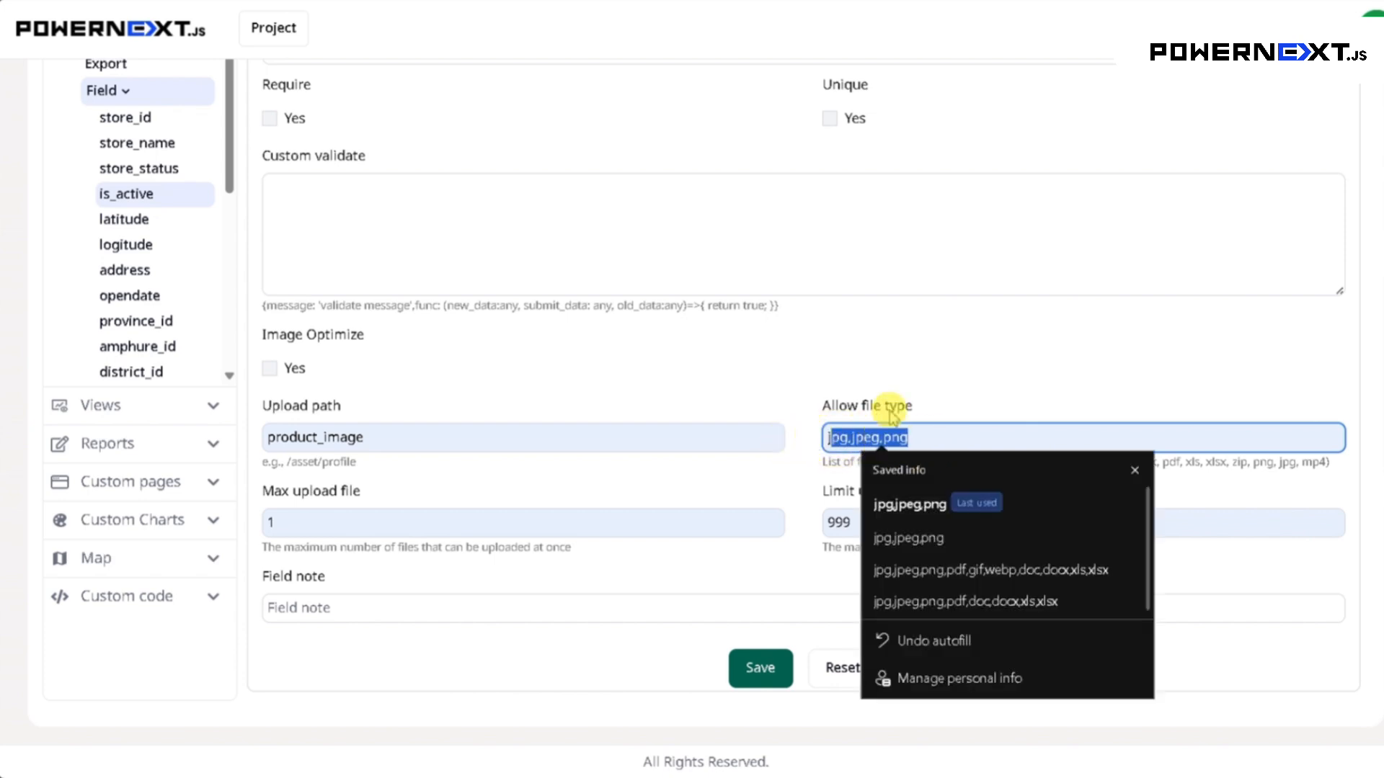
click(922, 388)
click(912, 441)
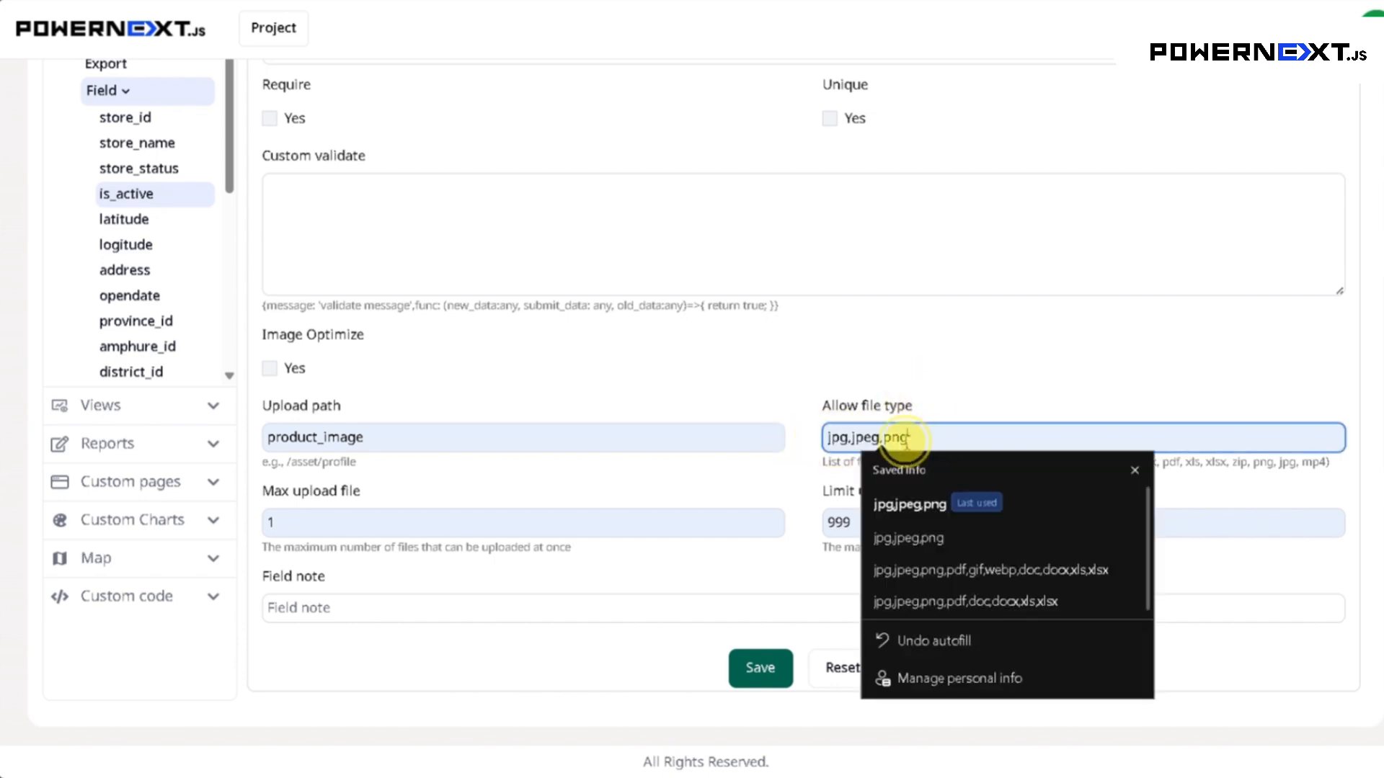
double_click(895, 438)
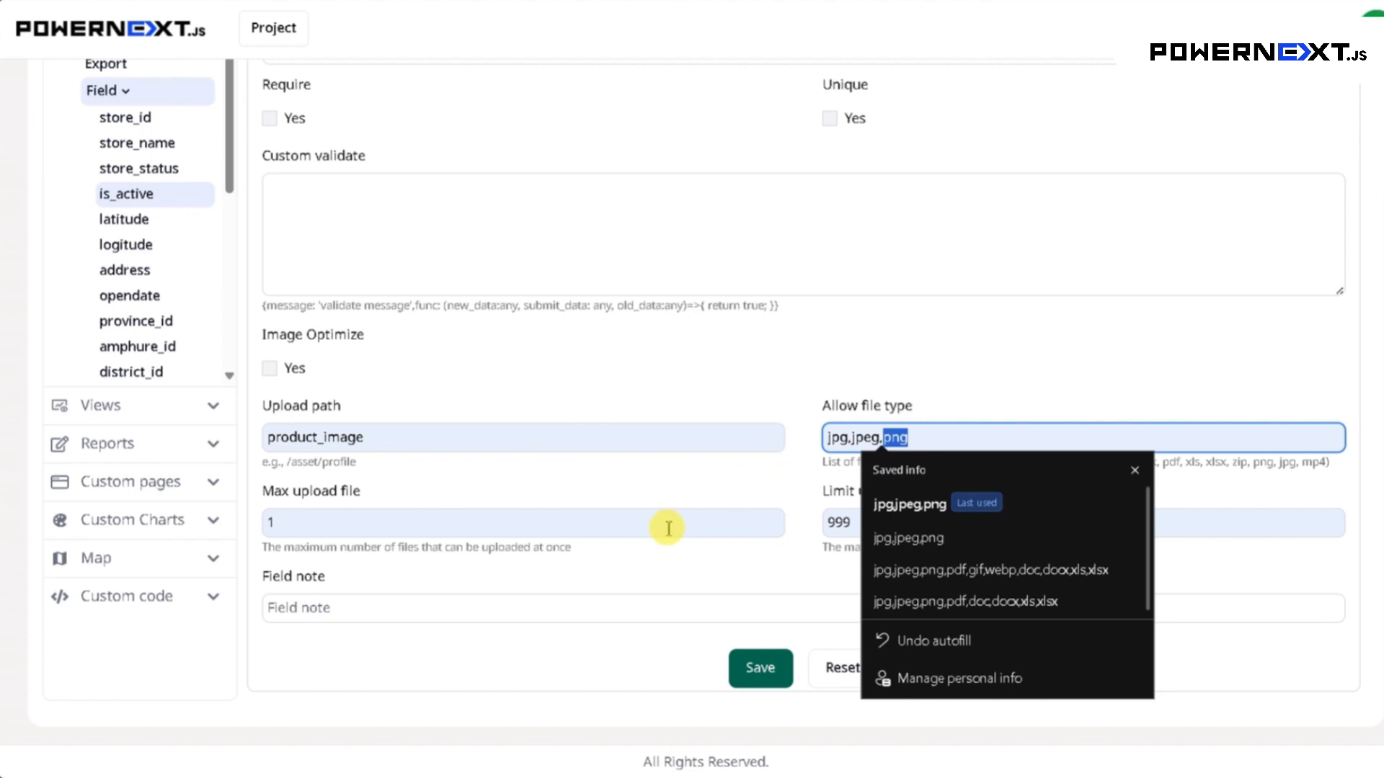
drag(342, 524, 213, 526)
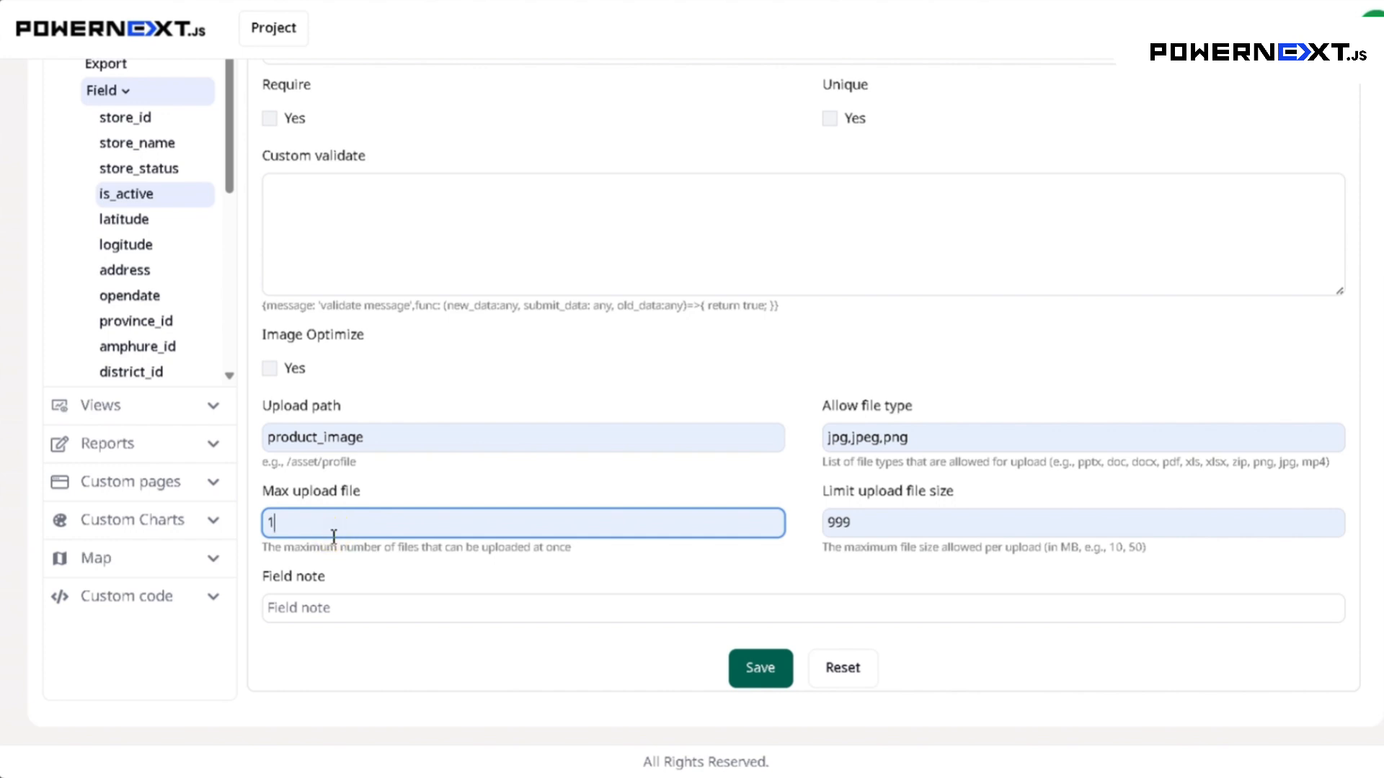
drag(967, 526, 768, 524)
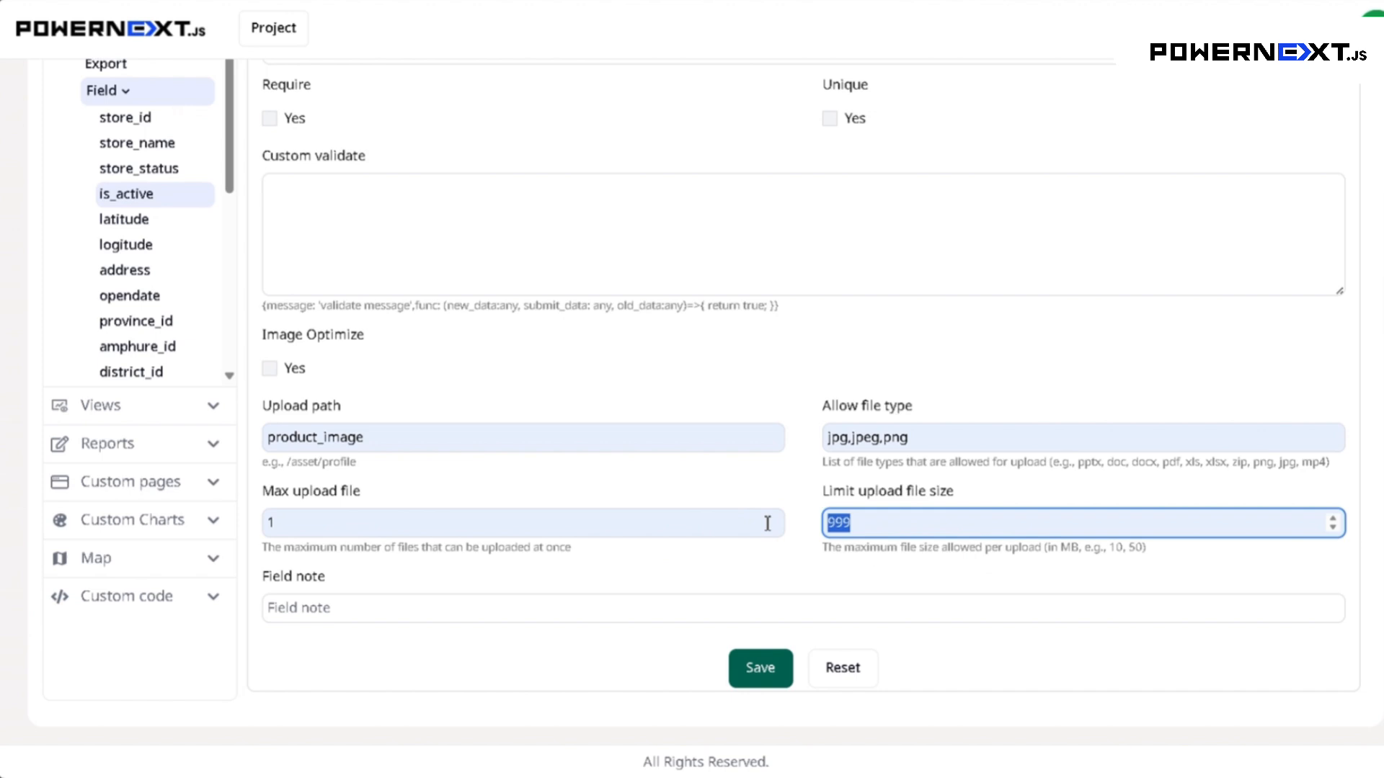
double_click(885, 524)
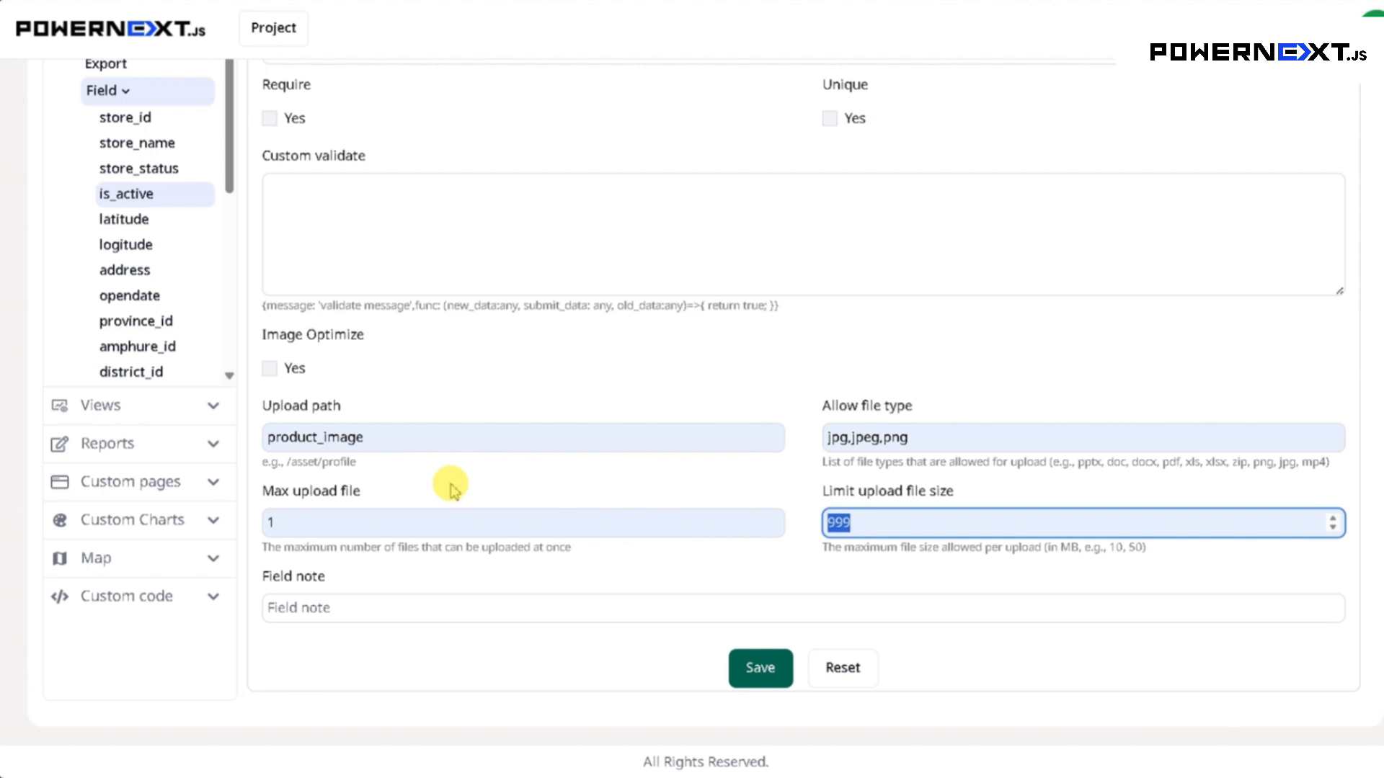
drag(831, 497, 936, 491)
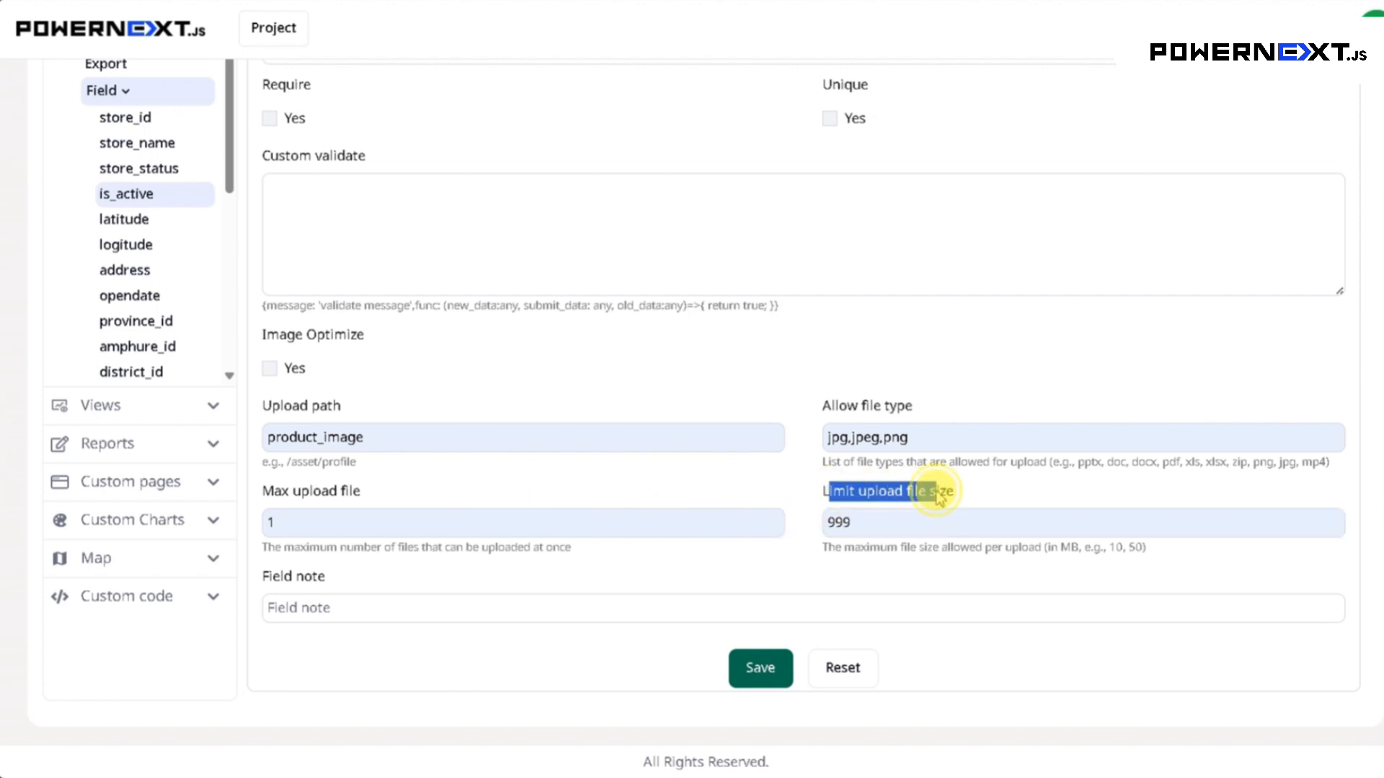
Step: Switch the is_active field's input tag to Image to compare its settings with those of Upload
scroll(828, 393, up, 1)
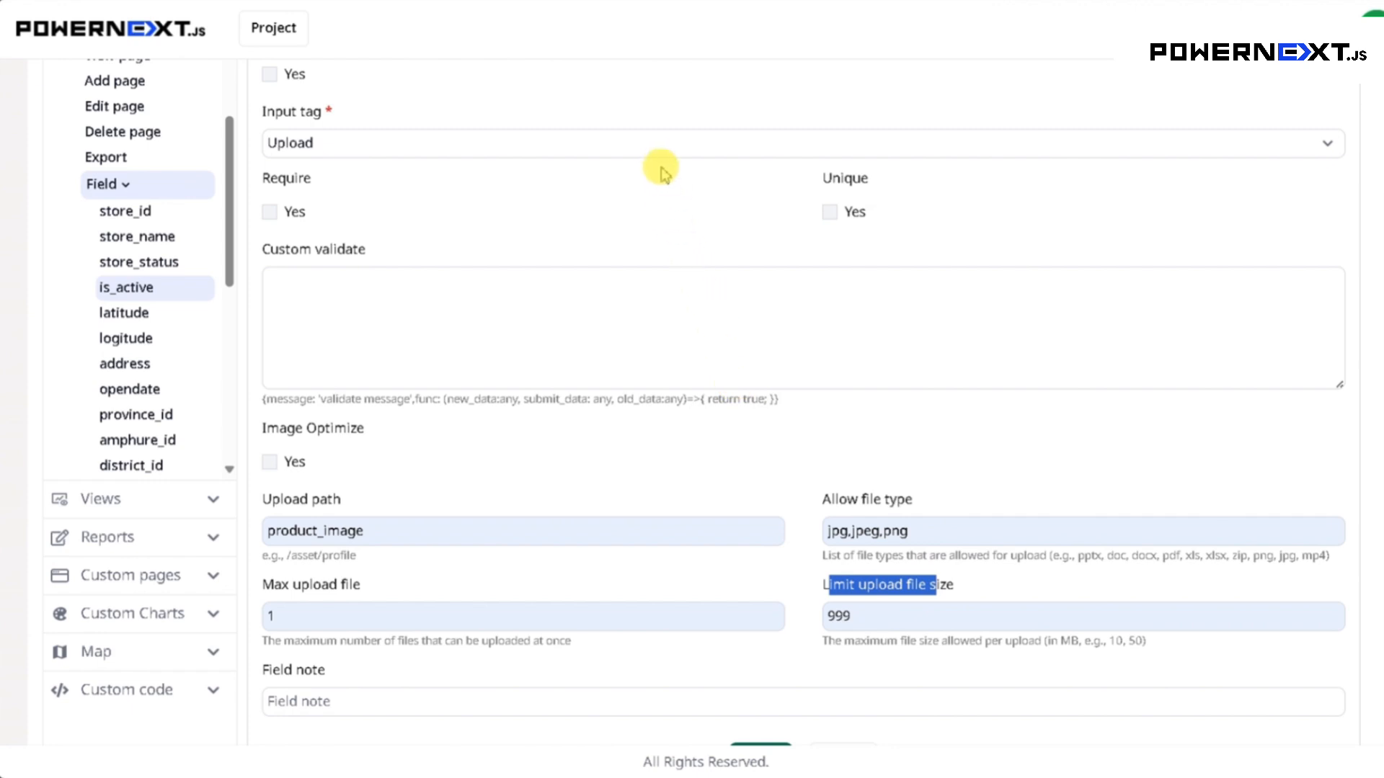
click(627, 145)
click(676, 278)
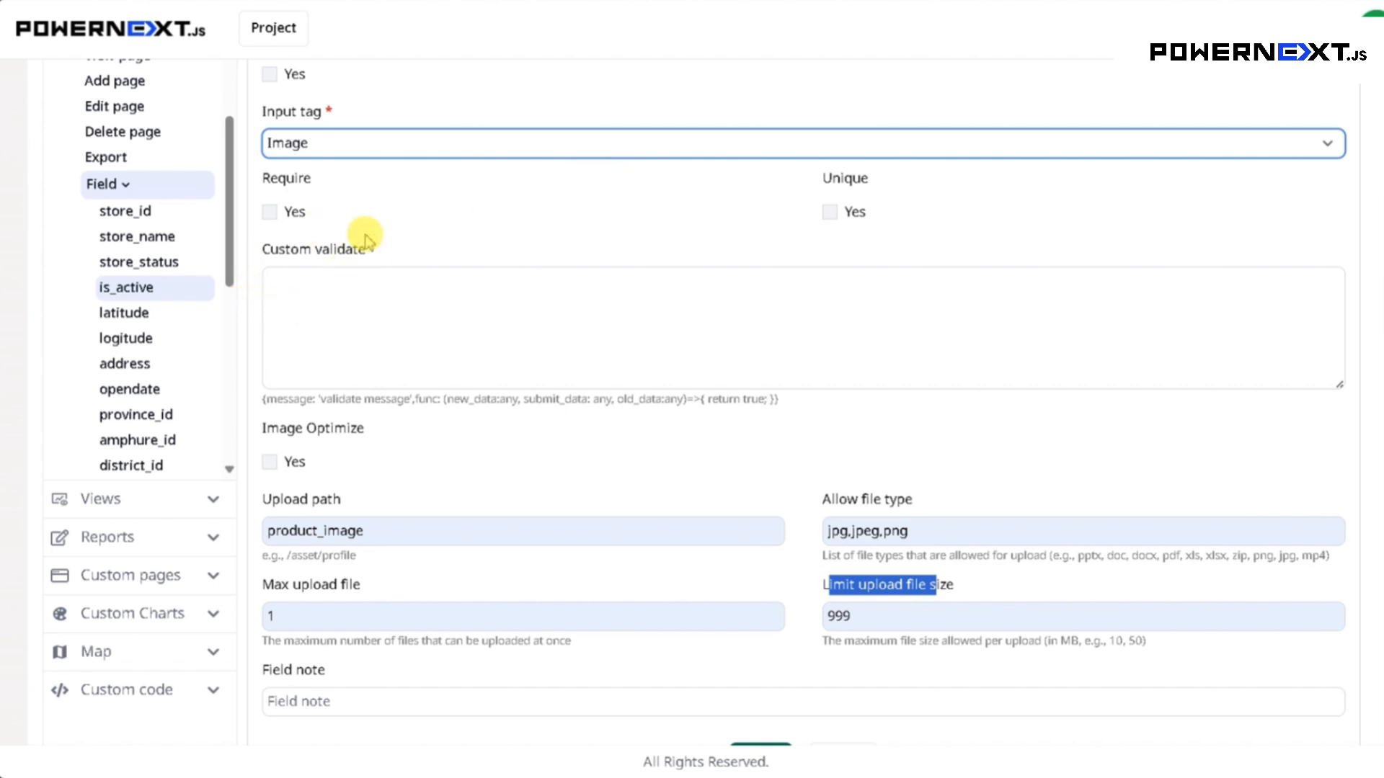
Step: Set the is_active field's input tag to Flag delete with the delete value DEL
click(409, 154)
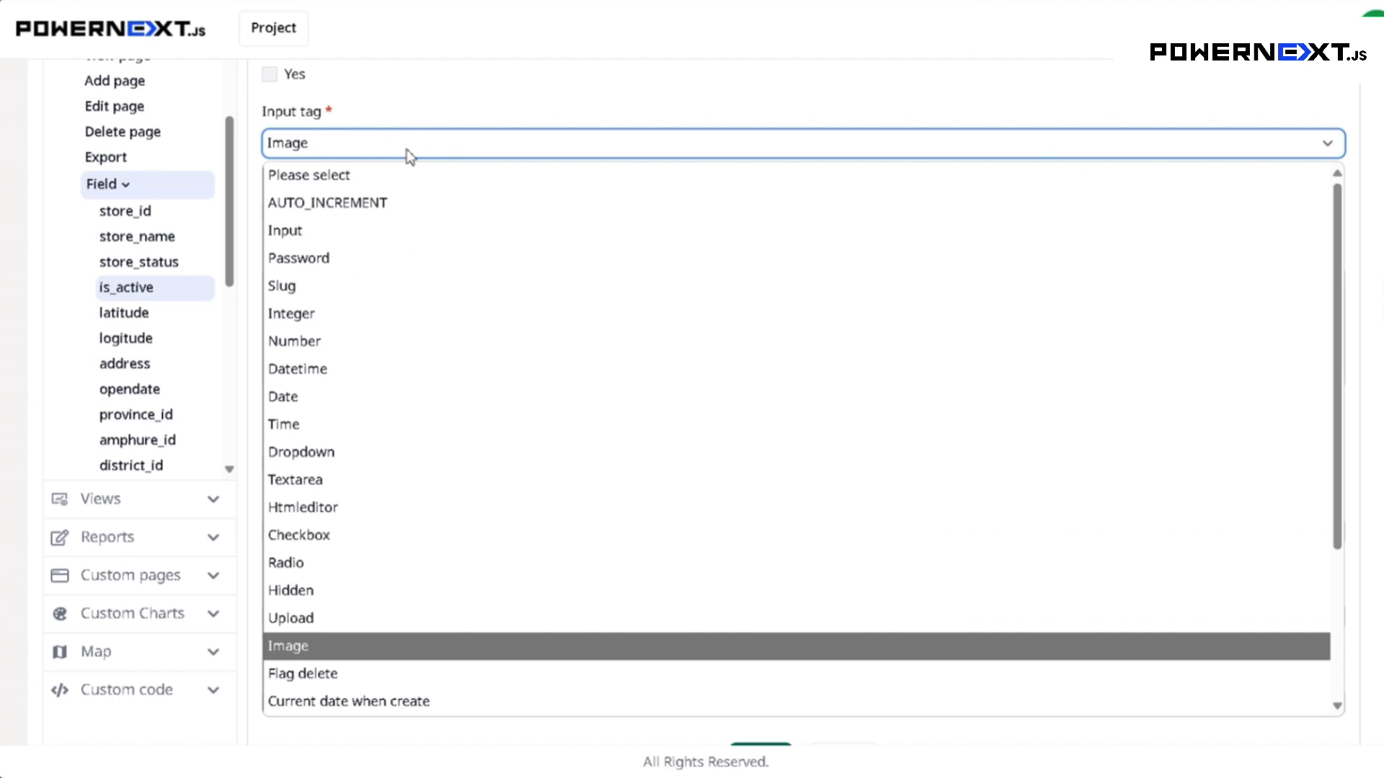
click(339, 673)
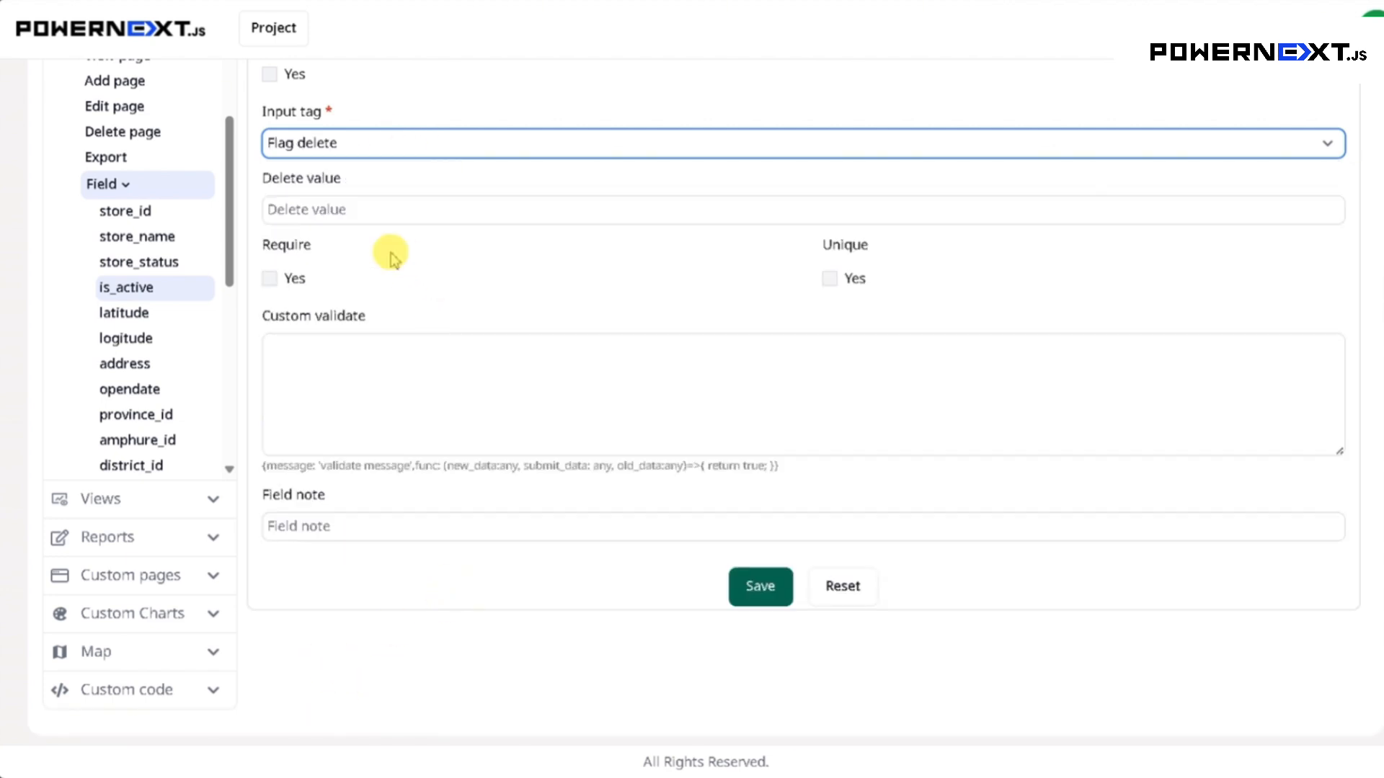
scroll(390, 254, up, 1)
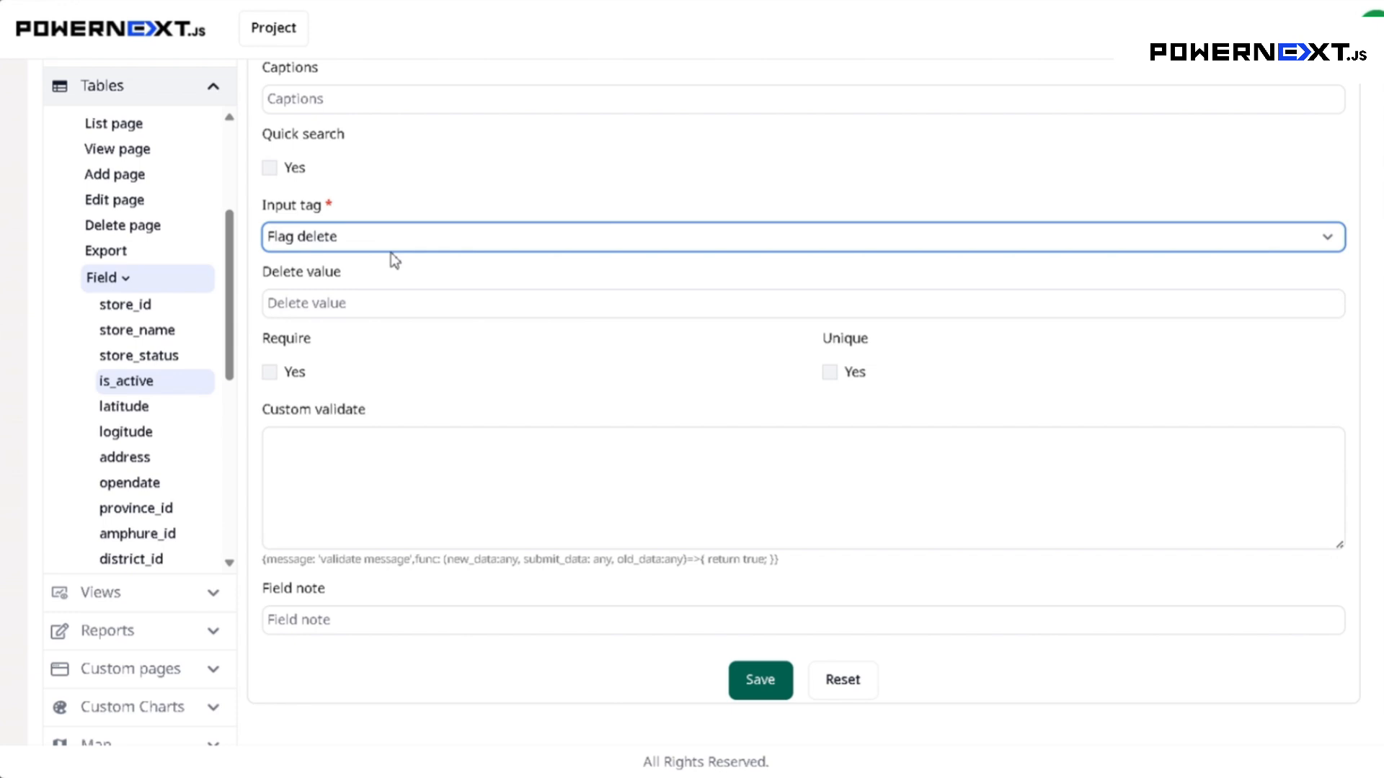
scroll(456, 193, up, 2)
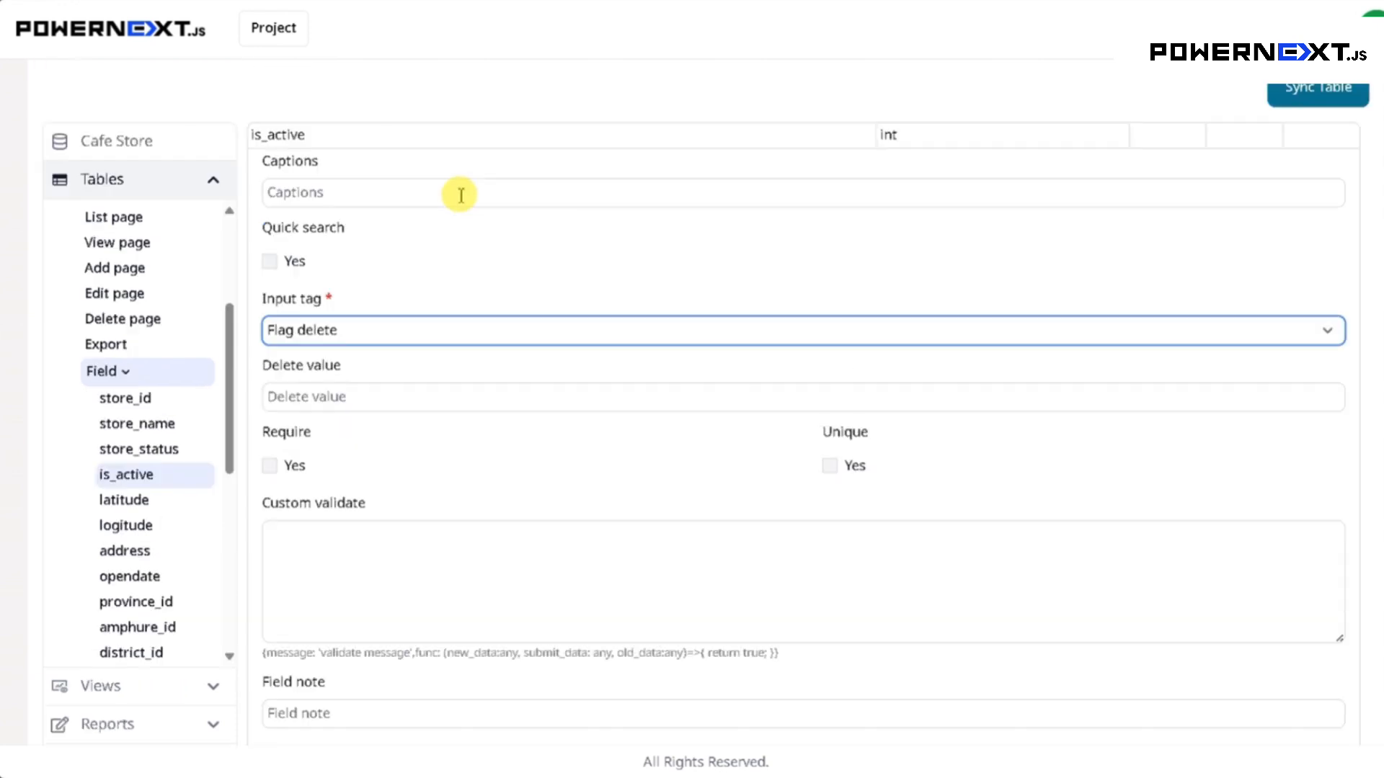
scroll(364, 301, down, 2)
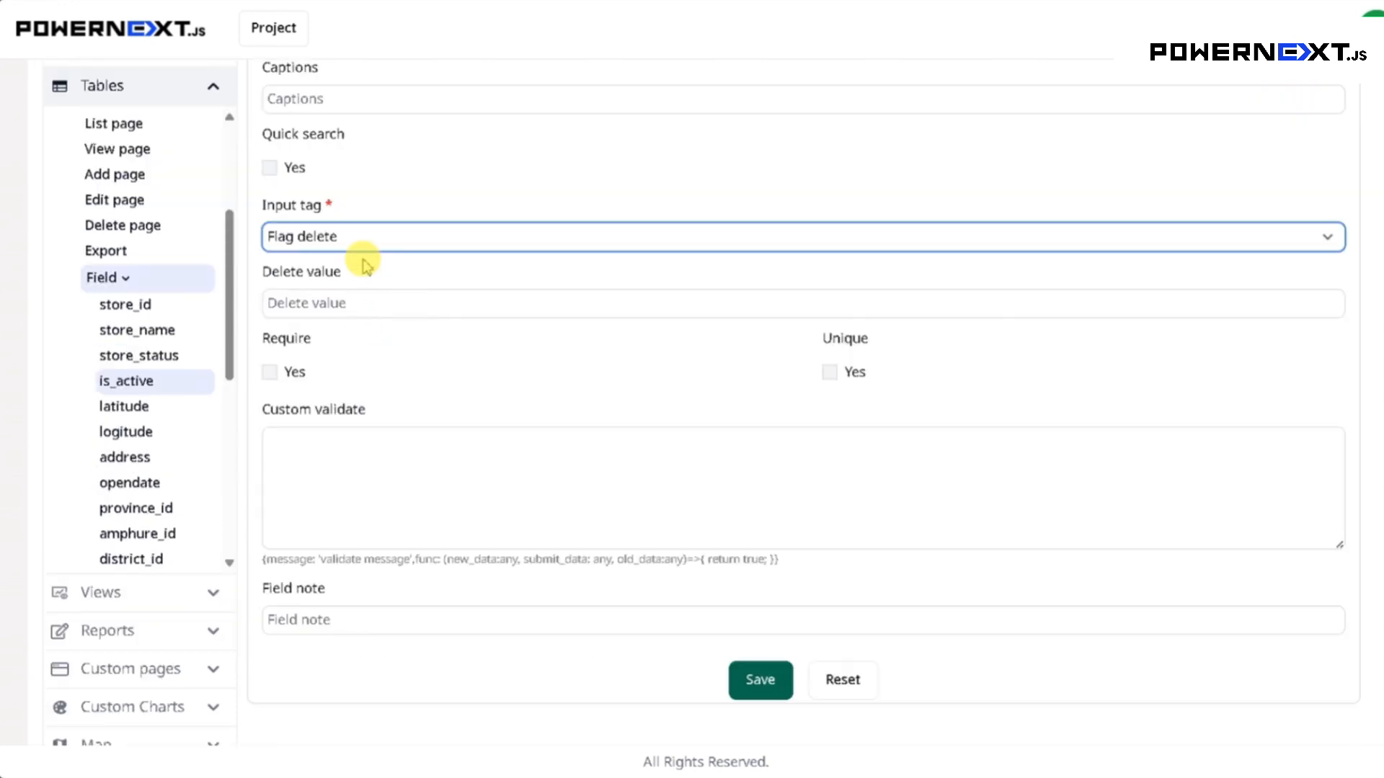
click(324, 312)
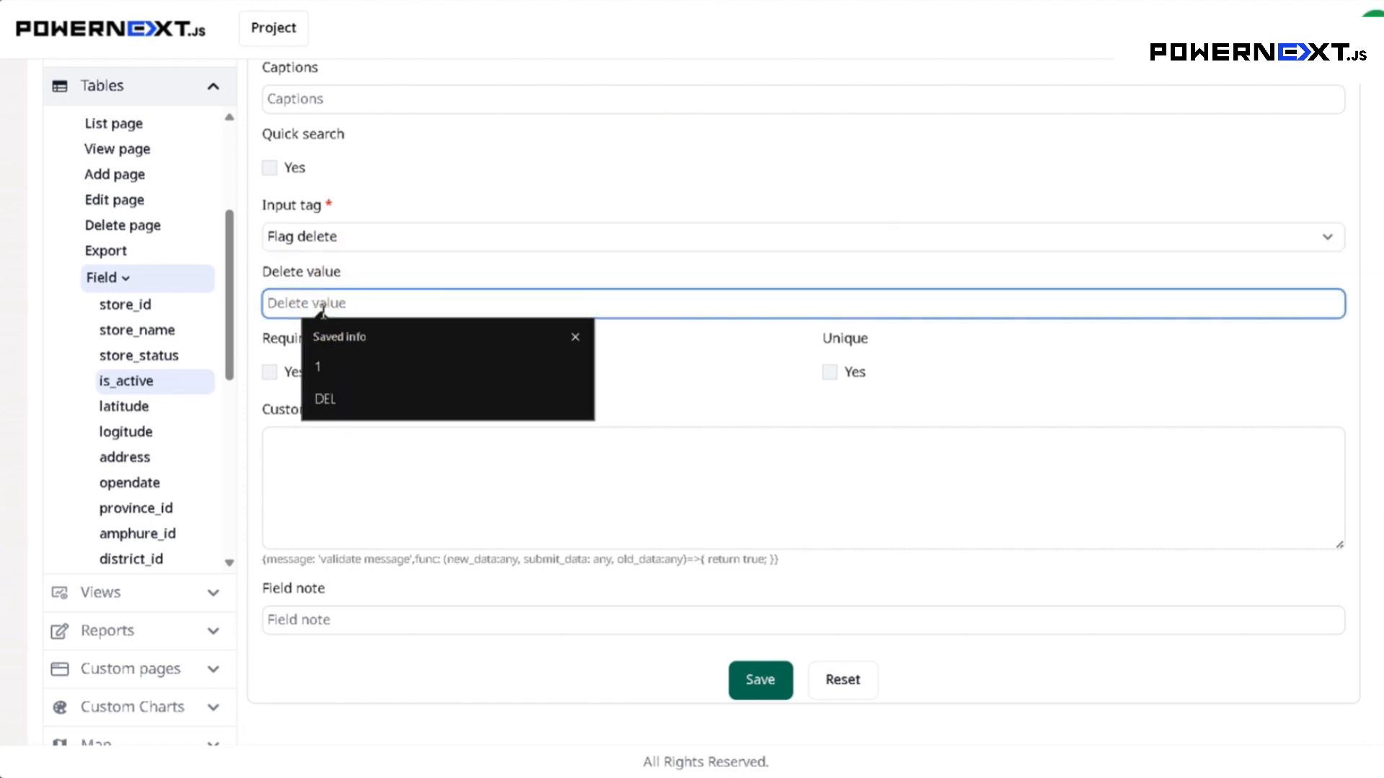
click(343, 397)
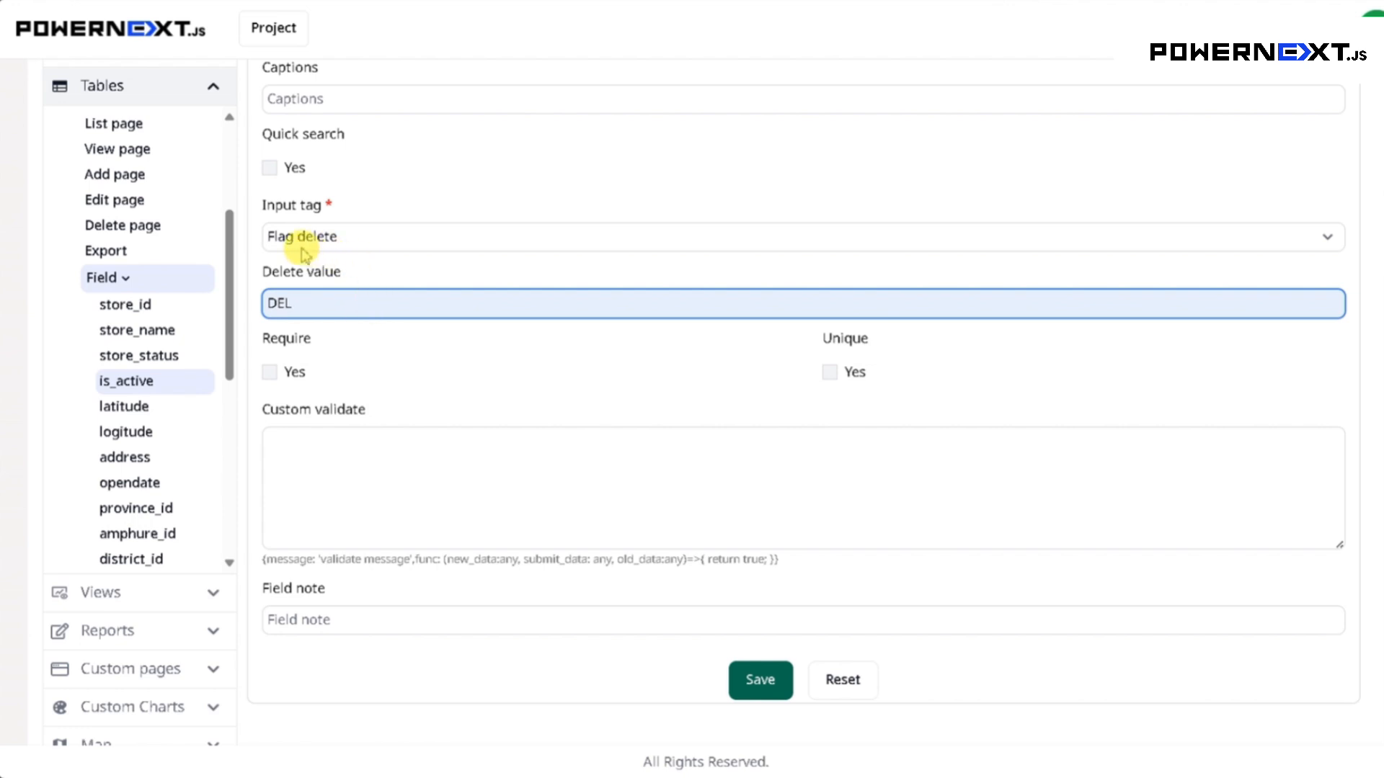
double_click(273, 302)
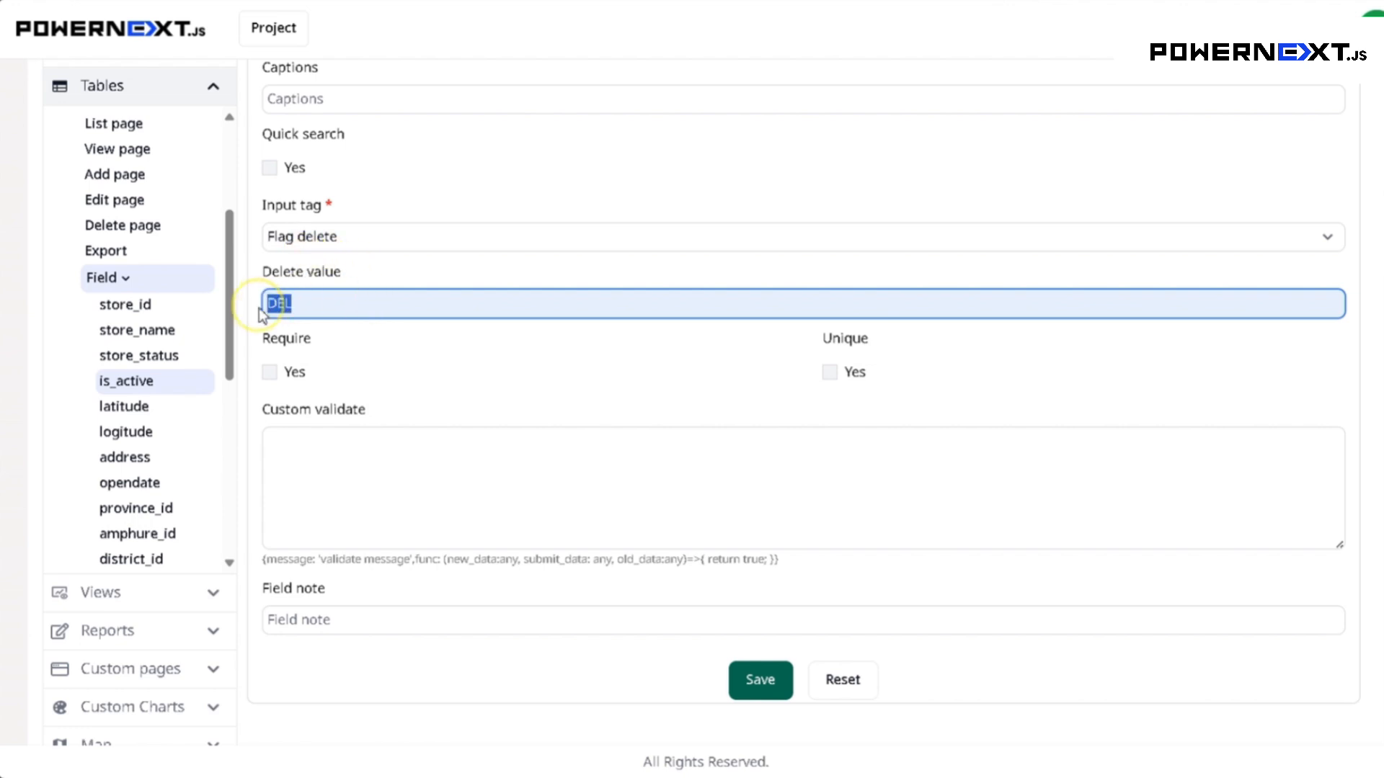
click(430, 342)
drag(290, 304, 253, 303)
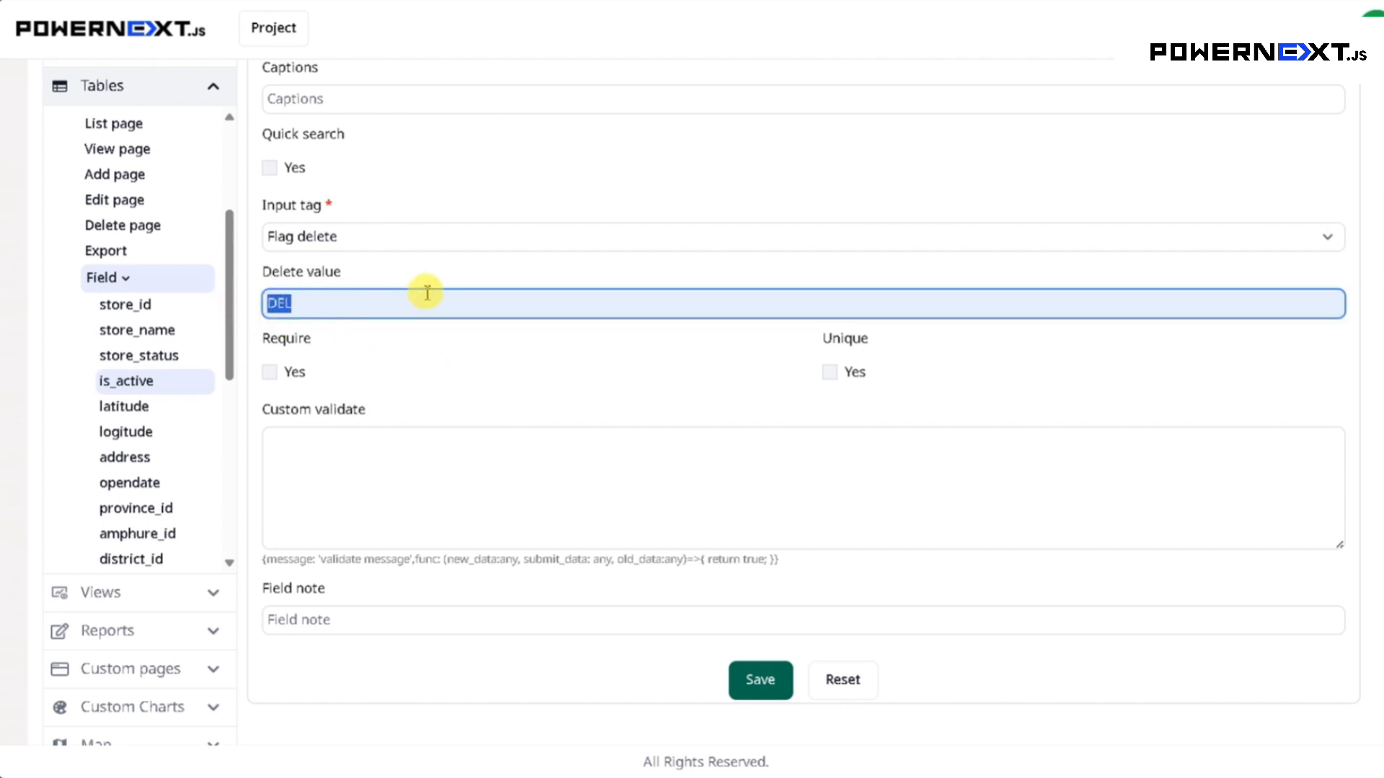
Step: Examine the available input tags, especially those recording current date, username and IP on create, update and delete
scroll(425, 292, up, 1)
click(379, 328)
scroll(525, 226, down, 1)
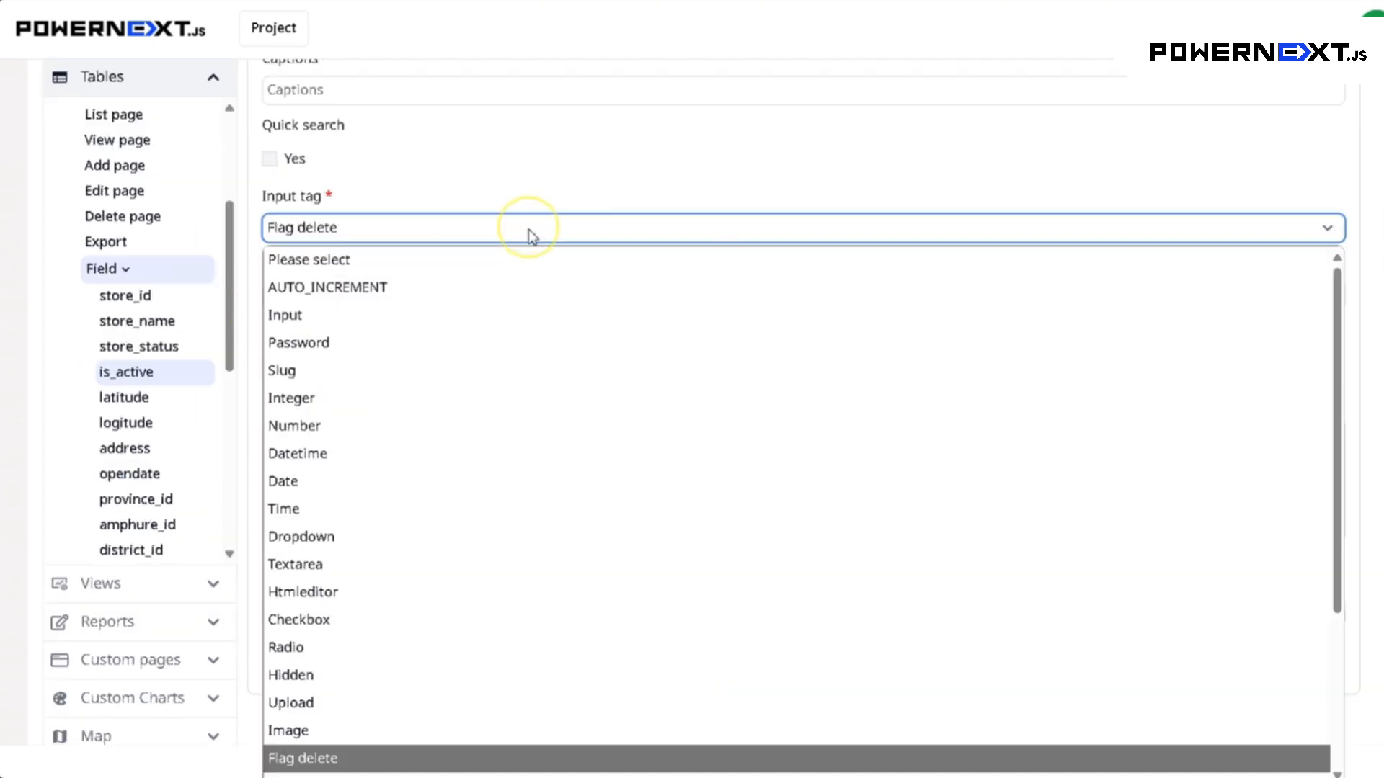
scroll(567, 541, down, 3)
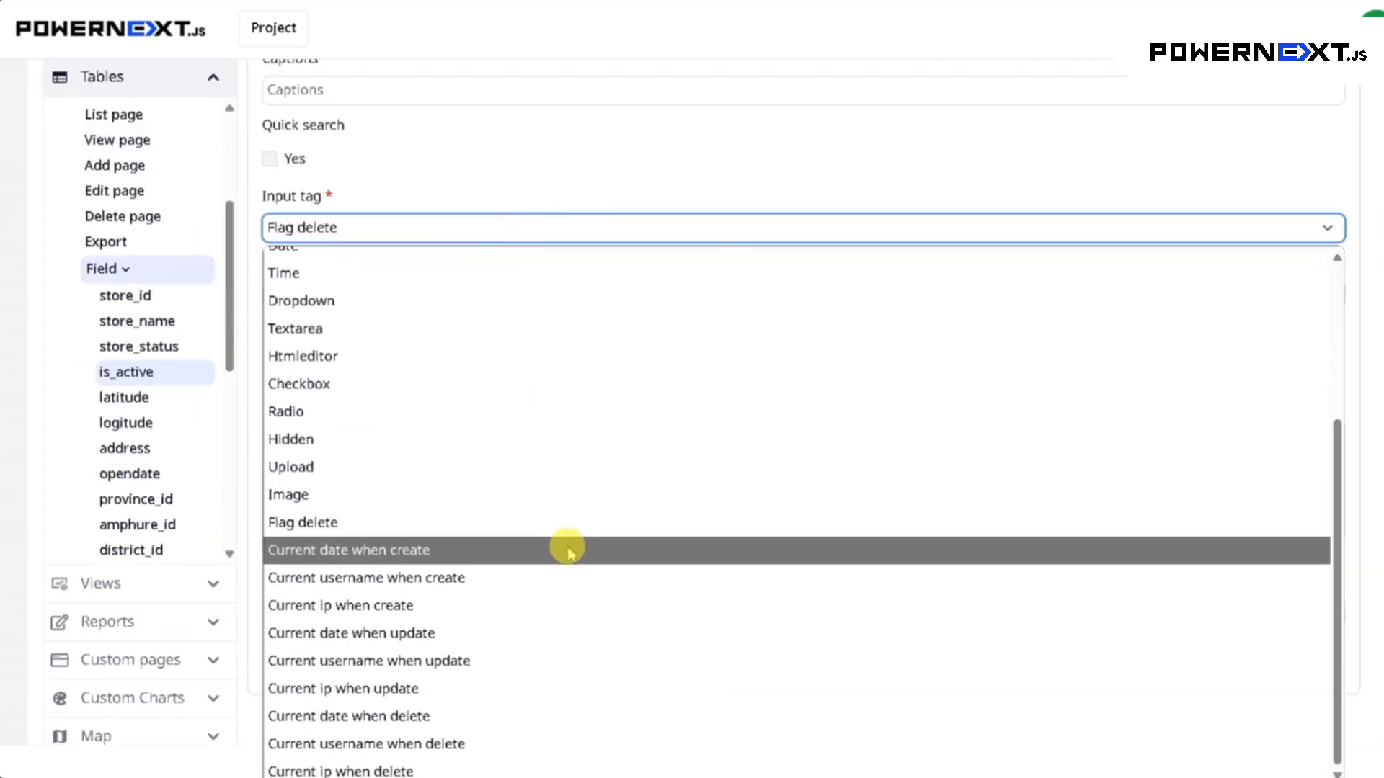
click(387, 556)
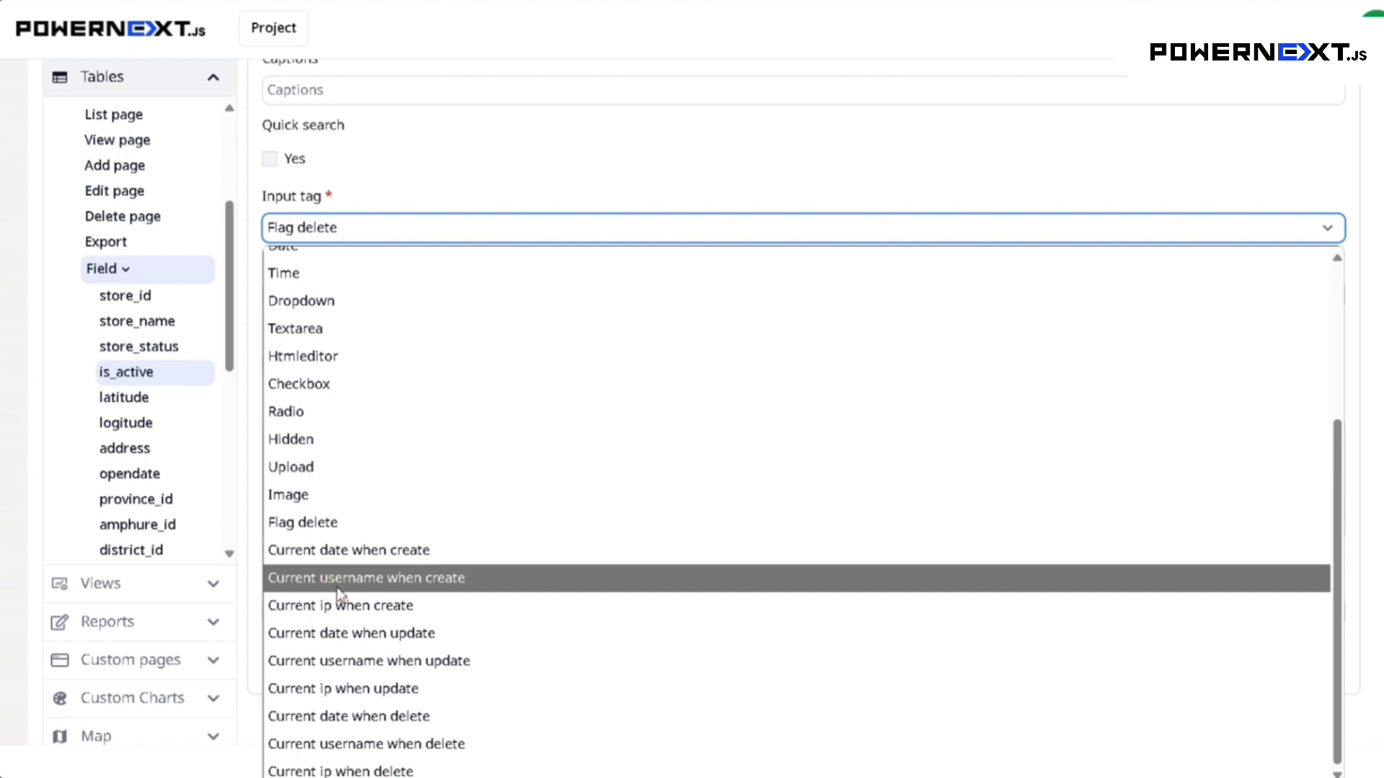
click(348, 606)
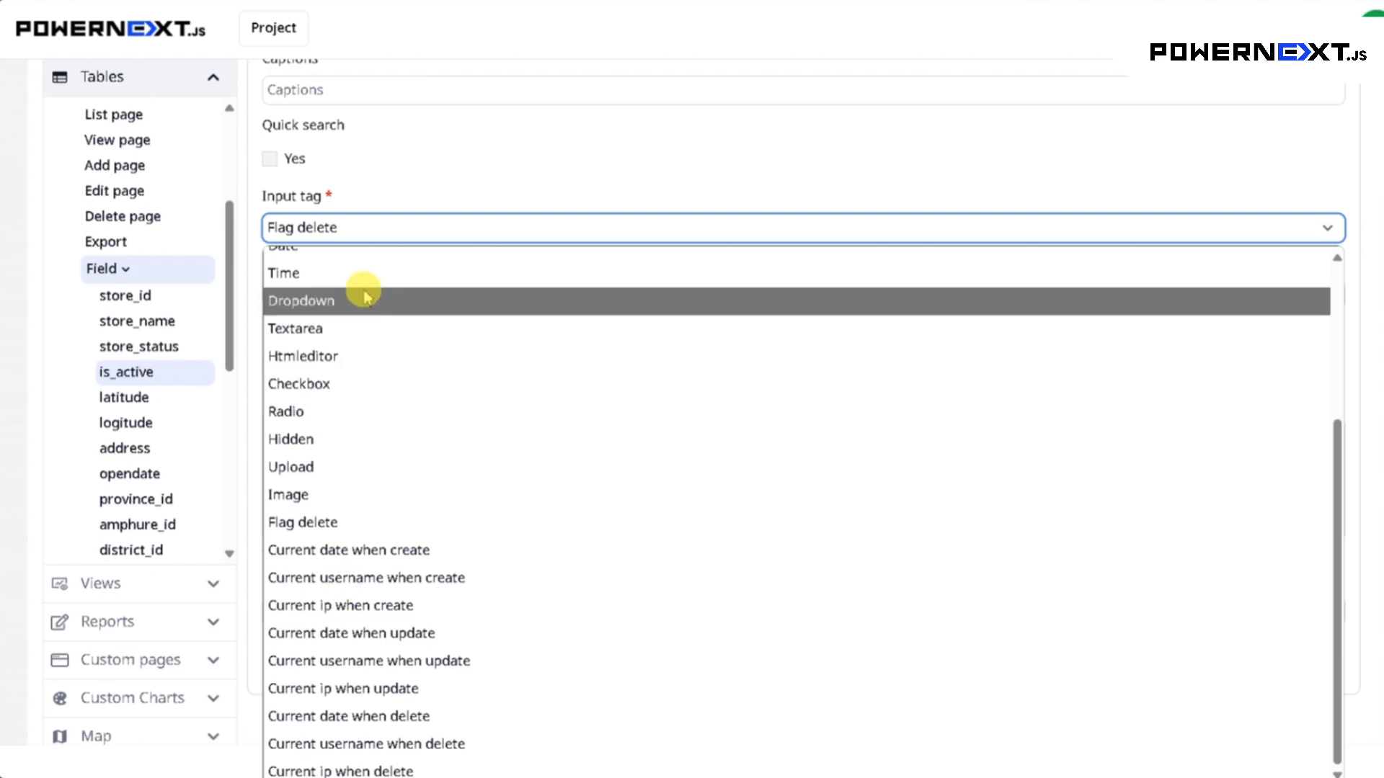
scroll(365, 534, up, 3)
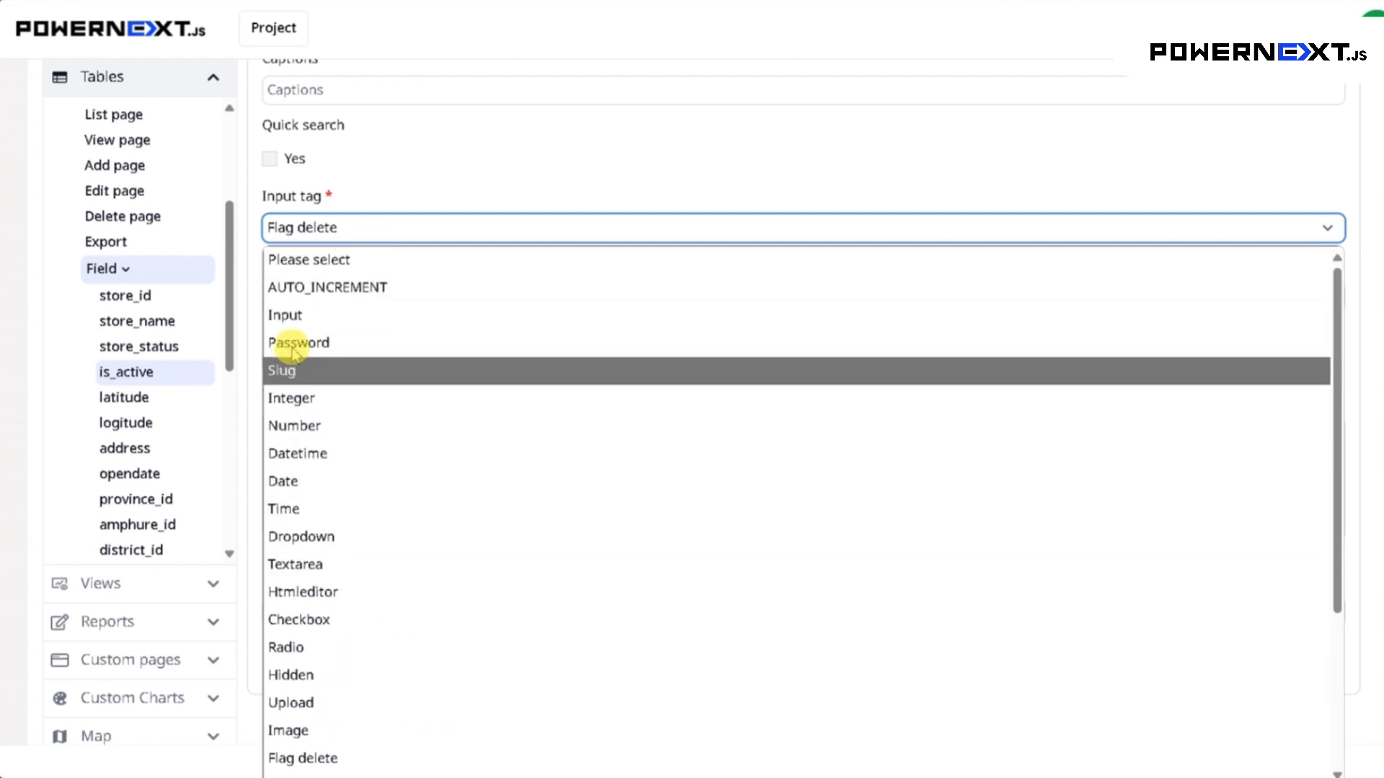
scroll(355, 664, down, 3)
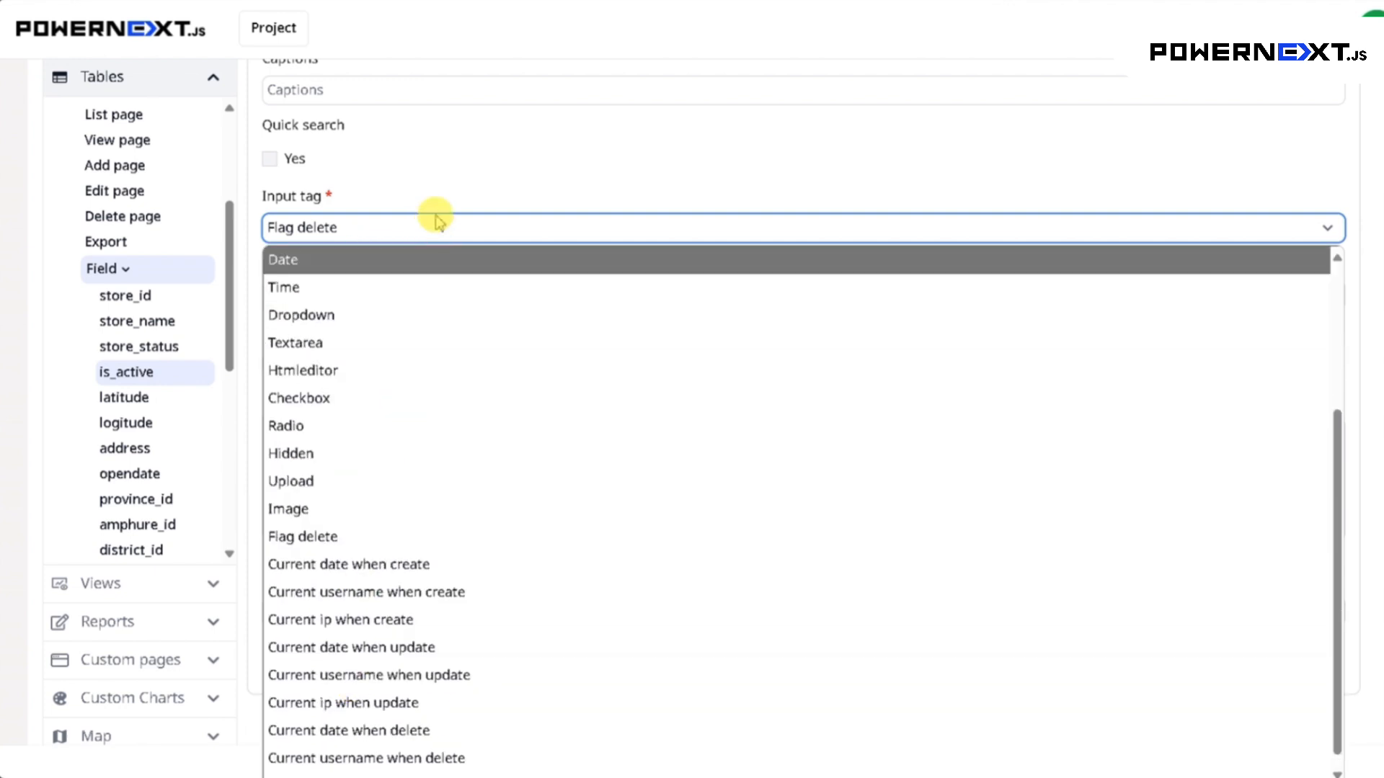
click(437, 227)
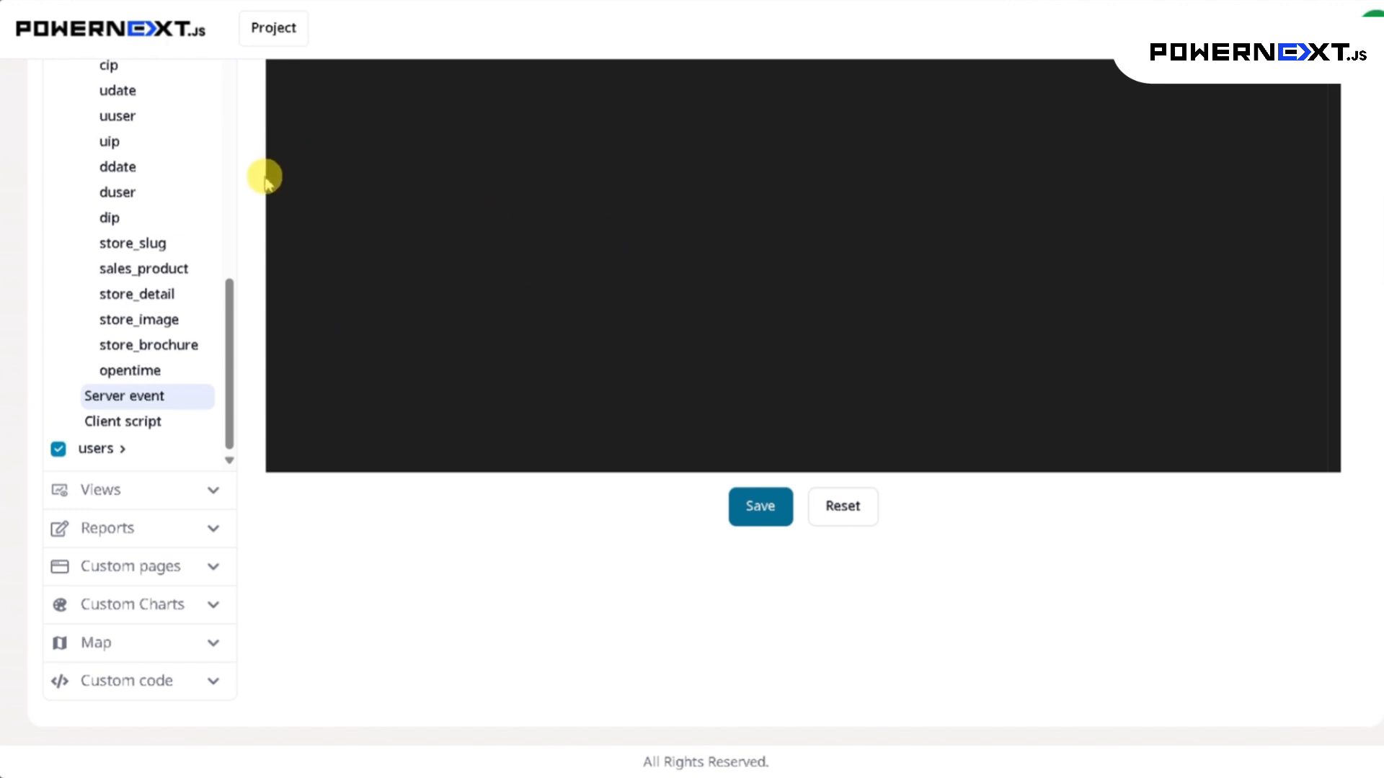
Step: Review the TypeScript editor for the store table's Server event
scroll(264, 177, up, 4)
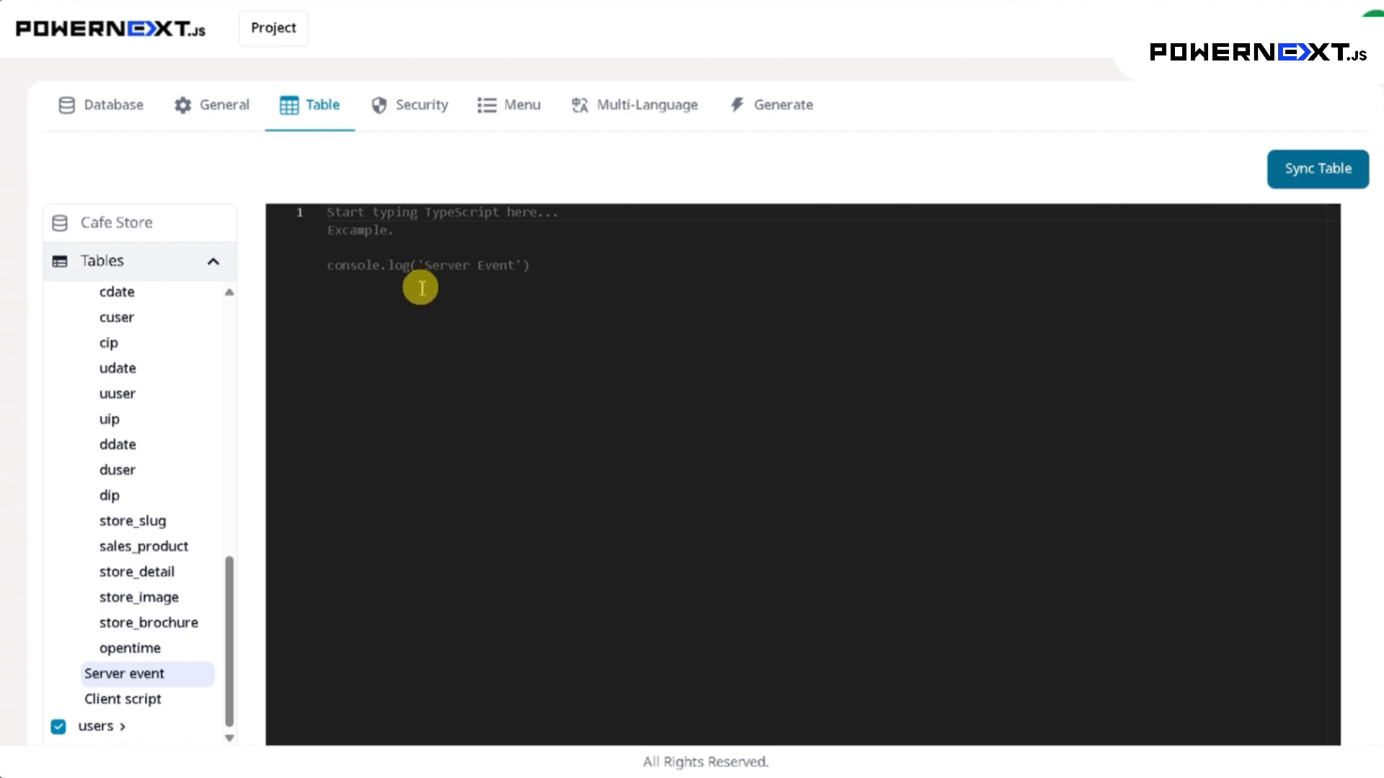
click(392, 303)
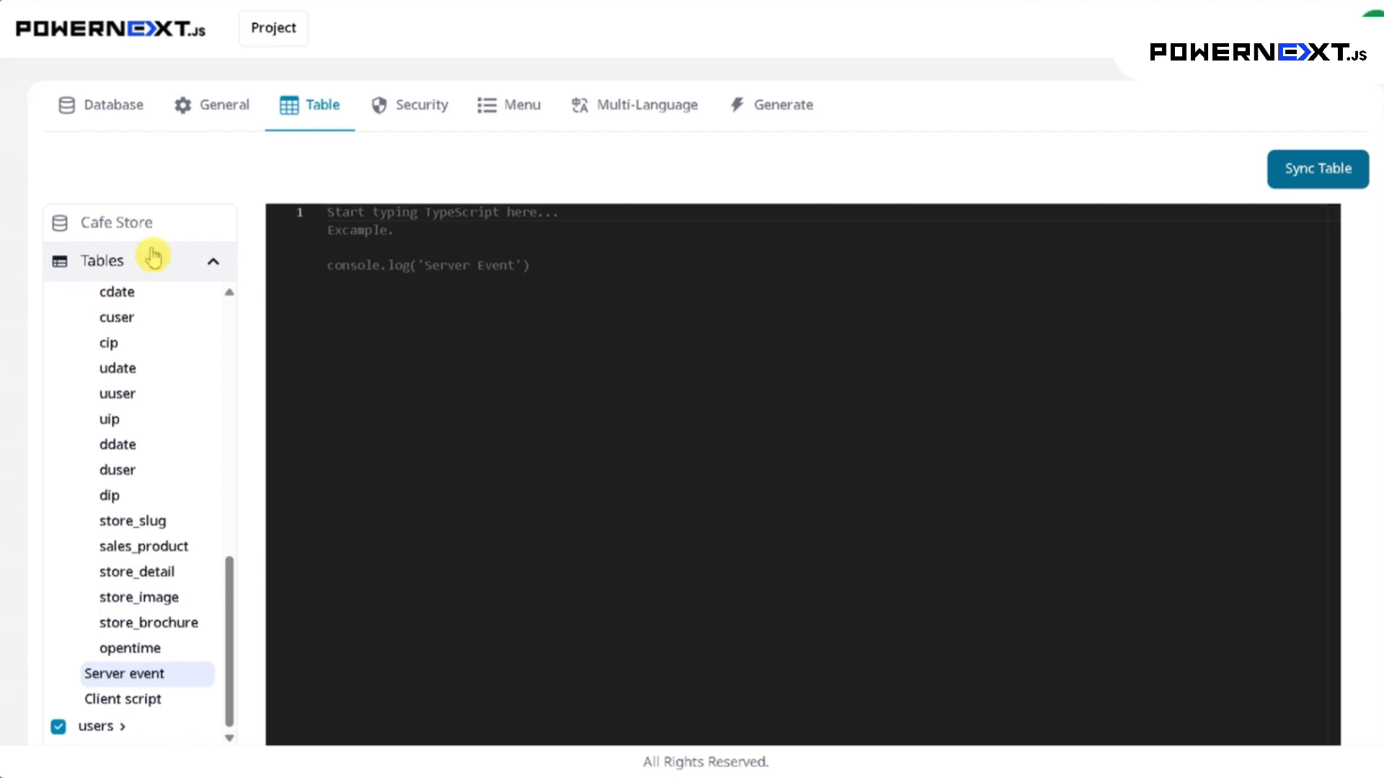
scroll(170, 401, up, 5)
scroll(126, 490, down, 8)
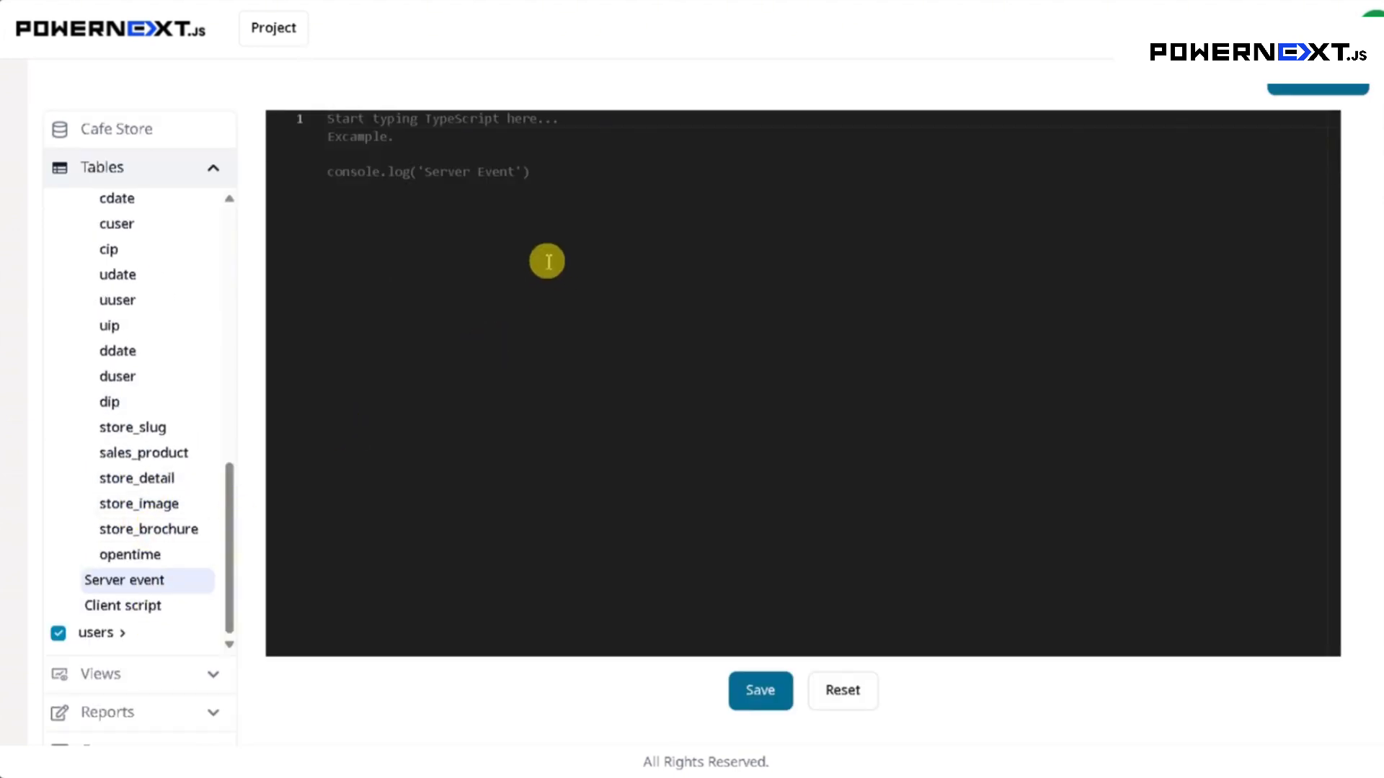
Step: Open the store table's Client script to view its example code, and expand the project's Views
click(128, 609)
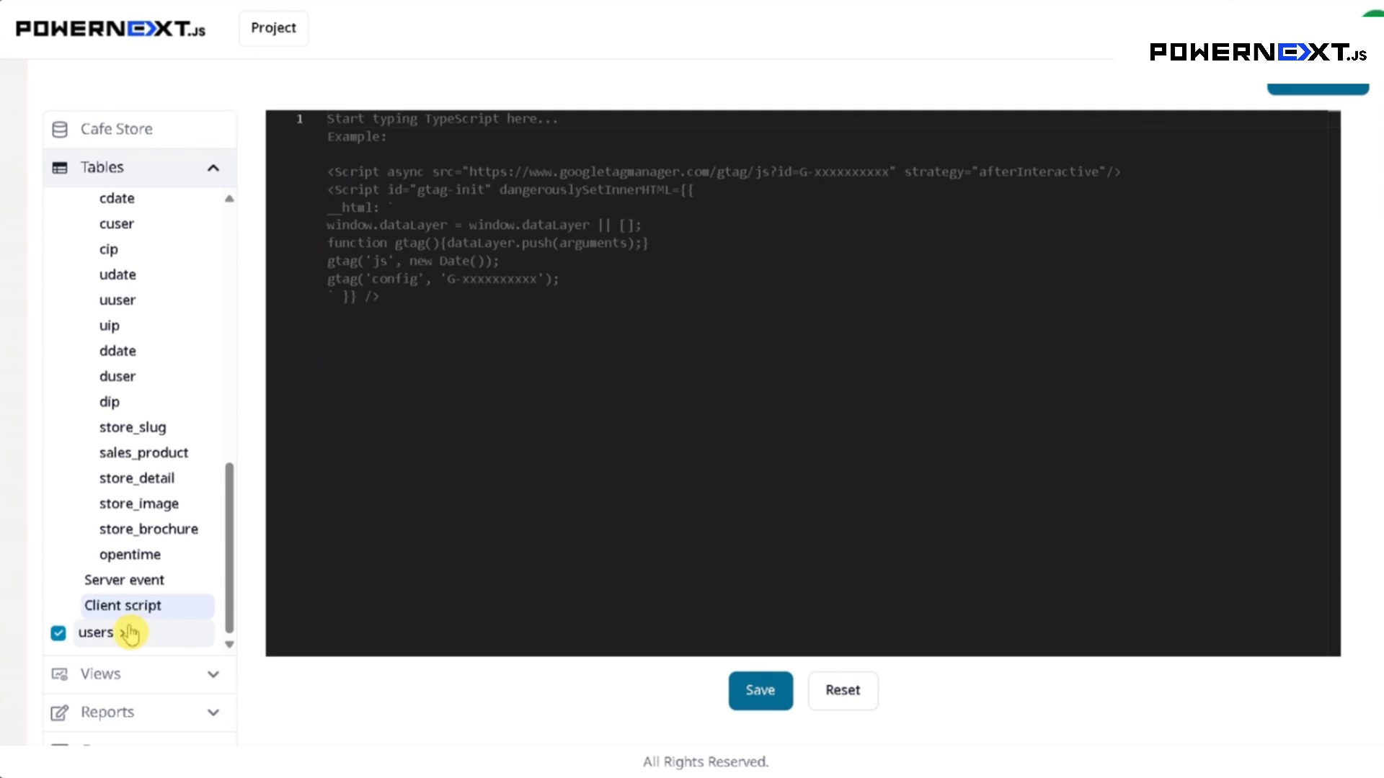
scroll(134, 609, down, 3)
click(119, 482)
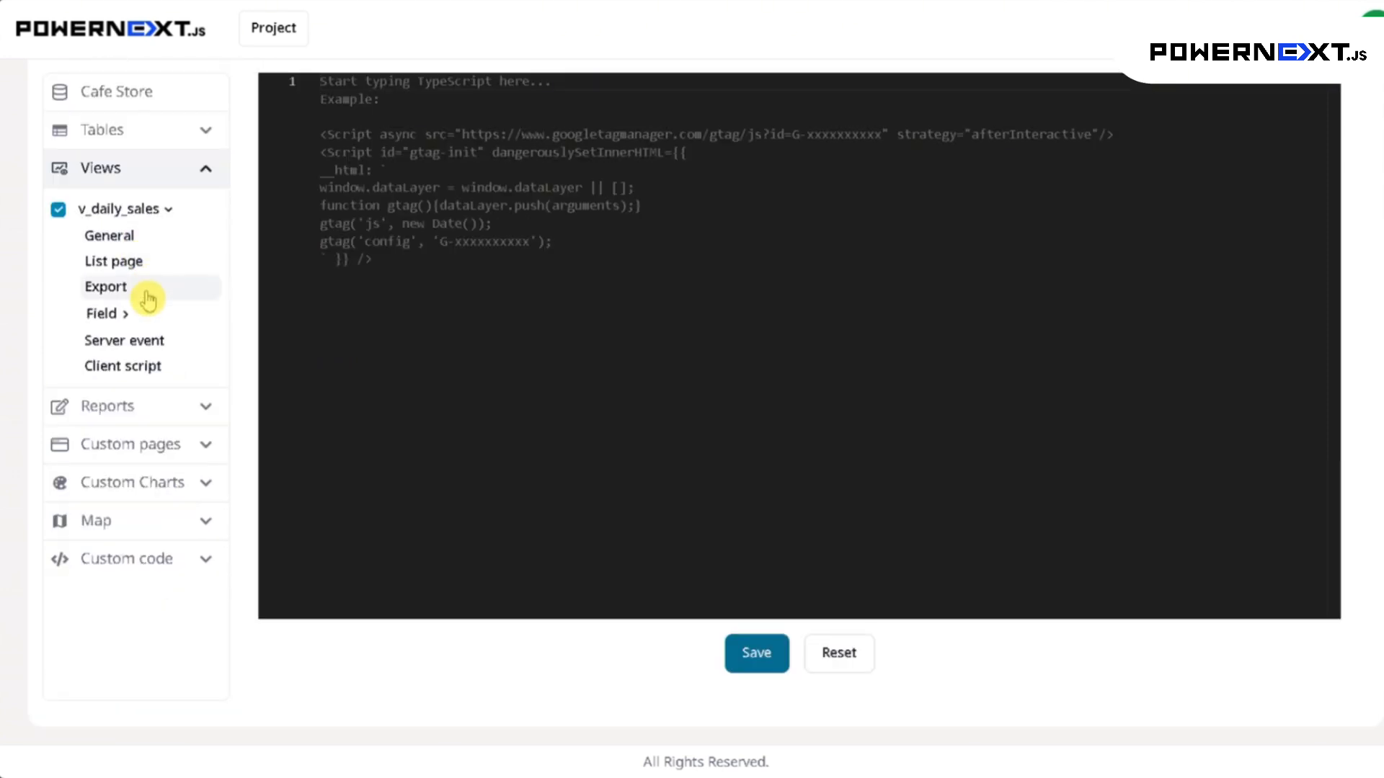
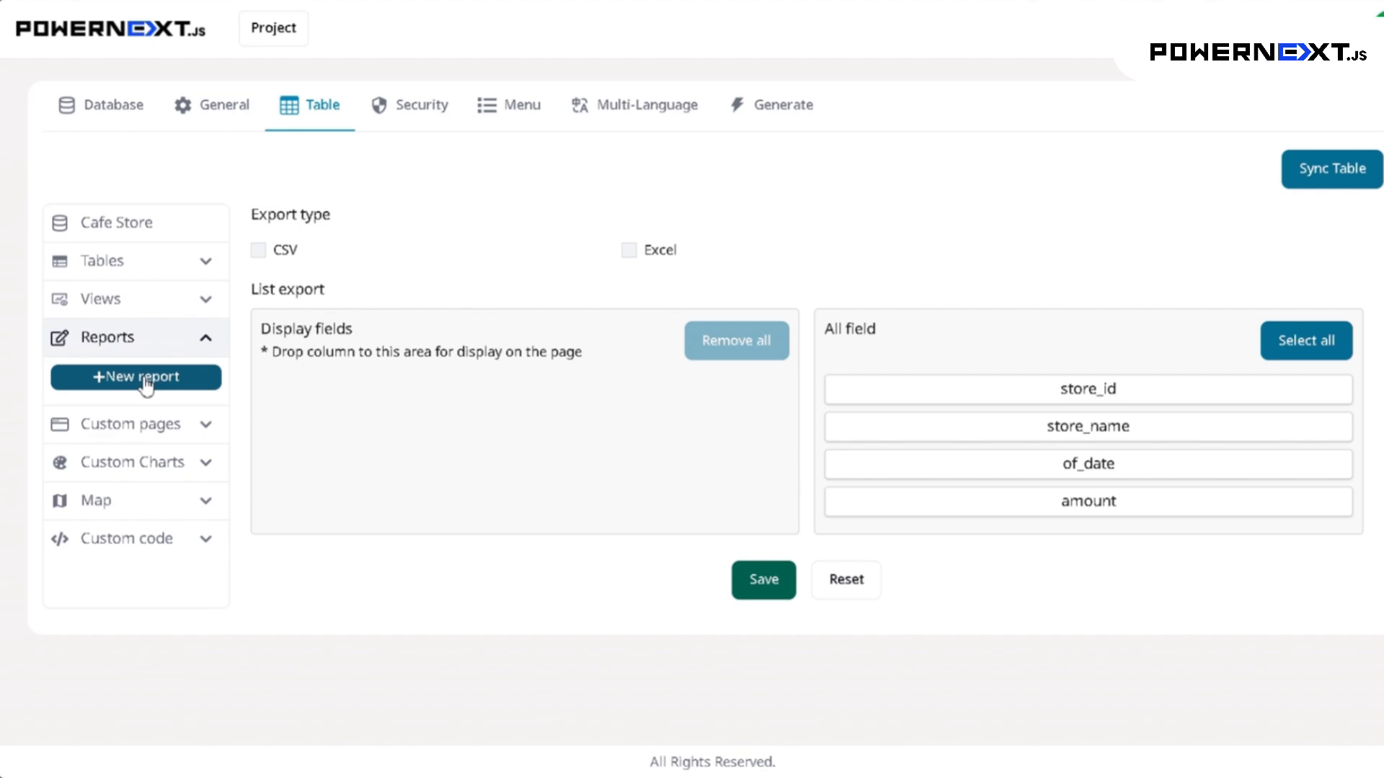
Step: Create a new report named report_sales with v_daily_sales as its base table and save it
click(147, 385)
click(147, 384)
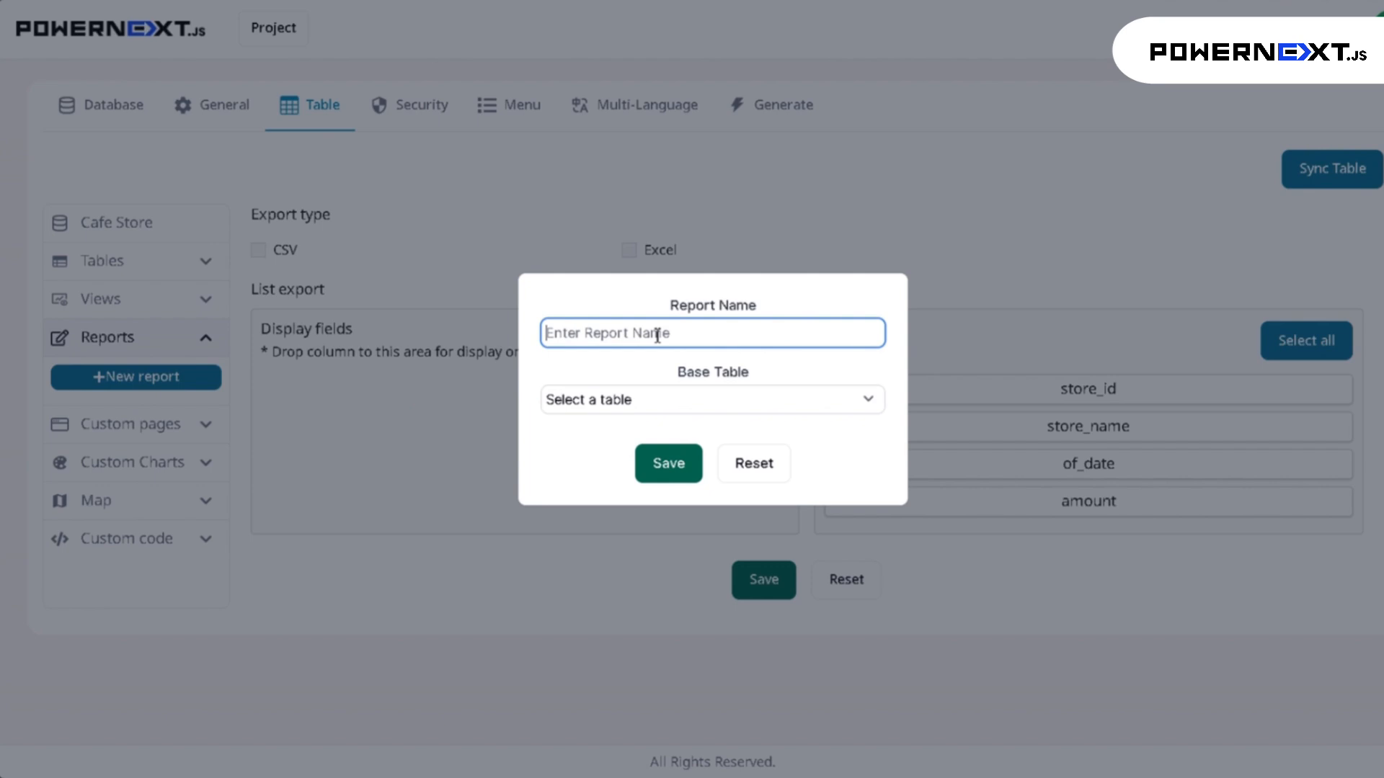
text(report_sales)
click(791, 402)
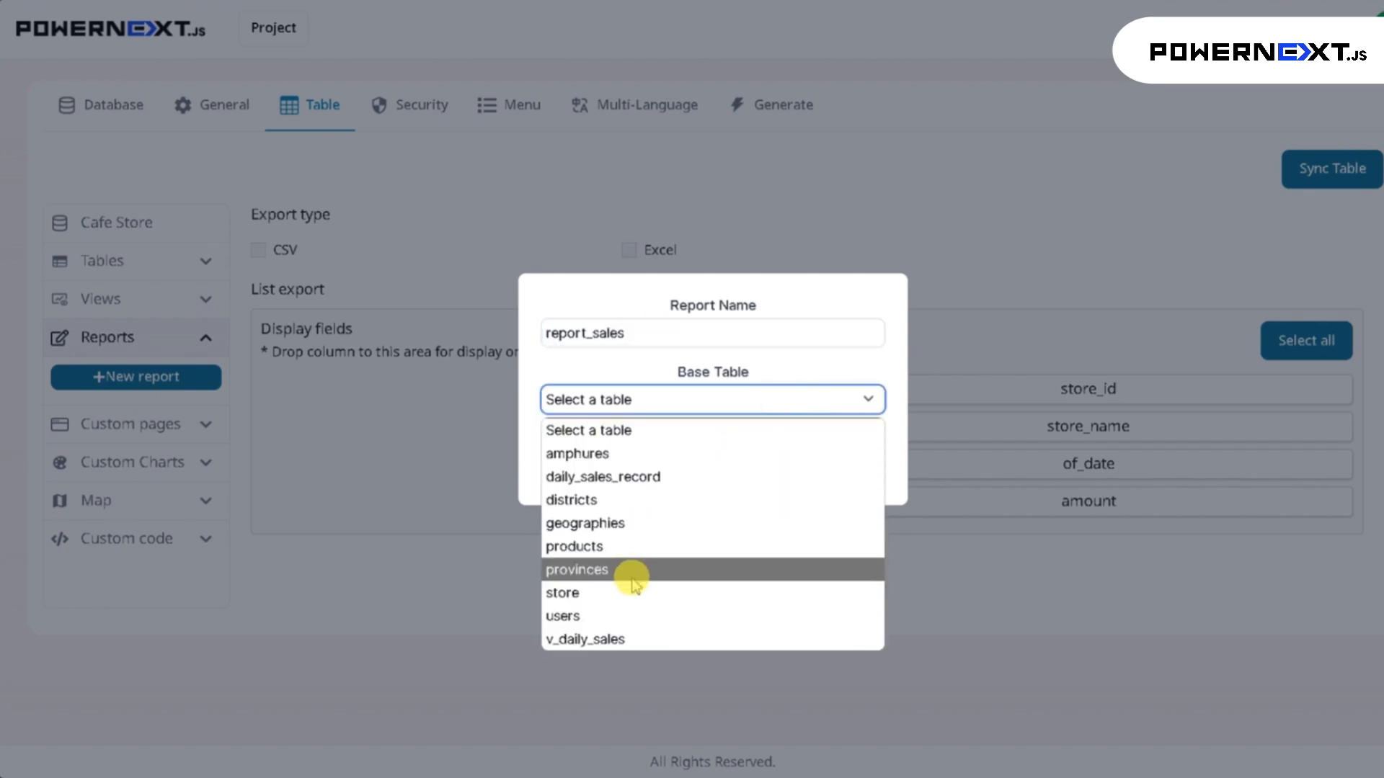
click(652, 636)
click(674, 467)
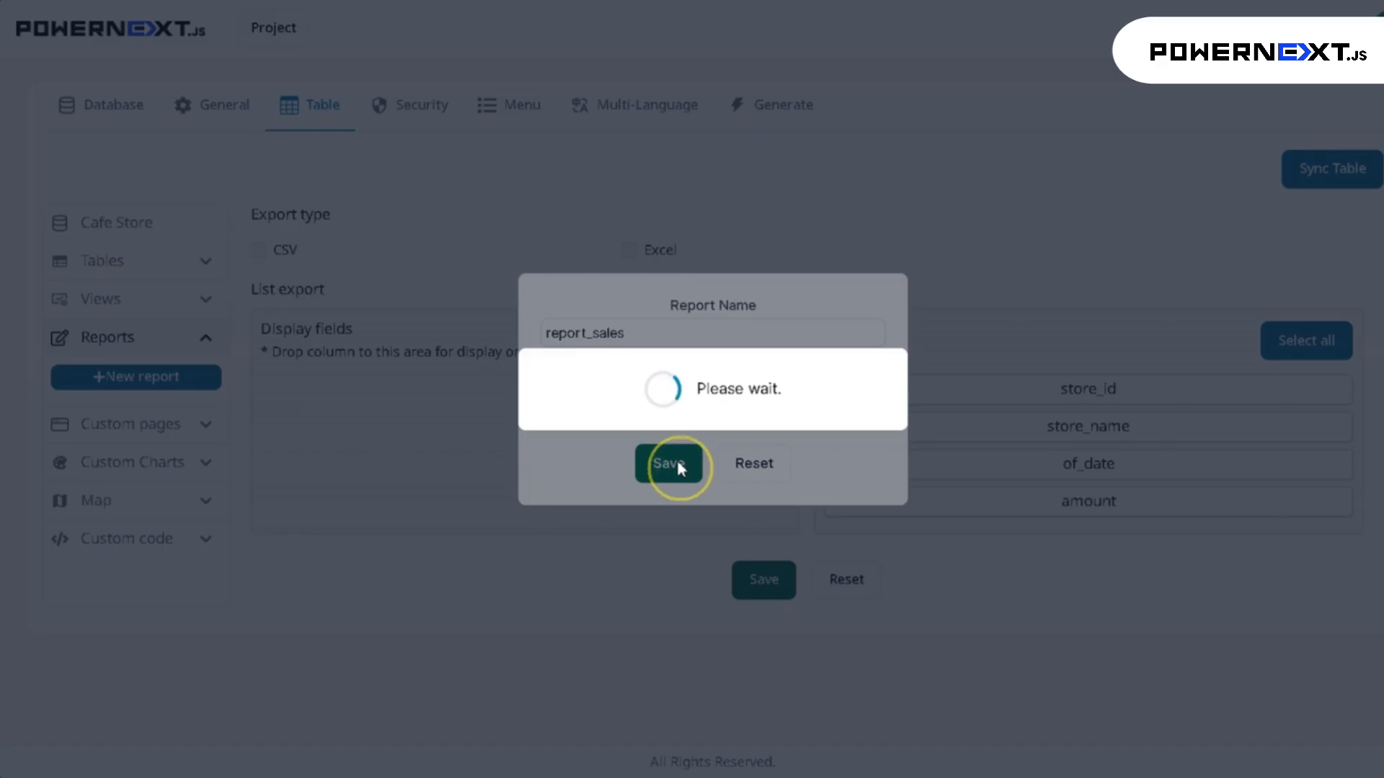
Step: Examine the General and List page settings of the report_sales report, including its search, list field and grouping options
click(130, 413)
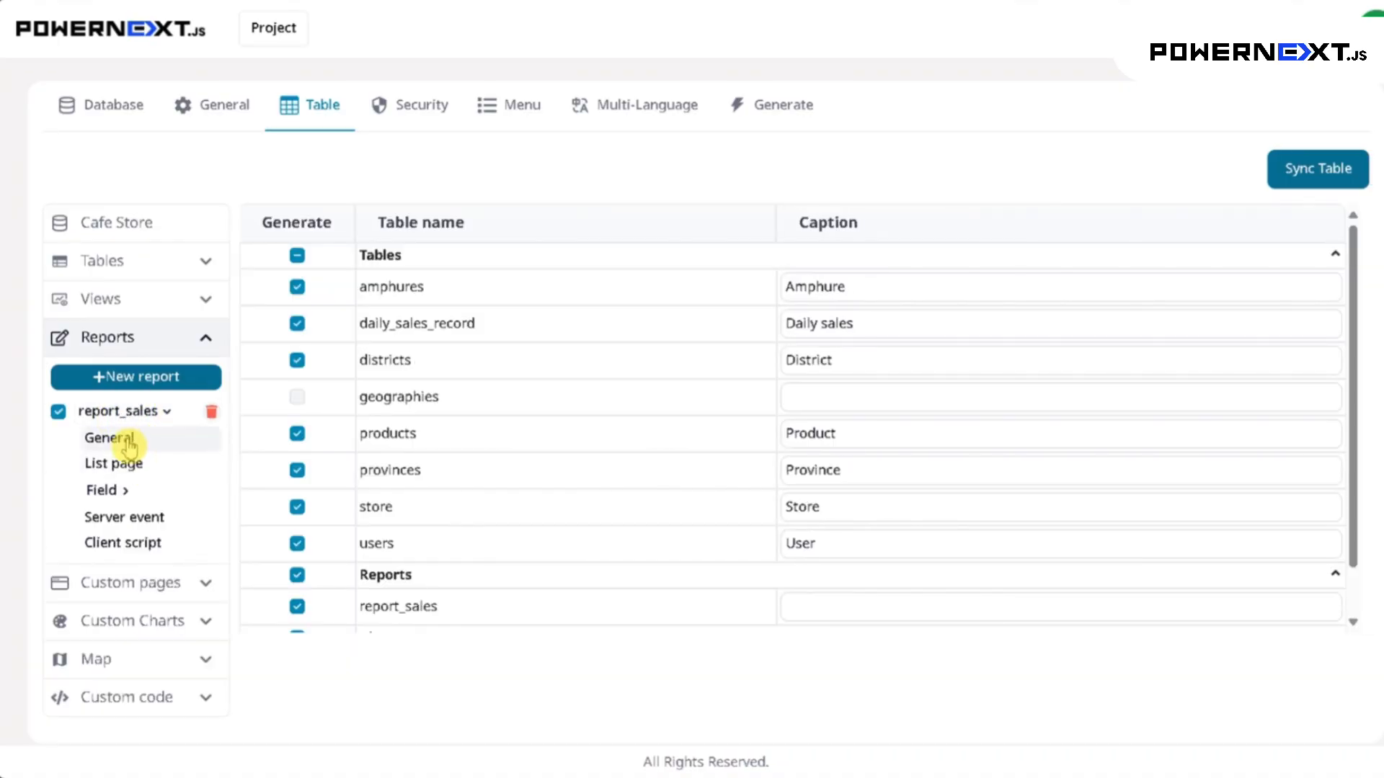
click(130, 443)
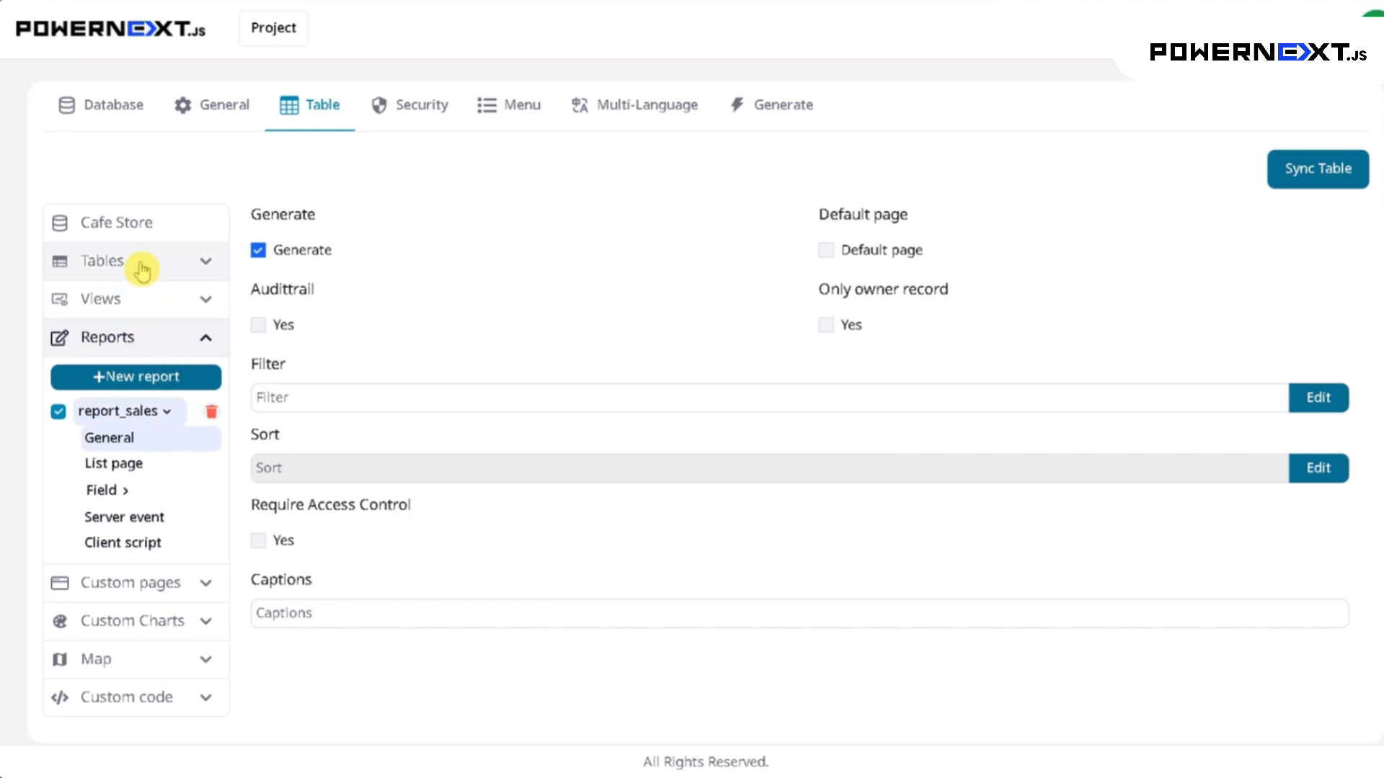
click(127, 475)
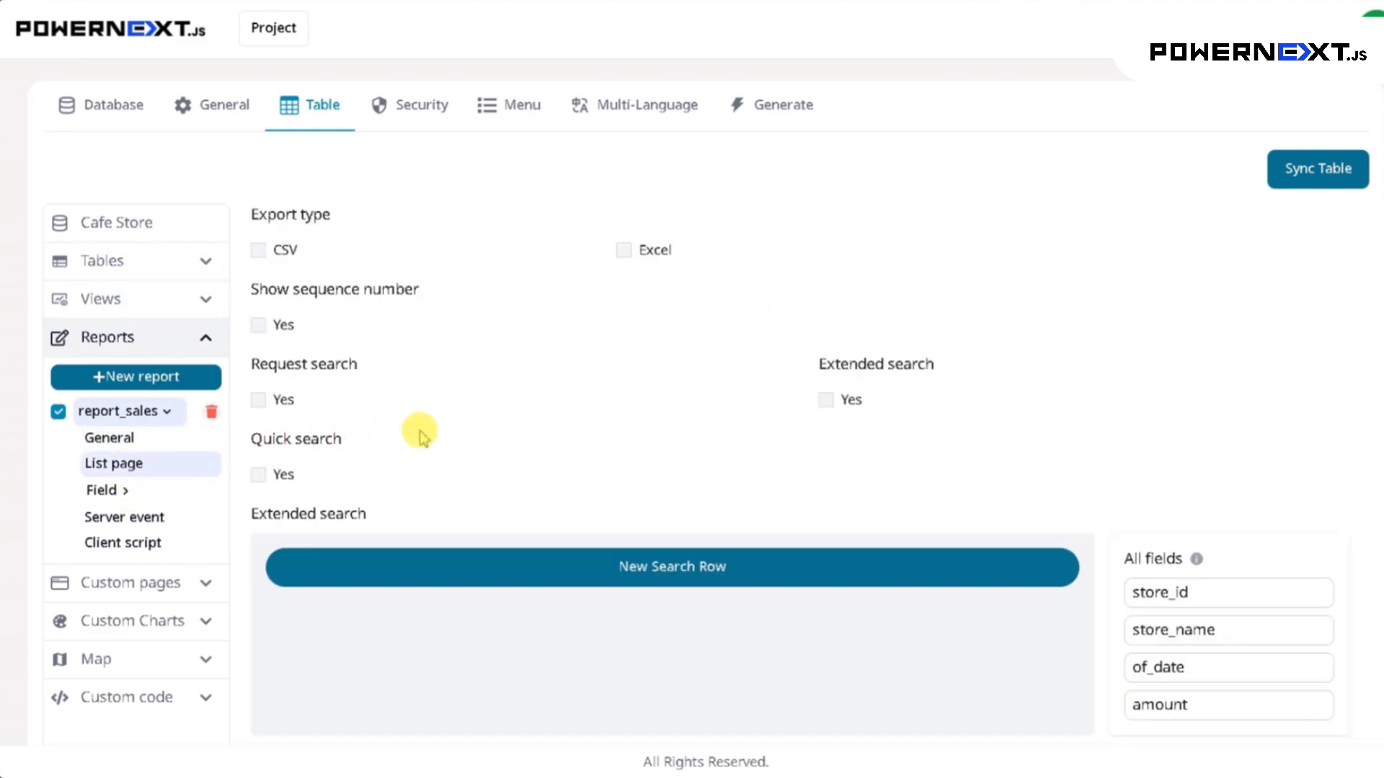
scroll(464, 426, down, 8)
scroll(463, 426, up, 6)
scroll(521, 247, down, 4)
scroll(522, 250, up, 4)
scroll(520, 260, down, 4)
scroll(519, 263, down, 4)
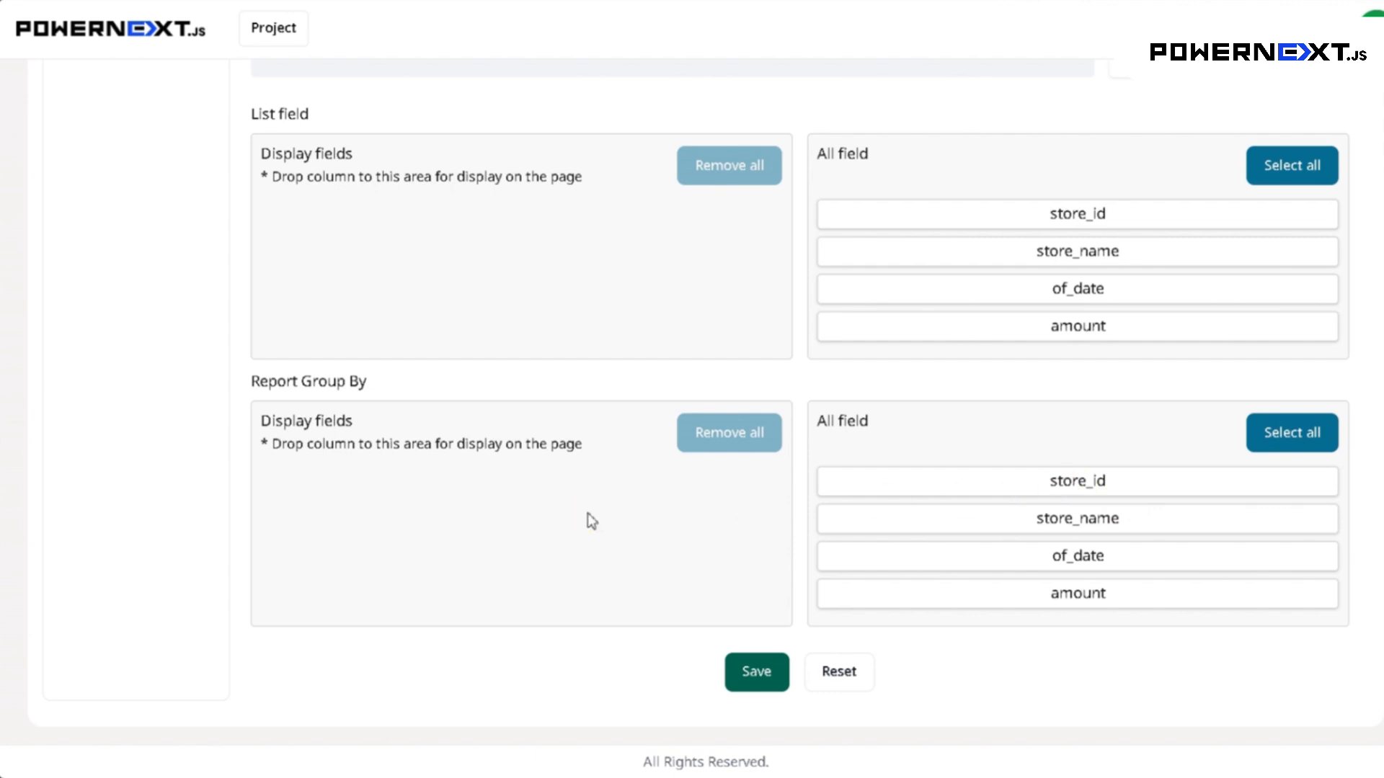
Step: Add store_id to the Report Group By display fields of report_sales
scroll(649, 485, up, 1)
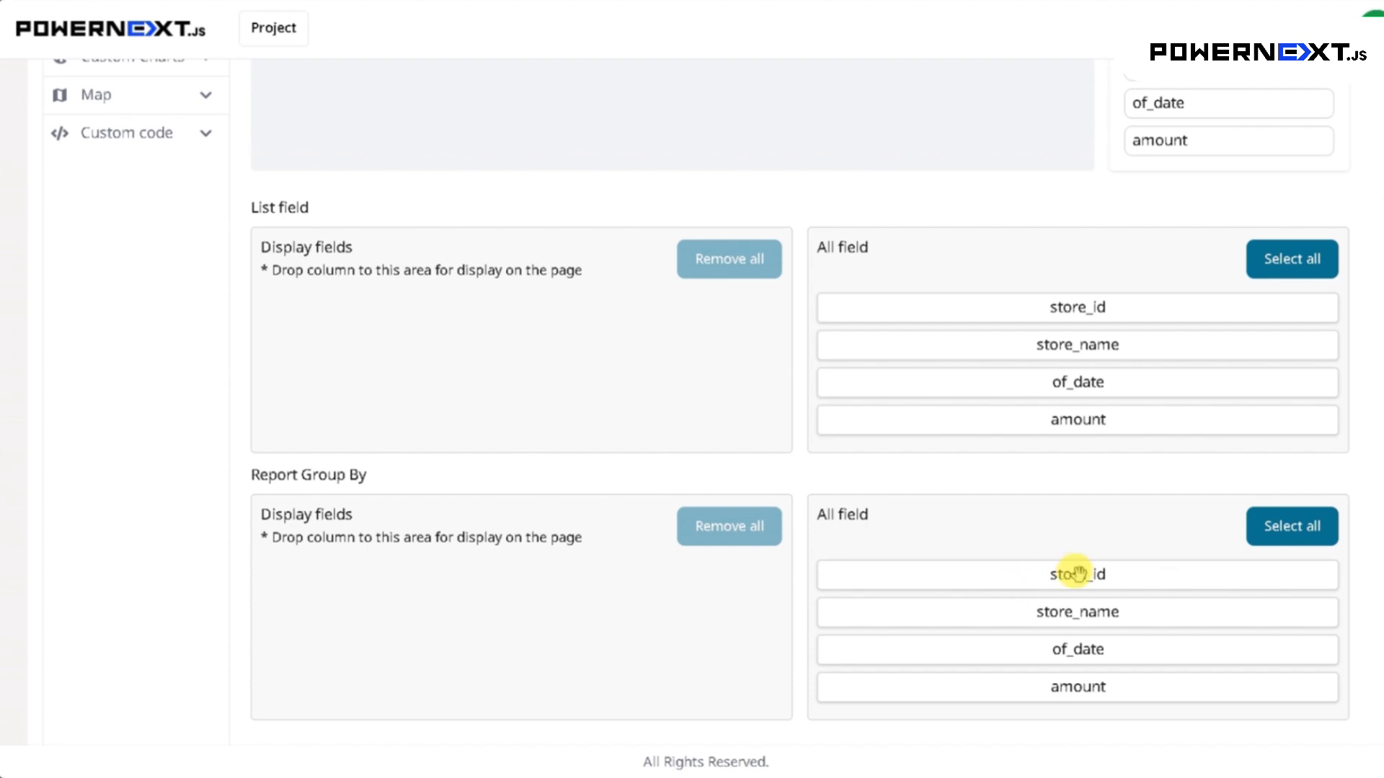
drag(1103, 574, 550, 556)
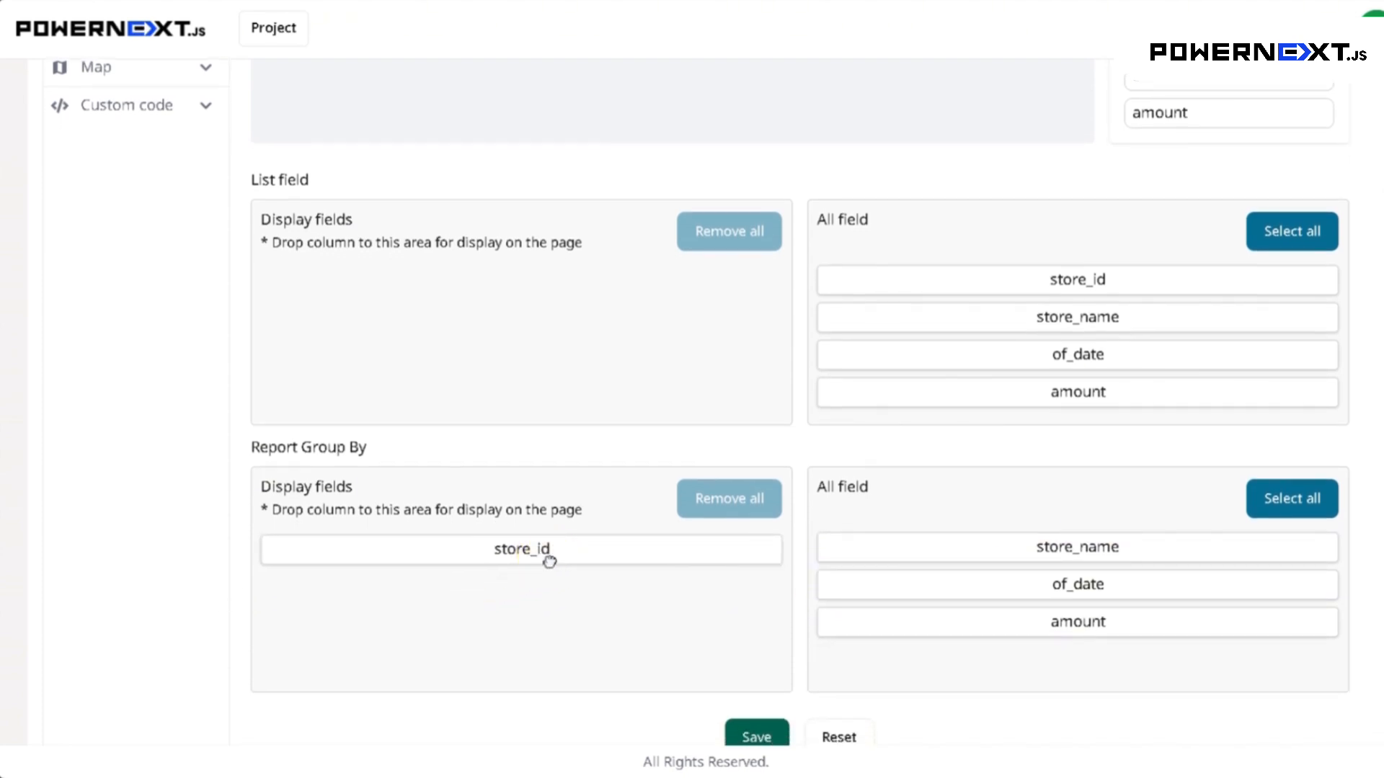
drag(550, 561, 565, 559)
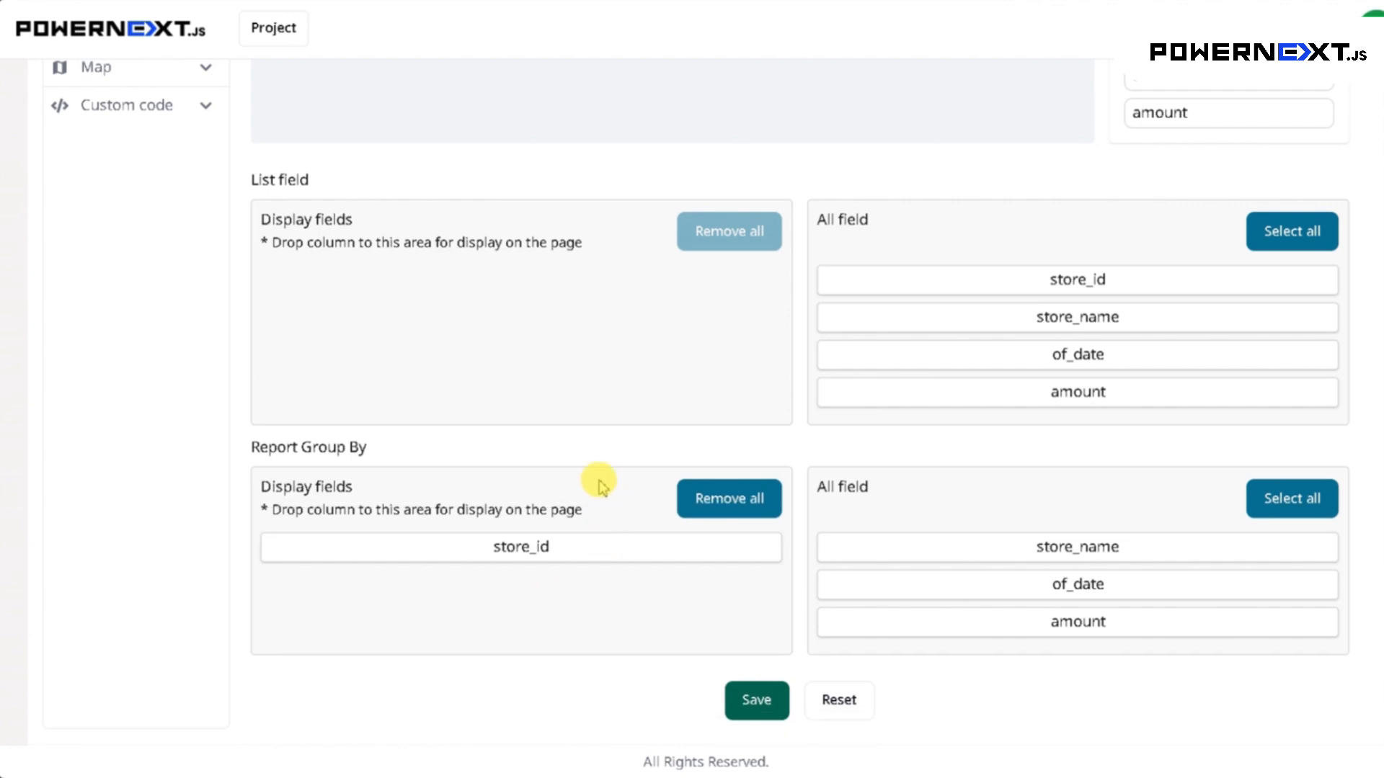
scroll(449, 441, up, 4)
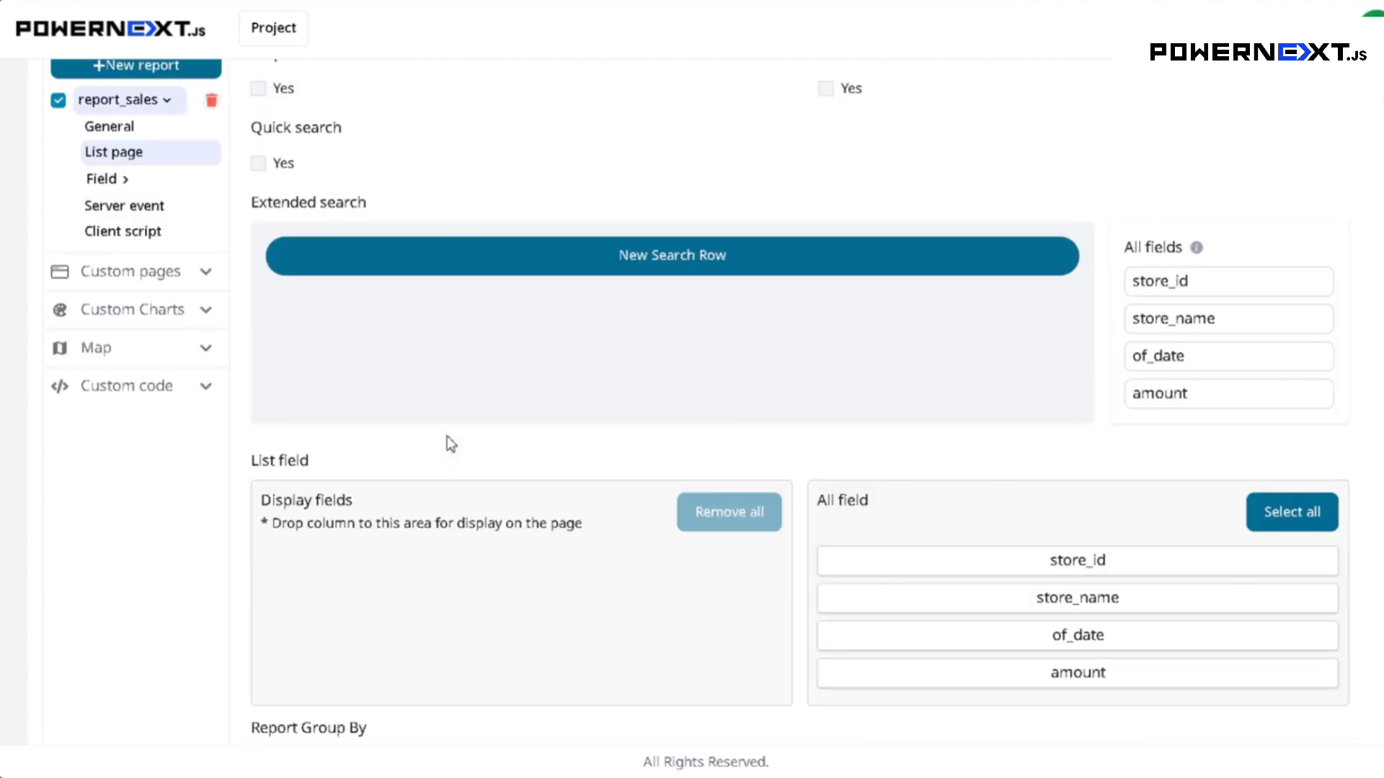
scroll(446, 433, up, 1)
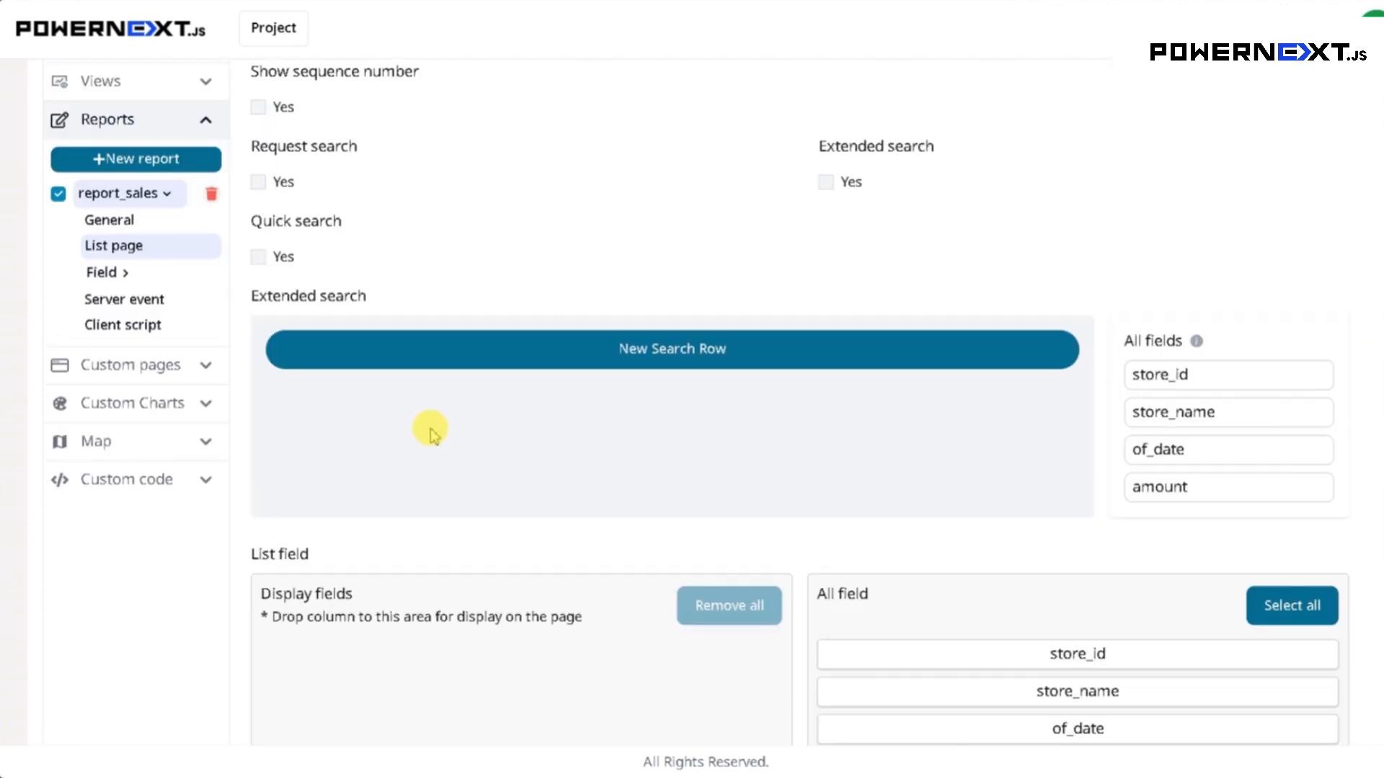
Step: Enable the Sum, Avg, Min, Max and Count aggregation functions for the amount field of report_sales
click(114, 274)
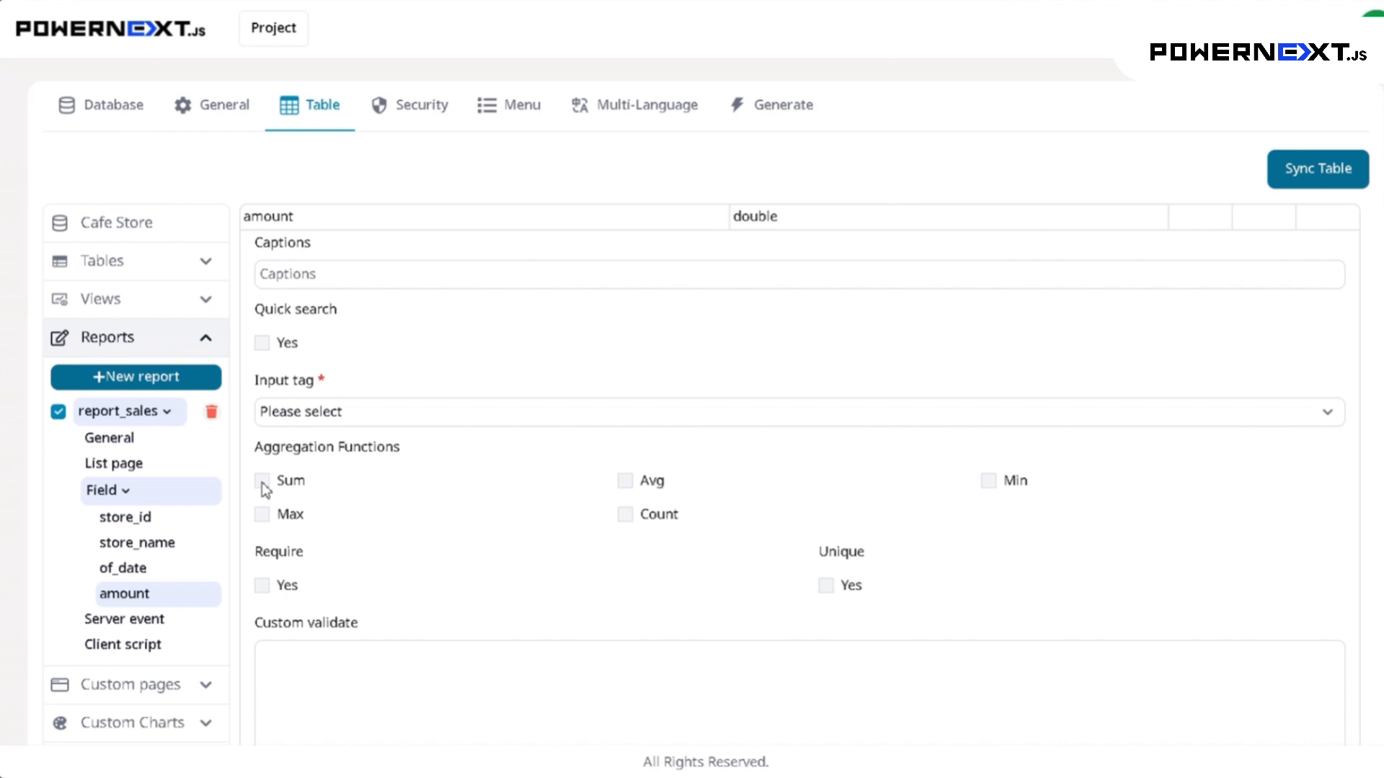
scroll(401, 500, down, 3)
scroll(414, 499, up, 2)
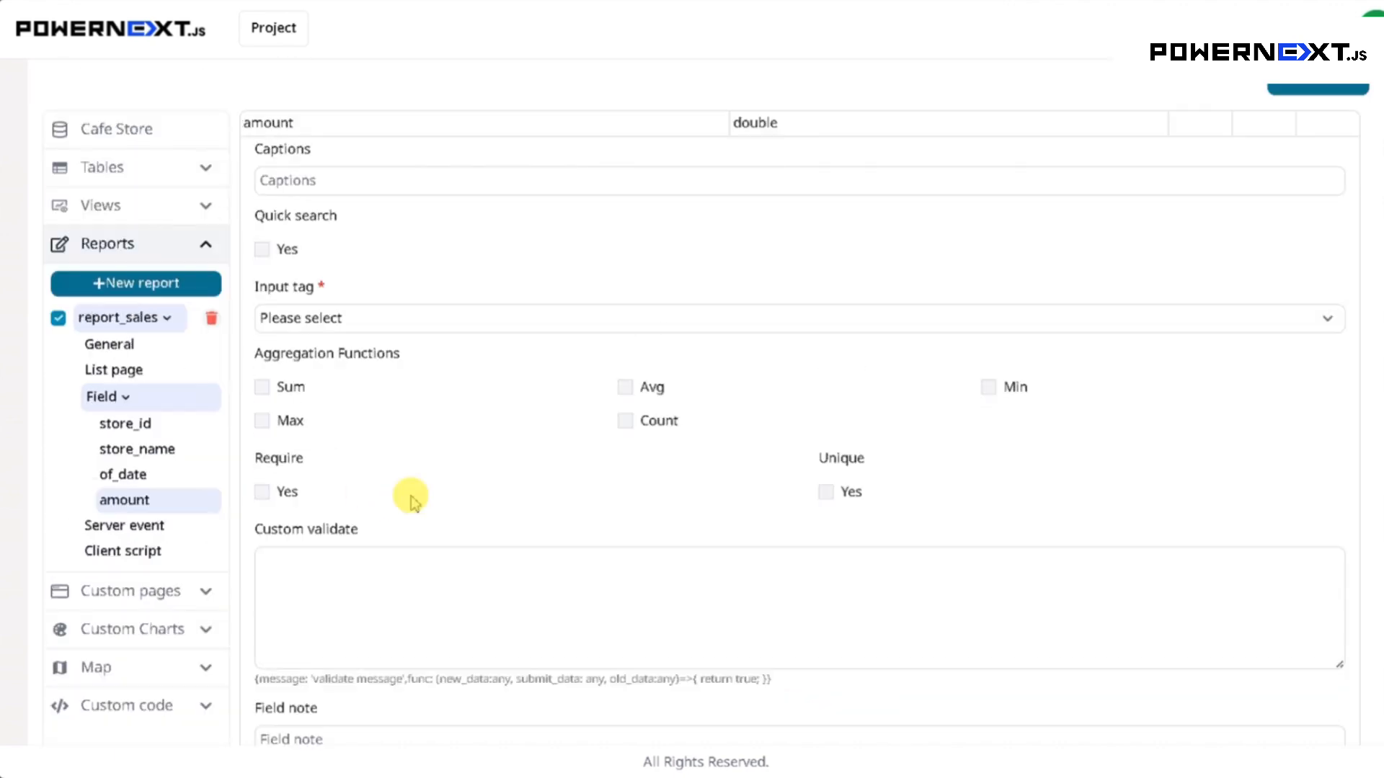
click(267, 395)
click(624, 389)
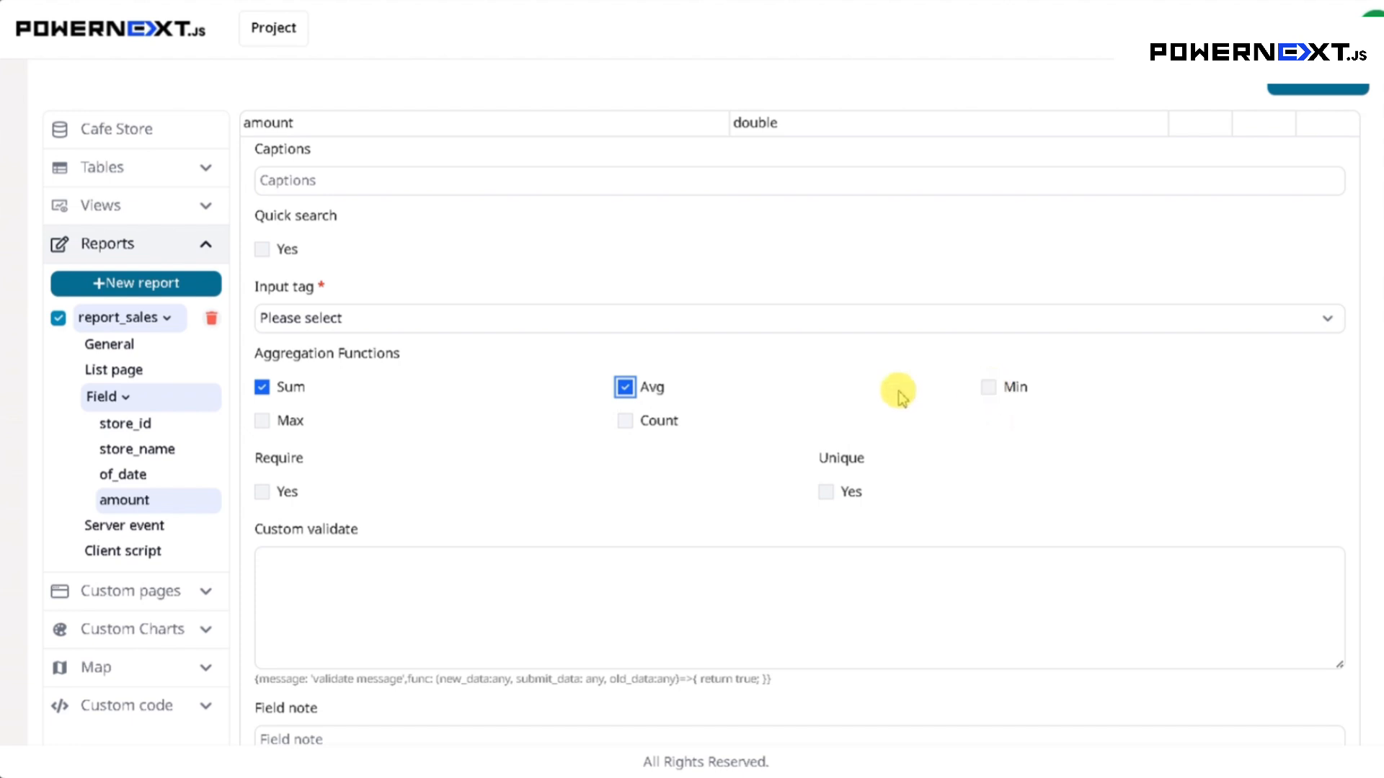
click(986, 387)
click(261, 422)
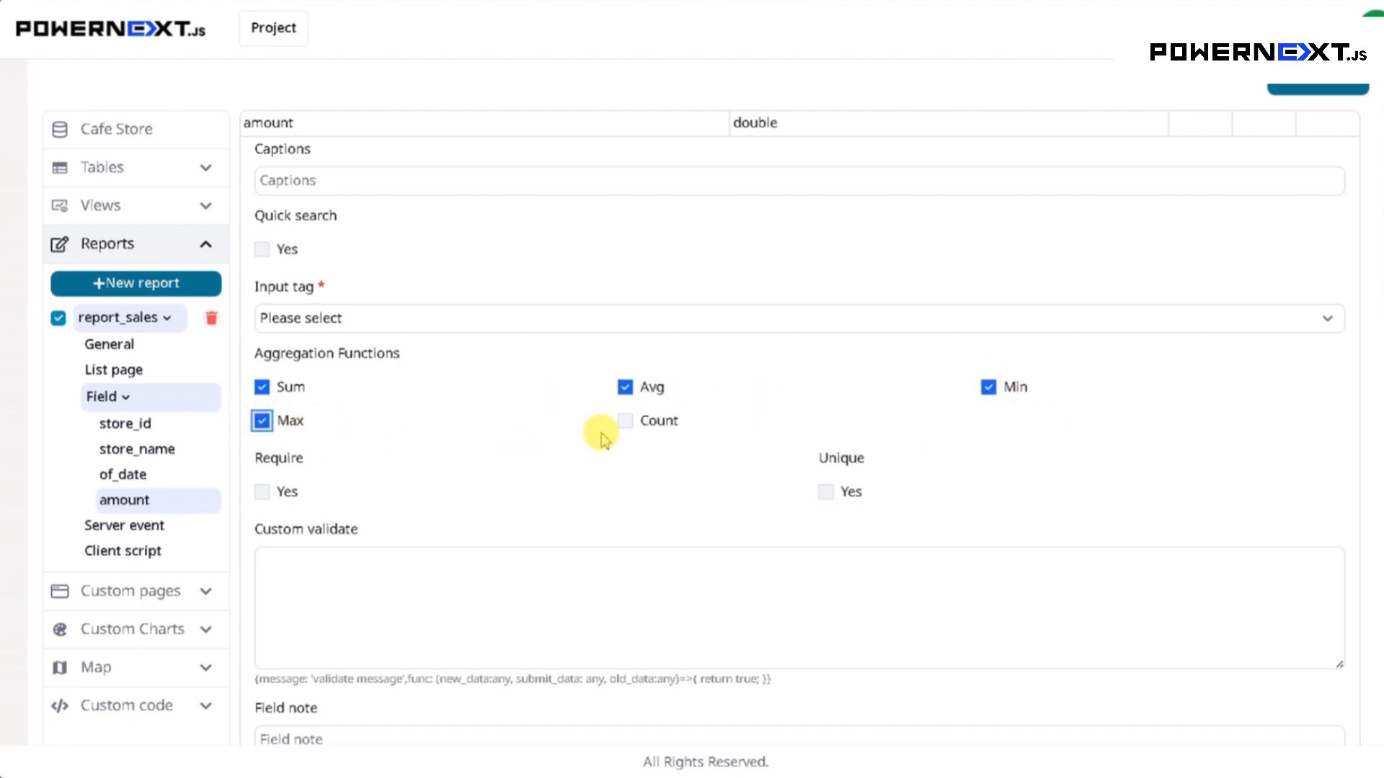
click(626, 423)
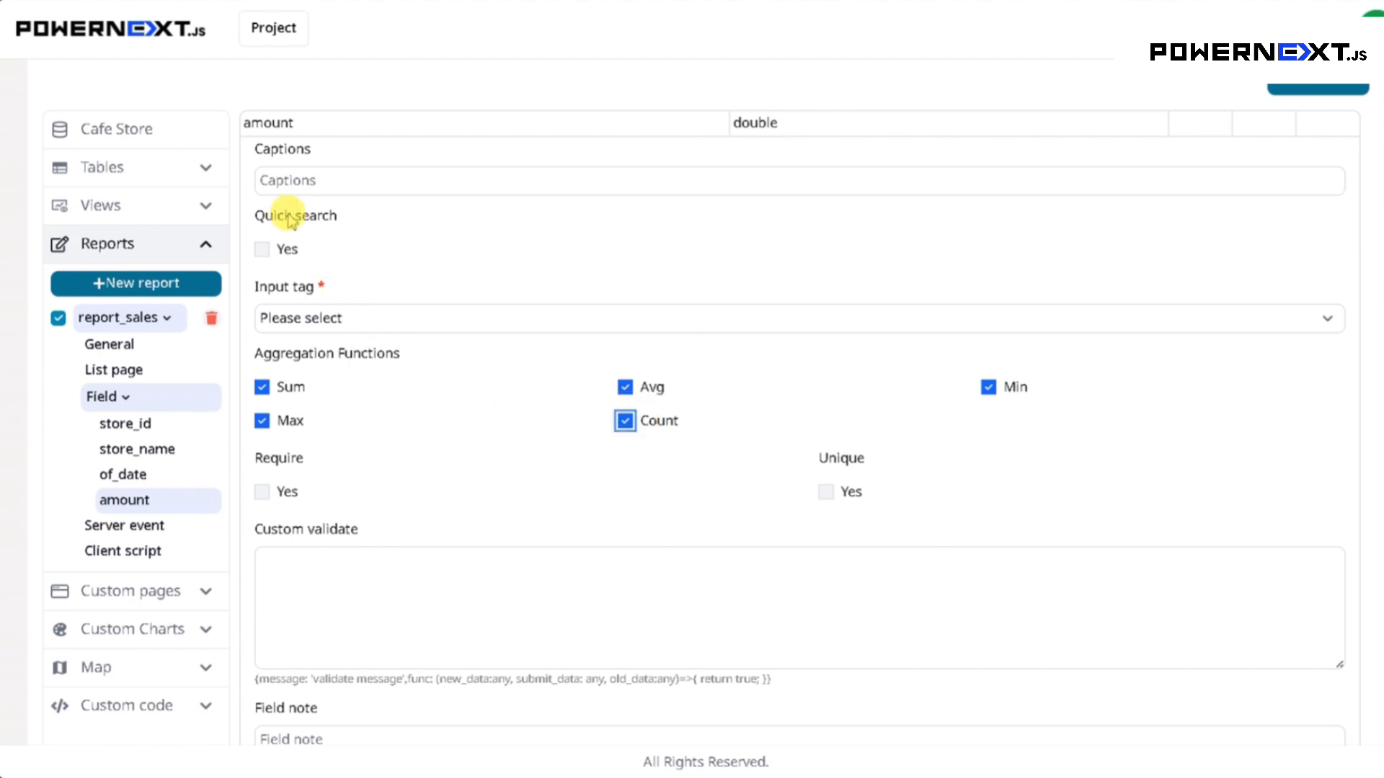
Step: Create a new custom page named custom_page with Require Access Control enabled and save it
click(163, 608)
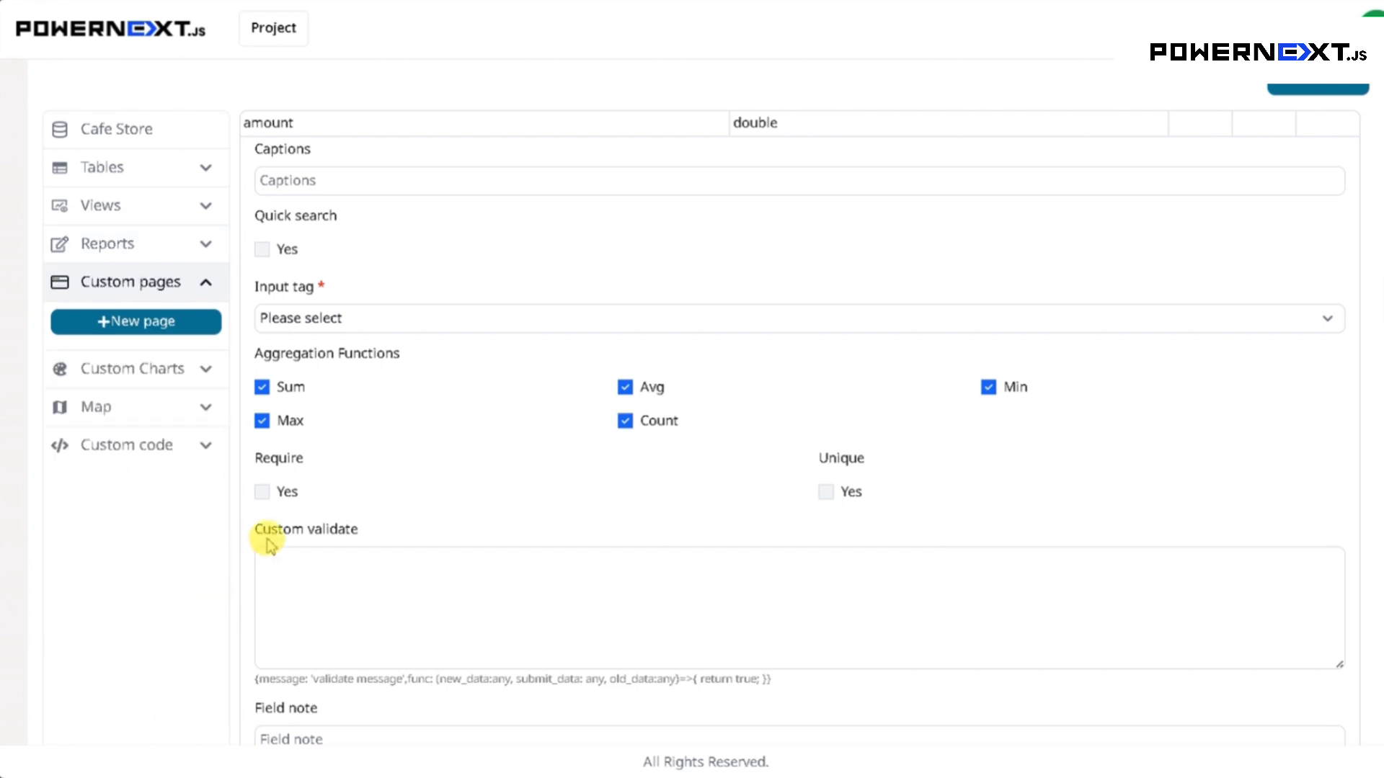
click(183, 330)
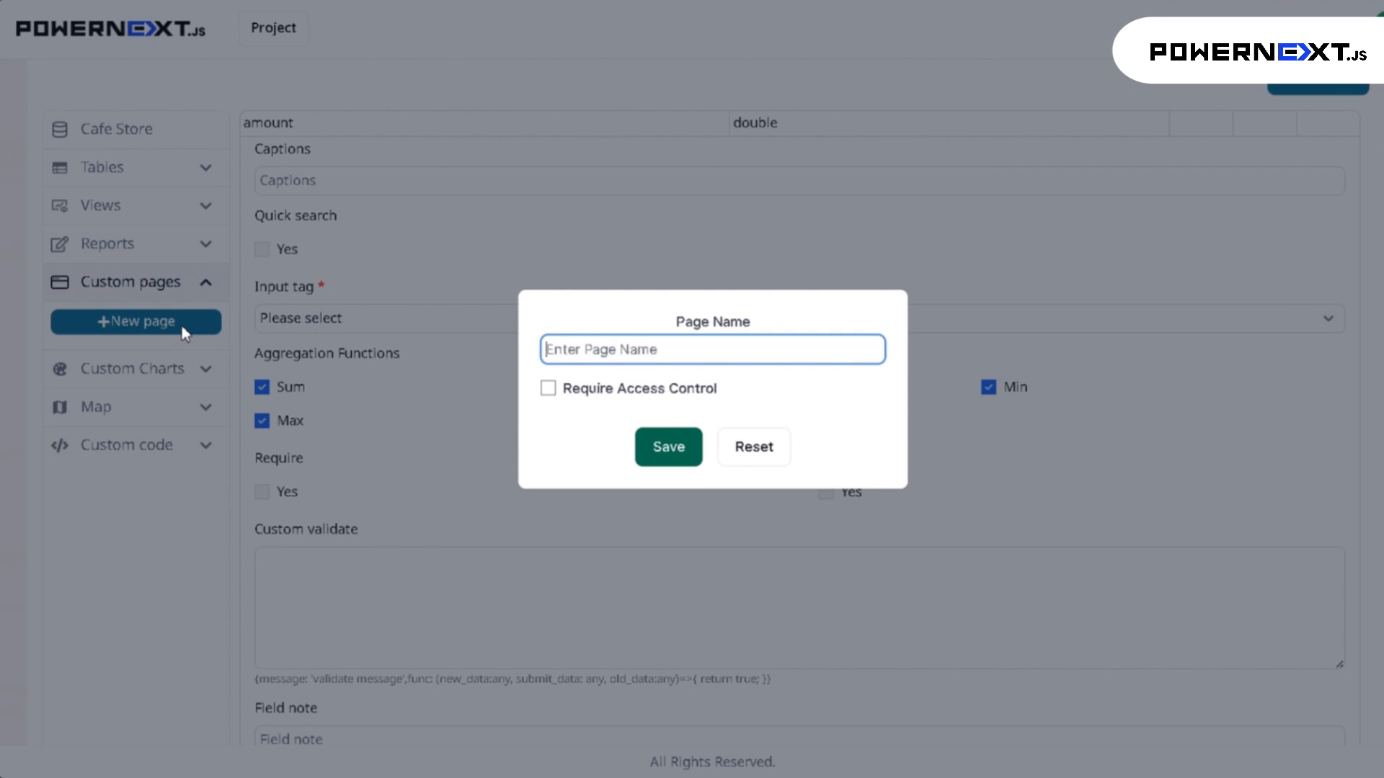
text(custom_page)
click(548, 388)
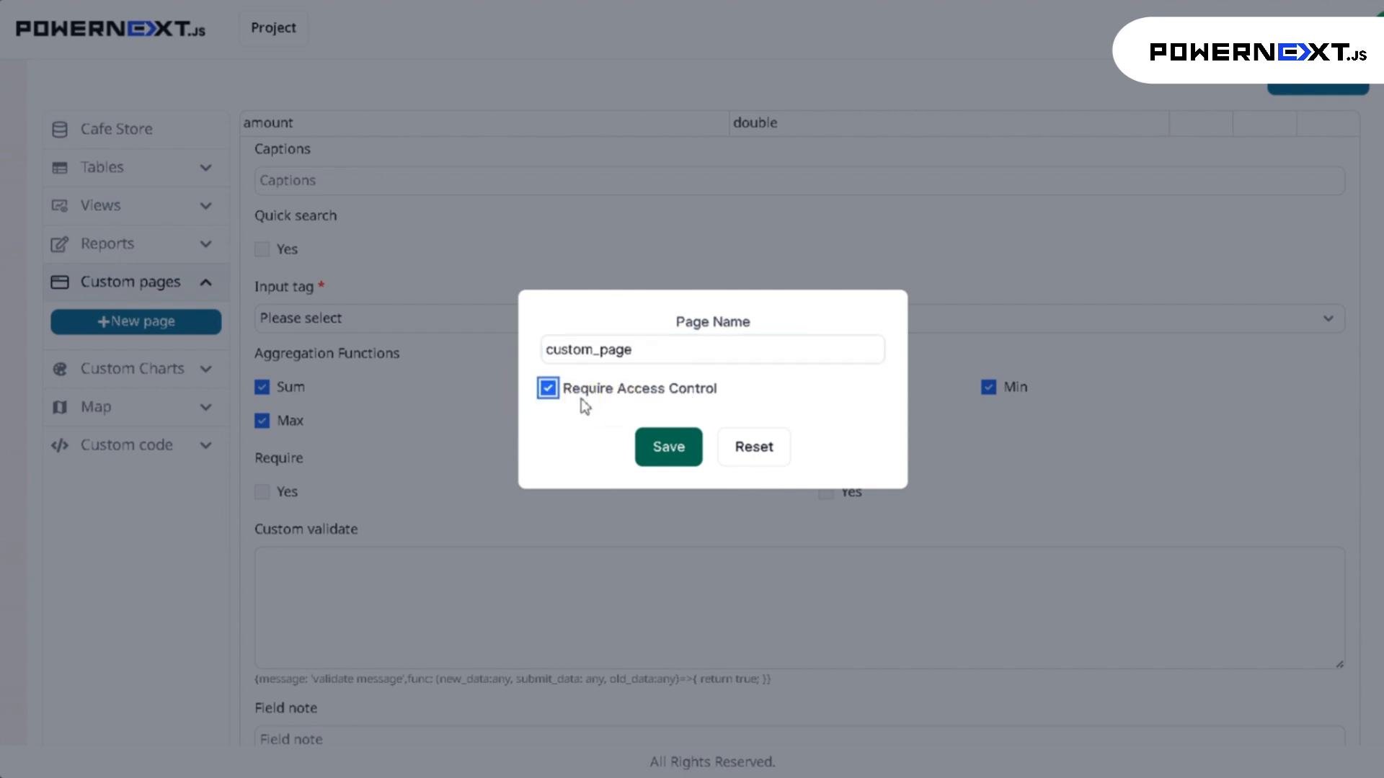
click(661, 450)
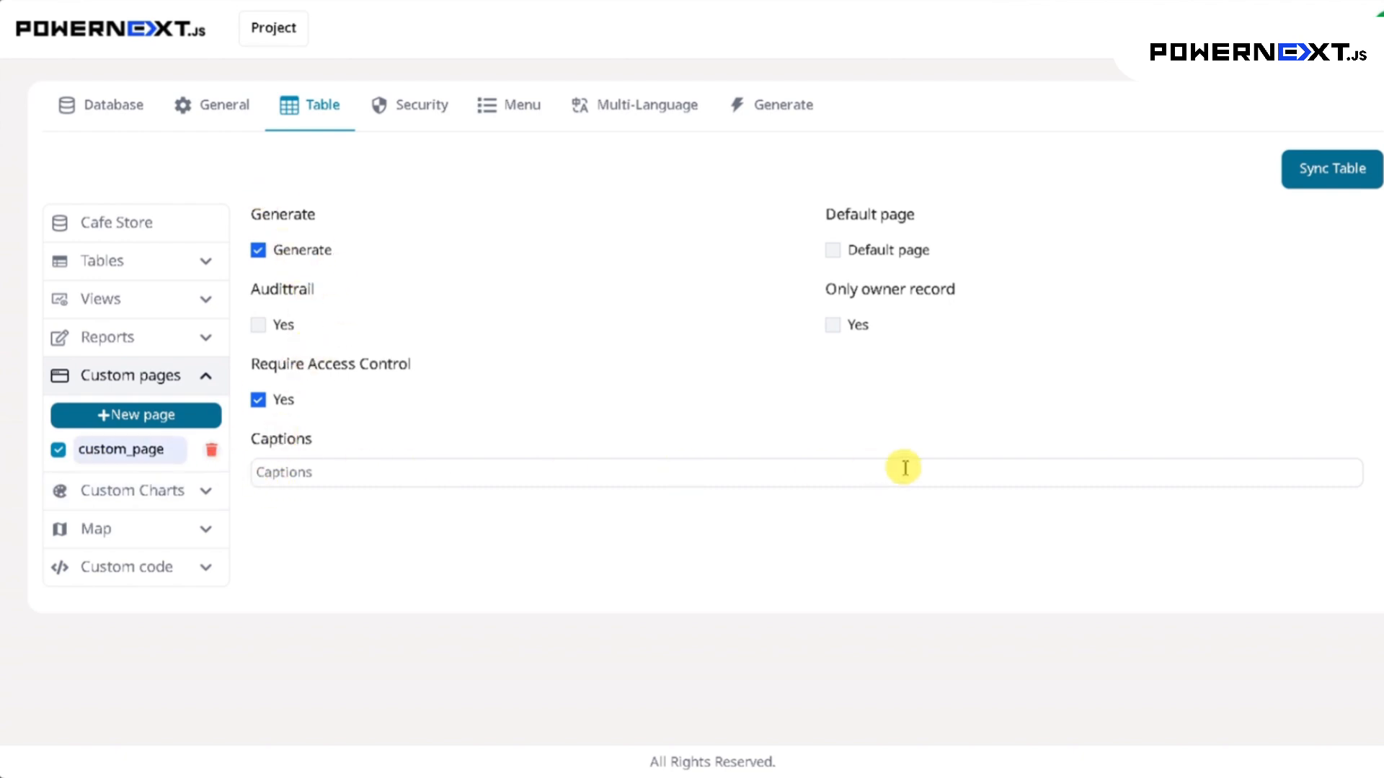
Step: Create a new custom chart named dashboard with v_daily_sales as its base table and save it
click(158, 491)
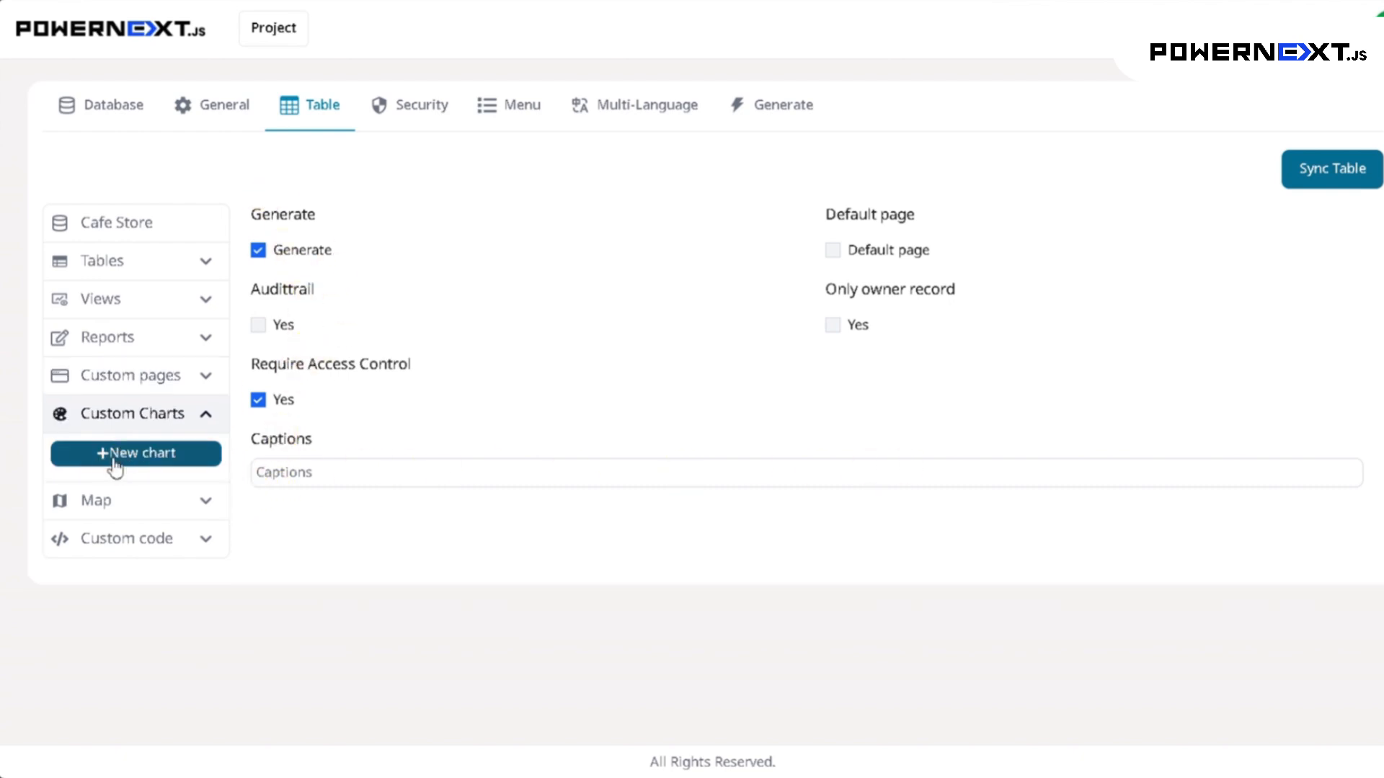
click(111, 467)
click(108, 465)
text(chart)
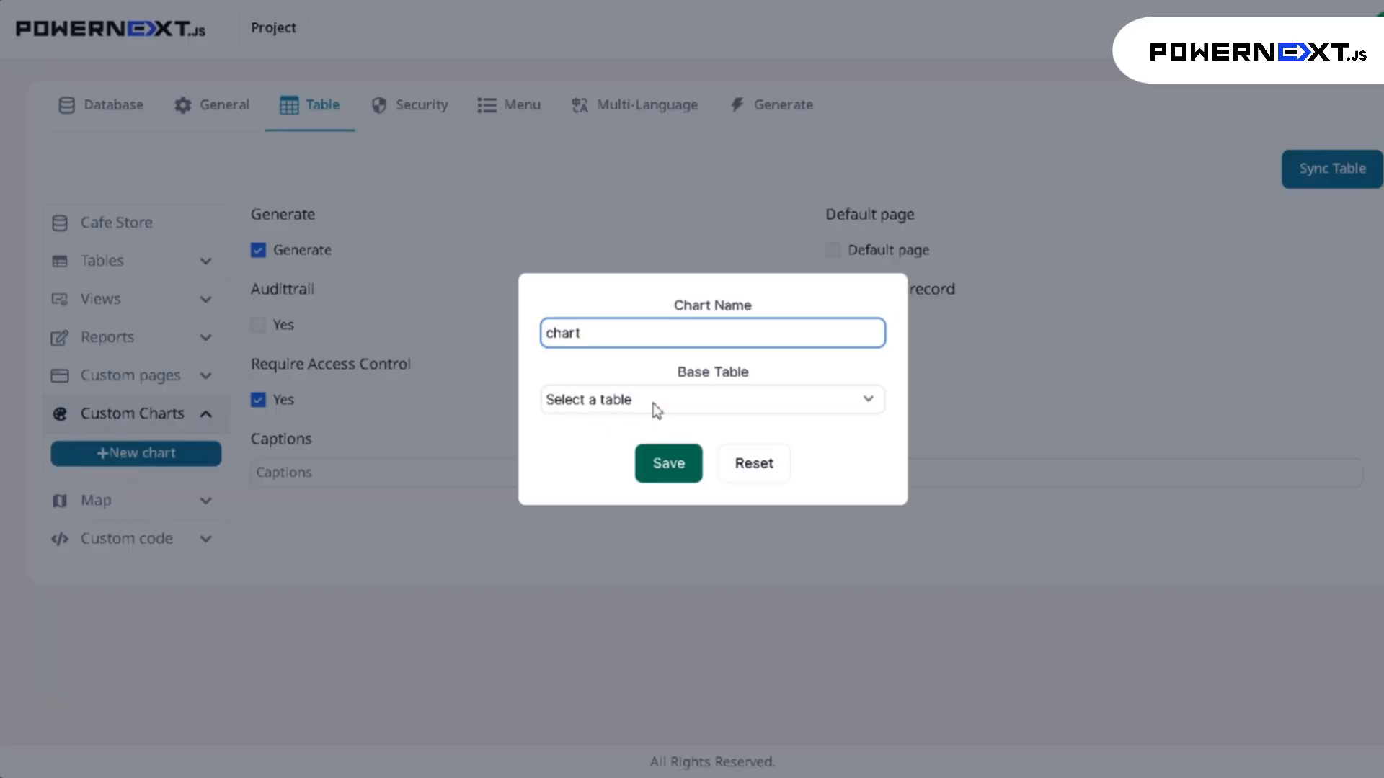
double_click(613, 343)
text(dashboard)
click(668, 398)
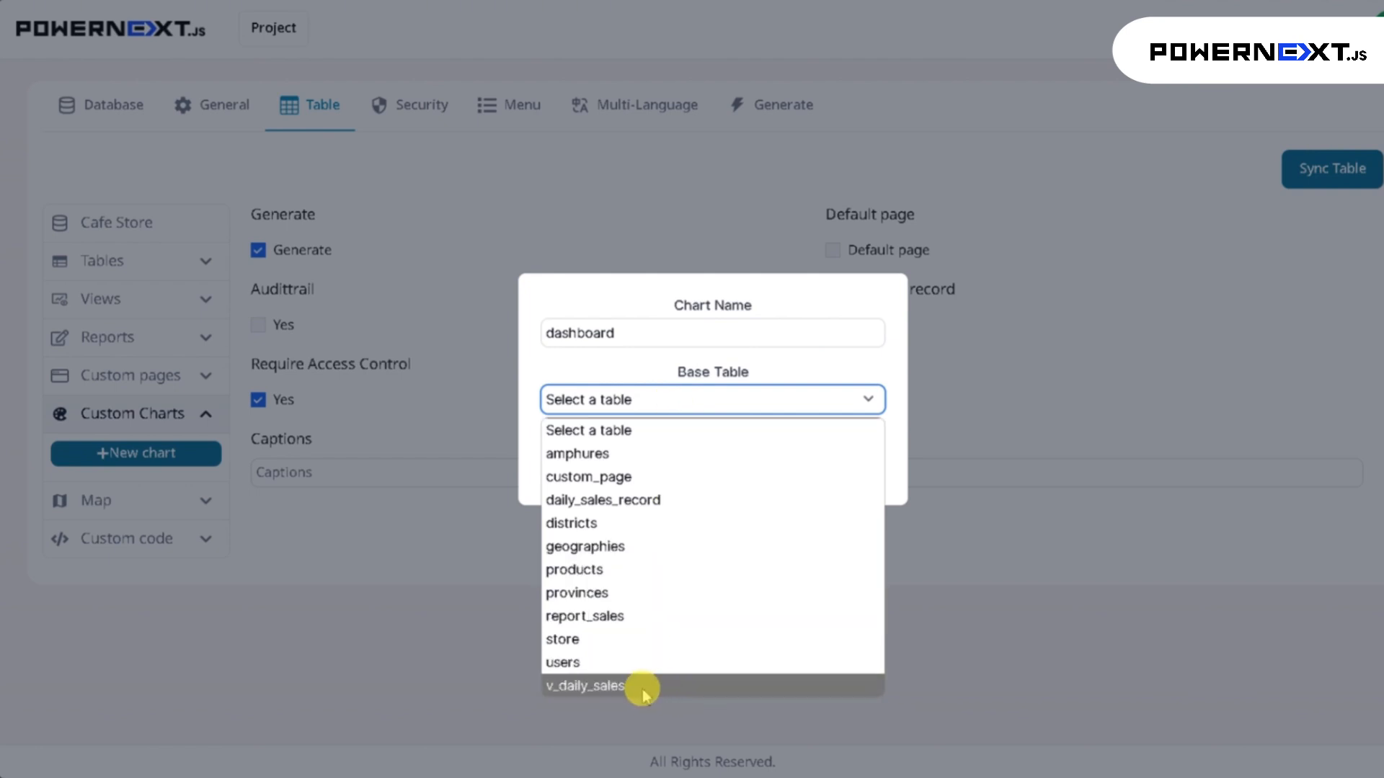
click(589, 685)
click(661, 463)
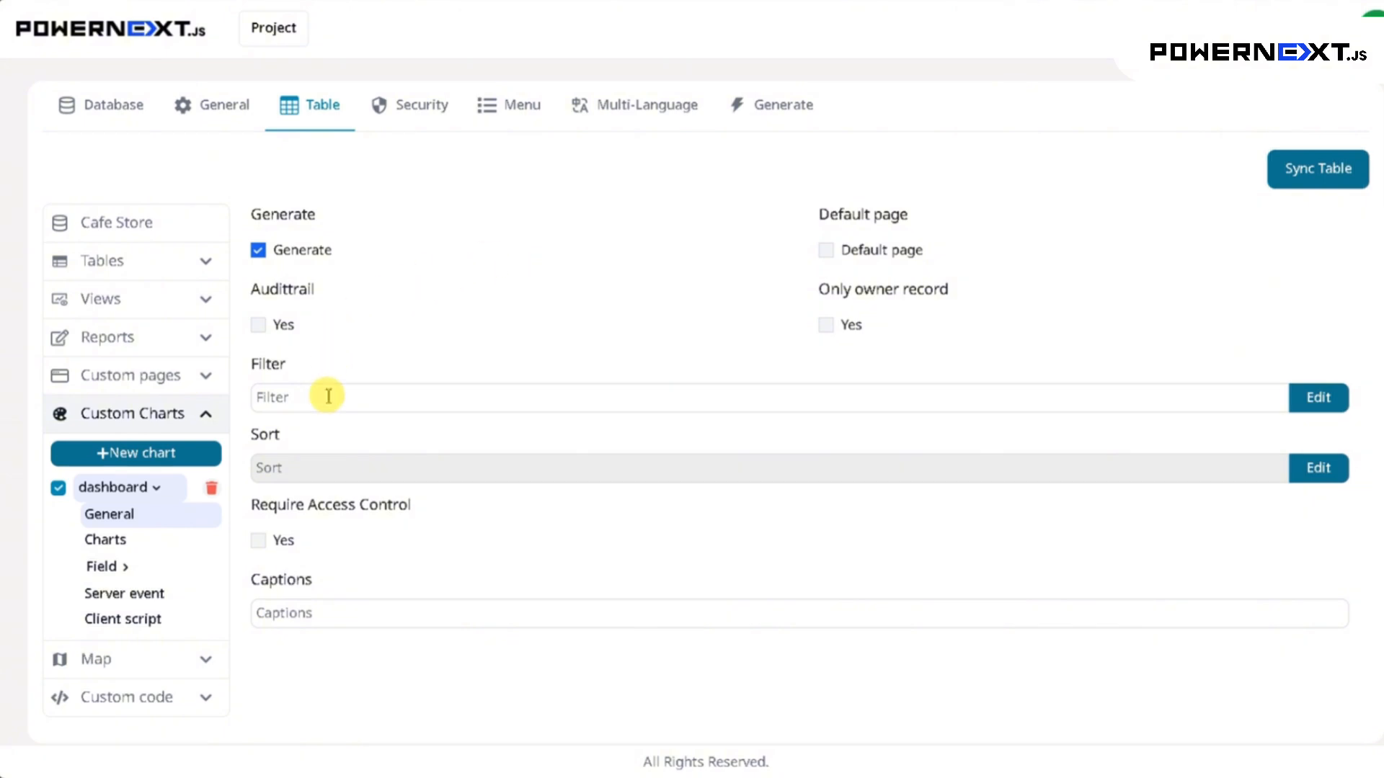
Step: Look over the amount field's settings in the dashboard chart
click(121, 570)
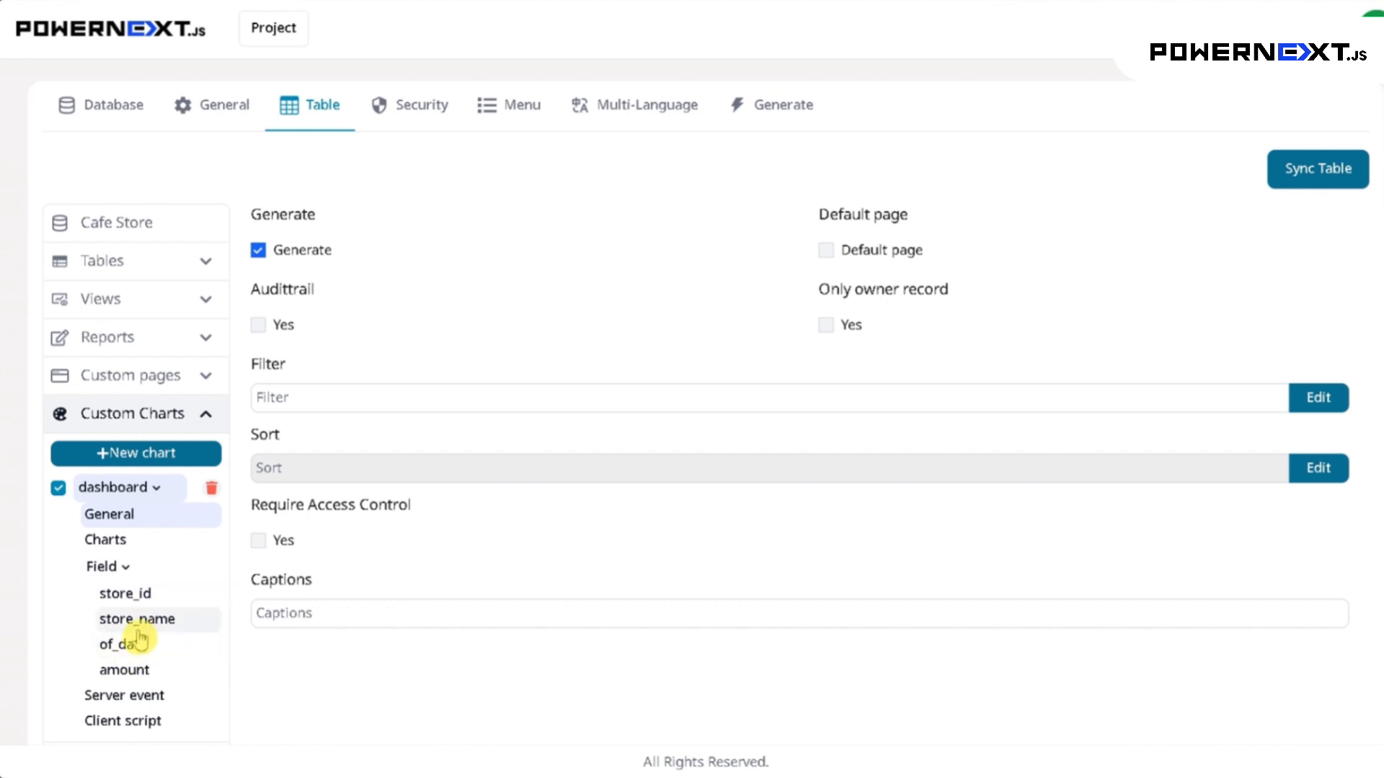
click(136, 671)
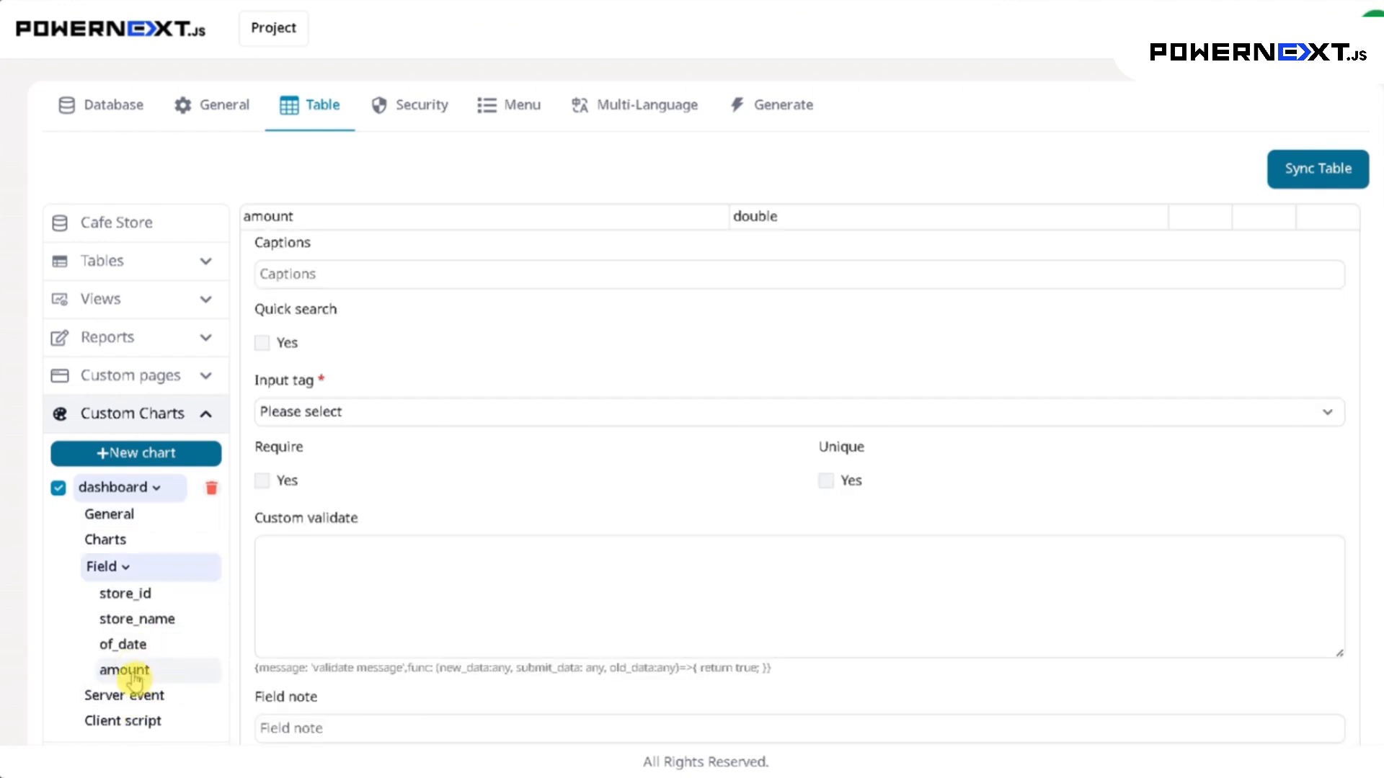
click(121, 554)
click(124, 570)
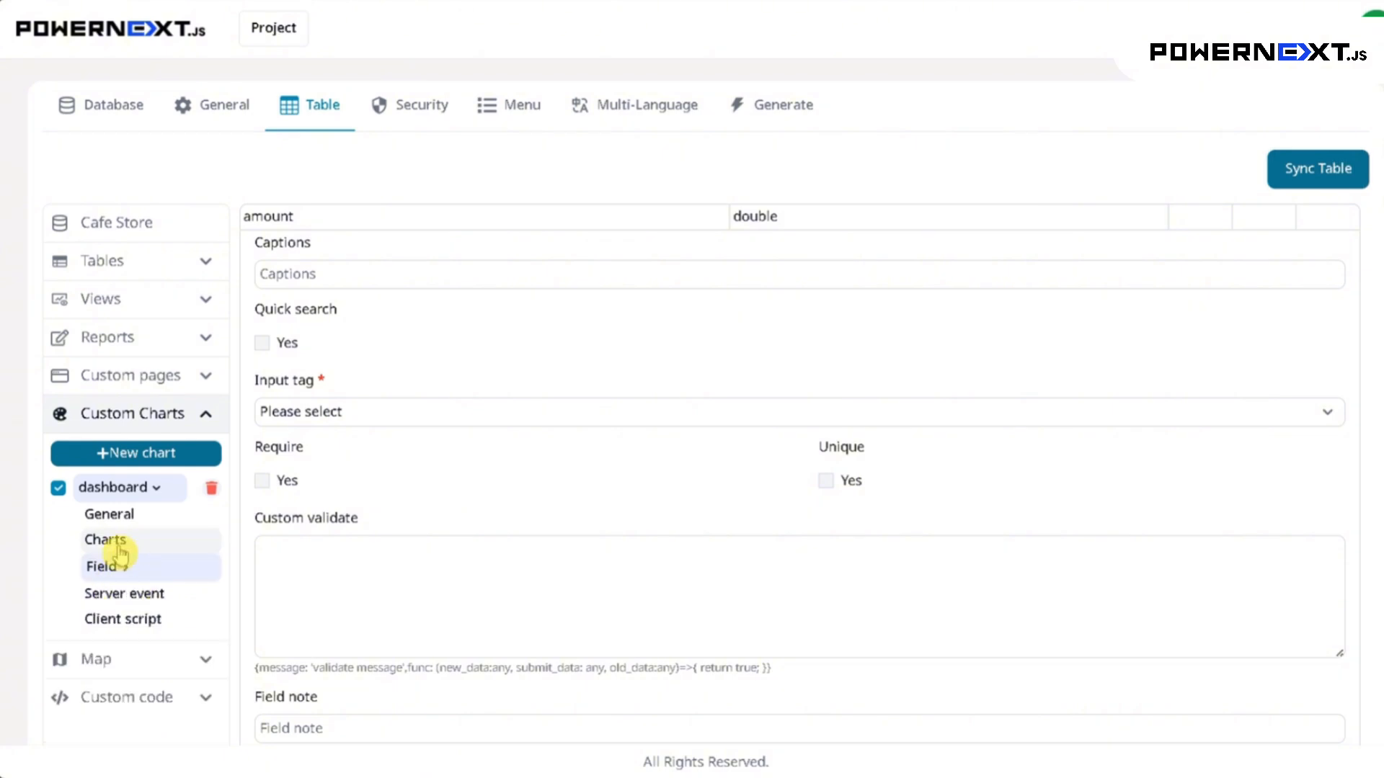
Step: Add a chart named Sales Store to the dashboard's charts, with Bar Chart as its type
click(115, 542)
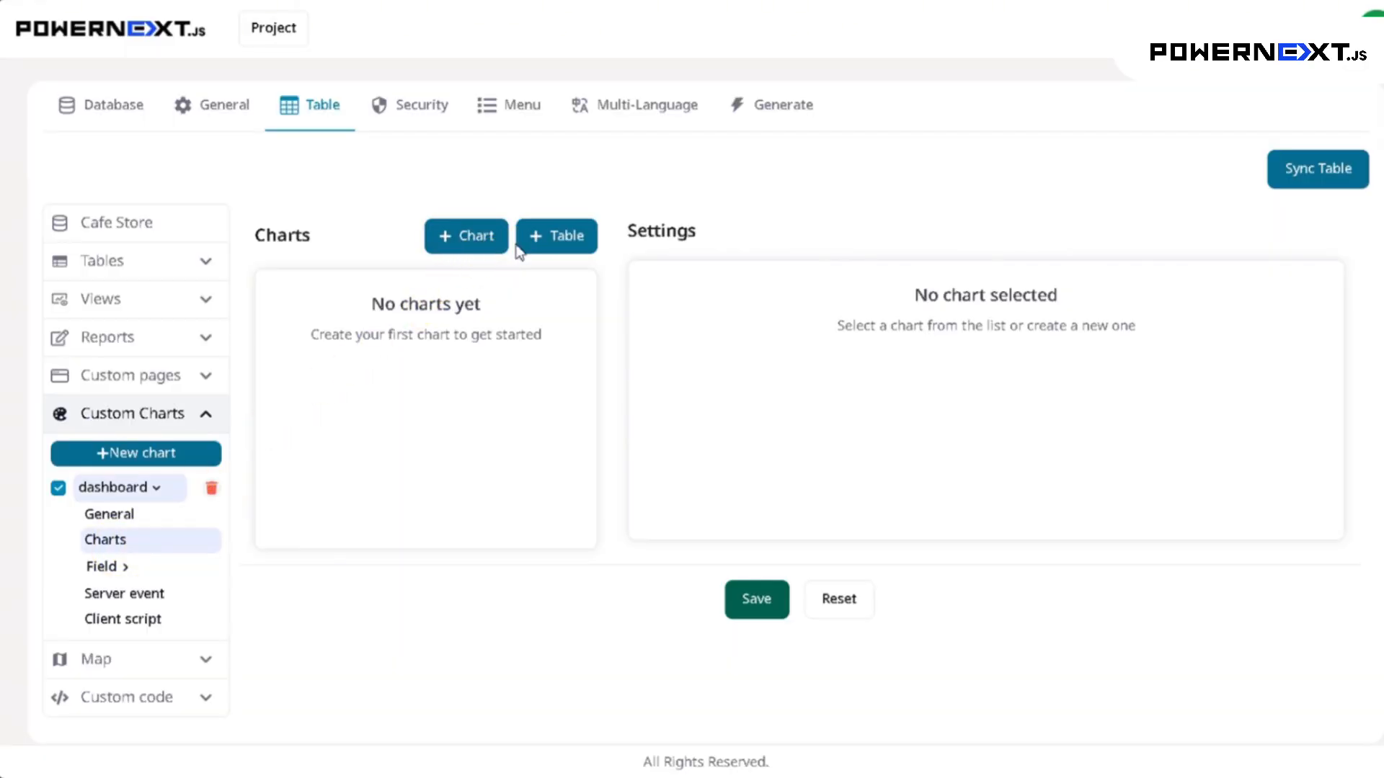
click(477, 245)
key(Left)
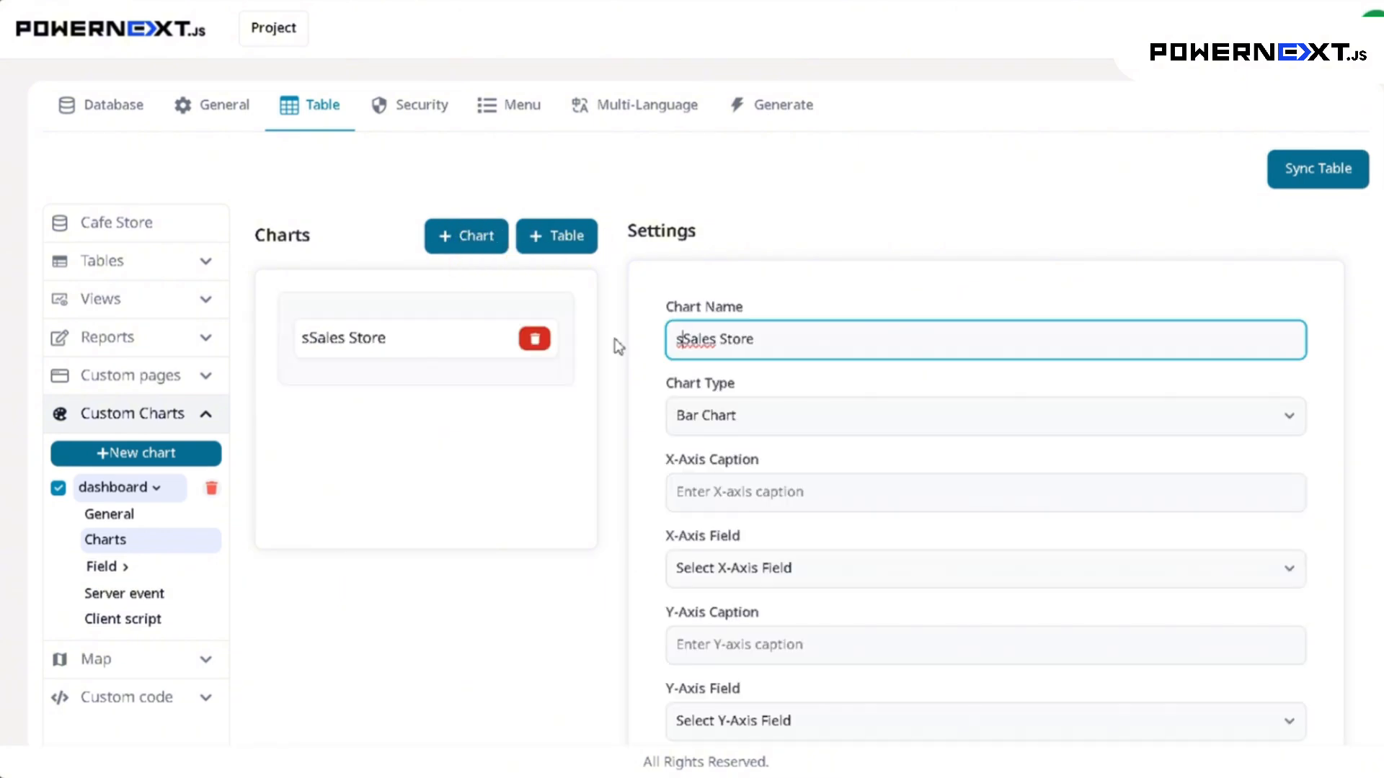
key(BackSpace)
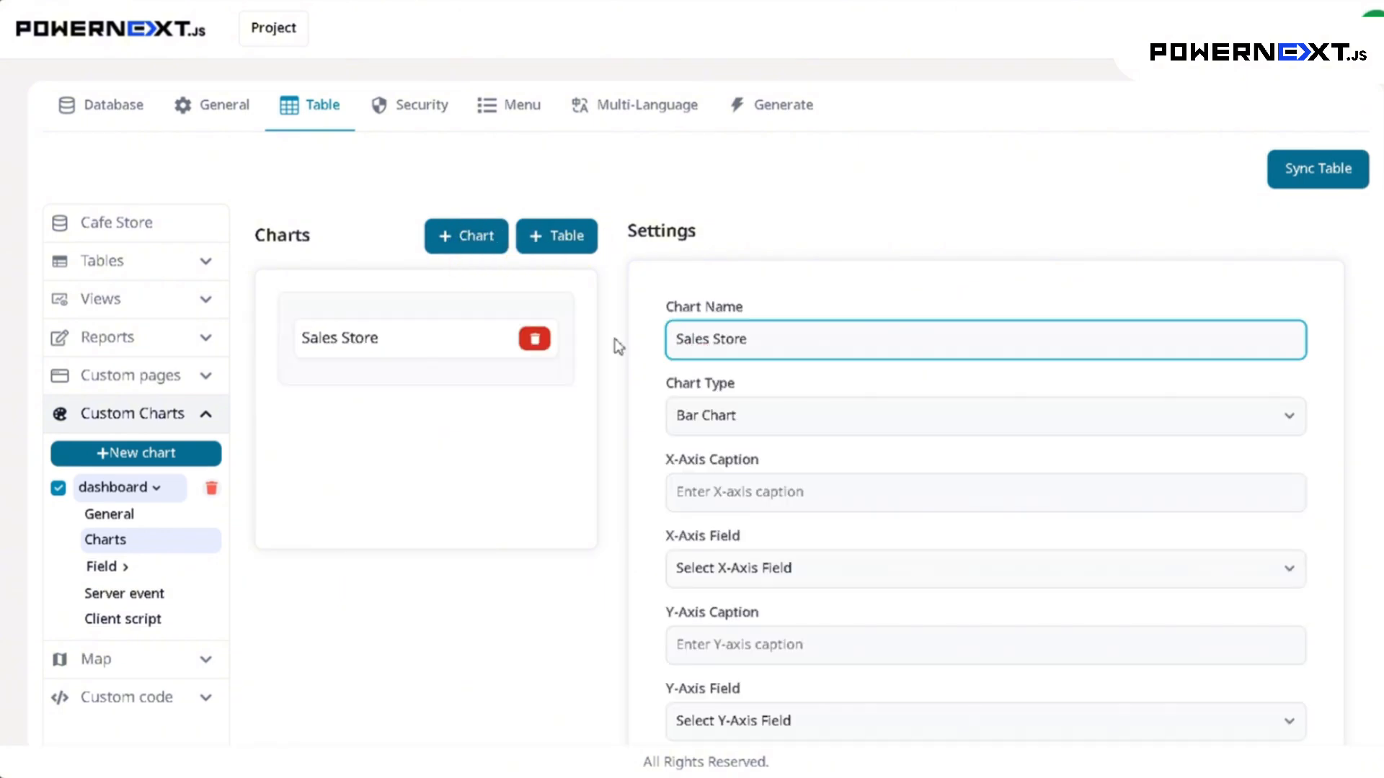
click(894, 415)
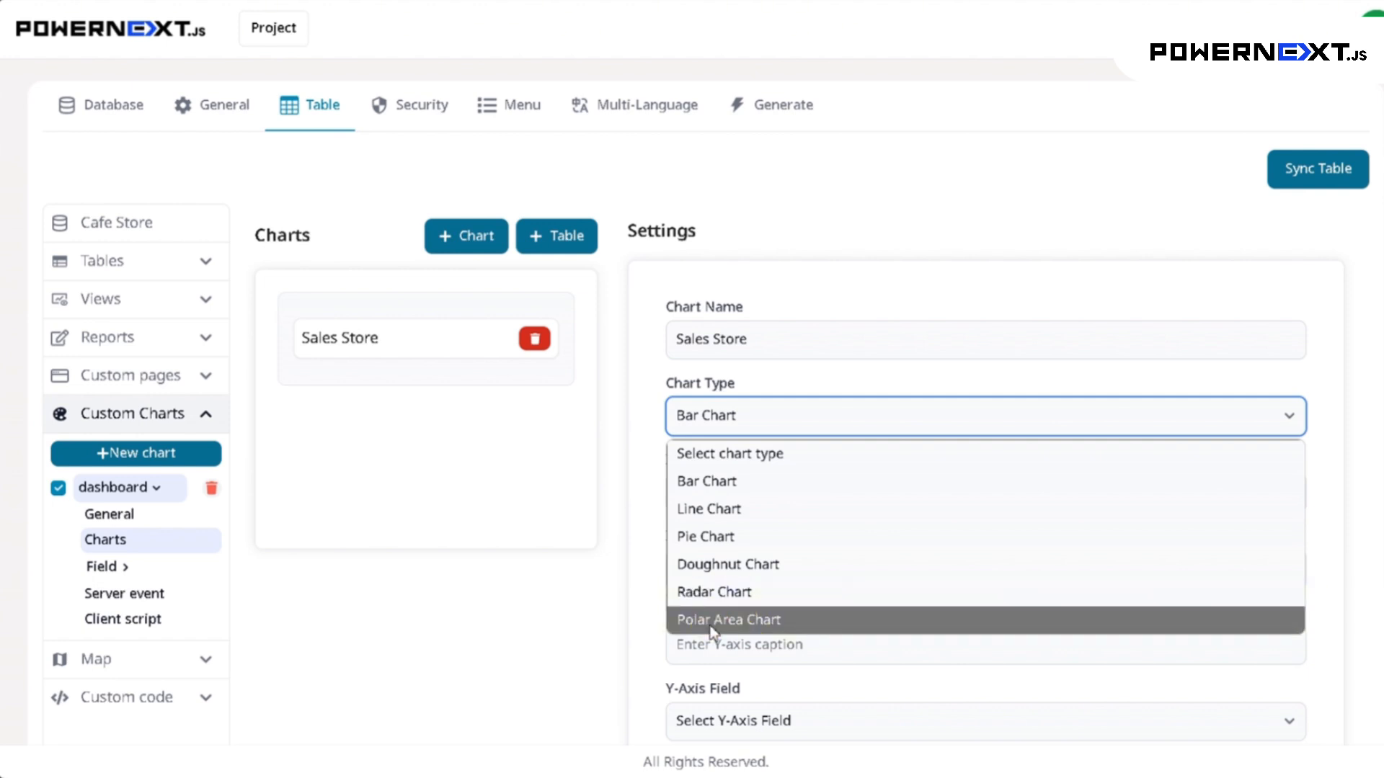
click(714, 482)
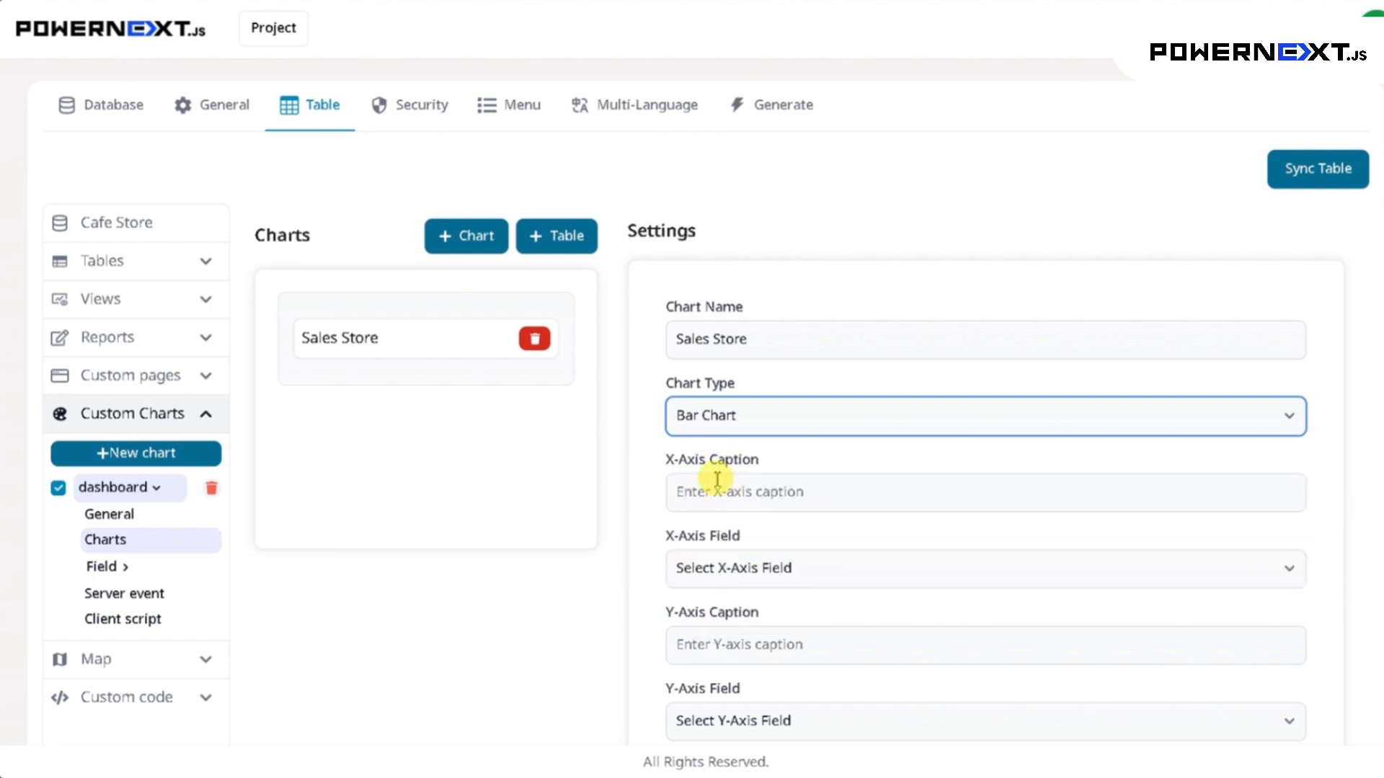
Step: Set the Sales Store chart's X-axis caption to Store and its X-axis field to store_id
click(746, 498)
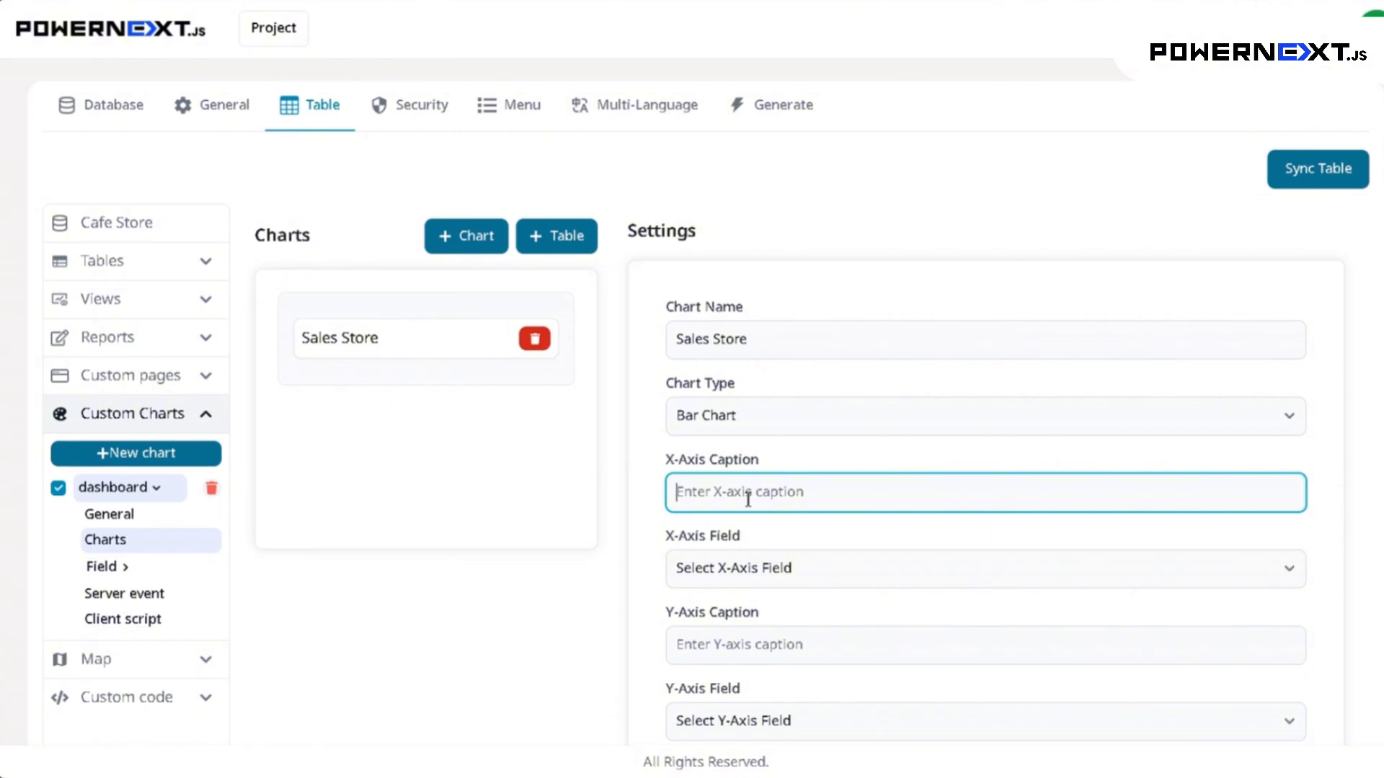
scroll(750, 497, down, 1)
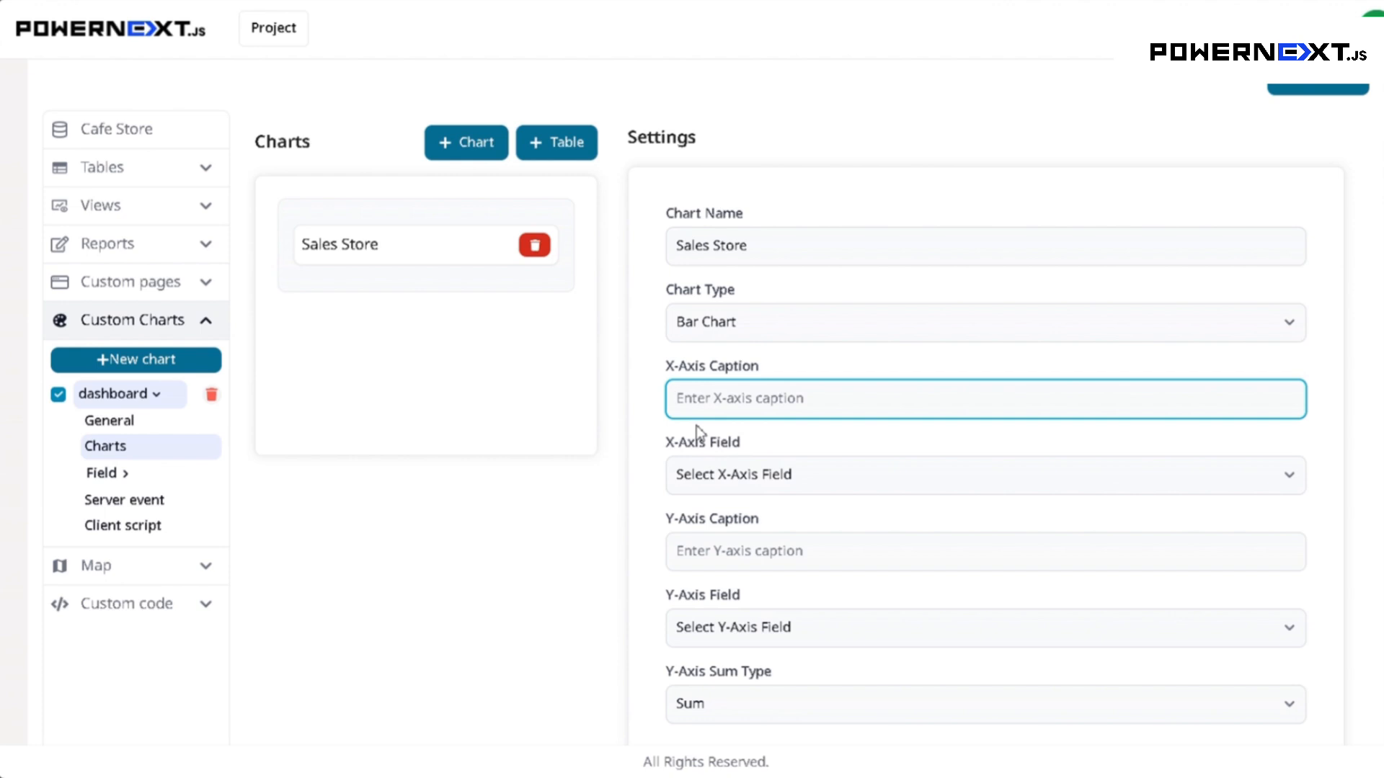
text(Store)
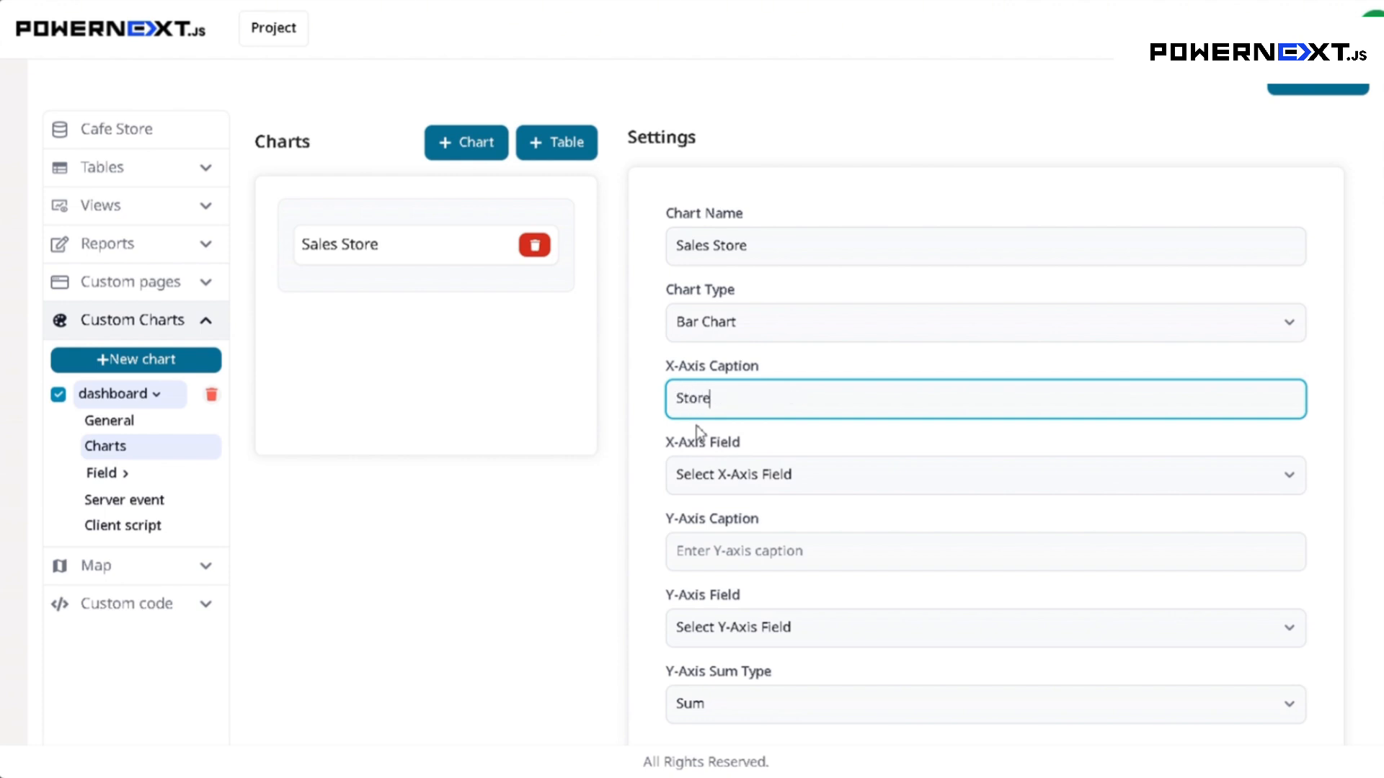
click(746, 472)
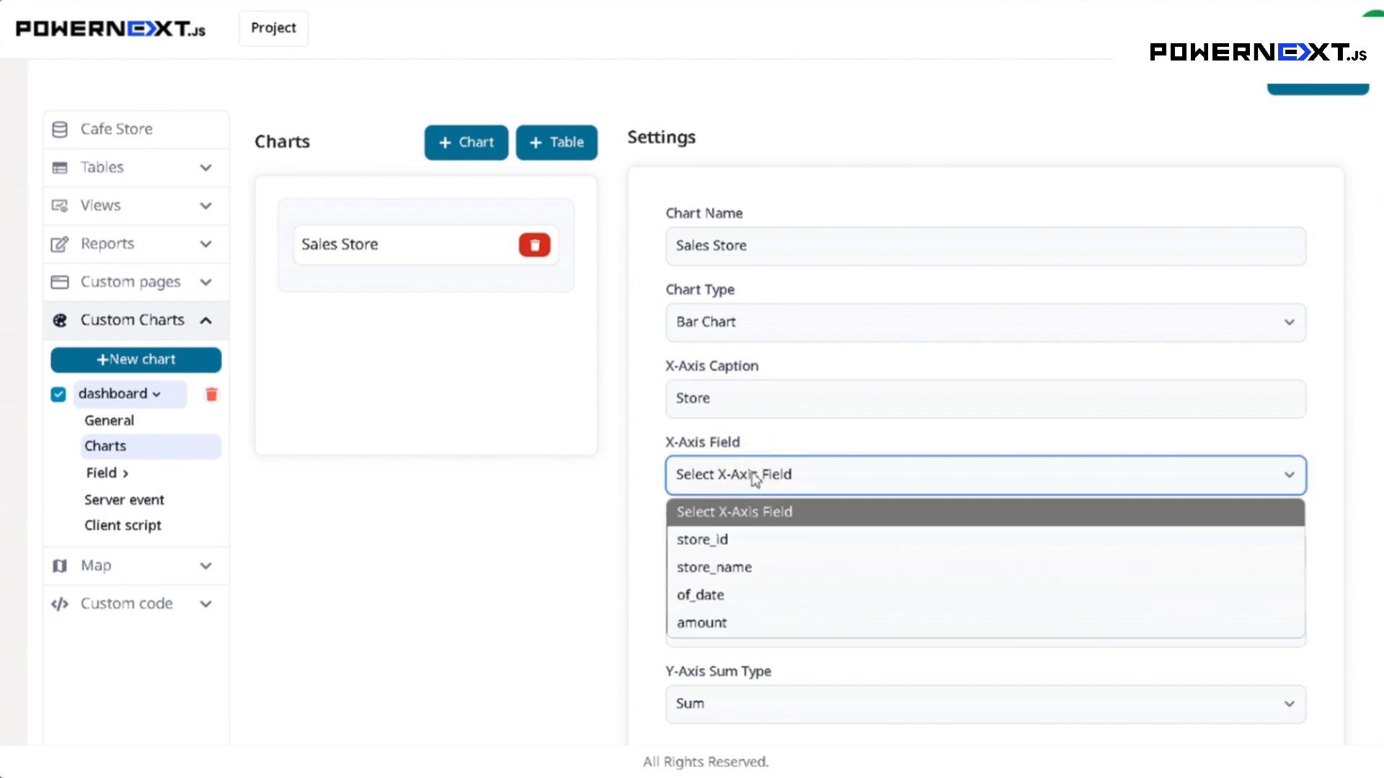
click(734, 541)
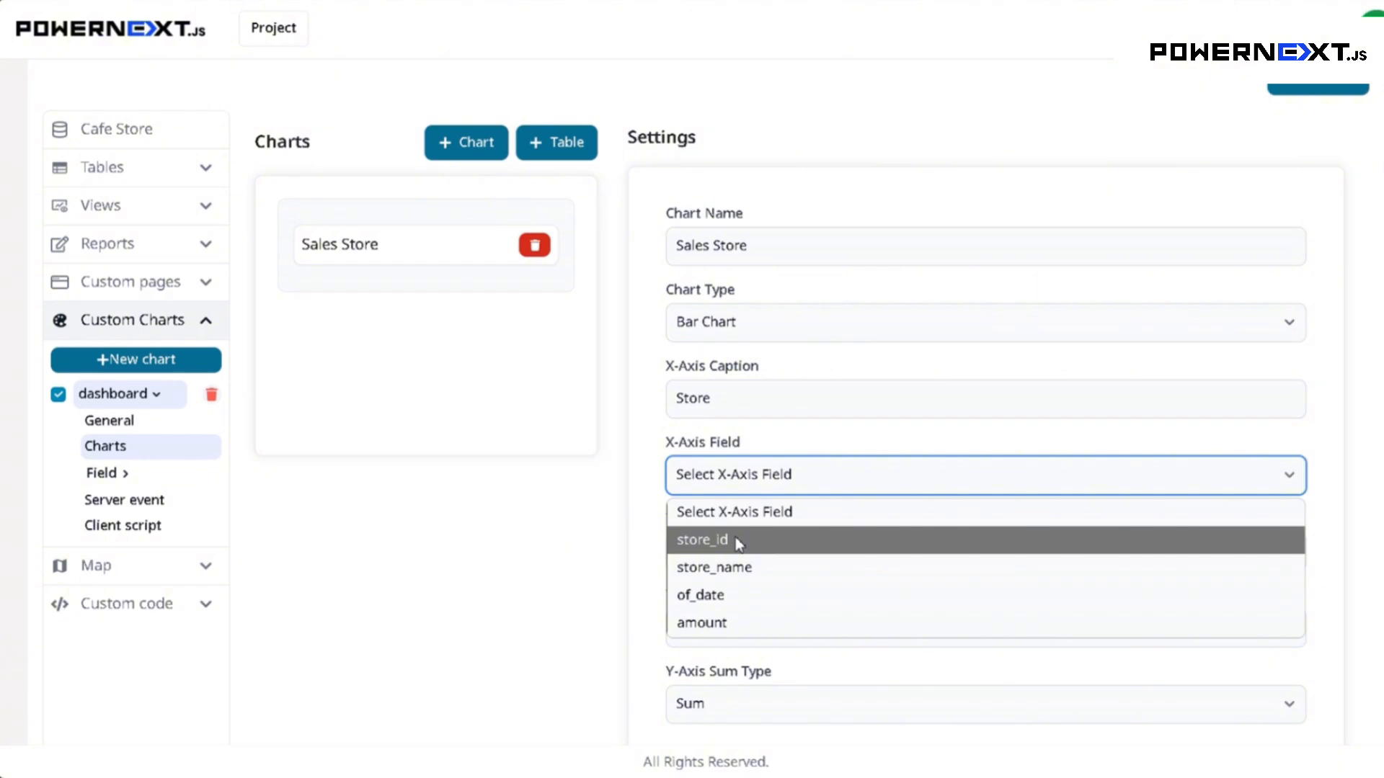
click(737, 540)
Step: Set the Sales Store chart's Y-axis caption to Sales and its field to amount, with Sum as the sum type
click(739, 563)
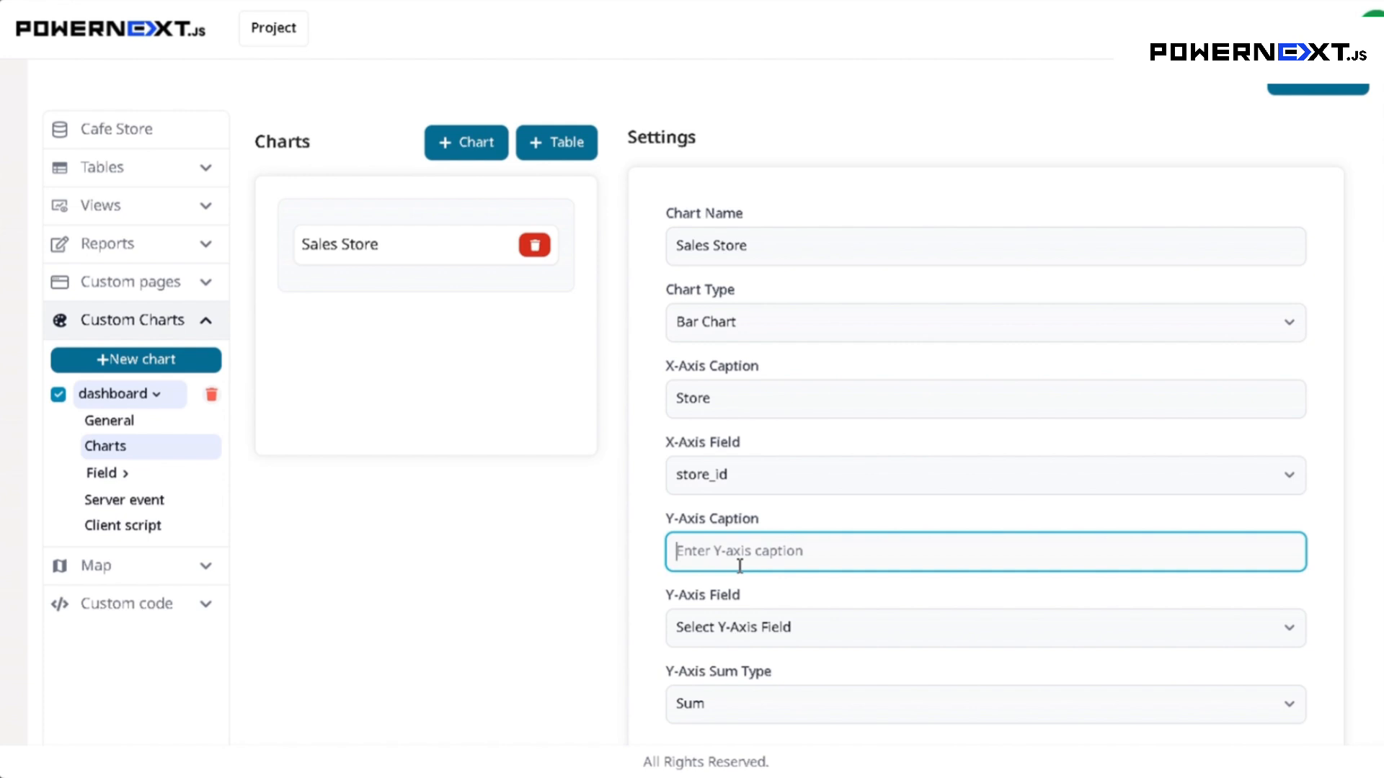
text(Sales)
scroll(720, 630, down, 2)
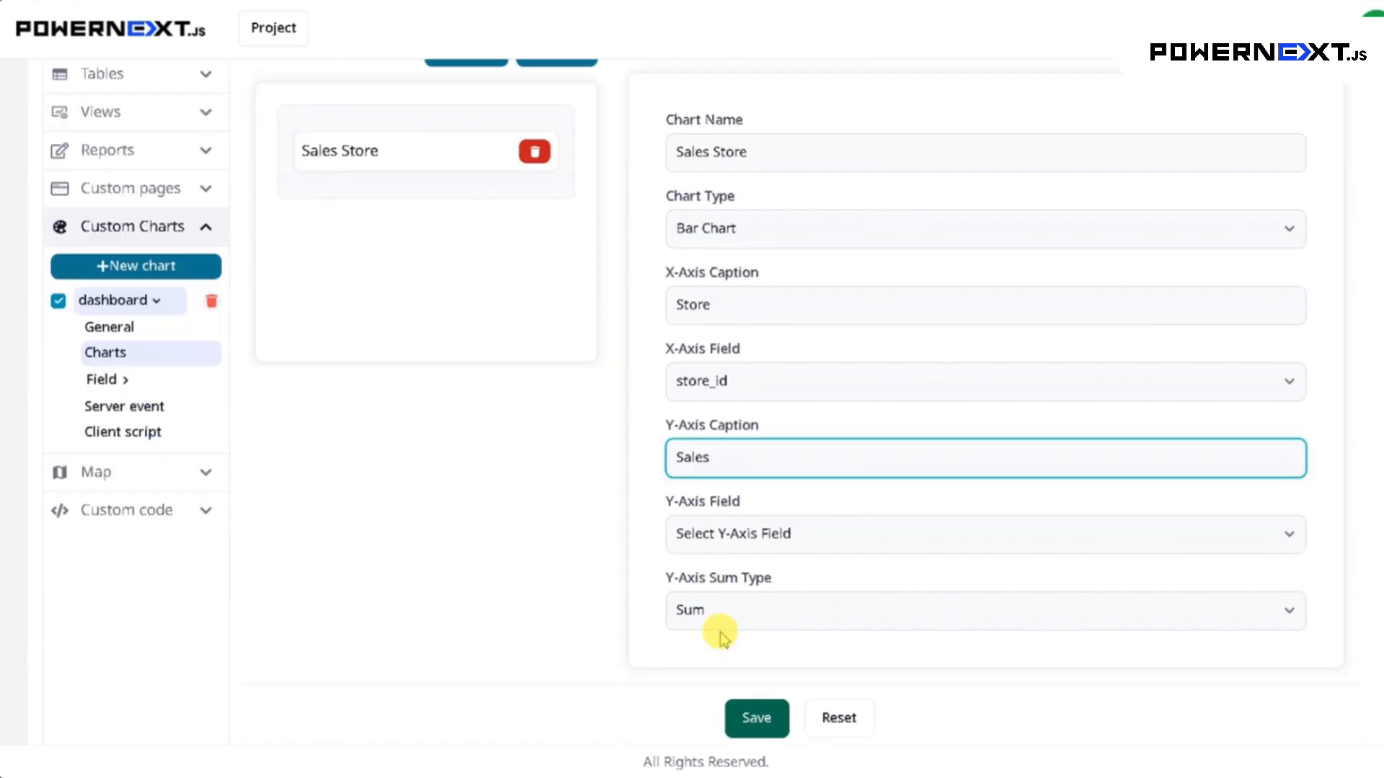
click(793, 541)
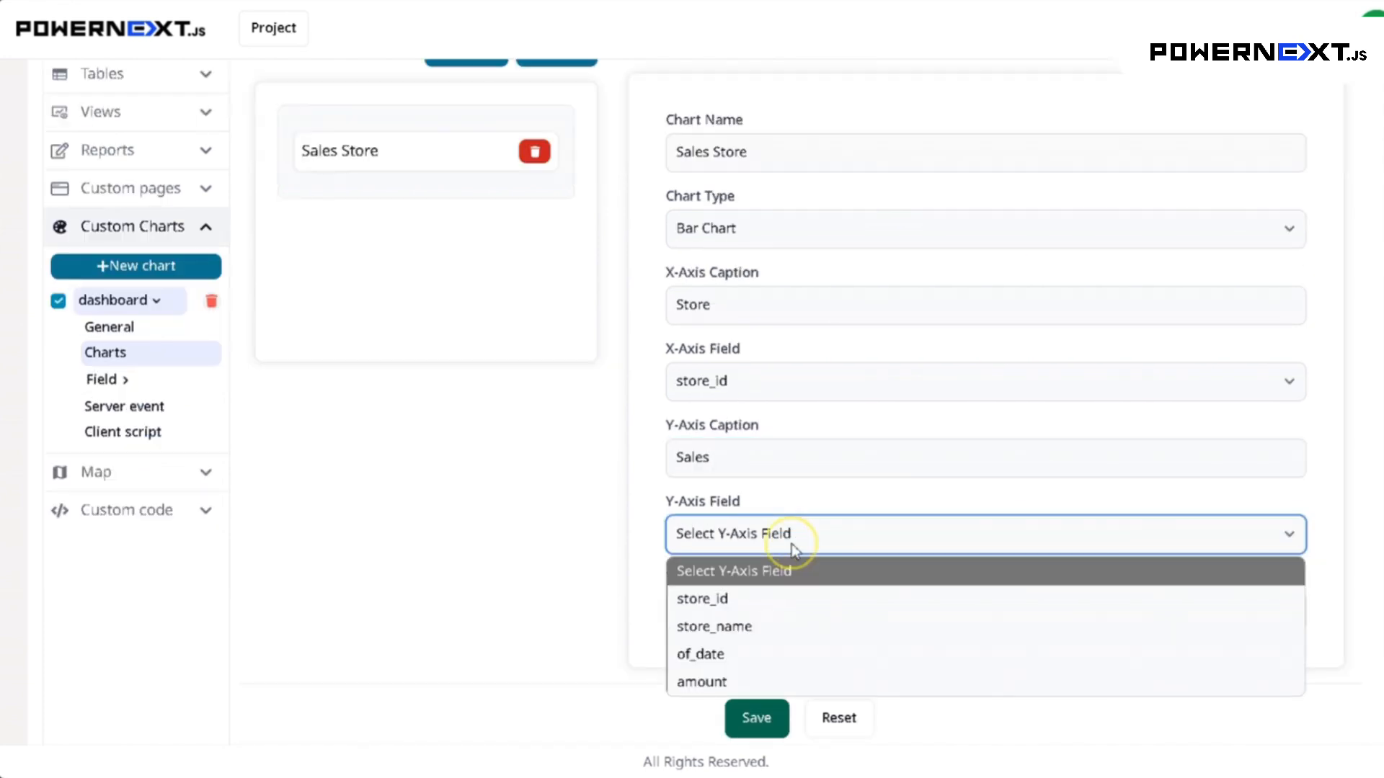
click(698, 682)
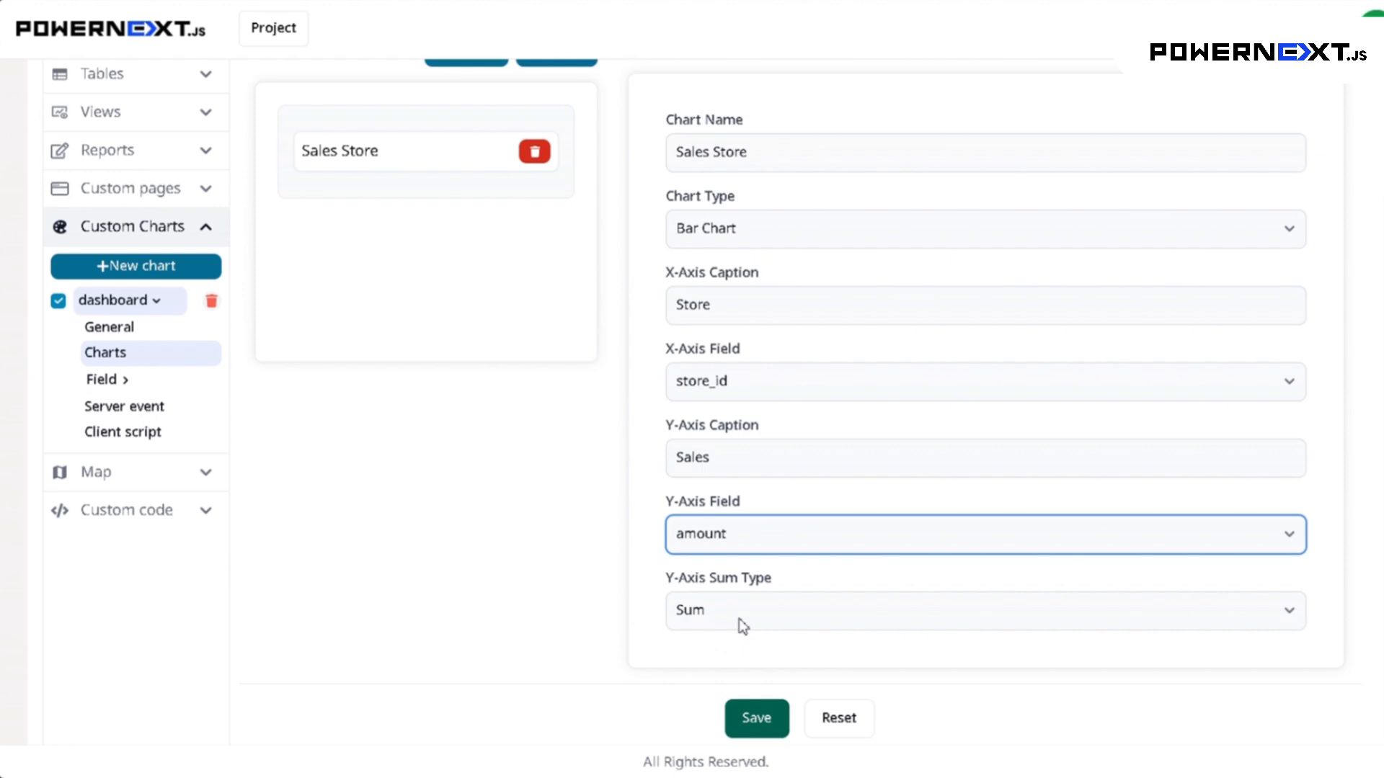
click(738, 618)
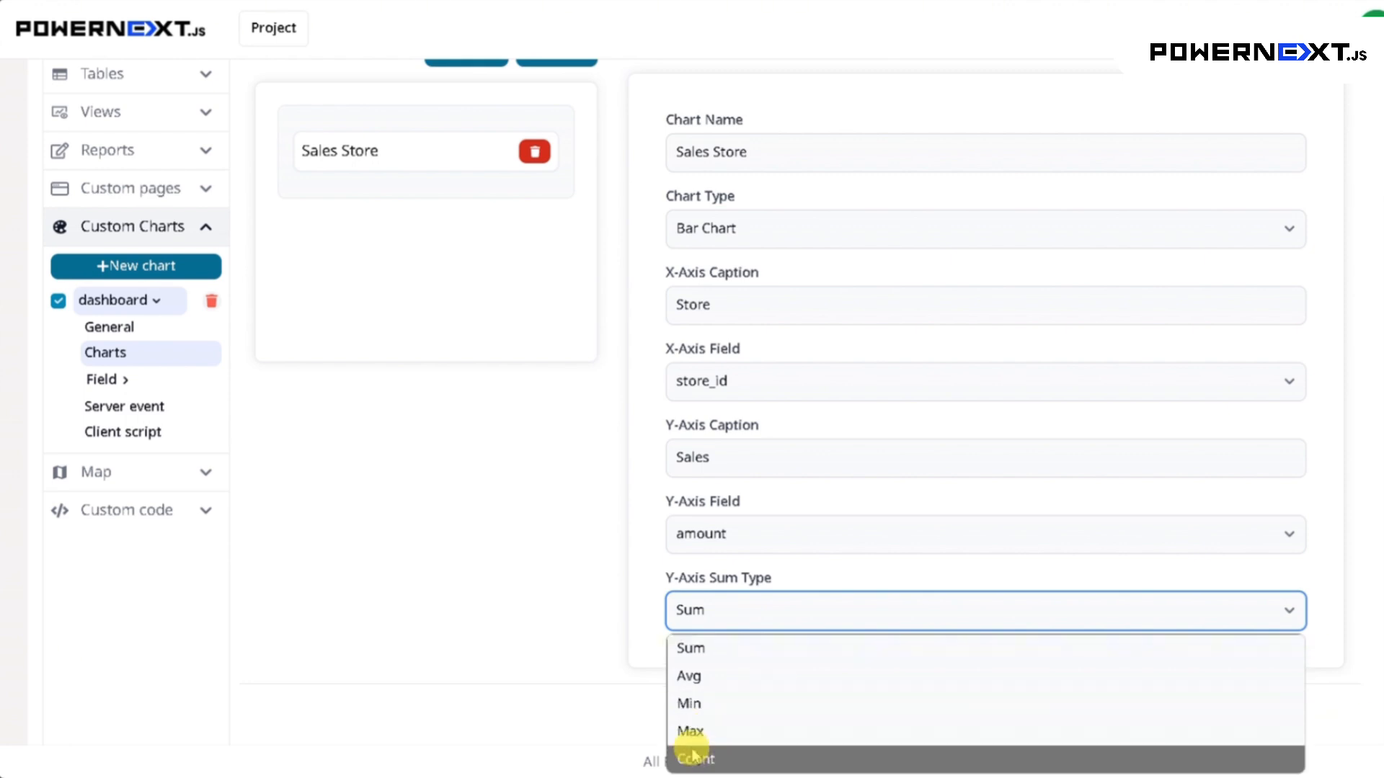
click(688, 650)
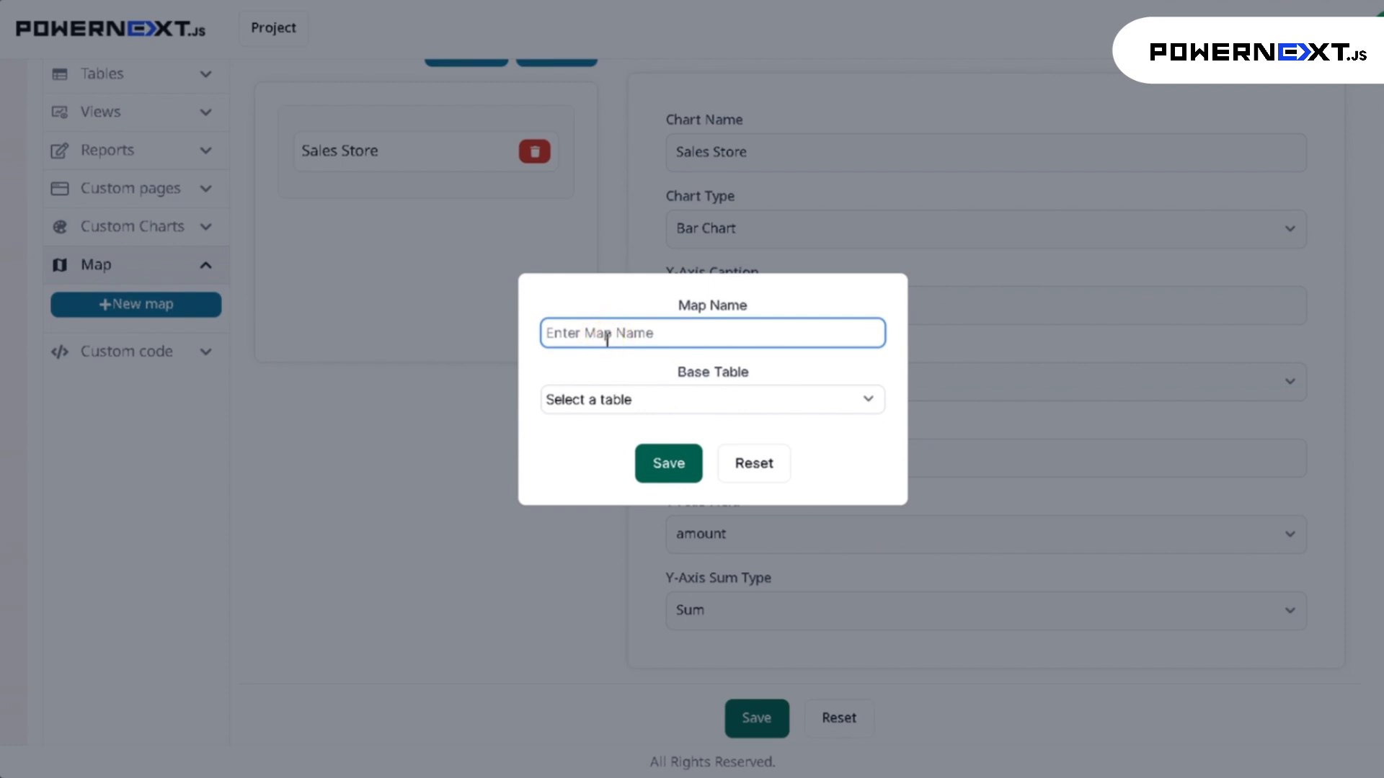
Step: Create a new map named store_location with store as its base table and save it
text(m)
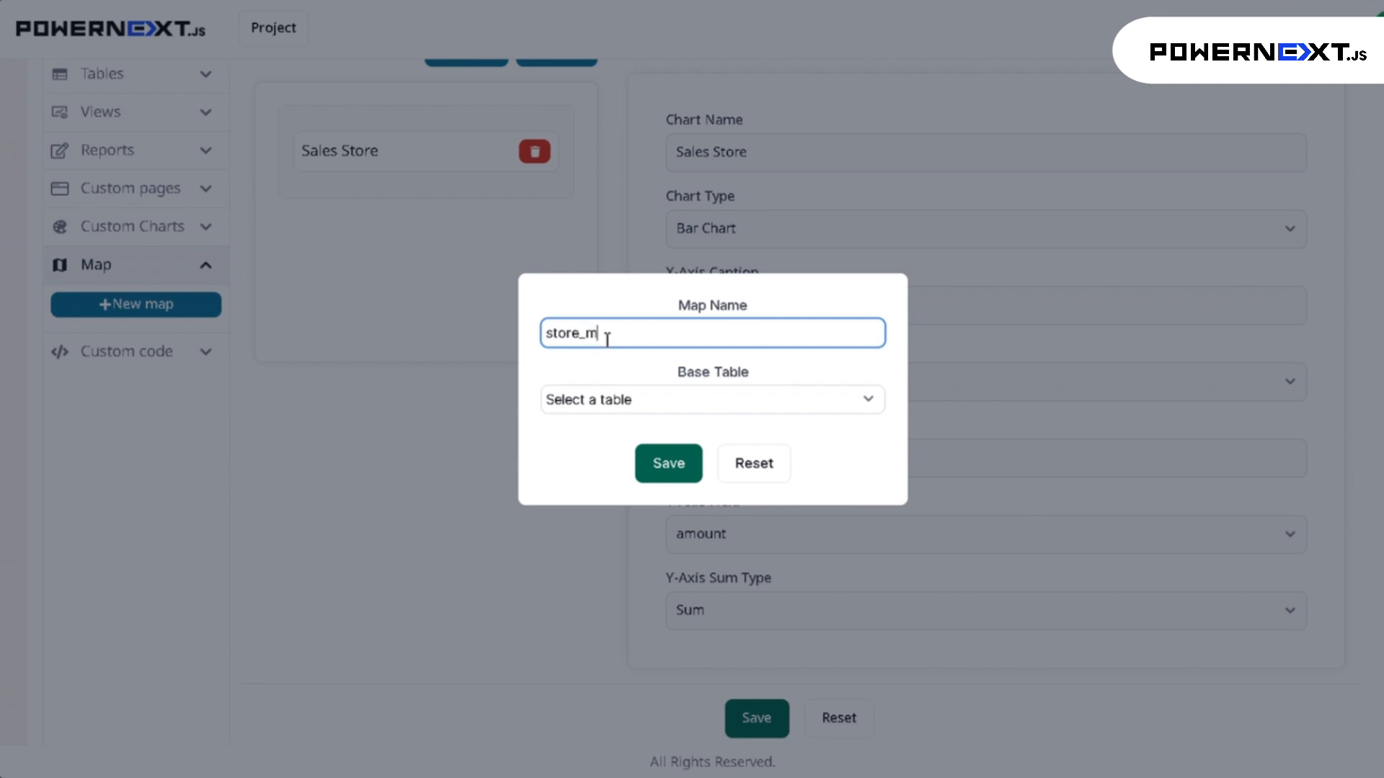
click(794, 398)
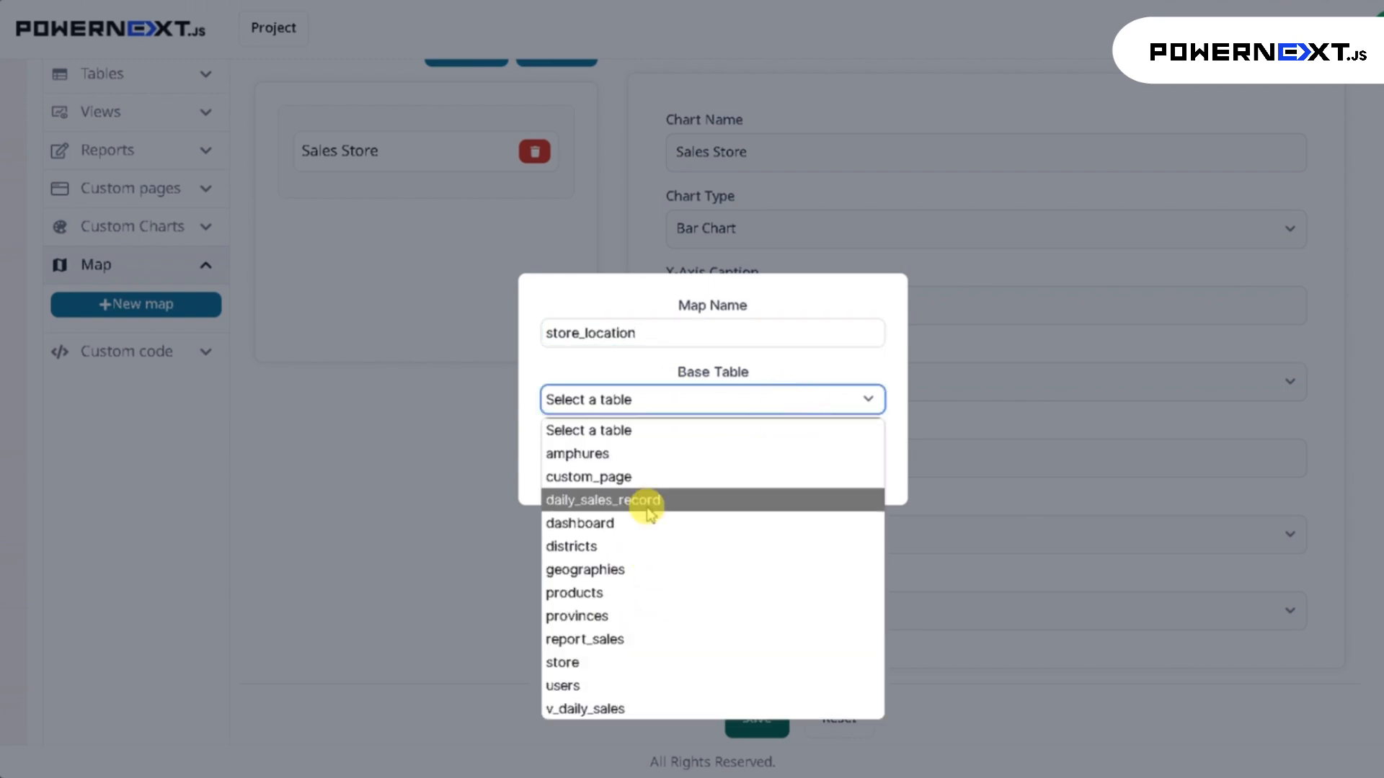
click(605, 663)
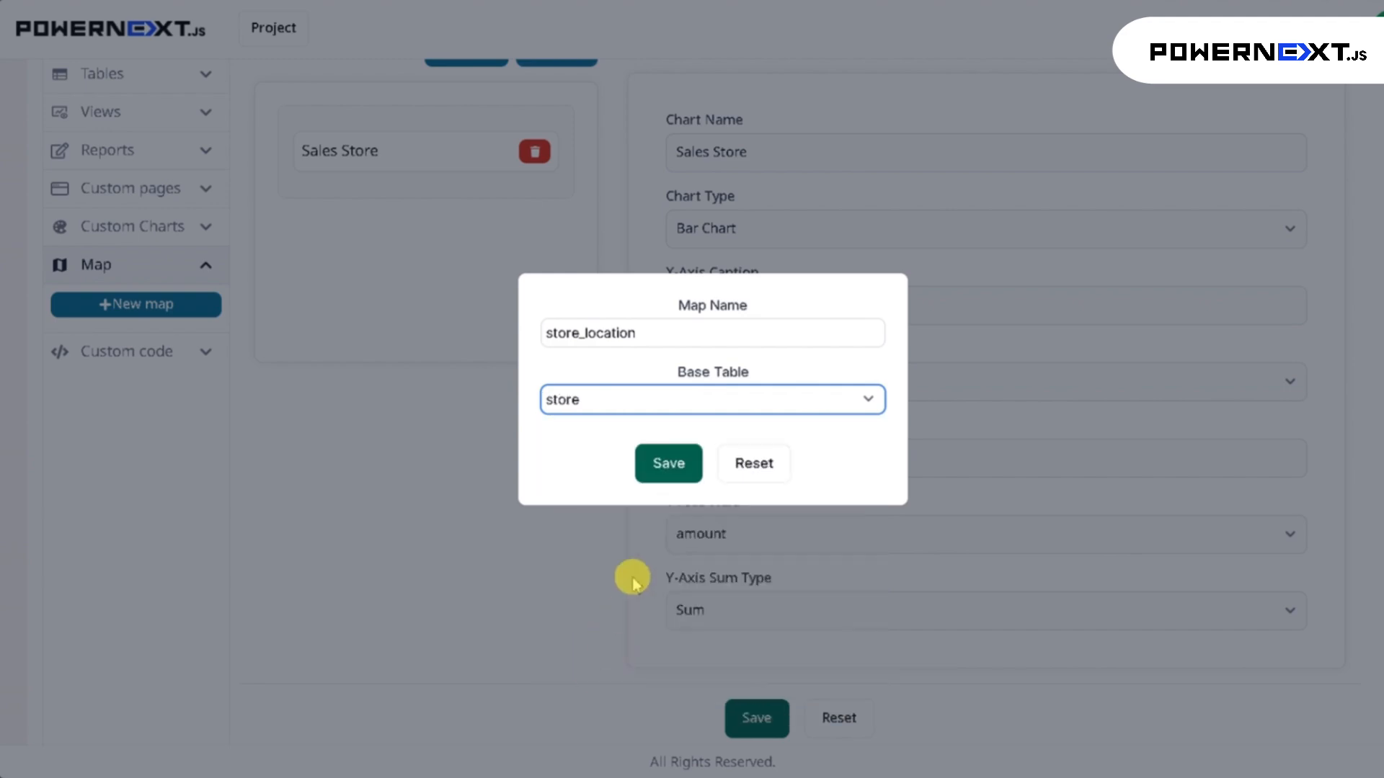
click(669, 466)
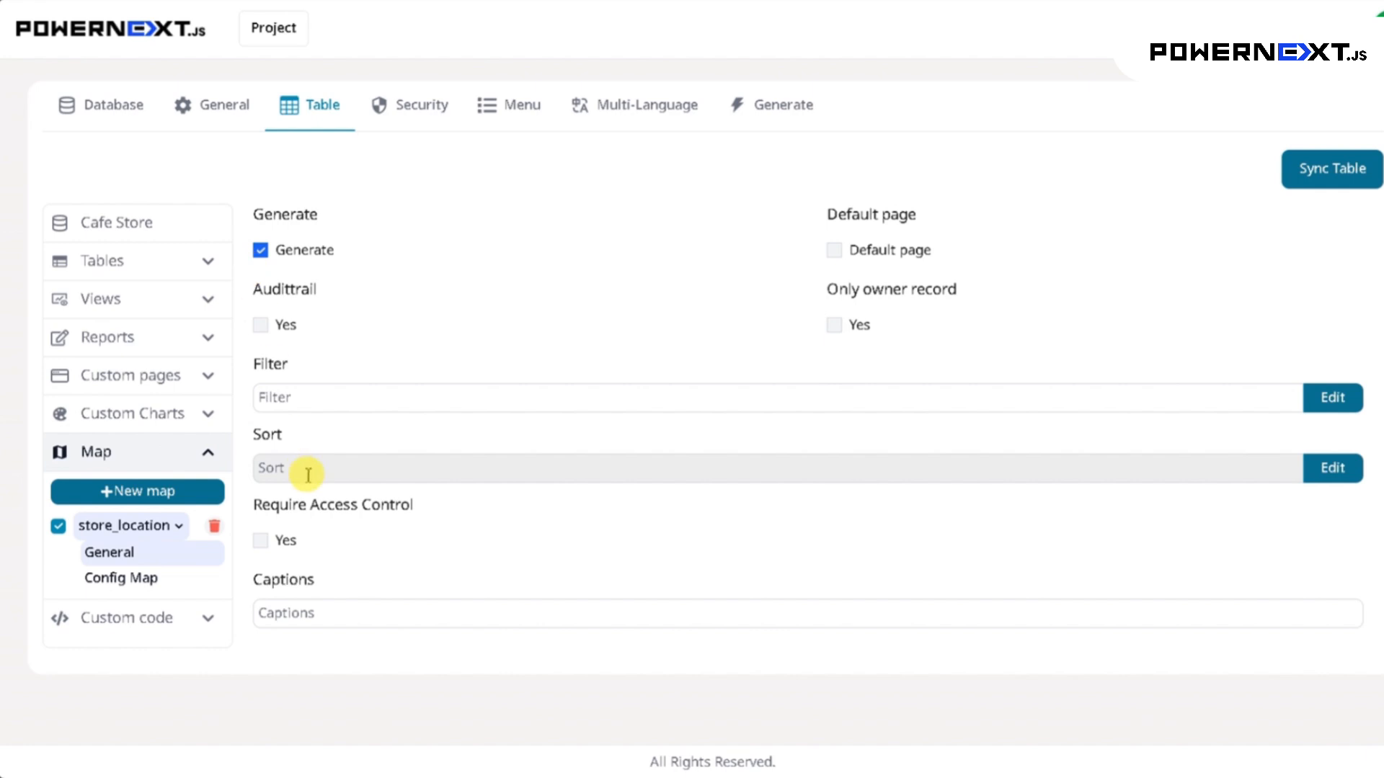
Step: In the store_location map configuration, set the location name field to store_name and the address field to address
click(148, 585)
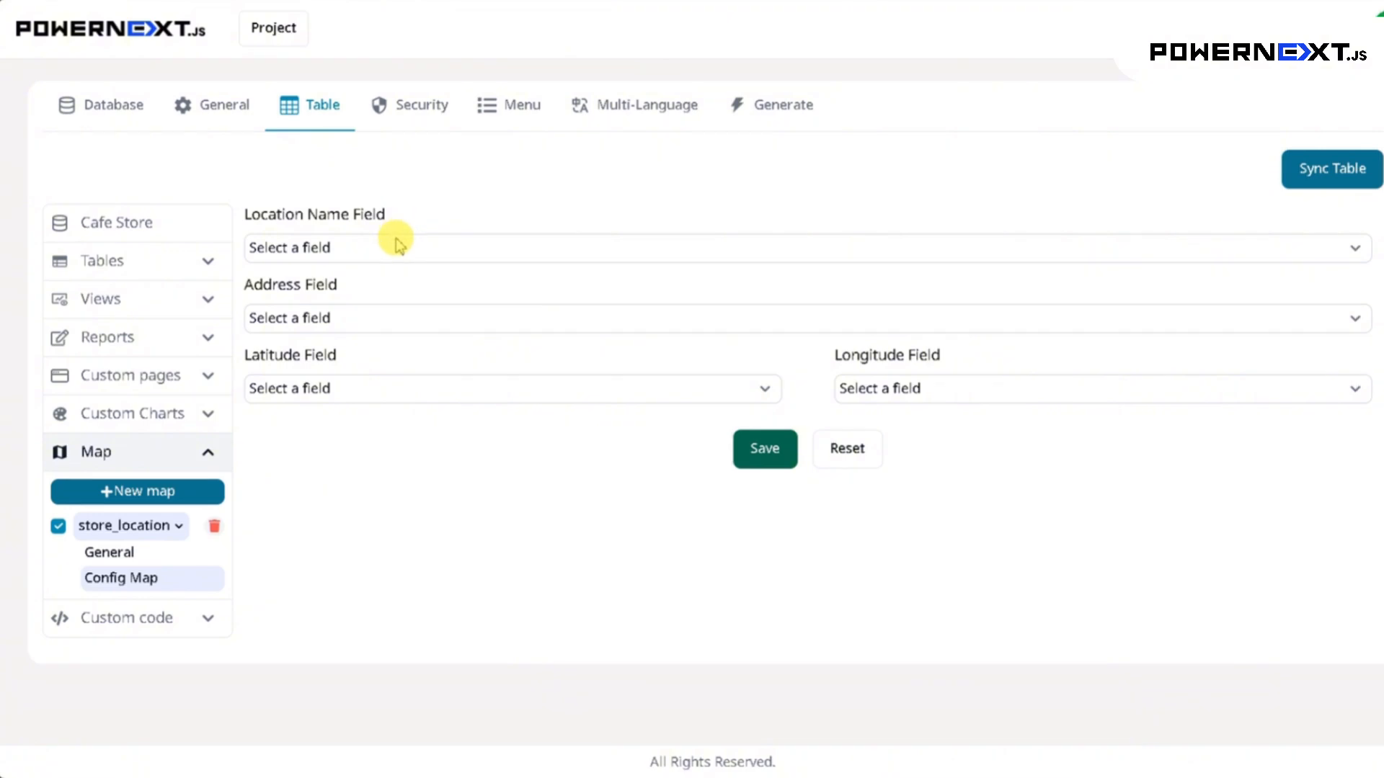
click(364, 248)
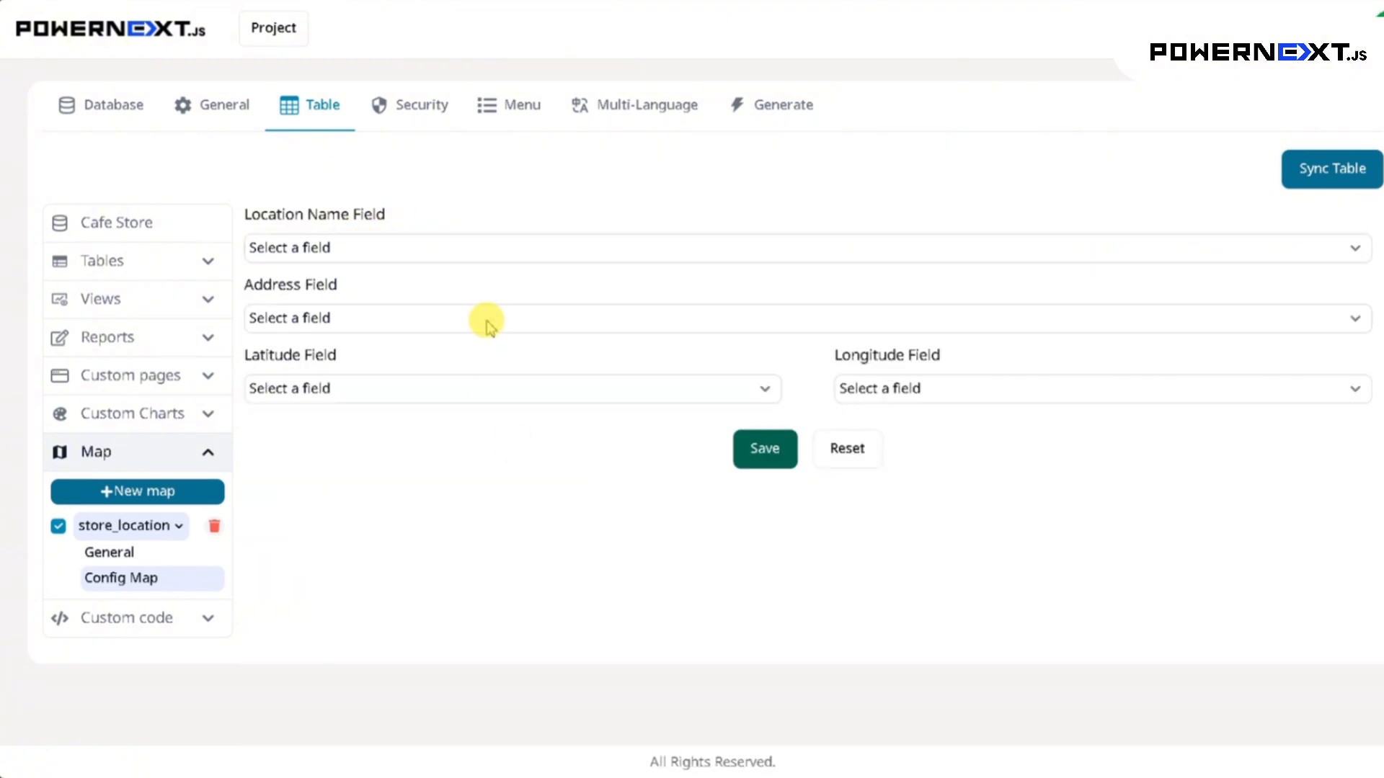
click(495, 247)
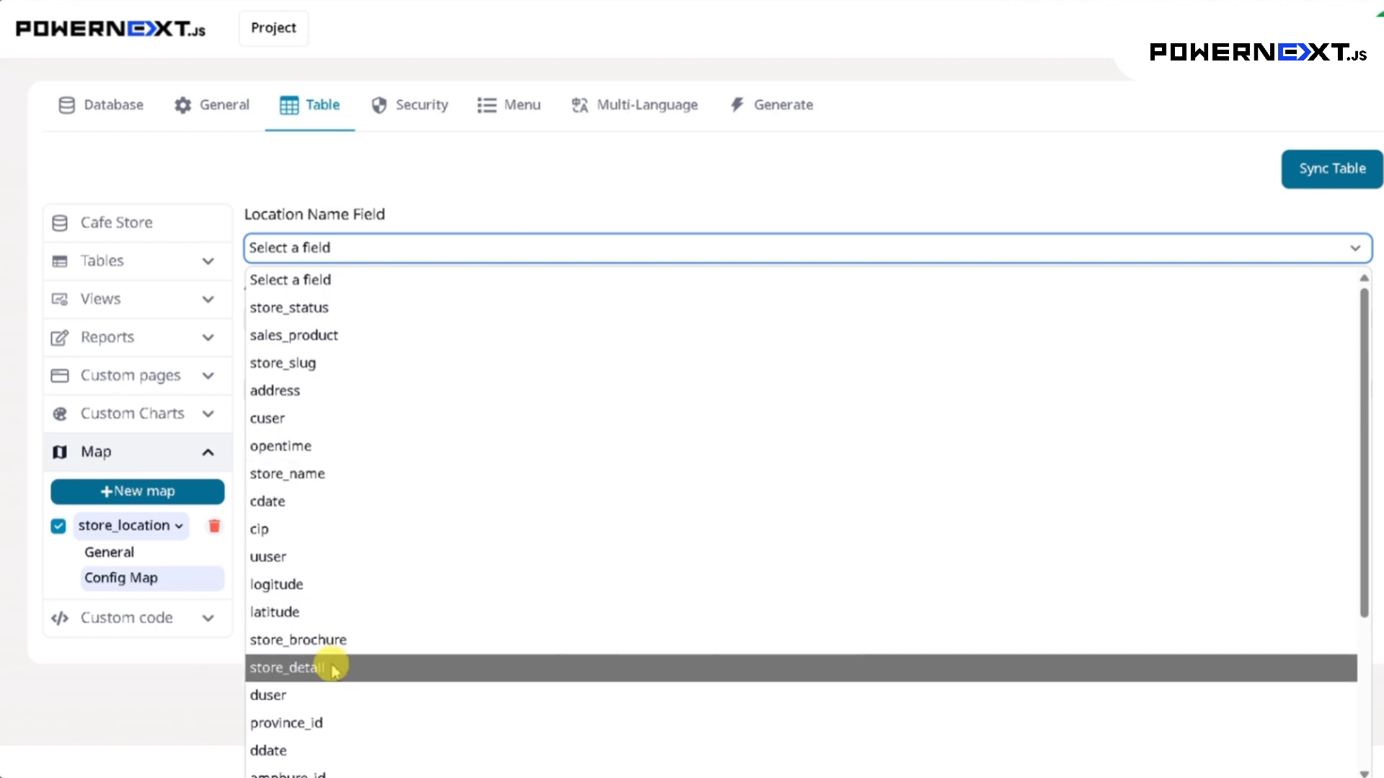
scroll(348, 614, down, 3)
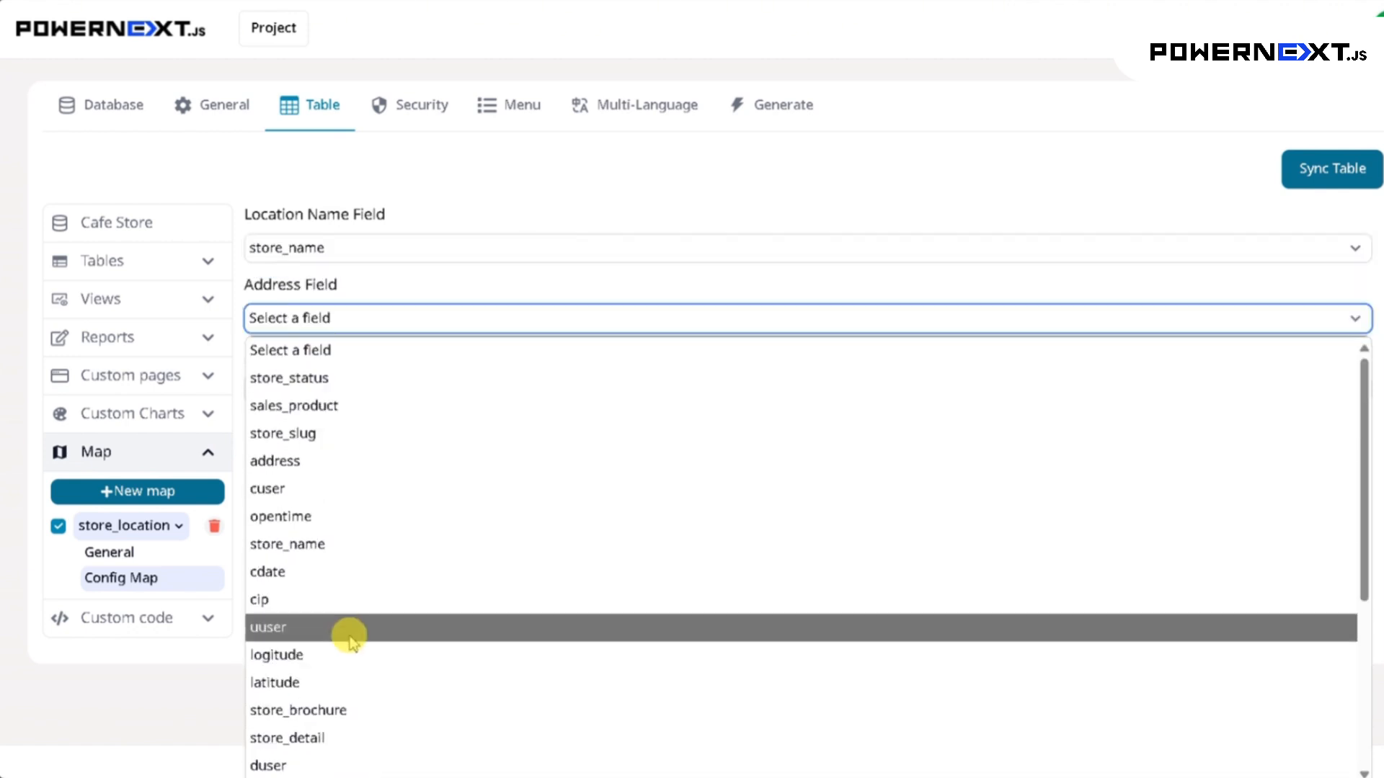
scroll(342, 635, down, 3)
scroll(334, 630, down, 3)
scroll(300, 392, up, 5)
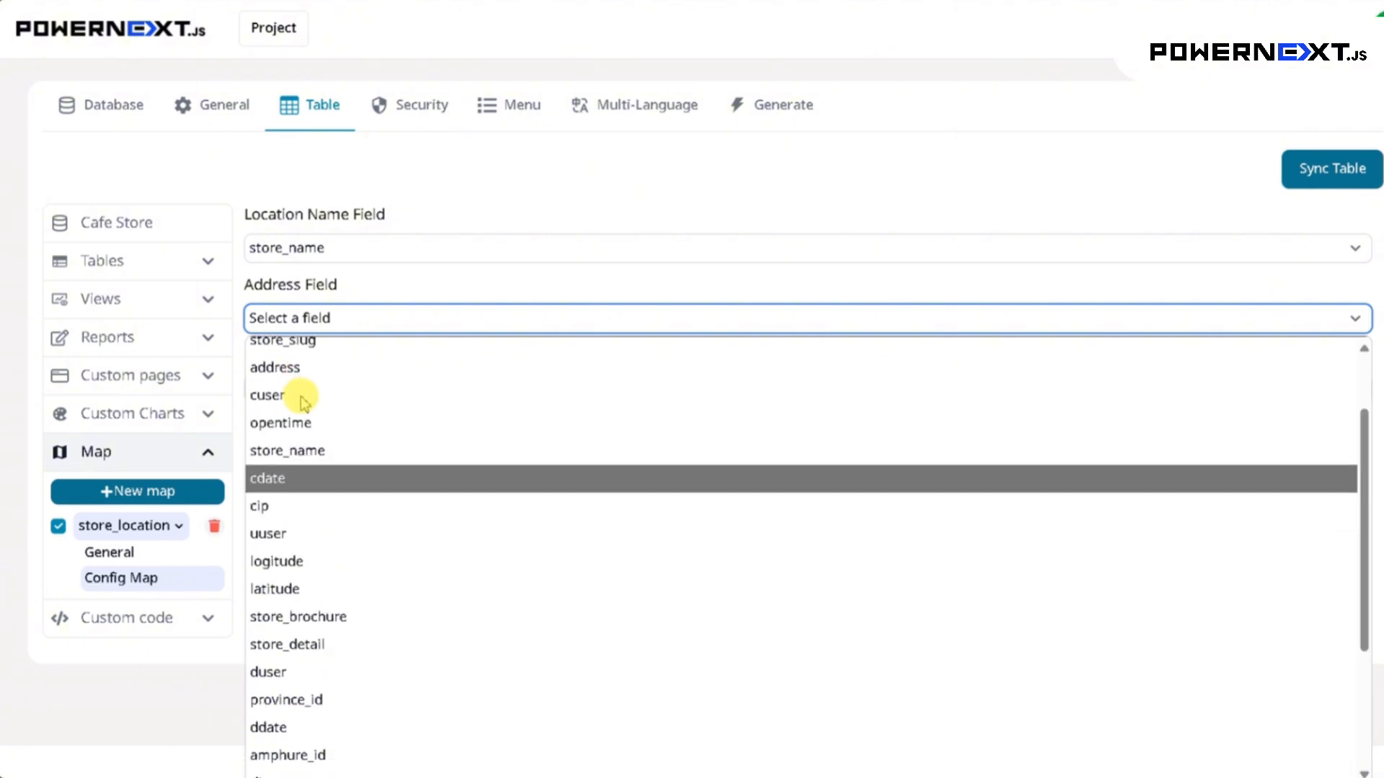
scroll(288, 634, down, 4)
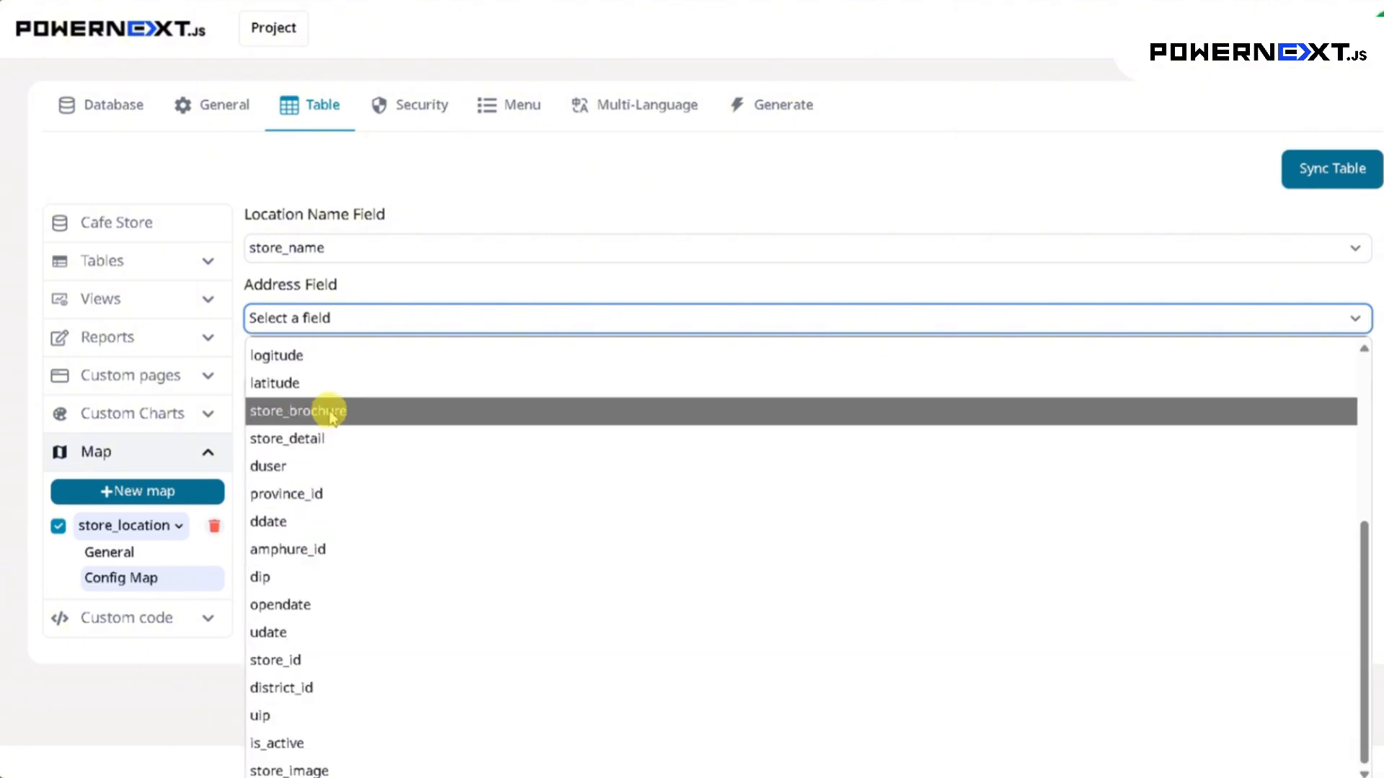
scroll(331, 411, up, 2)
scroll(317, 432, up, 2)
click(302, 455)
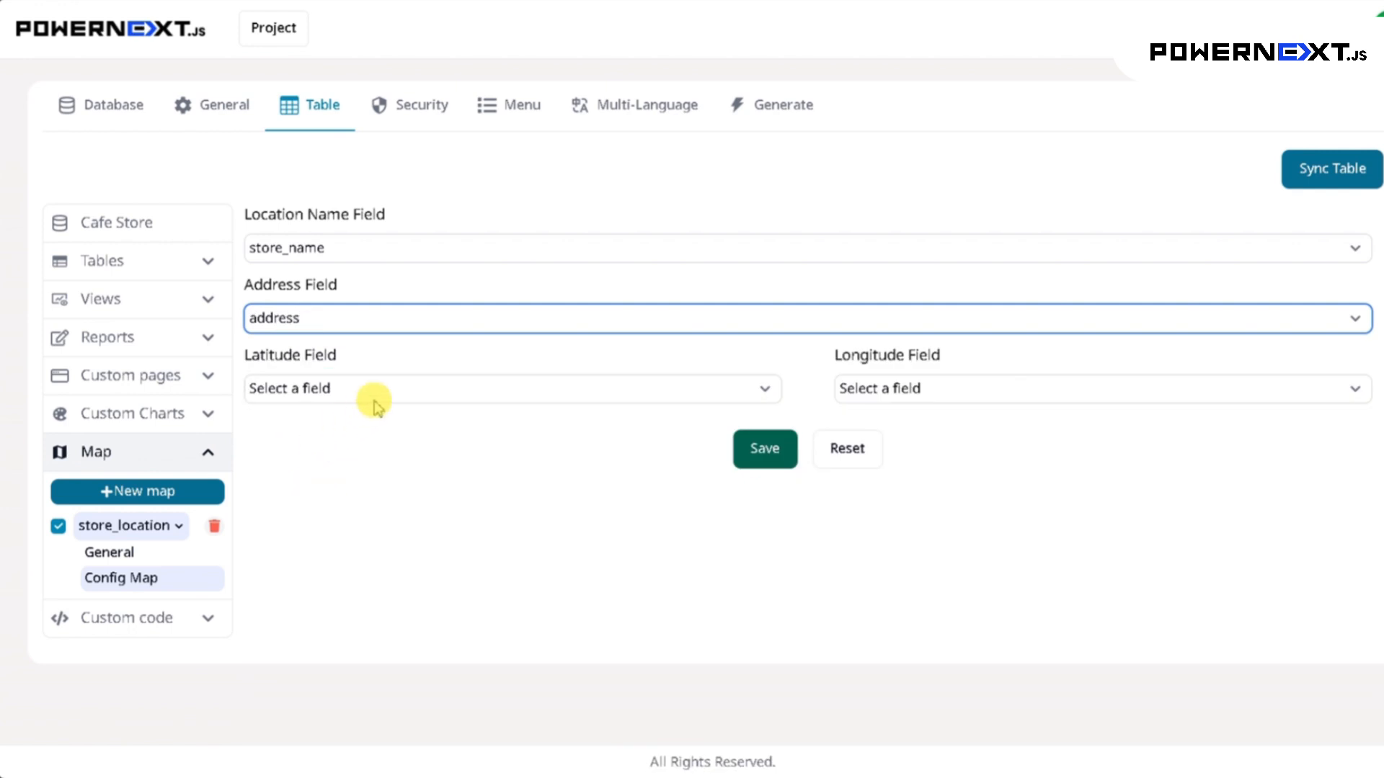
Step: Set the map's latitude field to latitude and its longitude field to logitude, and save the map configuration
click(415, 387)
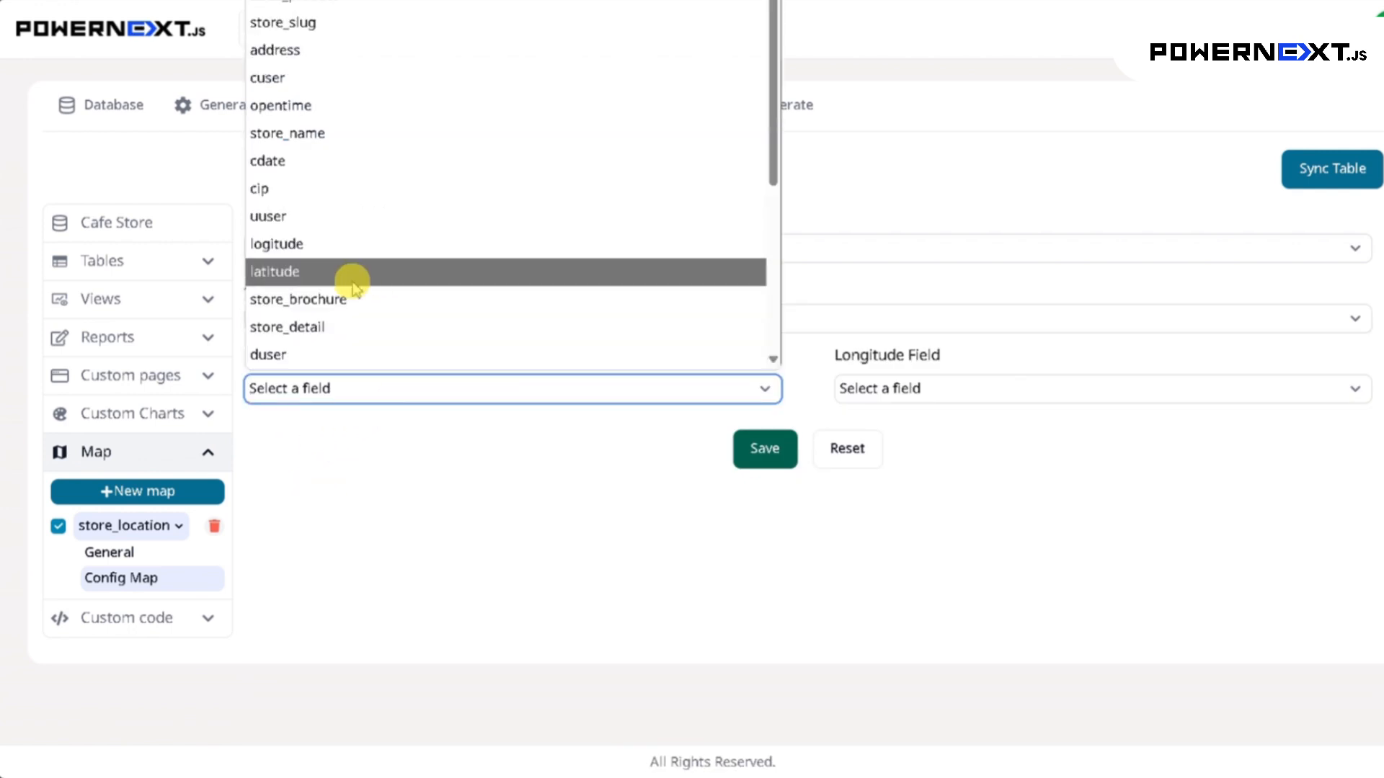
click(351, 273)
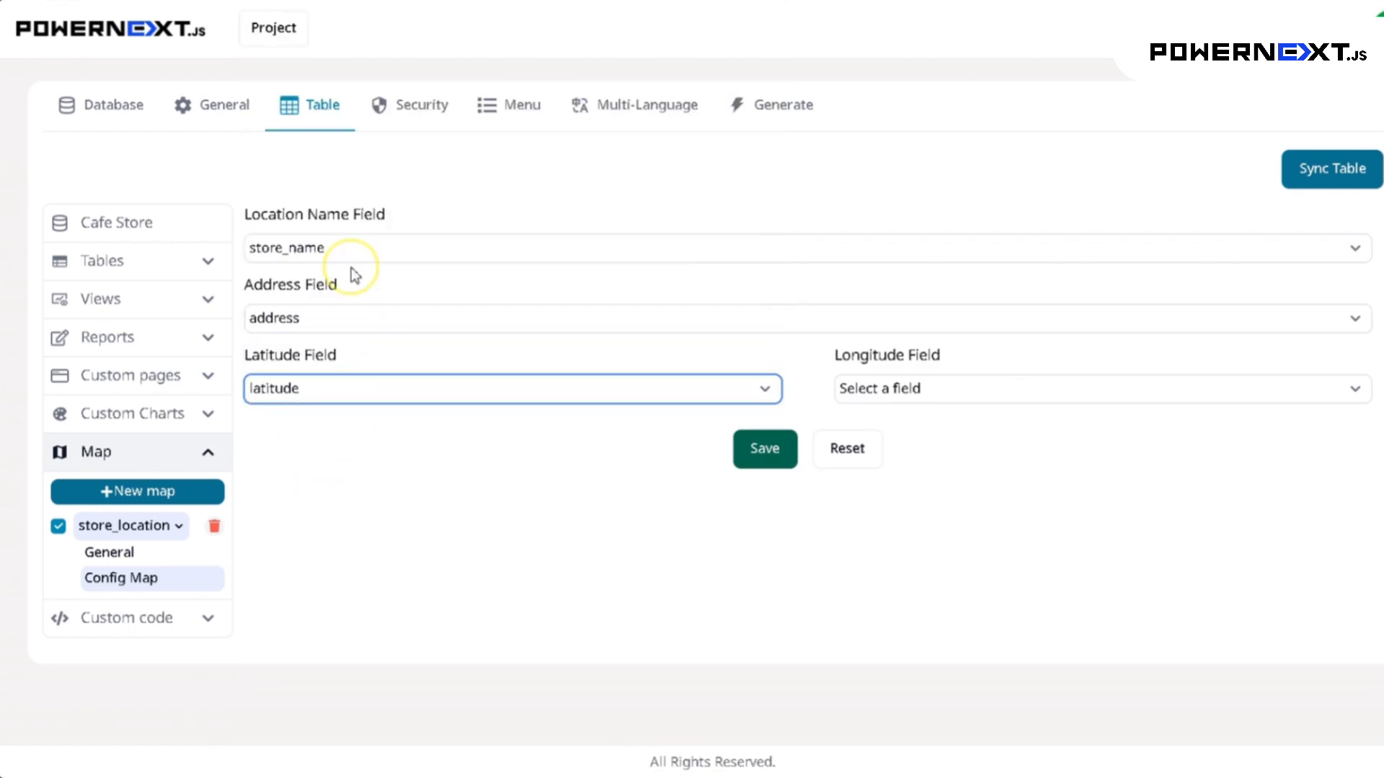
click(1031, 388)
click(913, 244)
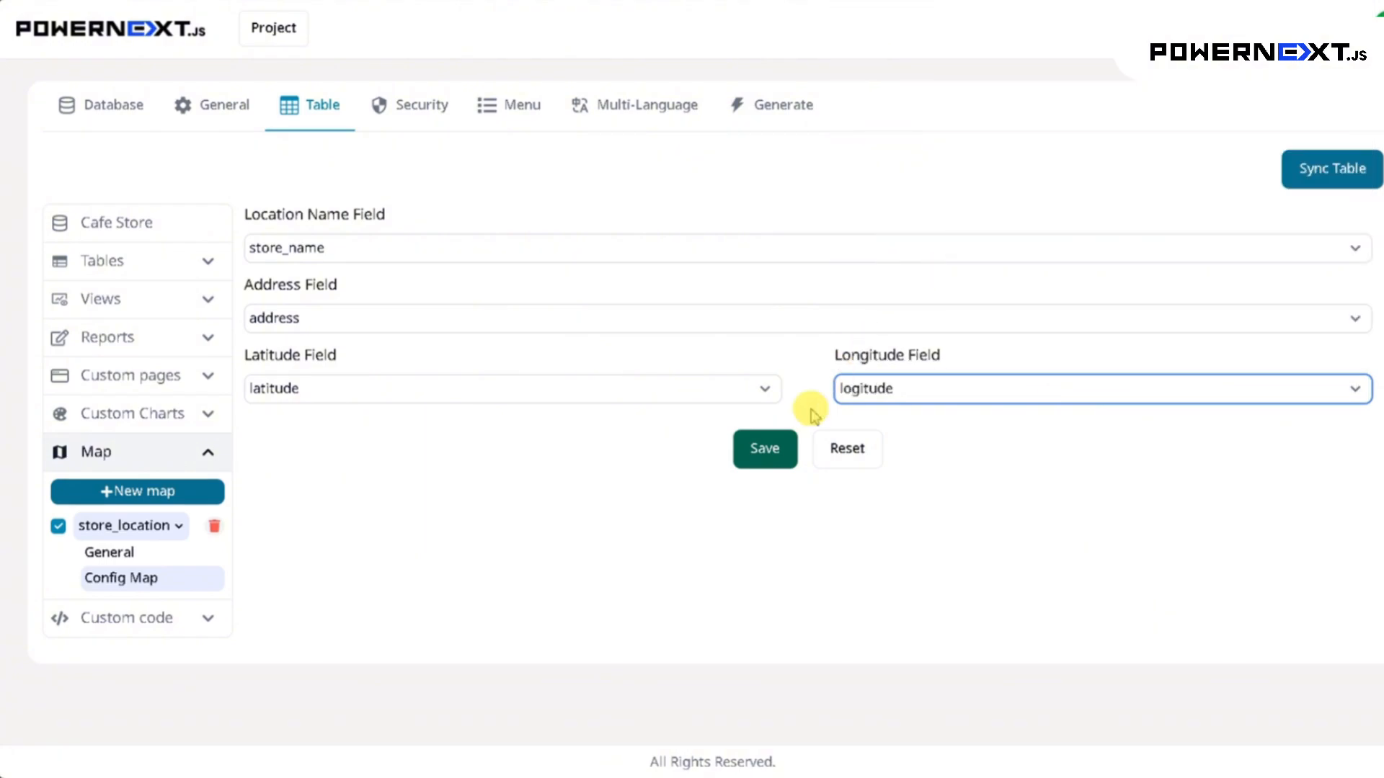
click(763, 467)
click(765, 469)
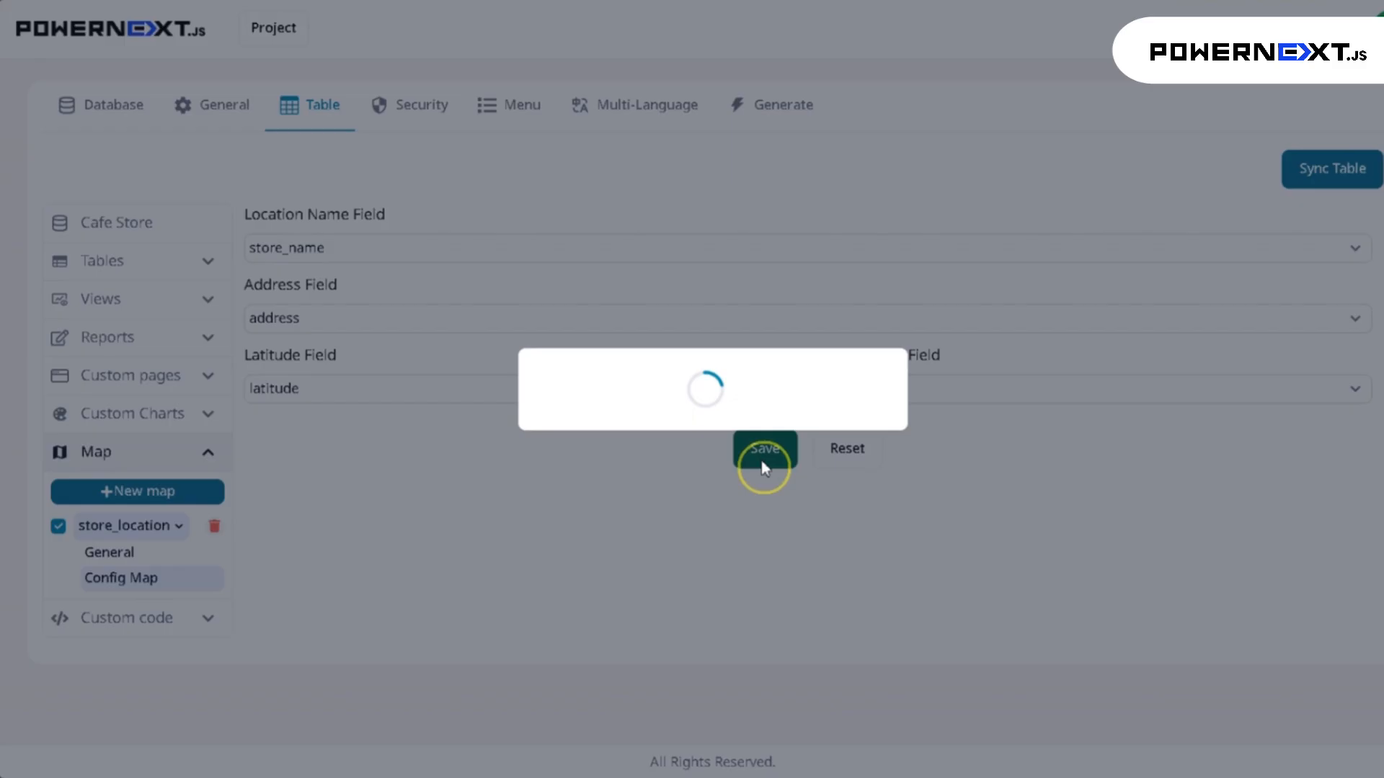
click(749, 463)
Step: Look over the custom code section, the amphures table's server event and client script entries, and the project-wide client script
click(145, 493)
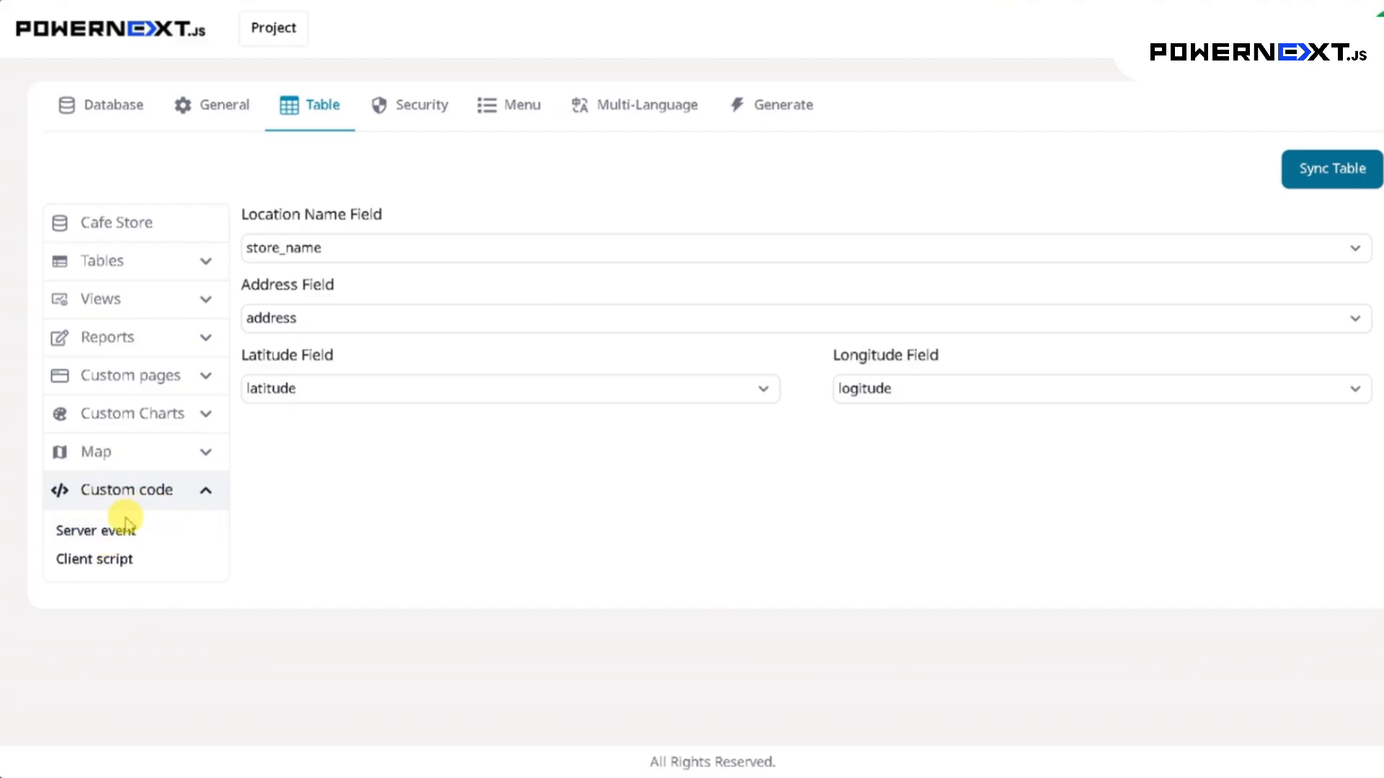
click(133, 279)
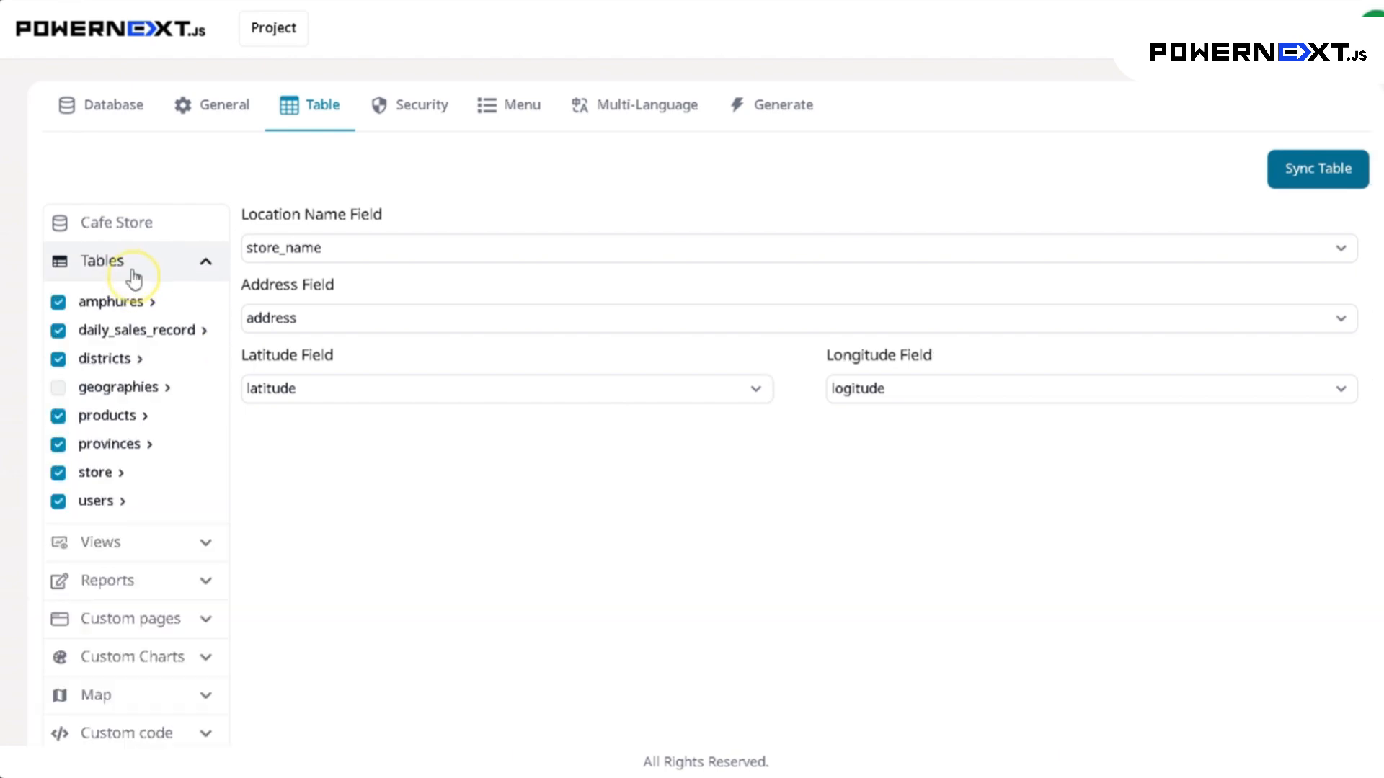
scroll(169, 393, down, 1)
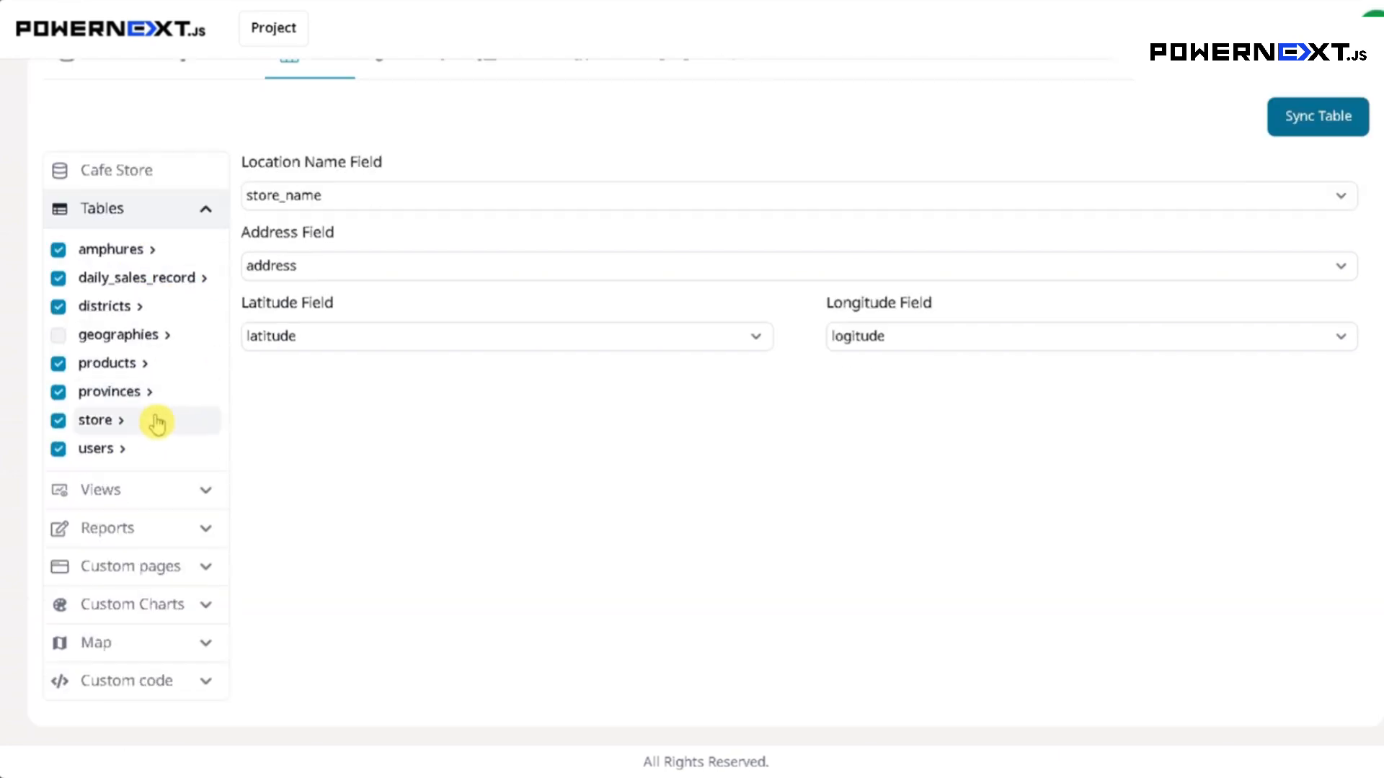
click(144, 250)
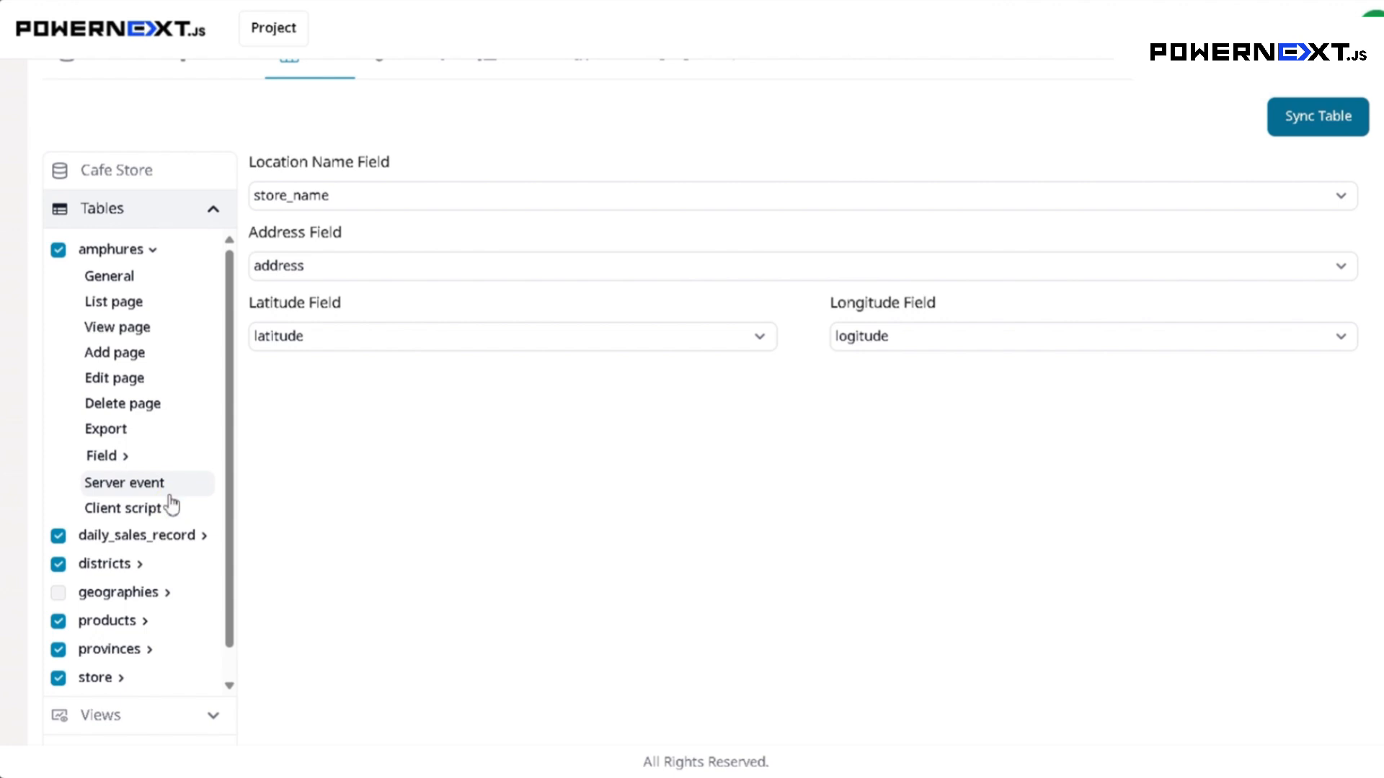
scroll(114, 532, down, 1)
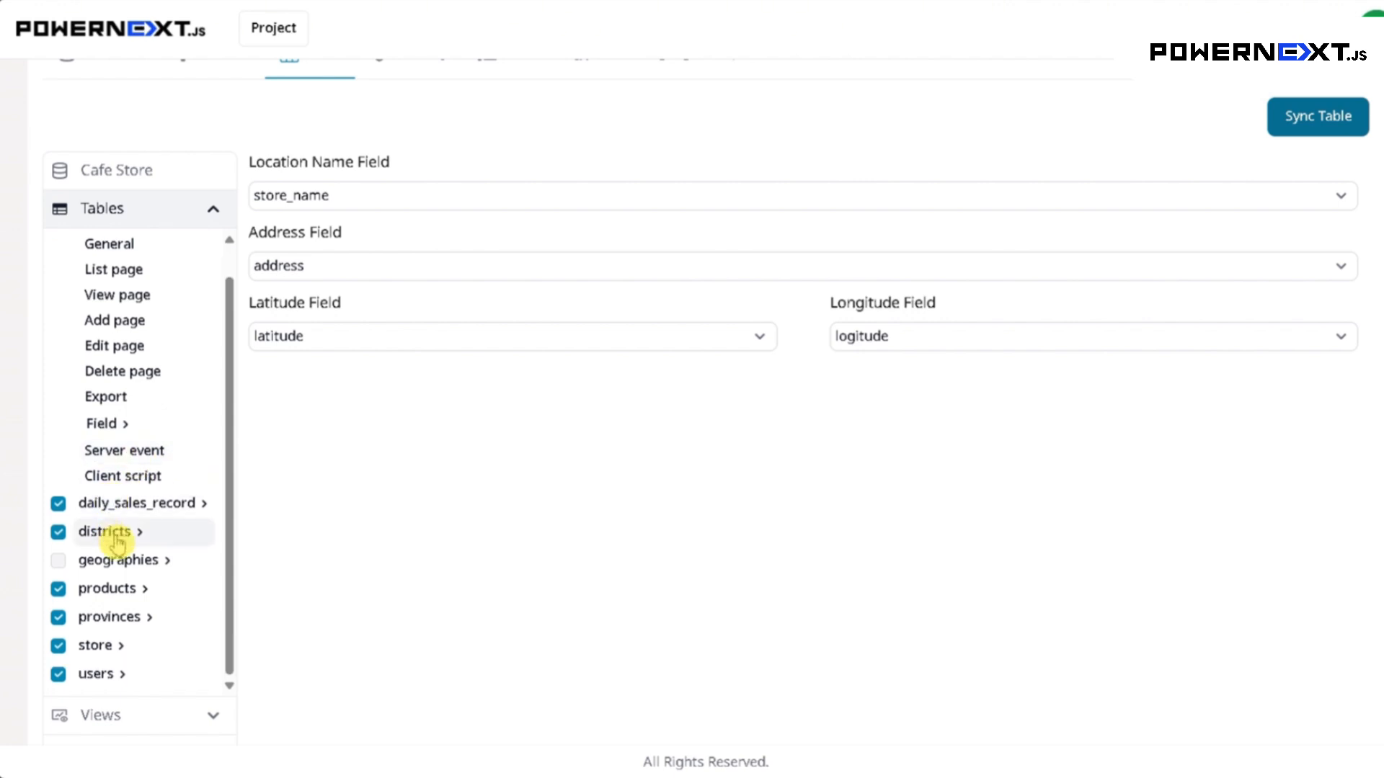
click(180, 216)
click(156, 496)
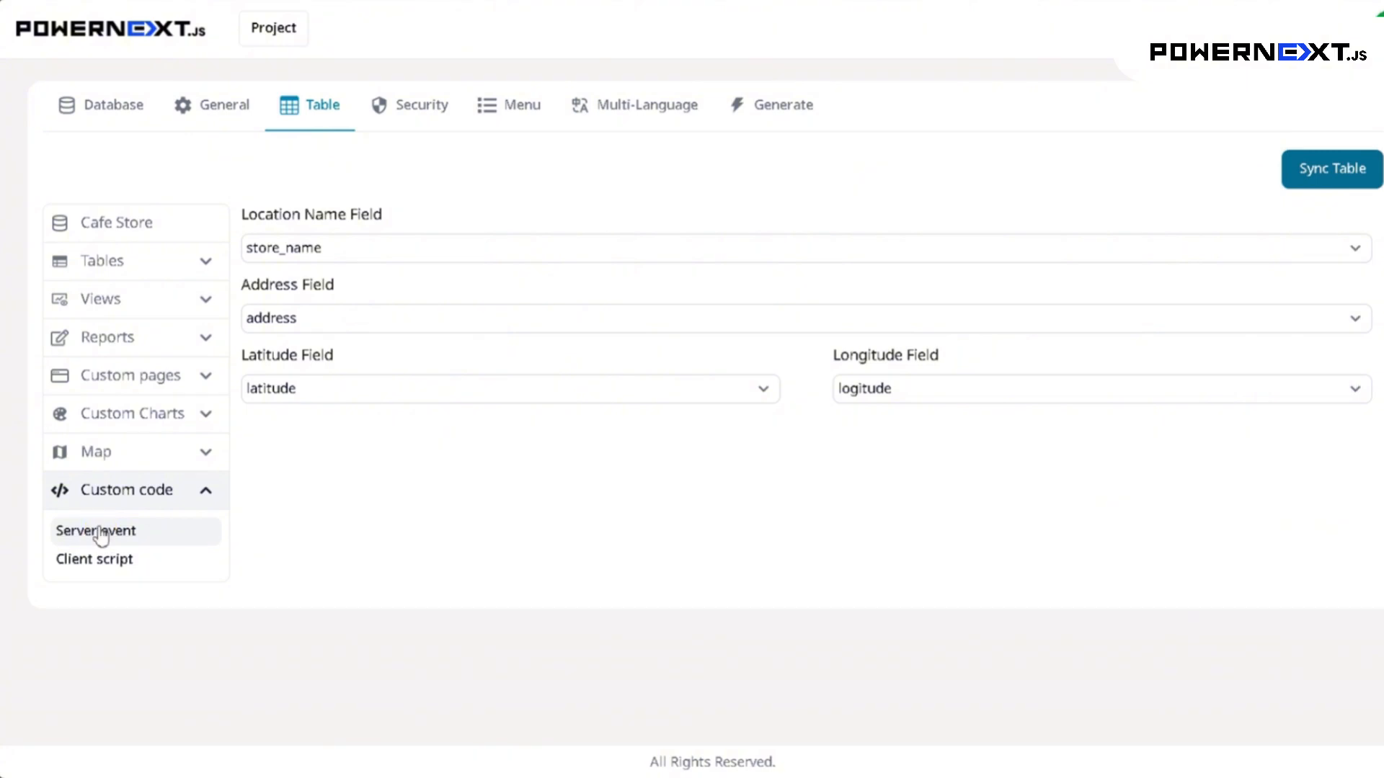
click(115, 559)
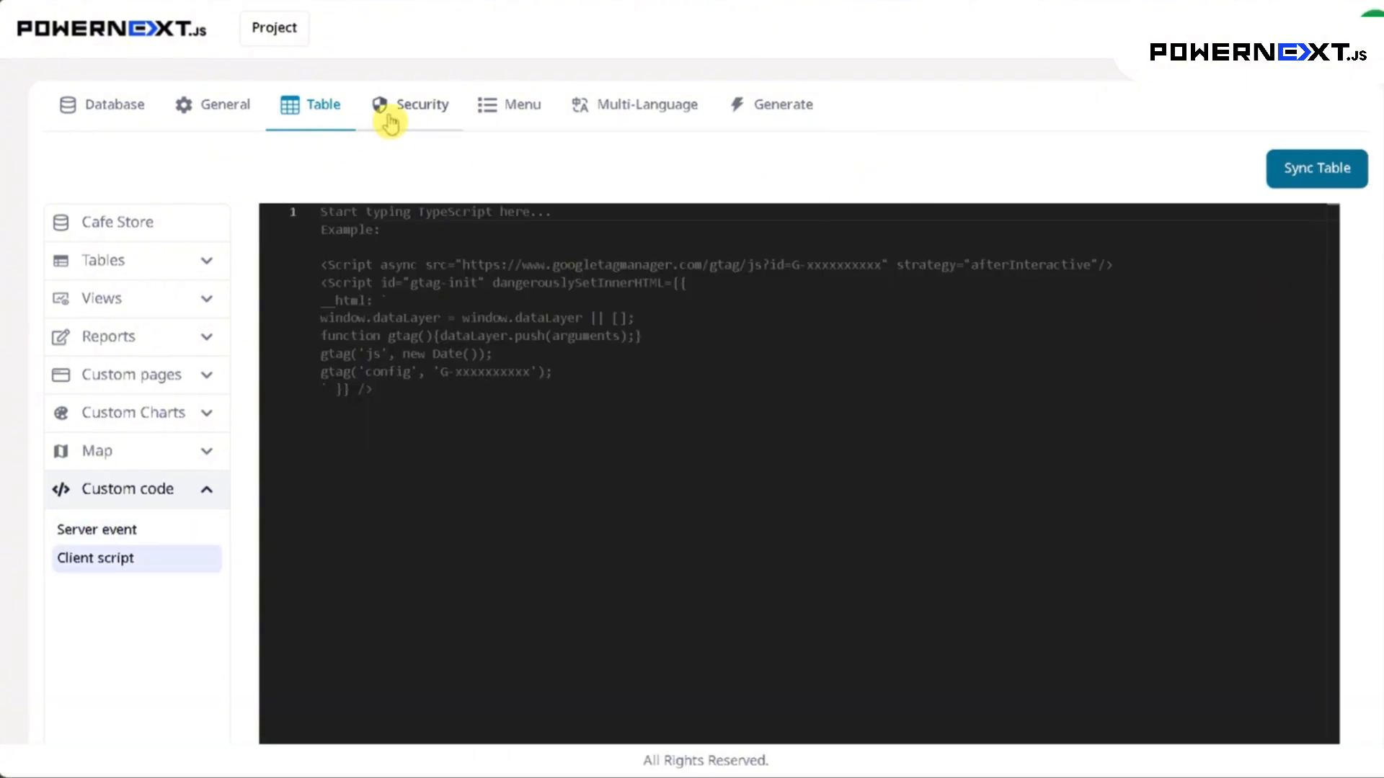
Step: In the security settings, set the admin account username to administrator, fill in the admin password, and enable Use Table Permission
click(414, 122)
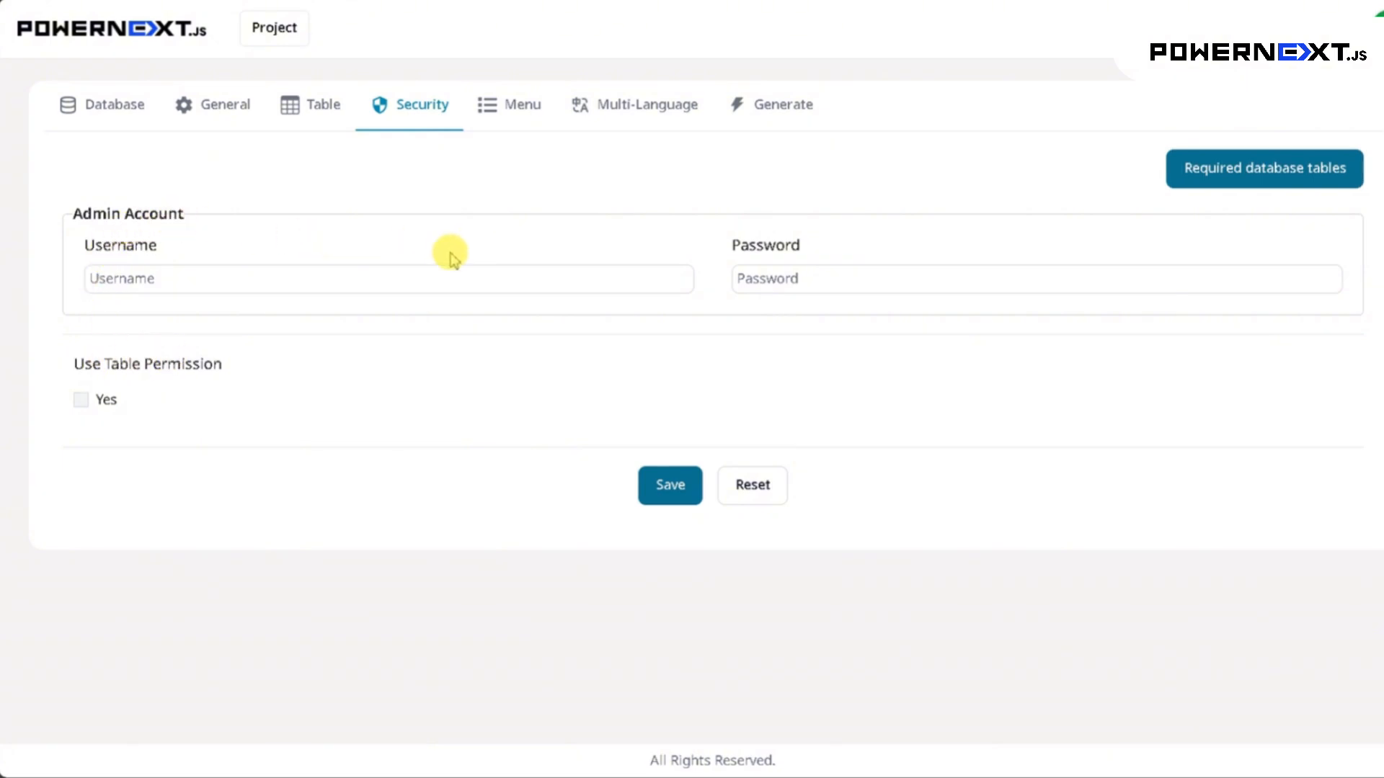
click(163, 280)
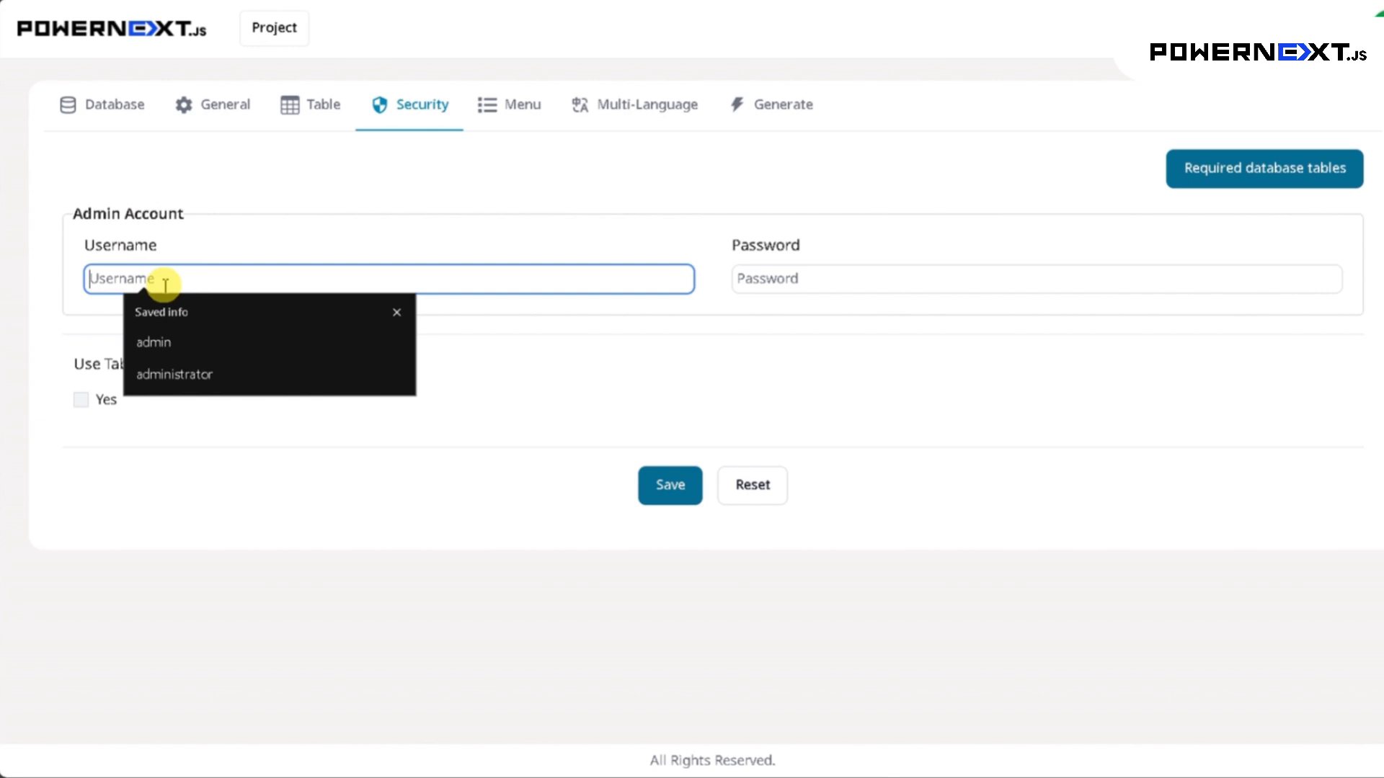
click(193, 376)
click(869, 289)
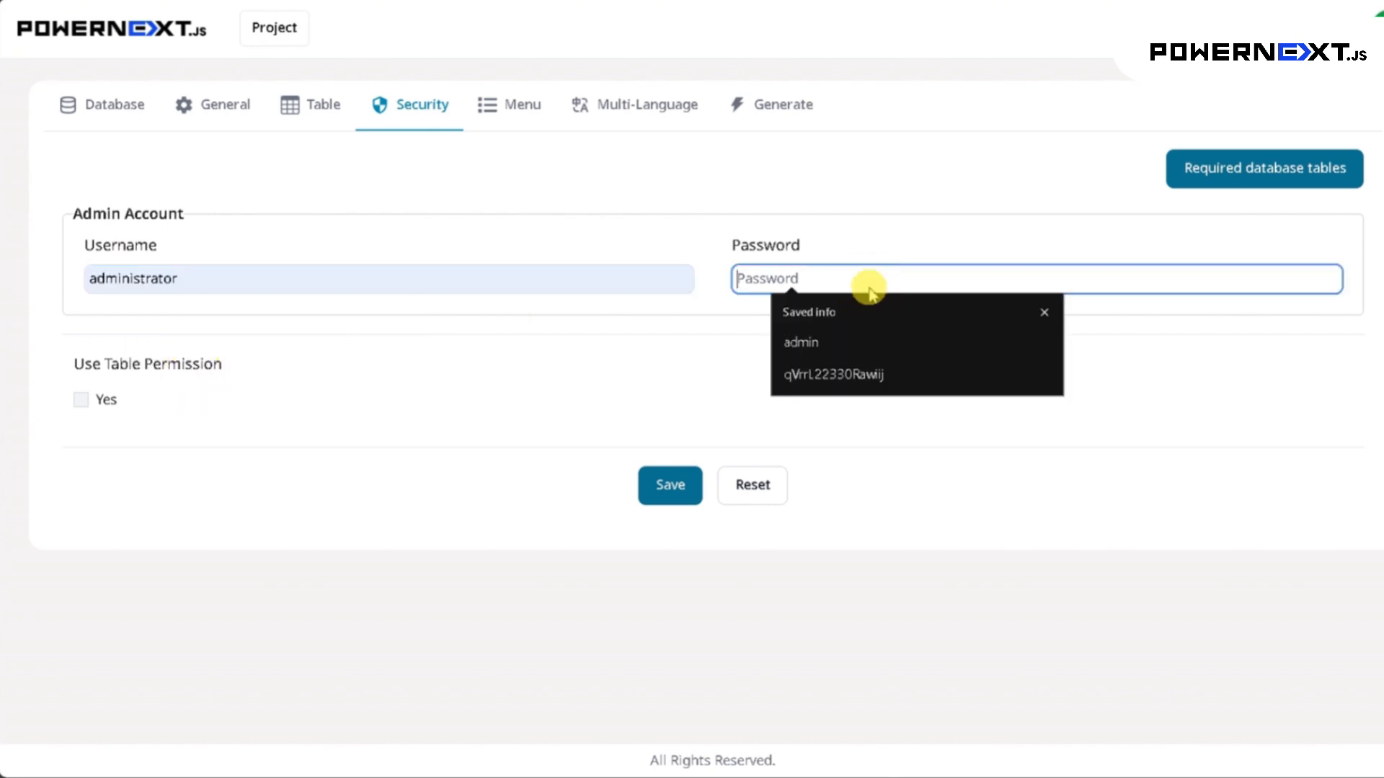
click(859, 377)
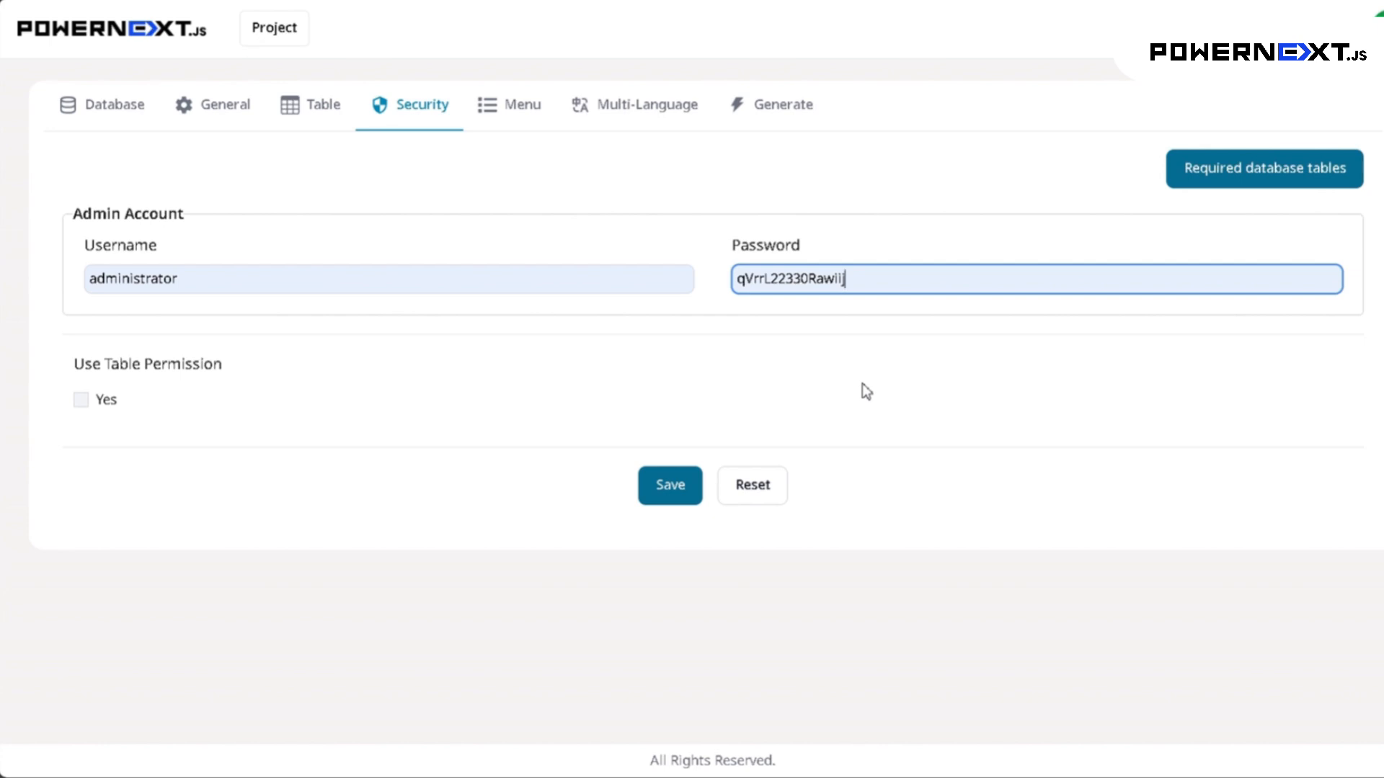
click(77, 403)
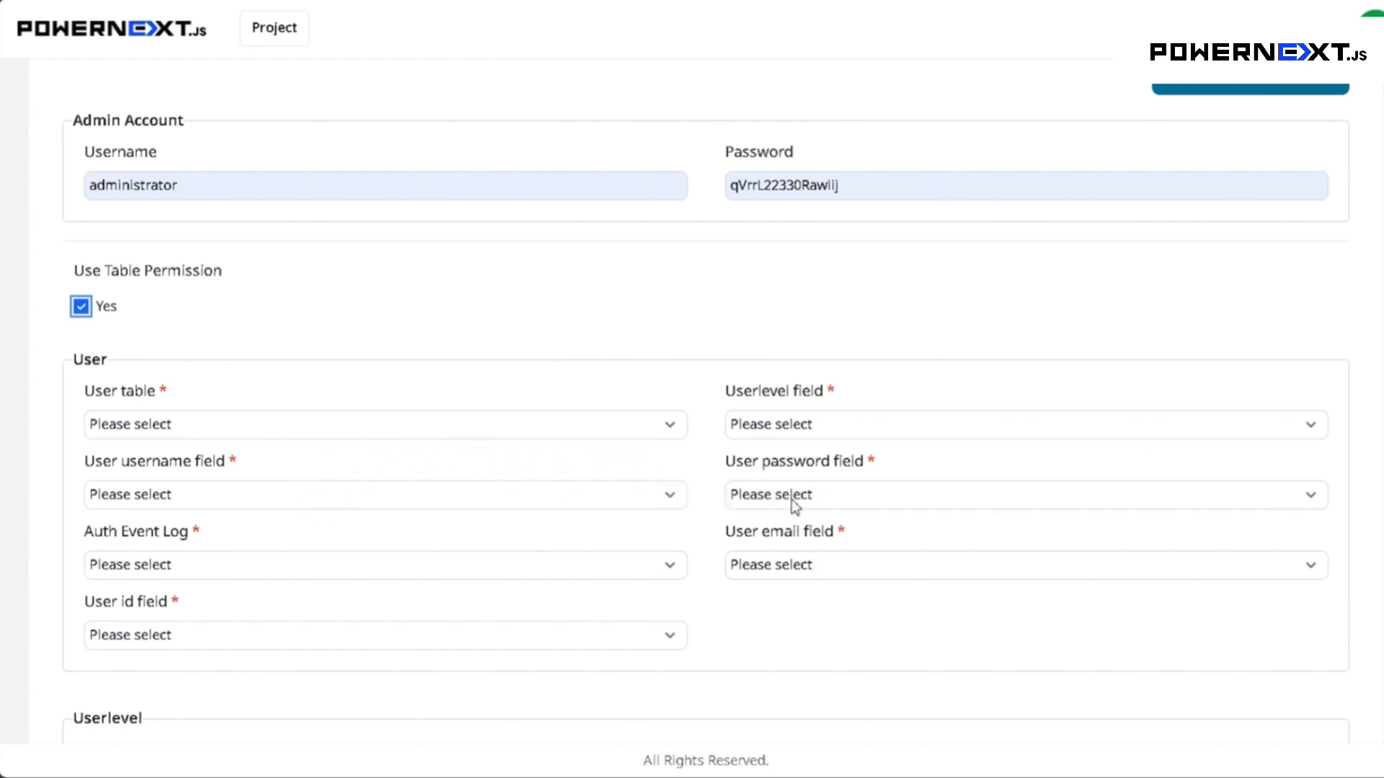
Step: Display the SQL script for the required database tables and copy all of its CREATE TABLE statements
scroll(732, 569, down, 5)
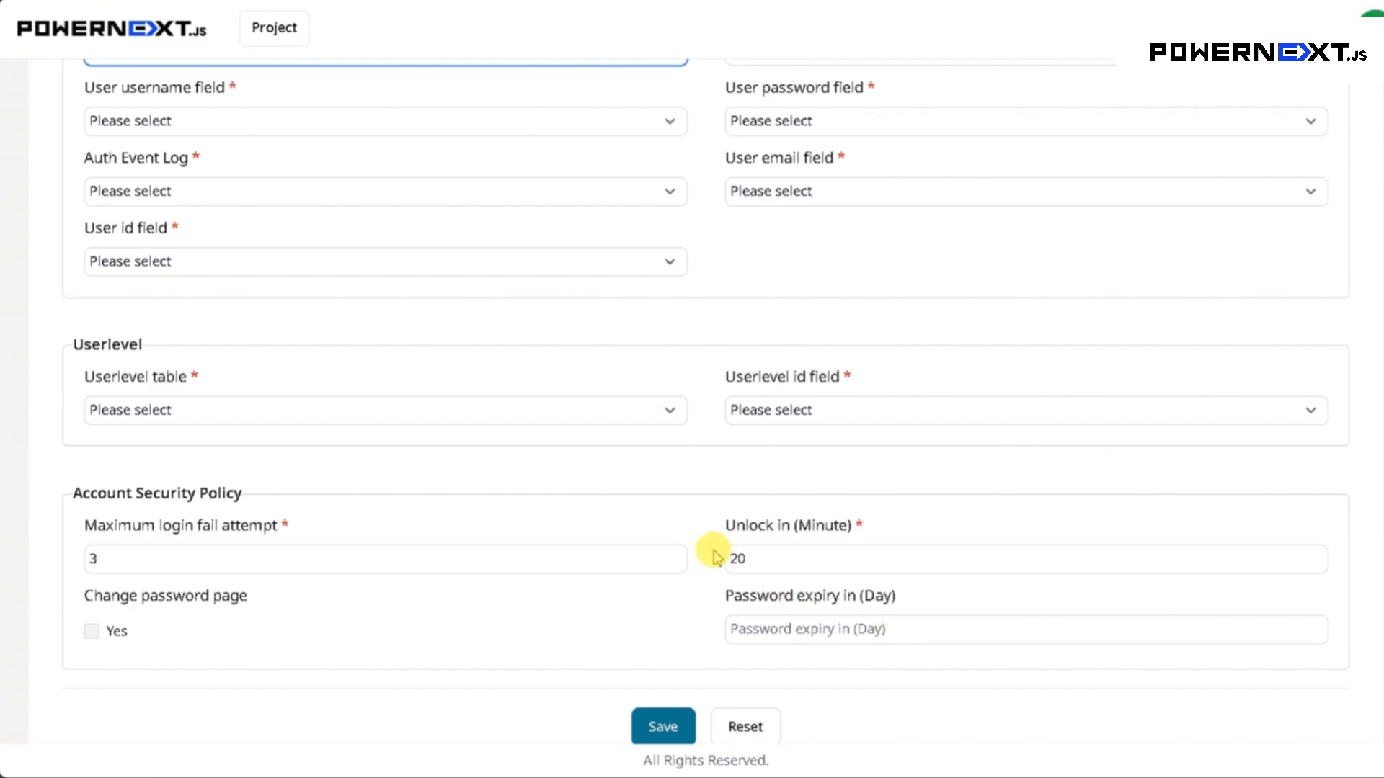
scroll(707, 553, up, 6)
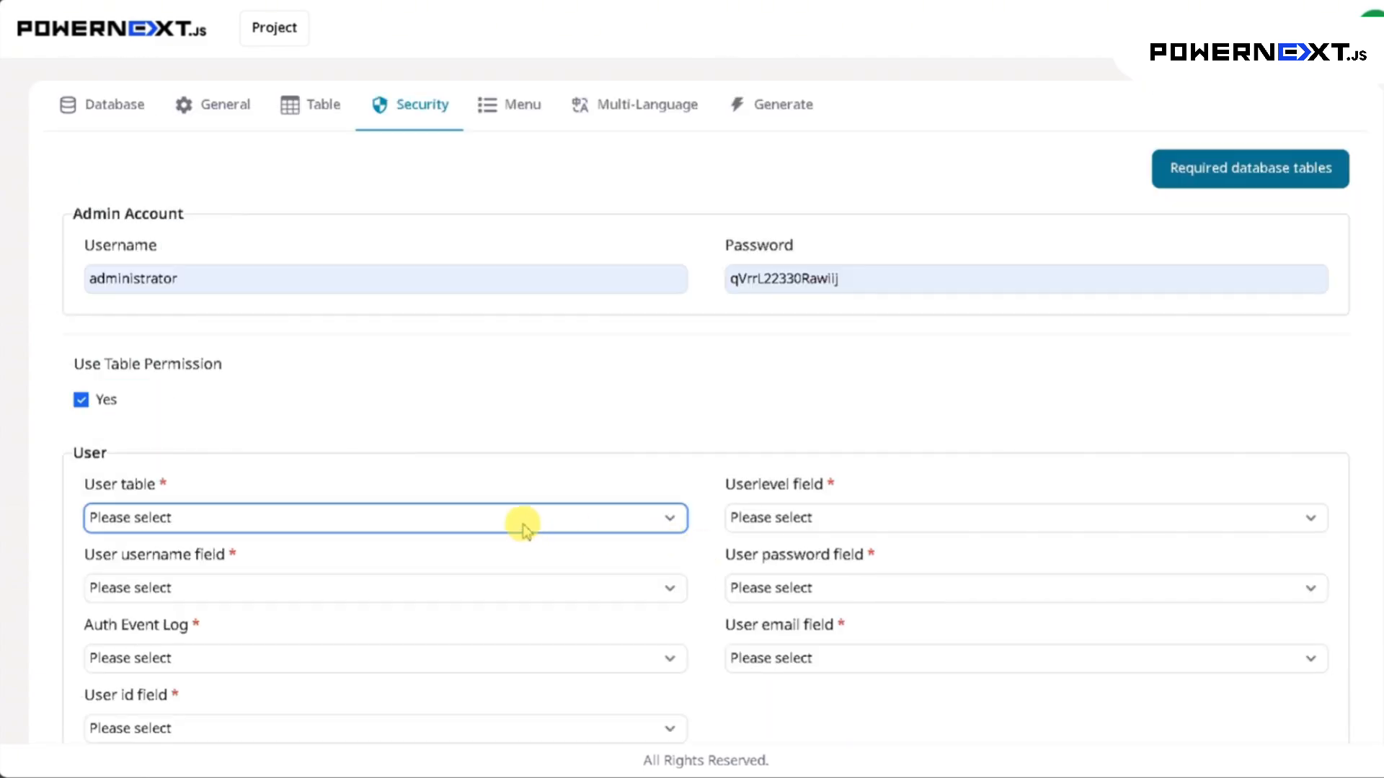
scroll(616, 540, down, 6)
scroll(620, 549, up, 6)
click(1230, 183)
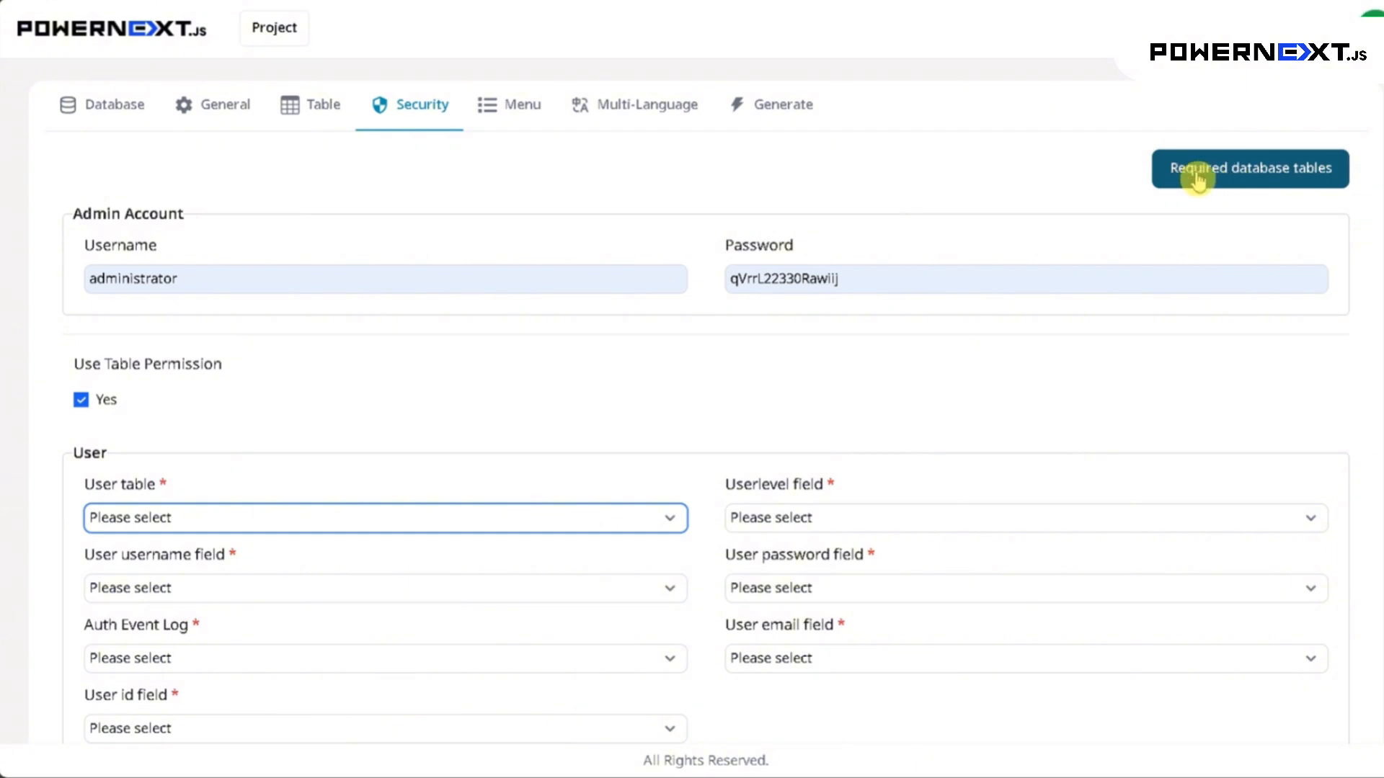
click(1230, 180)
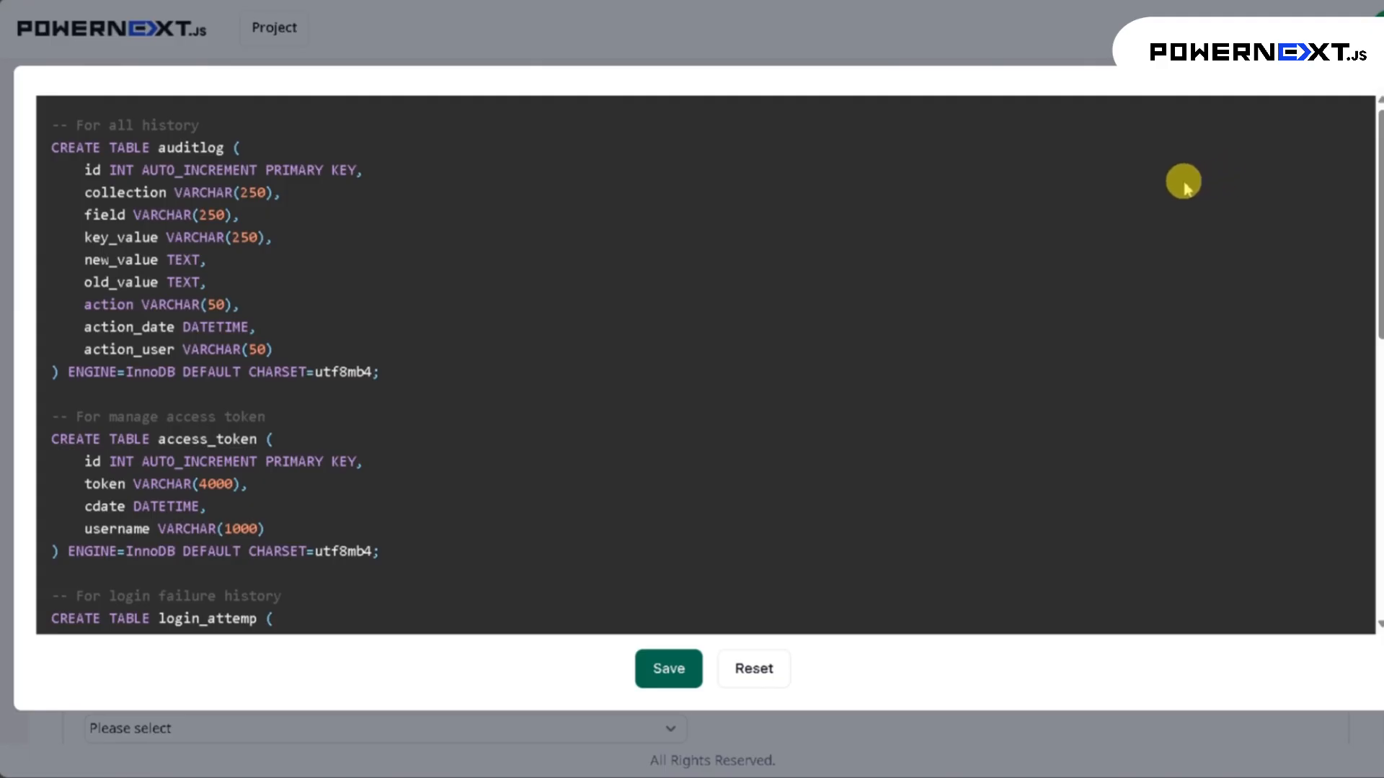
scroll(382, 436, down, 10)
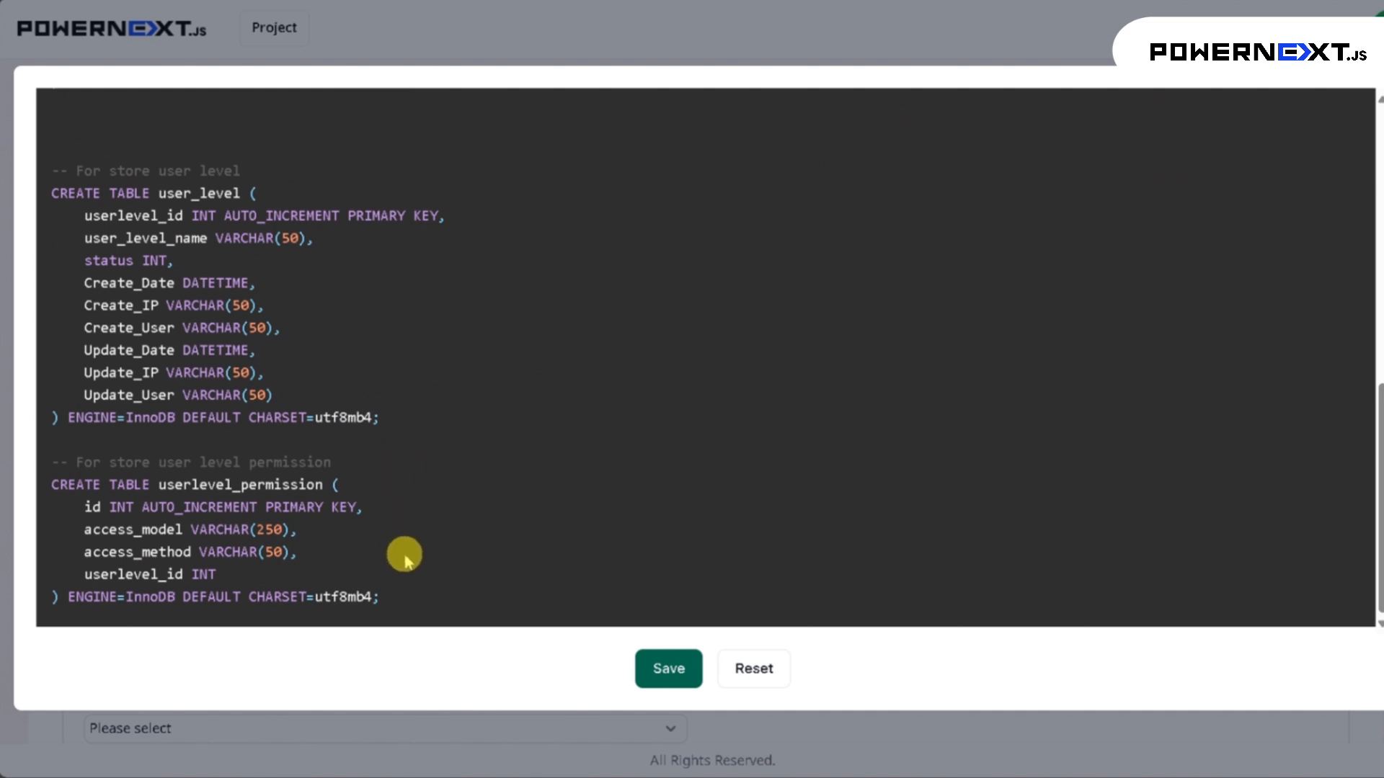
scroll(311, 452, up, 3)
drag(312, 451, 21, 126)
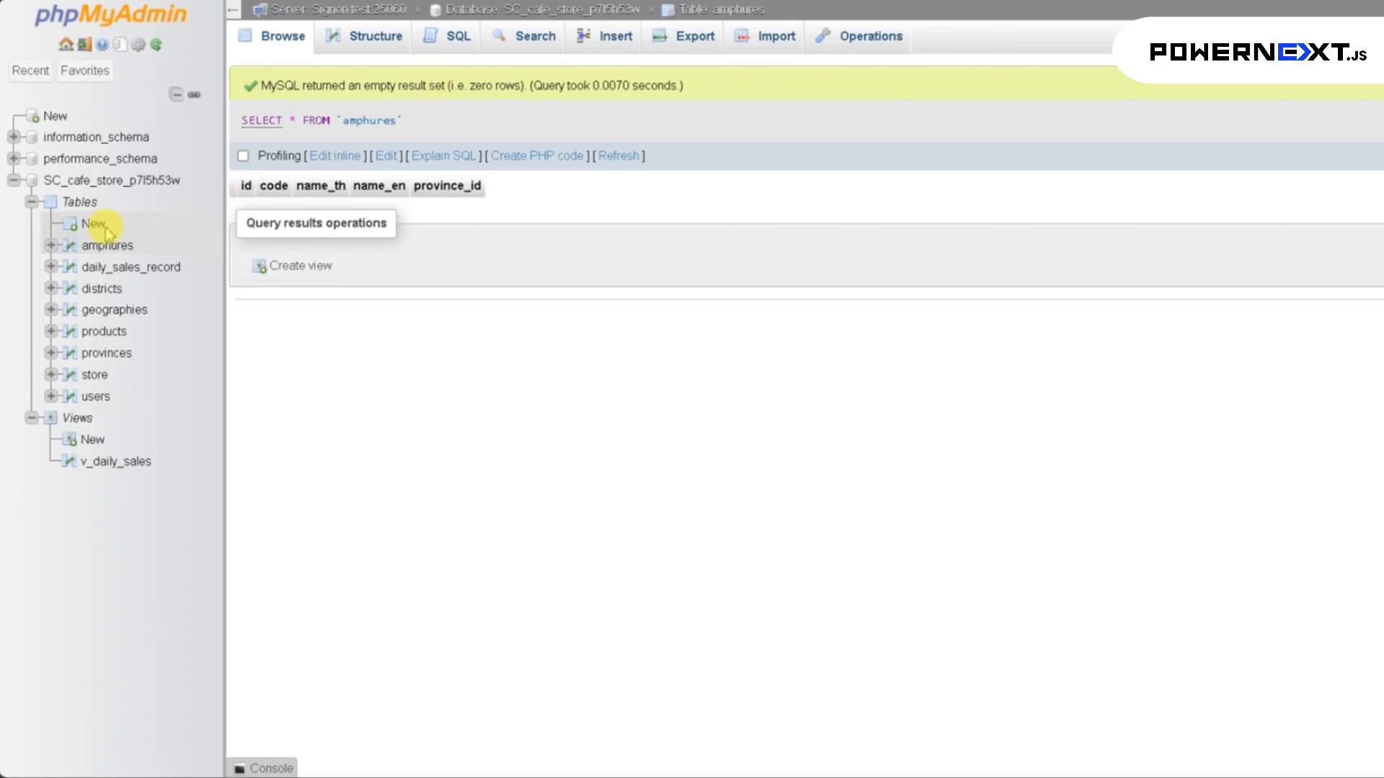
Step: In phpMyAdmin, paste the copied table-creation script as an SQL query on the cafe store database and run it
click(457, 36)
click(398, 193)
key(ctrl+a)
key(ctrl+v)
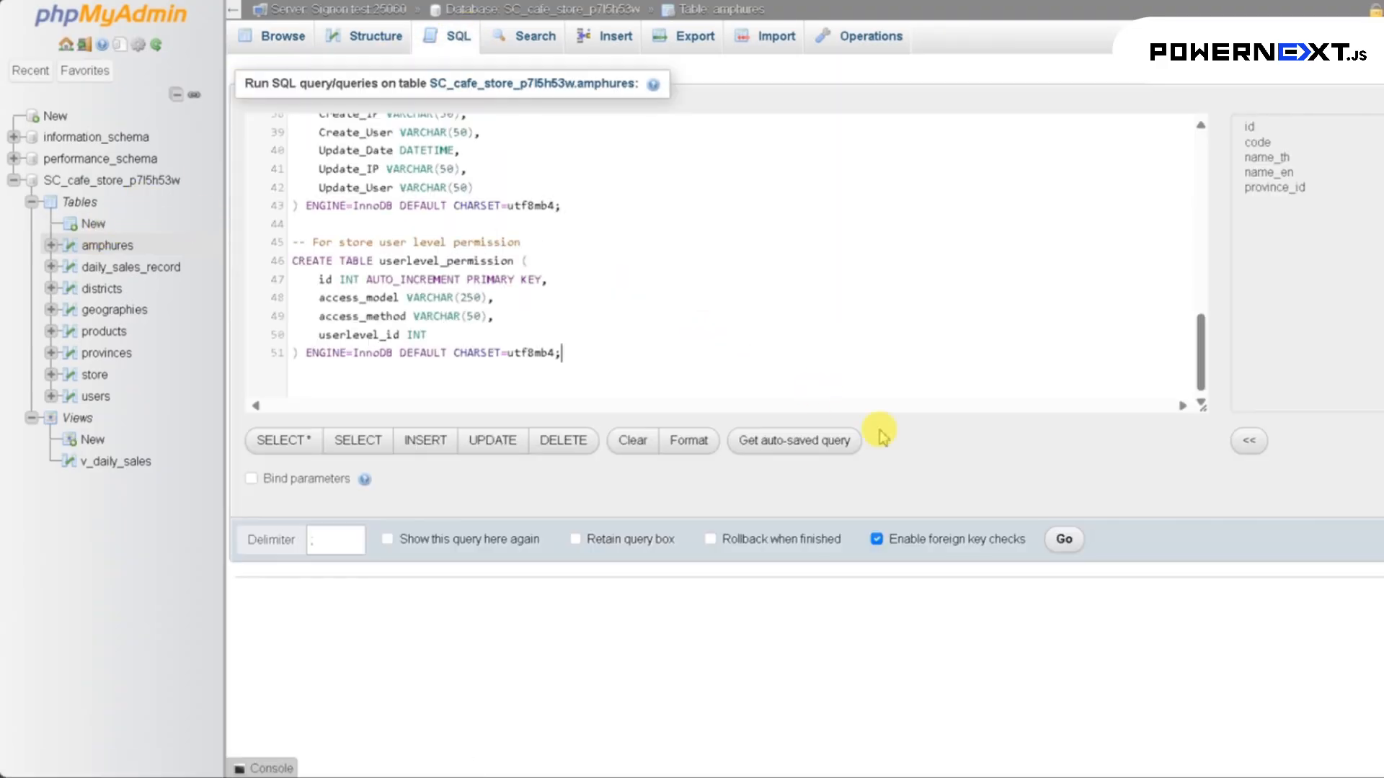
click(1067, 540)
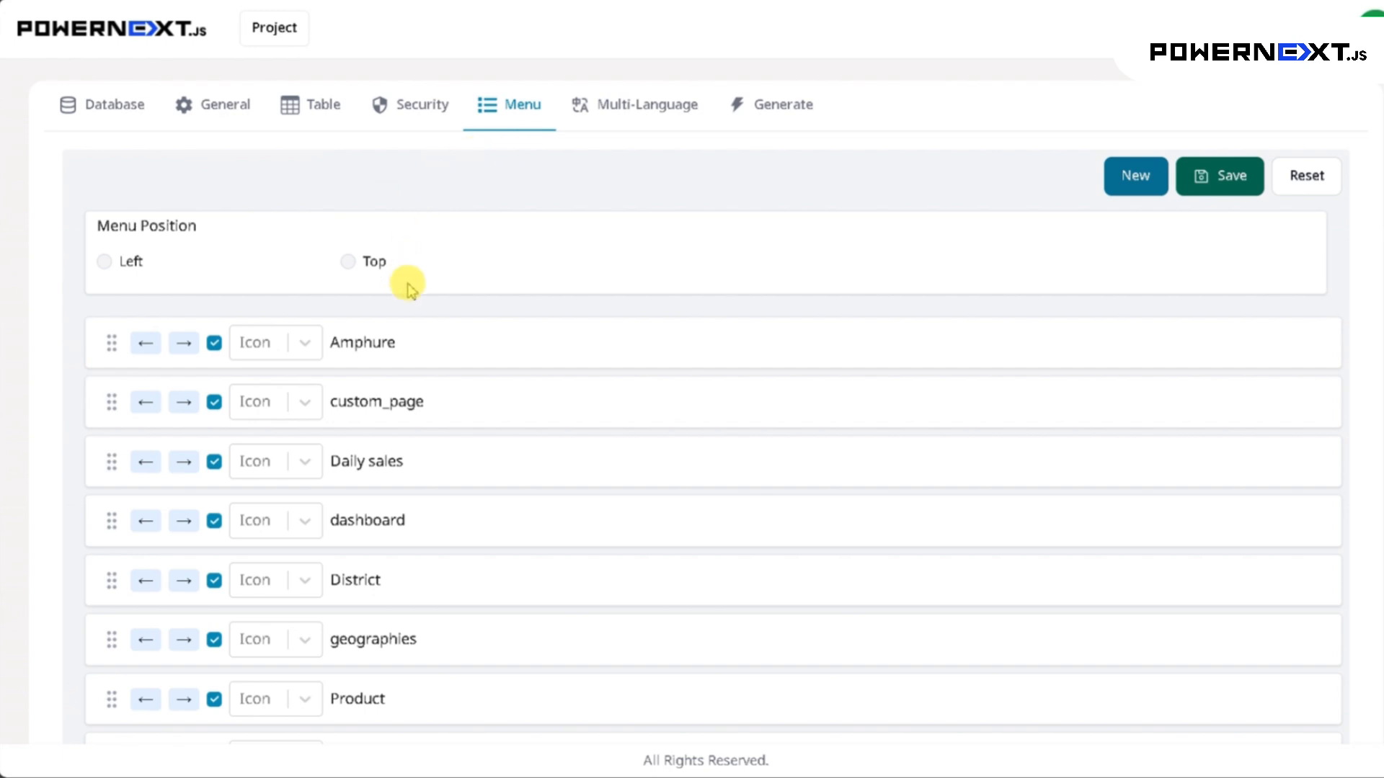
Step: In the project's menu settings, assign the Ad icon to the Amphure item and place it below custom_page
scroll(425, 383, down, 3)
scroll(429, 395, up, 3)
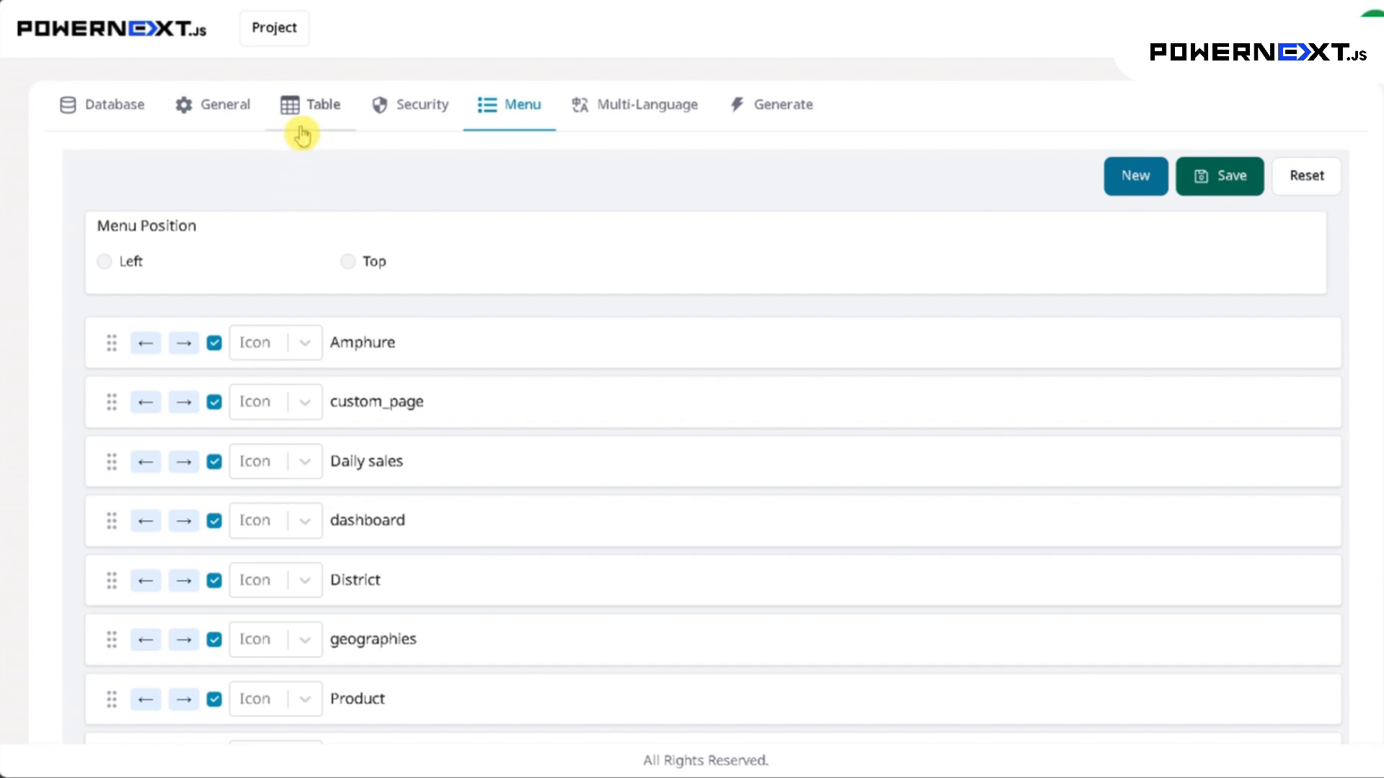
click(296, 346)
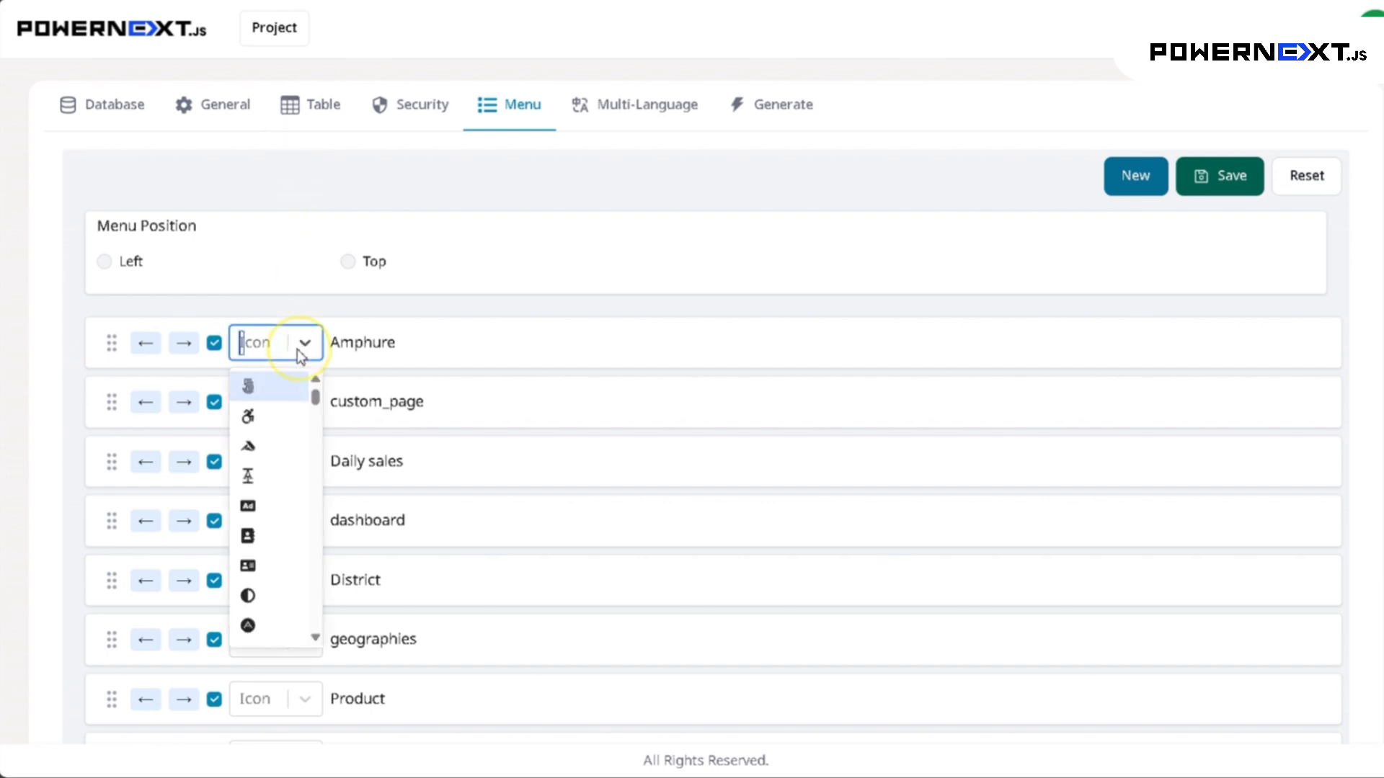
click(271, 511)
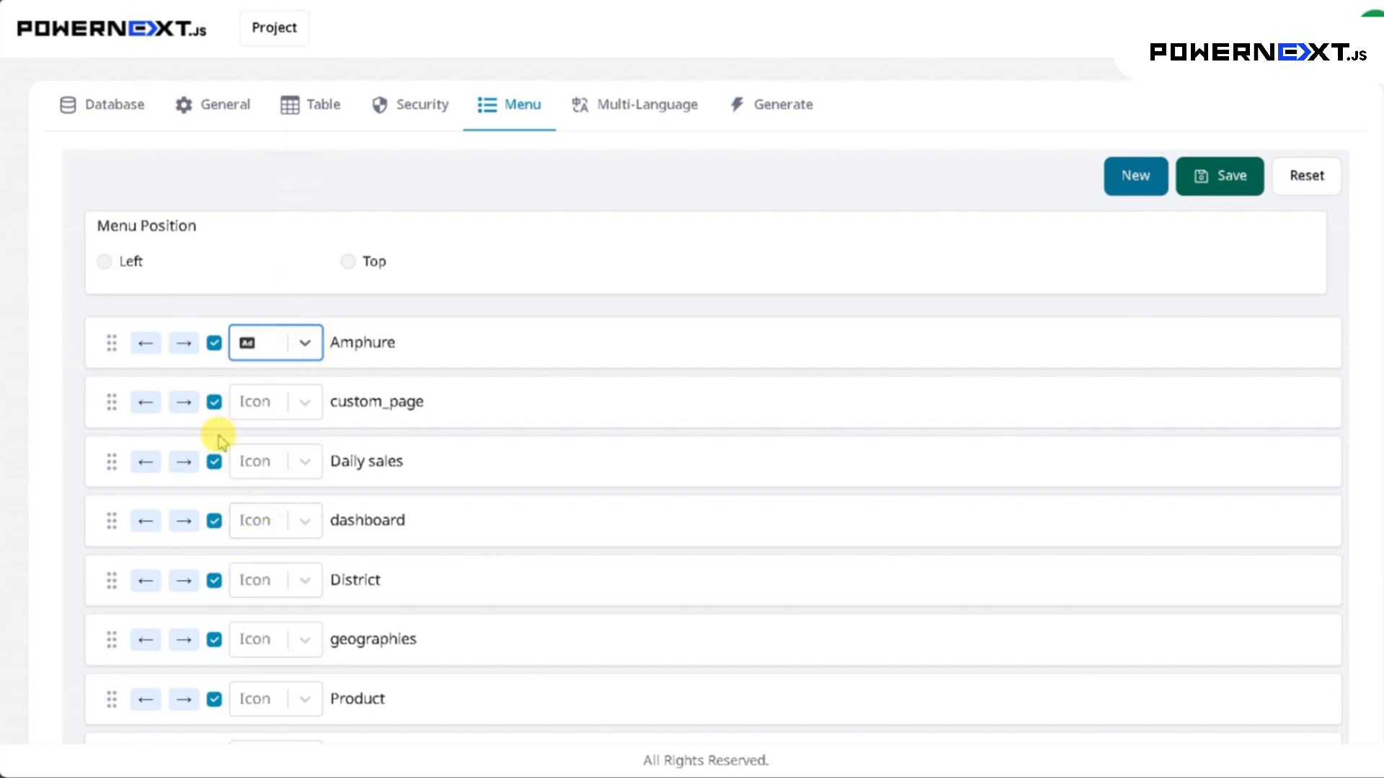
drag(111, 344, 108, 314)
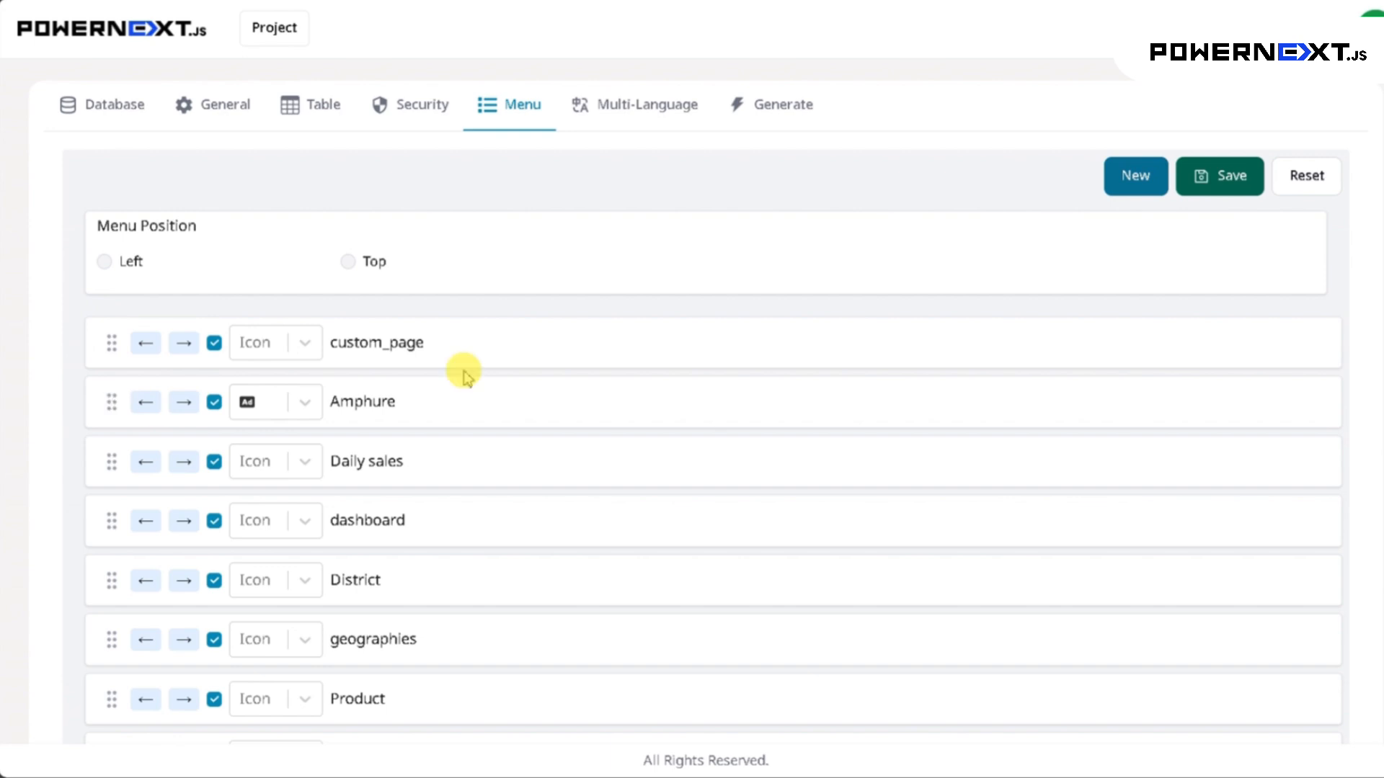
Step: Add a new menu item named User management with a building-and-user icon and an empty URL
click(1125, 185)
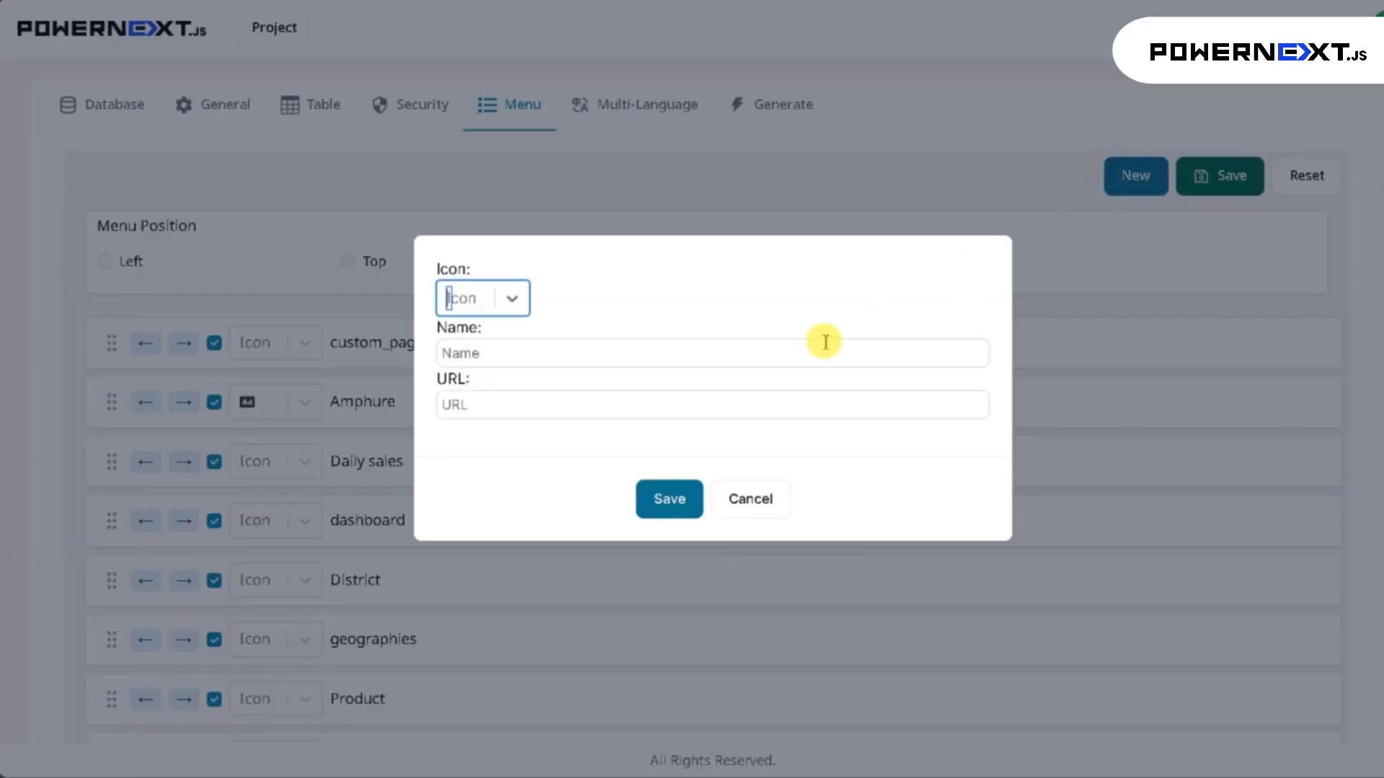
click(510, 301)
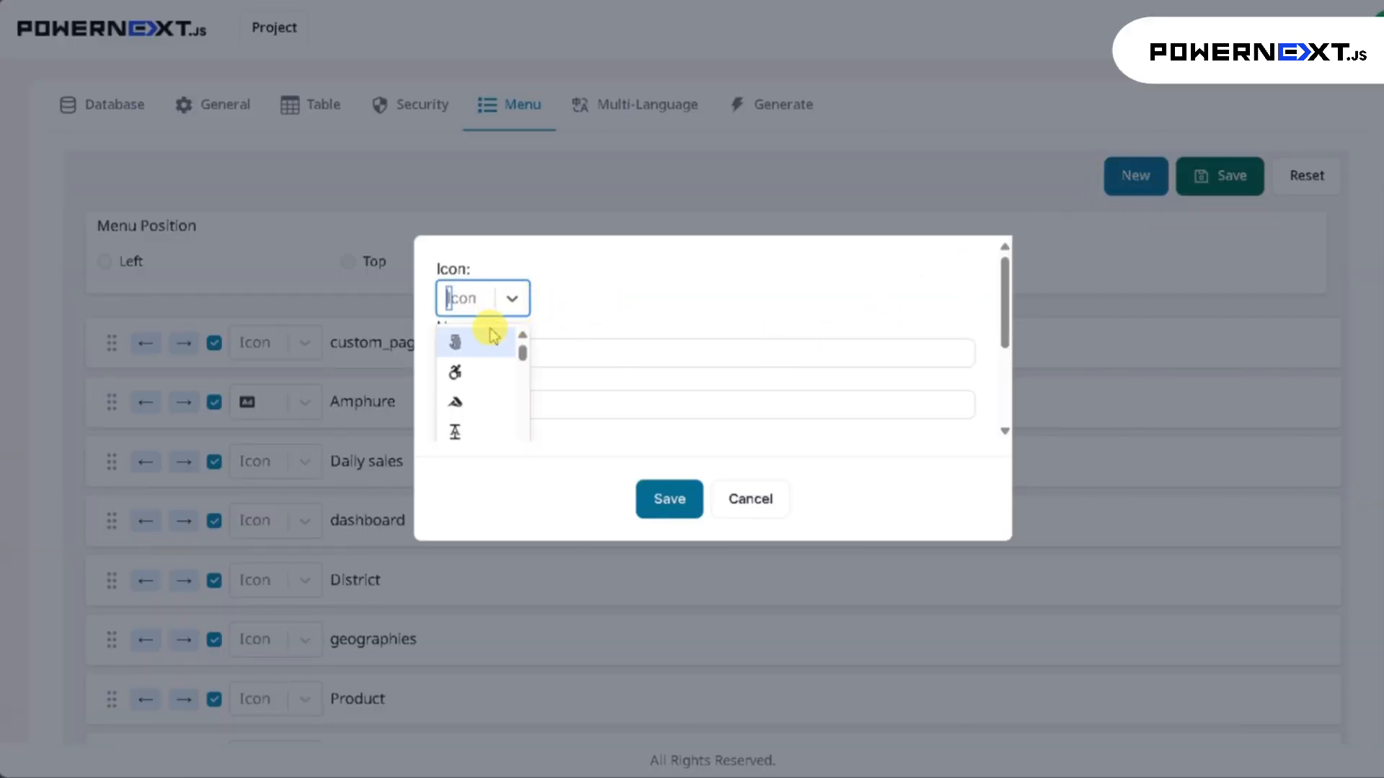
text(h)
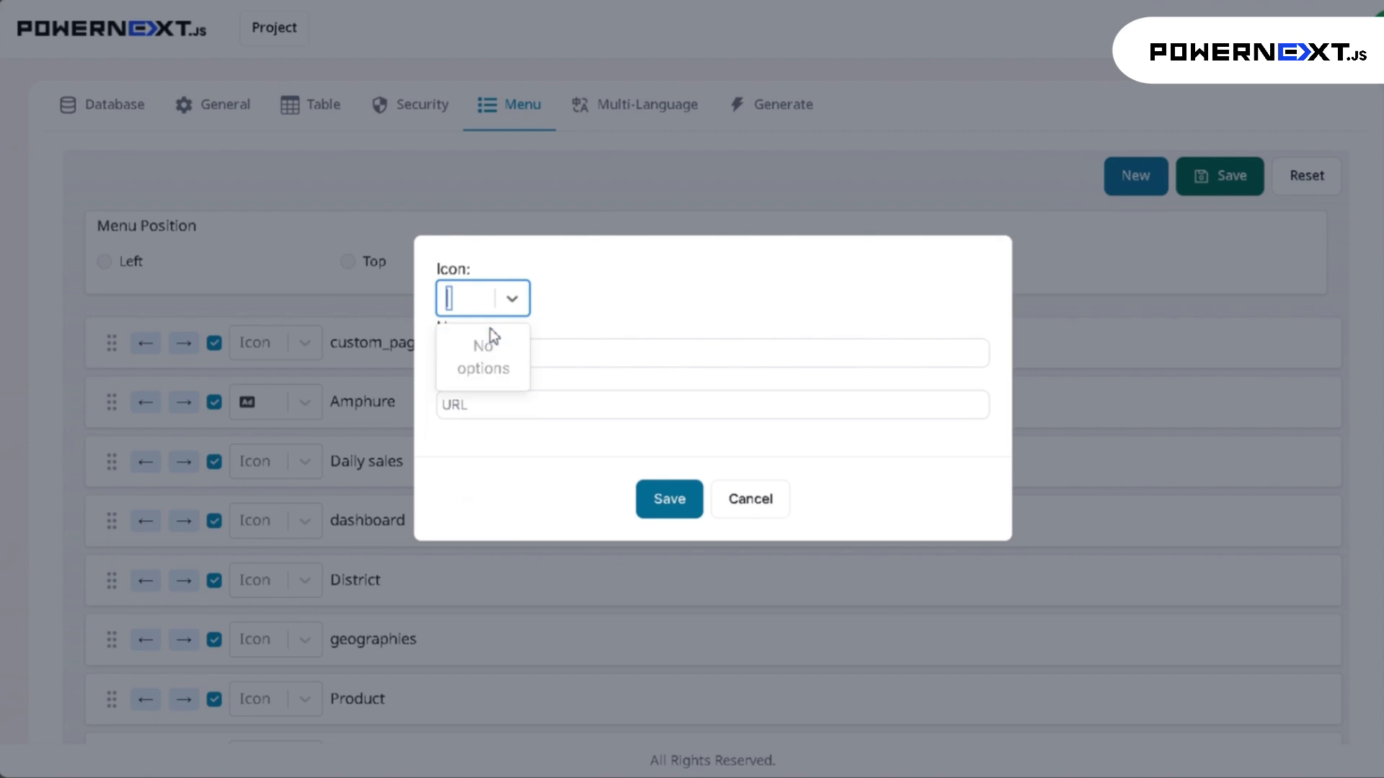
key(BackSpace)
key(BackSpace)
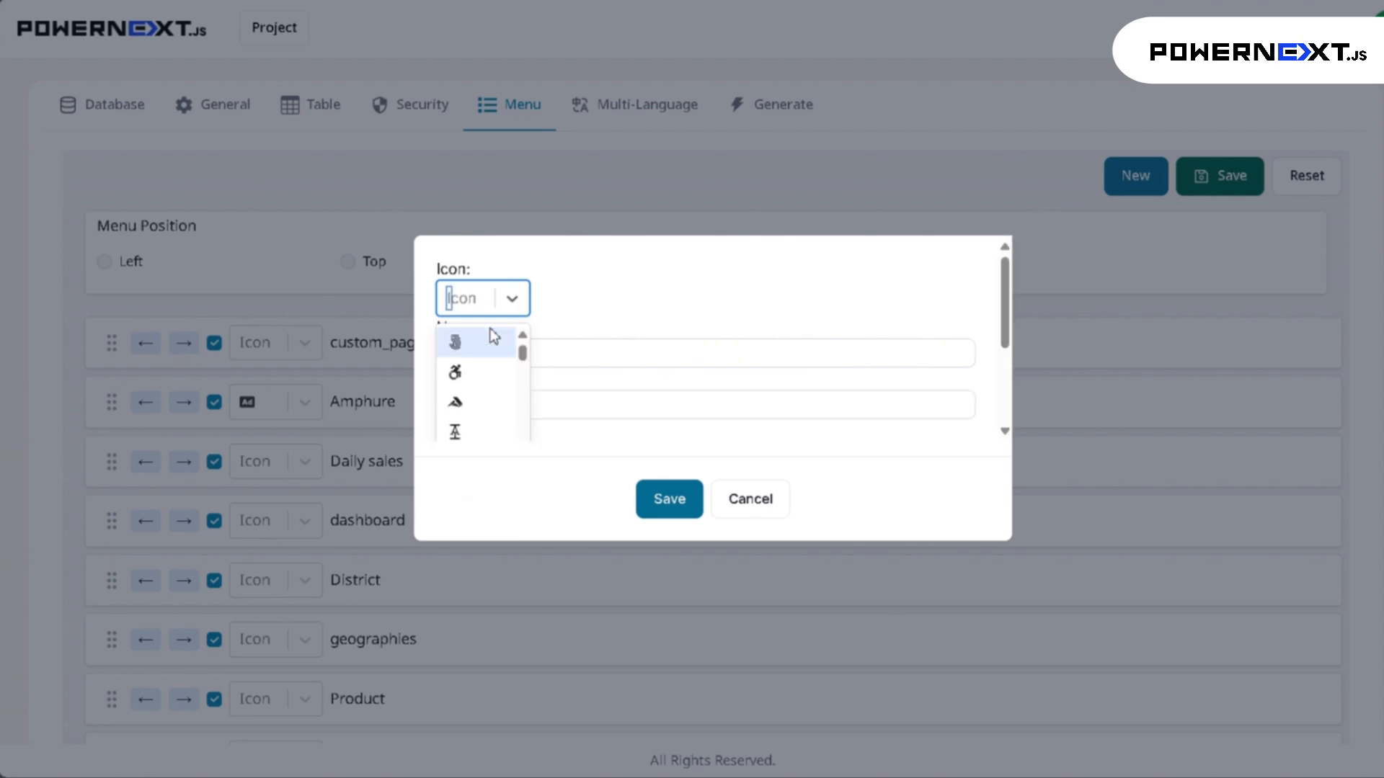
text(se)
click(575, 431)
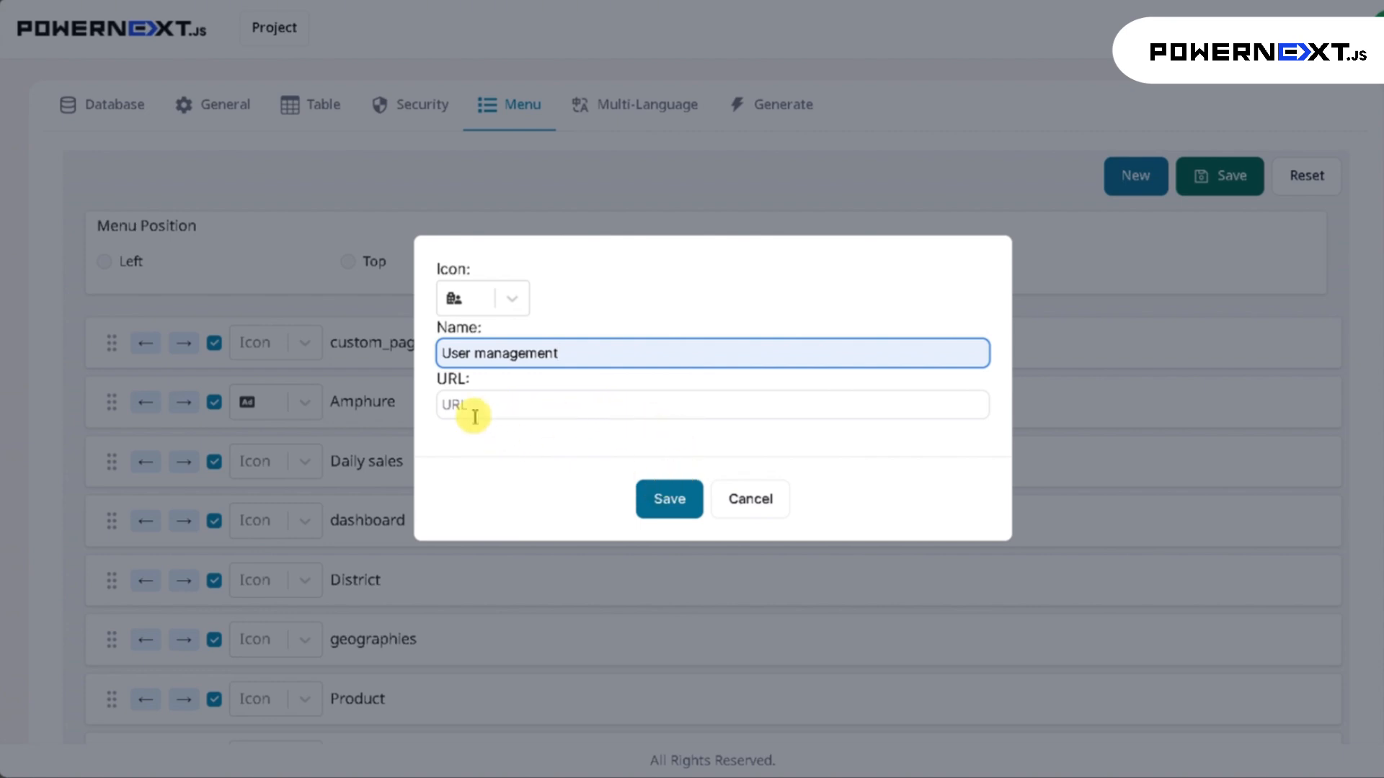
click(666, 510)
Step: Nest the User menu item under User management and save the menu configuration
scroll(692, 432, down, 4)
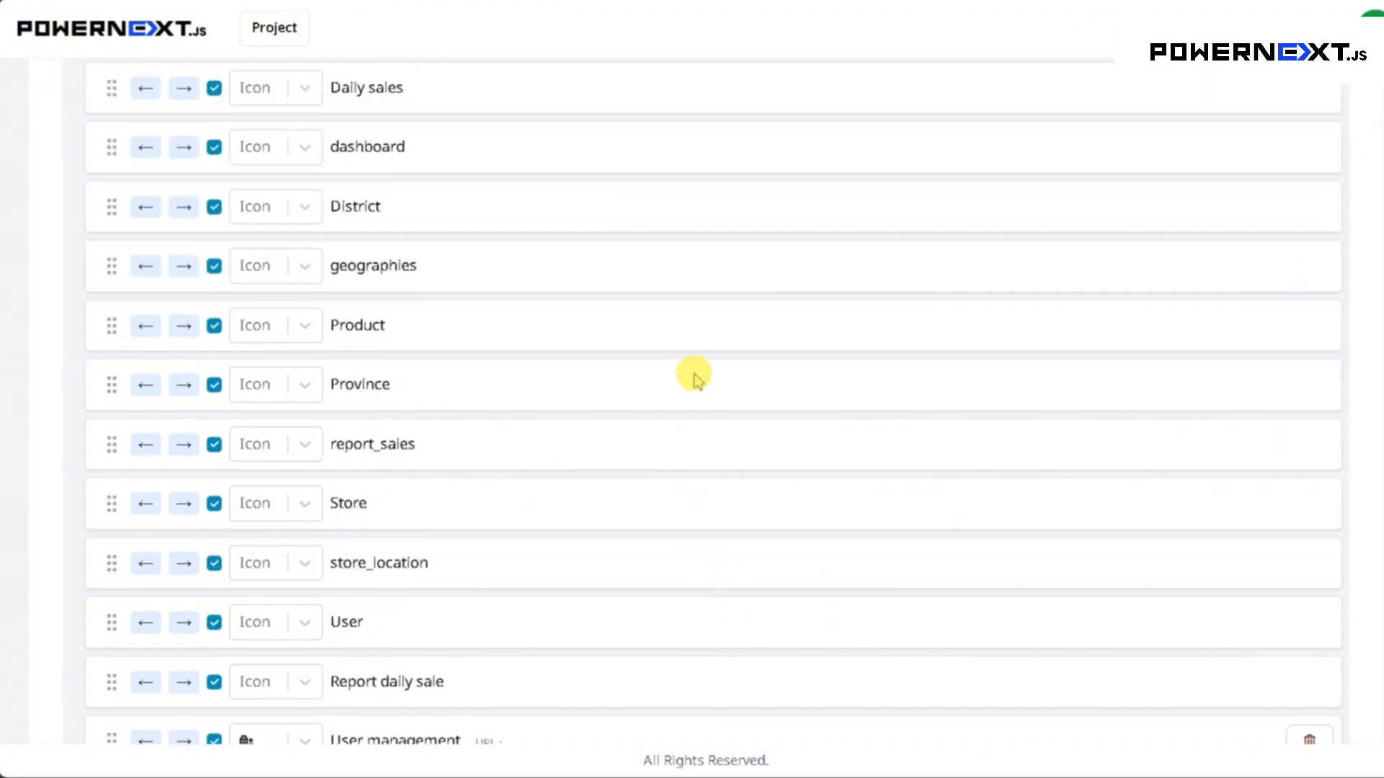
scroll(693, 374, down, 3)
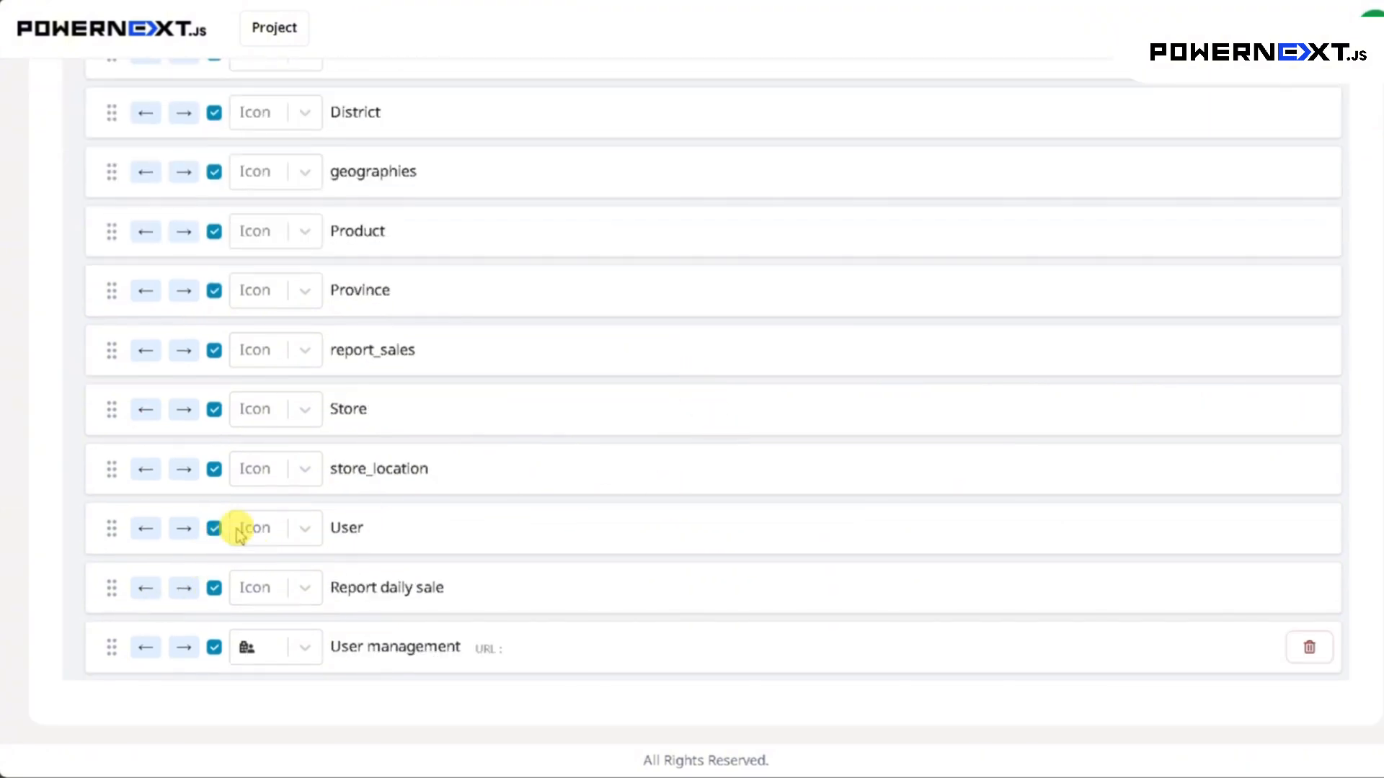
scroll(231, 533, up, 5)
scroll(281, 436, down, 5)
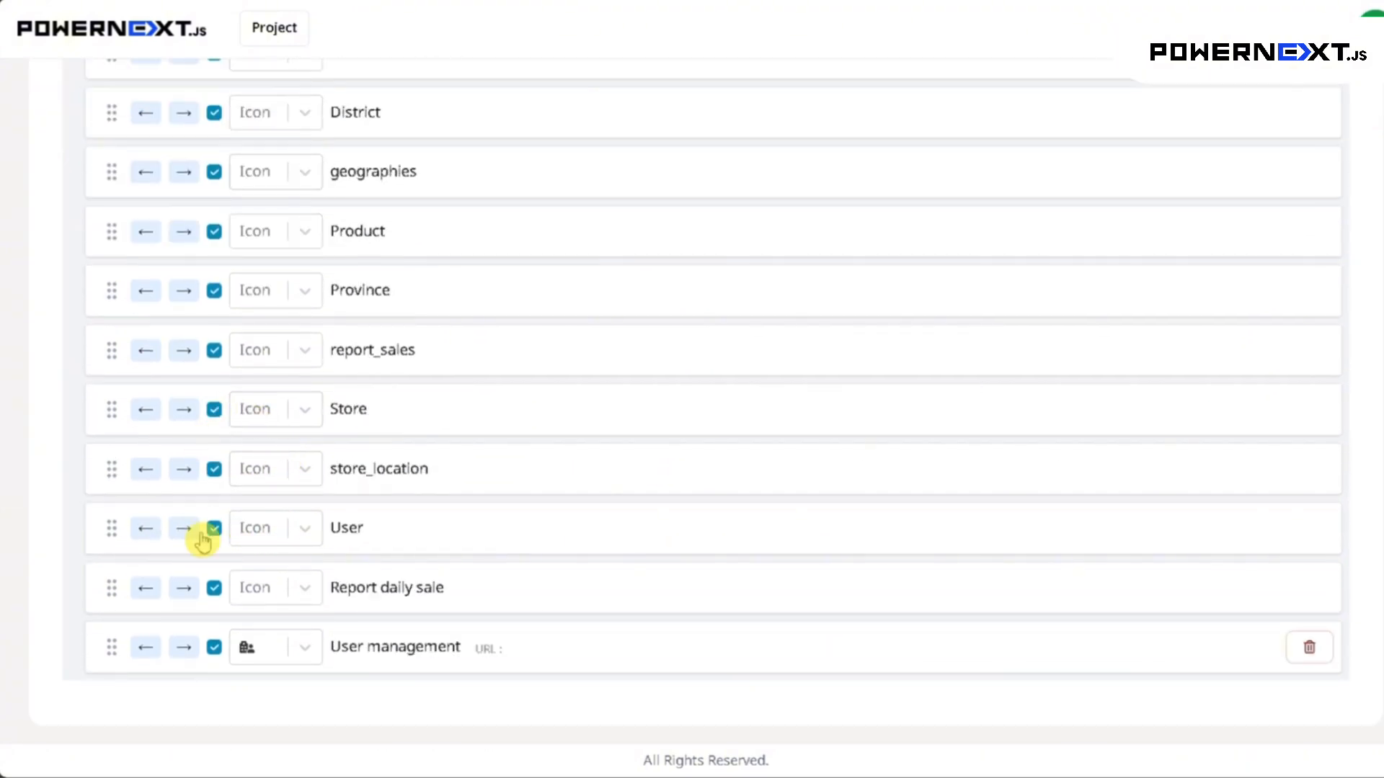
drag(111, 525, 1254, 653)
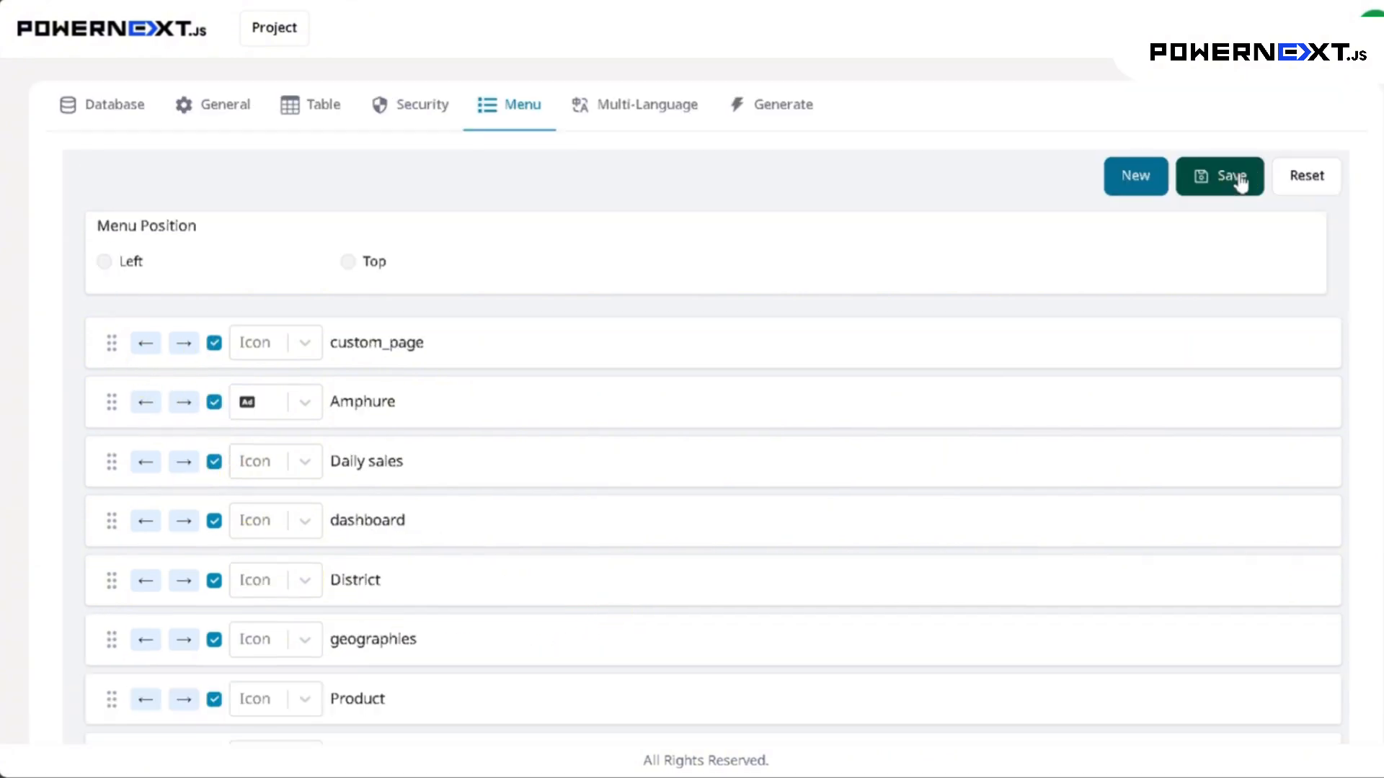
click(1223, 176)
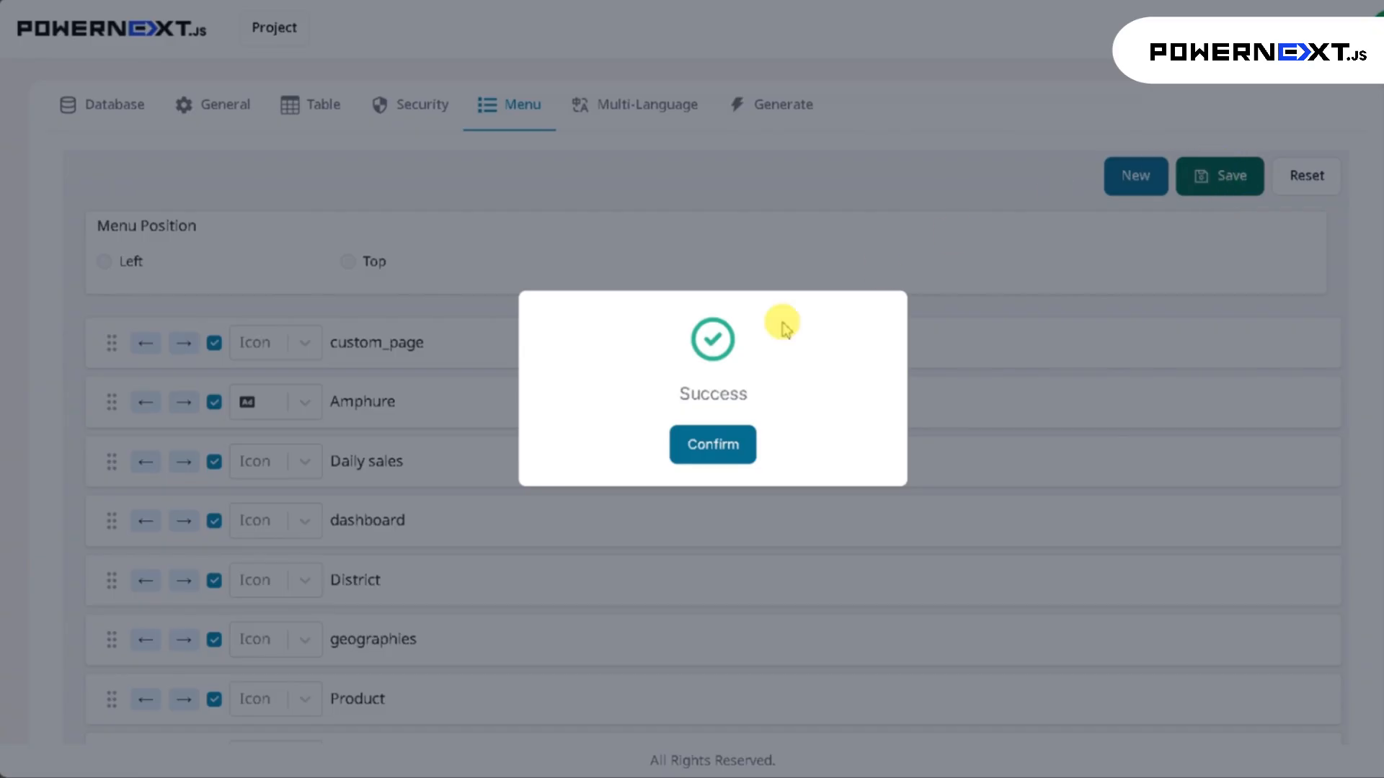
click(704, 445)
Step: Look over the multi-language table captions, field captions, field user values, and the menu text entry for User management
click(628, 127)
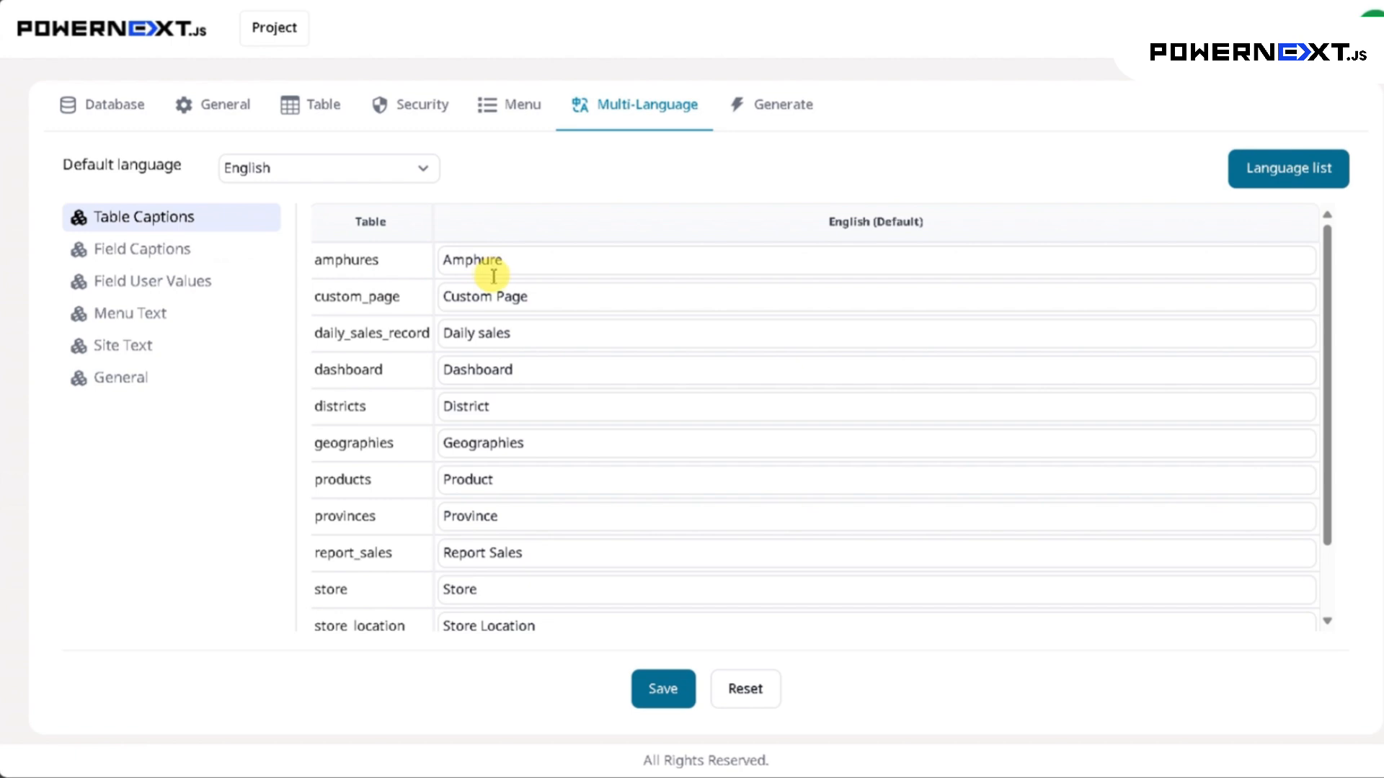
click(174, 252)
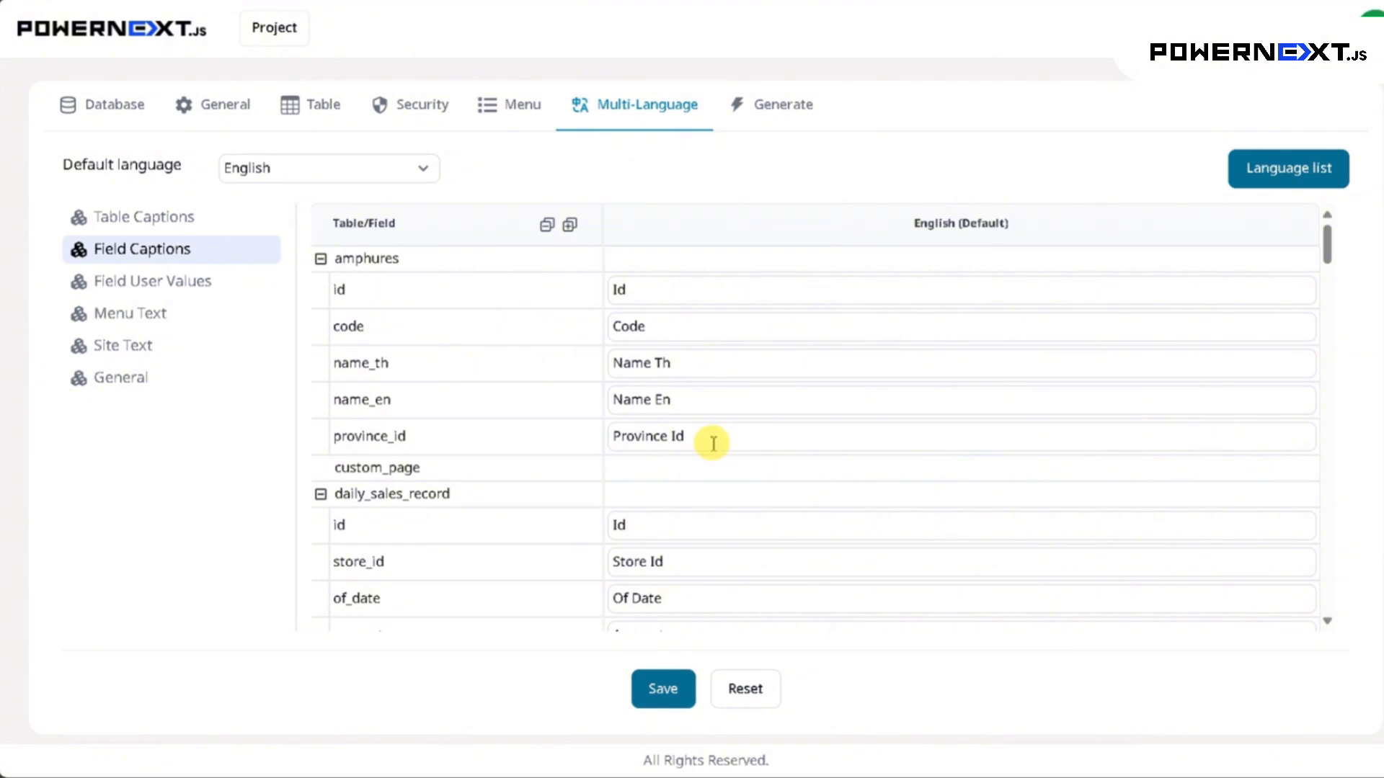
drag(713, 444, 602, 448)
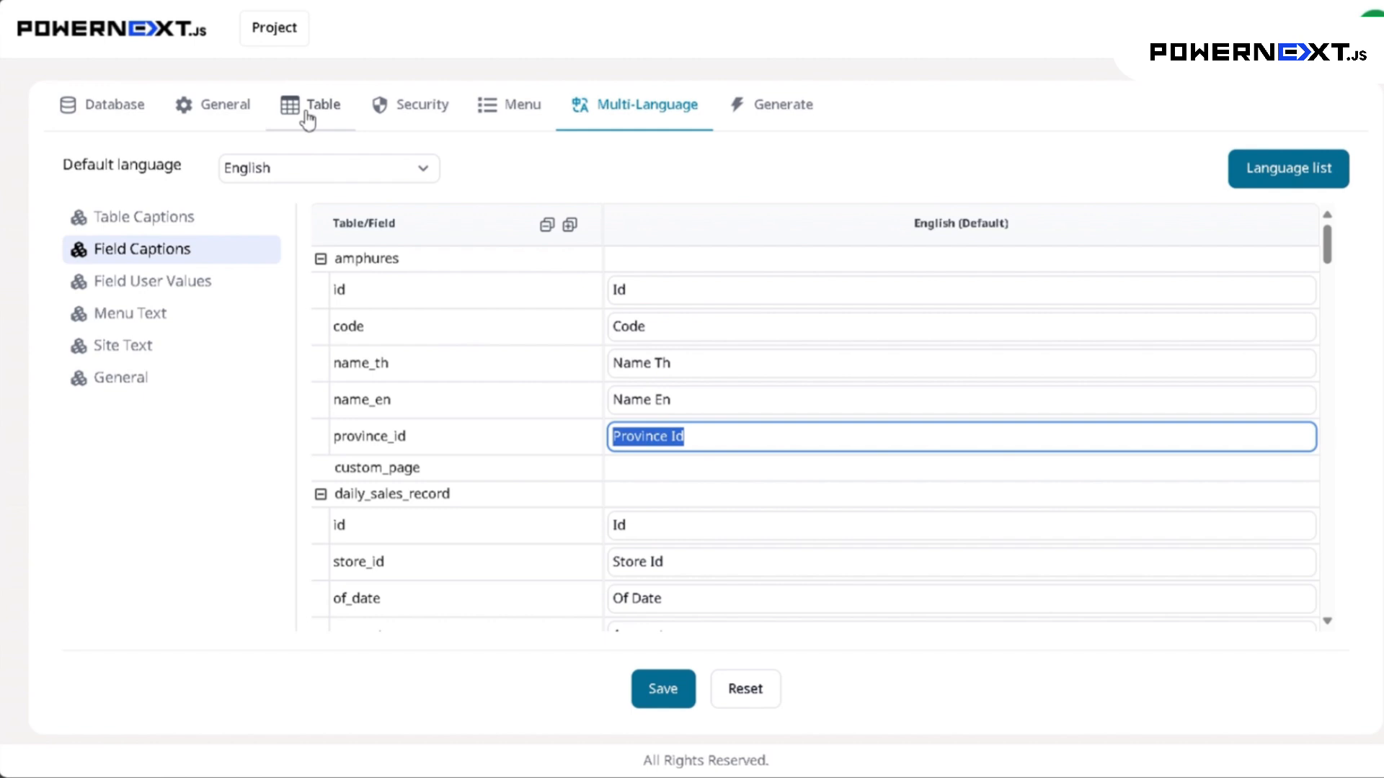
scroll(665, 509, down, 4)
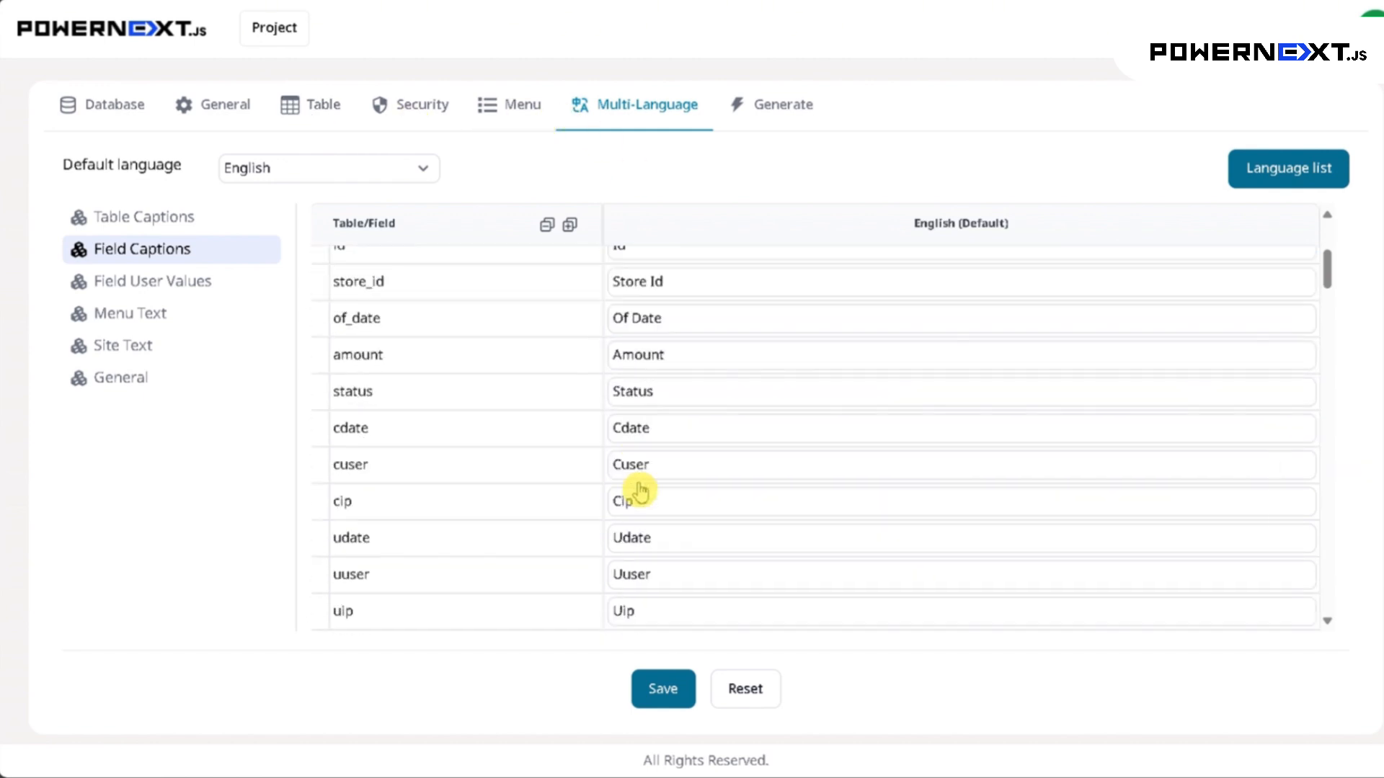
click(153, 286)
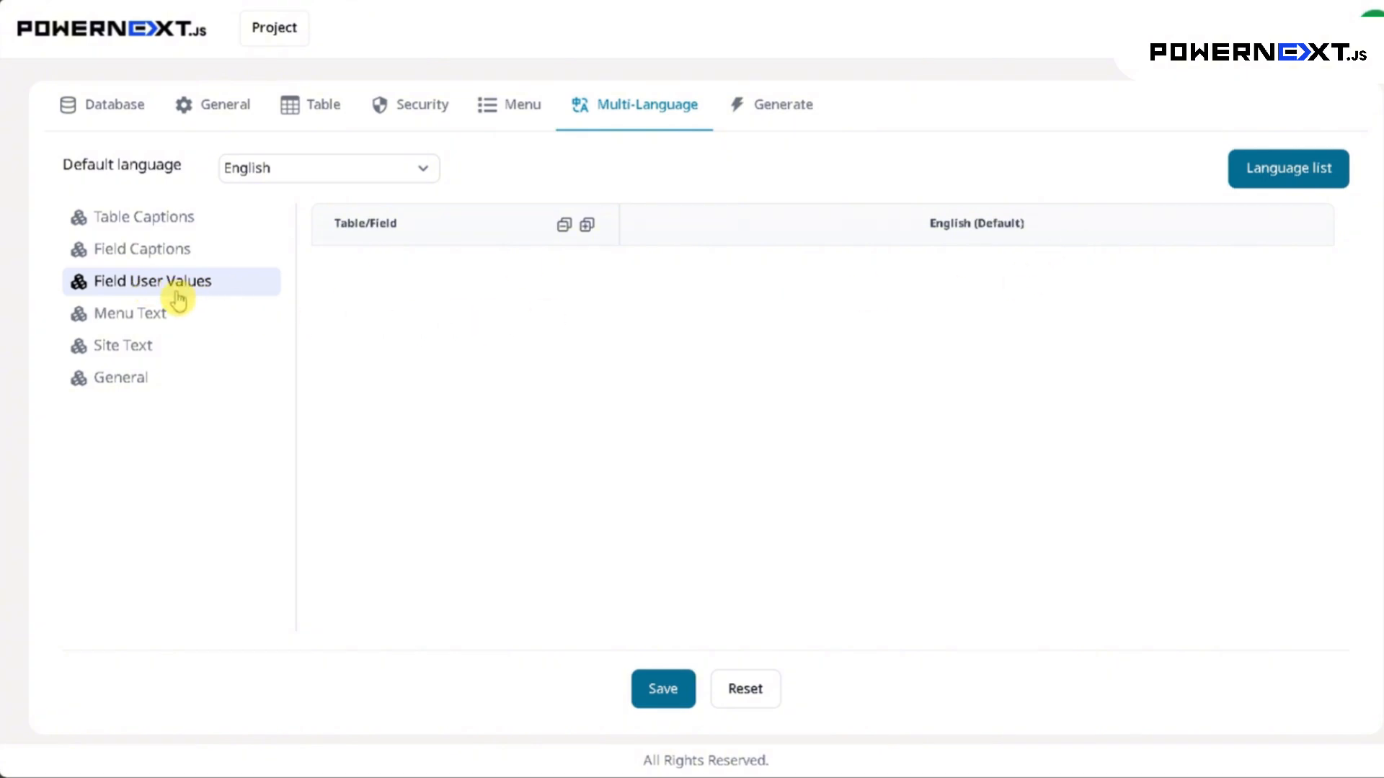
click(143, 321)
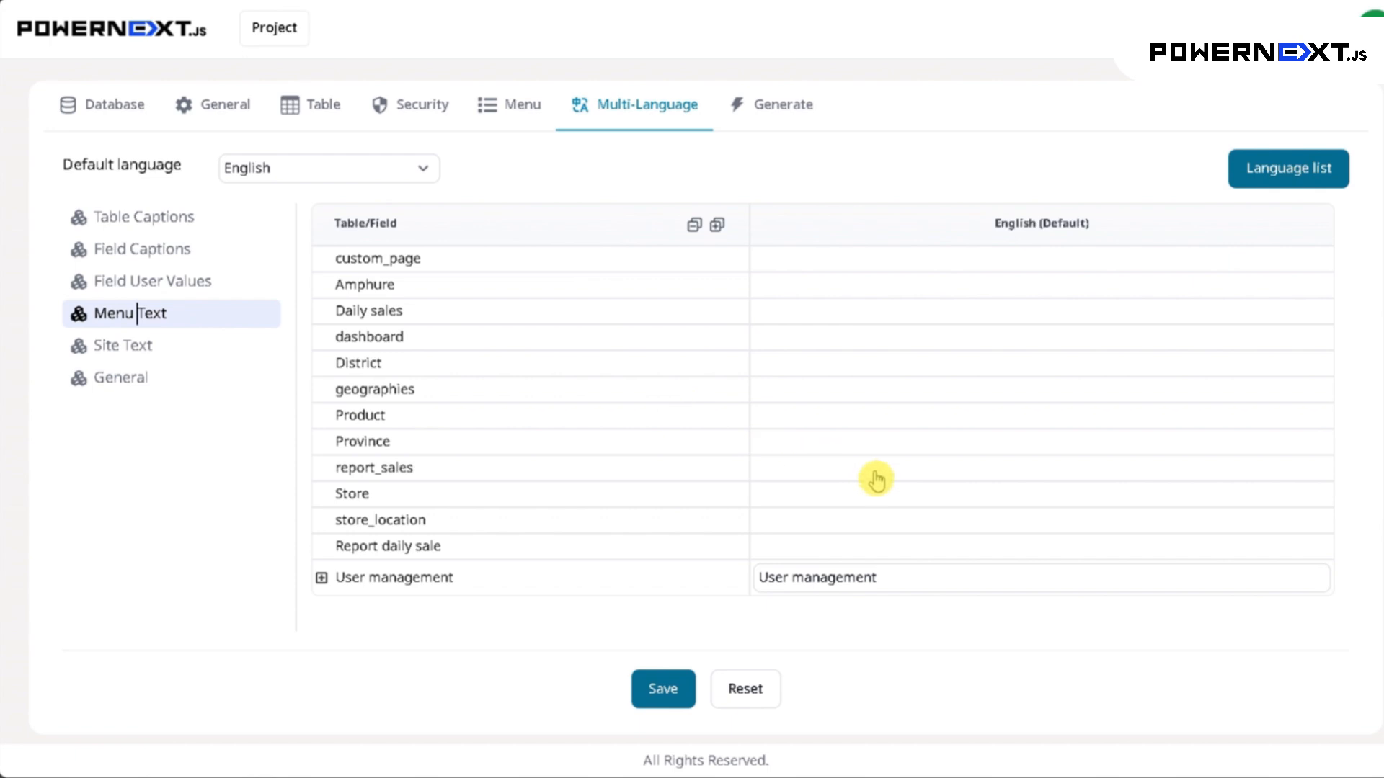
drag(910, 585, 767, 575)
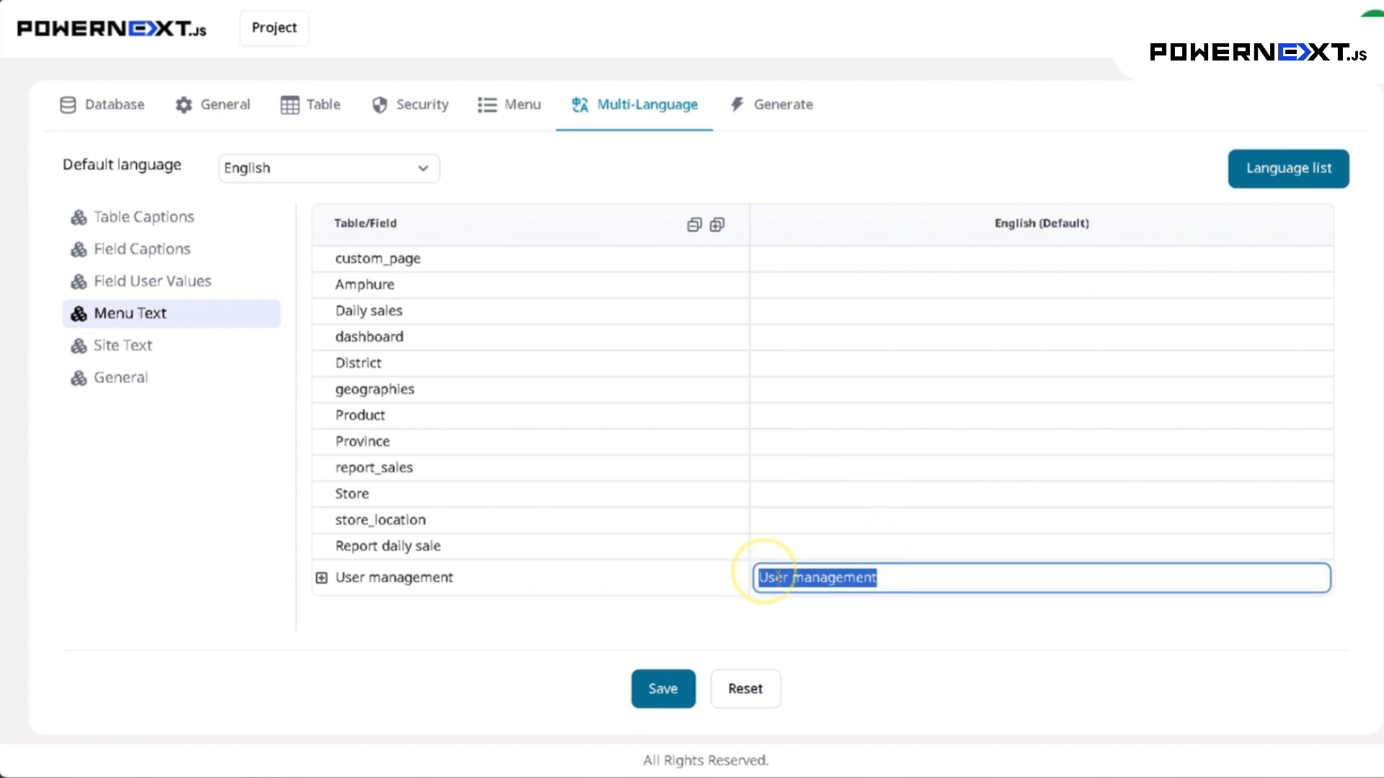
drag(893, 584, 751, 574)
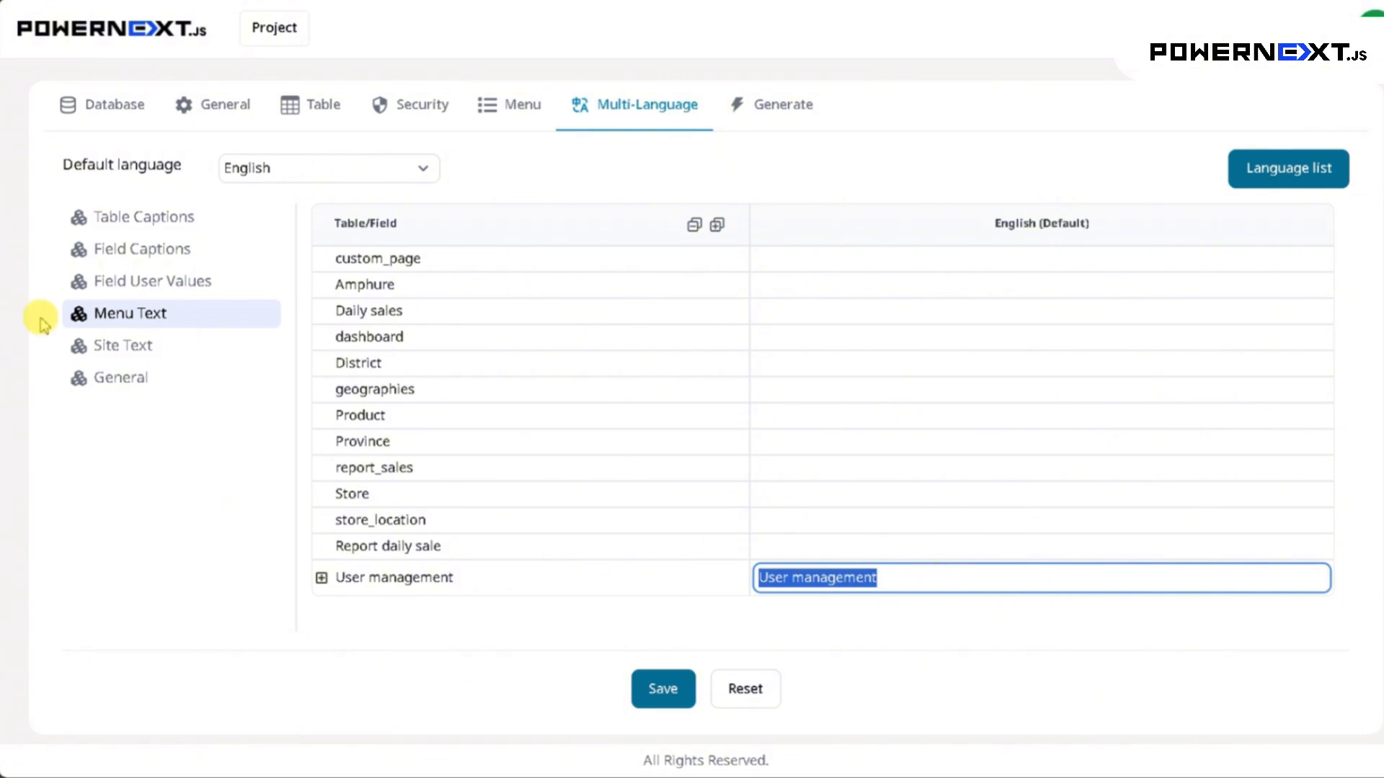
Step: Look over the multi-language site text entries and the general interface text entries
click(106, 349)
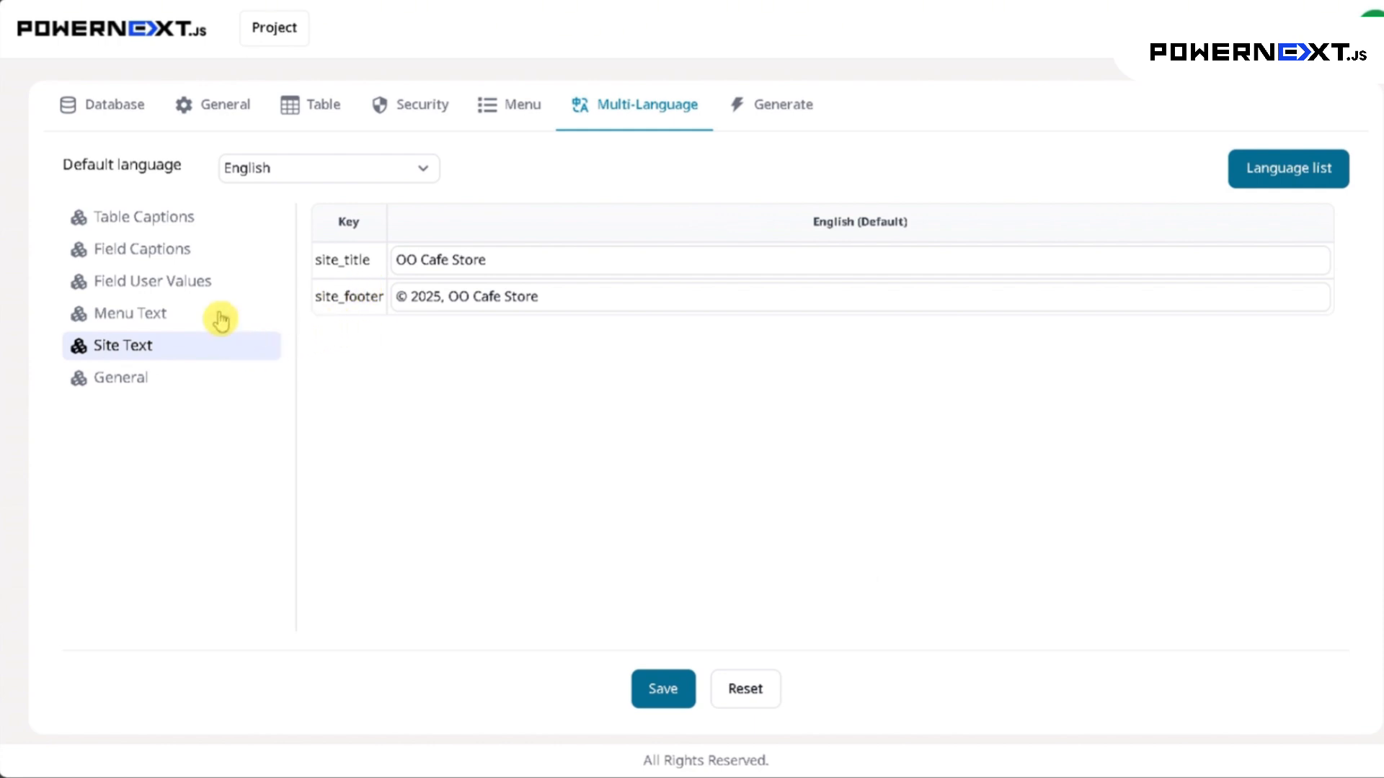
click(139, 386)
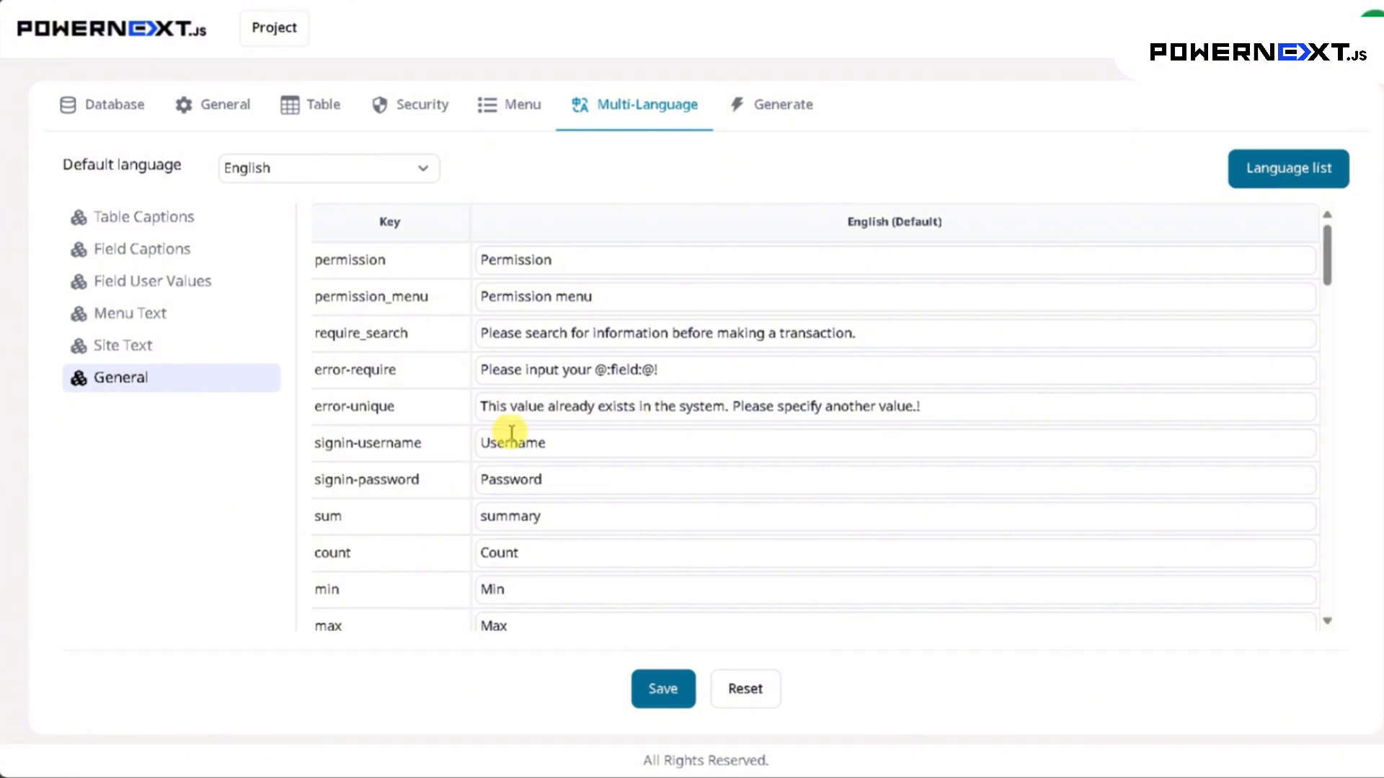
scroll(524, 576, down, 15)
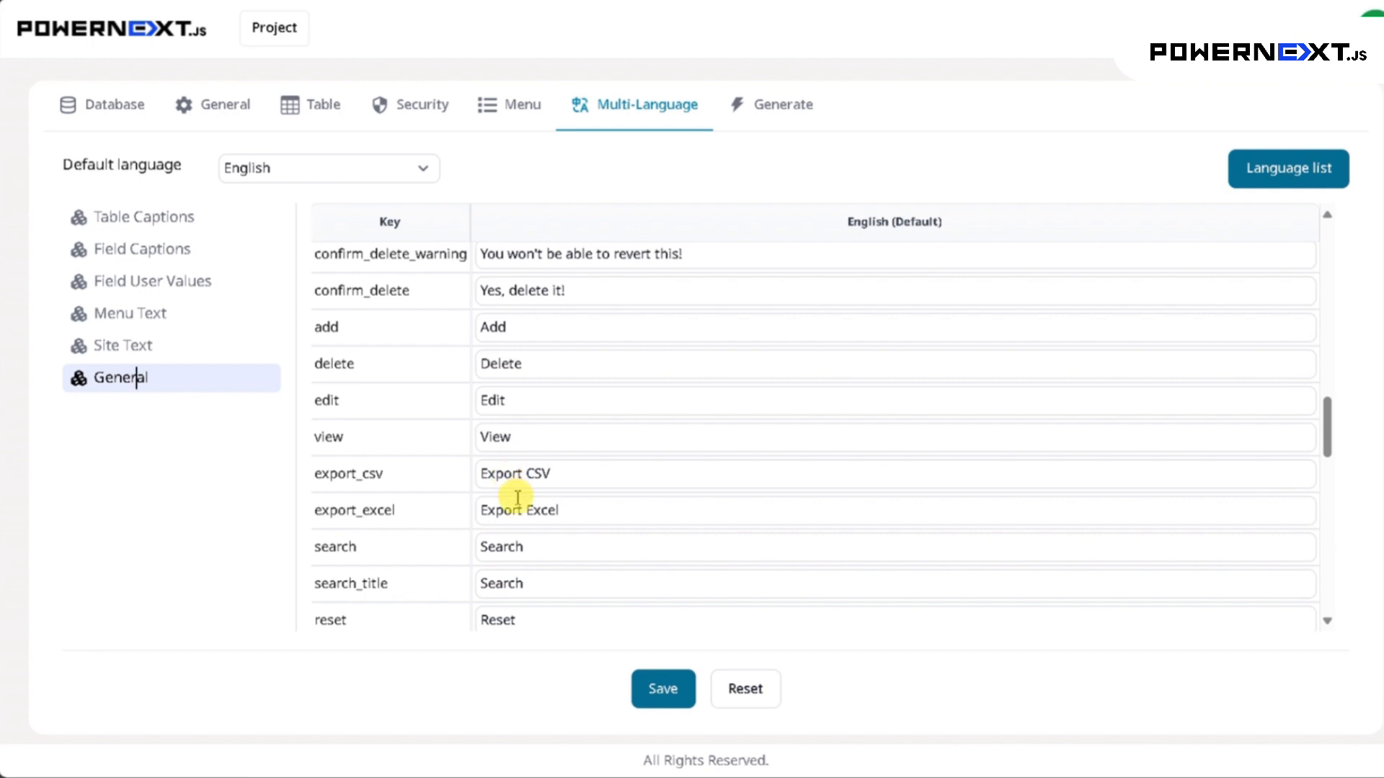
scroll(609, 475, up, 15)
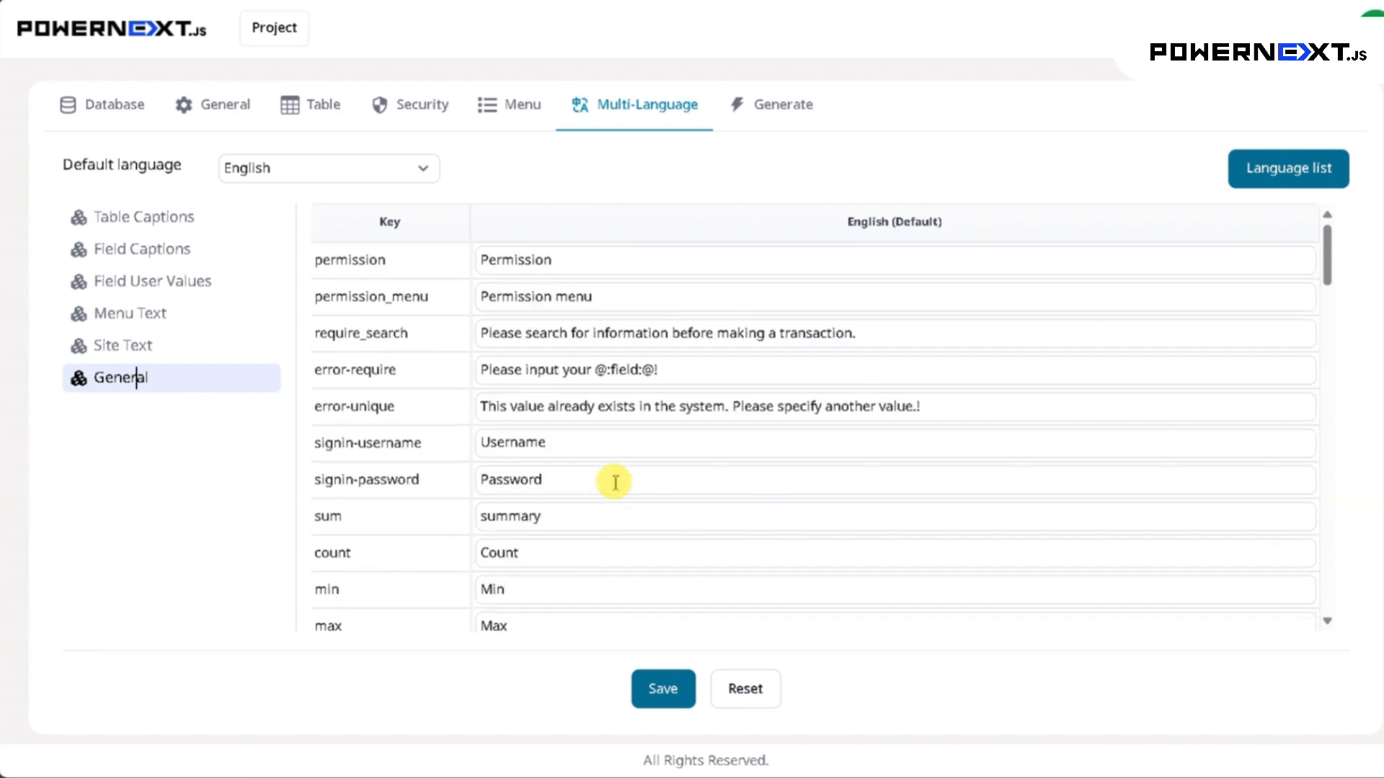
Step: Add a new language with key th and name ไทย, and save the language list
click(1277, 174)
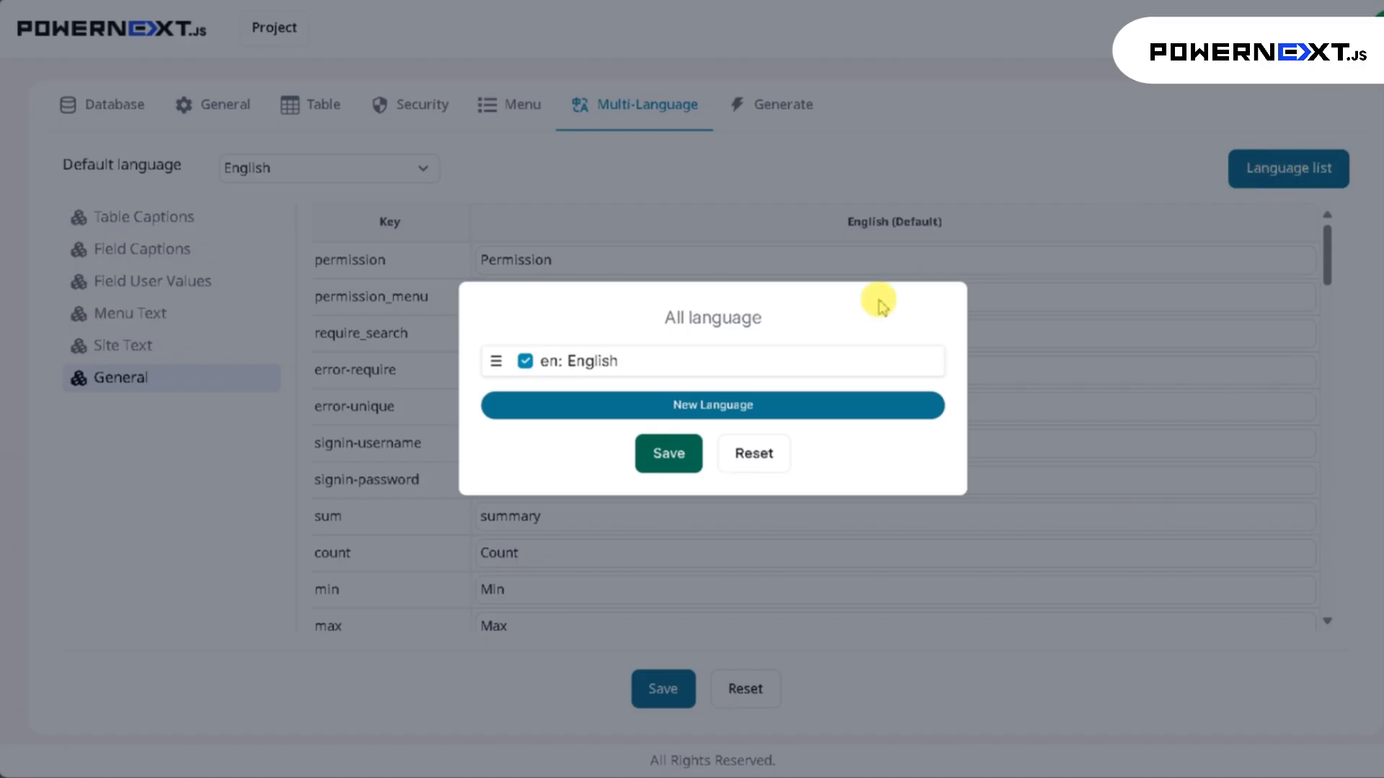
click(649, 404)
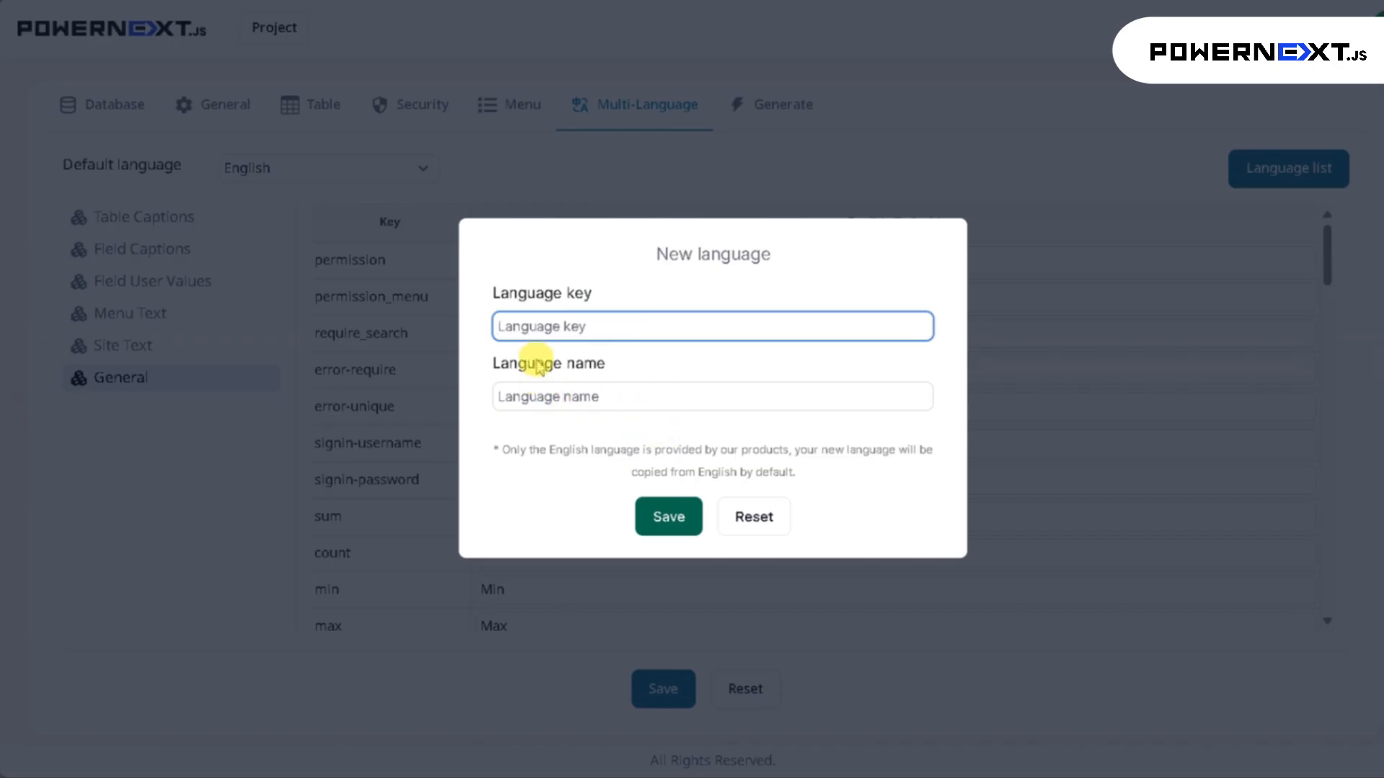
text(th)
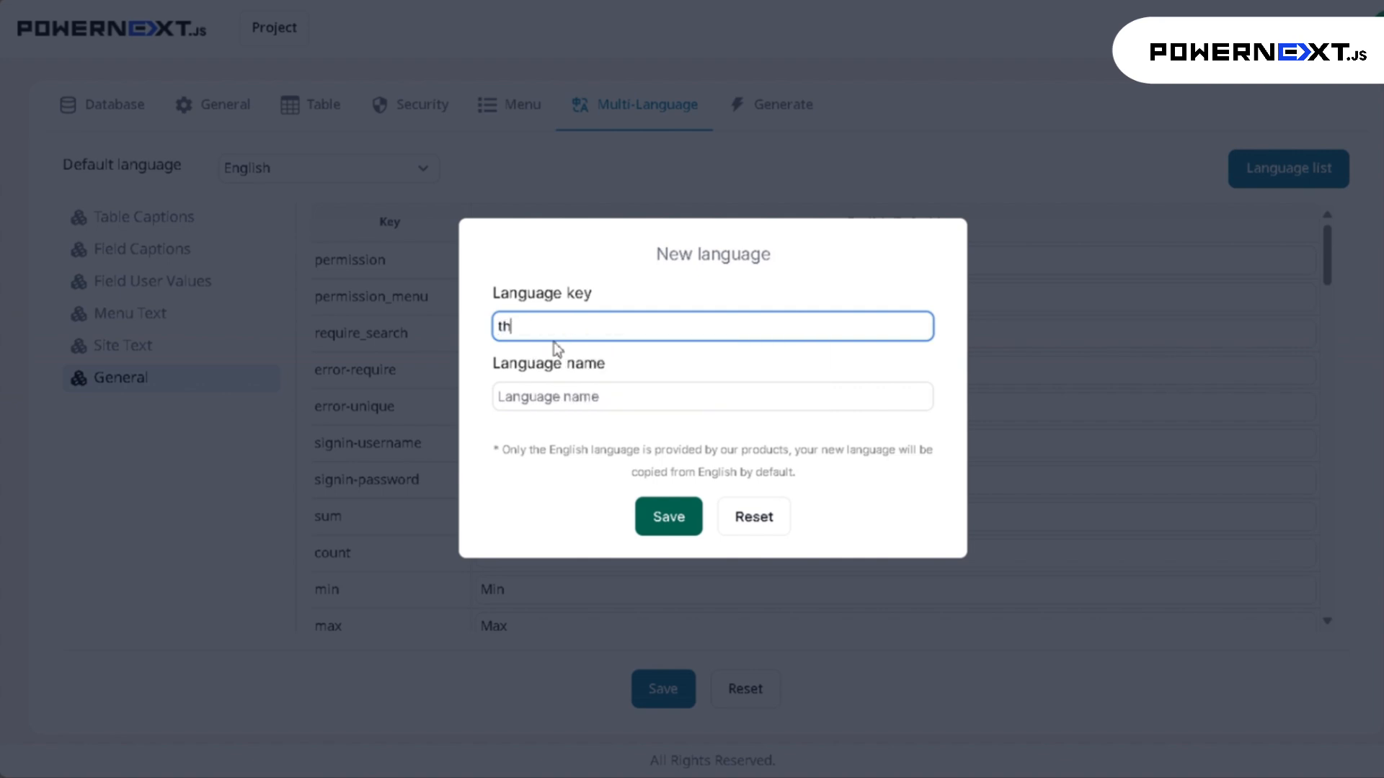
click(585, 397)
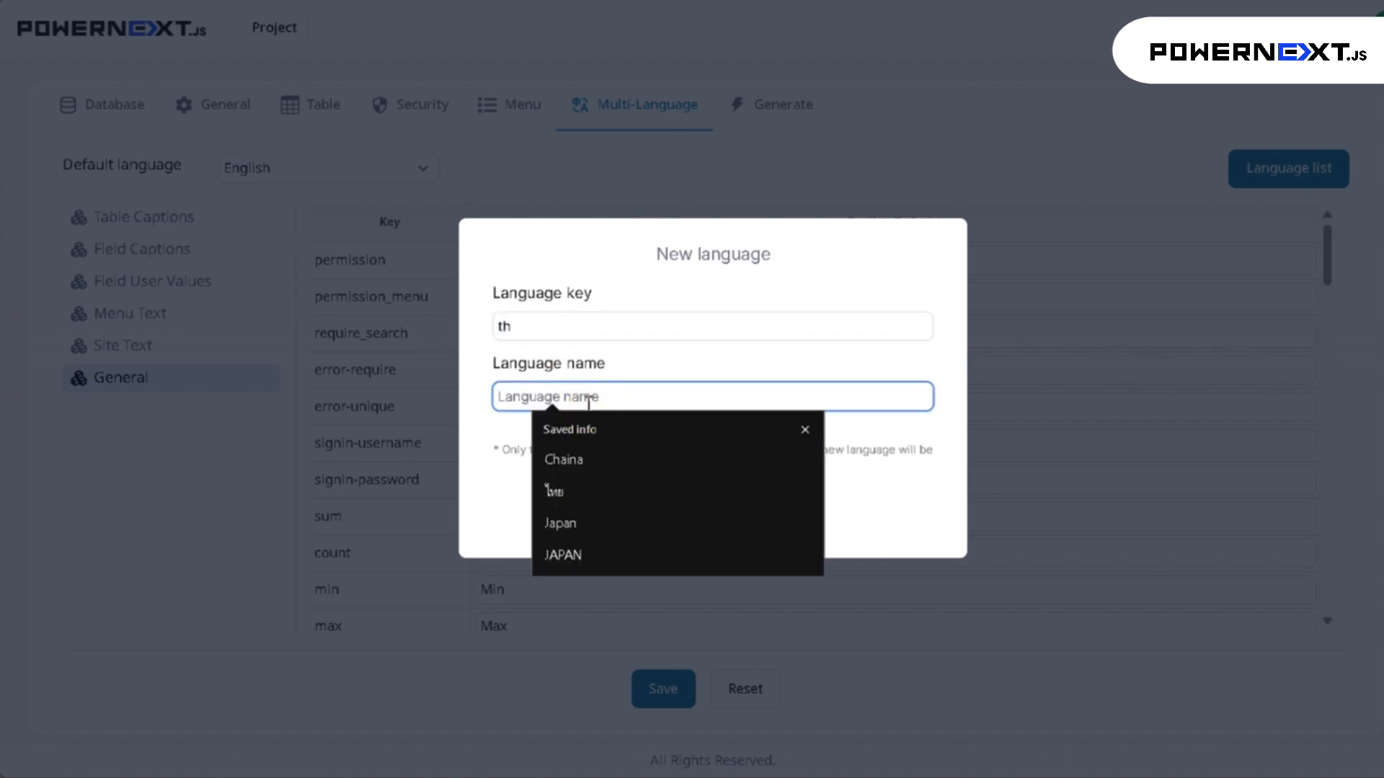
click(616, 499)
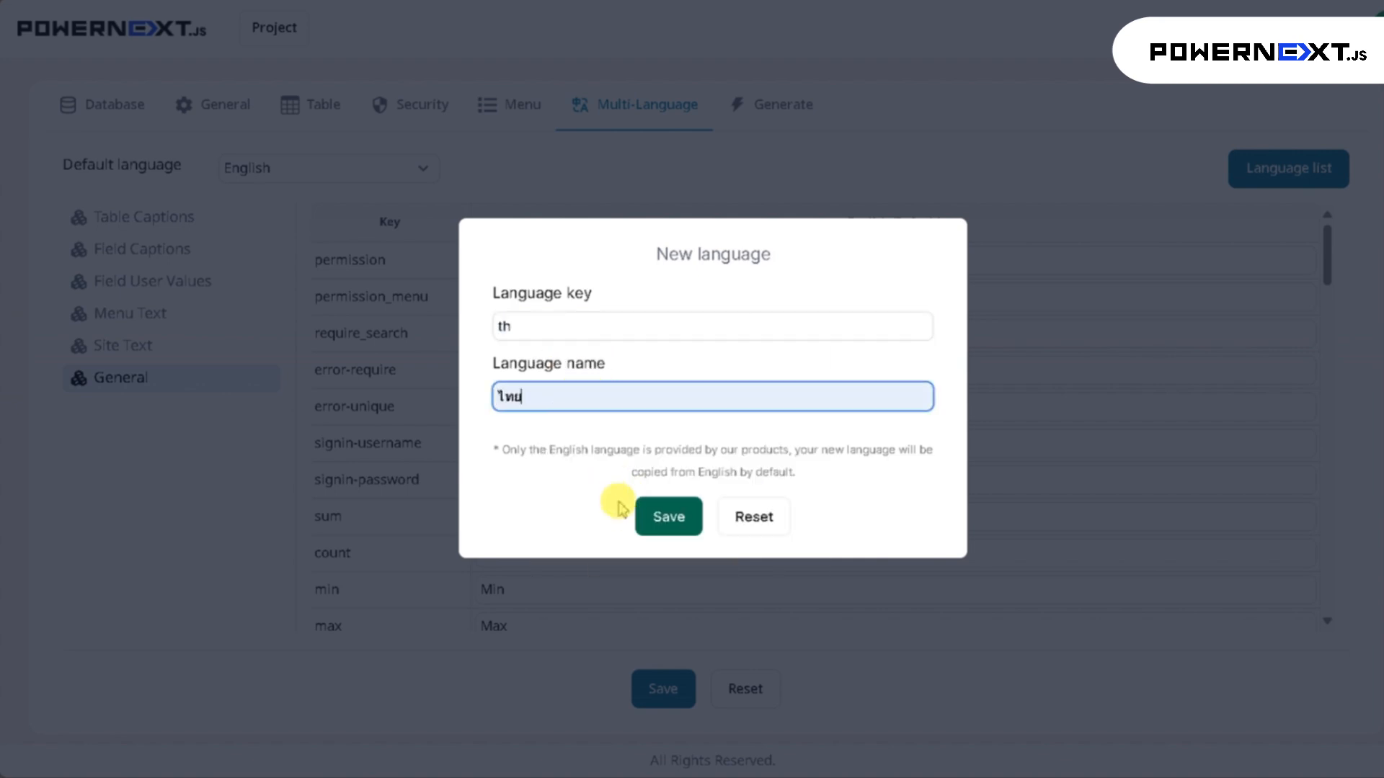
click(672, 532)
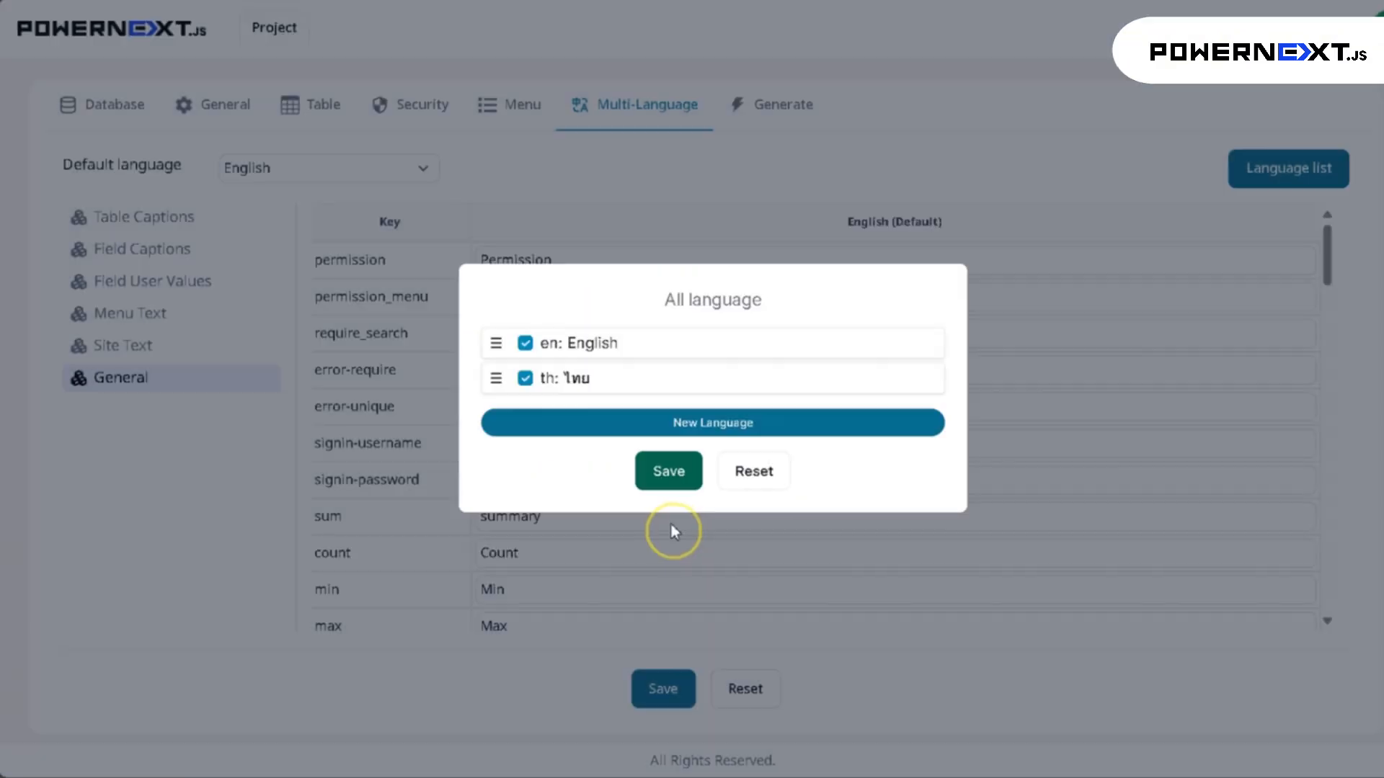
click(664, 483)
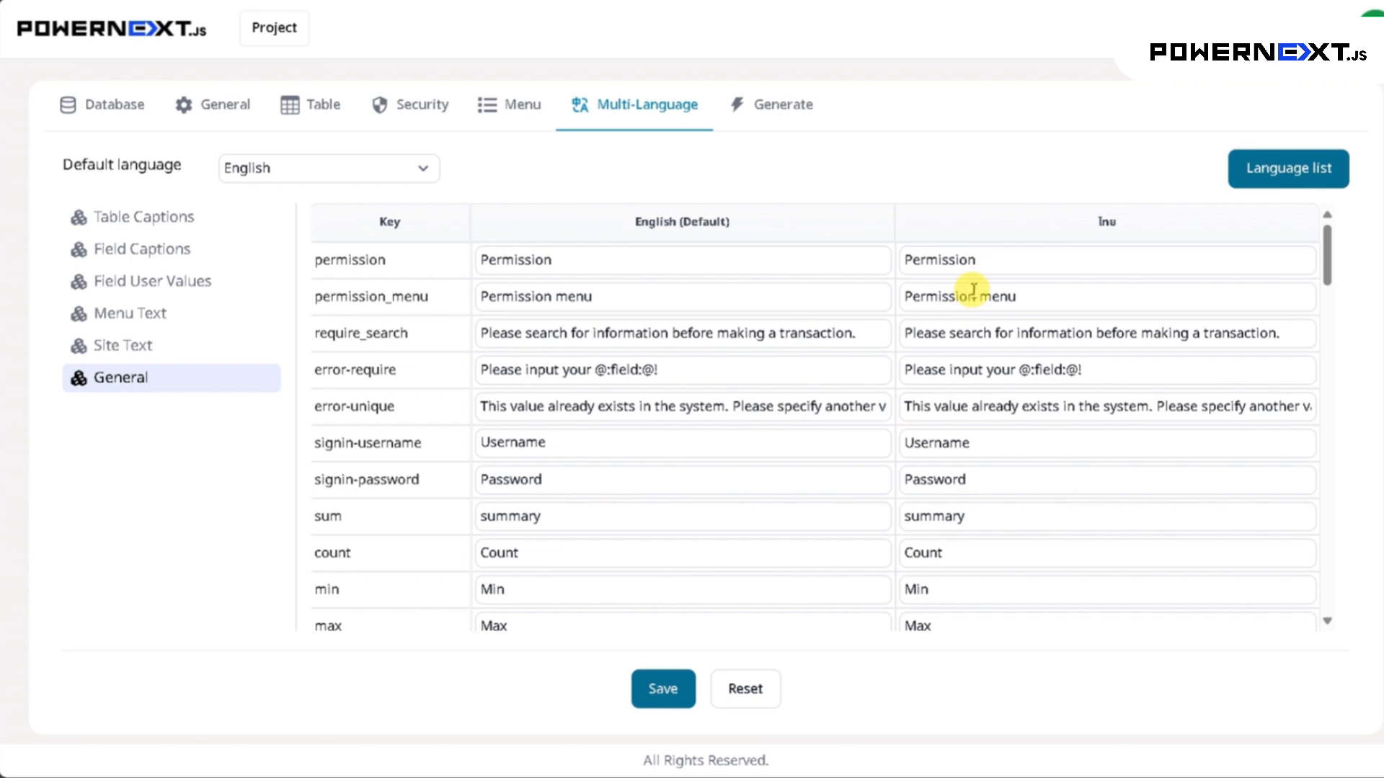
Step: Examine the ไทย table captions alongside the English ones, and check the default language choices
click(180, 223)
drag(983, 261, 756, 269)
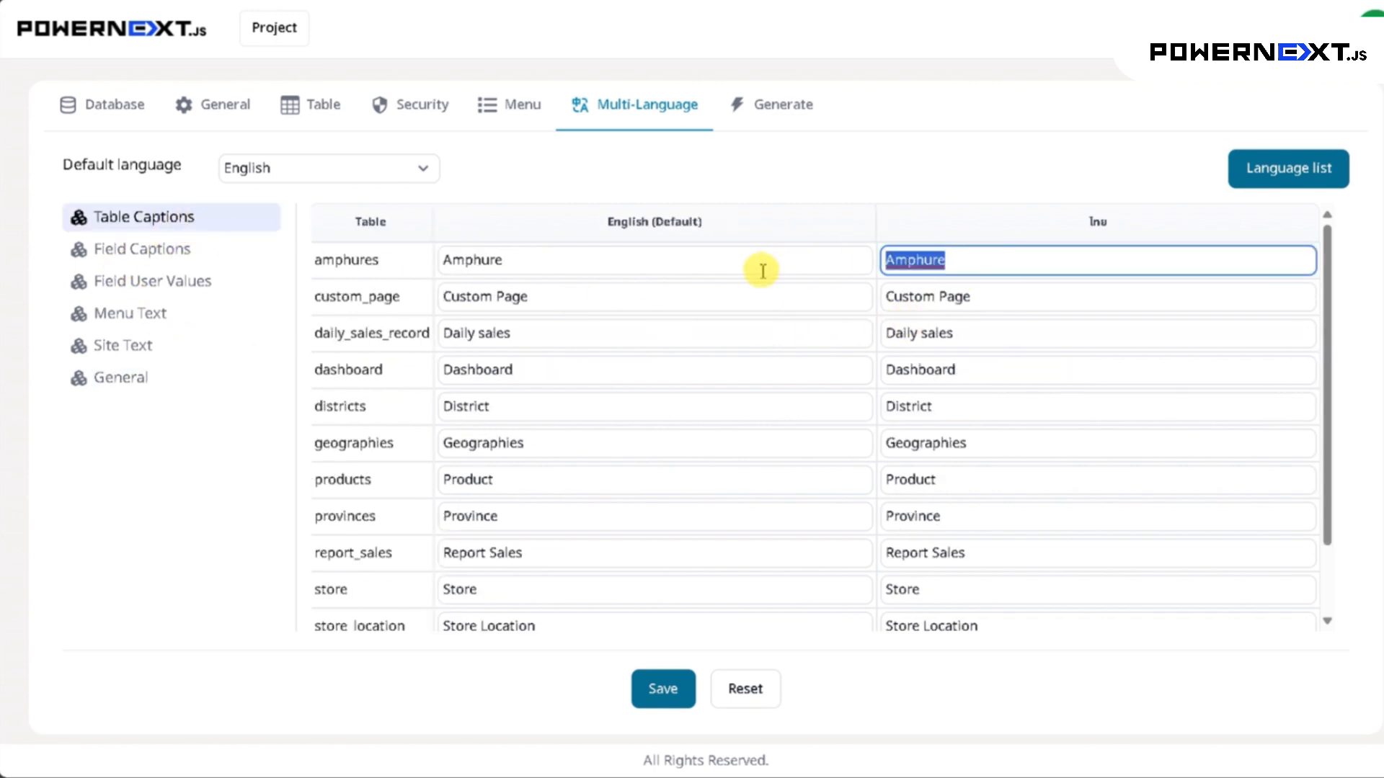
click(342, 179)
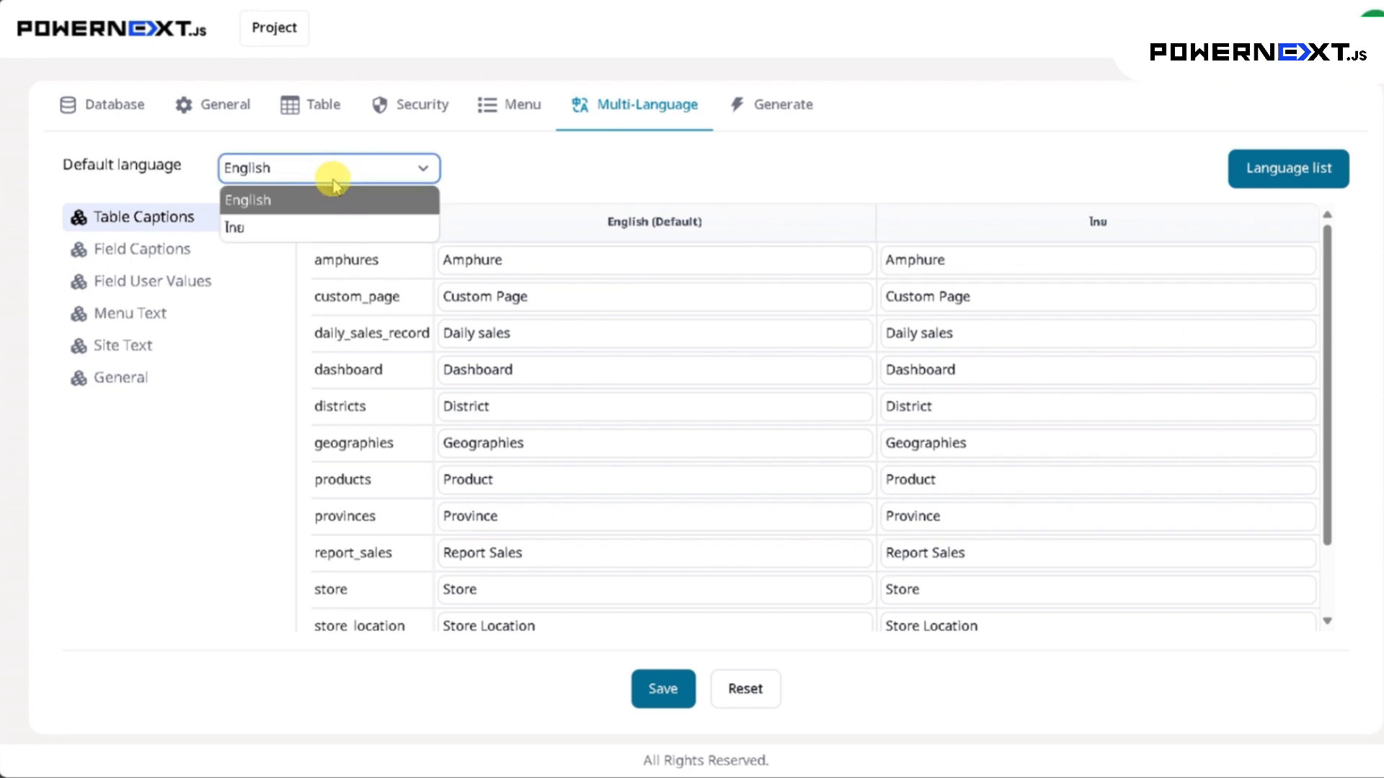
click(296, 236)
double_click(995, 261)
drag(995, 261, 842, 257)
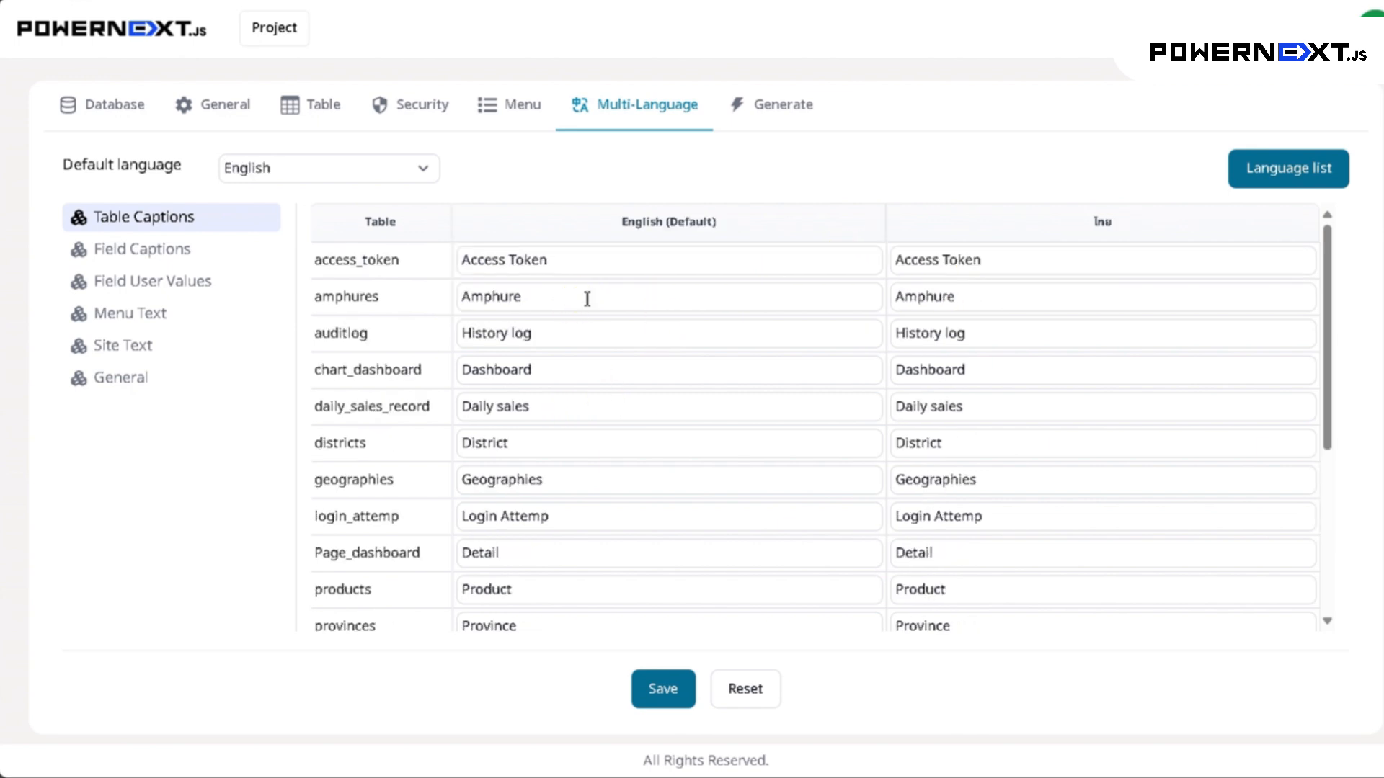
Step: Generate the project code with Clear project folder first enabled, and close the generation log when it finishes
click(813, 104)
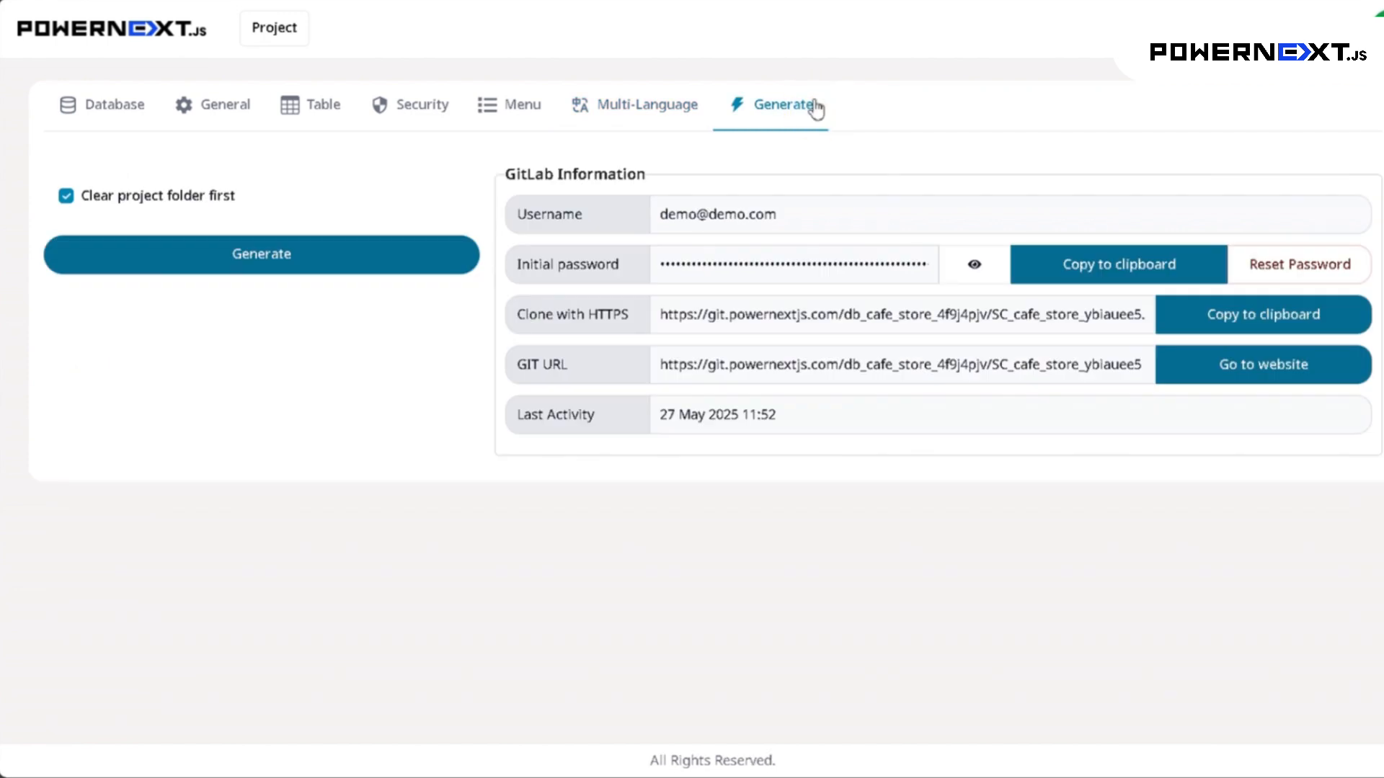
click(211, 261)
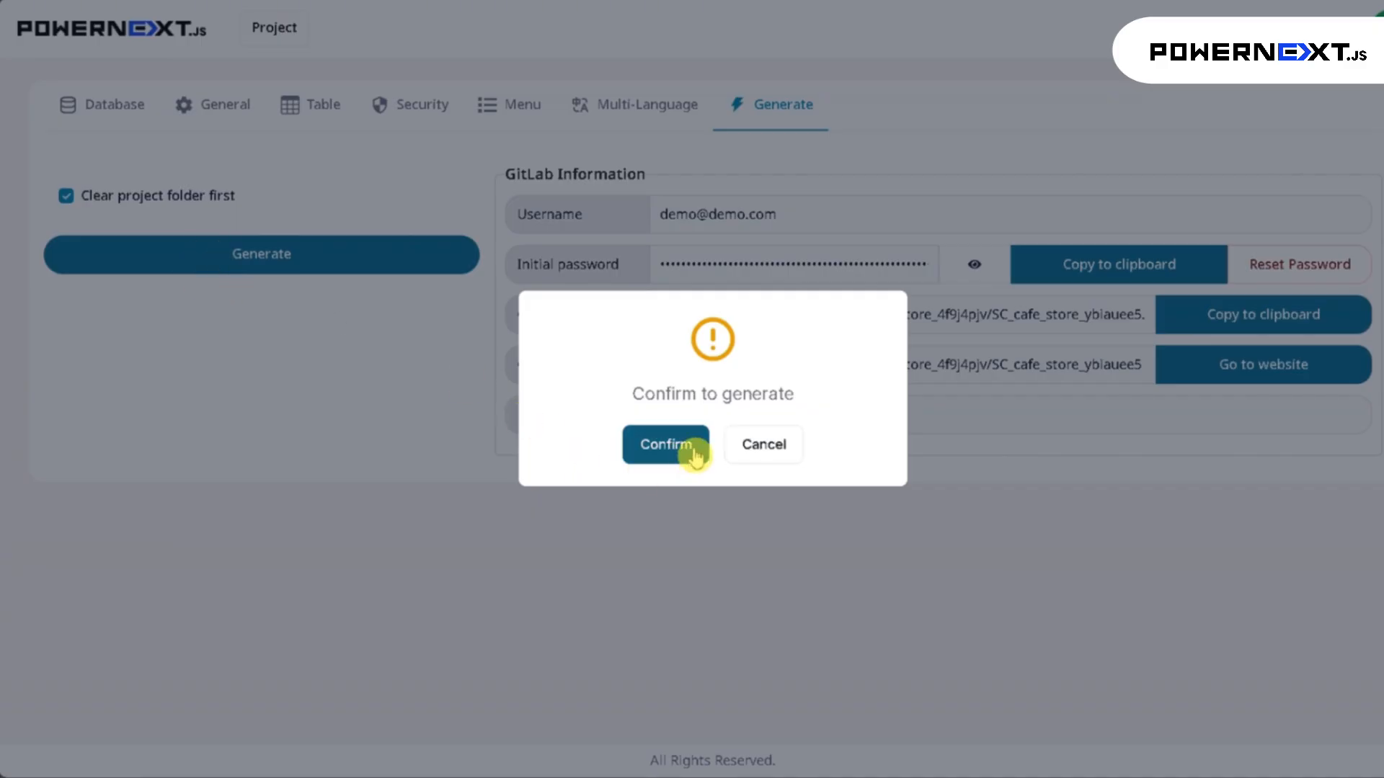
click(694, 454)
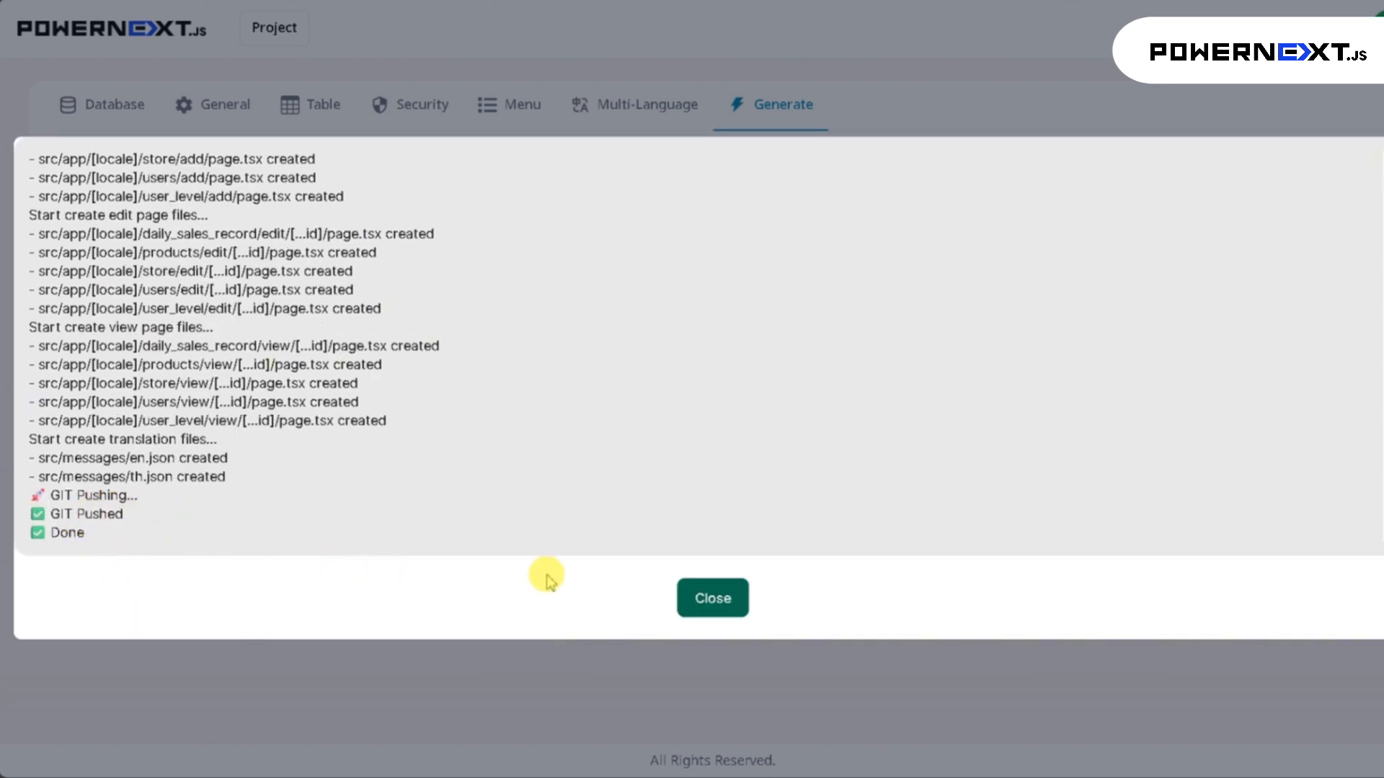
click(722, 603)
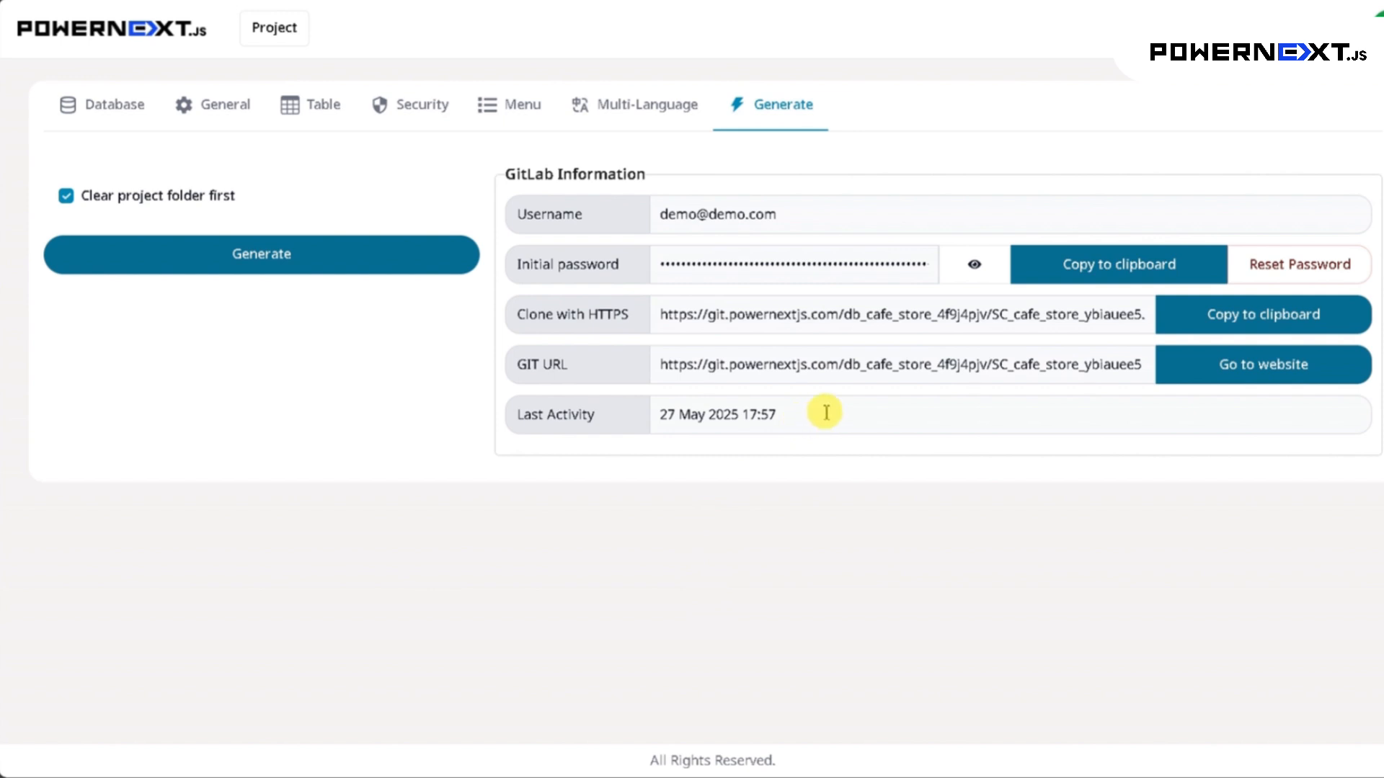
Step: Check the clone and Git URLs in the GitLab information, and open the project's Git website
drag(958, 315, 1143, 318)
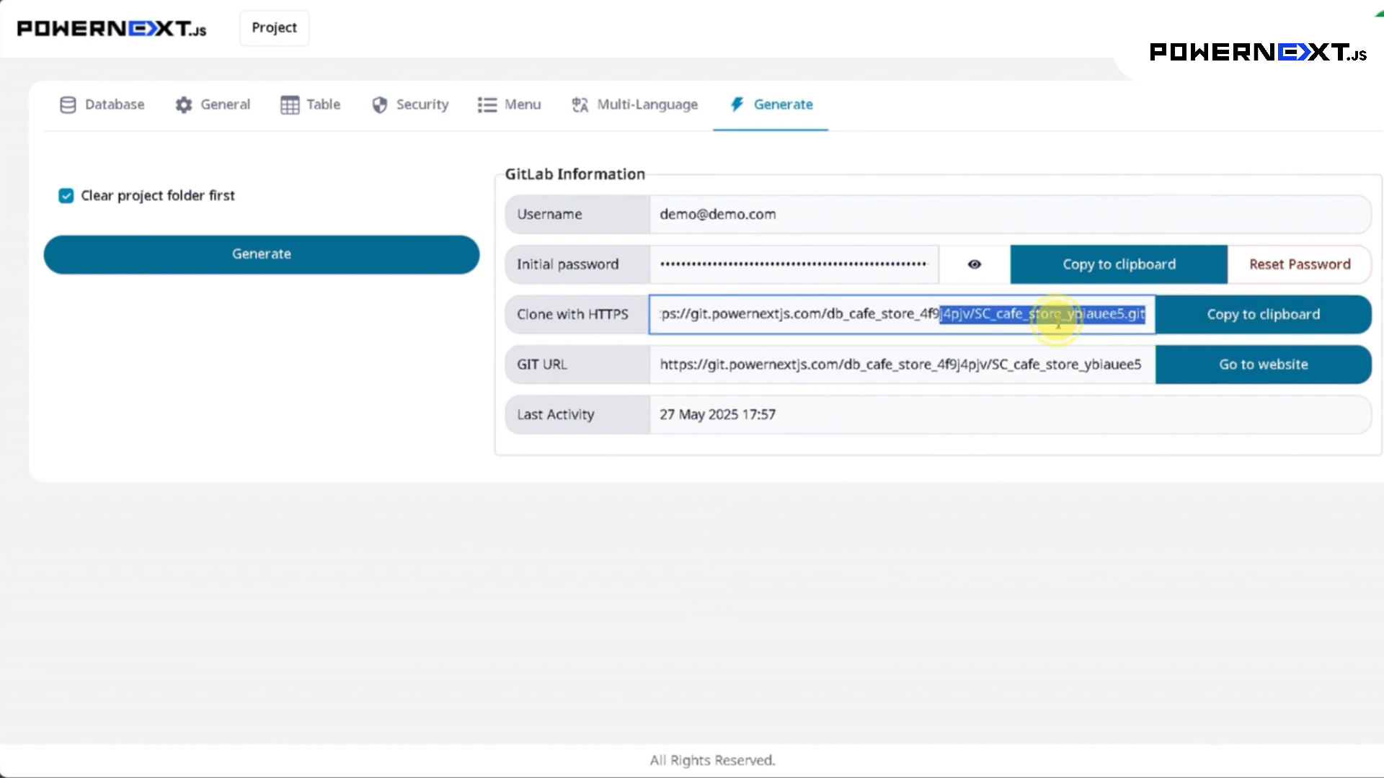
drag(1002, 364, 1134, 365)
click(1040, 421)
click(1248, 375)
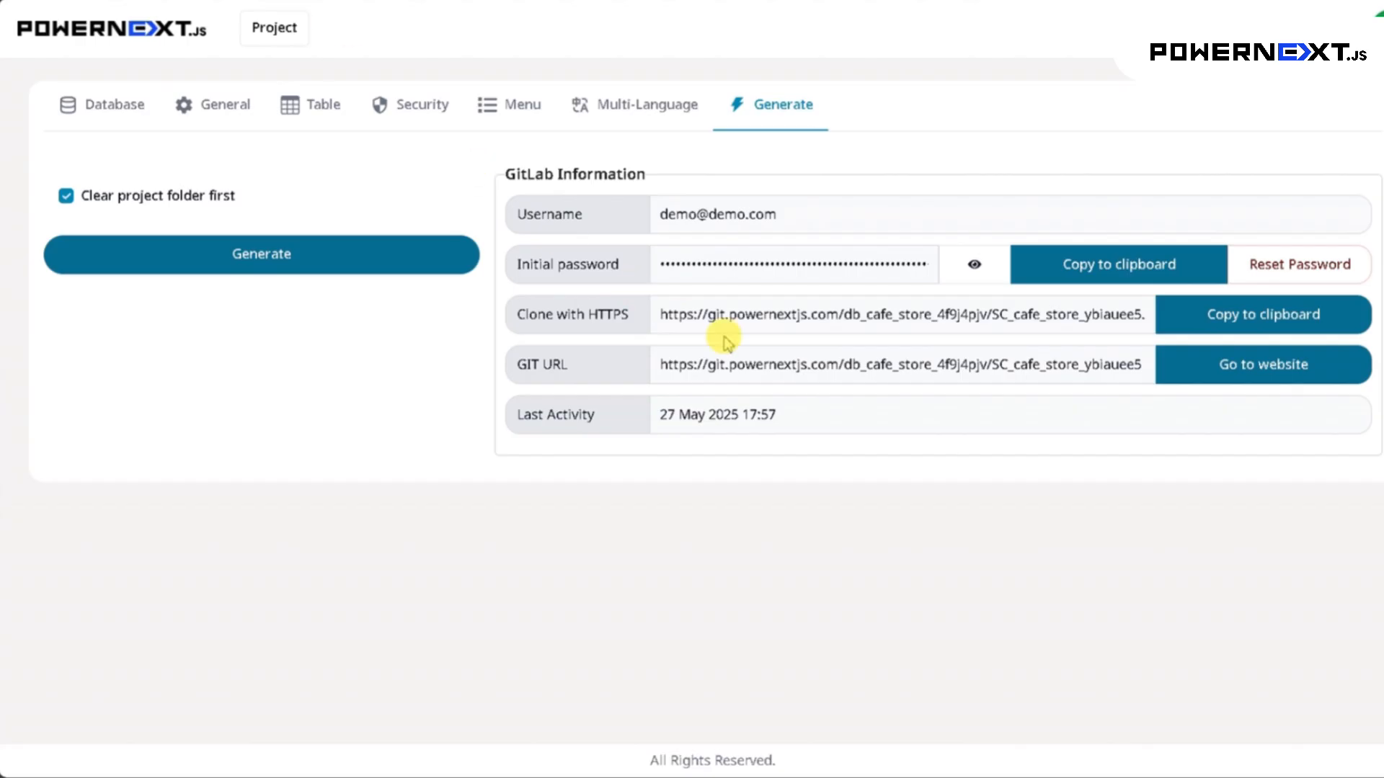
Step: Copy the project's HTTPS clone URL and switch to GitHub Desktop to clone the repository
drag(757, 365, 1102, 365)
click(1305, 318)
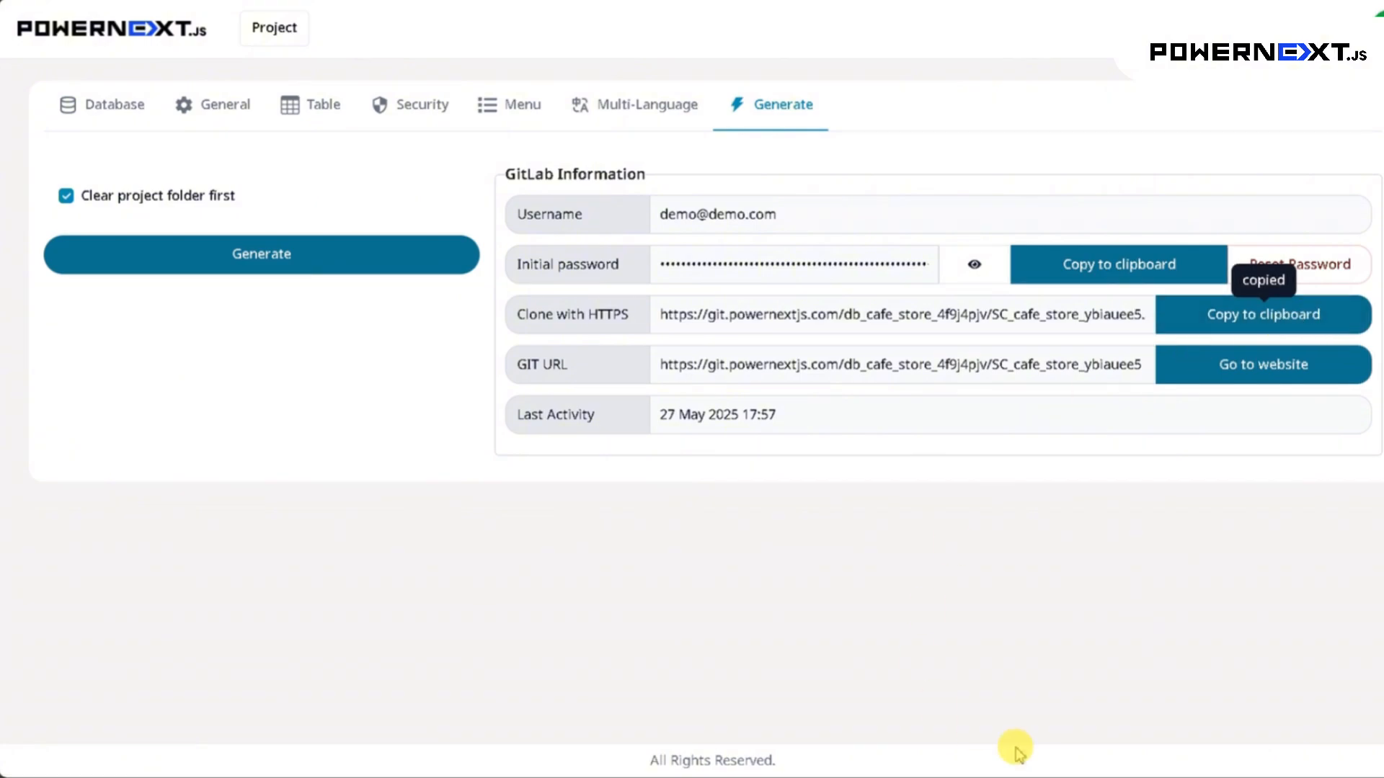
click(1009, 693)
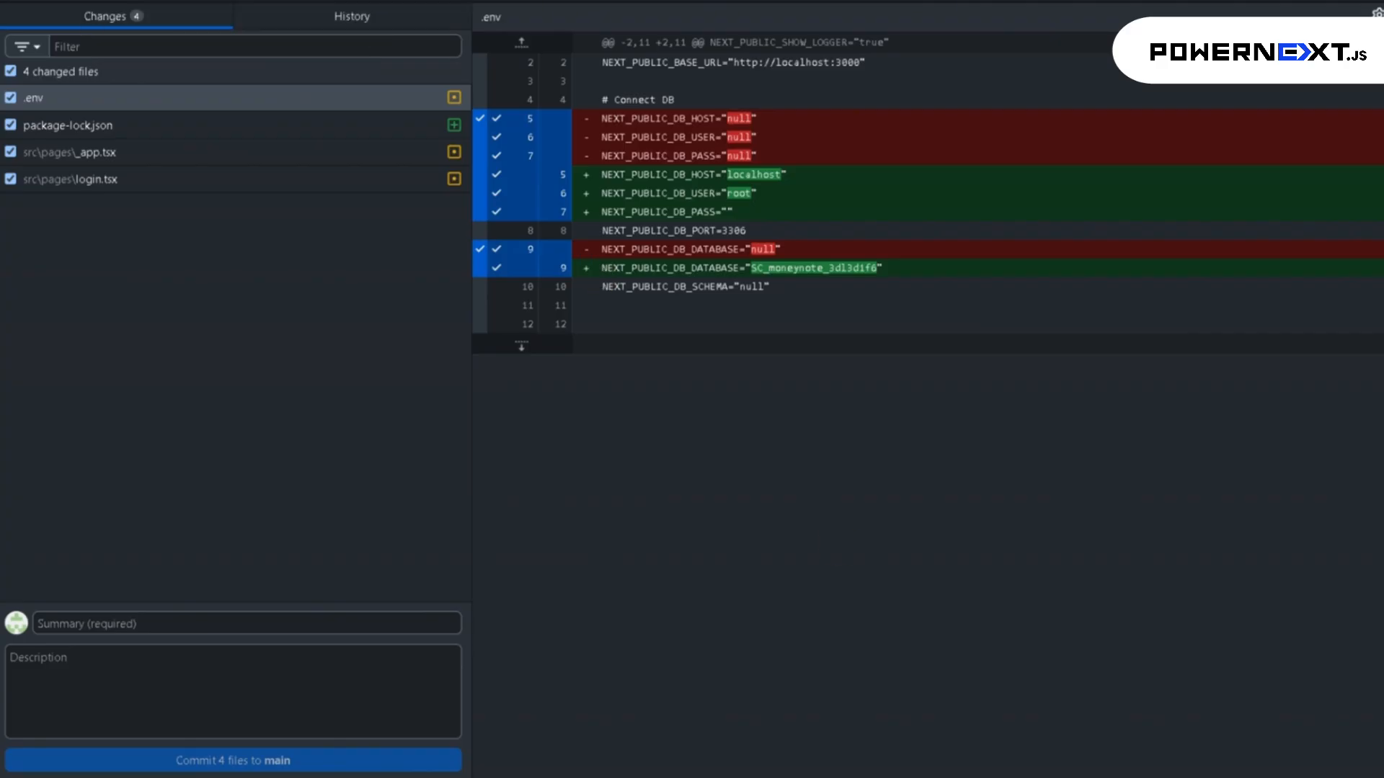
click(46, 0)
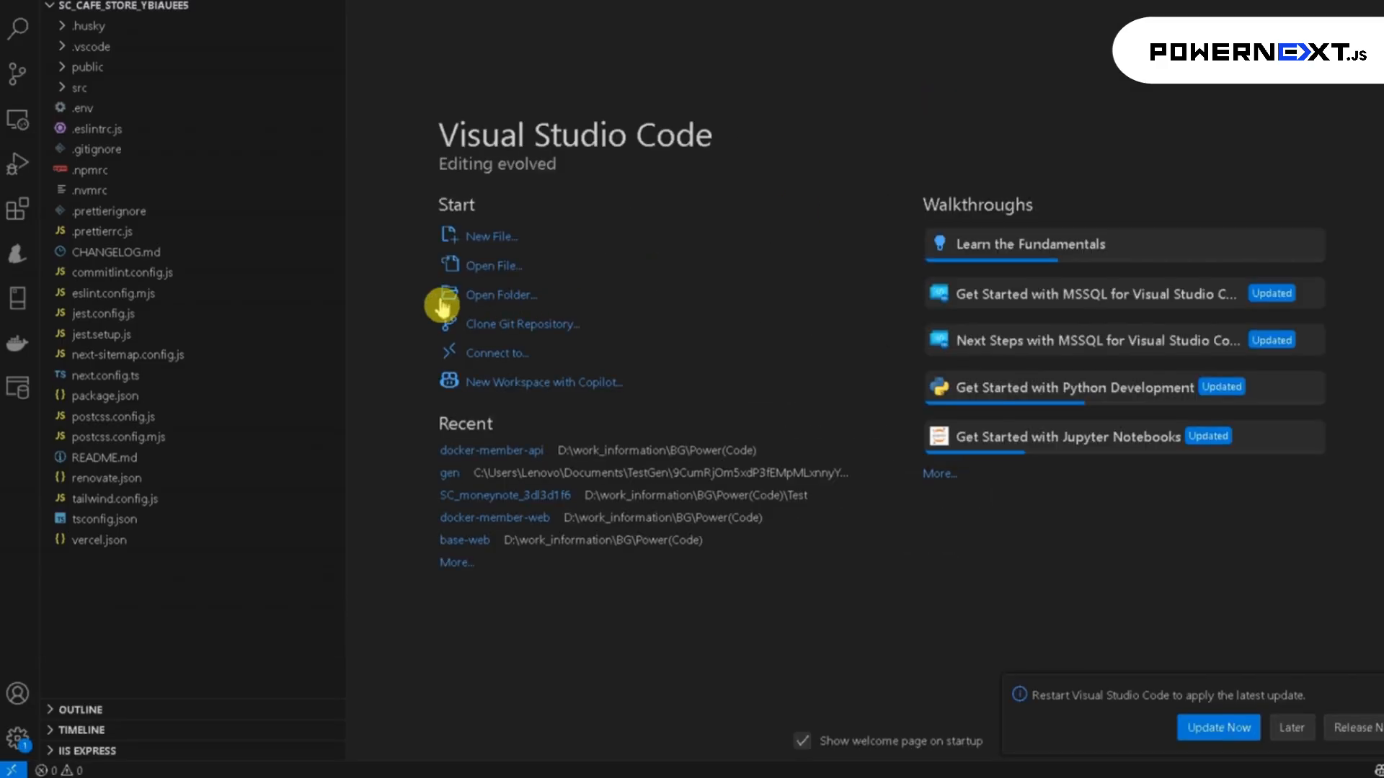
Step: In Visual Studio Code, open the project's .env file and place the cursor in the NEXT_PUBLIC_DB_HOST value
click(92, 109)
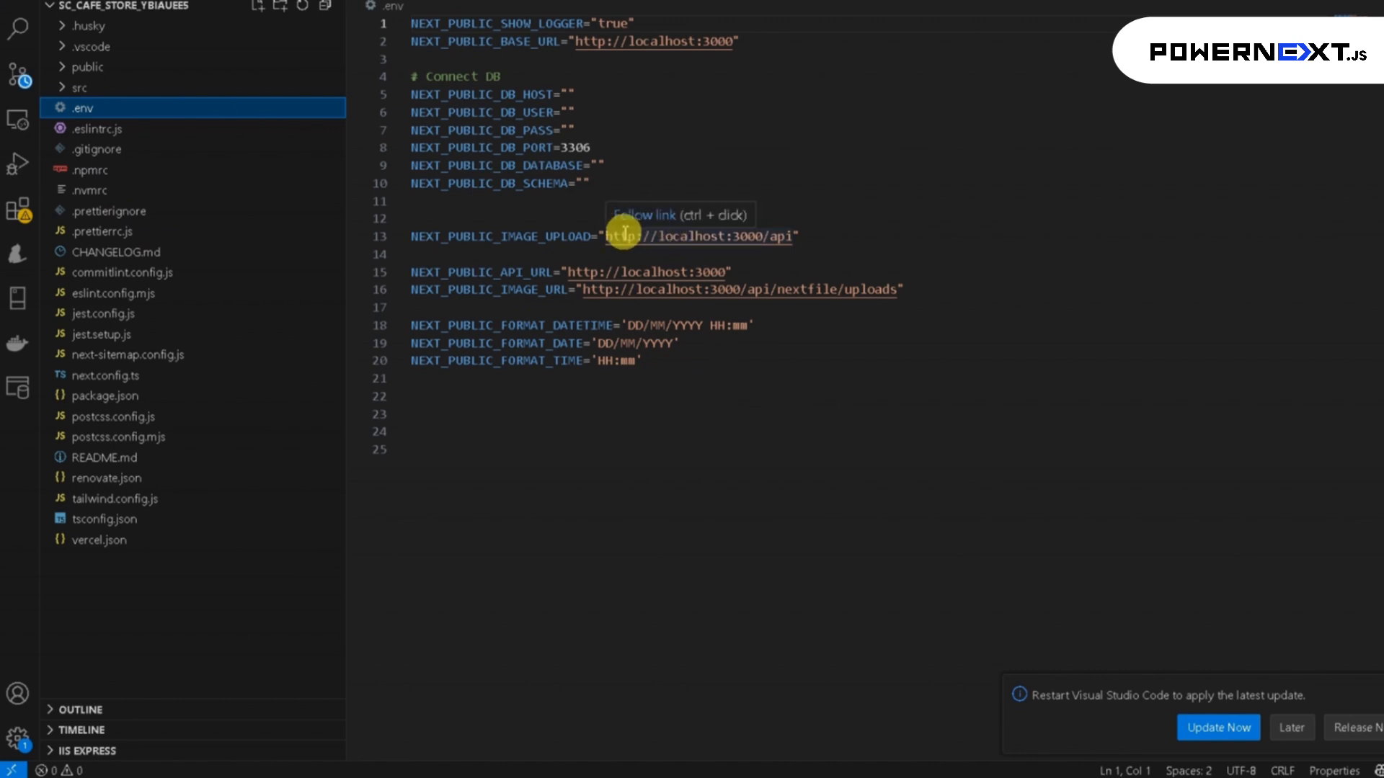
double_click(516, 94)
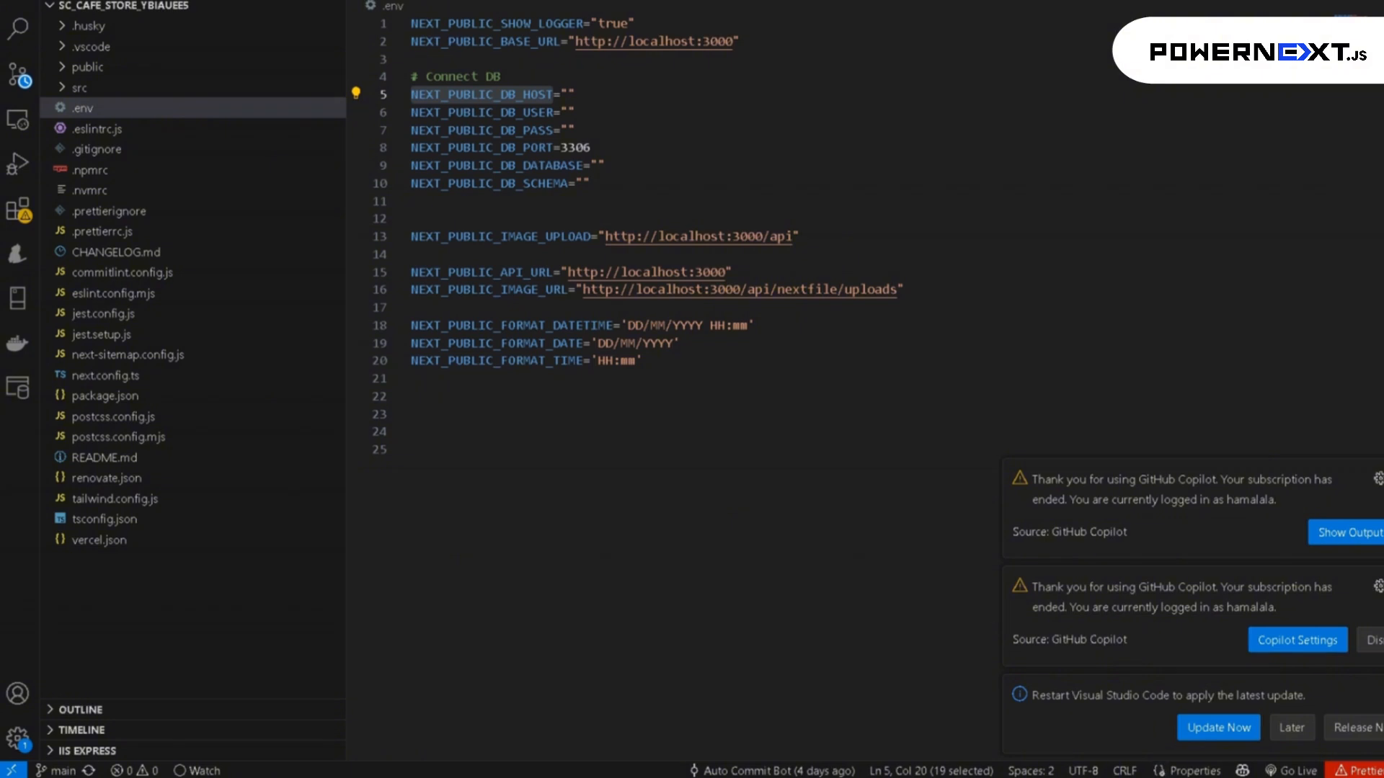
click(569, 94)
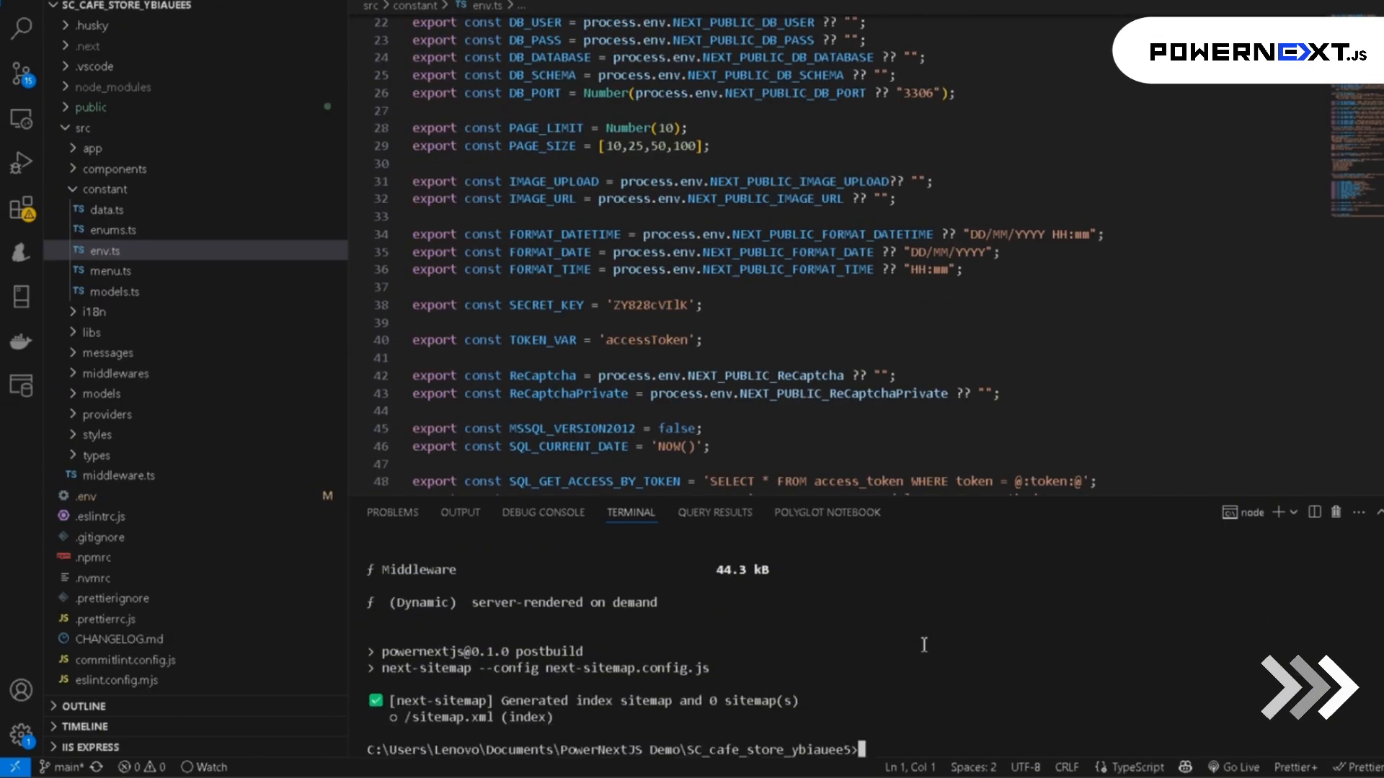
Step: Start the built project from the terminal with npm run start, and open the served site in the browser
text(np)
text(m run st)
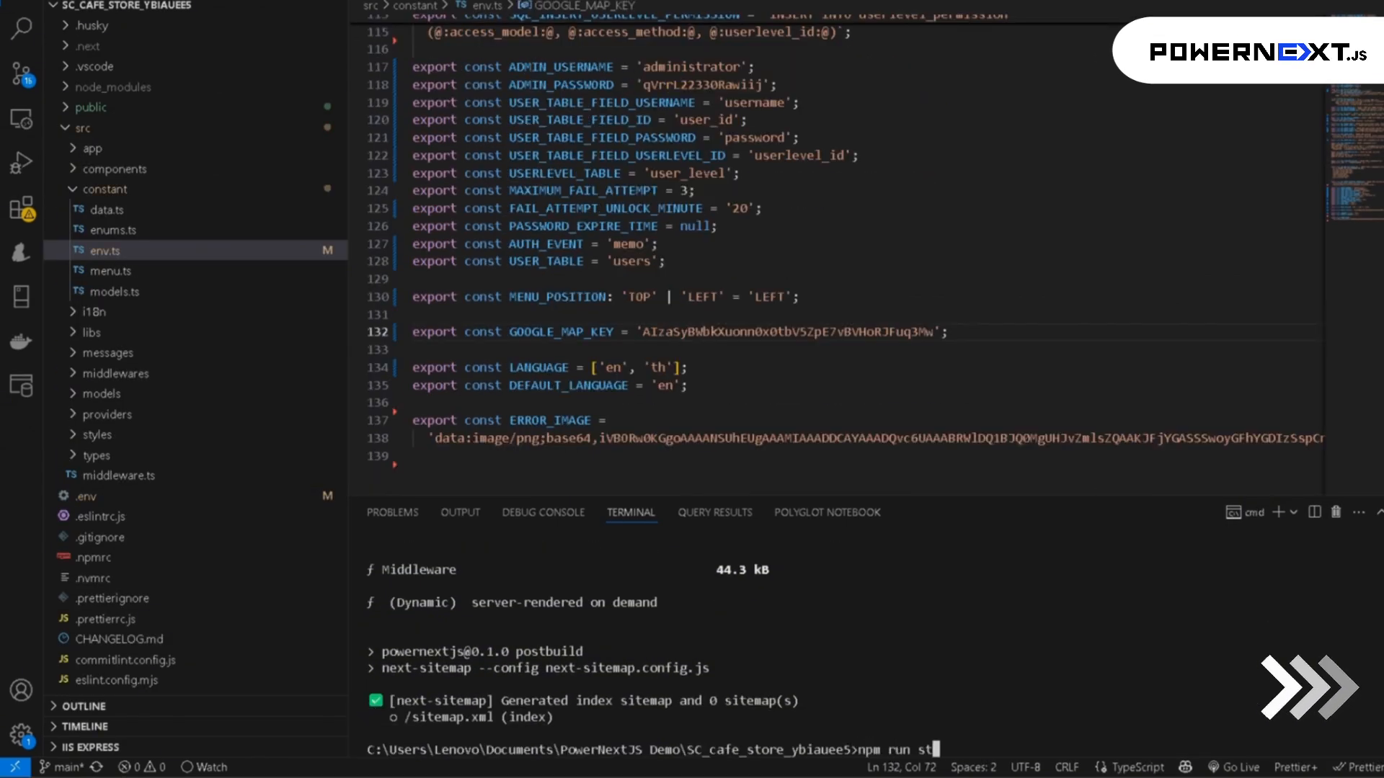
text(art)
key(Return)
ctrl+click(531, 604)
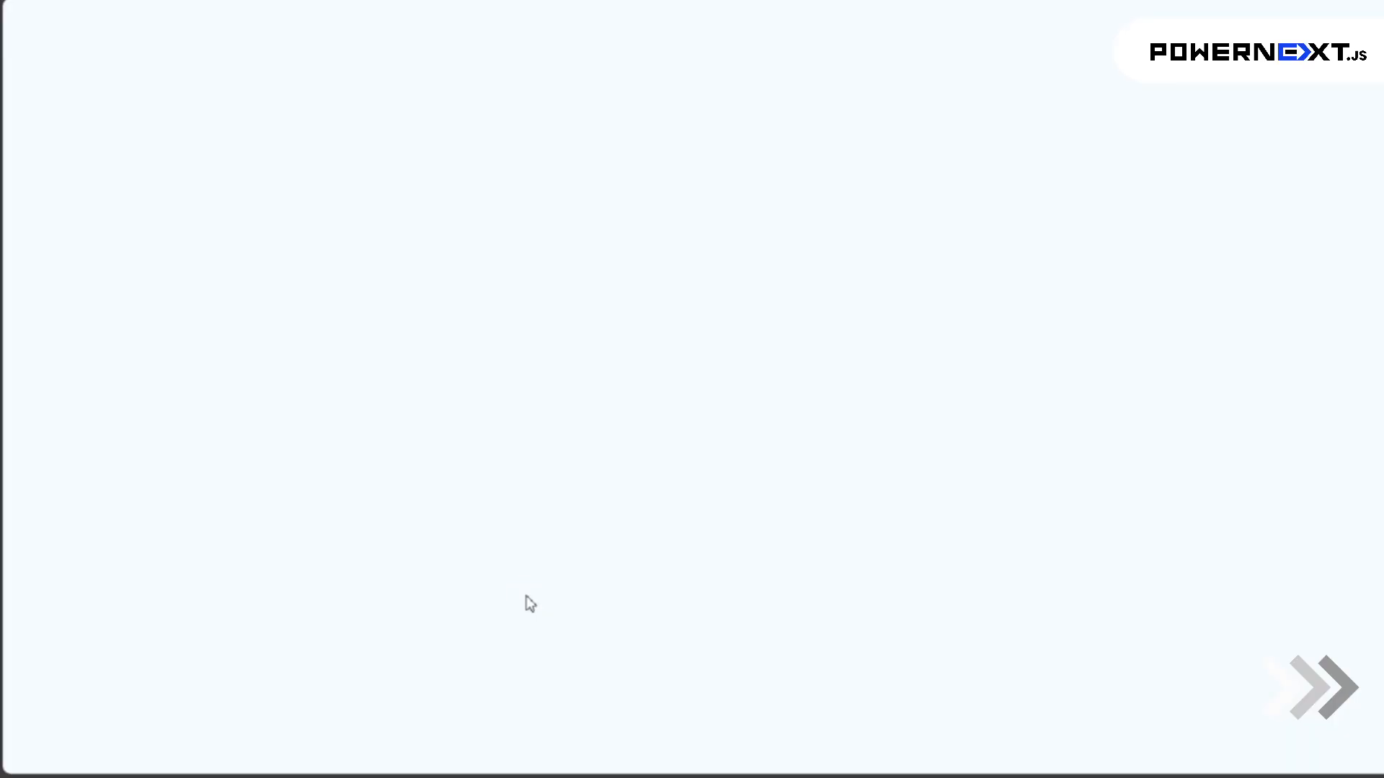
Step: View the Store location map and show the marker details for LAB COFFEE x PUDDING LAB CAFE
click(173, 168)
scroll(1010, 510, down, 2)
scroll(1016, 390, down, 1)
drag(1004, 365, 934, 439)
click(933, 351)
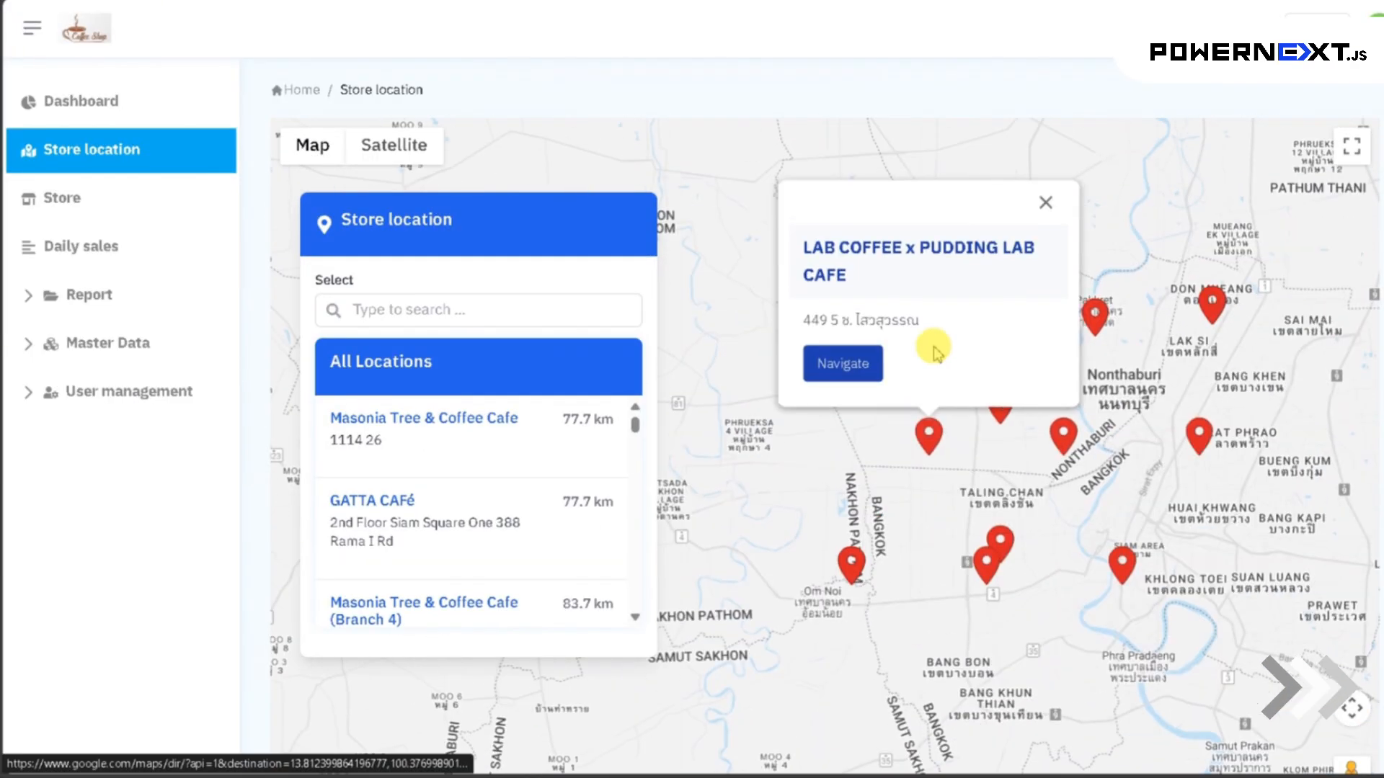
Step: Browse the Store list, view its form for adding a store, and return to the list
click(93, 206)
click(382, 359)
click(1299, 257)
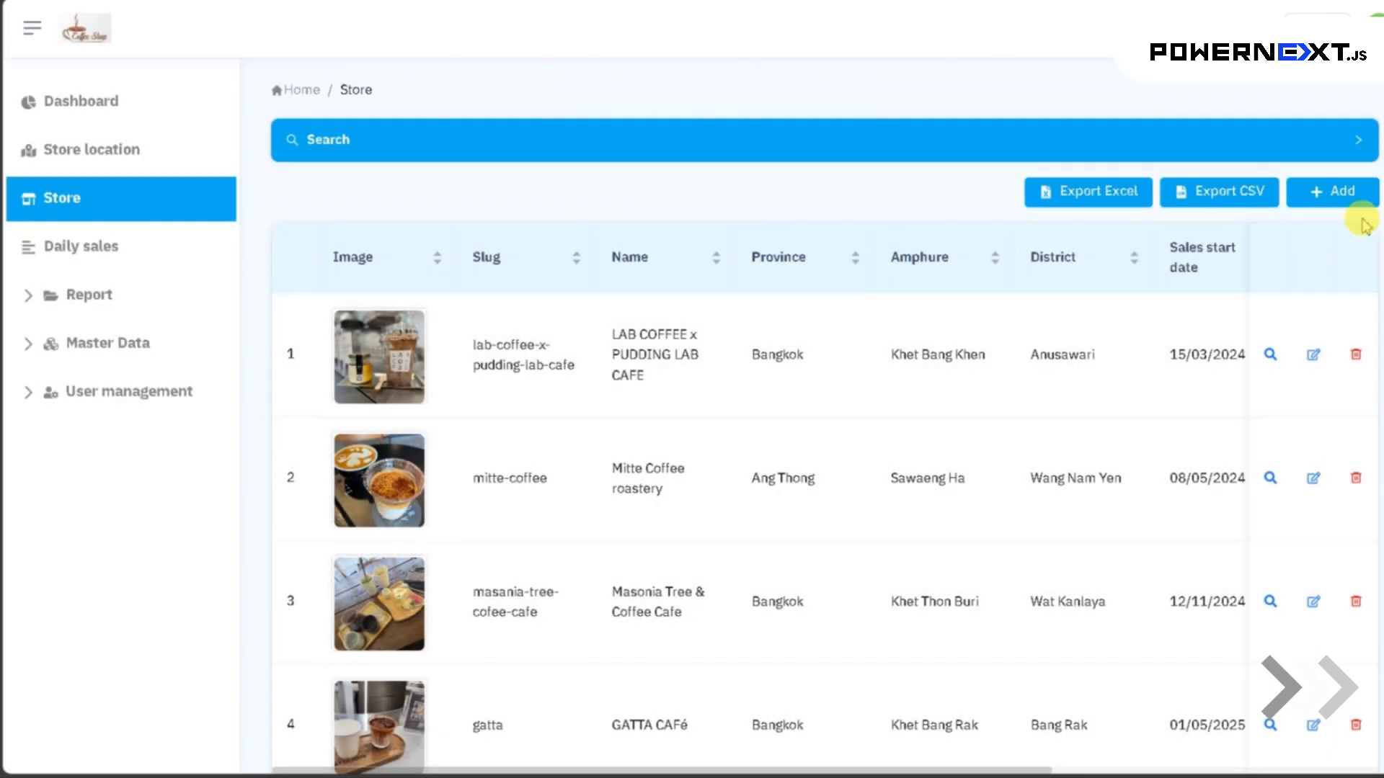
click(1366, 202)
click(356, 89)
Step: Open the LAB COFFEE x PUDDING LAB CAFE store record for editing and review all its form fields
click(1313, 354)
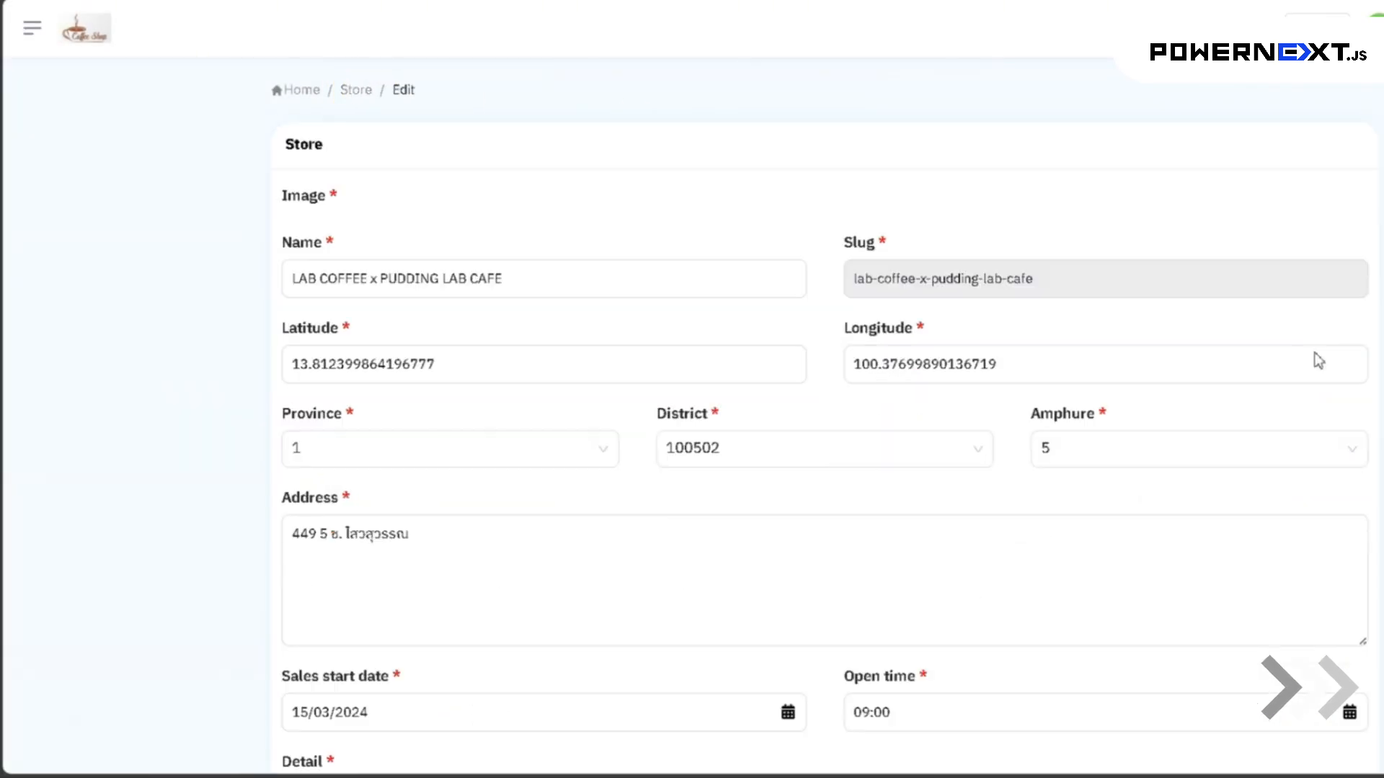
click(324, 282)
click(1078, 368)
scroll(1009, 479, down, 10)
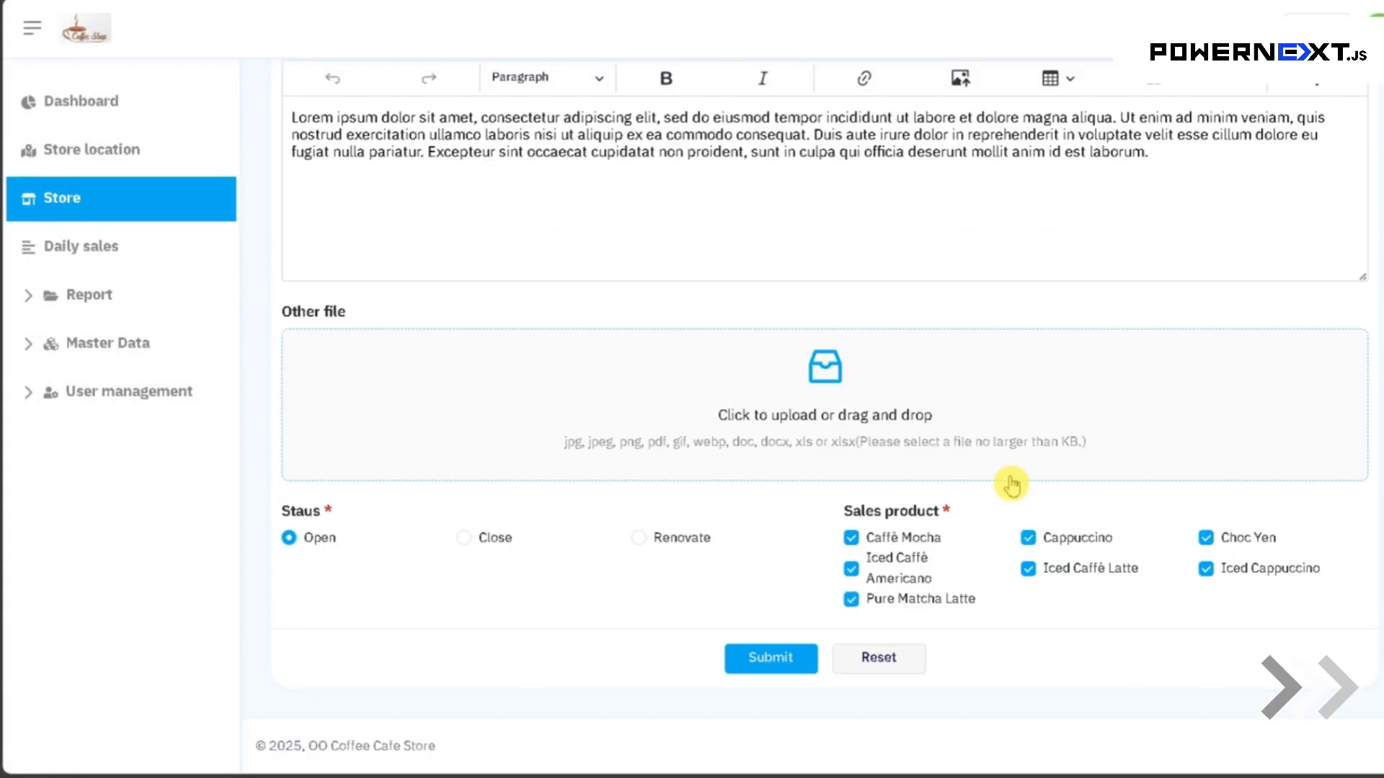
scroll(1011, 484, up, 10)
Step: View the Daily sales list and the Daily sales summary report
click(72, 246)
click(80, 295)
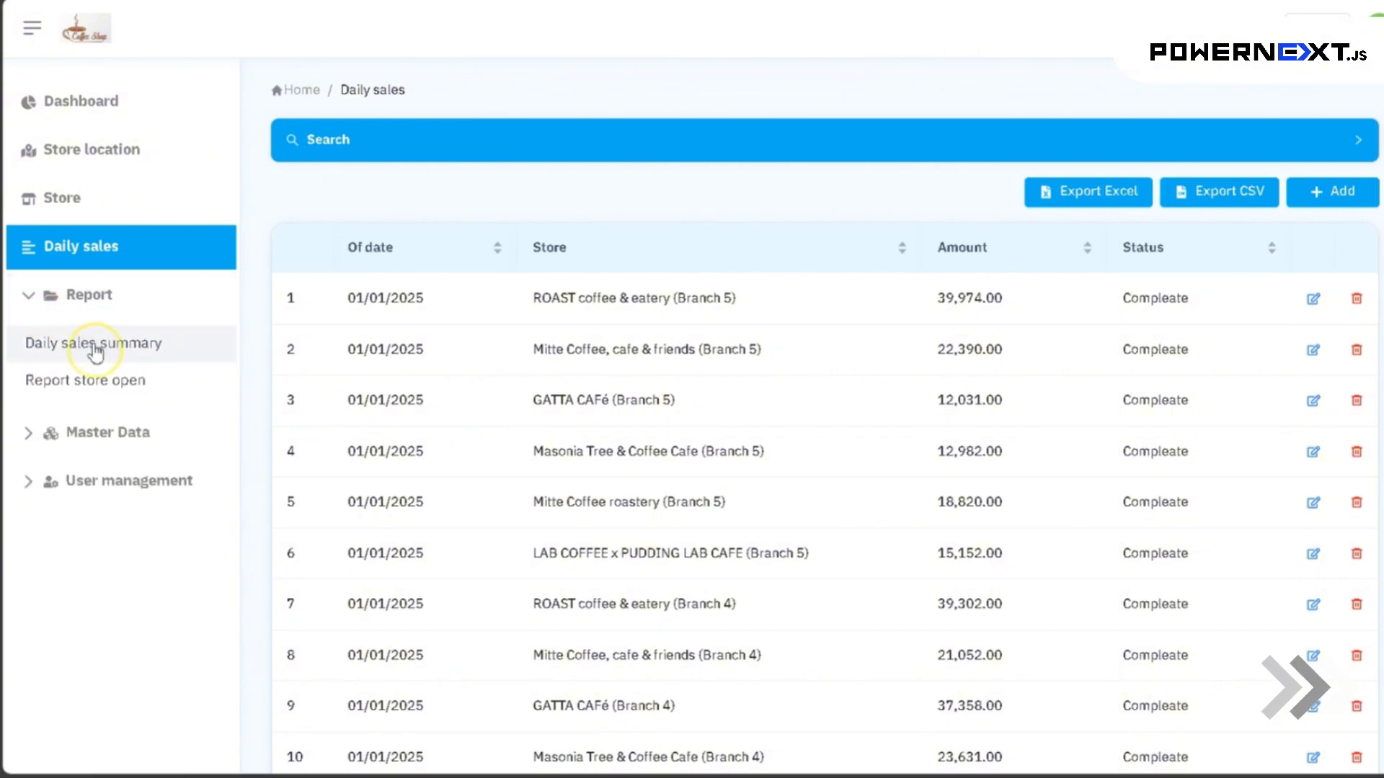
click(96, 349)
Step: Open Report store open, expand and collapse the LAB COFFEE x PUDDING LAB CAFE group, and examine the grouped summaries and paging
click(98, 382)
click(296, 259)
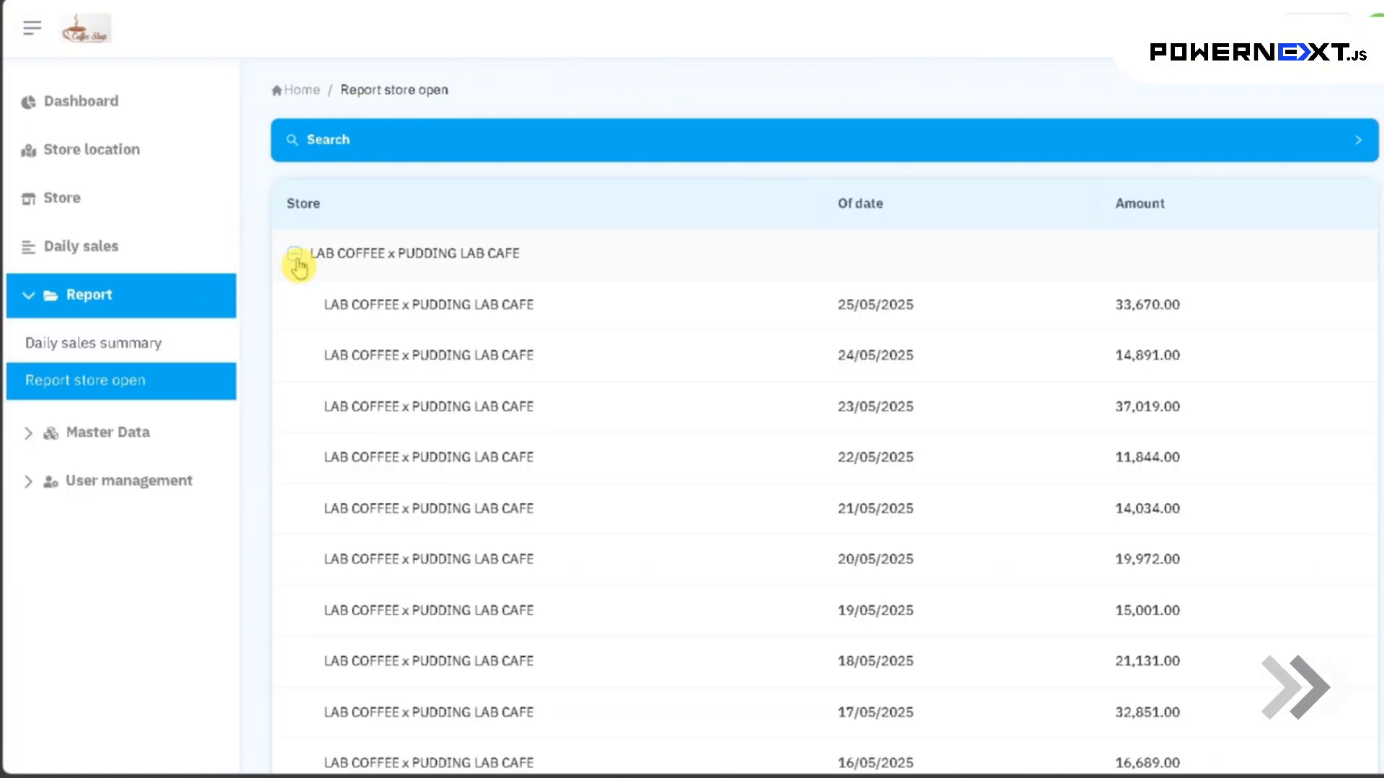
click(297, 261)
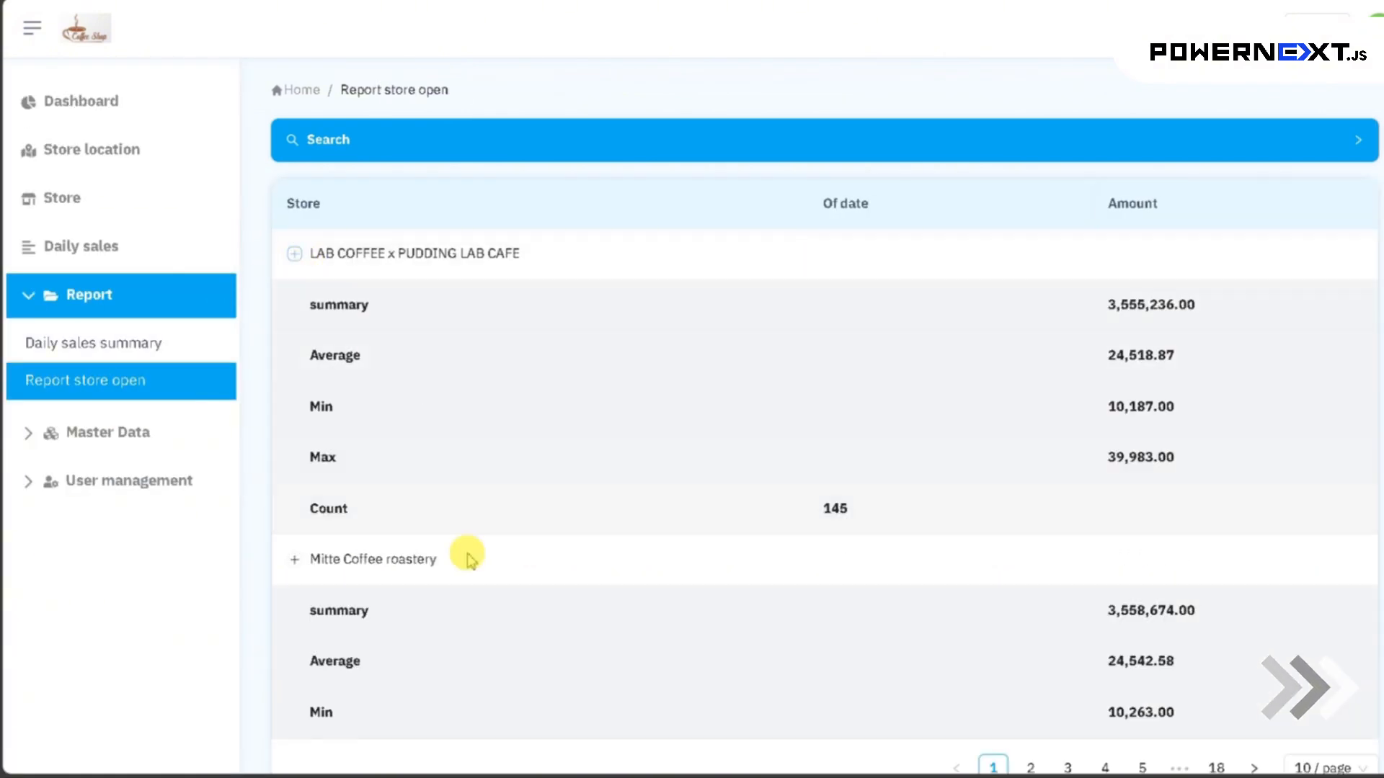
scroll(865, 627, down, 3)
click(1332, 657)
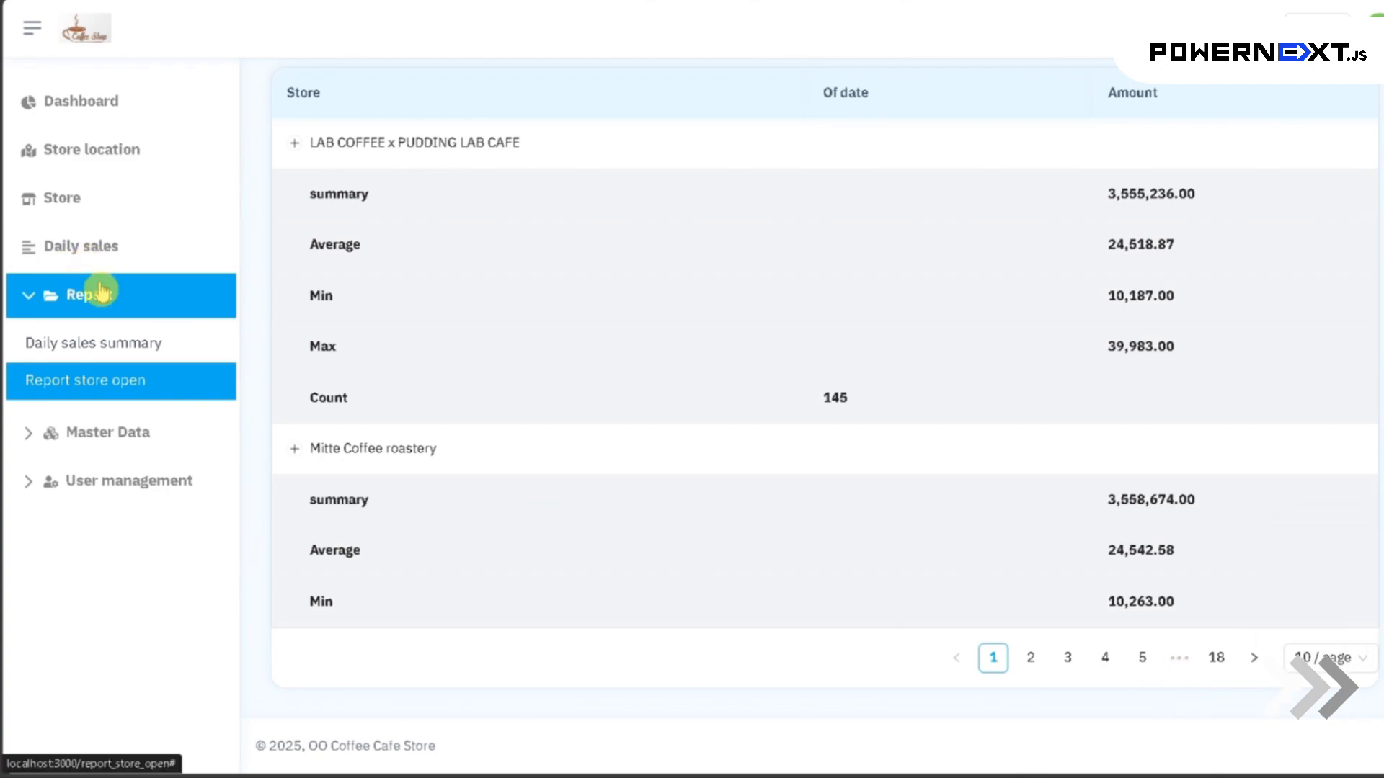
scroll(74, 204, up, 3)
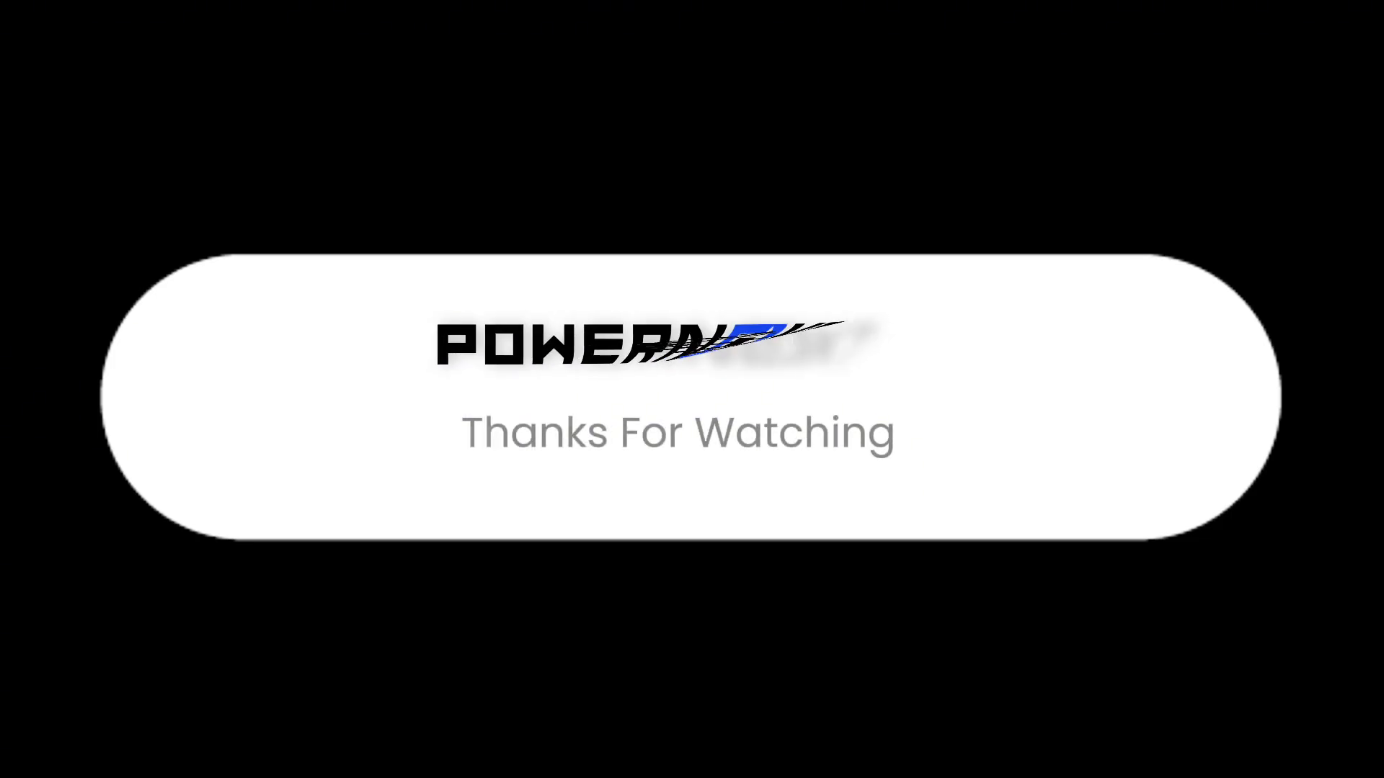